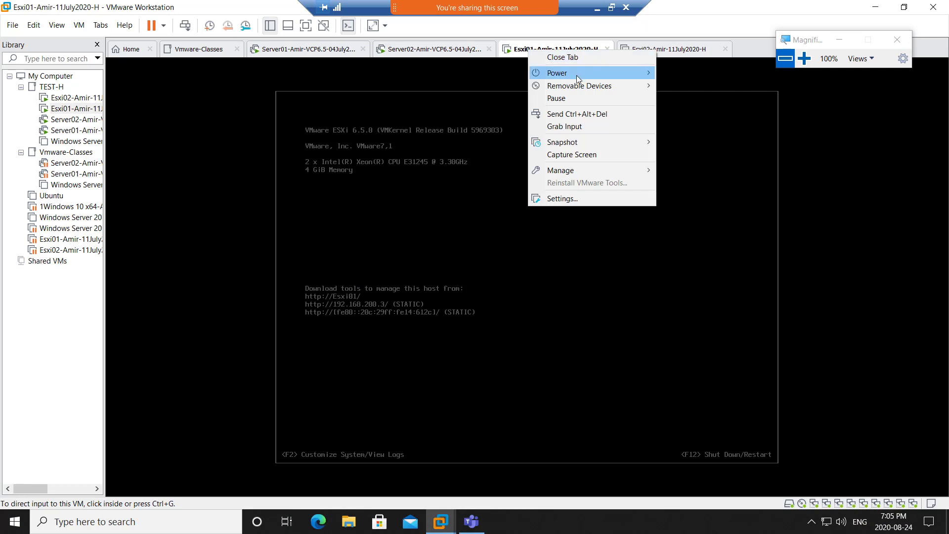
# - Shut down the guest operating systems of Esxi01 and Esxi02, confirming each shutdown
pyautogui.moveTo(604, 75)
pyautogui.click(698, 87)
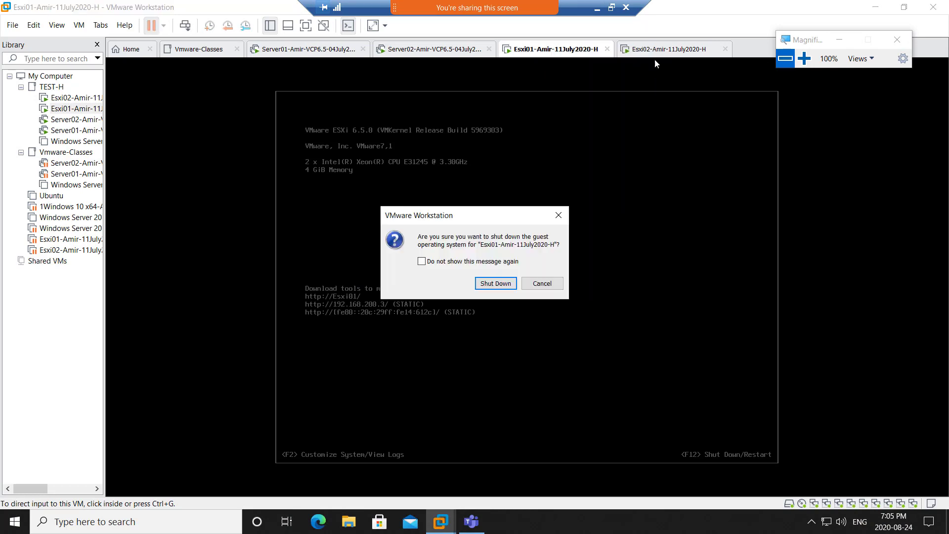
pyautogui.click(496, 288)
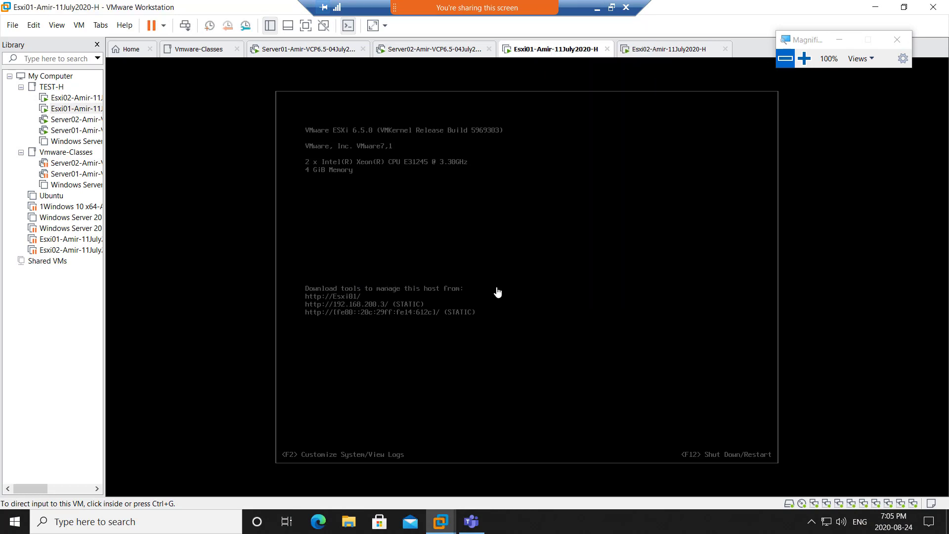
pyautogui.click(661, 54)
pyautogui.rightClick(660, 55)
pyautogui.moveTo(694, 80)
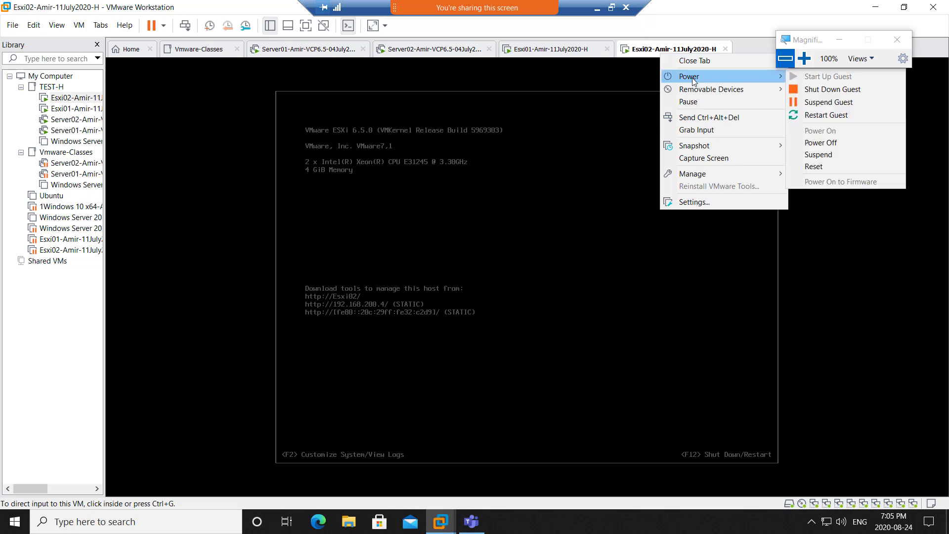
pyautogui.click(834, 90)
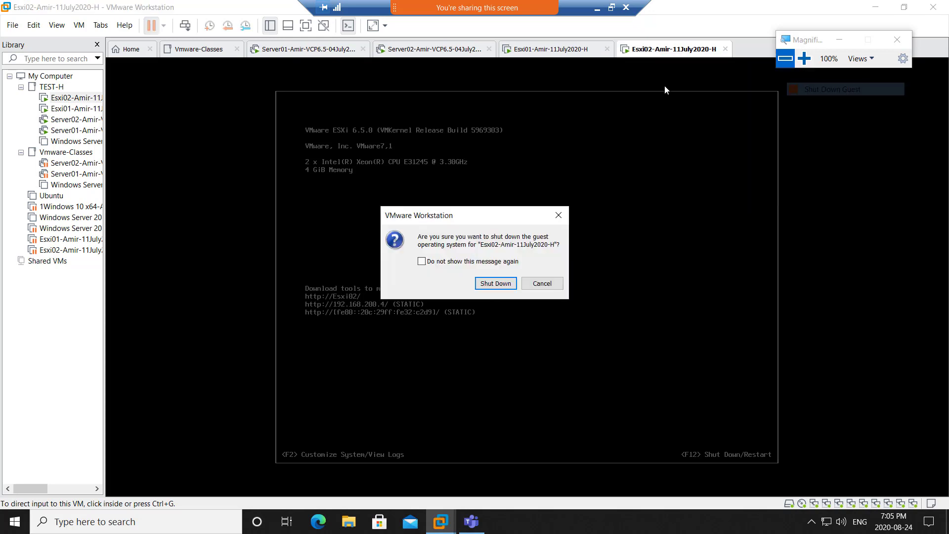
pyautogui.click(490, 287)
# - Check the Esxi01, Server02 and Esxi02 tabs, then return to the Workstation Home page
pyautogui.click(541, 51)
pyautogui.rightClick(541, 52)
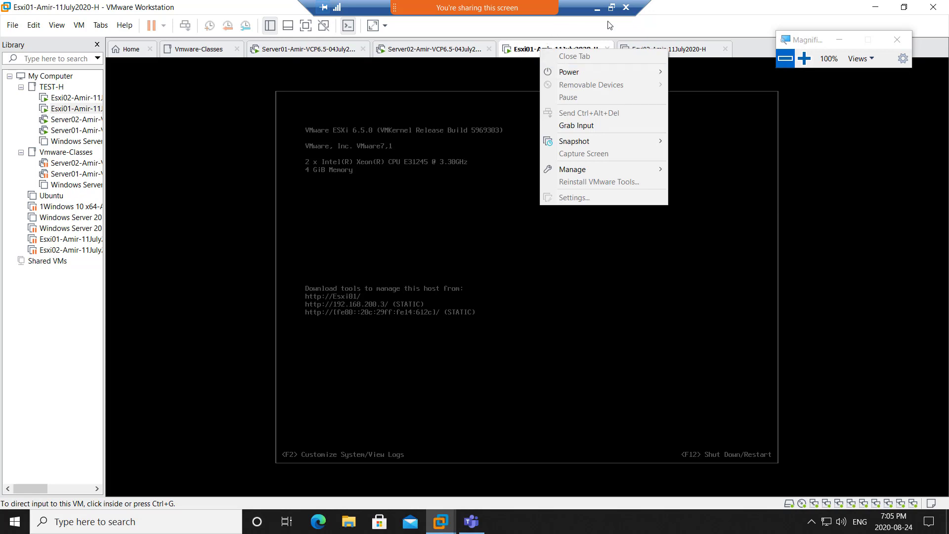
pyautogui.click(657, 14)
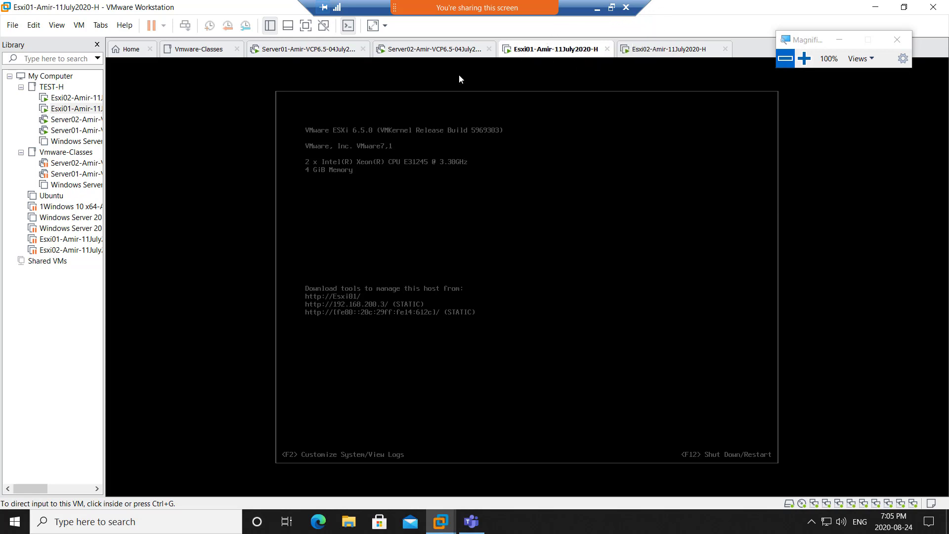
pyautogui.click(440, 53)
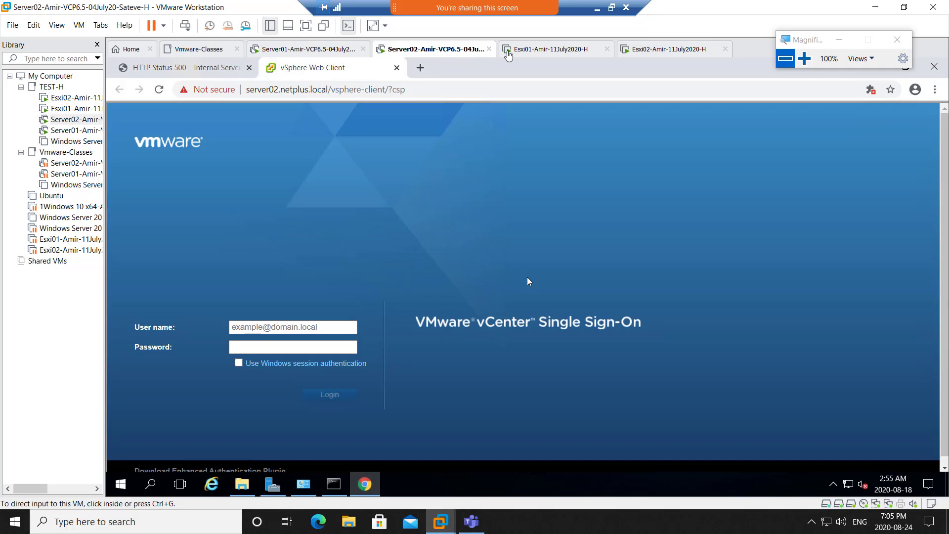
pyautogui.click(573, 51)
pyautogui.click(666, 52)
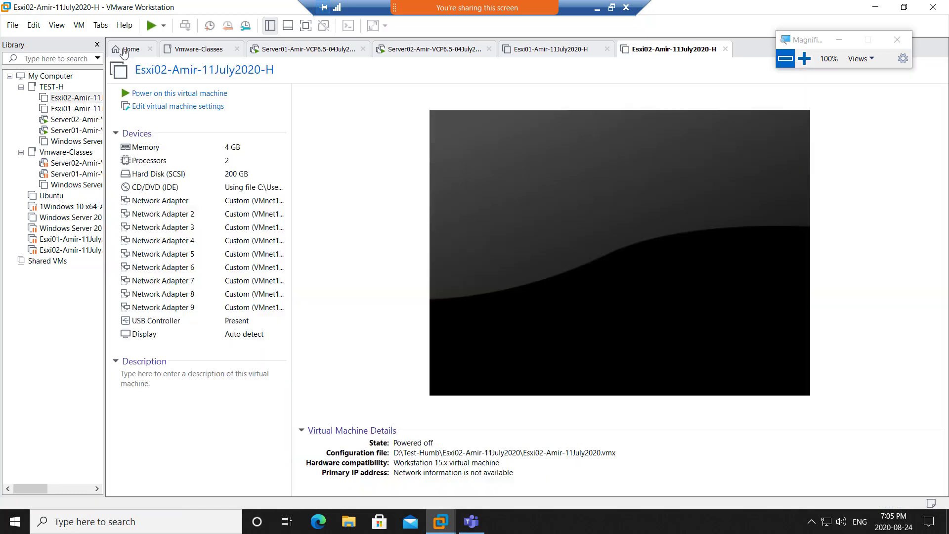
pyautogui.click(131, 49)
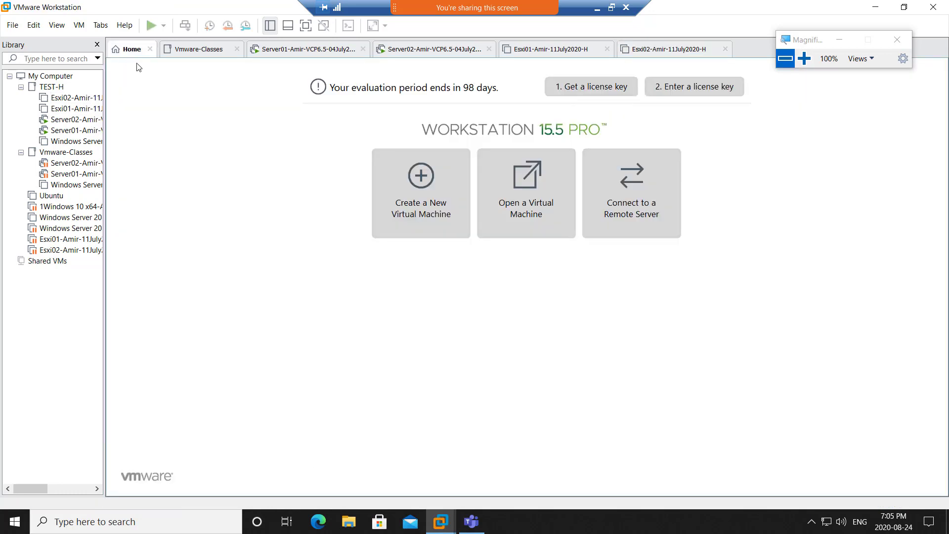
# - Start a Typical new VM using the VMware-VMvisor-Installer-6.5.0 ISO from Downloads
pyautogui.click(424, 200)
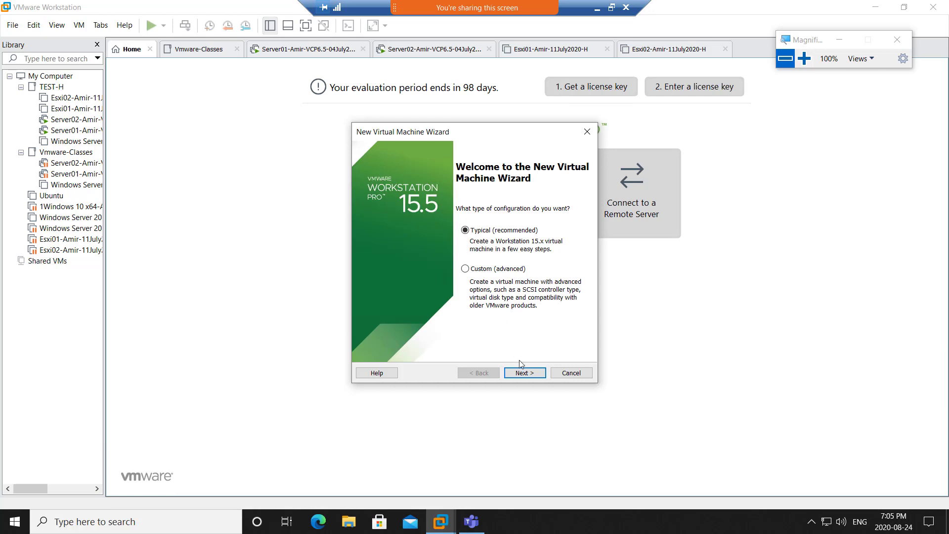
pyautogui.click(524, 374)
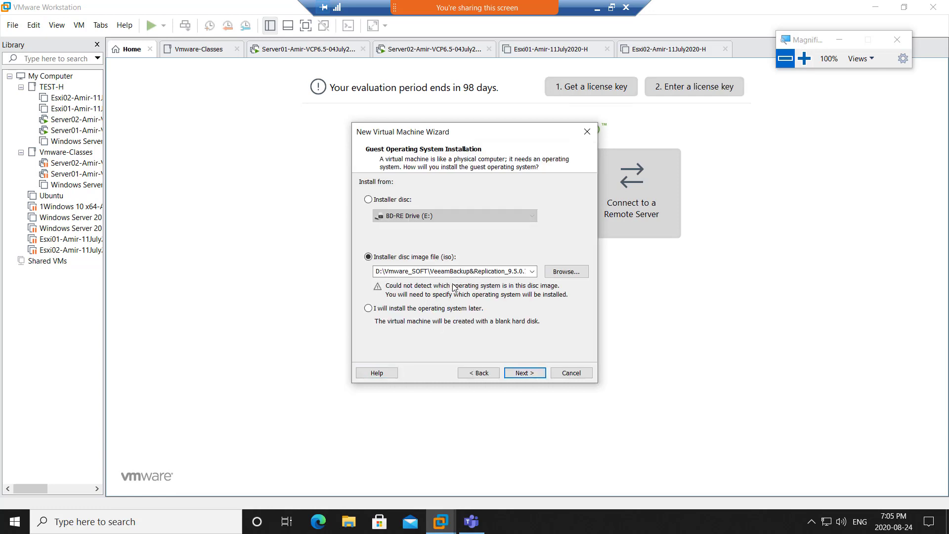
pyautogui.click(559, 275)
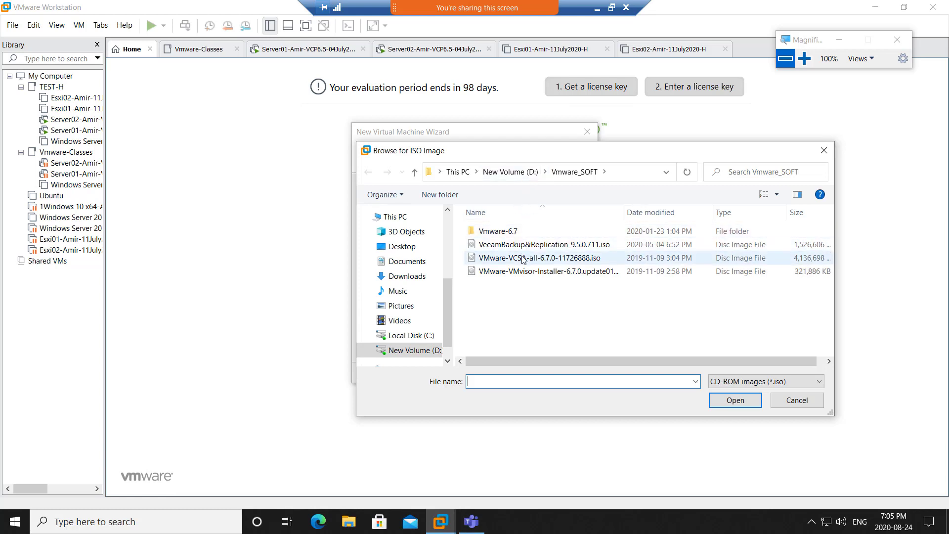
pyautogui.click(510, 173)
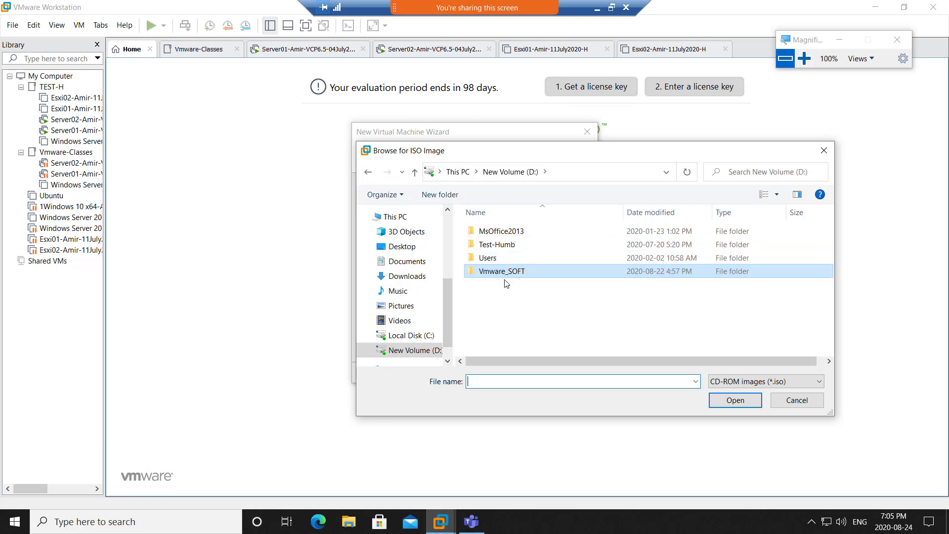
pyautogui.doubleClick(500, 272)
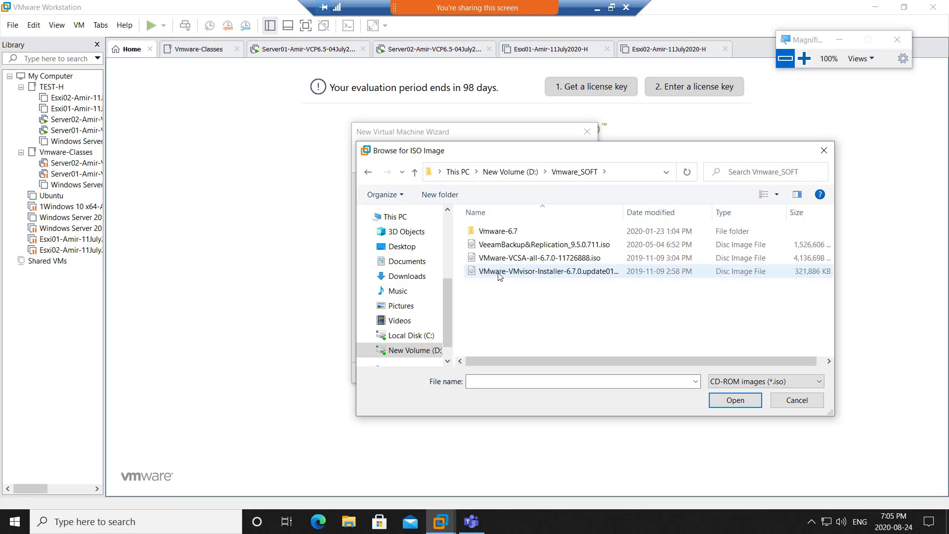
pyautogui.click(515, 173)
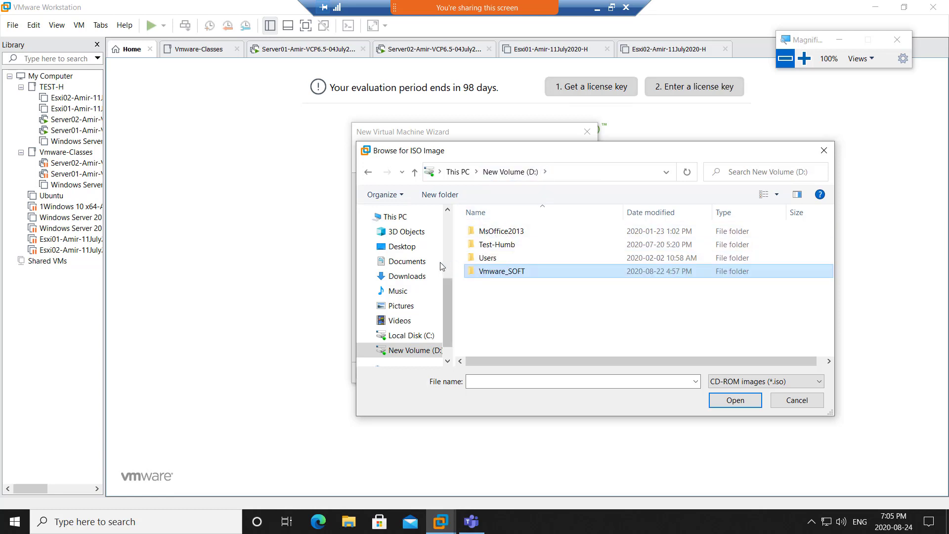
pyautogui.click(405, 280)
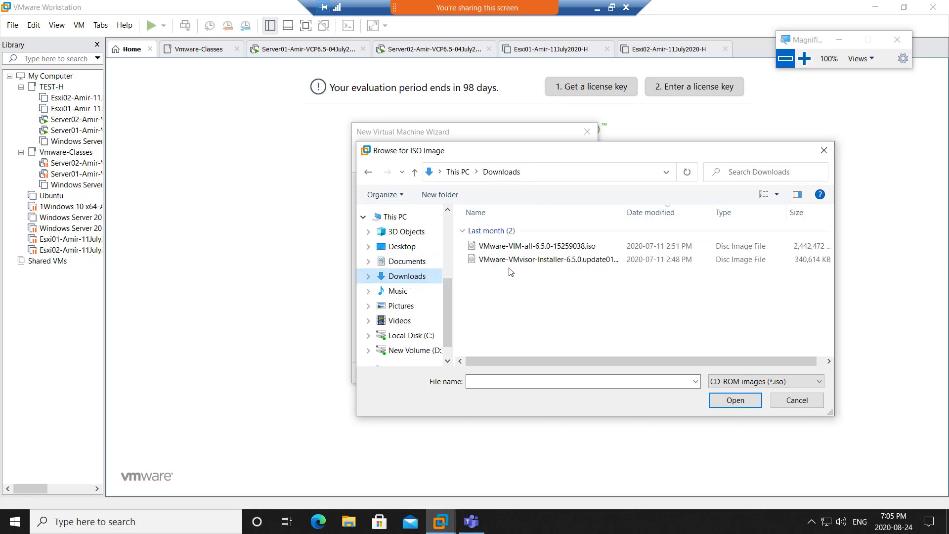
pyautogui.click(532, 264)
pyautogui.doubleClick(533, 261)
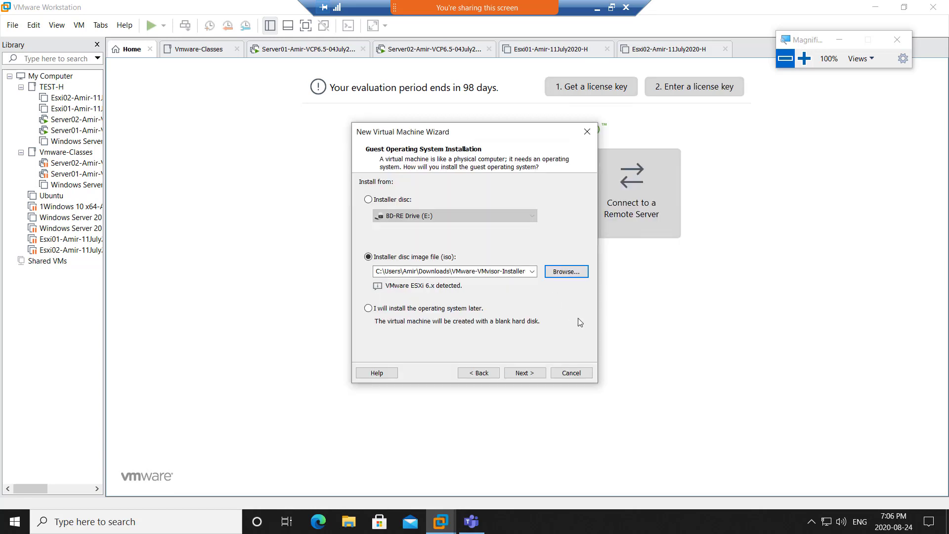
# - Name the VM 'VMware ESXi 6.x -humber-vsan-24Aug2020' and store it on drive D
pyautogui.click(523, 373)
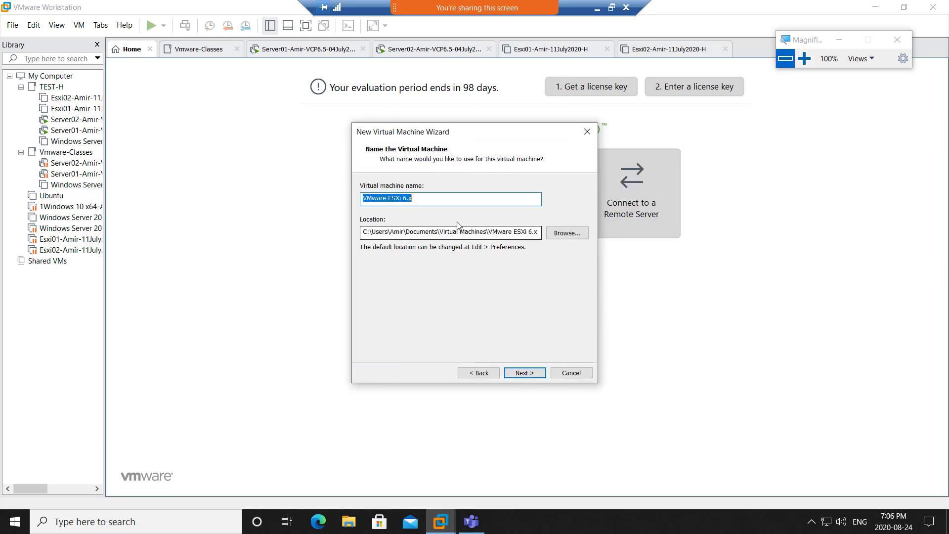
pyautogui.click(424, 200)
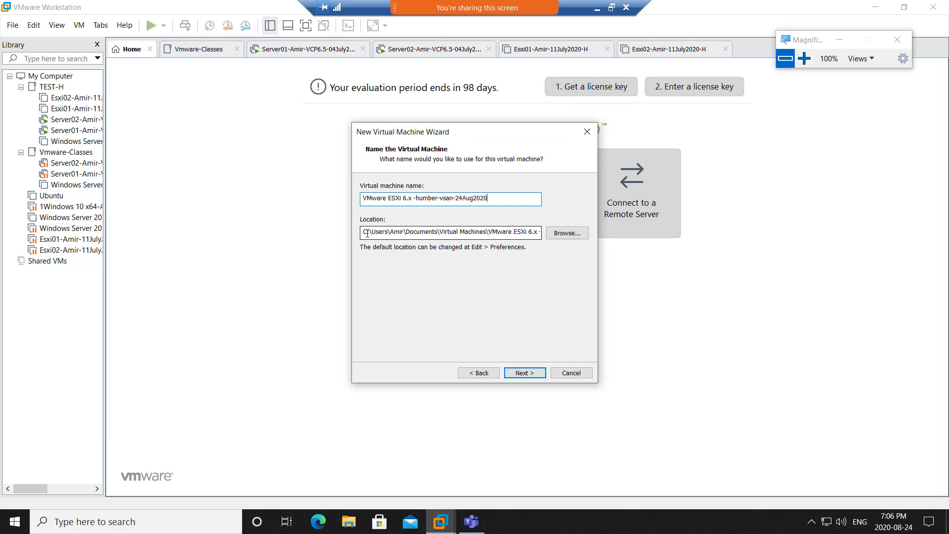
pyautogui.moveTo(367, 233); pyautogui.dragTo(365, 232)
pyautogui.write('d')
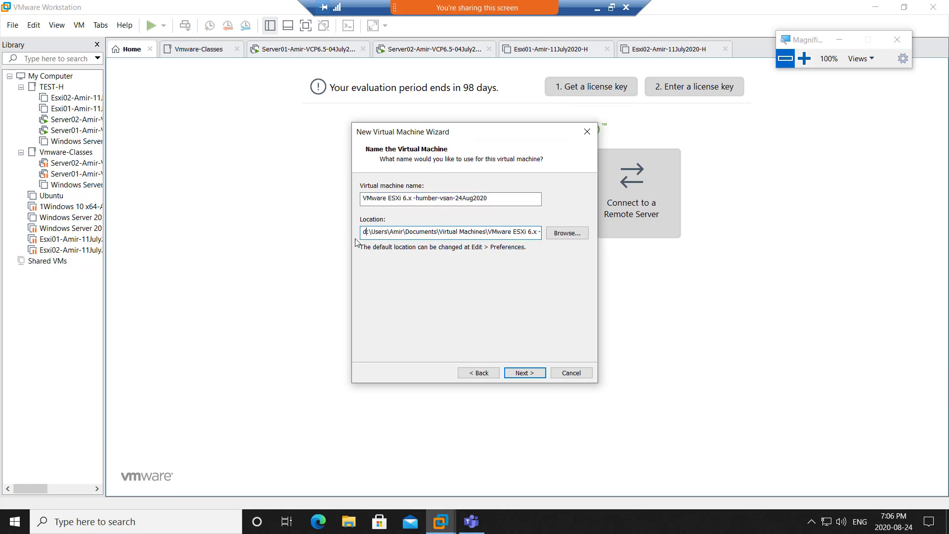
# - Give it a 200 GB disk stored as a single file, then minimize the remote session
pyautogui.click(525, 373)
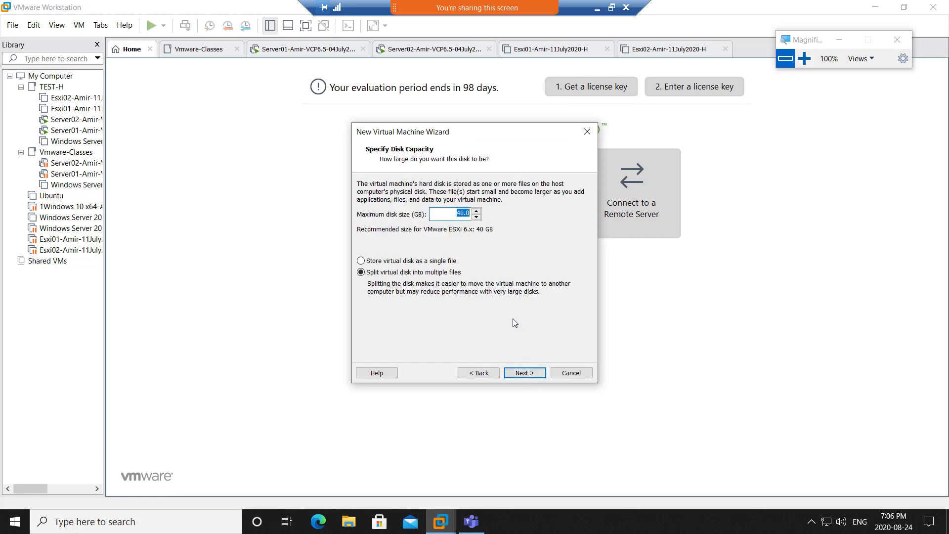
pyautogui.write('2')
pyautogui.click(446, 262)
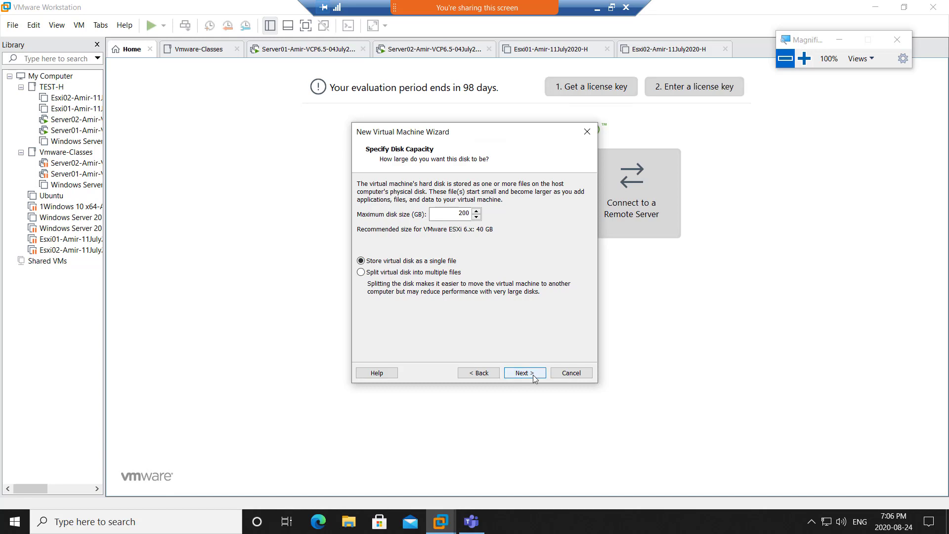
pyautogui.click(597, 8)
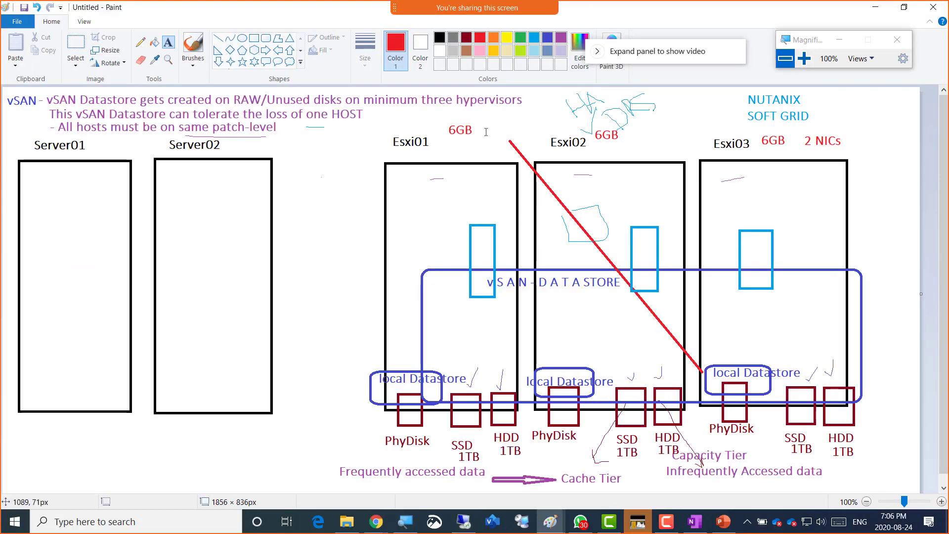
# - Type a green 400GB label under the first SSD disk and paste a copy under its HDD
pyautogui.click(521, 40)
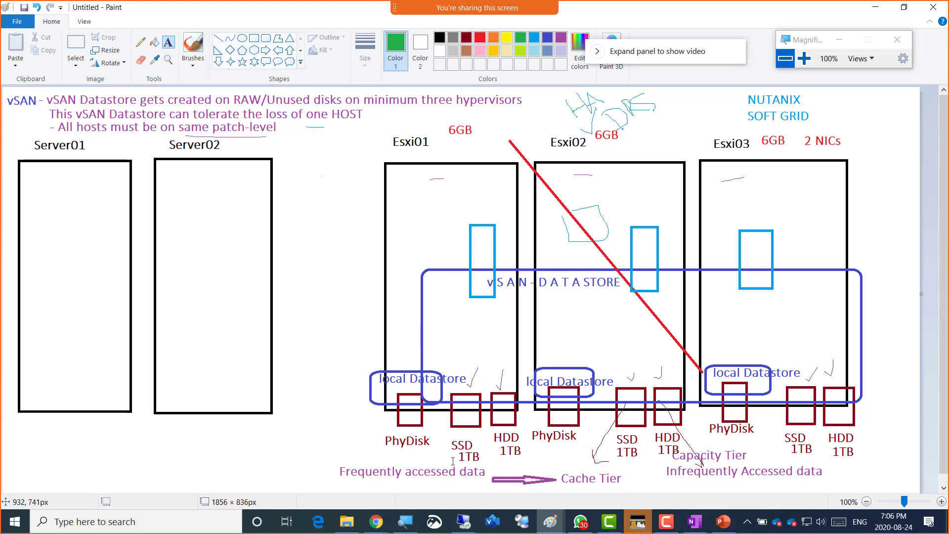
pyautogui.click(452, 428)
pyautogui.write('400GB')
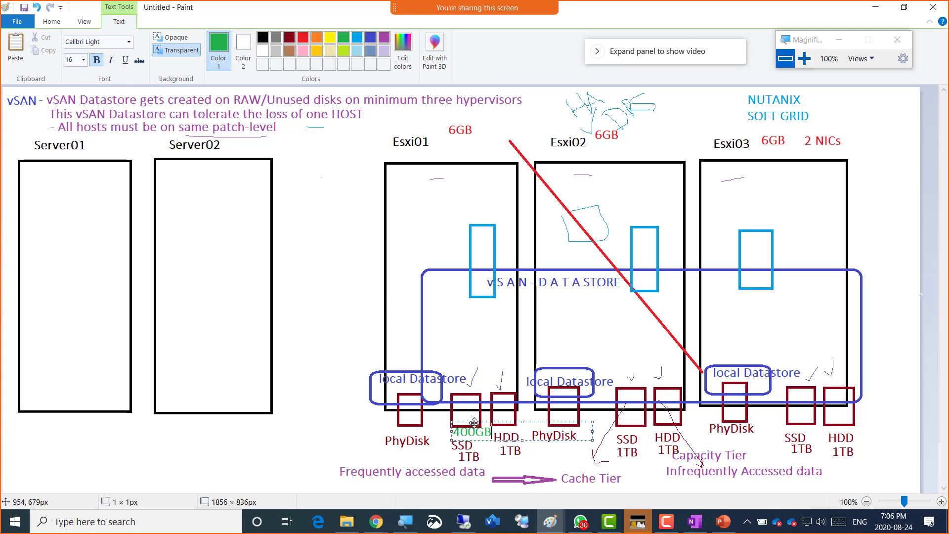
pyautogui.moveTo(470, 421); pyautogui.dragTo(461, 422)
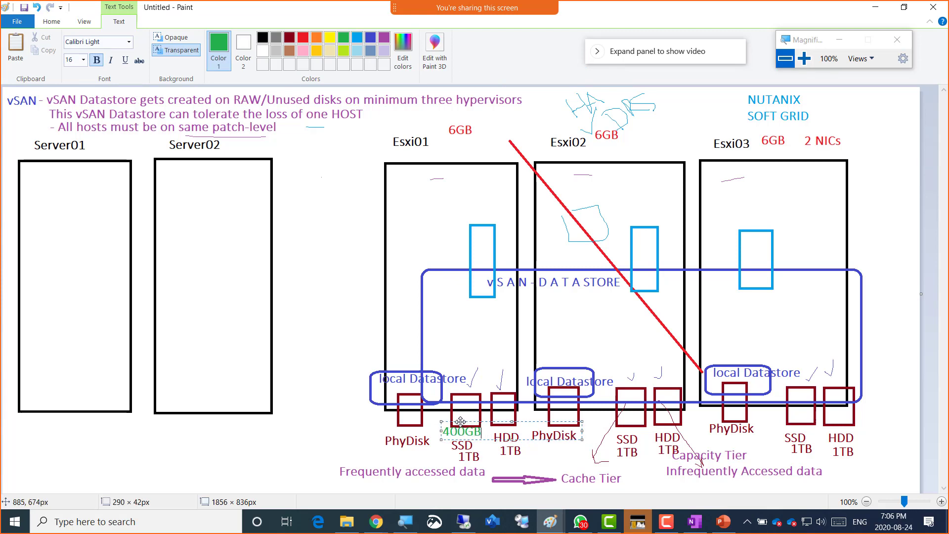
pyautogui.hotkey('ctrl', 'a')
pyautogui.hotkey('ctrl', 'c')
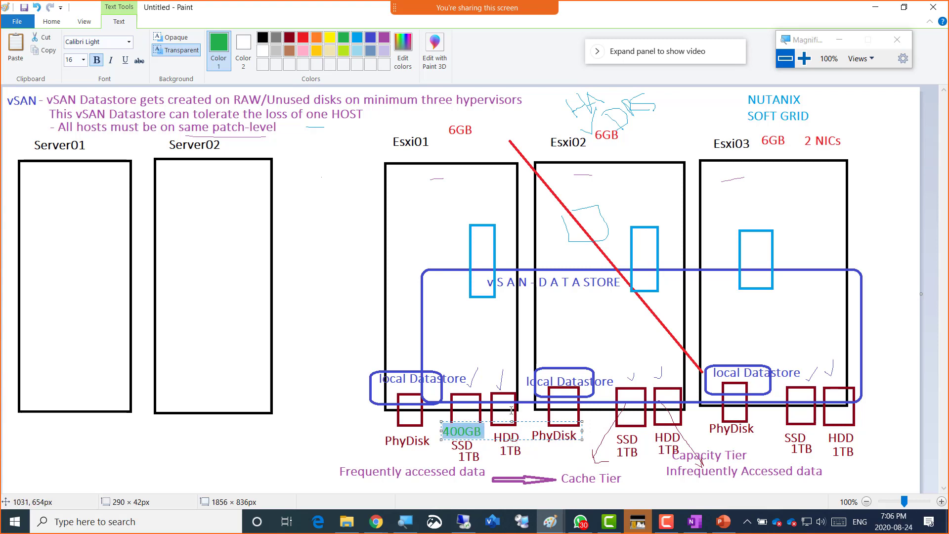
pyautogui.click(511, 410)
pyautogui.click(492, 420)
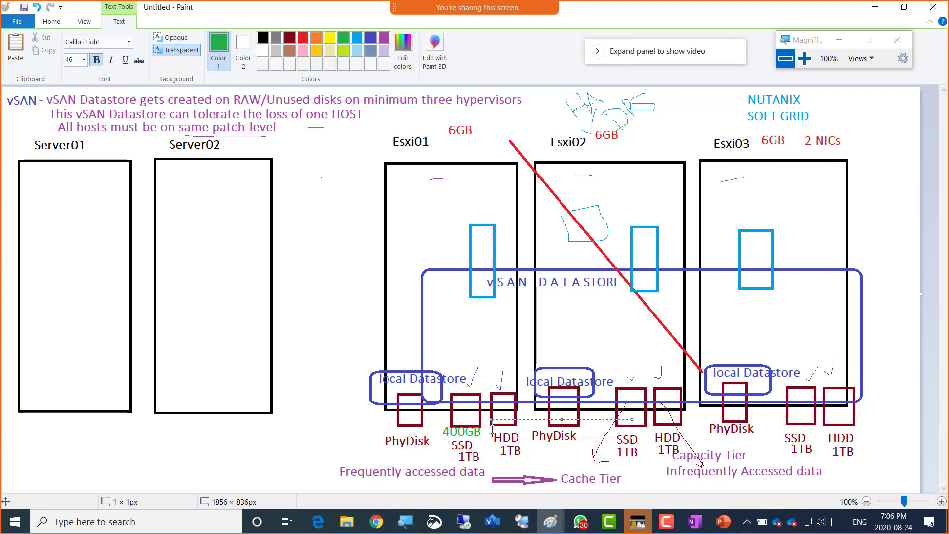
pyautogui.hotkey('ctrl', 'v')
pyautogui.click(593, 423)
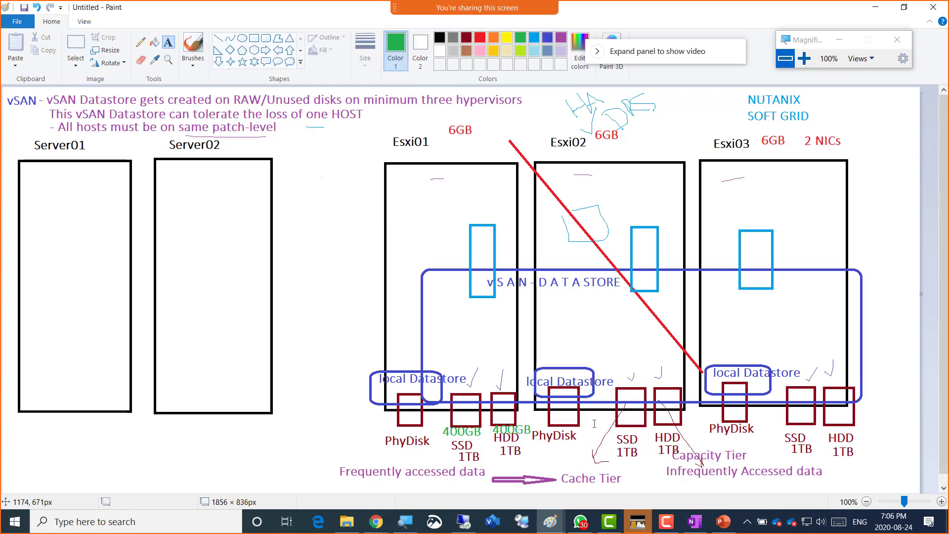
# - Paste 400GB labels under the Esxi02 and Esxi03 SSD and HDD disks
pyautogui.click(616, 429)
pyautogui.hotkey('ctrl', 'v')
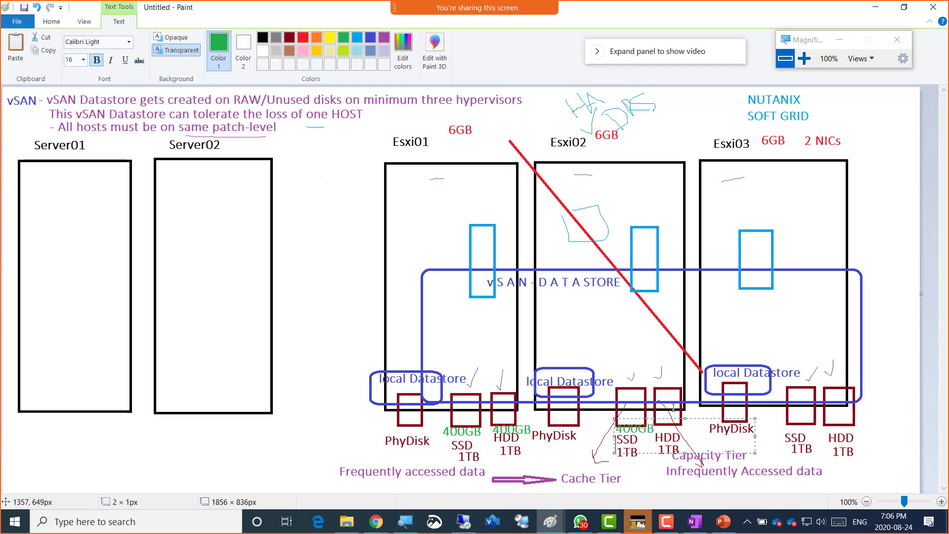
pyautogui.click(670, 408)
pyautogui.click(662, 428)
pyautogui.hotkey('ctrl', 'v')
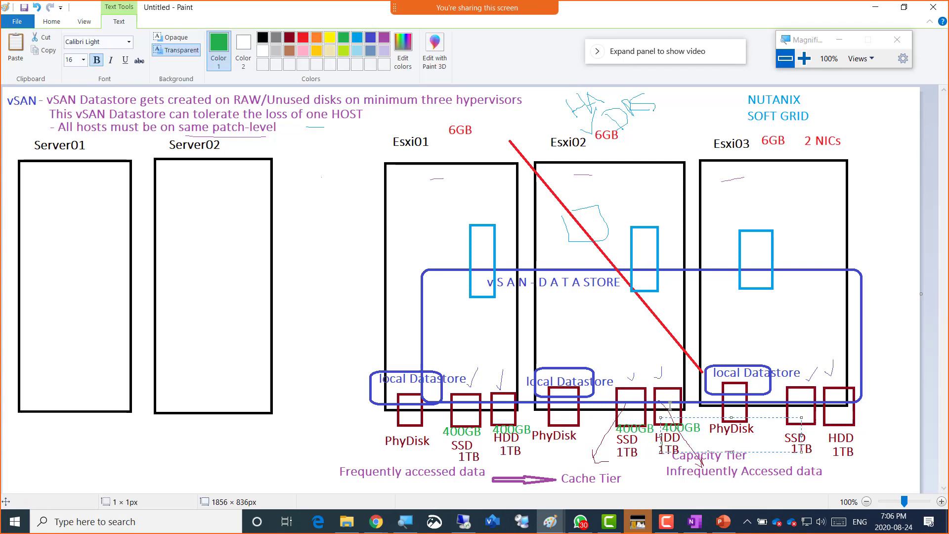
pyautogui.click(796, 417)
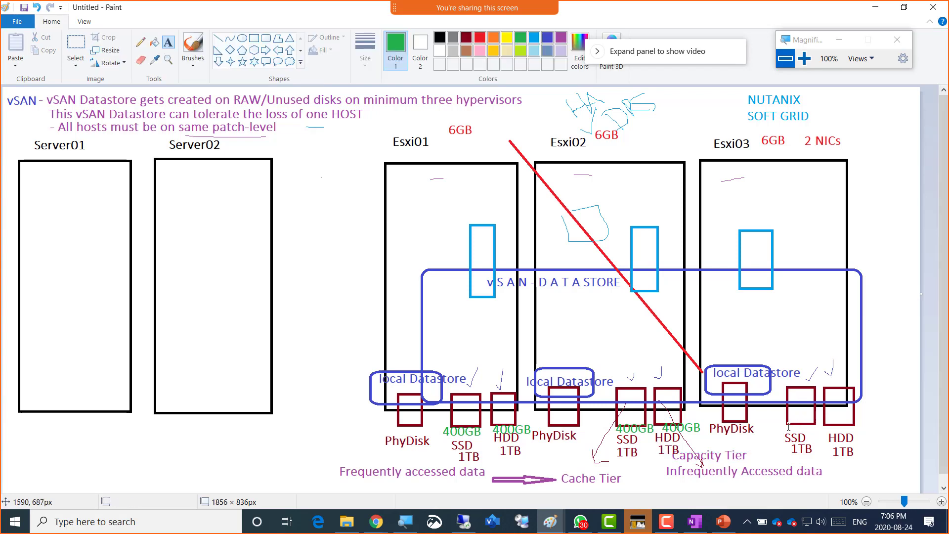
pyautogui.click(789, 425)
pyautogui.hotkey('ctrl', 'v')
pyautogui.click(837, 393)
pyautogui.click(842, 424)
pyautogui.hotkey('ctrl', 'v')
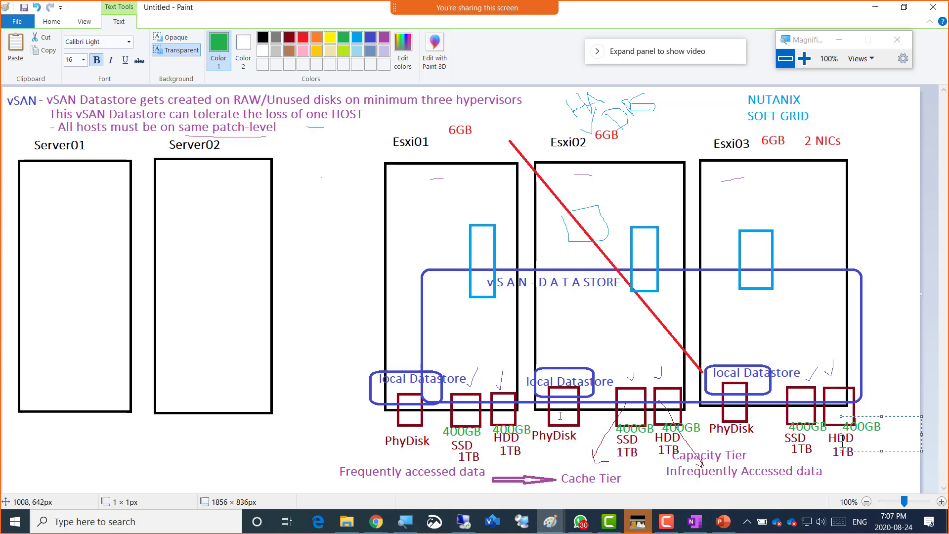
pyautogui.click(54, 22)
# - Select most of the diagram with a rectangular selection and return to VMware Workstation
pyautogui.click(75, 49)
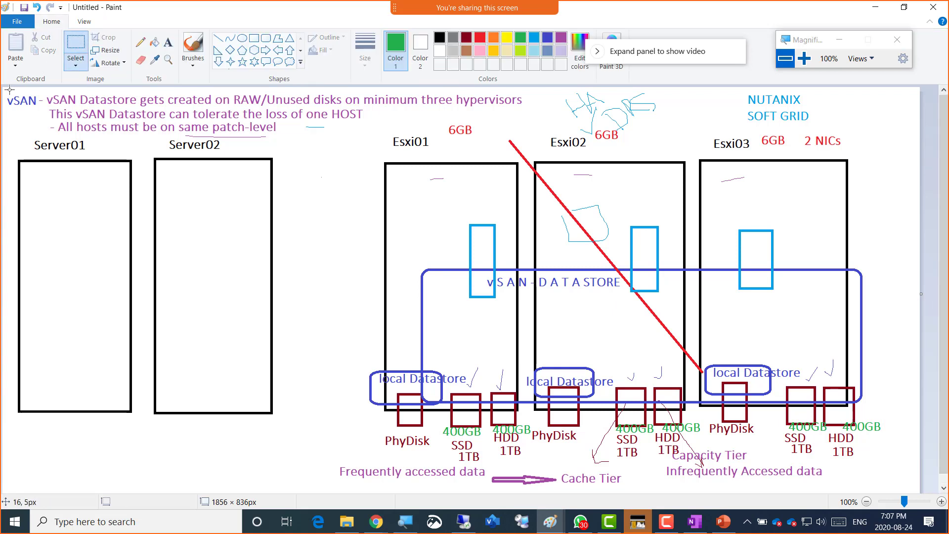
pyautogui.moveTo(6, 90); pyautogui.dragTo(899, 494)
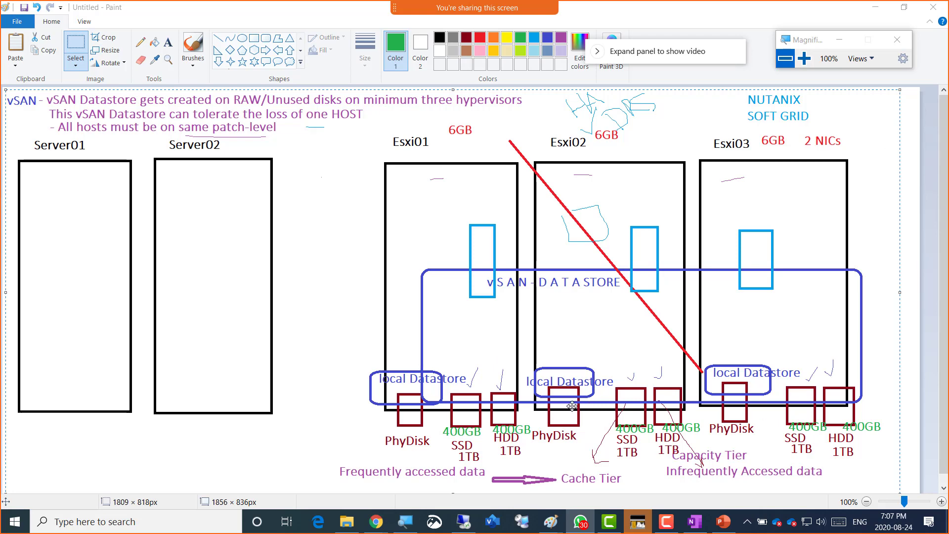
pyautogui.hotkey('alt', 'Tab')
pyautogui.hotkey('alt', 'Tab')
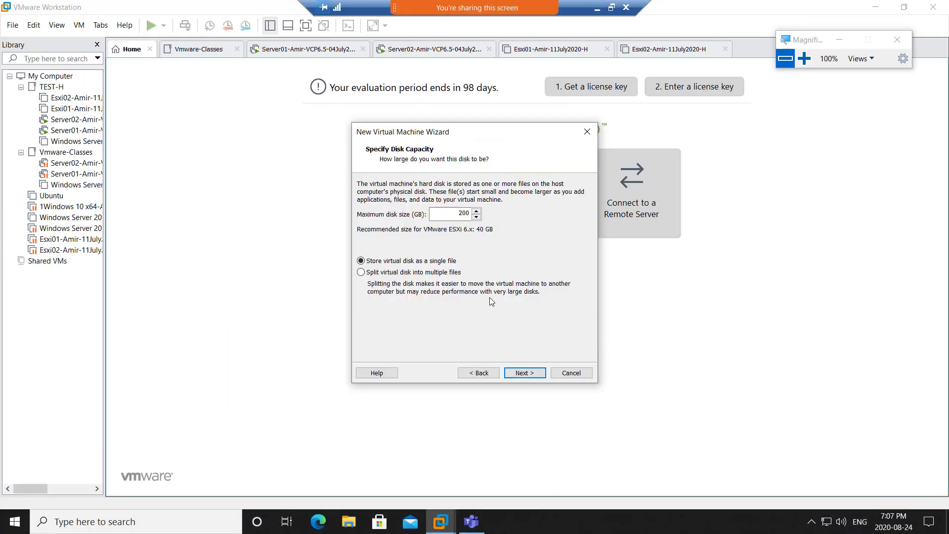
# - Accept the 200 GB disk and open Customize Hardware from the summary page
pyautogui.click(524, 373)
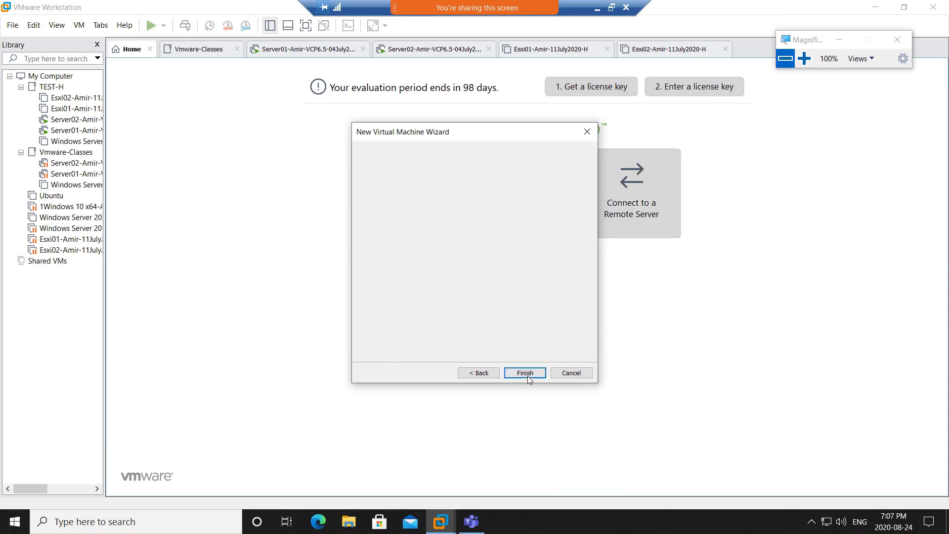
pyautogui.click(419, 303)
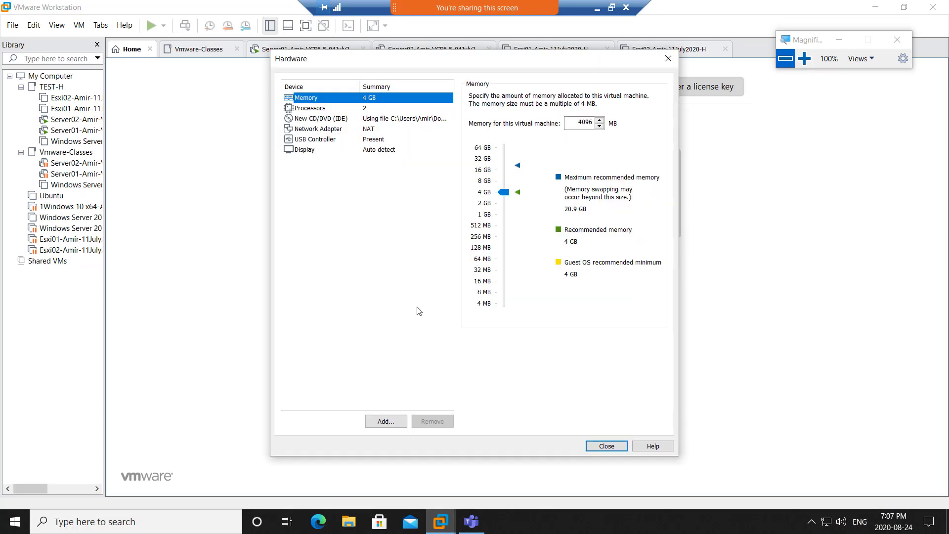
pyautogui.click(504, 193)
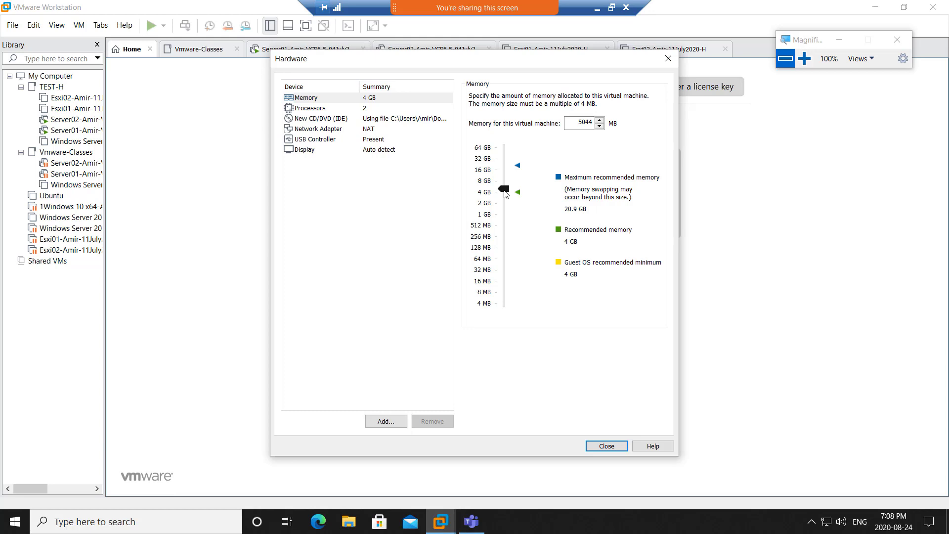
# - Enter 6144 MB as the new ESXi VM's memory
pyautogui.moveTo(505, 196); pyautogui.dragTo(503, 185)
pyautogui.moveTo(594, 122); pyautogui.dragTo(582, 122)
pyautogui.write('144')
pyautogui.click(374, 113)
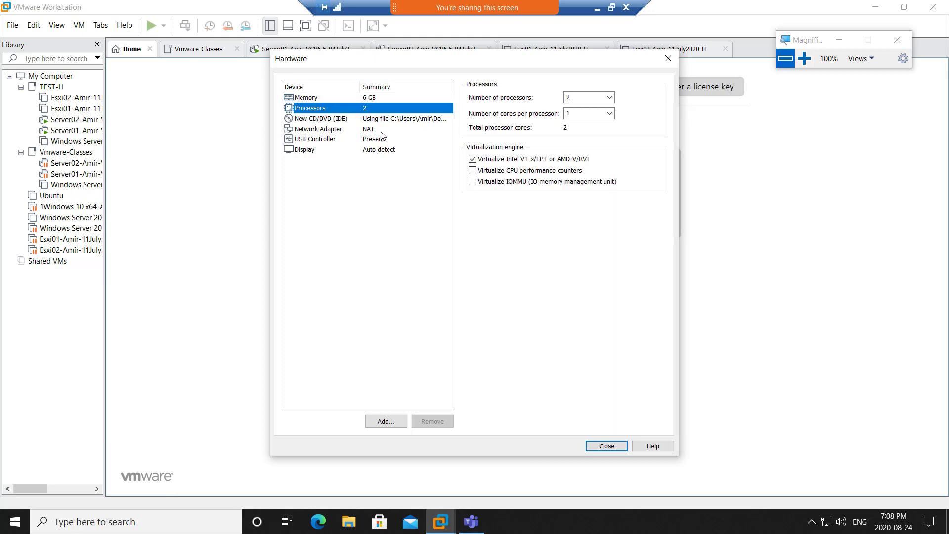
pyautogui.click(382, 130)
# - Connect the existing network adapter to custom network VMnet15
pyautogui.click(481, 193)
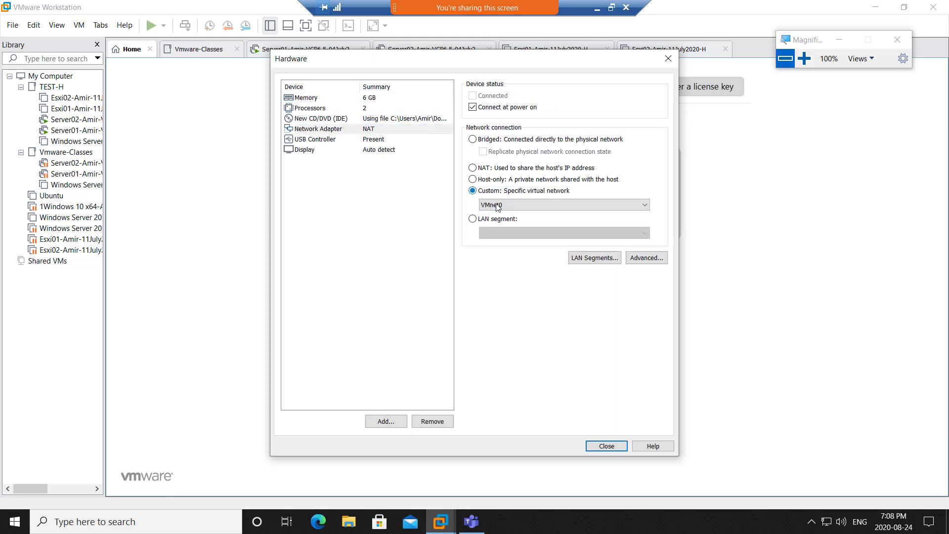
pyautogui.click(544, 204)
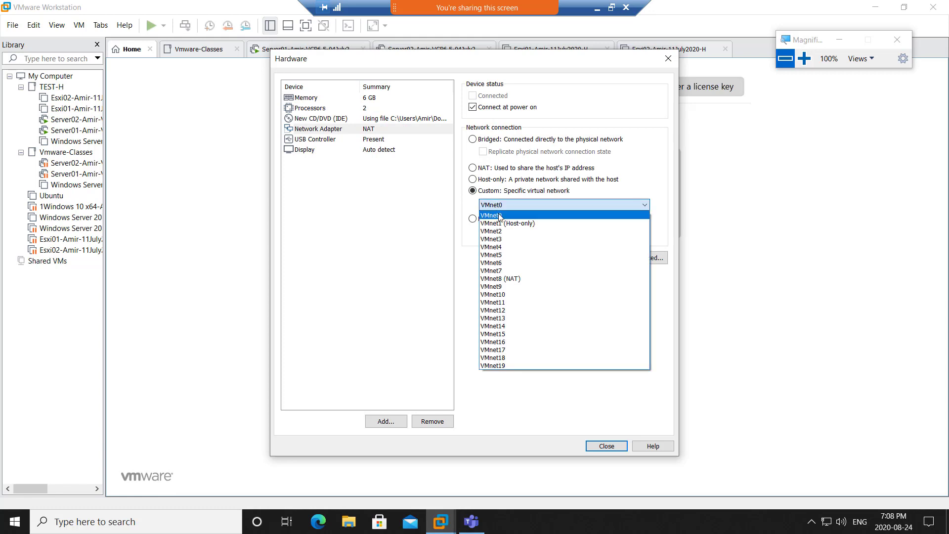
pyautogui.click(530, 334)
pyautogui.click(603, 447)
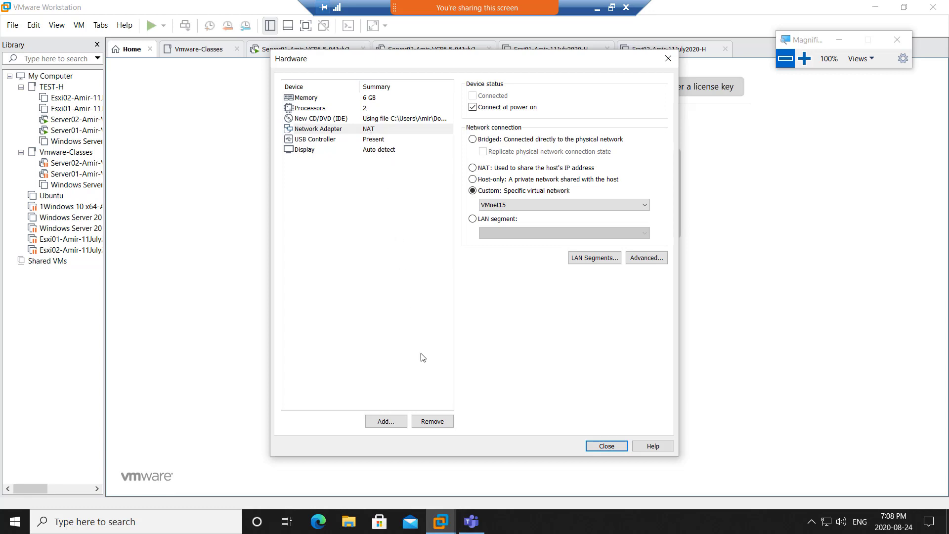
# - Add a second network adapter on custom VMnet15
pyautogui.click(386, 421)
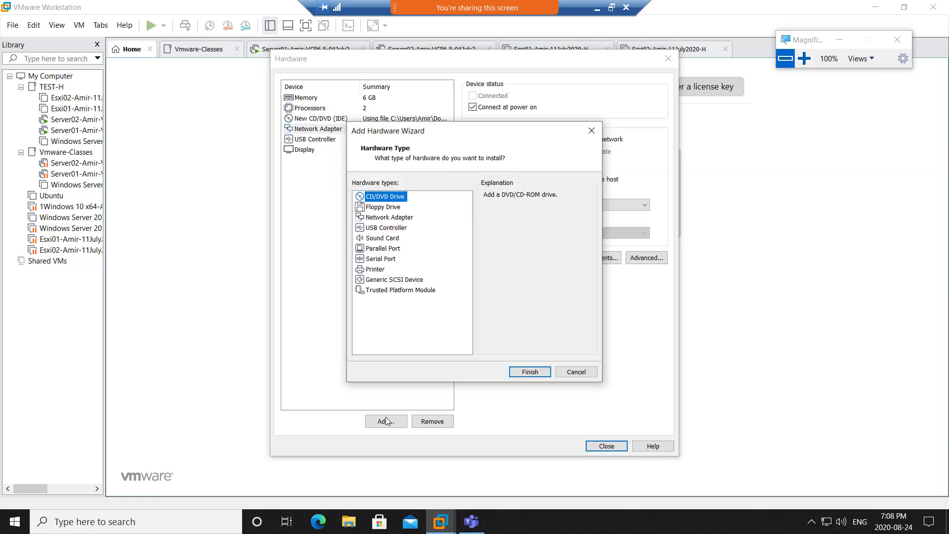
pyautogui.click(395, 221)
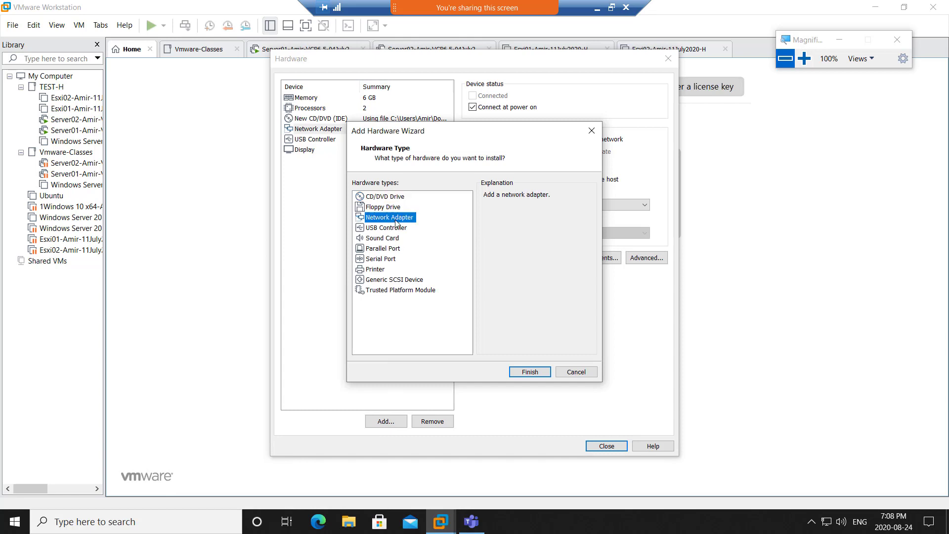
pyautogui.click(532, 374)
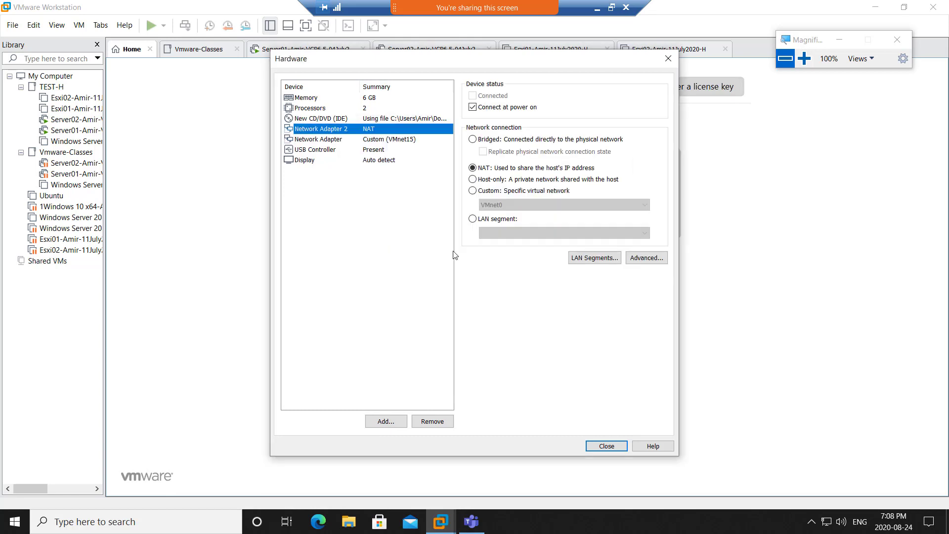
pyautogui.click(473, 190)
pyautogui.click(487, 200)
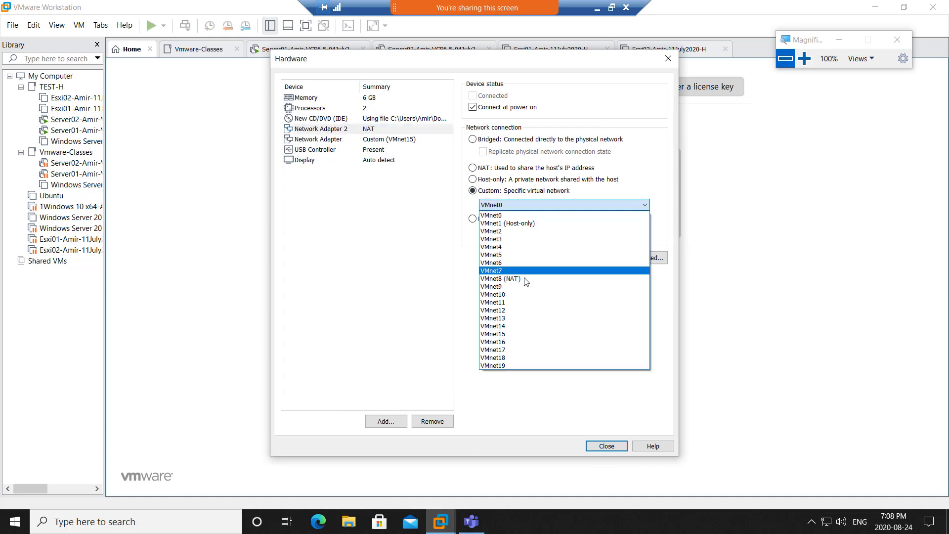
pyautogui.click(530, 335)
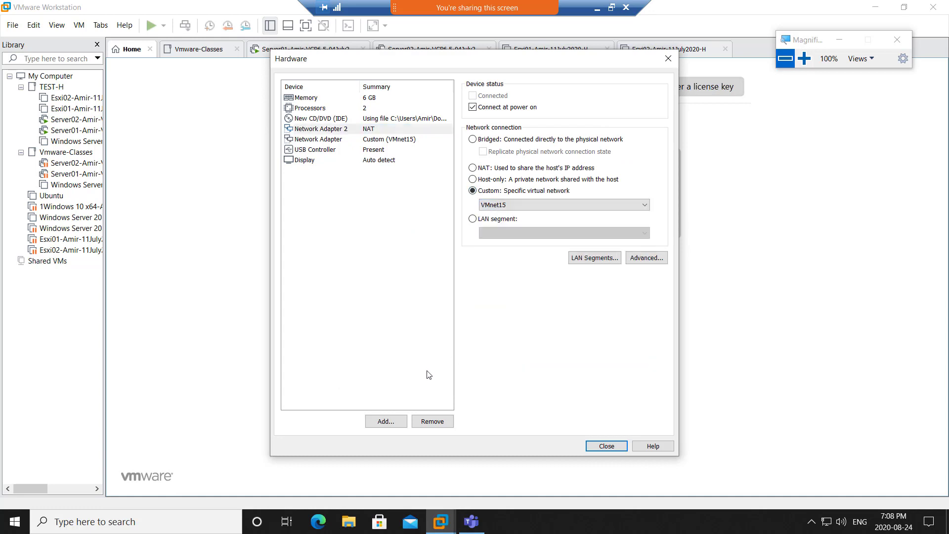
# - Add a third network adapter on VMnet15 and review the adapter and CD/DVD settings
pyautogui.click(385, 421)
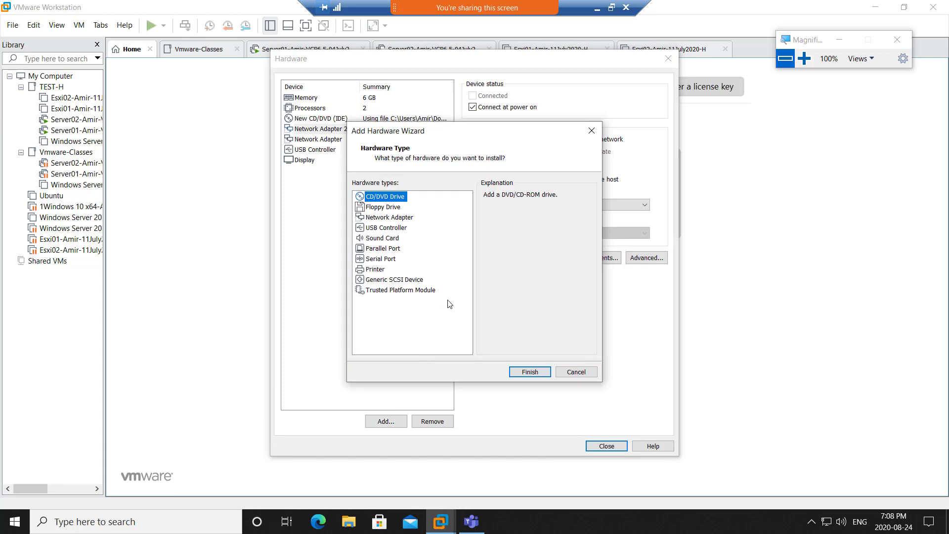
pyautogui.click(394, 219)
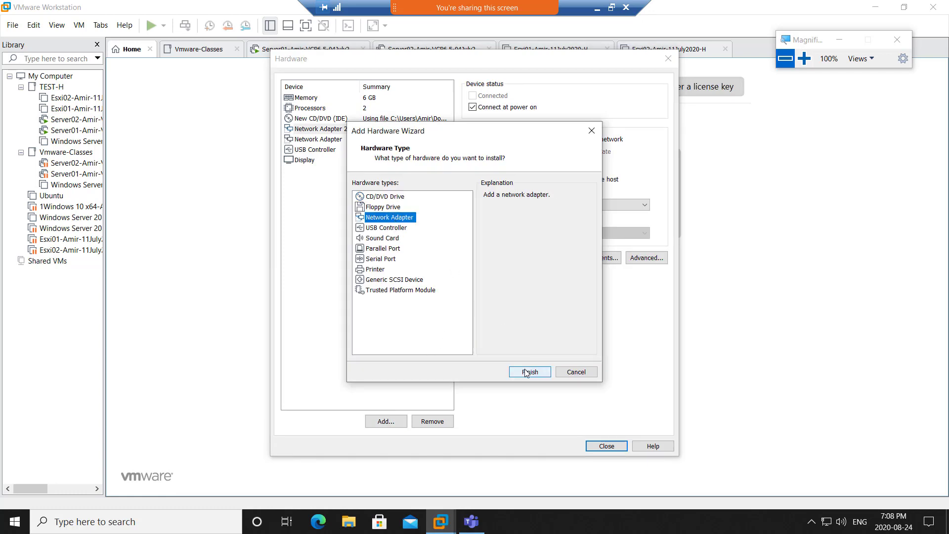
pyautogui.click(527, 370)
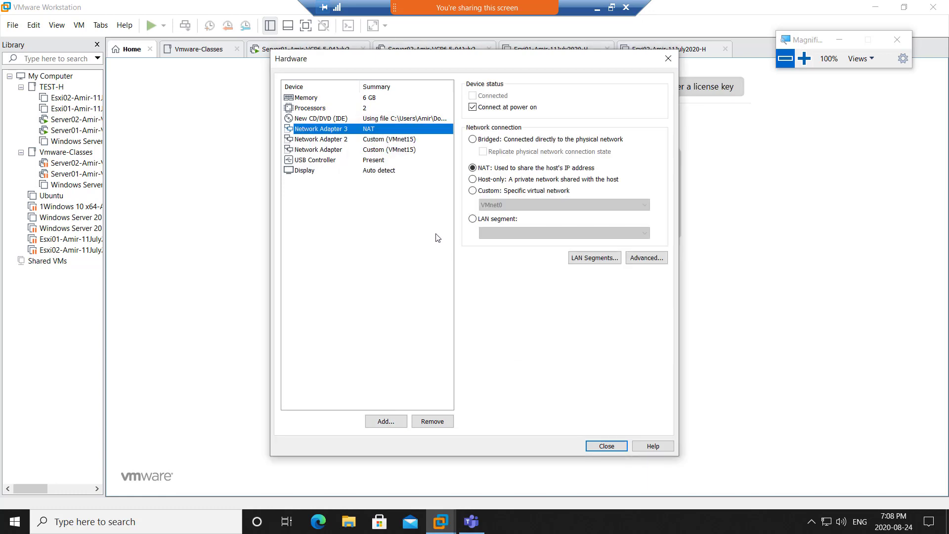
pyautogui.click(473, 191)
pyautogui.click(494, 204)
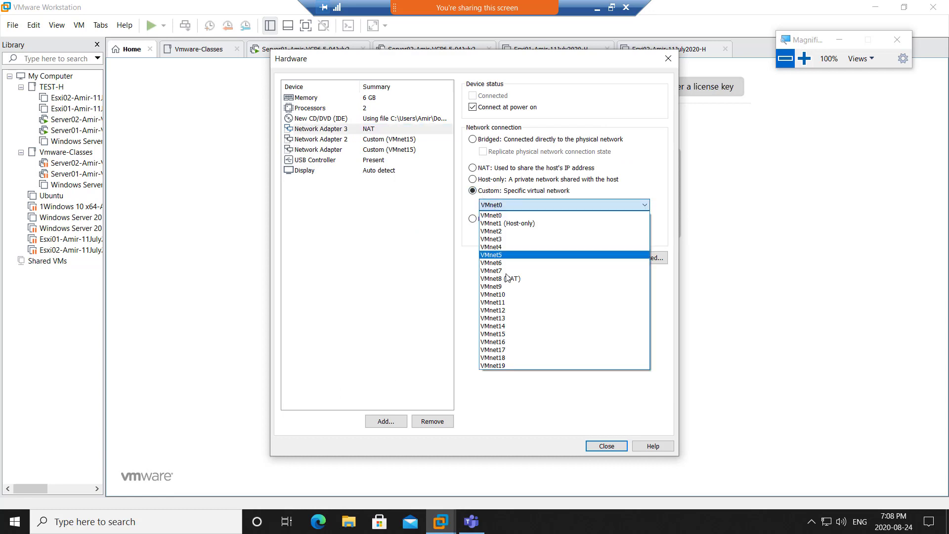
pyautogui.click(514, 334)
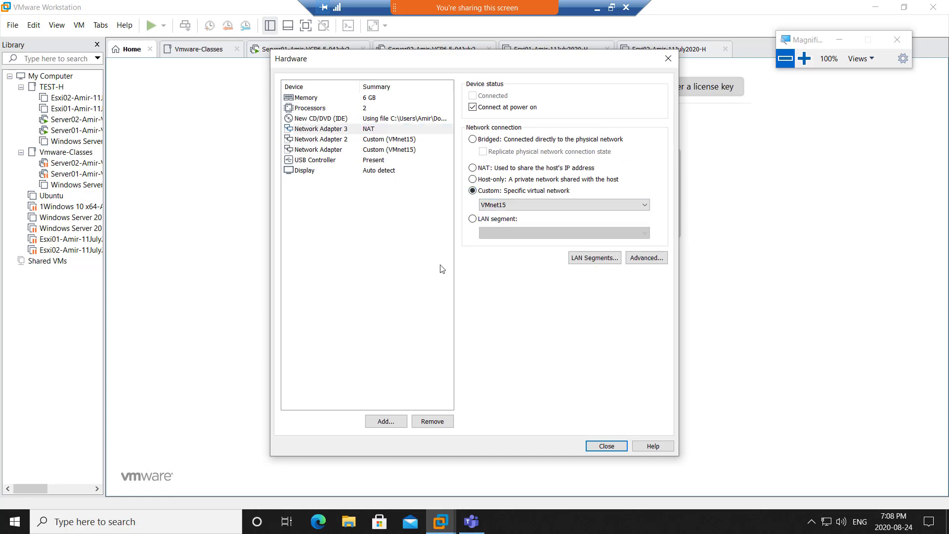
pyautogui.click(449, 393)
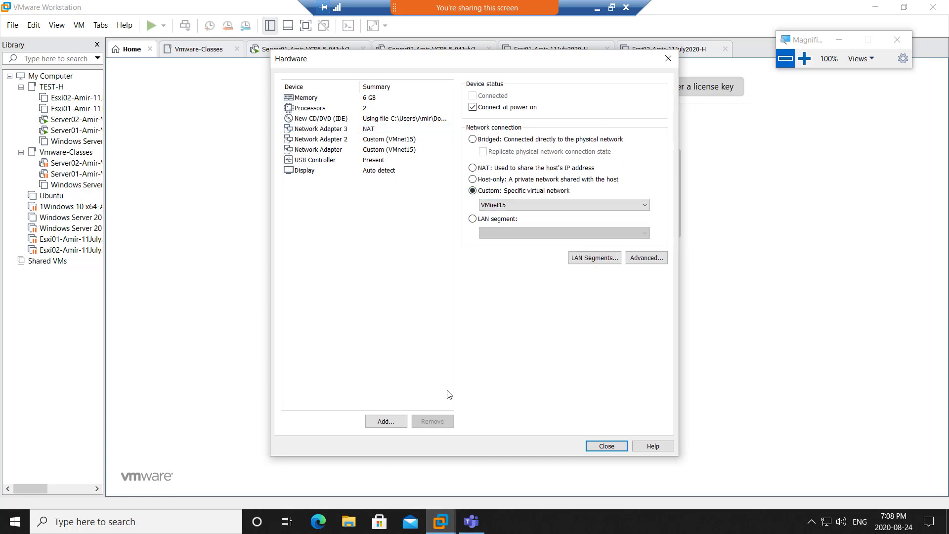
pyautogui.click(380, 129)
pyautogui.click(378, 119)
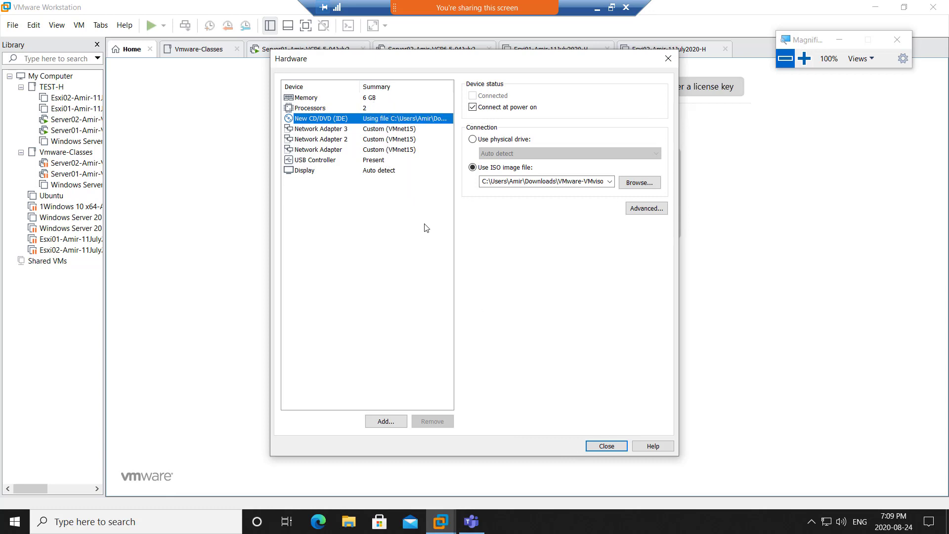
# - Close the hardware settings and finish creating the ESXi virtual machine
pyautogui.click(606, 446)
pyautogui.click(518, 374)
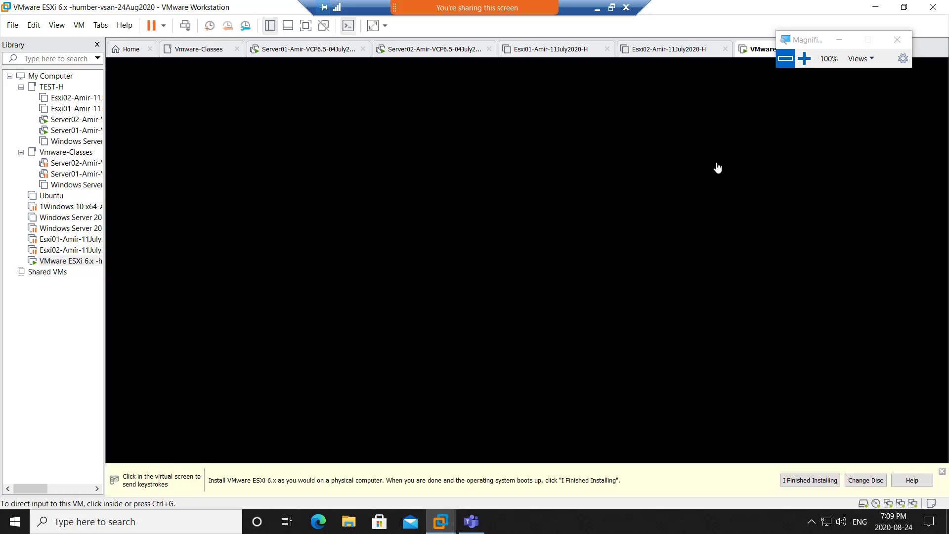
# - Wait while the new VM boots from the ISO into the ESXi 6.5.0 installer
pyautogui.moveTo(819, 43); pyautogui.dragTo(812, 14)
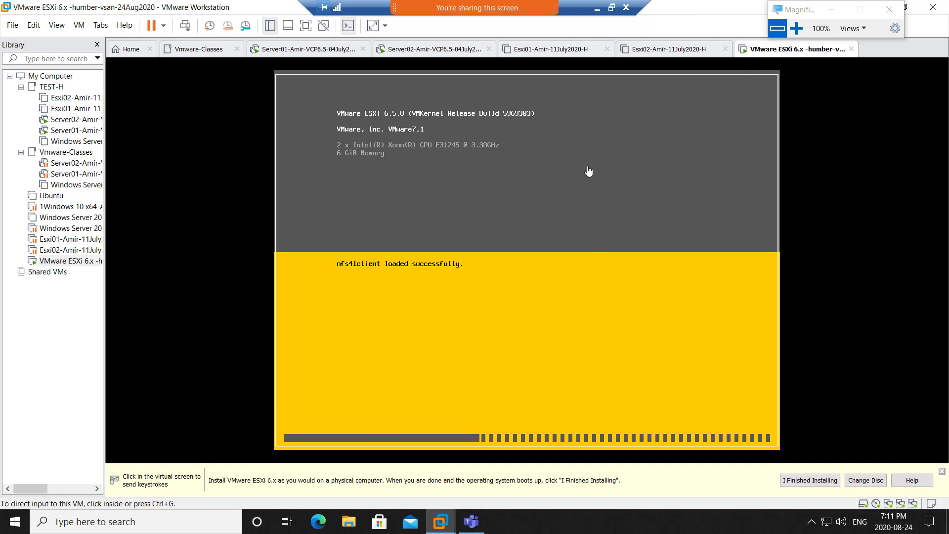
# - Open Server02's VM settings, review its network adapter and 8192 MB memory, then cancel
pyautogui.click(417, 52)
pyautogui.rightClick(412, 51)
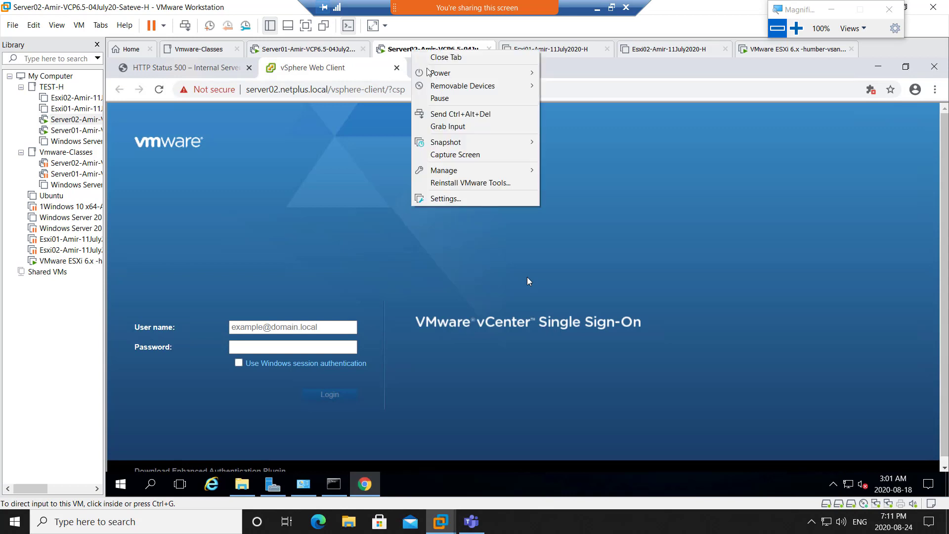
pyautogui.click(475, 199)
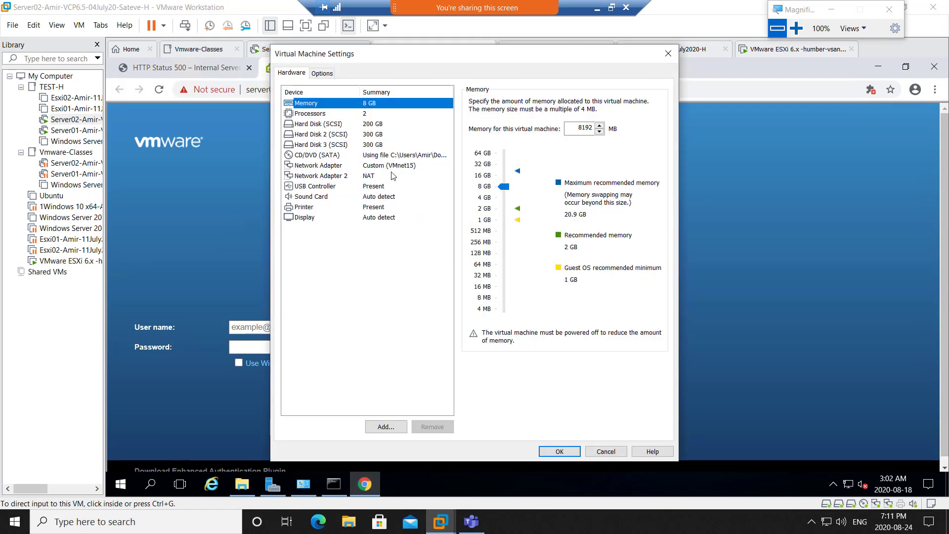
pyautogui.click(390, 167)
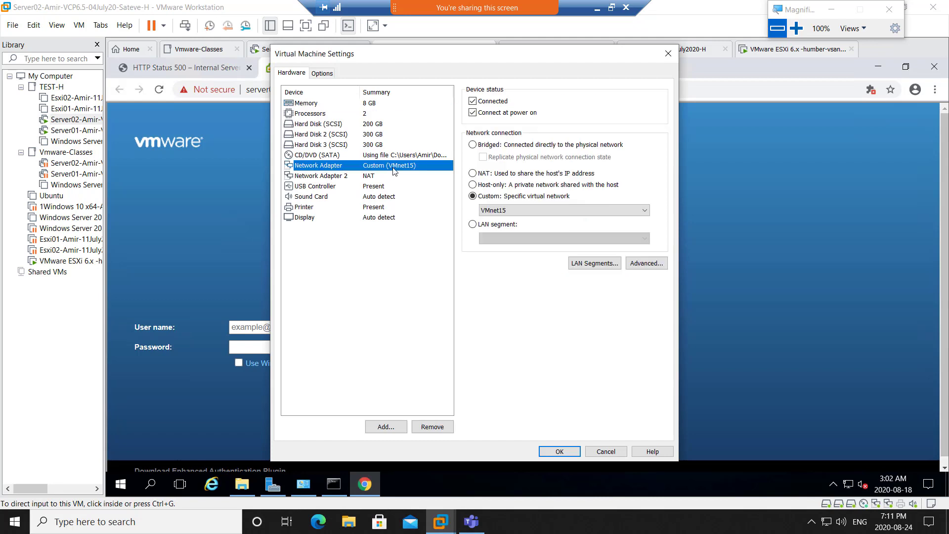
pyautogui.click(375, 103)
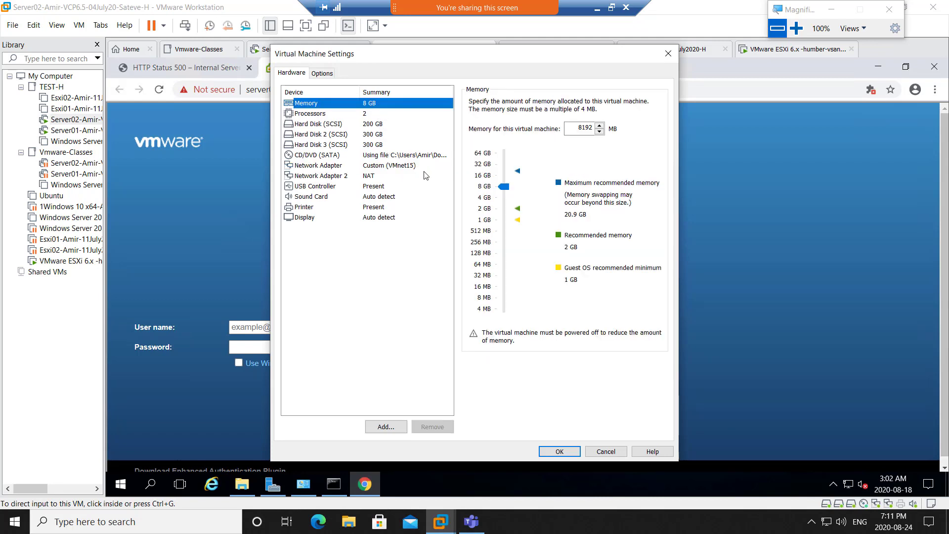
pyautogui.click(609, 451)
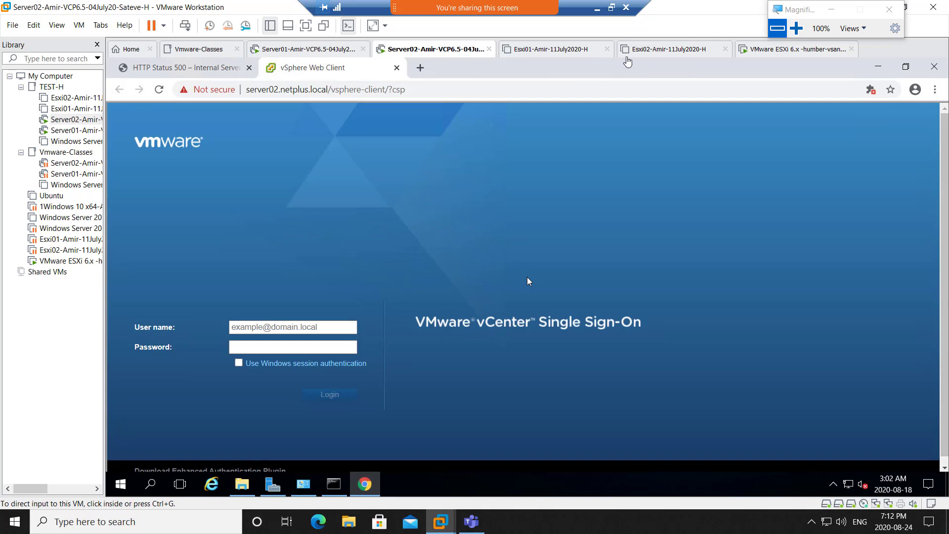
# - On the vsan VM's ESXi 6.5.0 installer, get past the welcome screen, accept the EULA and choose the 200 GB local disk
pyautogui.click(775, 50)
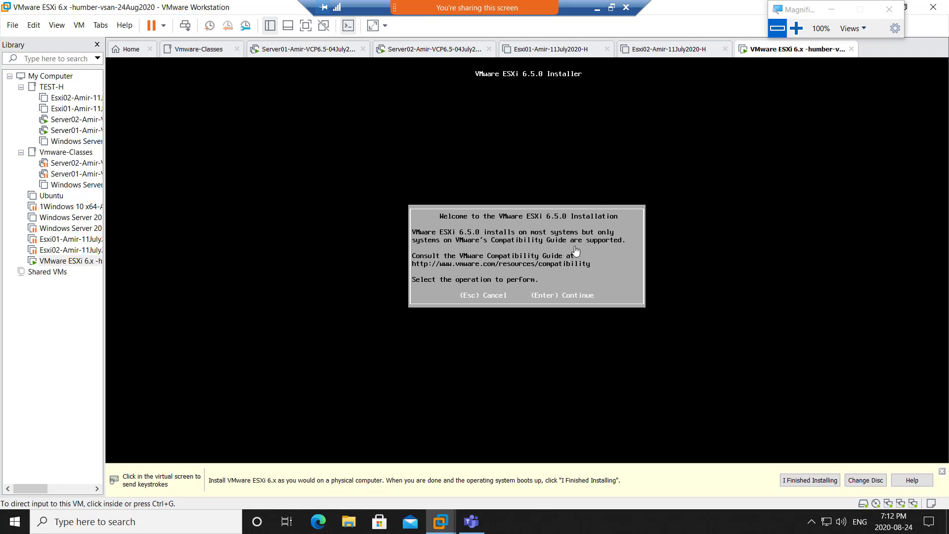
pyautogui.click(573, 248)
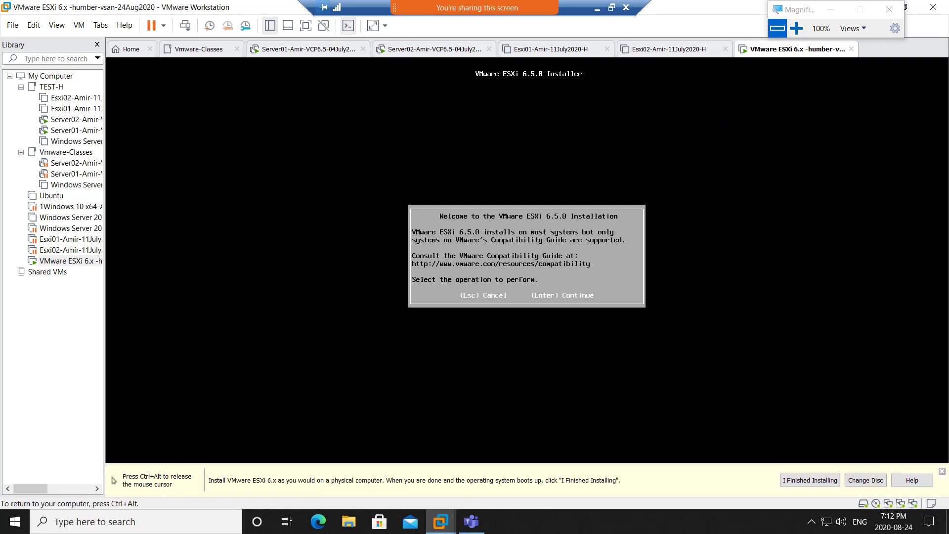
pyautogui.press('Return')
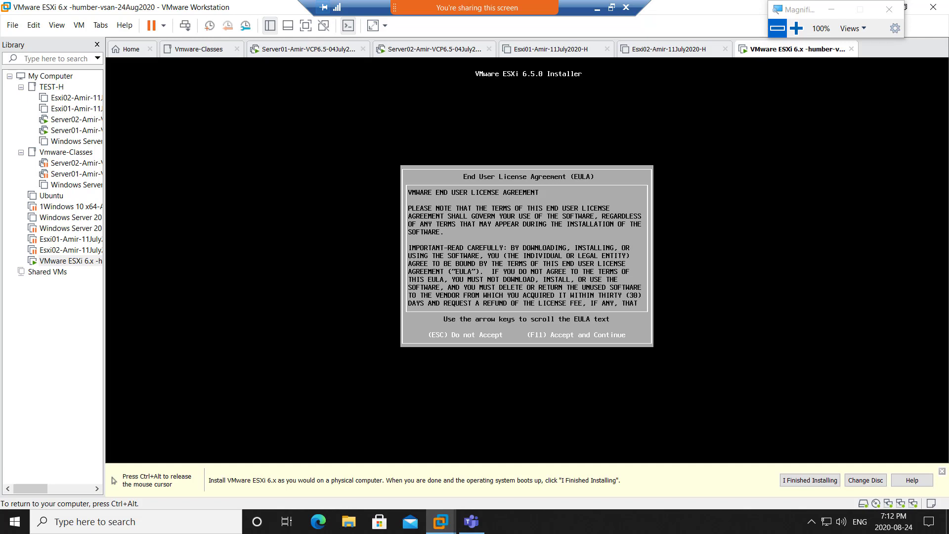
pyautogui.press('F11')
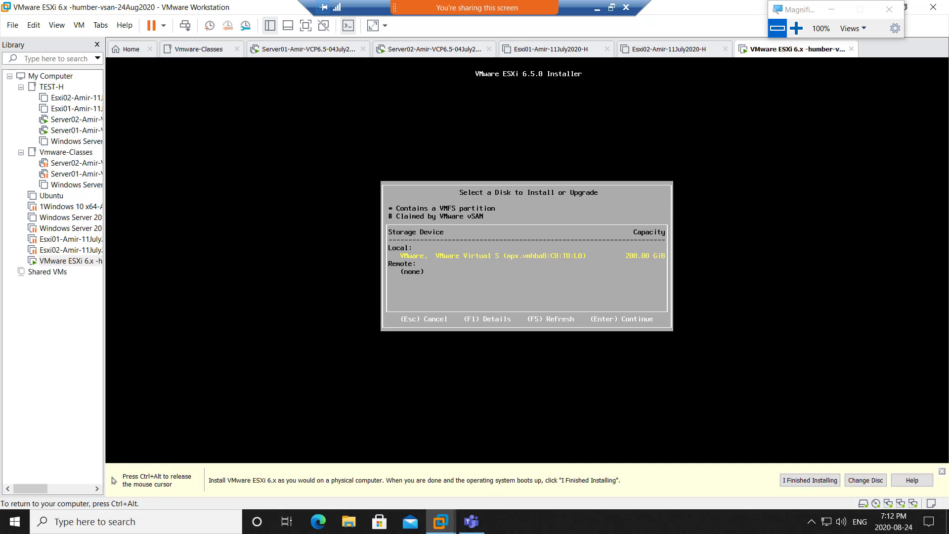
pyautogui.press('Return')
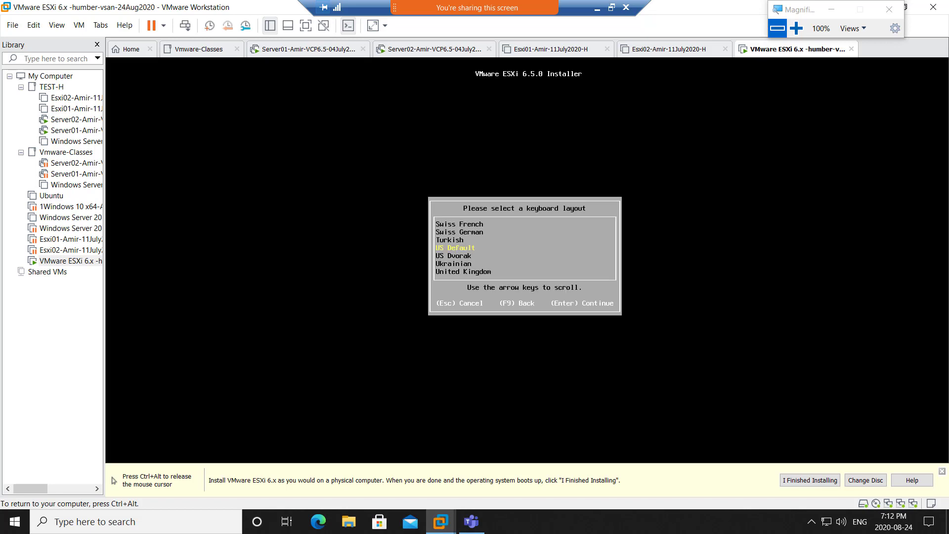
# - Keep the US Default keyboard, enter and confirm the root password, and launch the ESXi installation
pyautogui.press('Return')
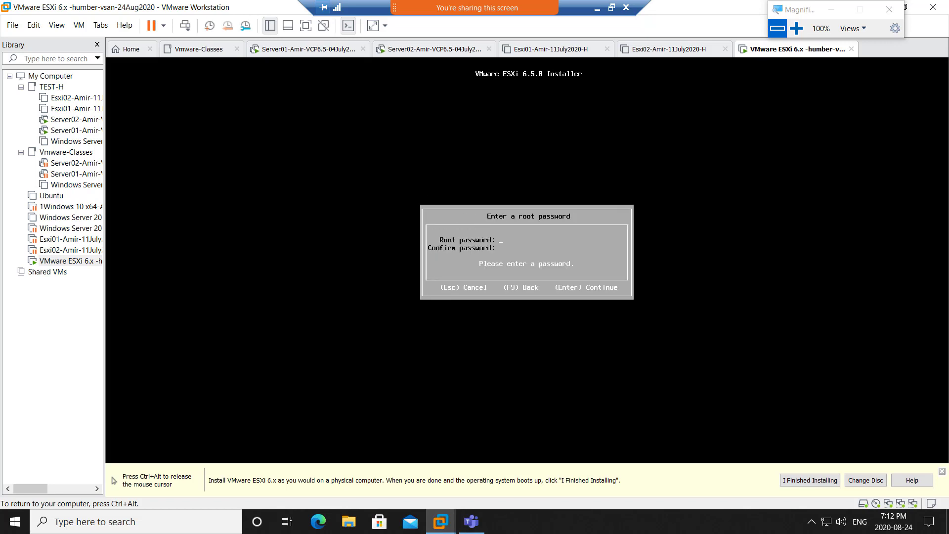
pyautogui.write('VMw')
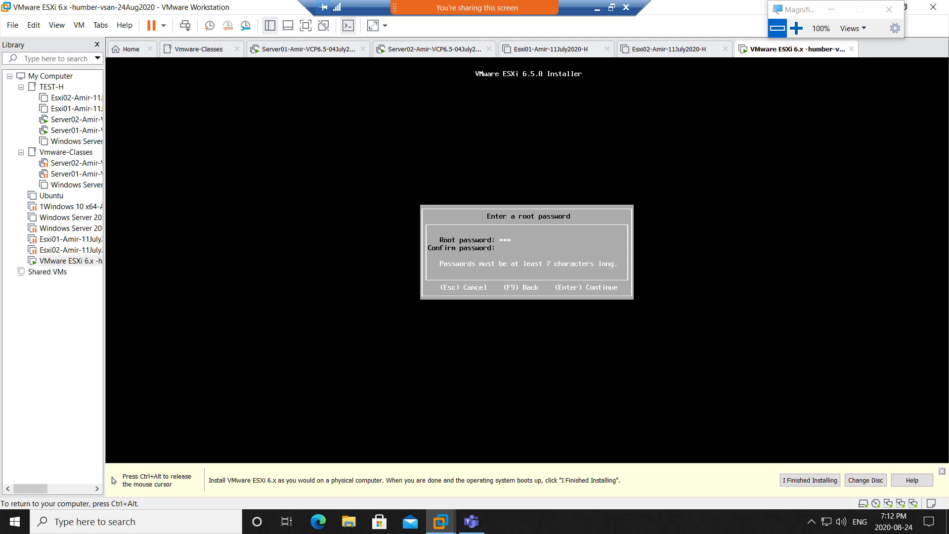
pyautogui.write('are1')
pyautogui.press('BackSpace')
pyautogui.press('BackSpace')
pyautogui.press('BackSpace')
pyautogui.press('BackSpace')
pyautogui.press('BackSpace')
pyautogui.press('BackSpace')
pyautogui.press('BackSpace')
pyautogui.press('BackSpace')
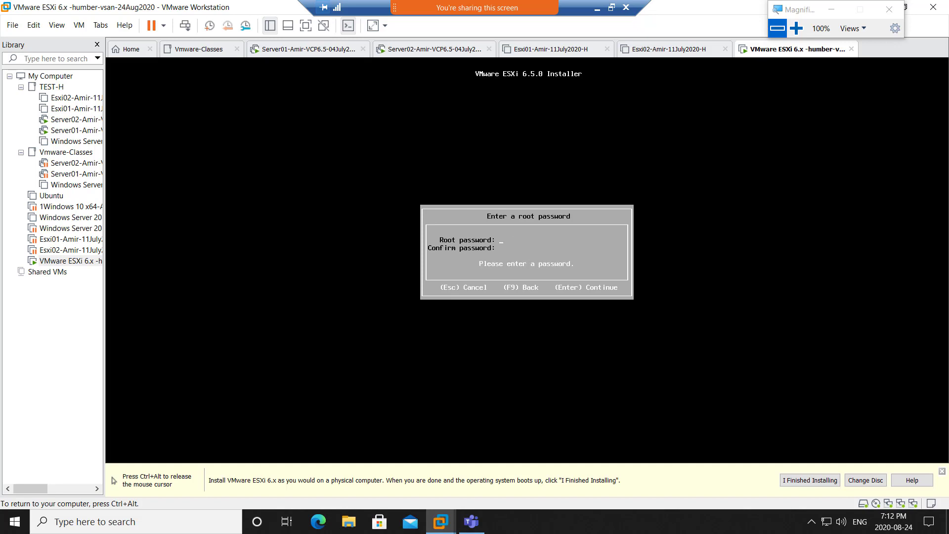
pyautogui.write('VMware1!VMware1!')
pyautogui.press('Return')
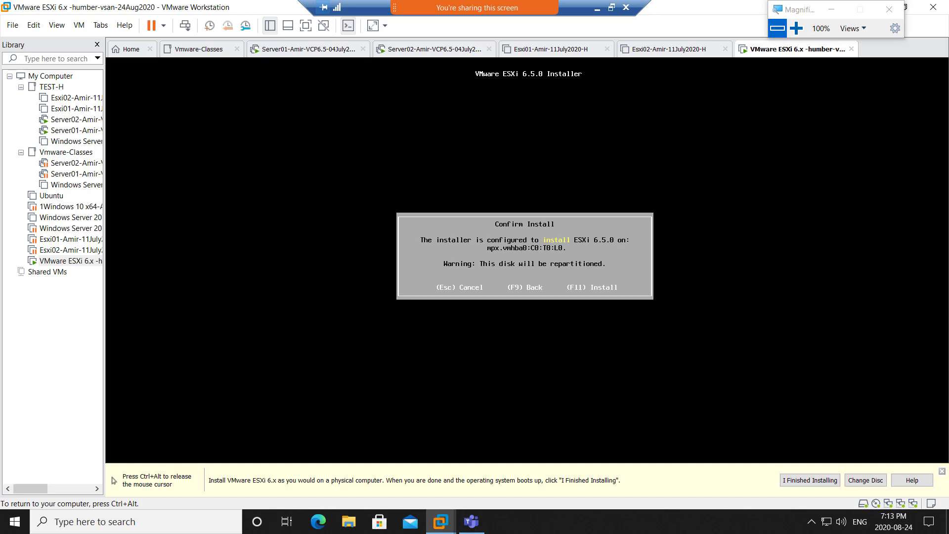
pyautogui.press('F11')
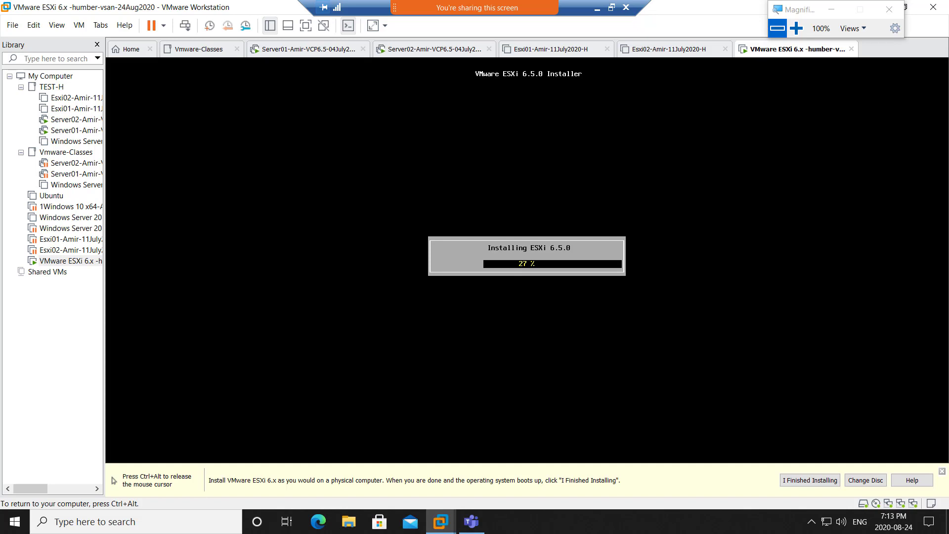
pyautogui.hotkey('ctrl', 'alt')
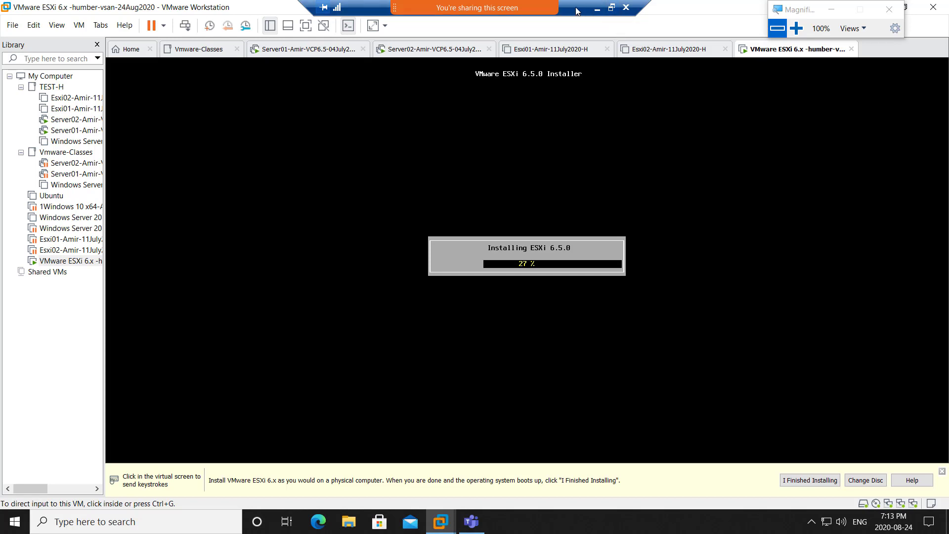
pyautogui.press('super+shift+s')
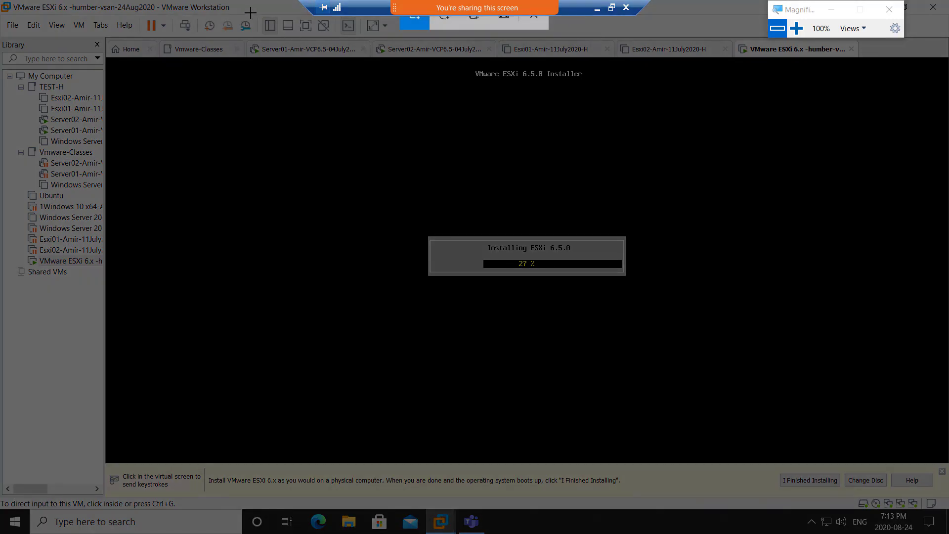
pyautogui.moveTo(220, 6); pyautogui.dragTo(847, 439)
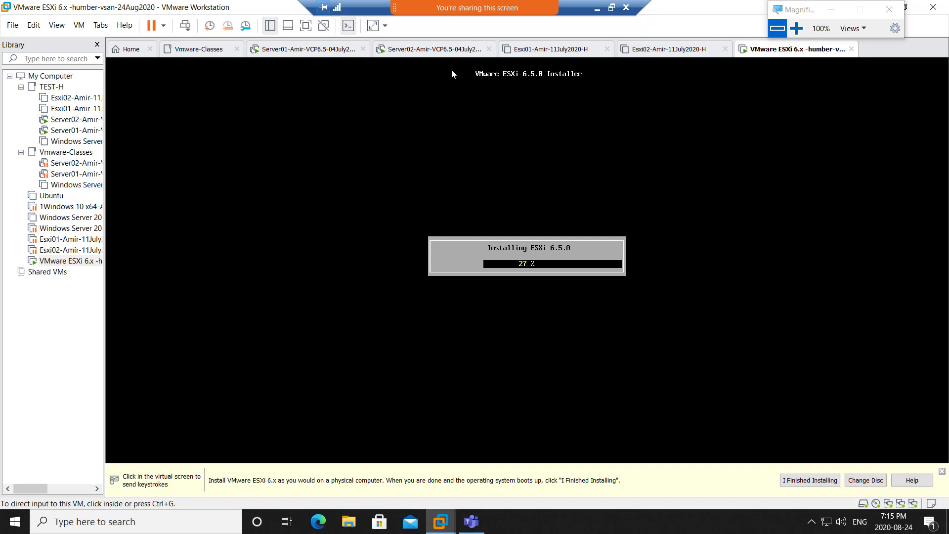
# - Show the Esxi01-Amir-11July2020-H summary, then minimise the remote session to reveal the Paint vSAN diagram
pyautogui.click(536, 52)
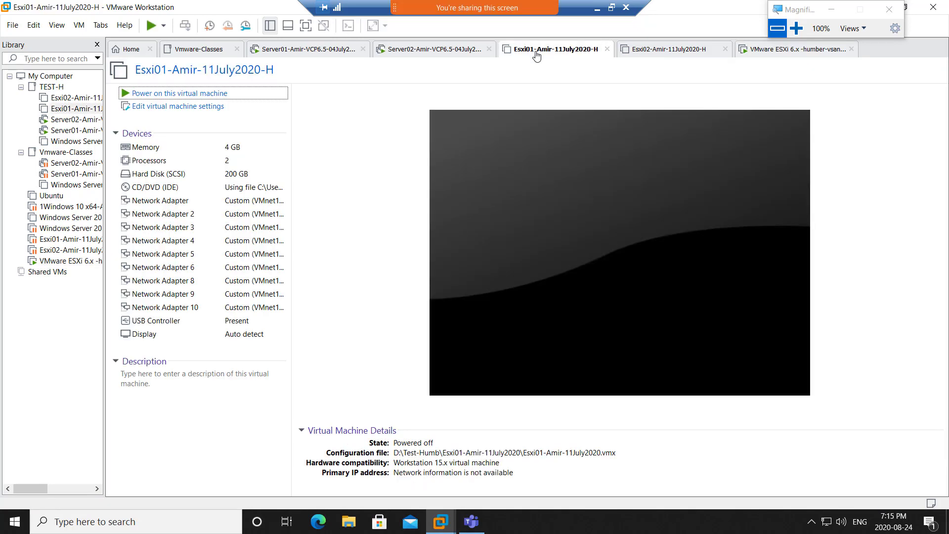
pyautogui.click(597, 8)
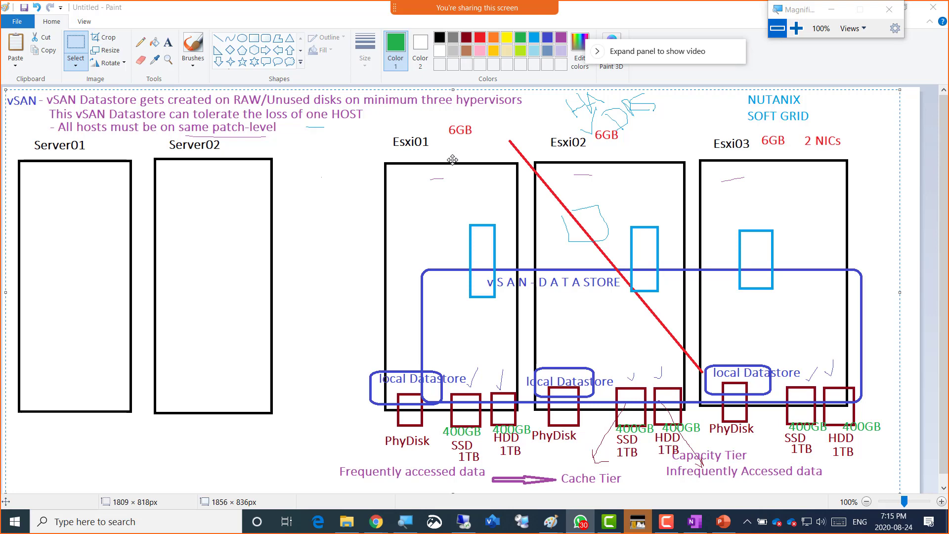
# - Alt+Tab back to the remote desktop session showing Esxi01's summary
pyautogui.hotkey('alt', 'Tab')
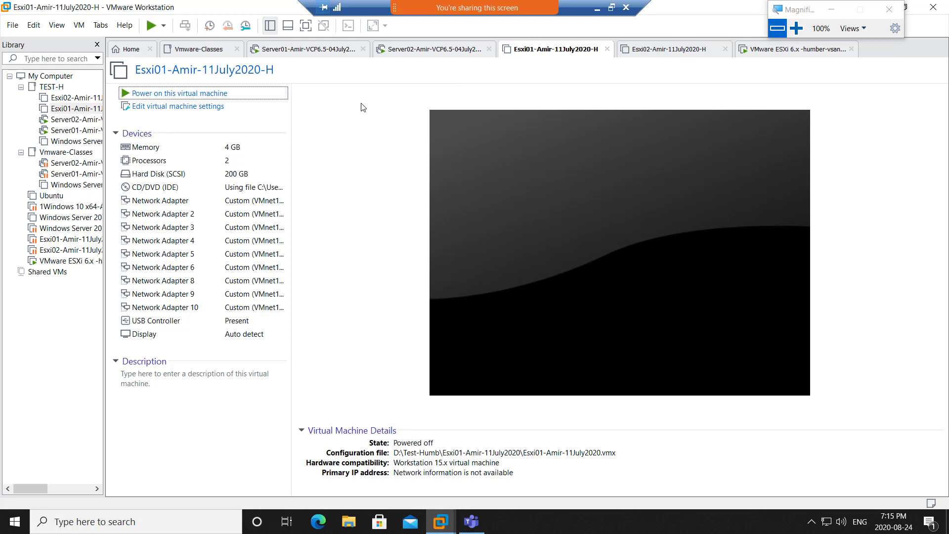
# - In Esxi01's VM settings, set the memory to 6144 MB
pyautogui.click(208, 153)
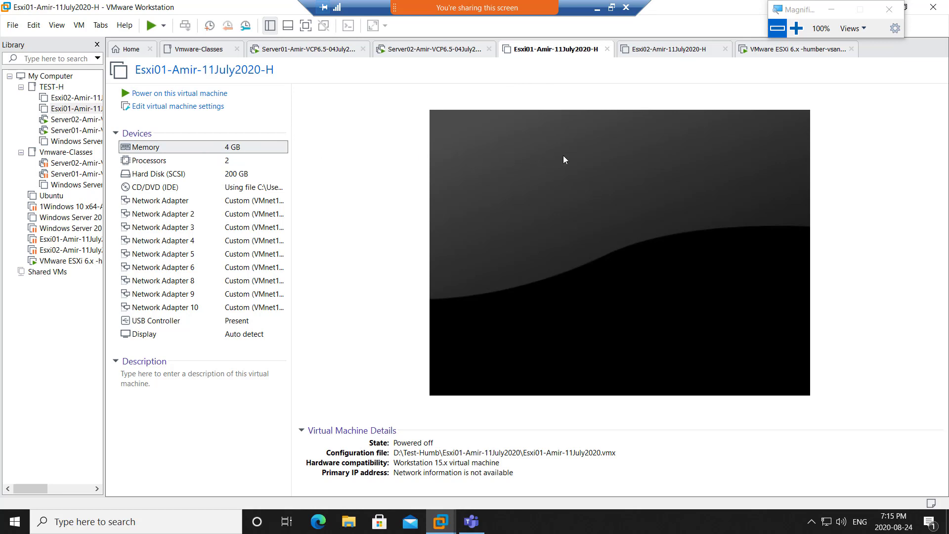
pyautogui.hotkey('ctrl', 'd')
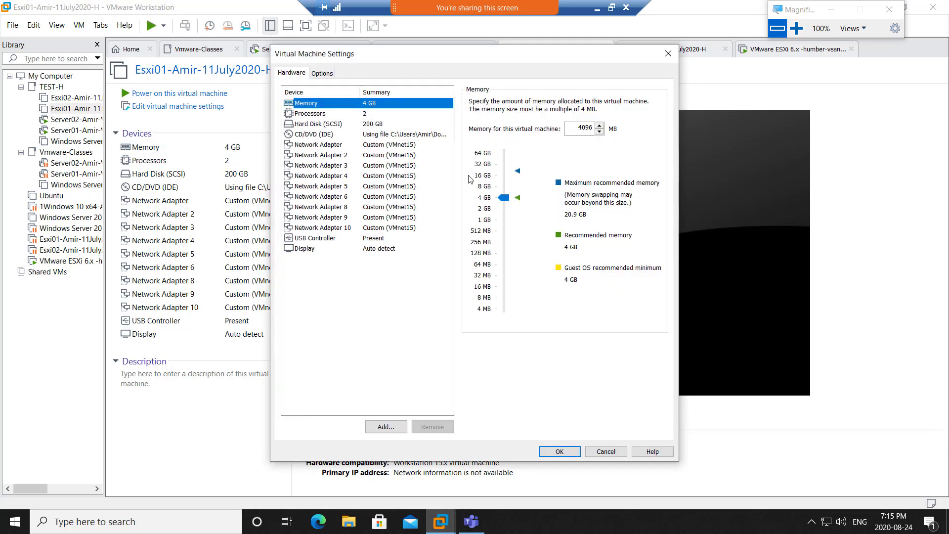
pyautogui.moveTo(504, 199); pyautogui.dragTo(504, 193)
pyautogui.doubleClick(579, 129)
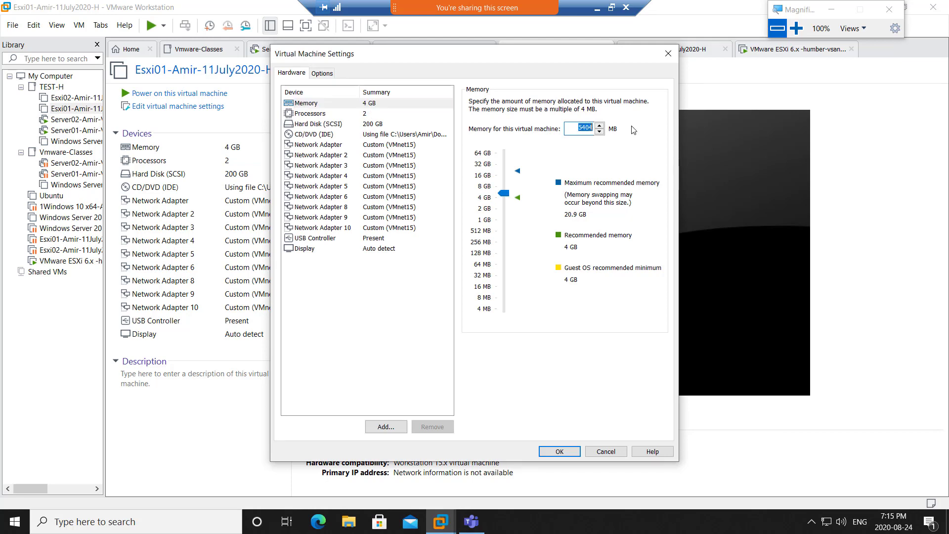
pyautogui.write('6144')
# - Add a new 400 GB SCSI hard disk to Esxi01, stored as a single file
pyautogui.click(386, 427)
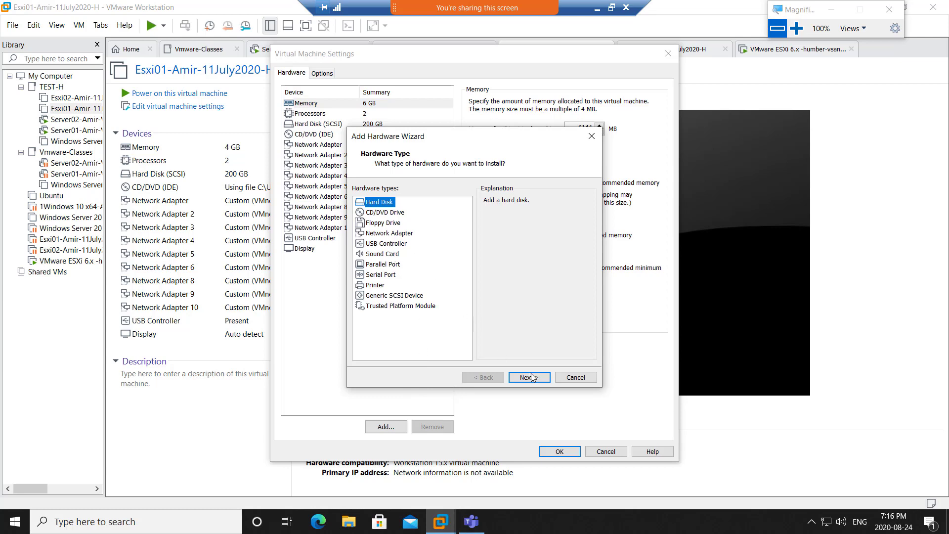
pyautogui.click(530, 377)
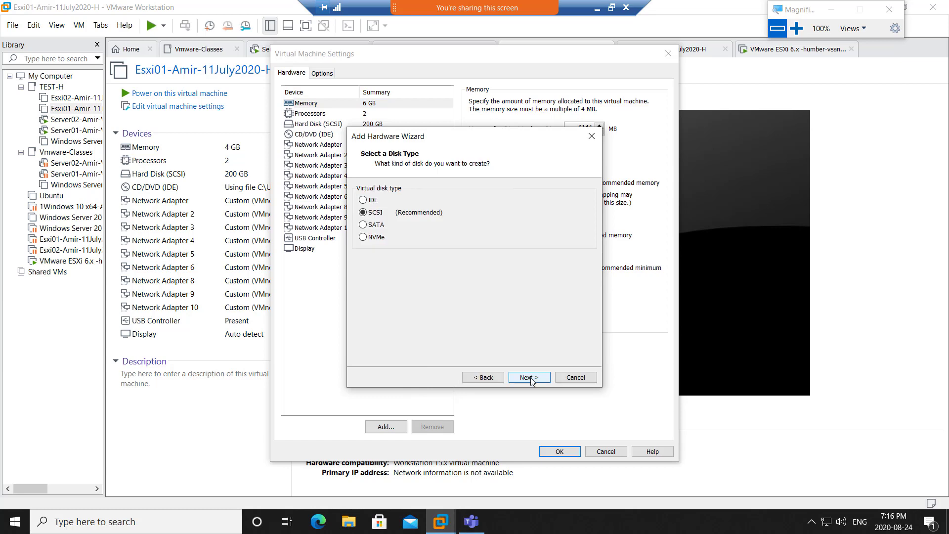
pyautogui.click(529, 377)
pyautogui.click(529, 377)
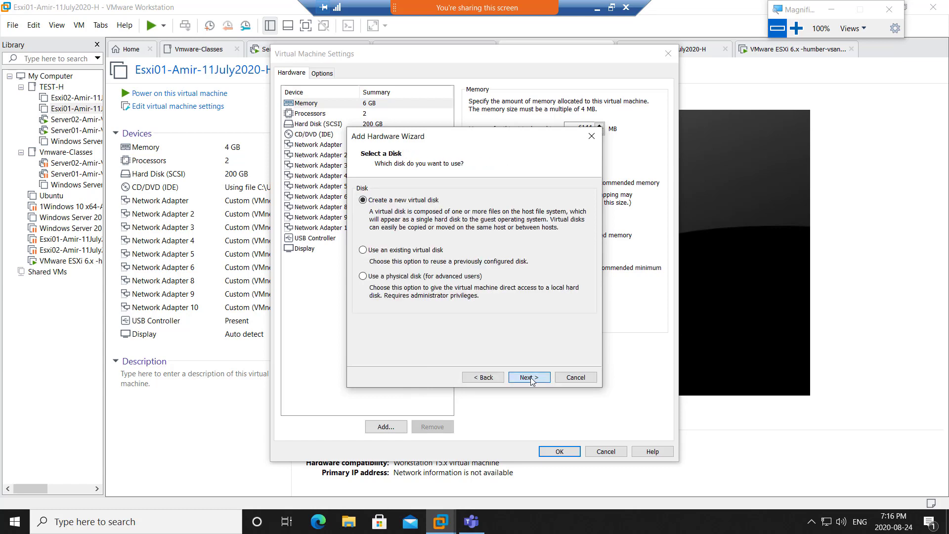
pyautogui.write('400')
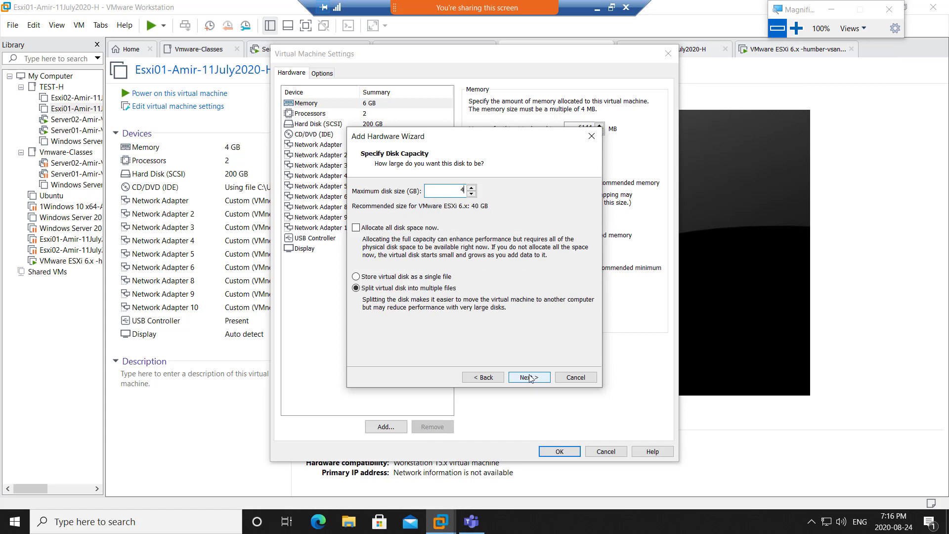
pyautogui.click(430, 280)
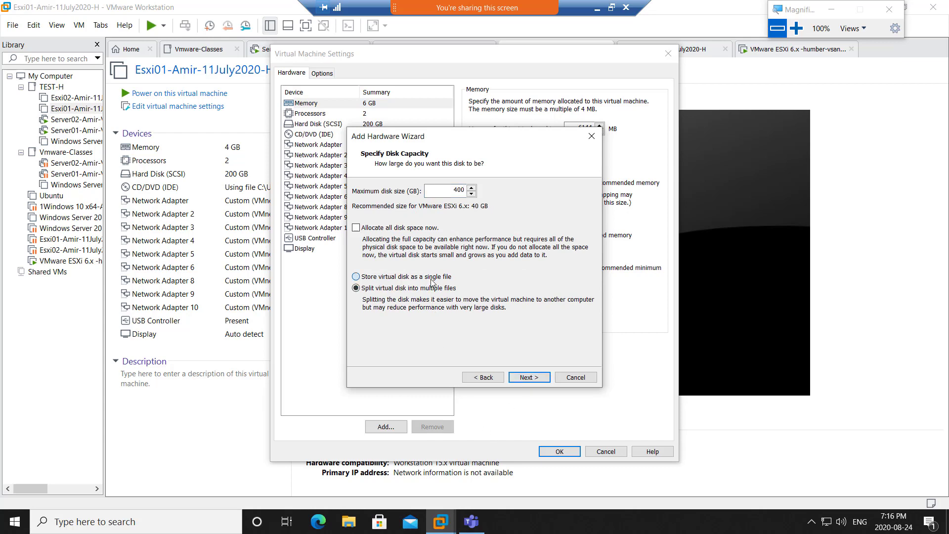
pyautogui.click(538, 378)
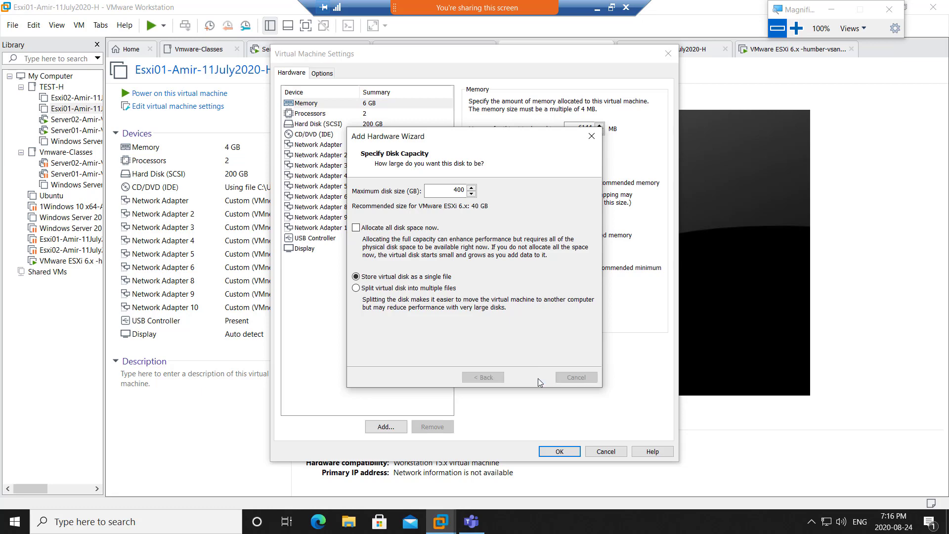
pyautogui.click(538, 378)
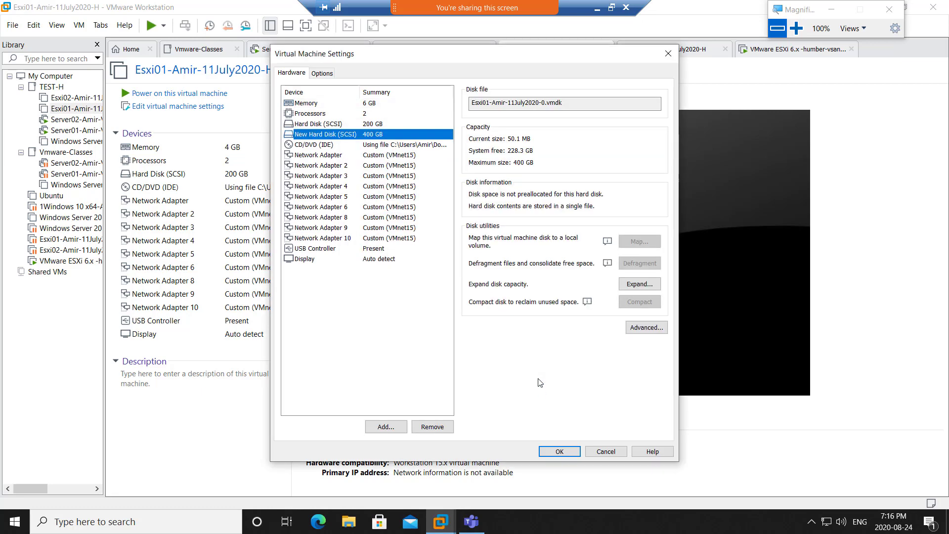
# - Add a second new 400 GB SCSI hard disk to Esxi01, stored as a single file
pyautogui.click(376, 429)
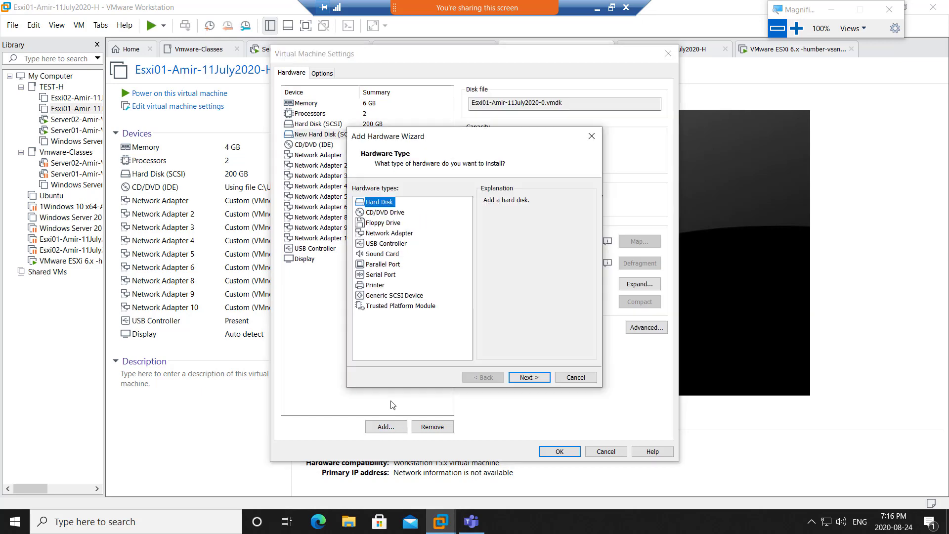
pyautogui.click(525, 380)
pyautogui.click(525, 380)
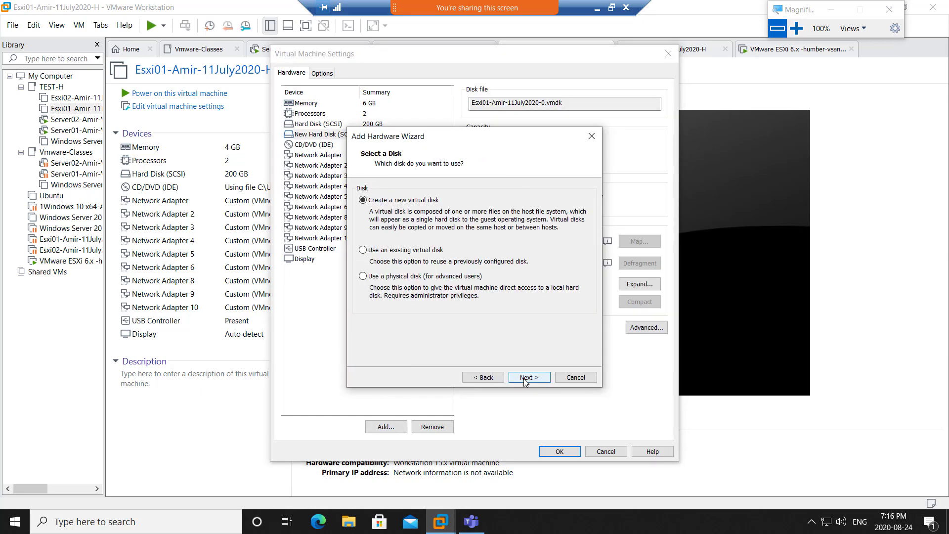
pyautogui.click(525, 380)
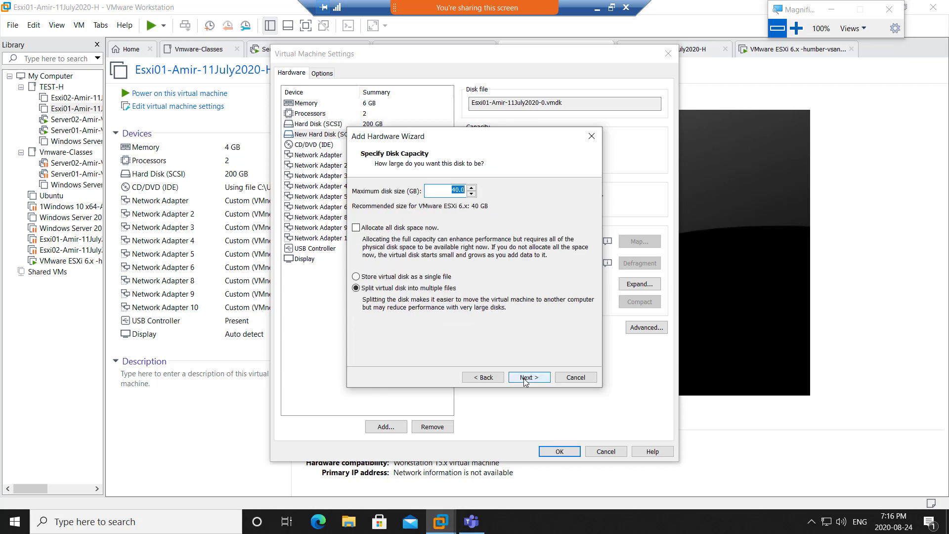
pyautogui.write('40')
pyautogui.click(425, 280)
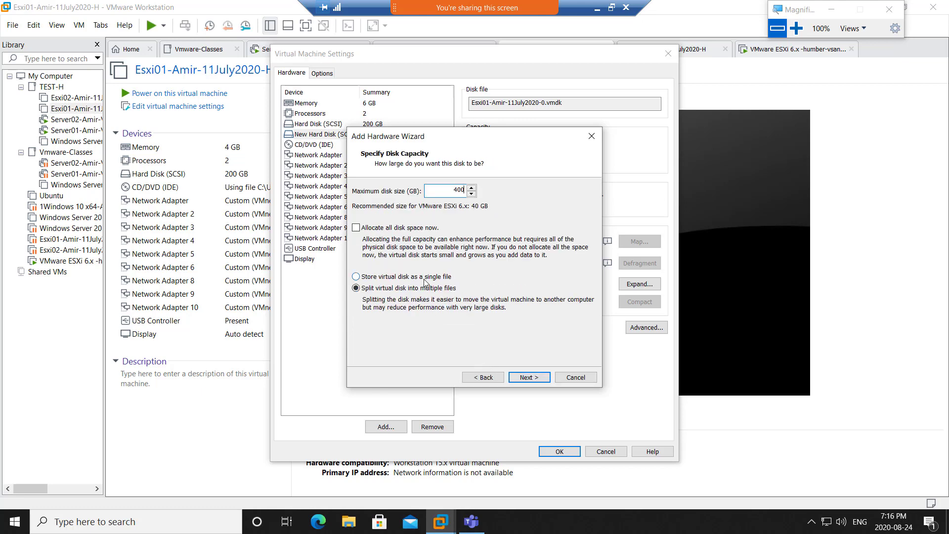
pyautogui.click(543, 379)
pyautogui.click(542, 377)
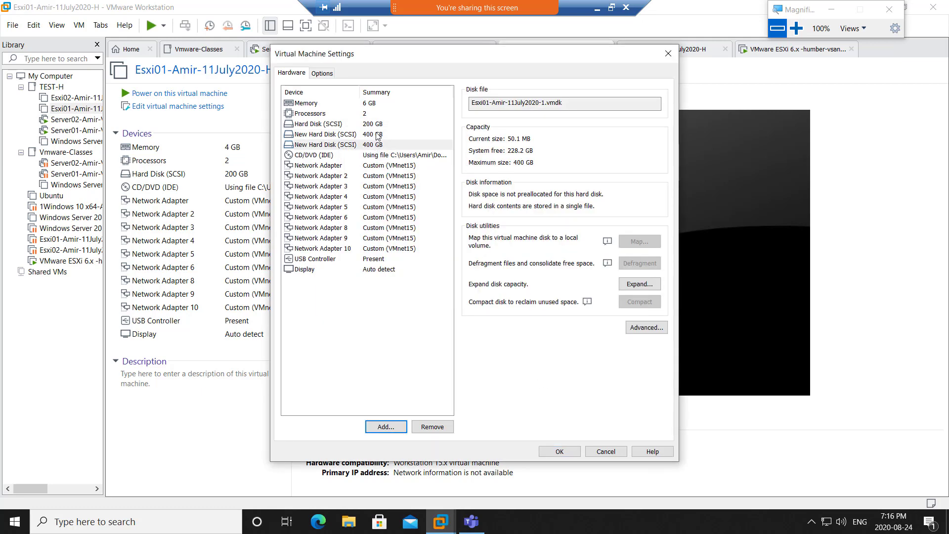
# - Review the memory and both new disks, then save Esxi01's settings
pyautogui.click(379, 105)
pyautogui.click(380, 137)
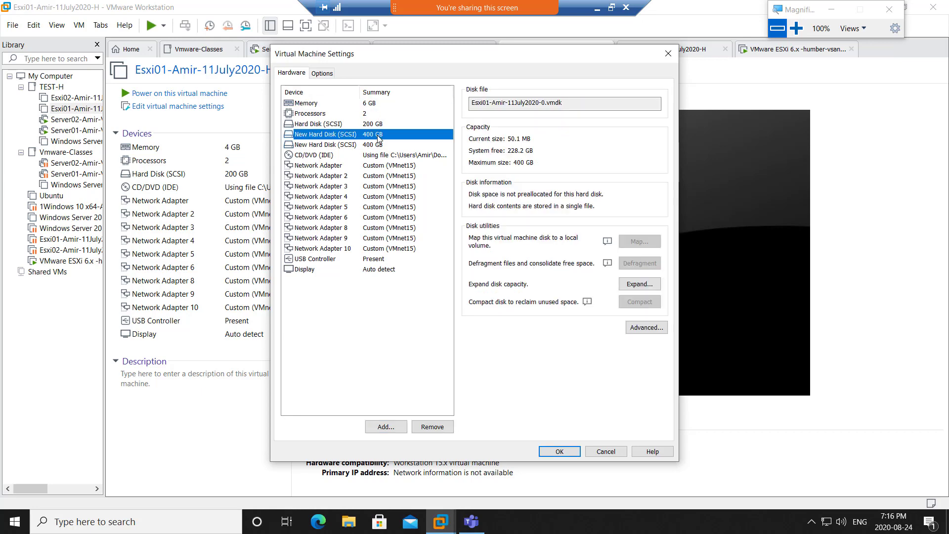
pyautogui.click(380, 147)
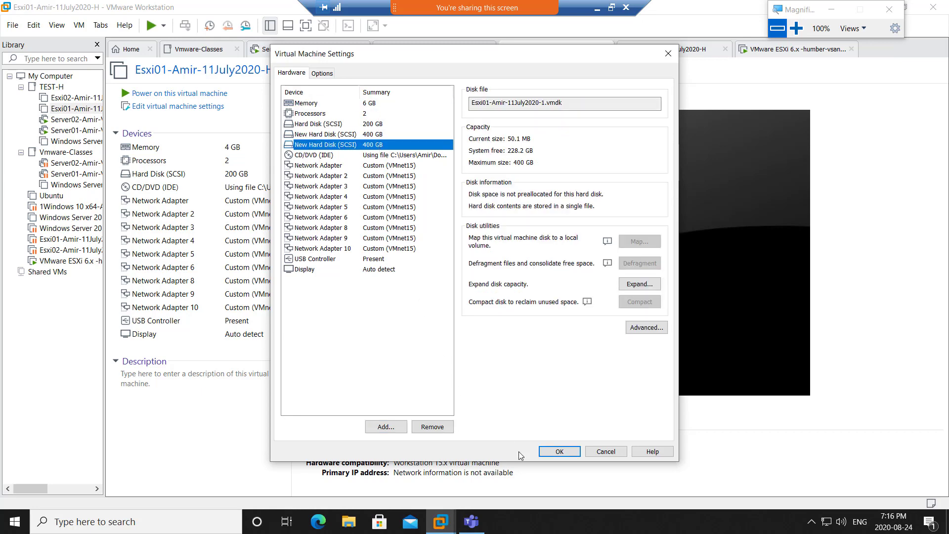
pyautogui.click(556, 452)
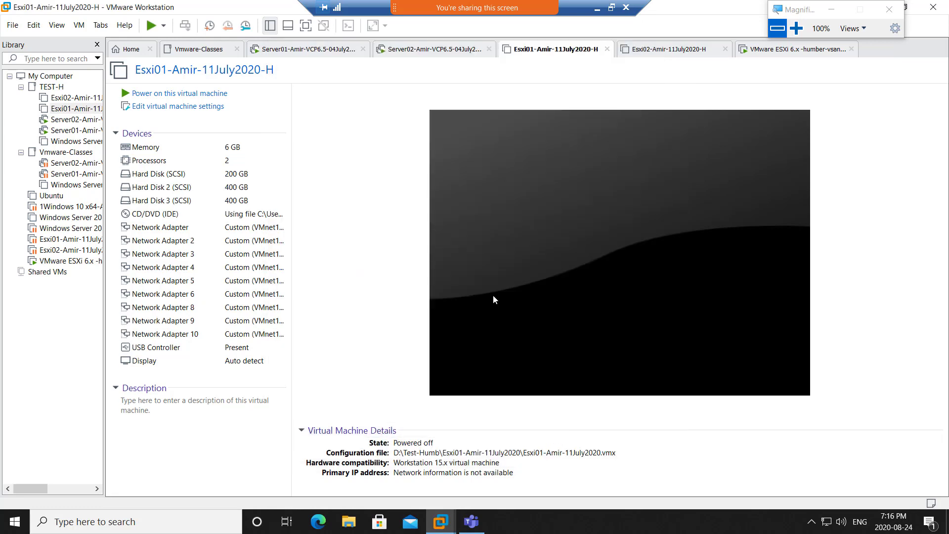
# - Set the Esxi02 virtual machine's memory to 6 GB
pyautogui.click(662, 54)
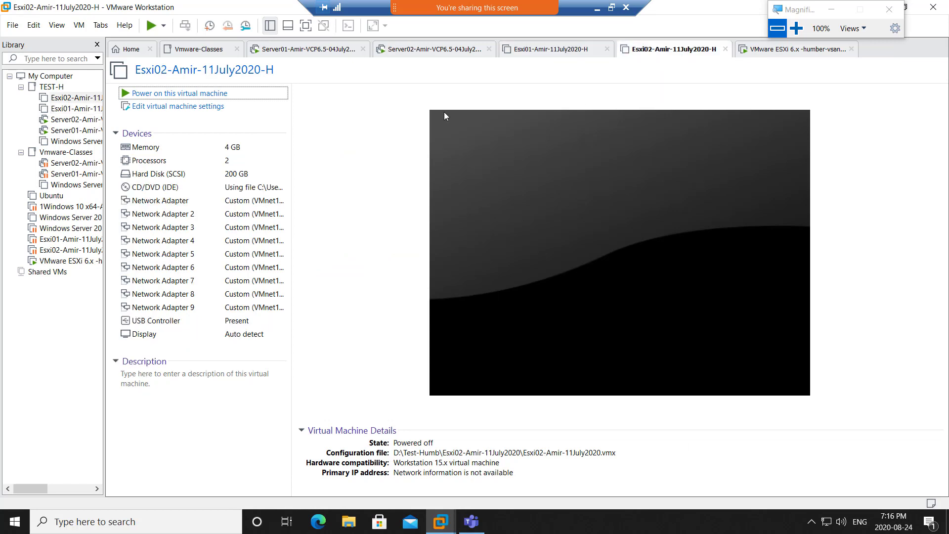
pyautogui.doubleClick(212, 154)
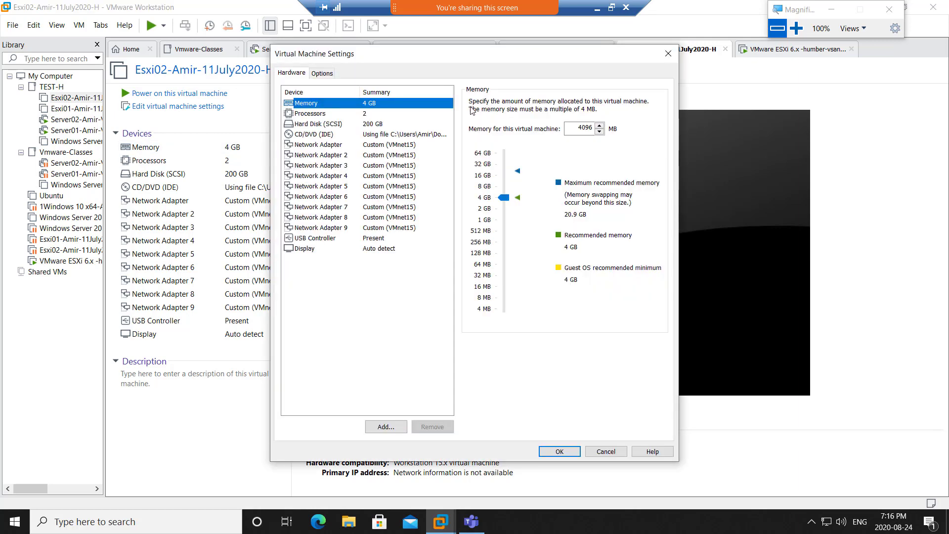
pyautogui.moveTo(568, 128); pyautogui.dragTo(627, 128)
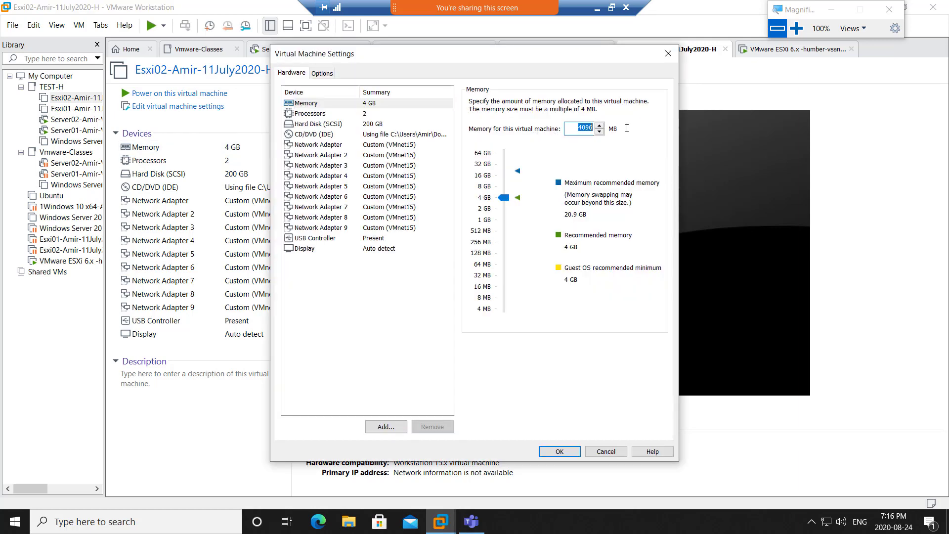
pyautogui.write('6144')
pyautogui.click(369, 115)
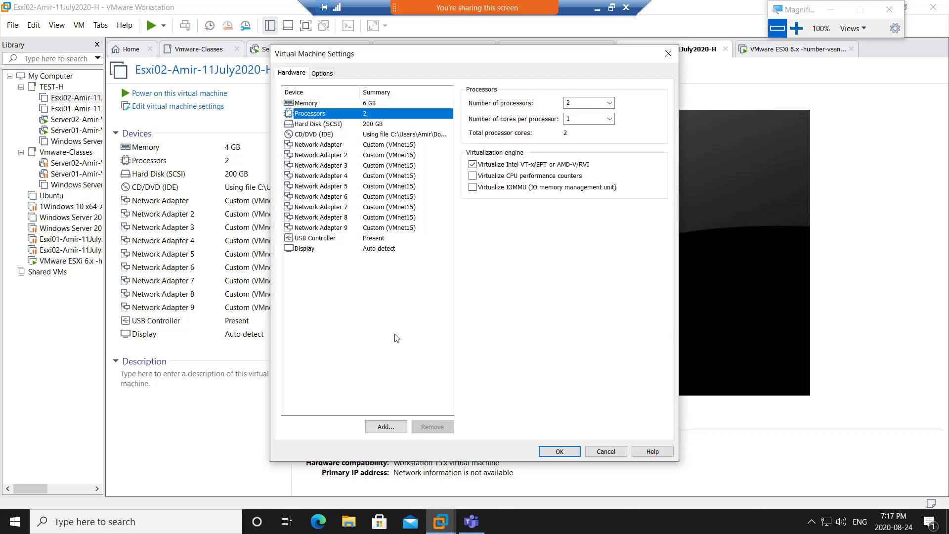
# - Add a new 400 GB SCSI hard disk to Esxi02, stored as a single file
pyautogui.click(386, 427)
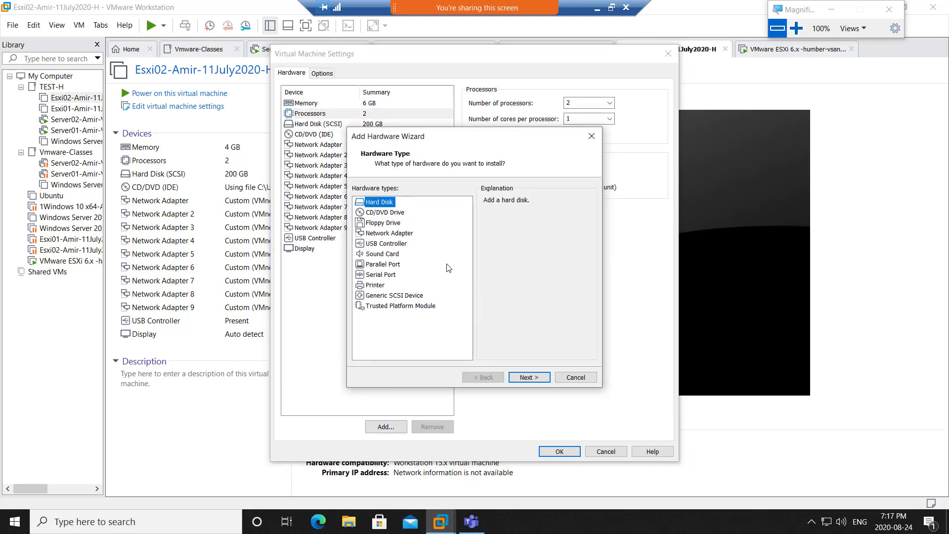
pyautogui.click(530, 381)
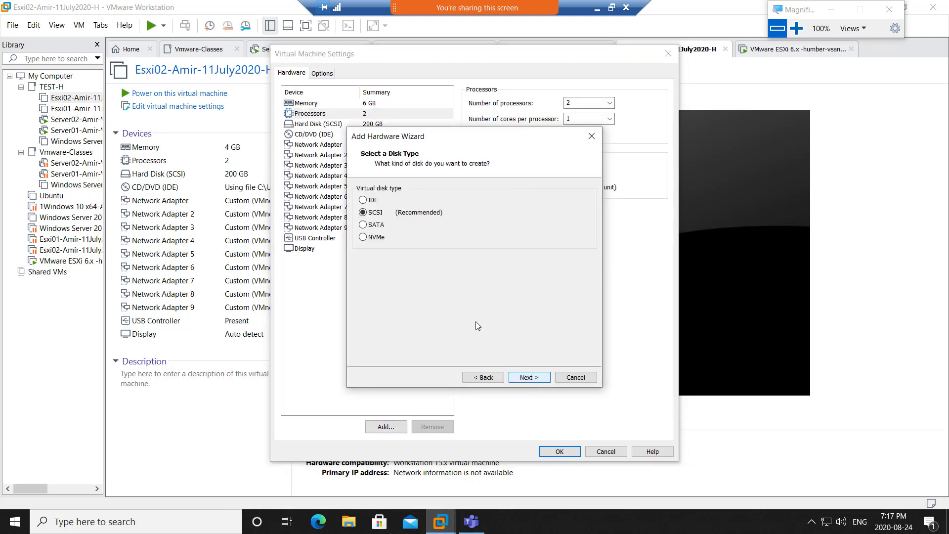
pyautogui.click(527, 378)
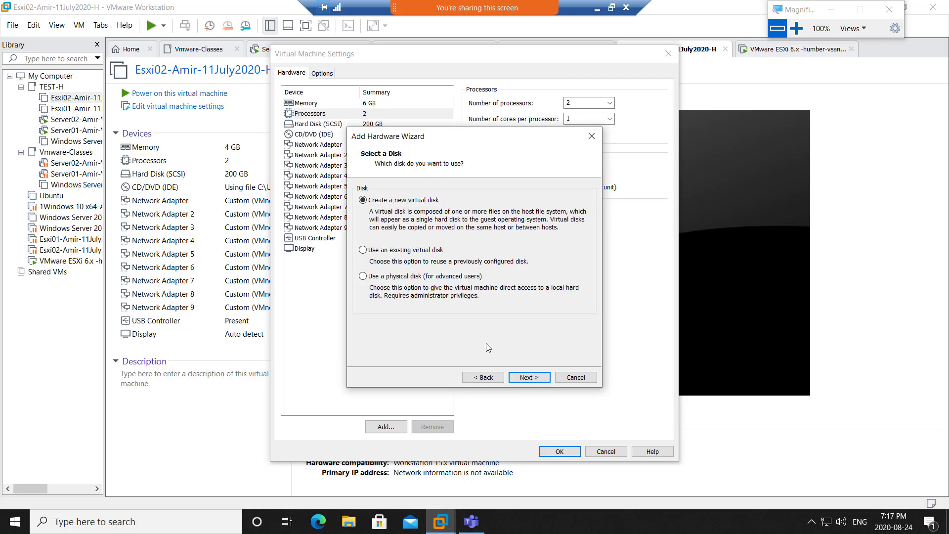
pyautogui.click(526, 376)
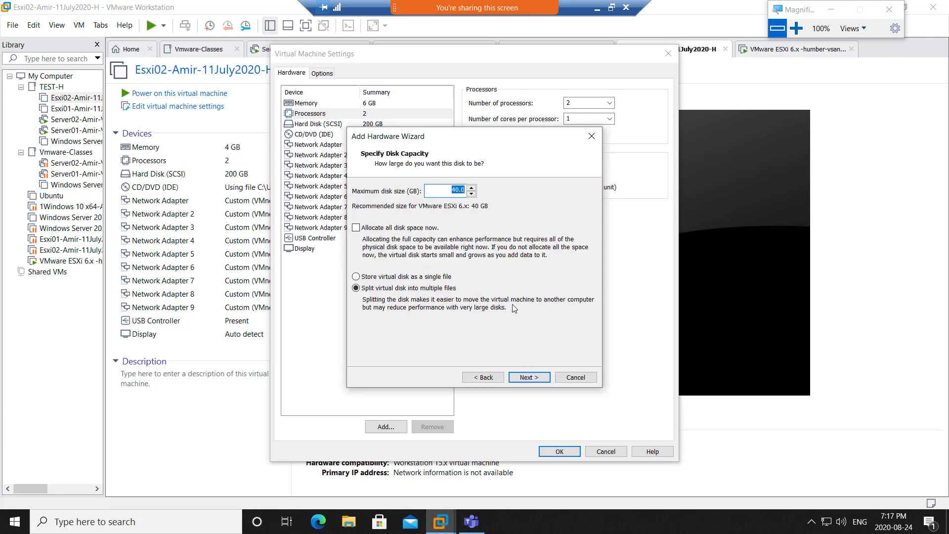
pyautogui.write('40')
pyautogui.click(408, 278)
pyautogui.click(533, 378)
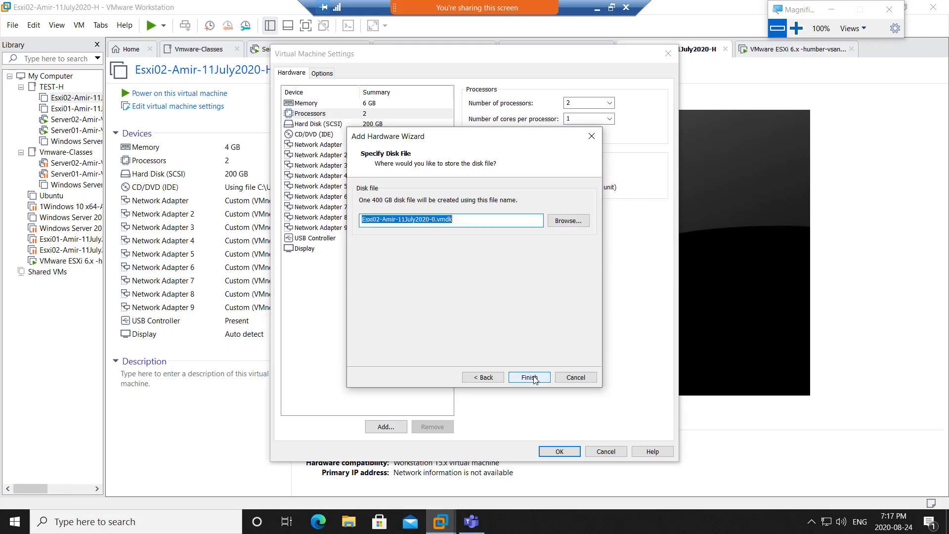
pyautogui.click(530, 378)
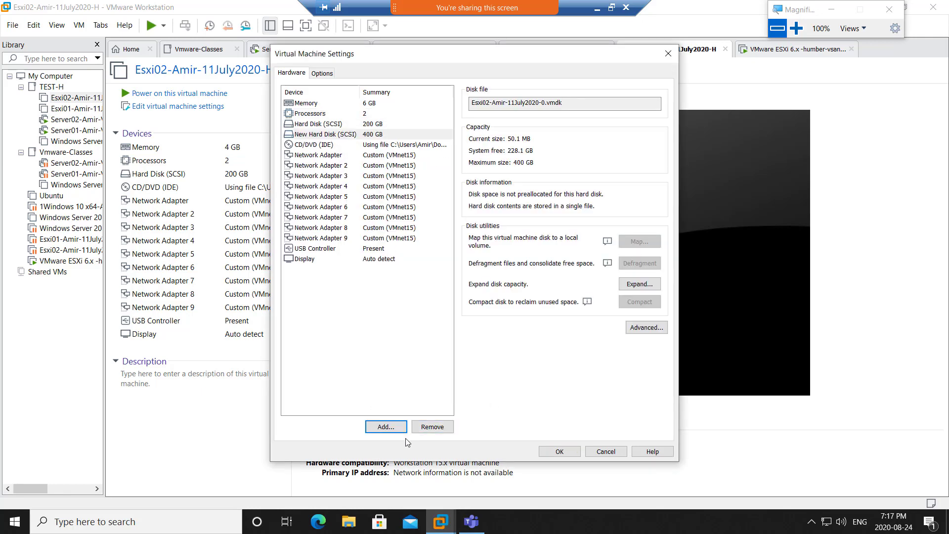
# - Add another new 400 GB SCSI hard disk to Esxi02, stored as a single file
pyautogui.click(390, 430)
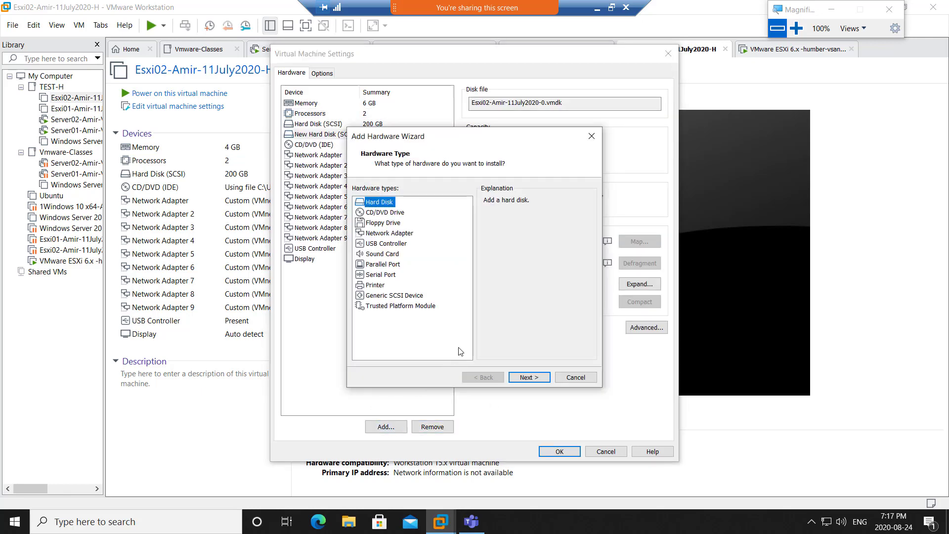
pyautogui.click(521, 378)
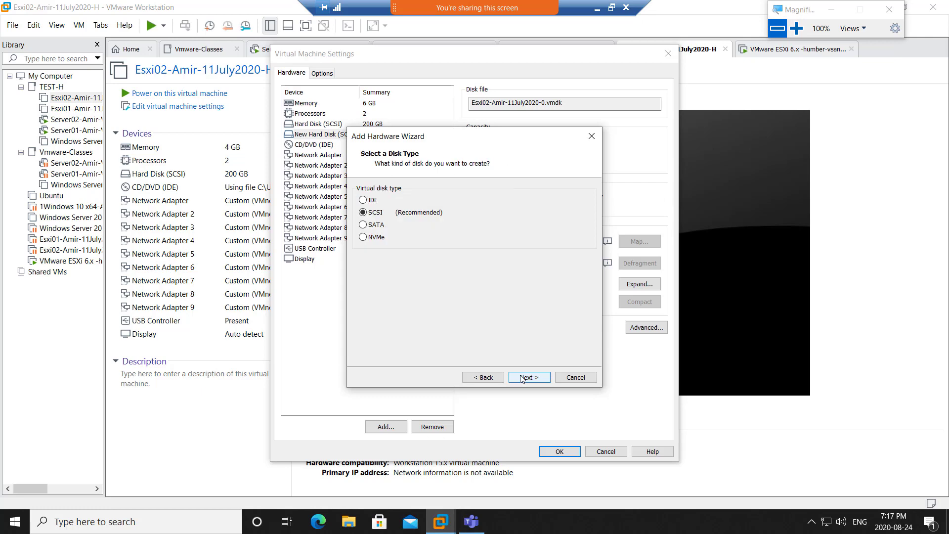
pyautogui.click(521, 378)
pyautogui.click(521, 379)
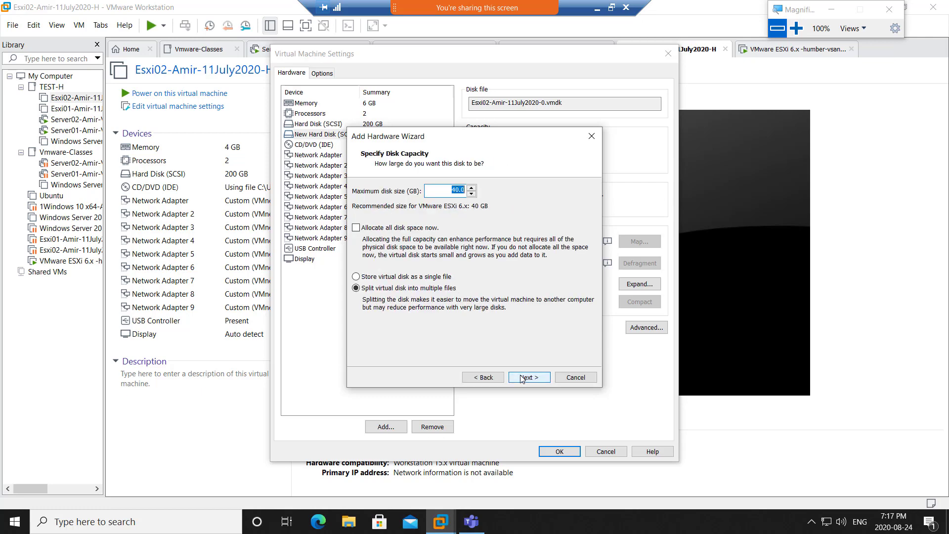
pyautogui.write('4')
pyautogui.click(419, 277)
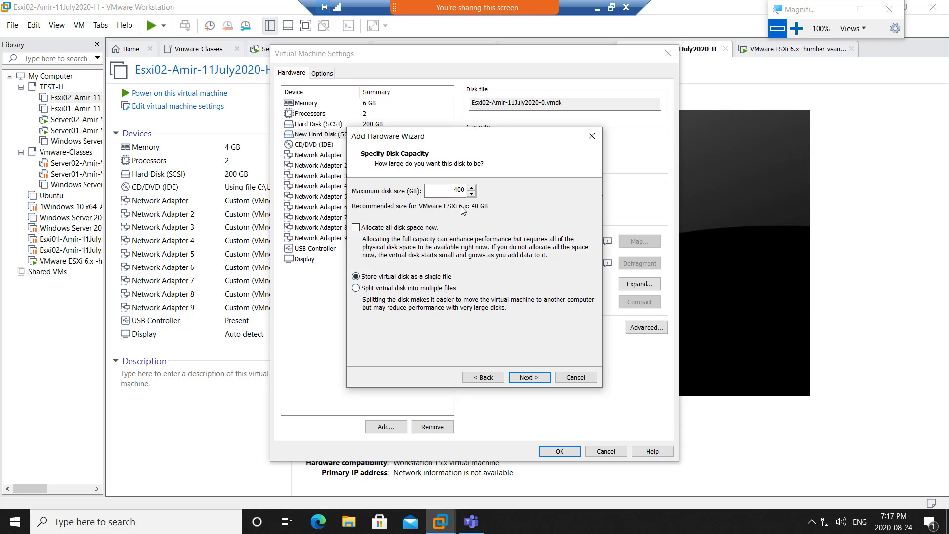
pyautogui.click(529, 378)
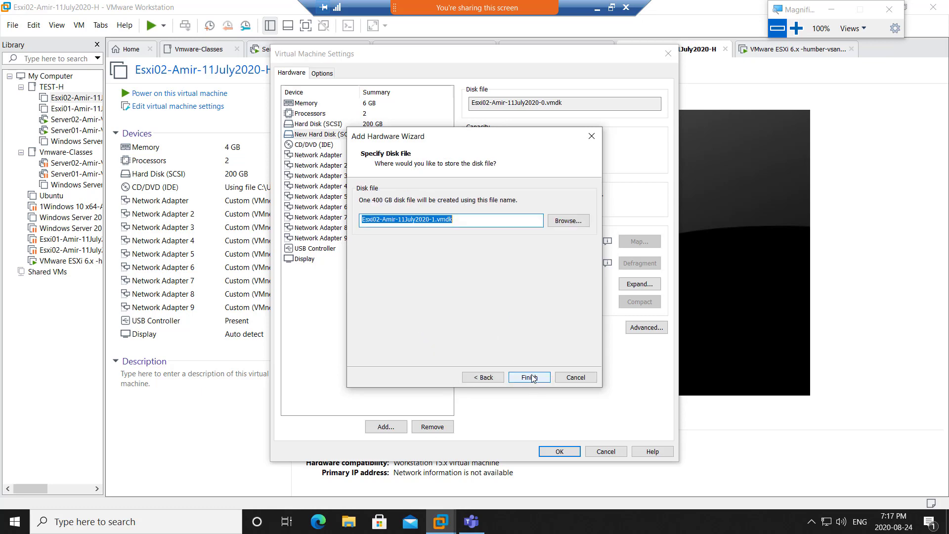
pyautogui.click(530, 378)
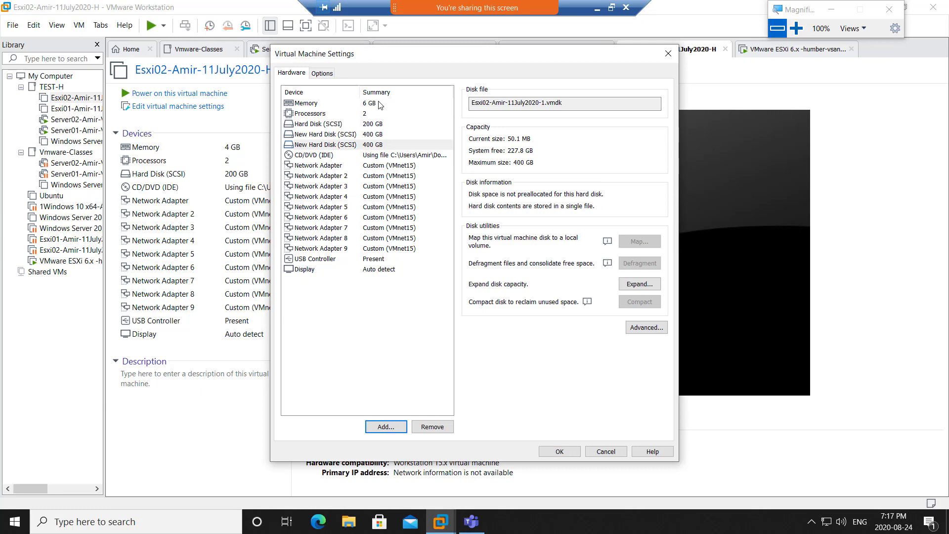
# - Review the 6 GB memory and both new disks, then save Esxi02's settings
pyautogui.click(380, 104)
pyautogui.click(380, 135)
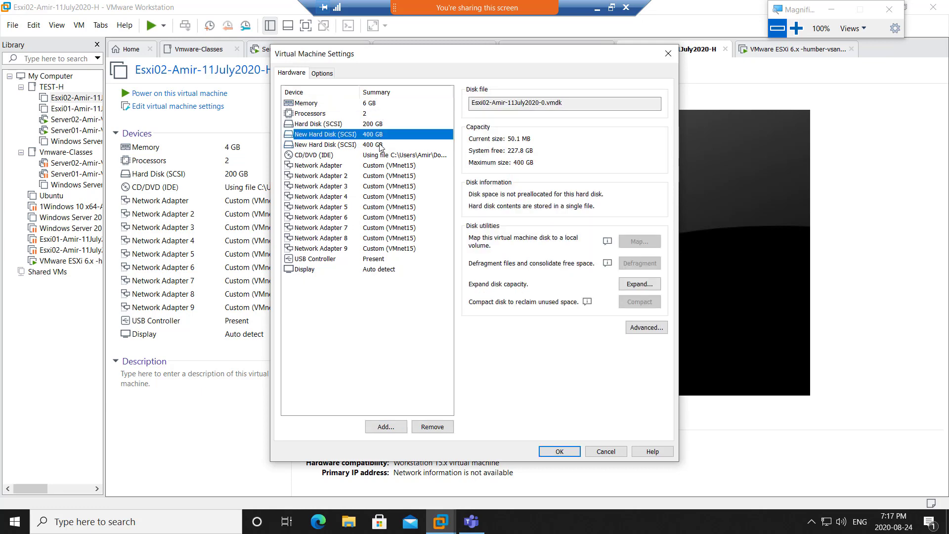
pyautogui.click(382, 145)
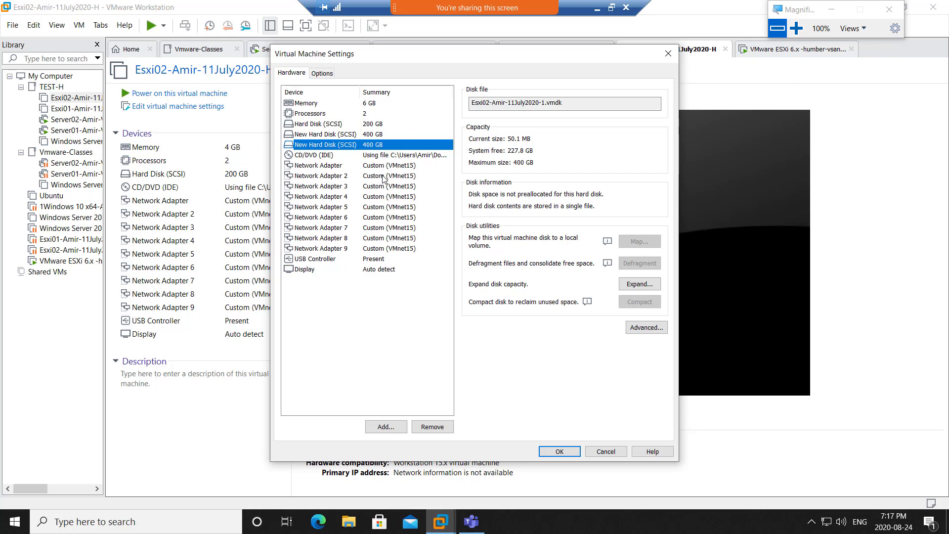
pyautogui.click(548, 454)
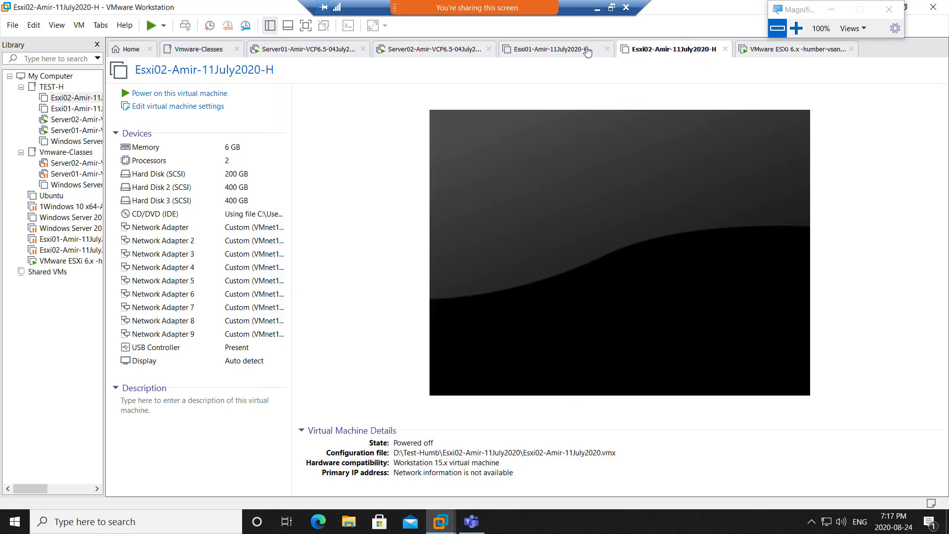
# - Reboot the freshly installed ESXi host from its console and release input from the VM
pyautogui.click(780, 50)
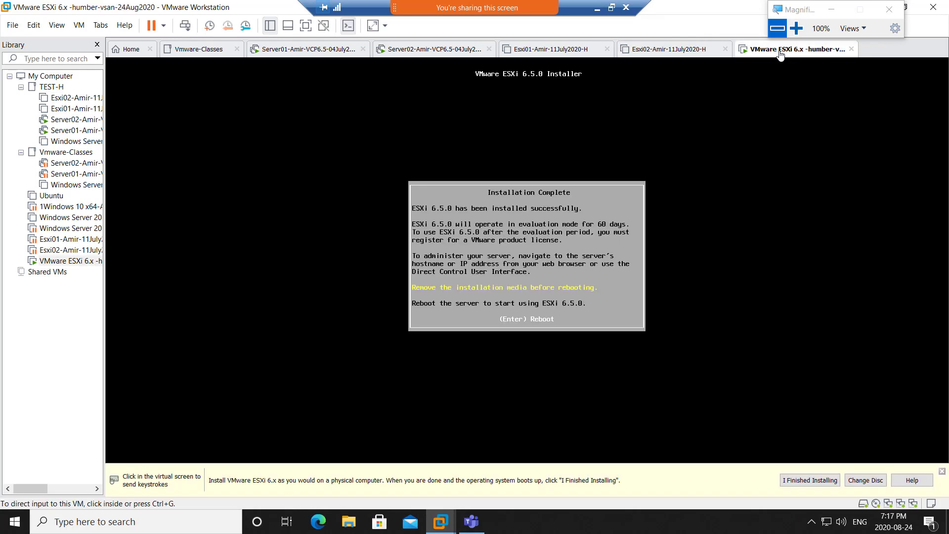
pyautogui.click(554, 247)
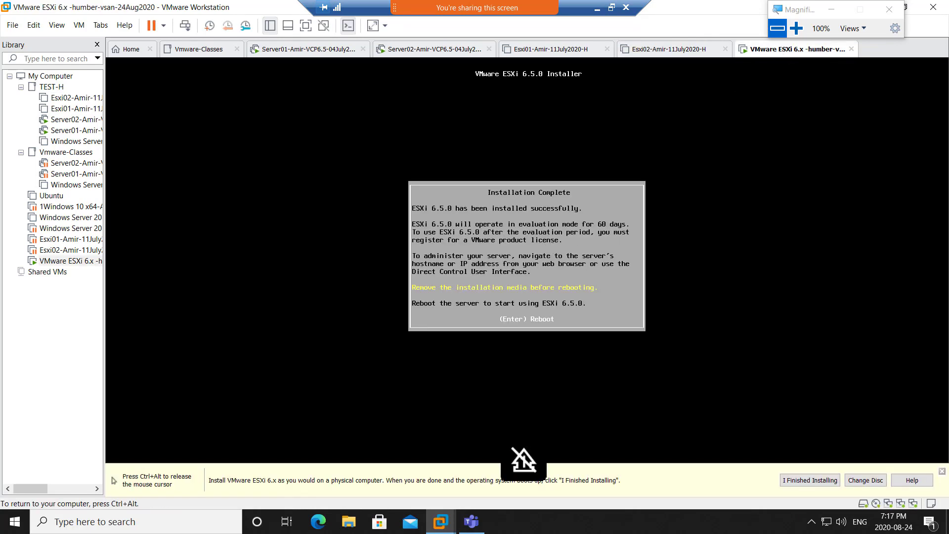
pyautogui.press('Return')
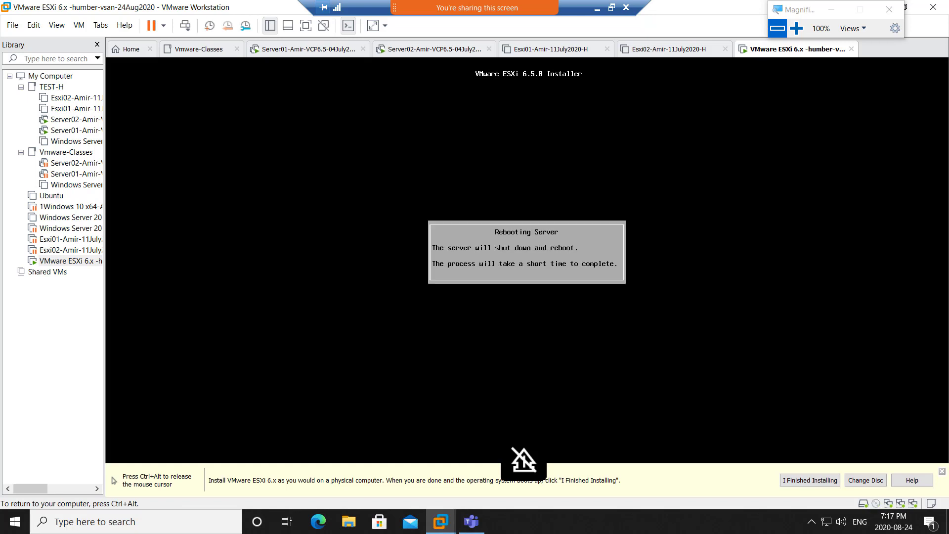
pyautogui.hotkey('ctrl', 'alt')
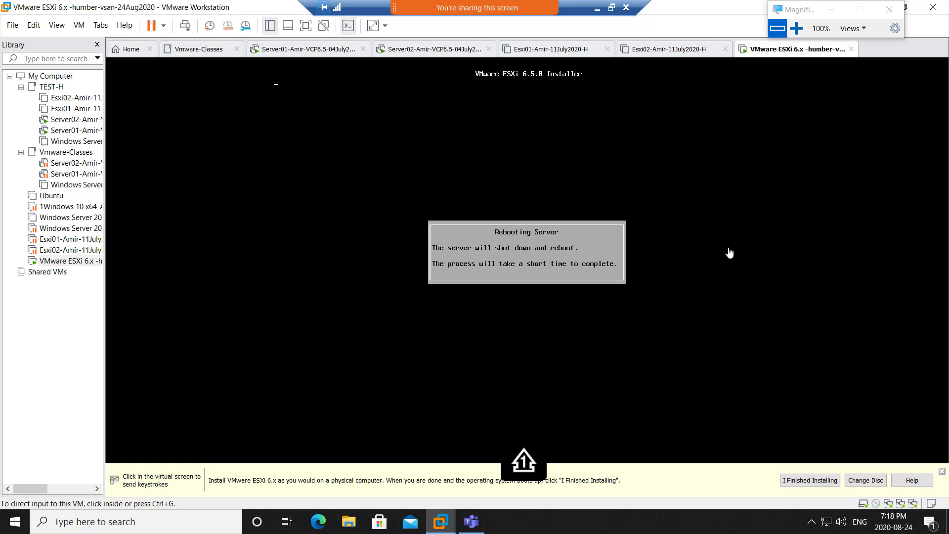
# - Check the Esxi01 and Esxi02 tabs, return to the booting ESXi VM and minimise the remote session
pyautogui.click(543, 55)
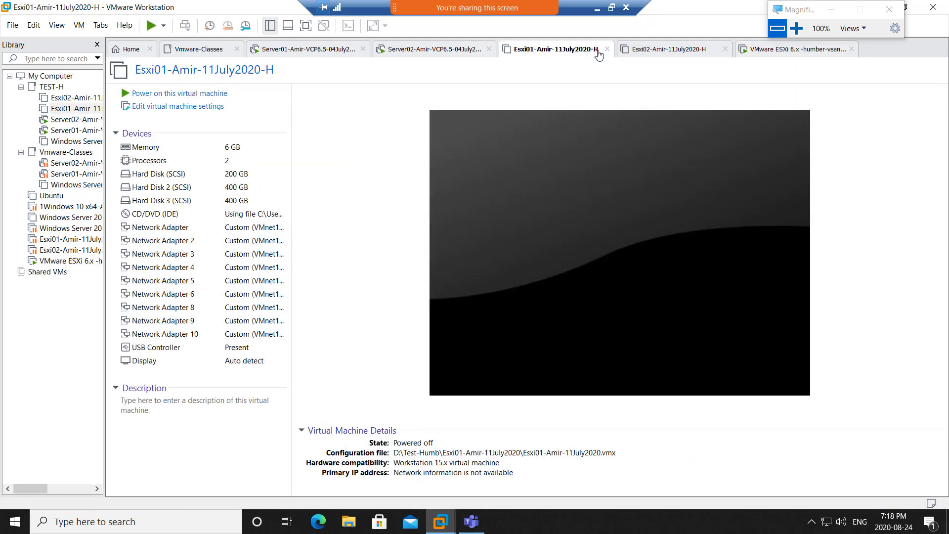
pyautogui.click(658, 54)
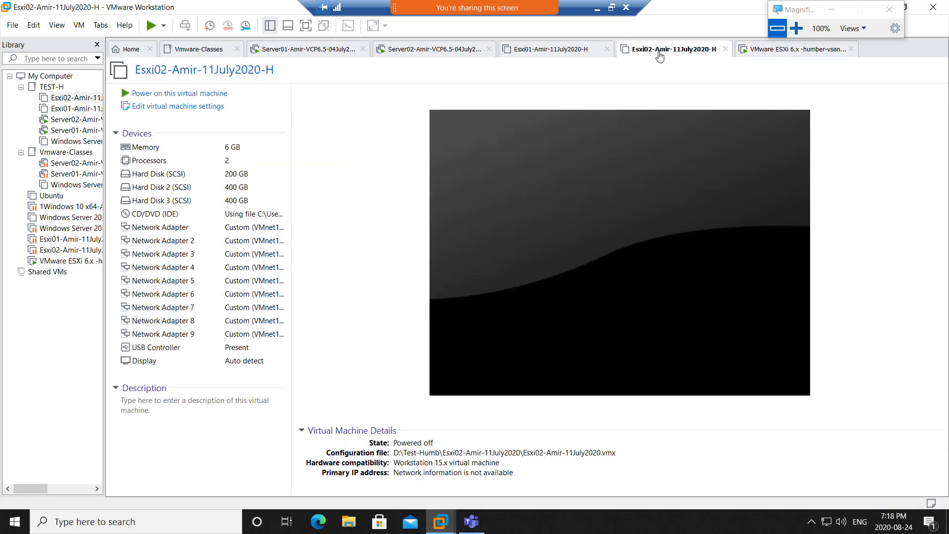
pyautogui.click(760, 56)
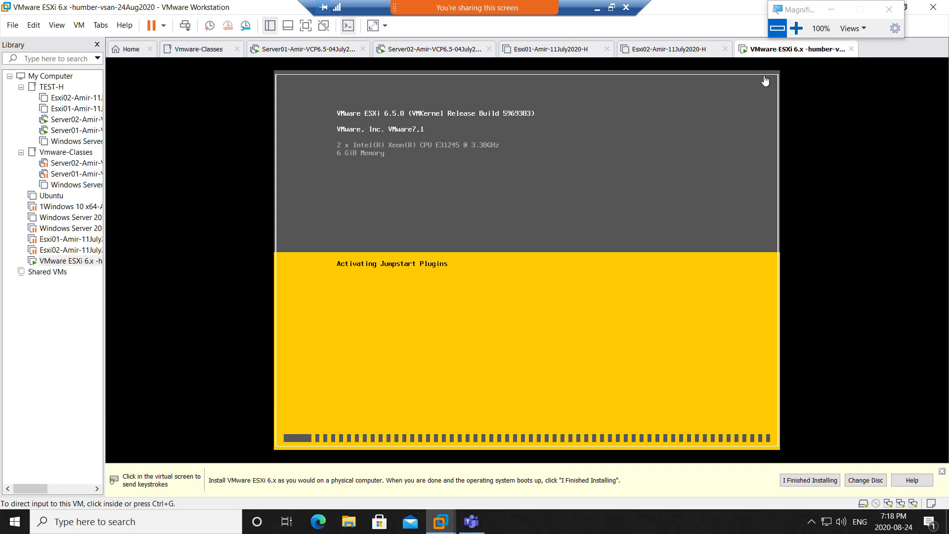
pyautogui.click(596, 9)
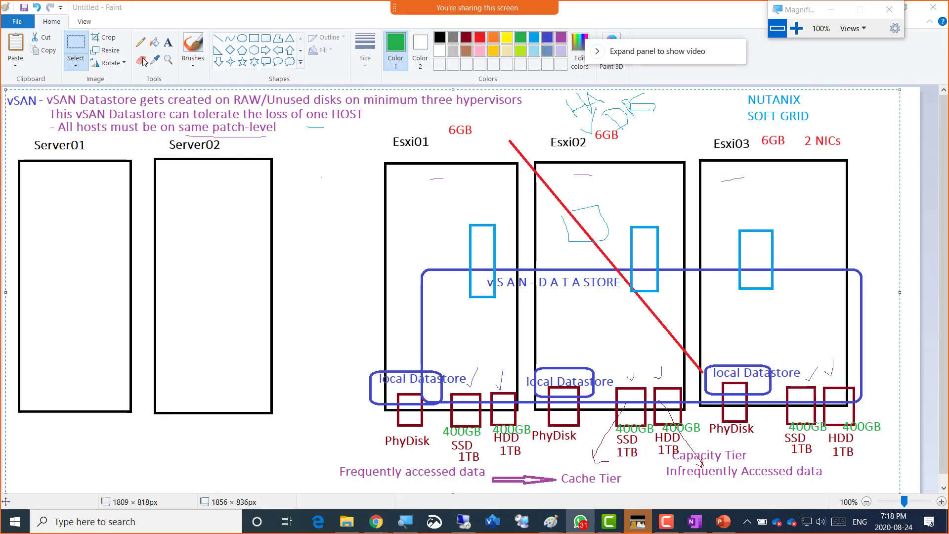
# - Write purple text 'Inside DNS / Create A record for Esxi03' in the Server01 box, then minimise Paint
pyautogui.click(168, 42)
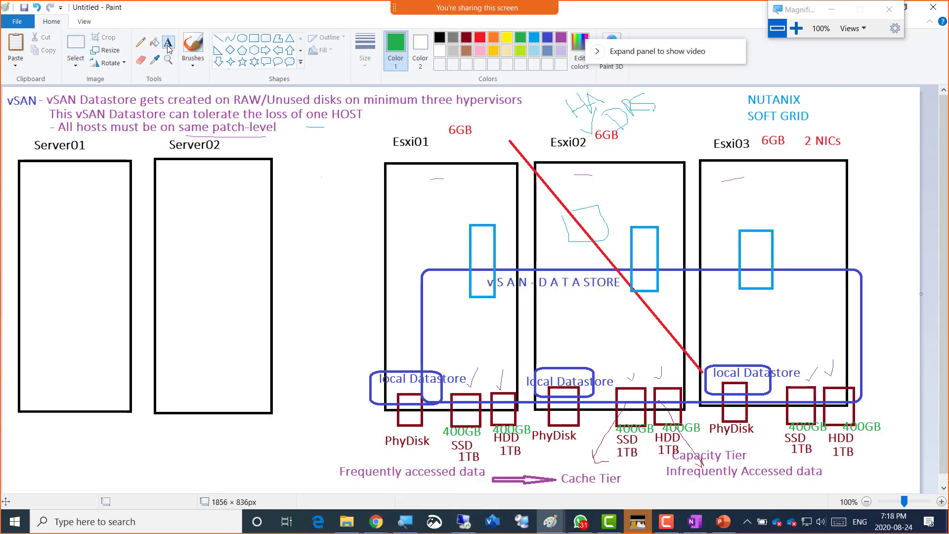
pyautogui.click(561, 40)
pyautogui.click(30, 204)
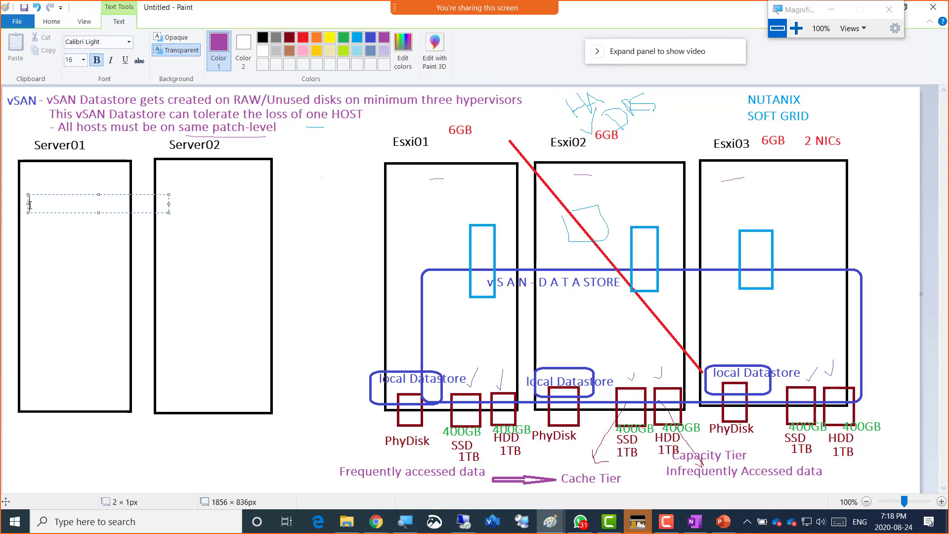
pyautogui.write('Inside DNS')
pyautogui.press('Return')
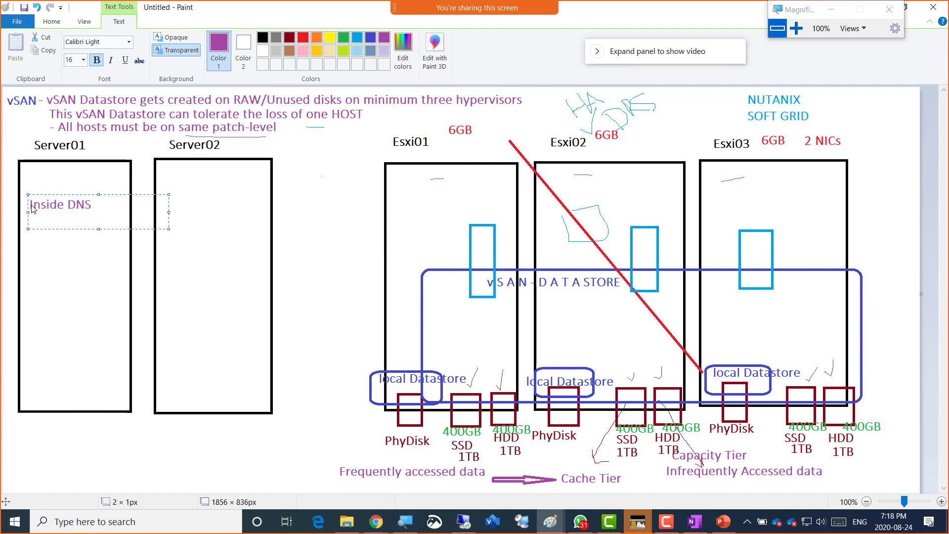
pyautogui.write('Create A recor')
pyautogui.press('BackSpace')
pyautogui.press('BackSpace')
pyautogui.write('ord')
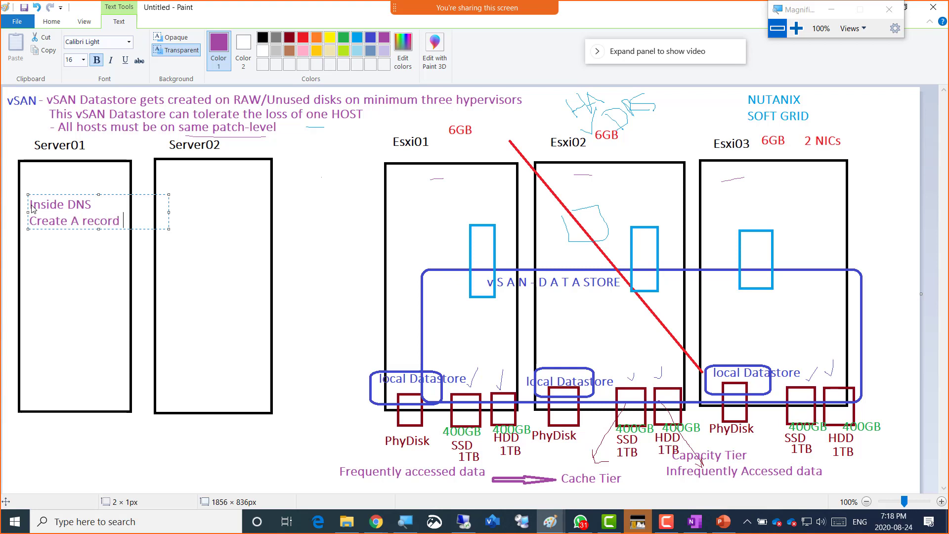
pyautogui.write(' for Esxi03')
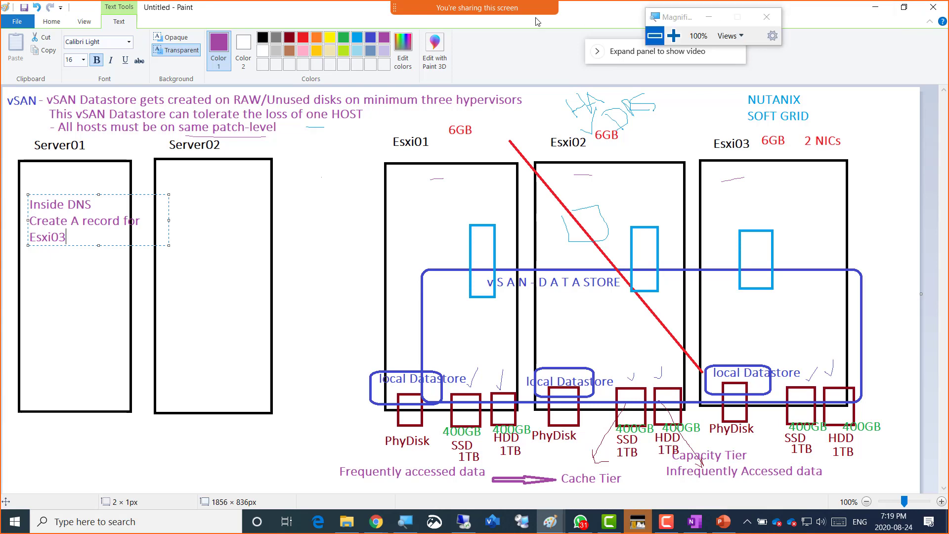
pyautogui.moveTo(798, 10); pyautogui.dragTo(235, 21)
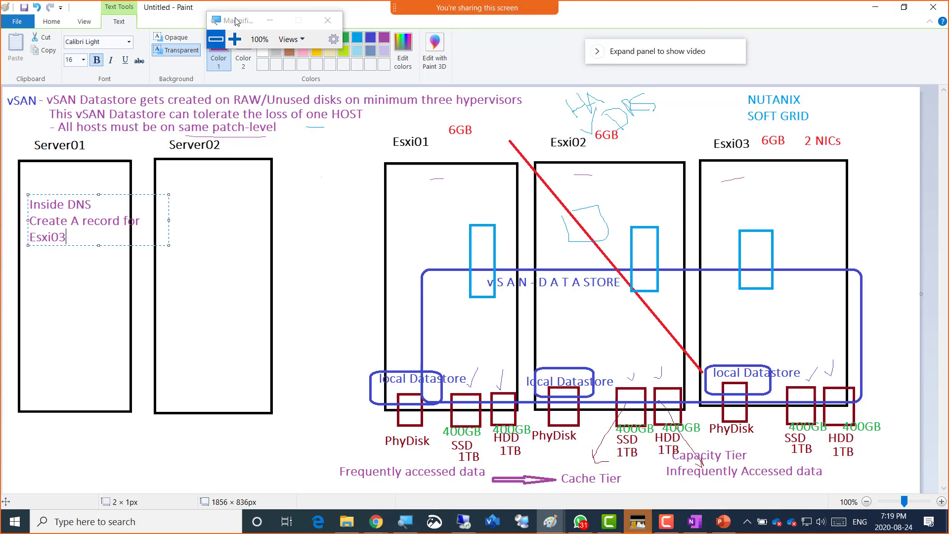
pyautogui.click(876, 10)
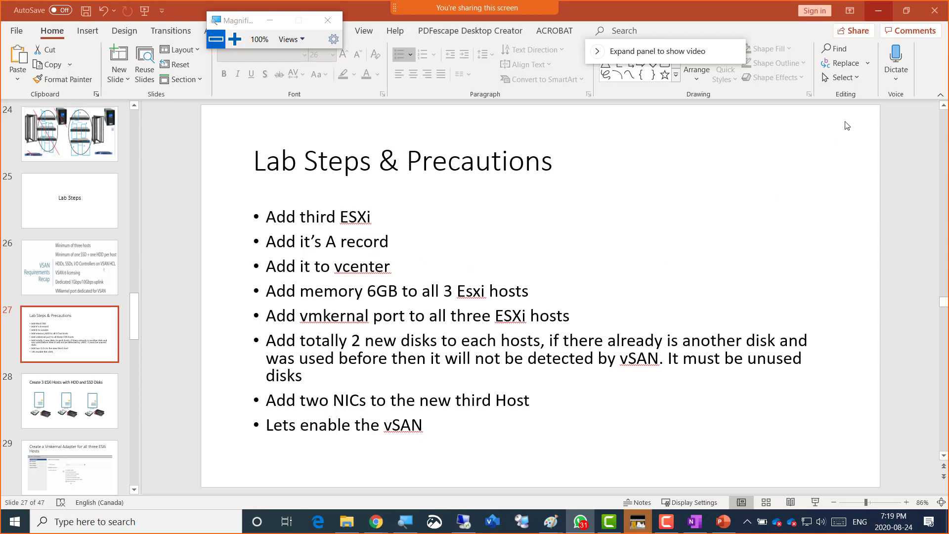
# - Minimize PowerPoint after reviewing slide 27 to reveal the VSAN Lab notes in OneNote
pyautogui.click(878, 10)
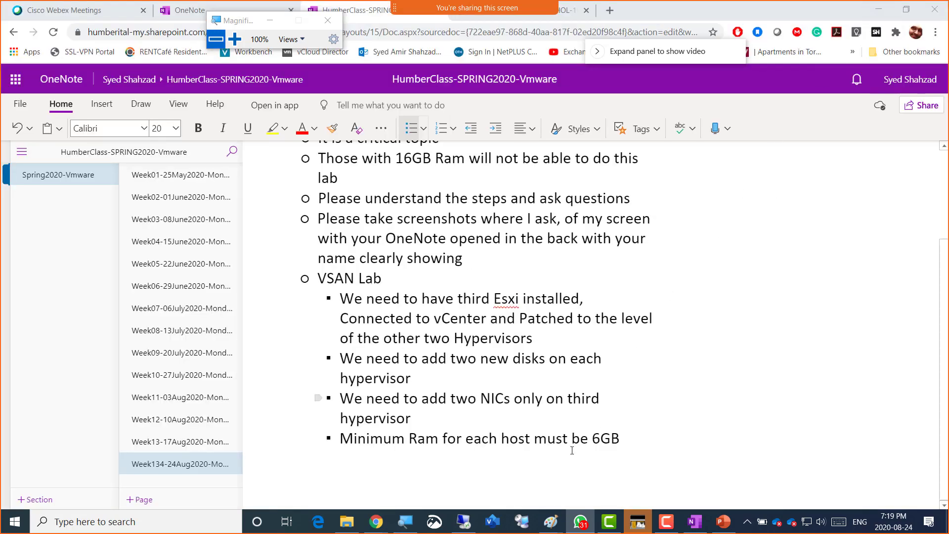
# - Return to VMware Workstation, where the booted ESXi 6.5.0 host shows address 192.168.200.58
pyautogui.click(466, 522)
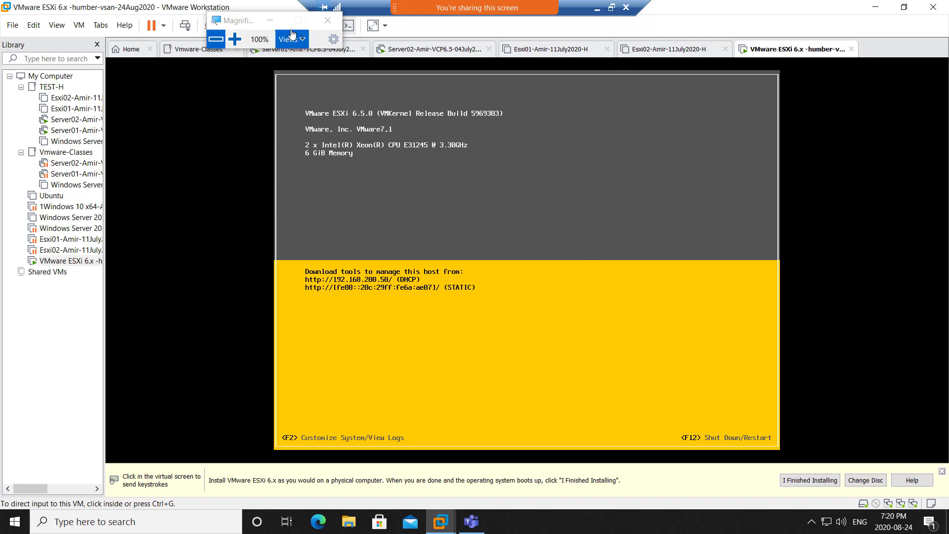
# - Log in to the ESXi console as root and move to Configure Management Network
pyautogui.click(270, 21)
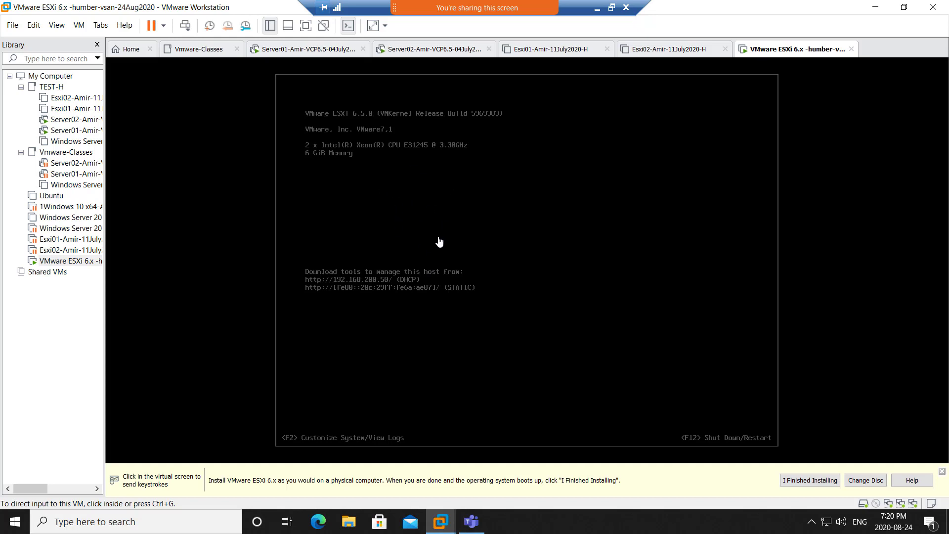
pyautogui.click(403, 176)
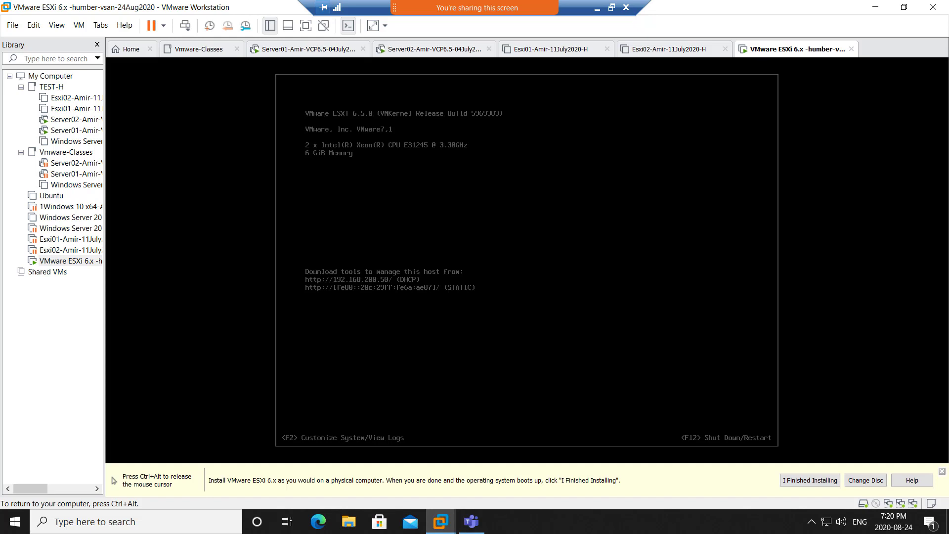
pyautogui.press('F2')
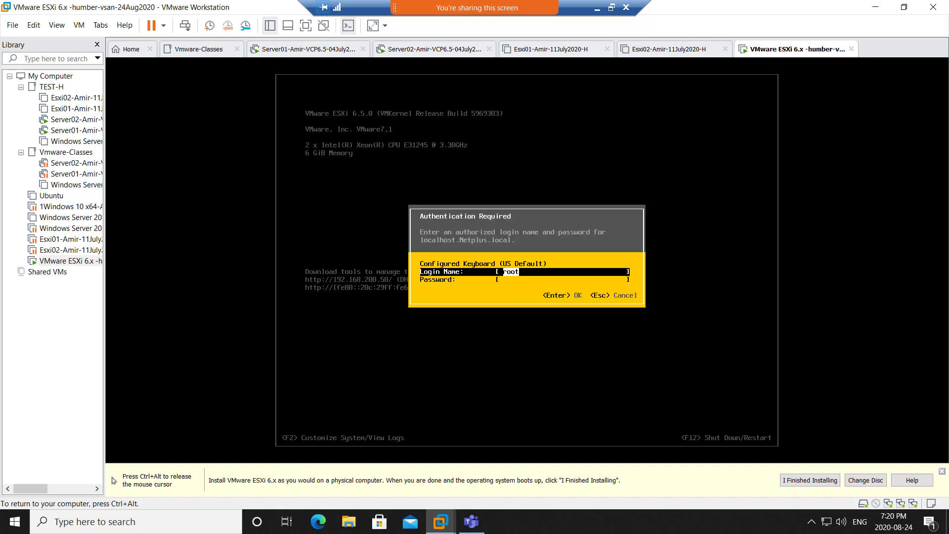
pyautogui.press('Down')
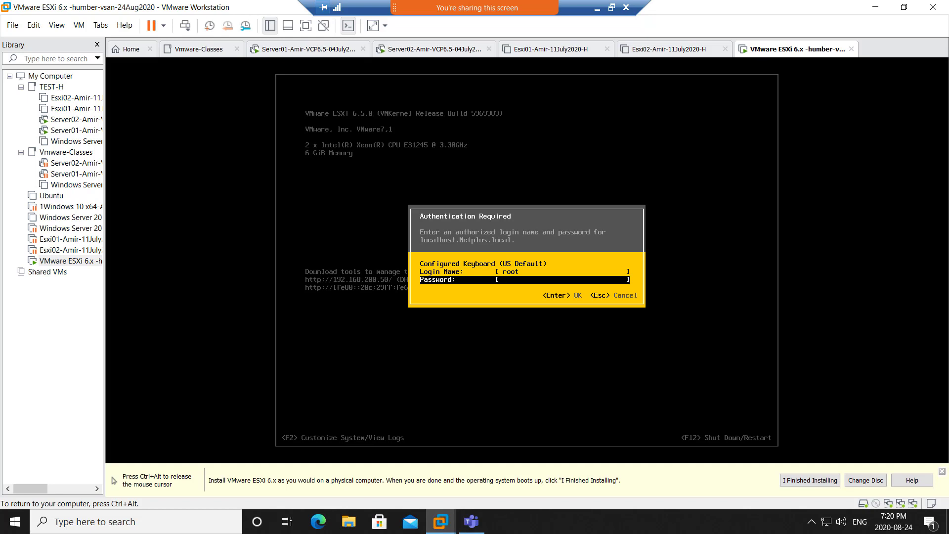
pyautogui.write('*********')
pyautogui.press('Return')
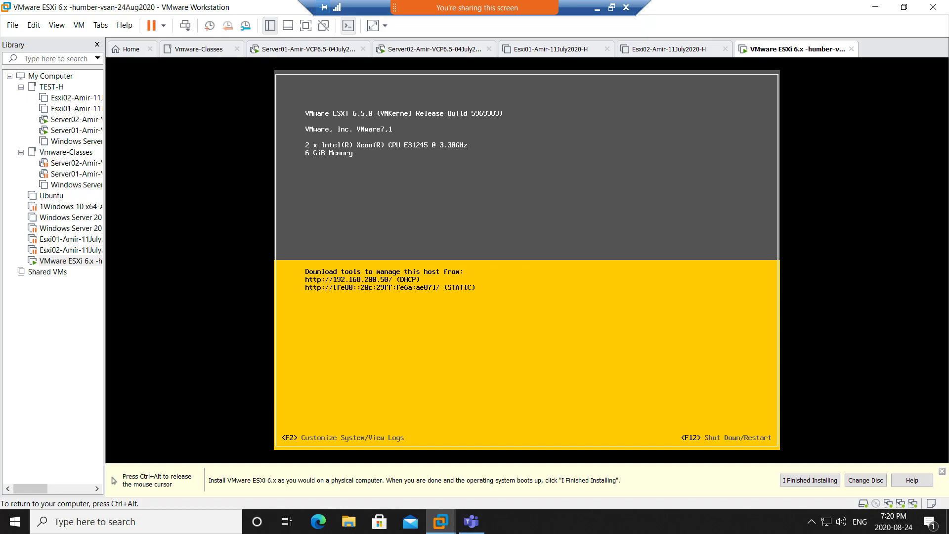
pyautogui.press('Down')
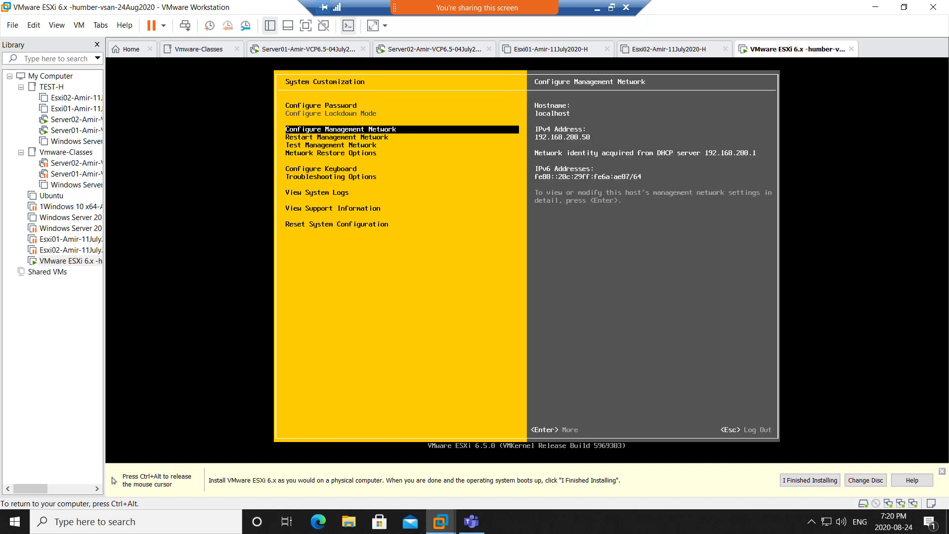
# - Review the management network's IPv4, IPv6 and DNS settings, then open DNS Configuration
pyautogui.press('Return')
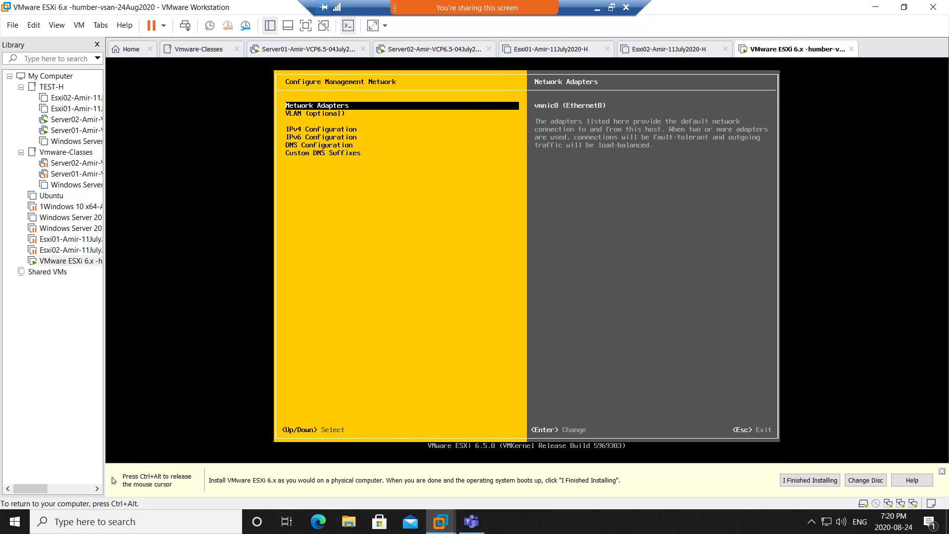
pyautogui.press('Down')
pyautogui.press('Down')
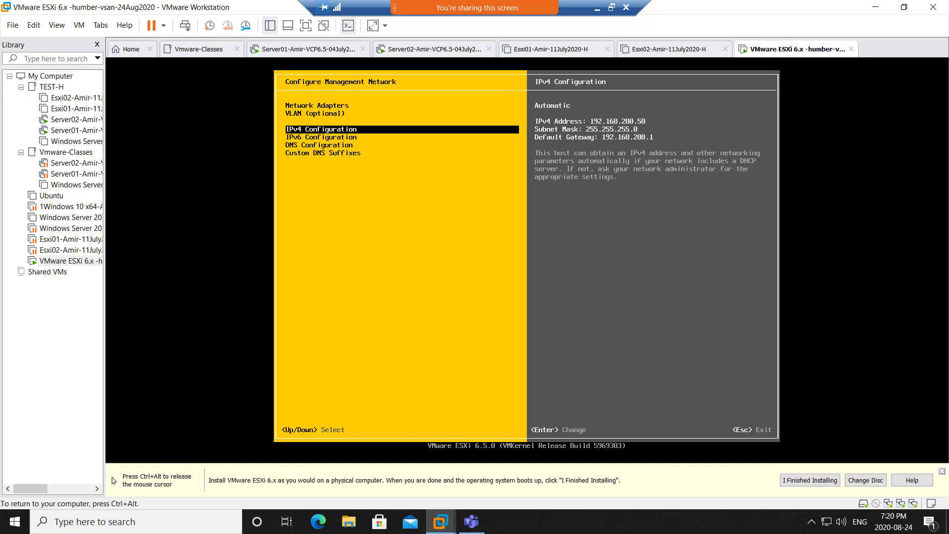
pyautogui.press('Down')
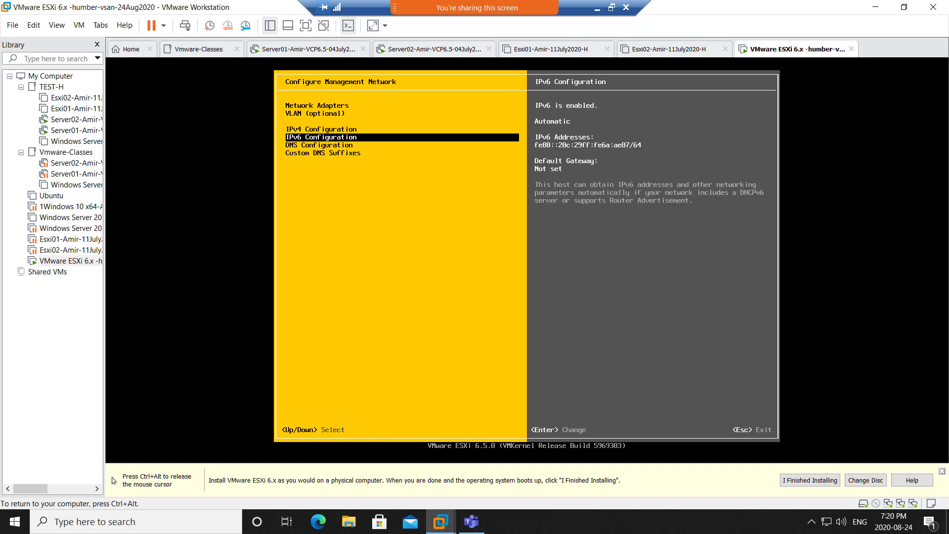
pyautogui.press('Down')
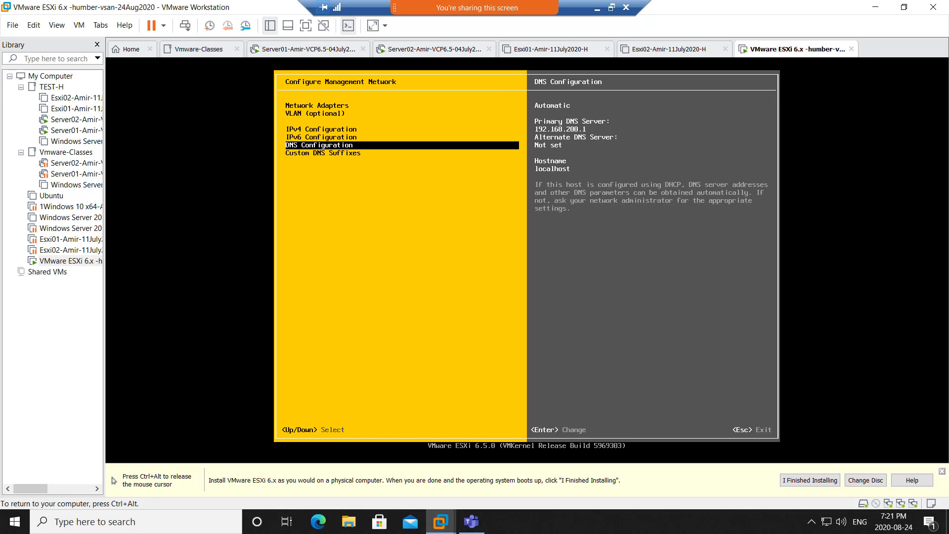
pyautogui.press('Return')
pyautogui.press('Down')
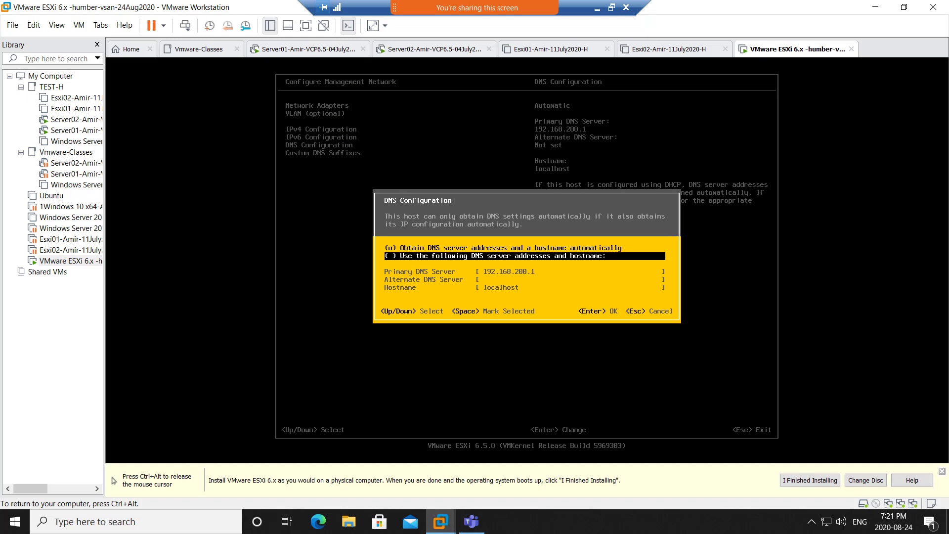
# - Switch to manual DNS with server 192.168.200.1 and set the hostname to Esxi01
pyautogui.press('space')
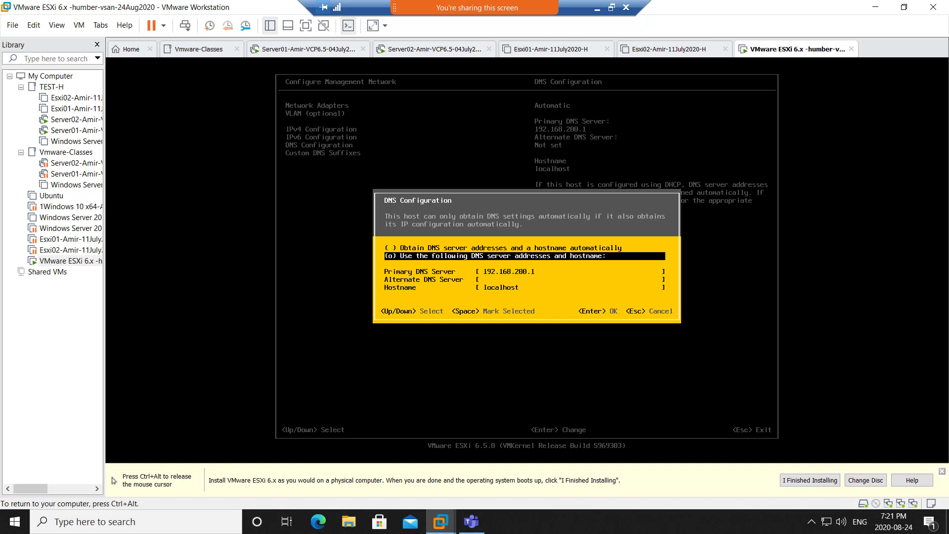
pyautogui.press('Down')
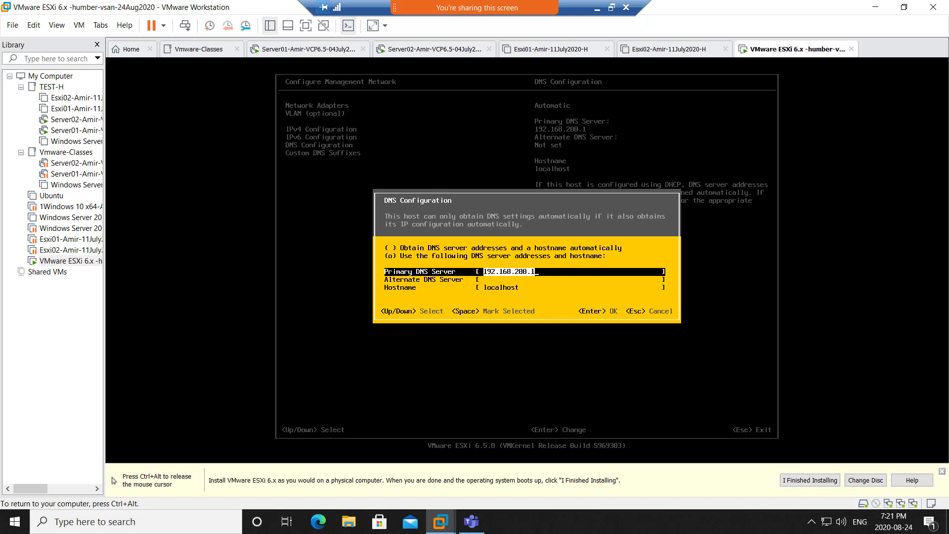
pyautogui.press('Down')
pyautogui.press('Down')
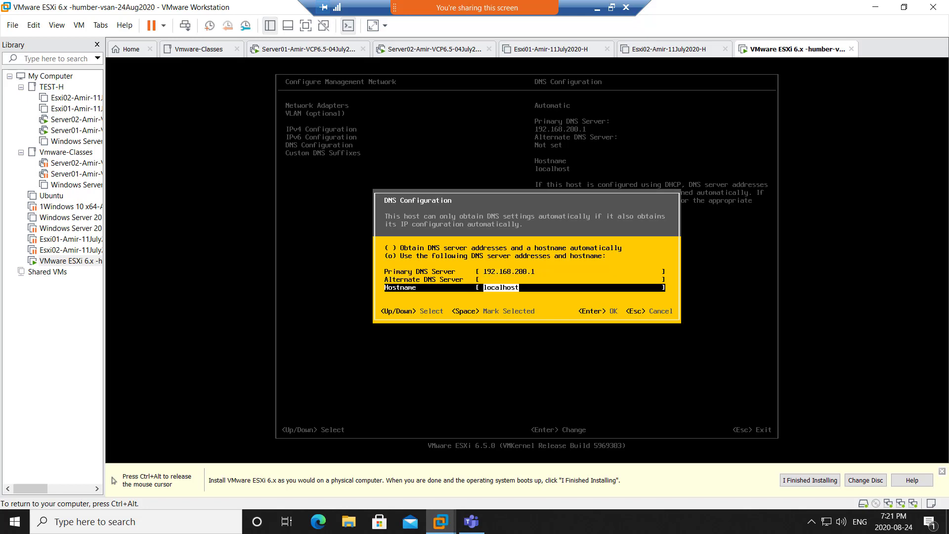
pyautogui.write('Esxi01')
pyautogui.press('Return')
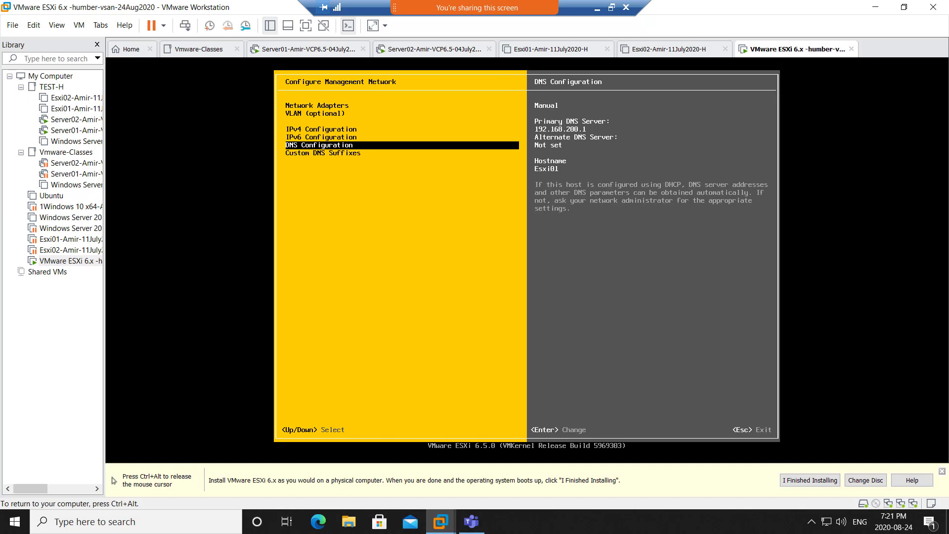
pyautogui.press('Down')
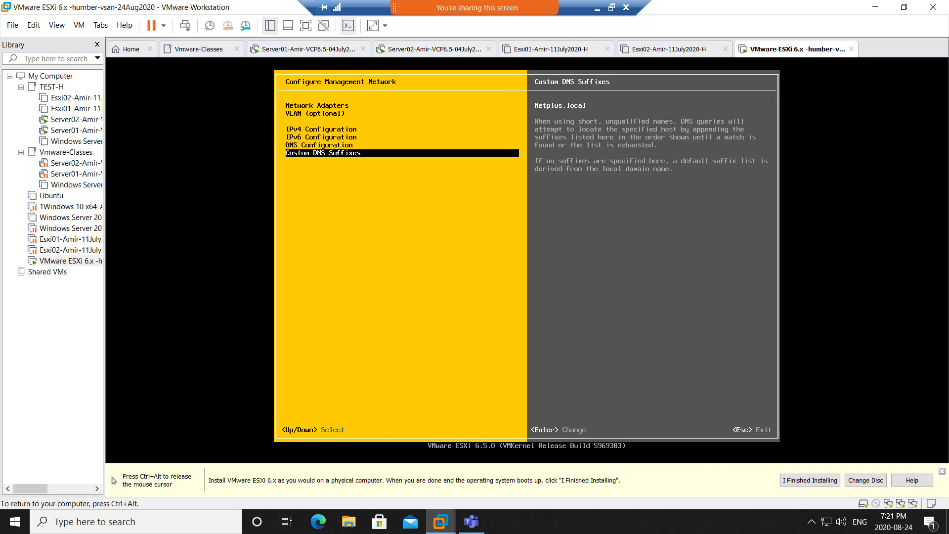
# - Open the Custom DNS Suffixes field holding Netplus.local and release the mouse from the VM
pyautogui.press('Return')
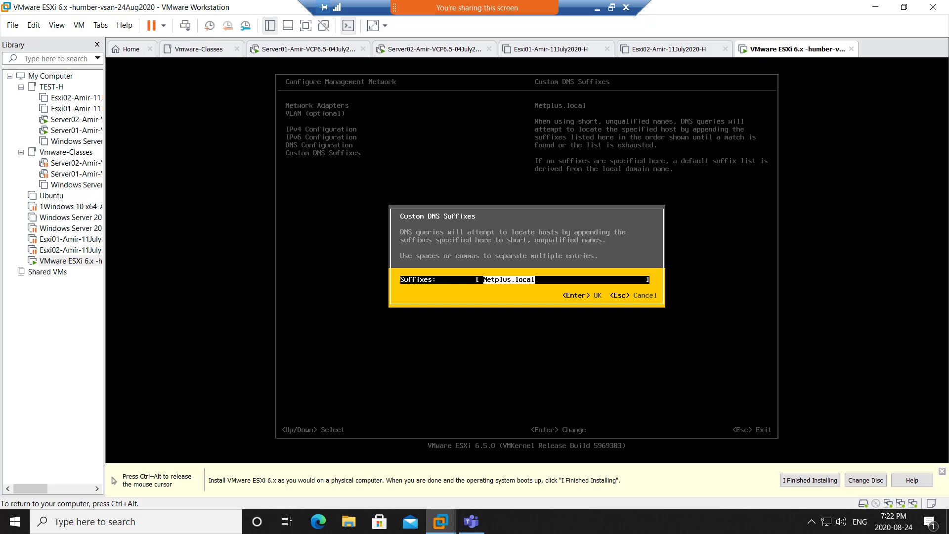
pyautogui.hotkey('ctrl', 'alt')
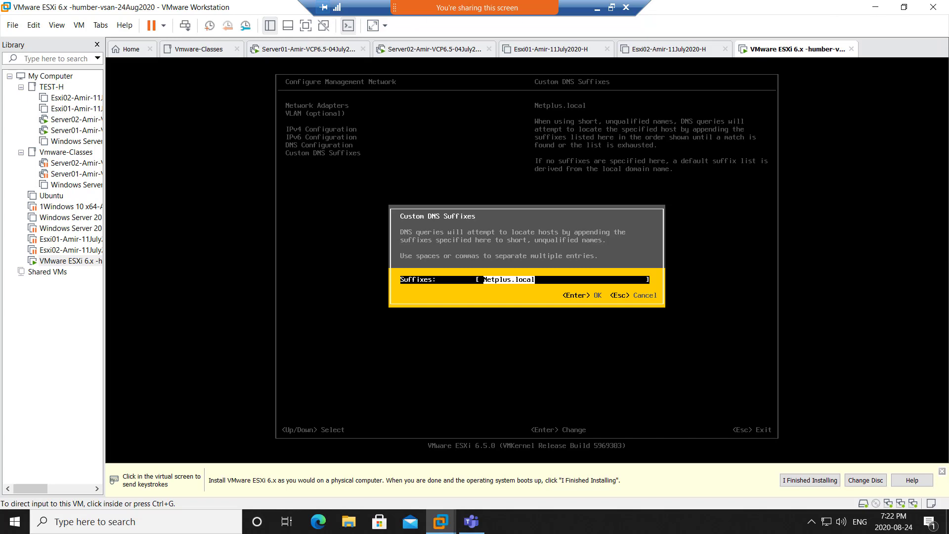
# - Minimize the remote session and drag the WhatsApp exam voucher image over OneNote
pyautogui.moveTo(553, 6)
pyautogui.click(596, 11)
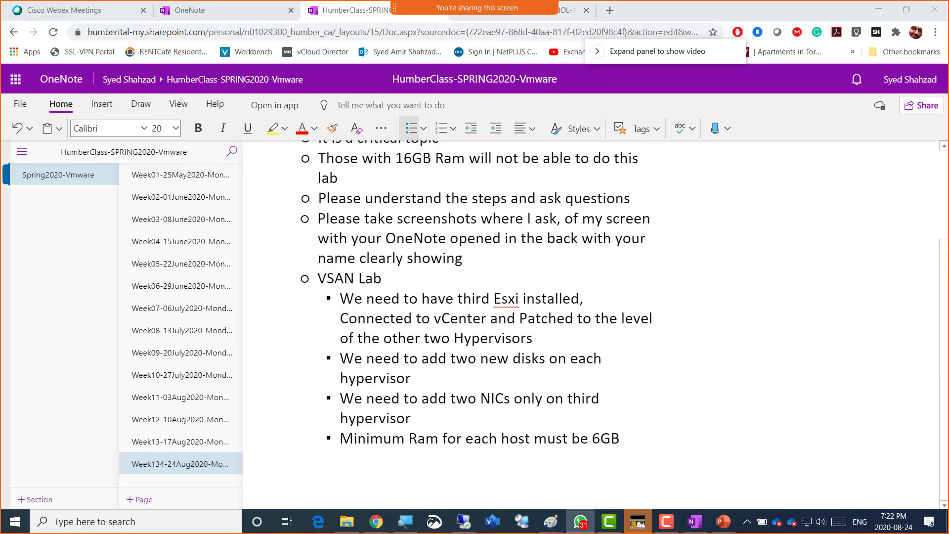
pyautogui.moveTo(948, 45); pyautogui.dragTo(349, 46)
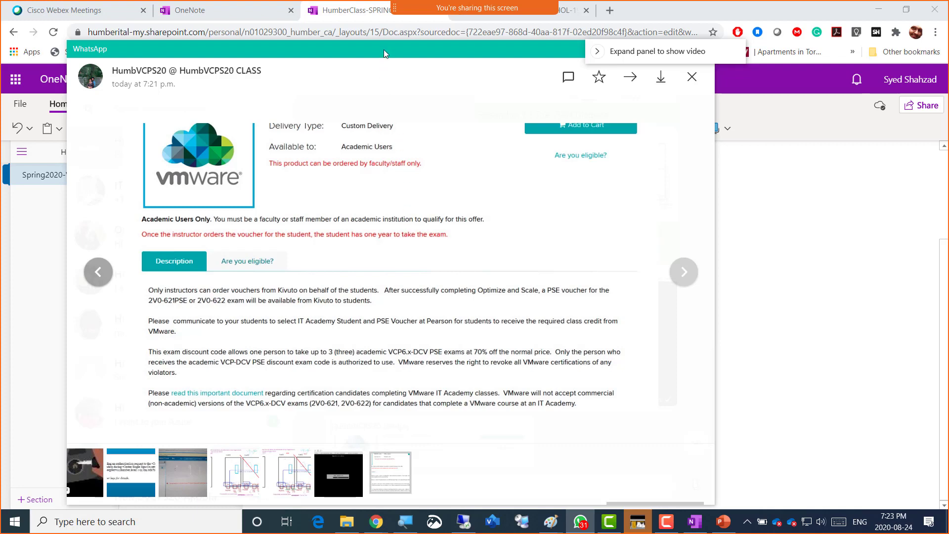
# - Nudge the WhatsApp voucher image aside and close it to return to the OneNote notes
pyautogui.moveTo(383, 50)
pyautogui.mouseDown()
pyautogui.moveTo(707, 61)
pyautogui.moveTo(389, 50)
pyautogui.mouseUp()
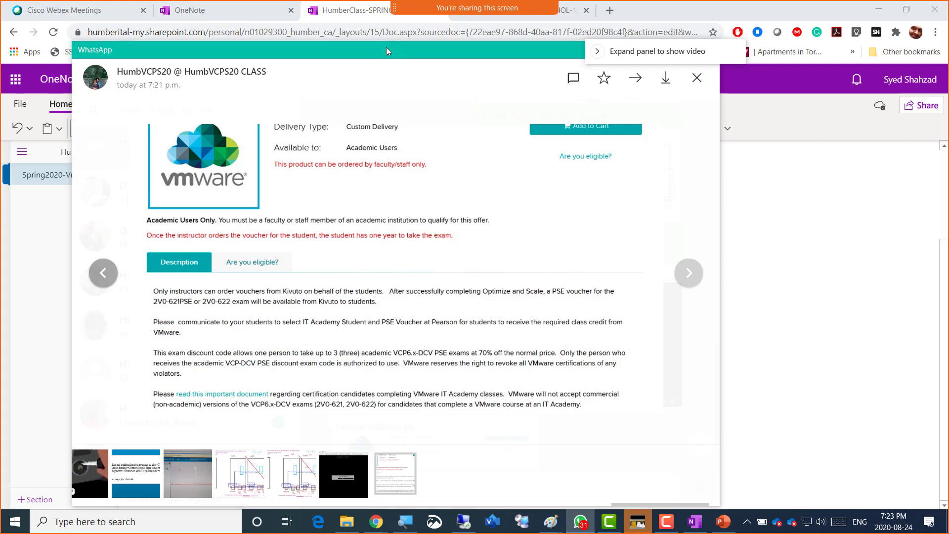
pyautogui.hotkey('alt', 'Tab')
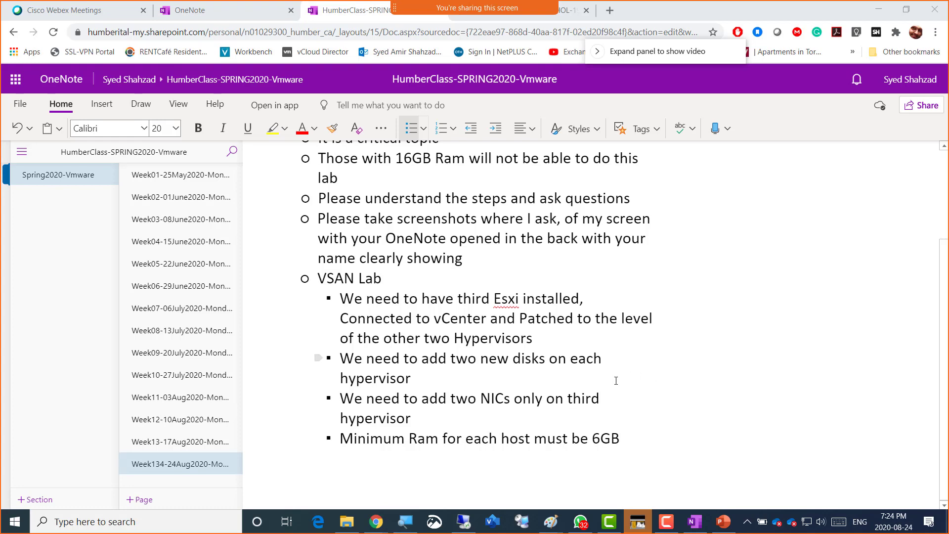
pyautogui.hotkey('alt', 'Tab')
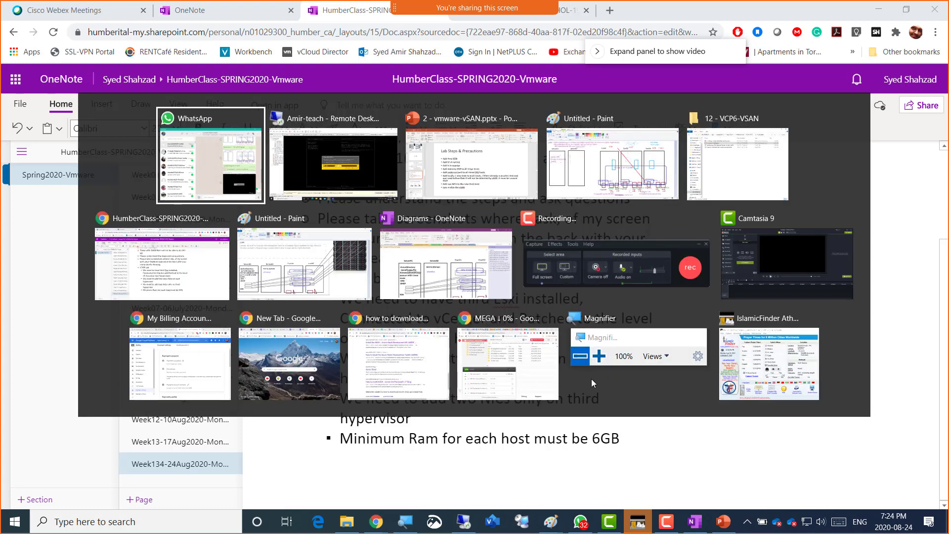
pyautogui.press('Escape')
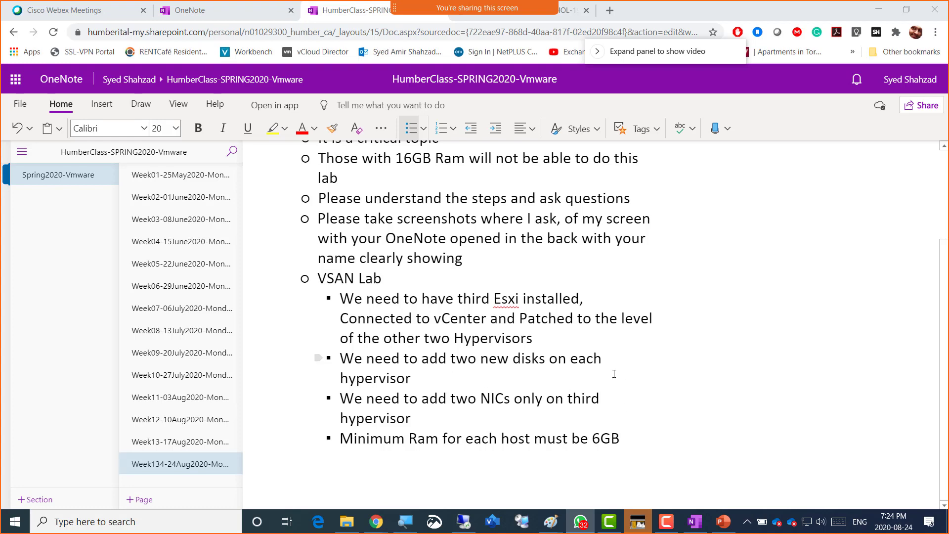
pyautogui.hotkey('alt', 'Tab')
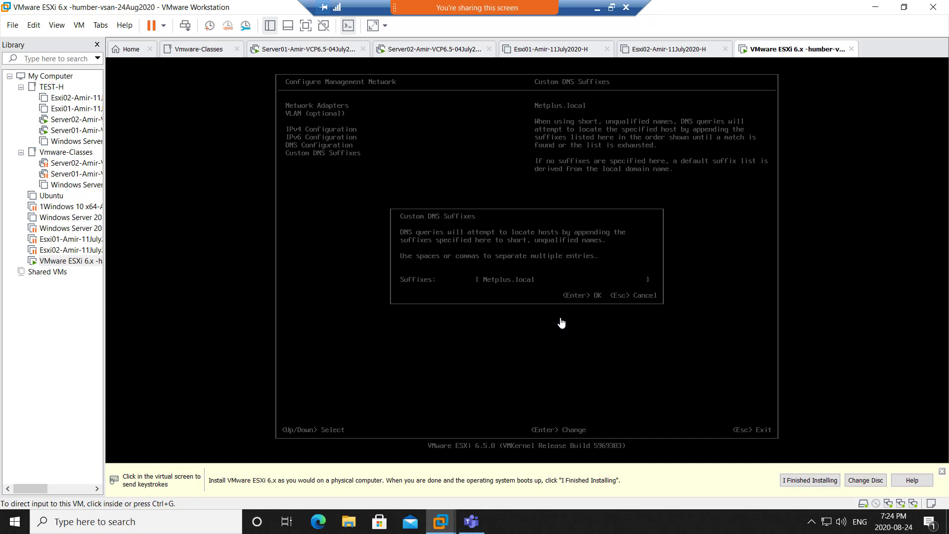
# - Apply the ESXi management network changes with a network restart, then switch to the Server01 VM
pyautogui.click(562, 323)
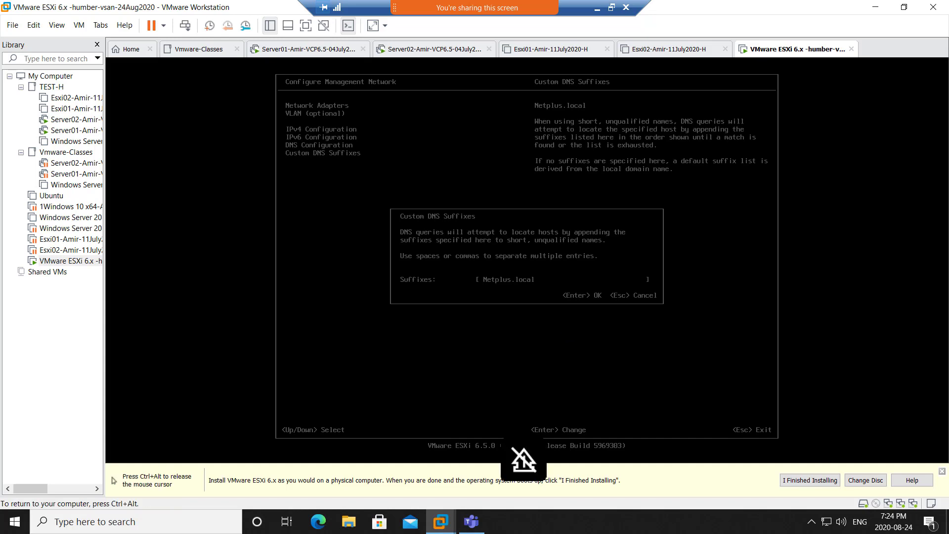
pyautogui.press('Return')
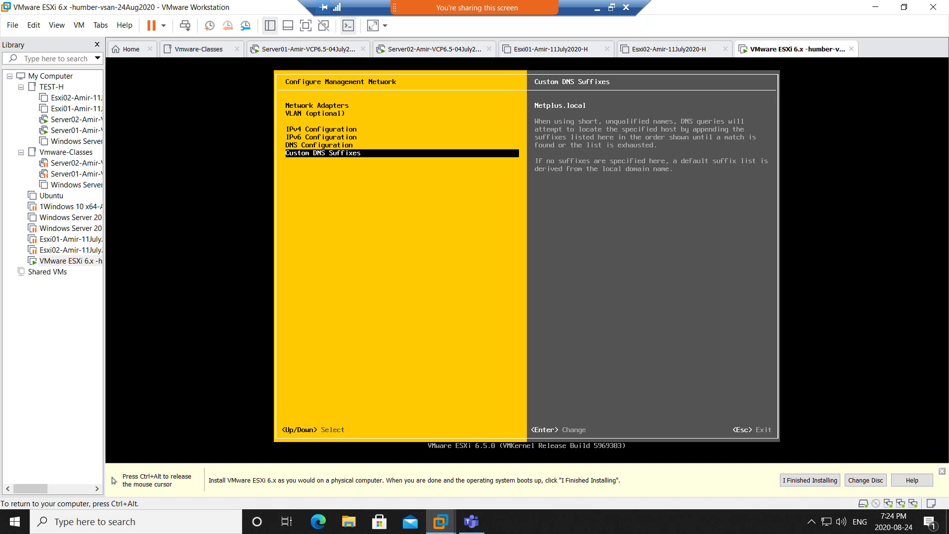
pyautogui.press('Up')
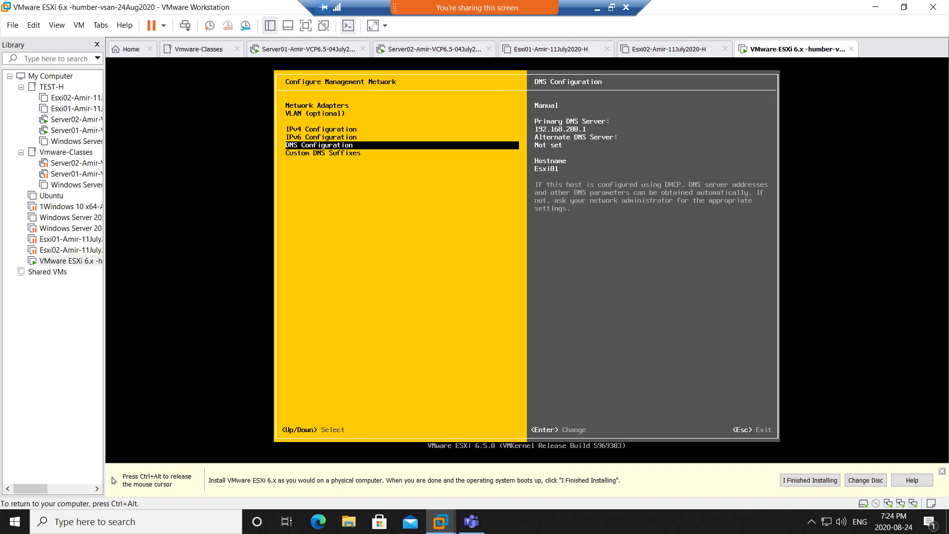
pyautogui.press('Escape')
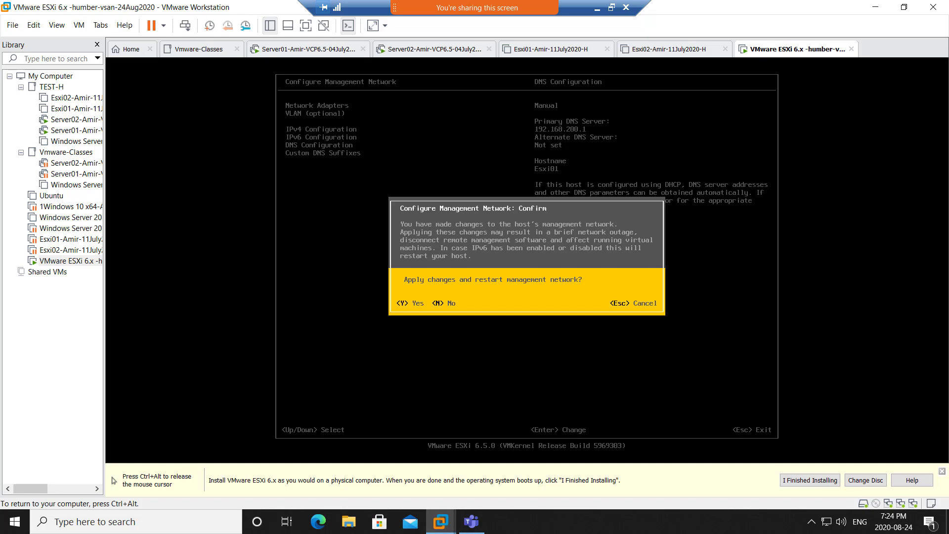
pyautogui.press('y')
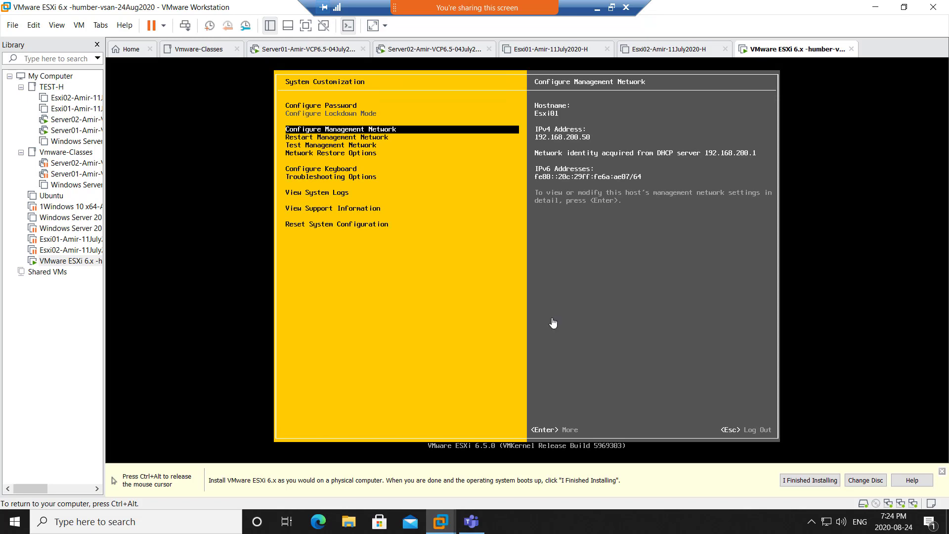
pyautogui.hotkey('ctrl', 'alt')
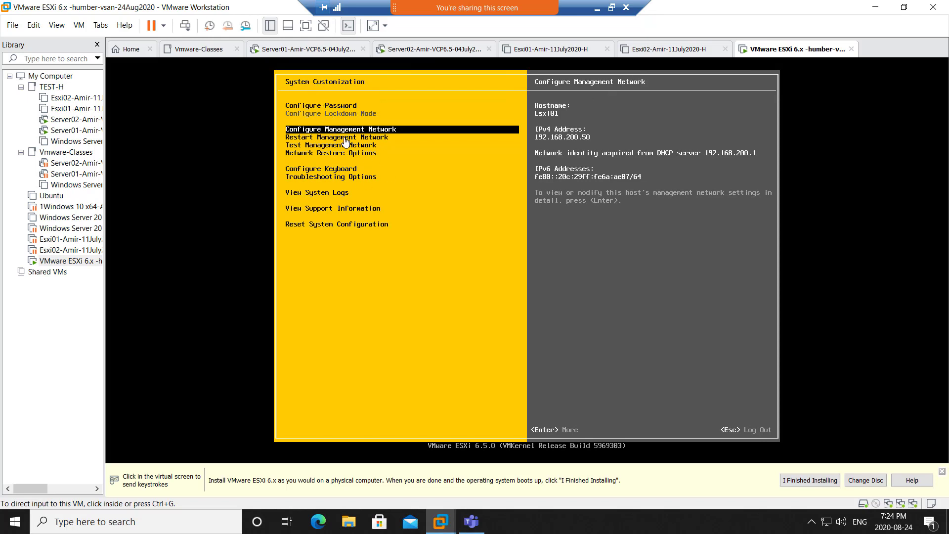
pyautogui.click(304, 48)
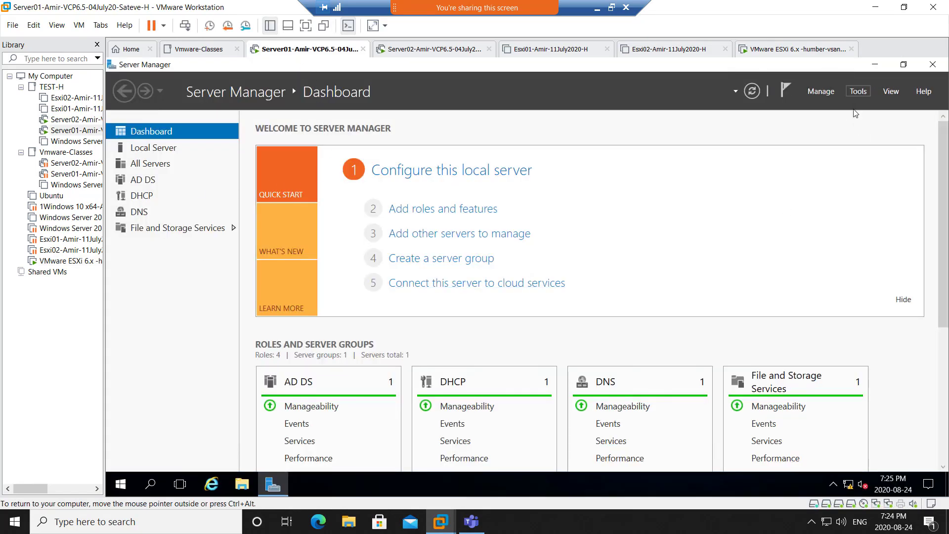
# - Open DNS Manager and expand SERVER01's Forward Lookup Zones to the Netplus.local zone
pyautogui.click(852, 93)
pyautogui.click(794, 258)
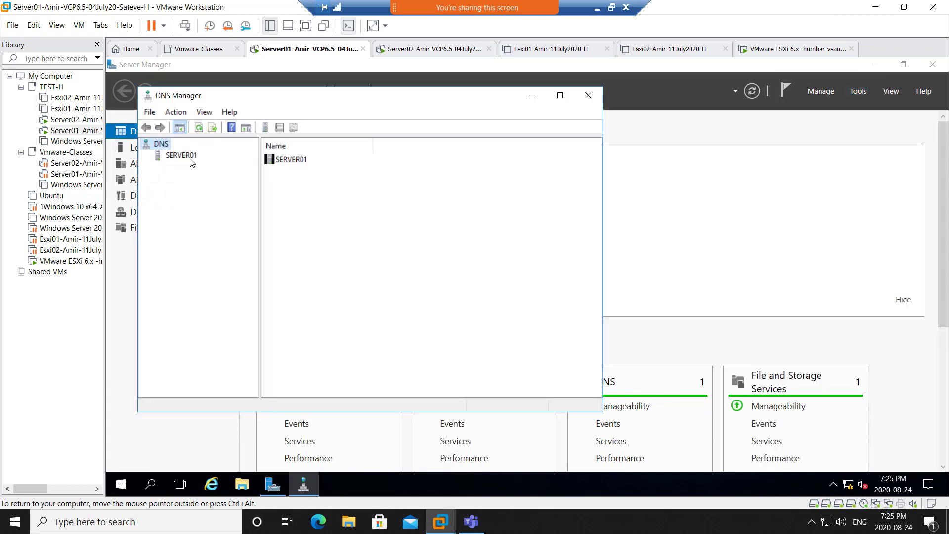
pyautogui.doubleClick(192, 157)
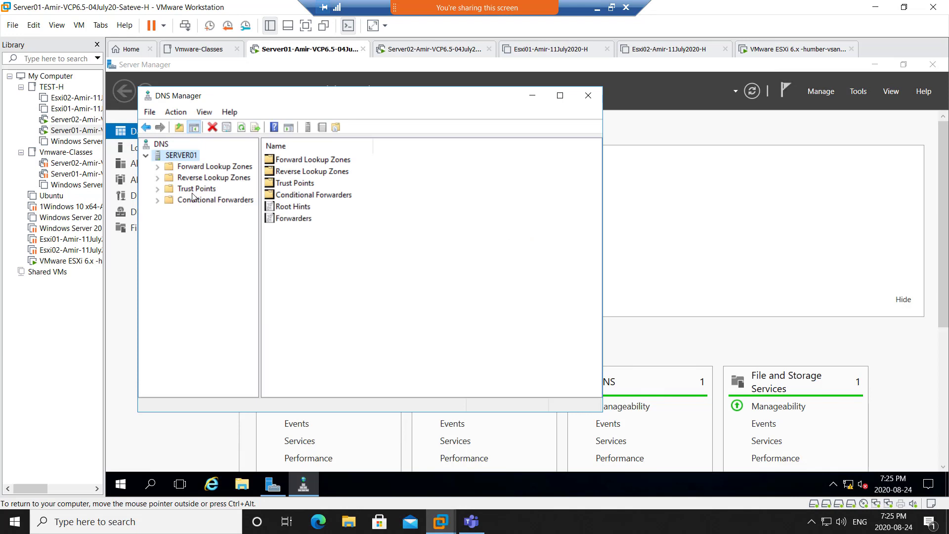
pyautogui.click(194, 179)
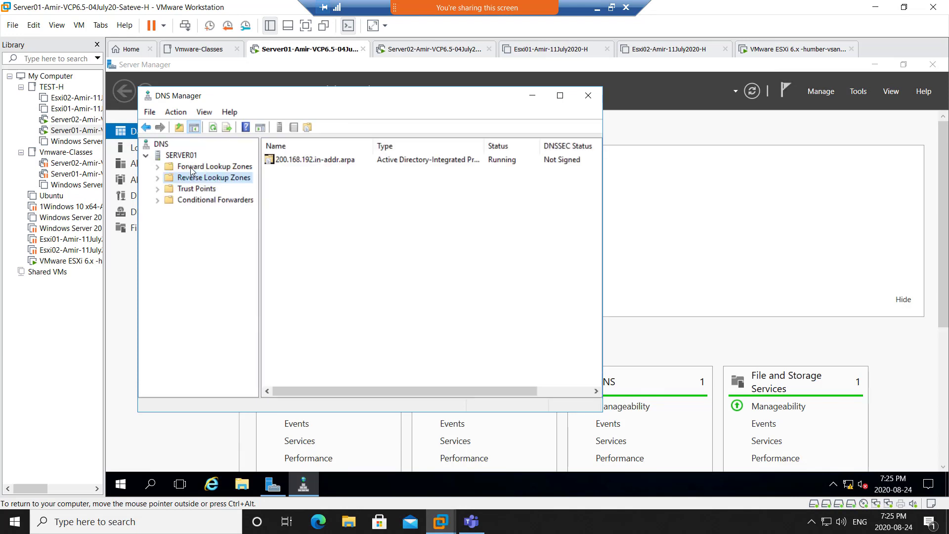
pyautogui.doubleClick(192, 168)
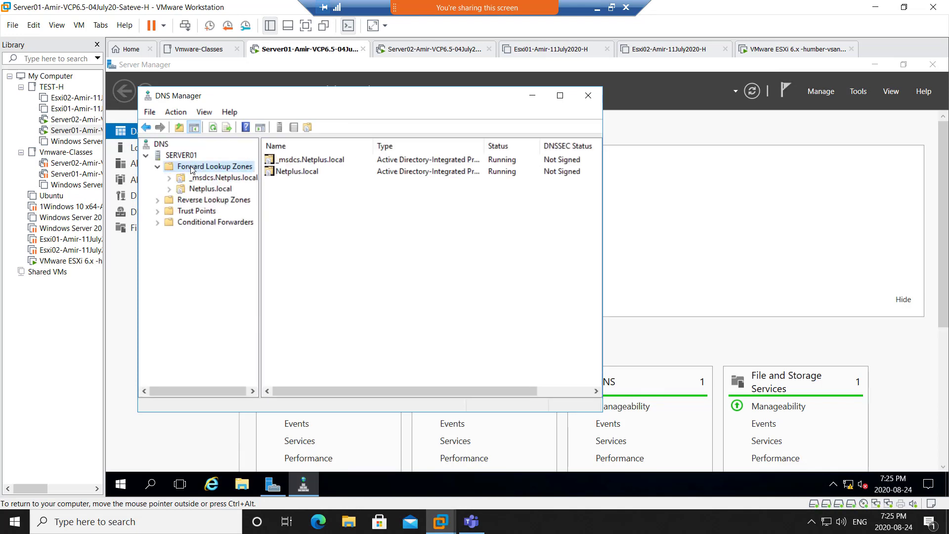
pyautogui.doubleClick(197, 191)
# - Fill in a New Host record Esxi03 at 192.168.200.50 with the PTR record option ticked
pyautogui.rightClick(209, 189)
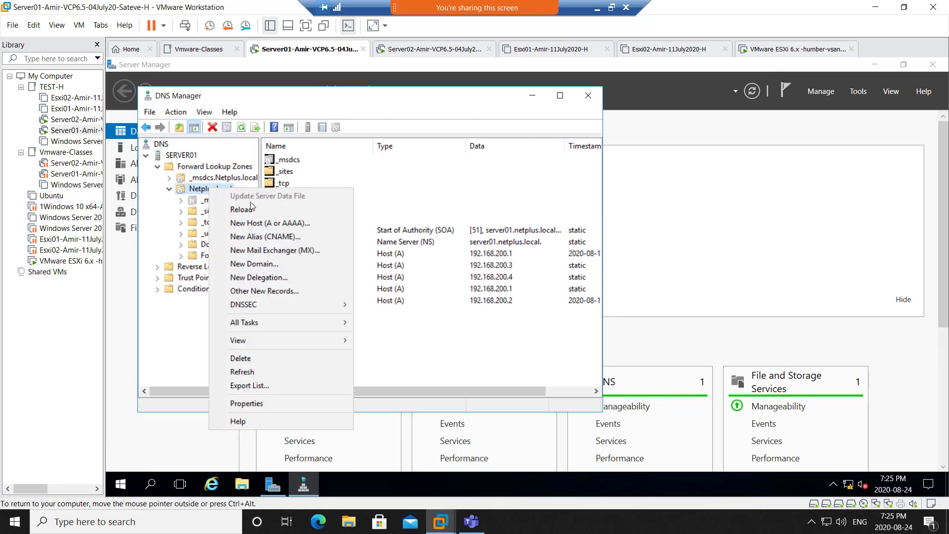
pyautogui.click(271, 223)
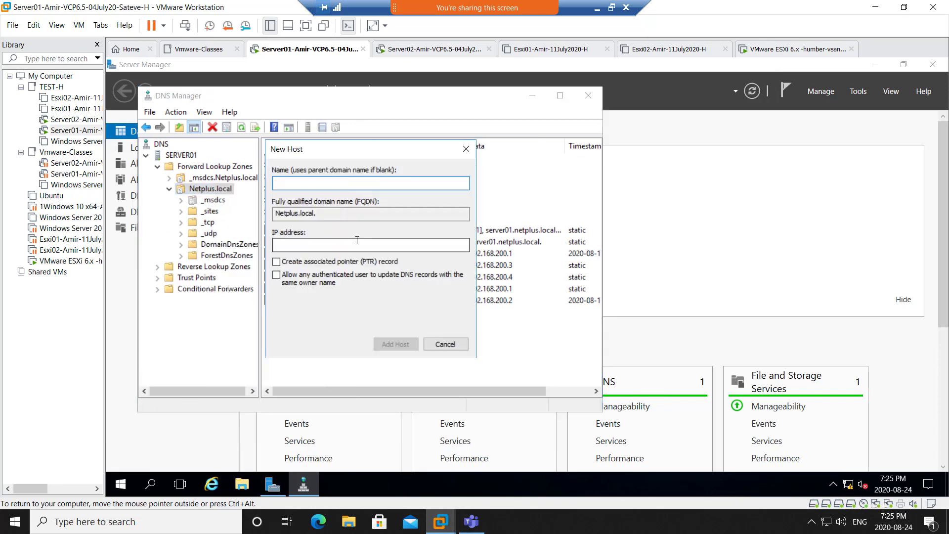
pyautogui.write('Esxi01')
pyautogui.press('Tab')
pyautogui.press('Tab')
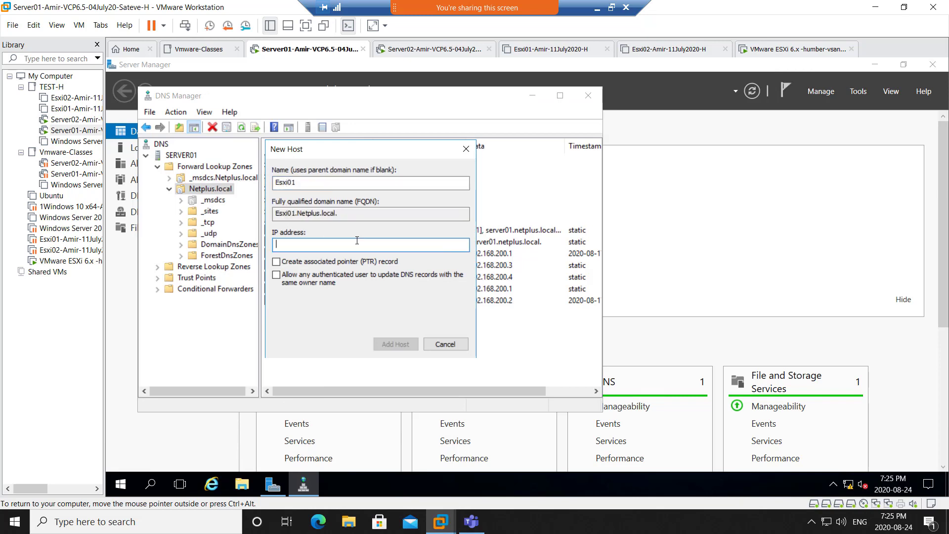
pyautogui.click(357, 240)
pyautogui.write('192.168.200.50')
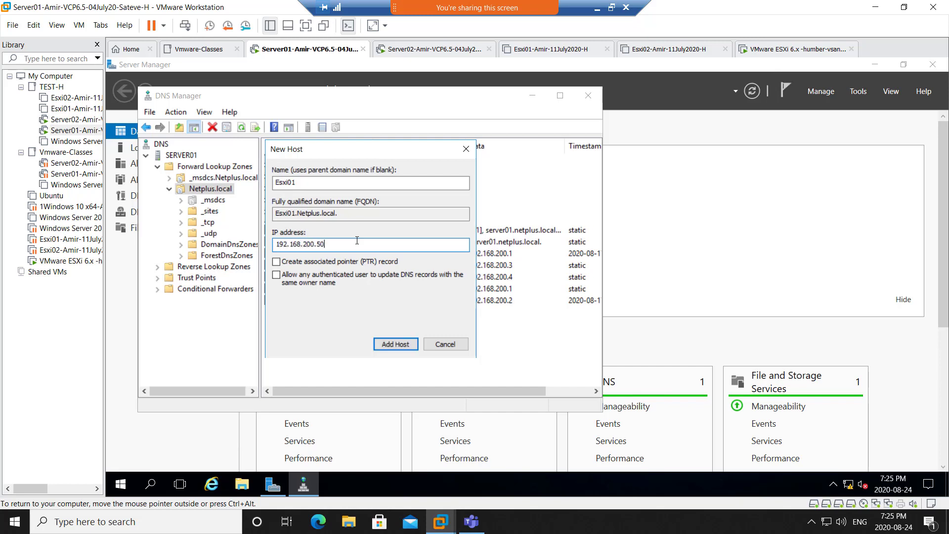
pyautogui.click(326, 266)
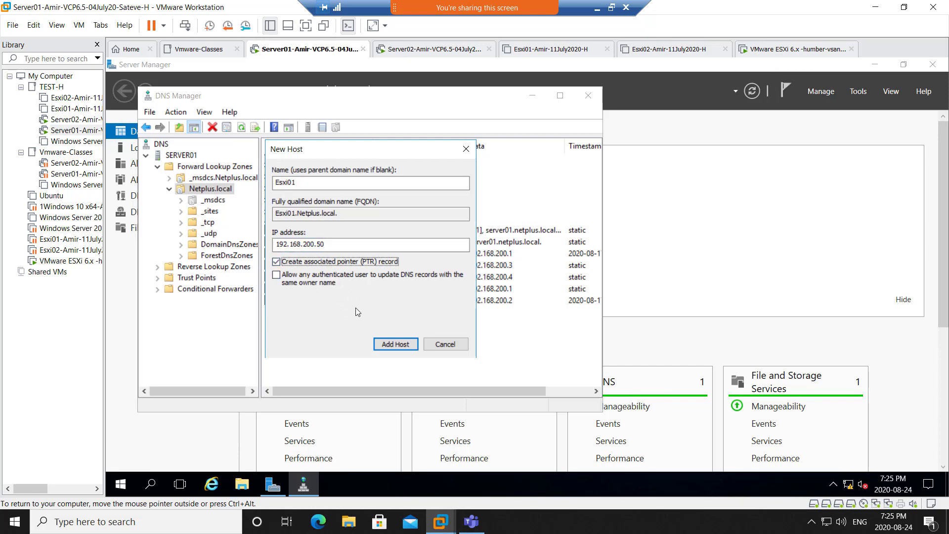
pyautogui.click(298, 182)
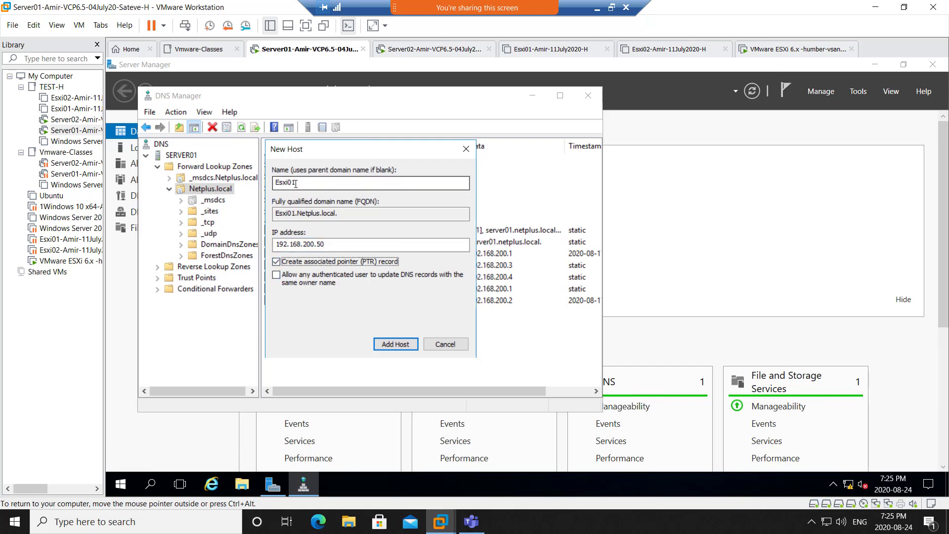
pyautogui.moveTo(295, 182); pyautogui.dragTo(291, 183)
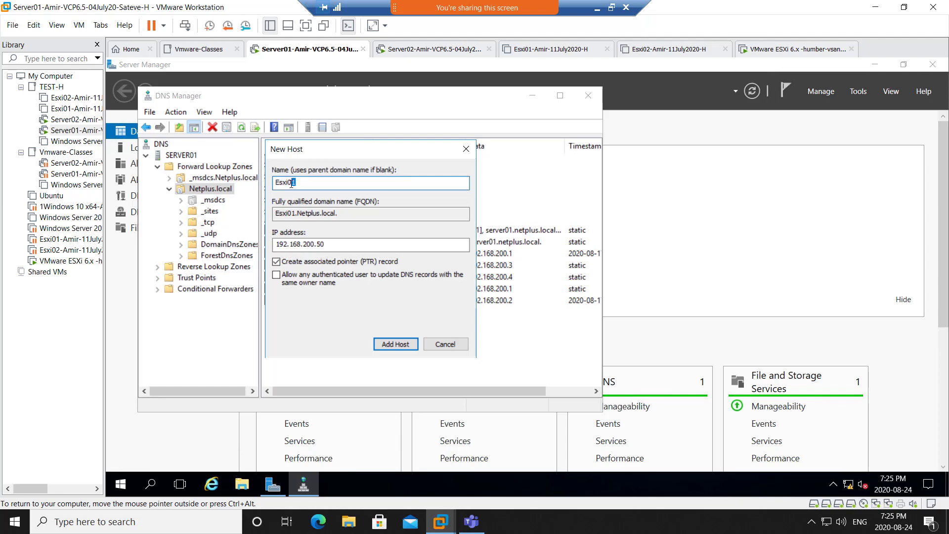
pyautogui.write('3')
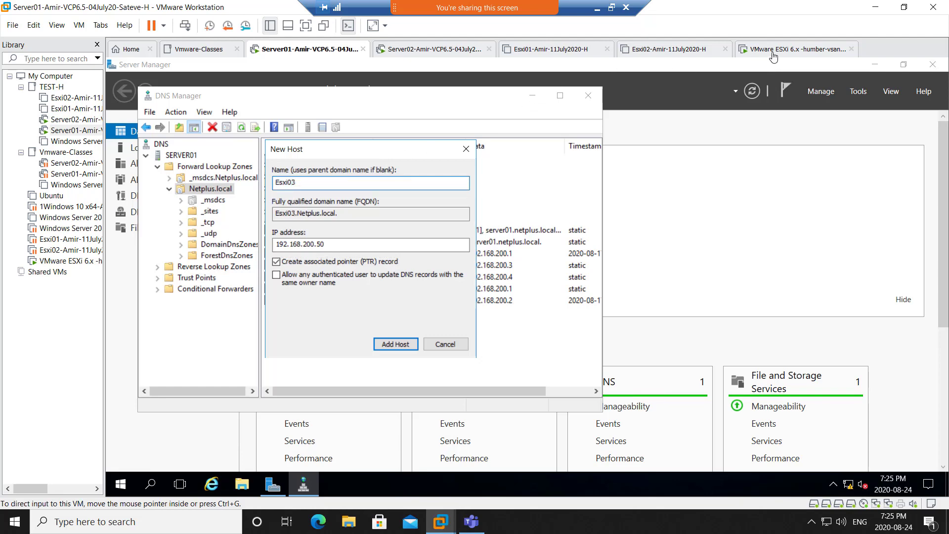
# - In the ESXi console's management network DNS settings, confirm the hostname Esxi03
pyautogui.click(773, 52)
pyautogui.click(482, 212)
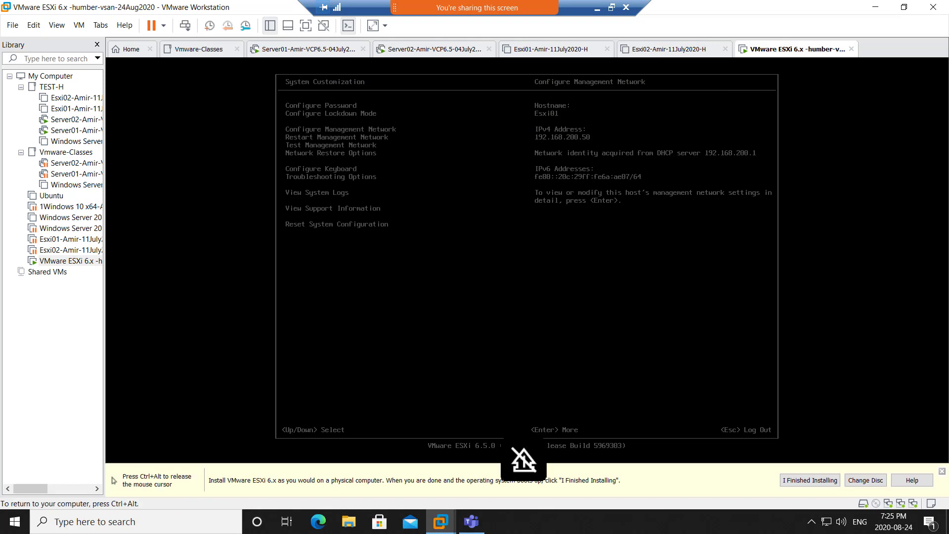
pyautogui.press('Return')
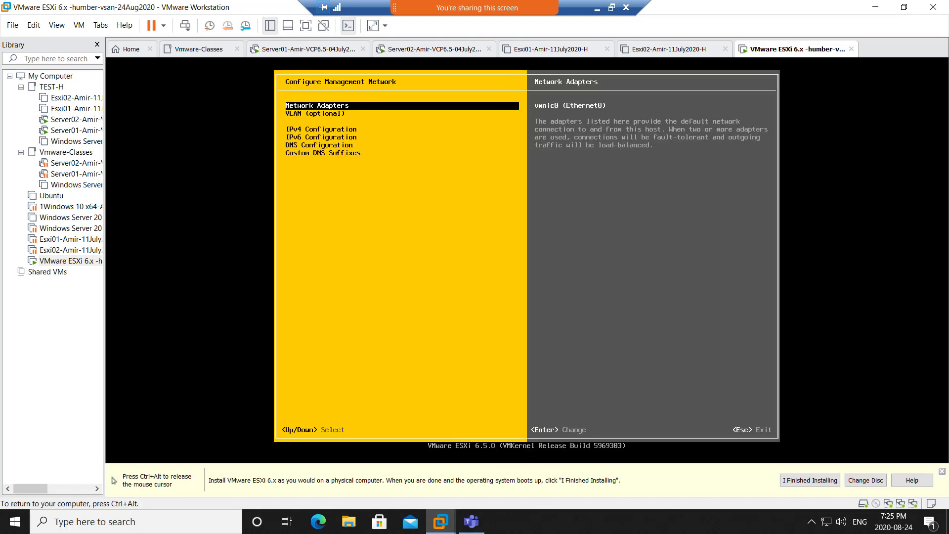
pyautogui.press('Down')
pyautogui.press('Down')
pyautogui.press('Down')
pyautogui.press('Up')
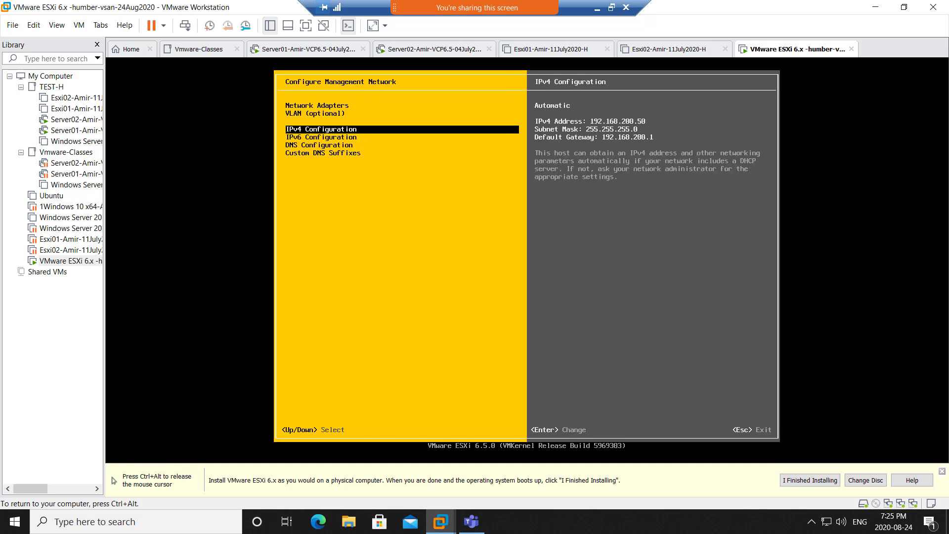
pyautogui.press('Down')
pyautogui.press('Down')
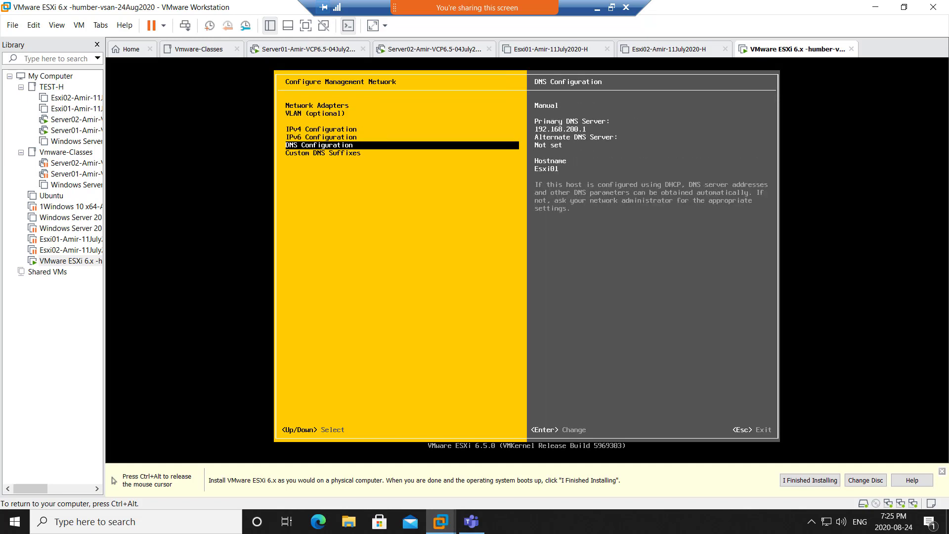
pyautogui.press('Return')
pyautogui.press('Down')
pyautogui.press('Down')
pyautogui.press('Down')
pyautogui.press('Down')
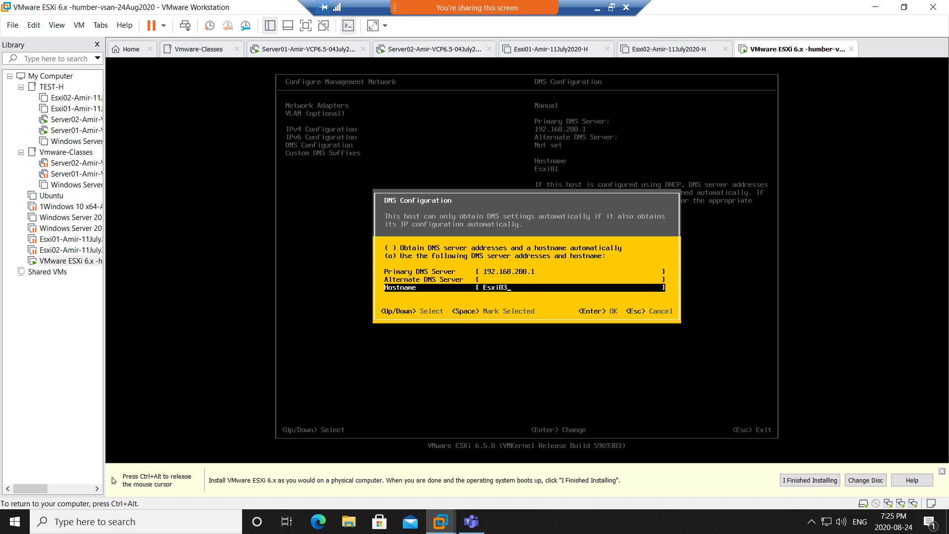
pyautogui.press('Return')
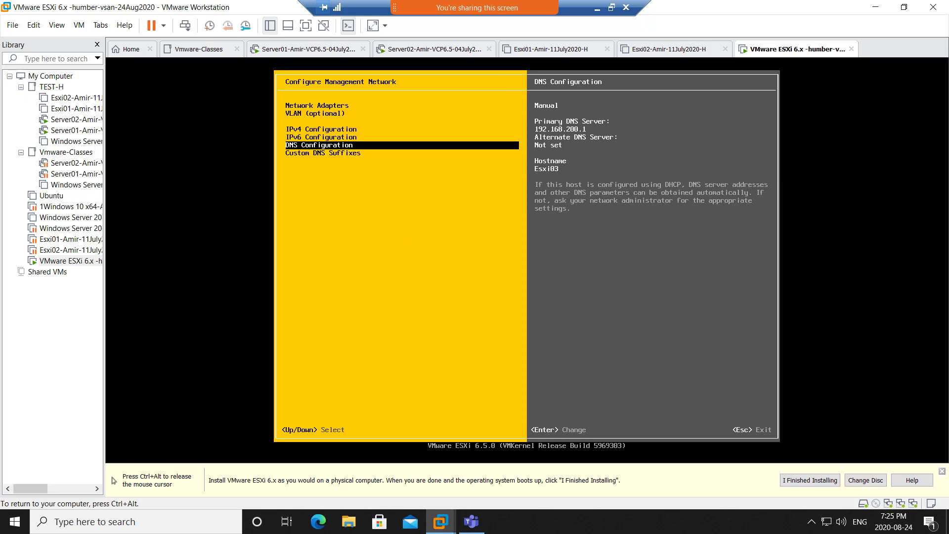
# - Apply the pending network changes, restart the management network, and release the console
pyautogui.press('Escape')
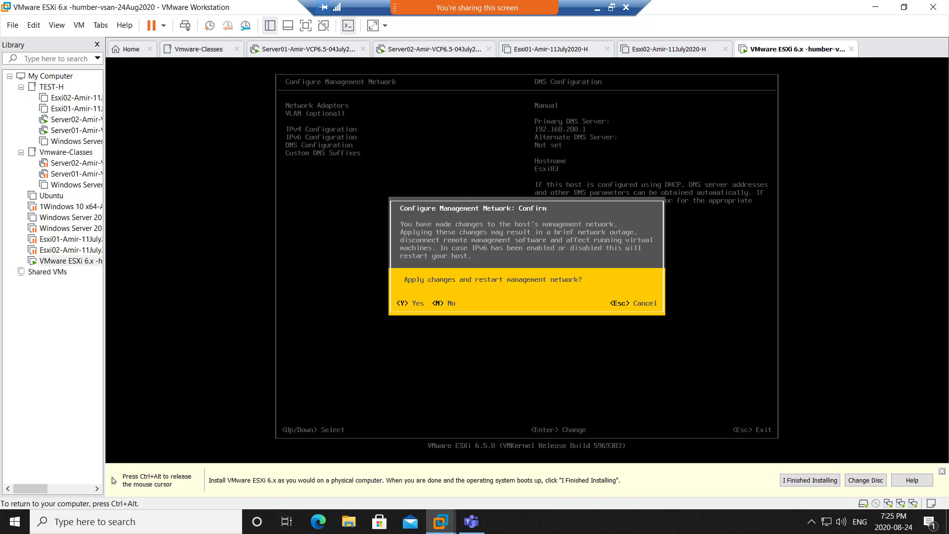
pyautogui.press('y')
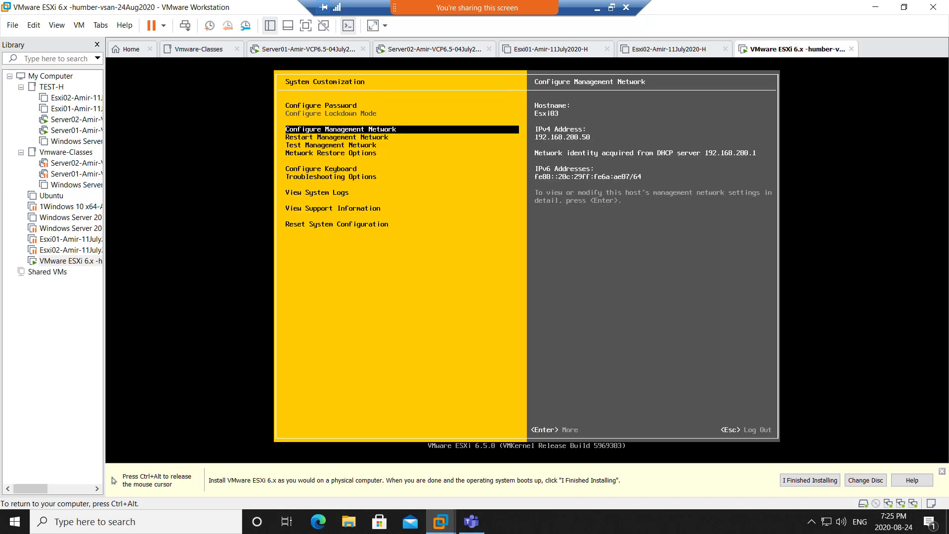
pyautogui.hotkey('ctrl', 'alt')
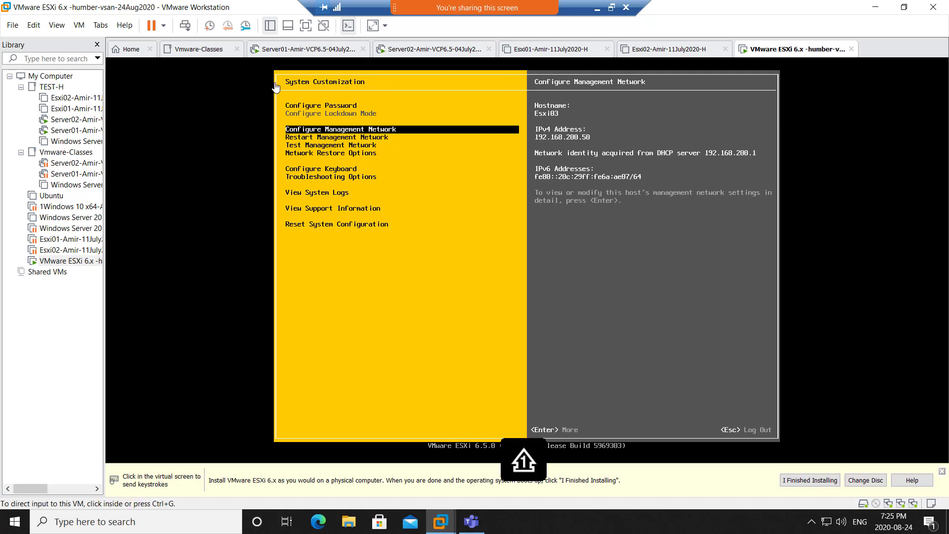
# - Return to Server01's New Host dialog showing Esxi03 at 192.168.200.50 with PTR checked
pyautogui.click(281, 52)
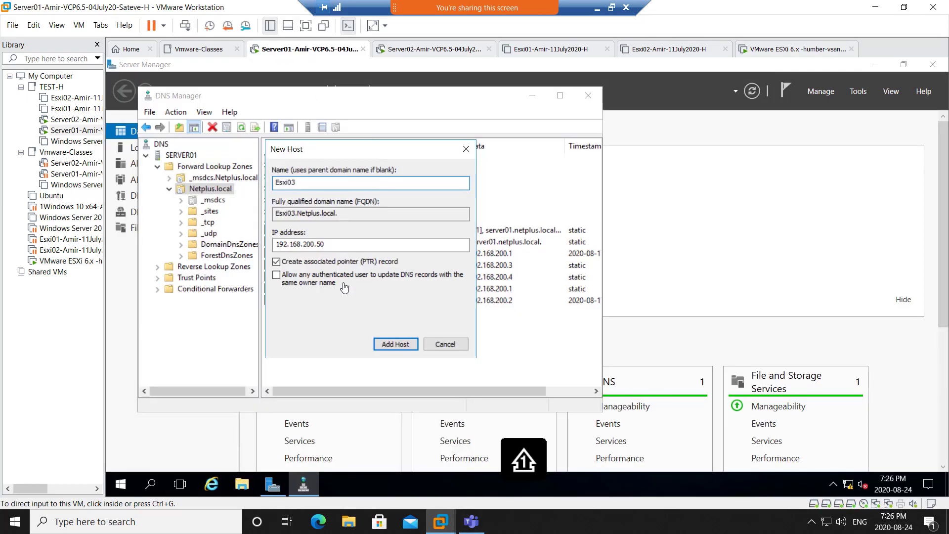
pyautogui.click(309, 337)
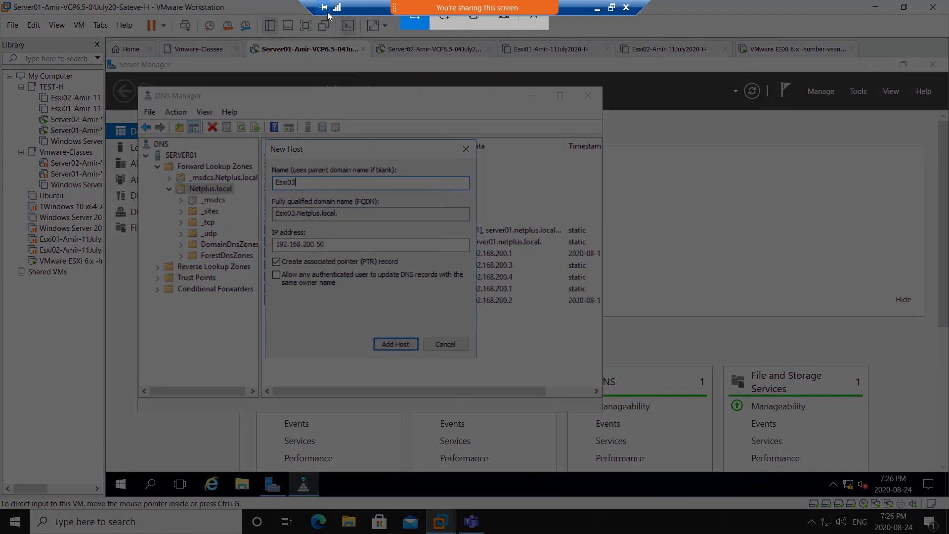
pyautogui.moveTo(16, 6); pyautogui.dragTo(725, 504)
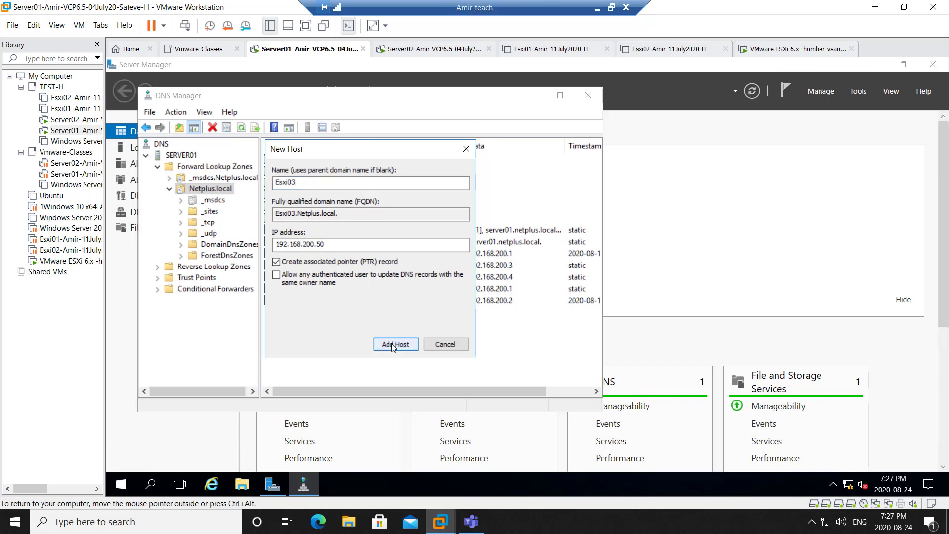
# - Add the Esxi03 host record, close the New Host dialog, and refresh SERVER01 in DNS Manager
pyautogui.click(395, 343)
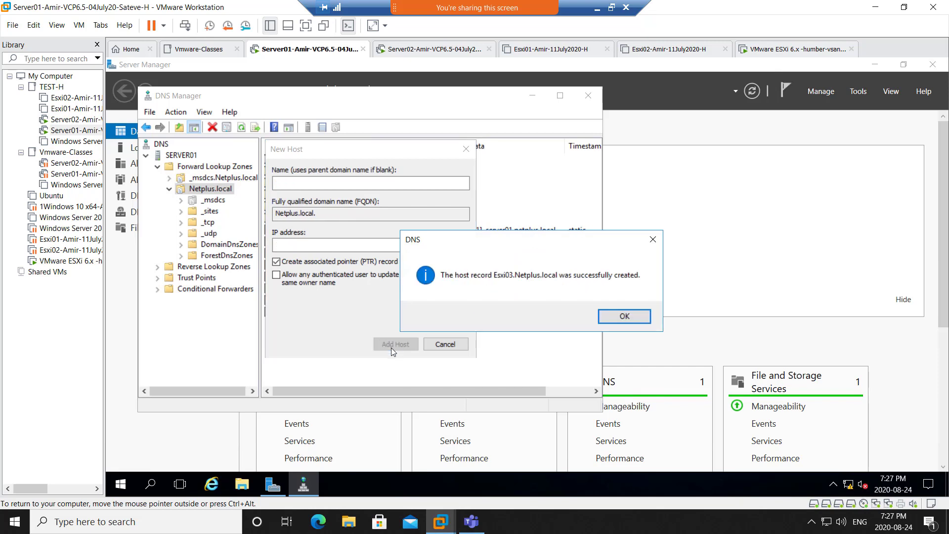
pyautogui.click(626, 326)
pyautogui.click(438, 344)
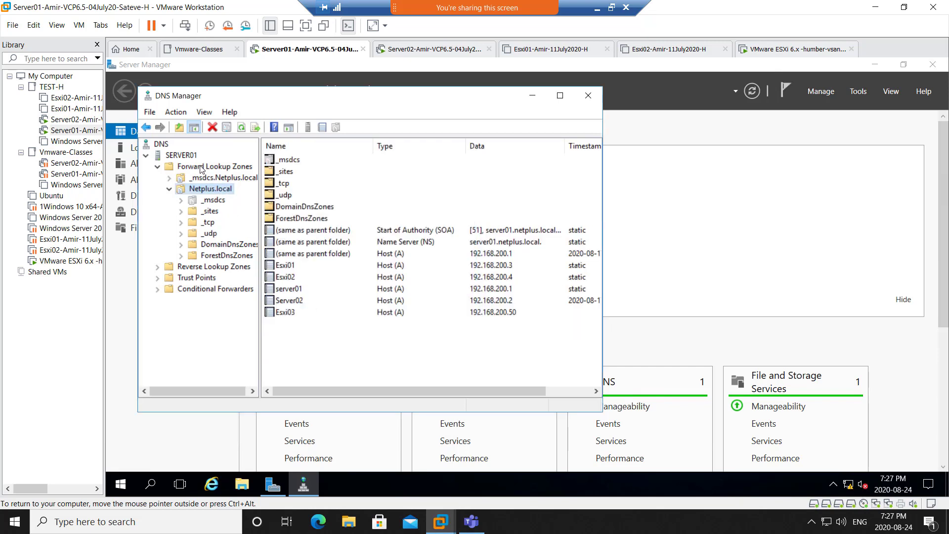
pyautogui.click(183, 156)
pyautogui.click(242, 128)
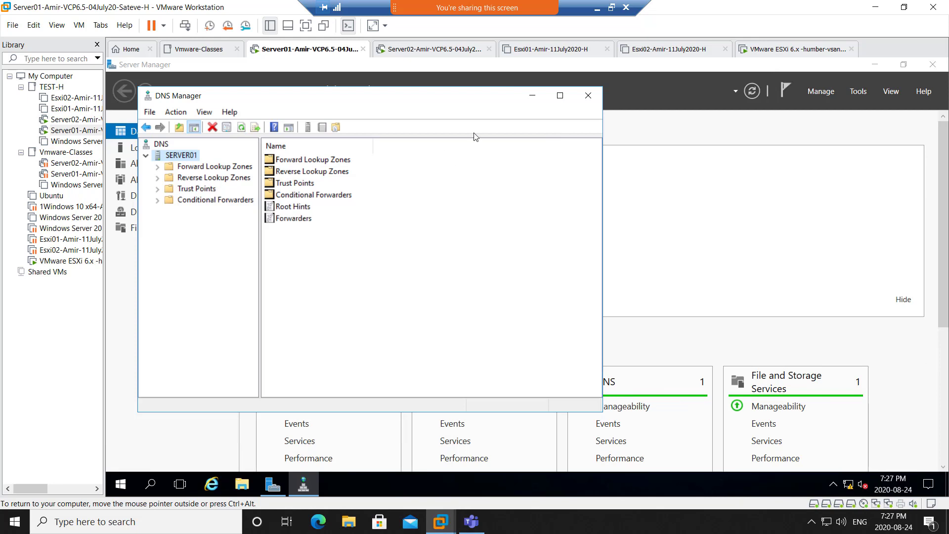
# - Verify Esxi03 is listed under Forward Lookup Zones > Netplus.local, then switch to Server02
pyautogui.click(769, 51)
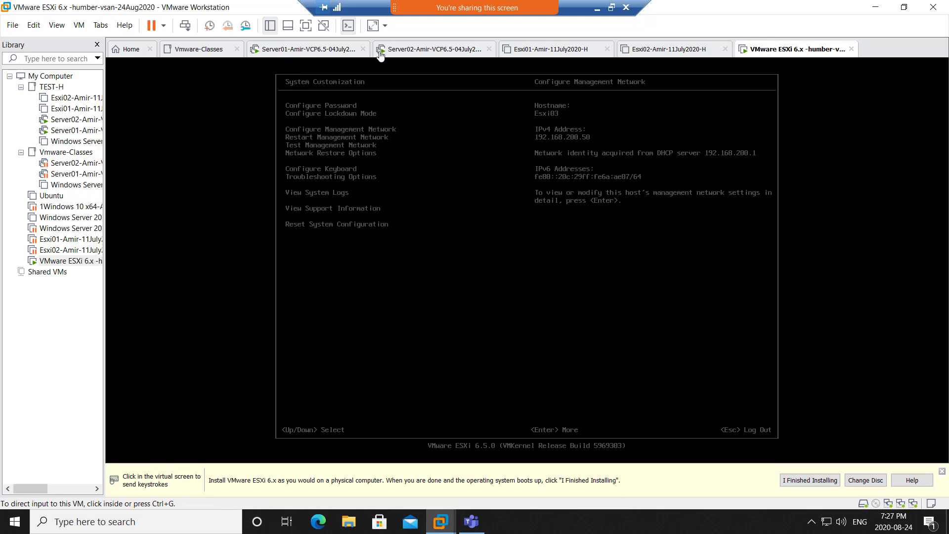
pyautogui.click(340, 53)
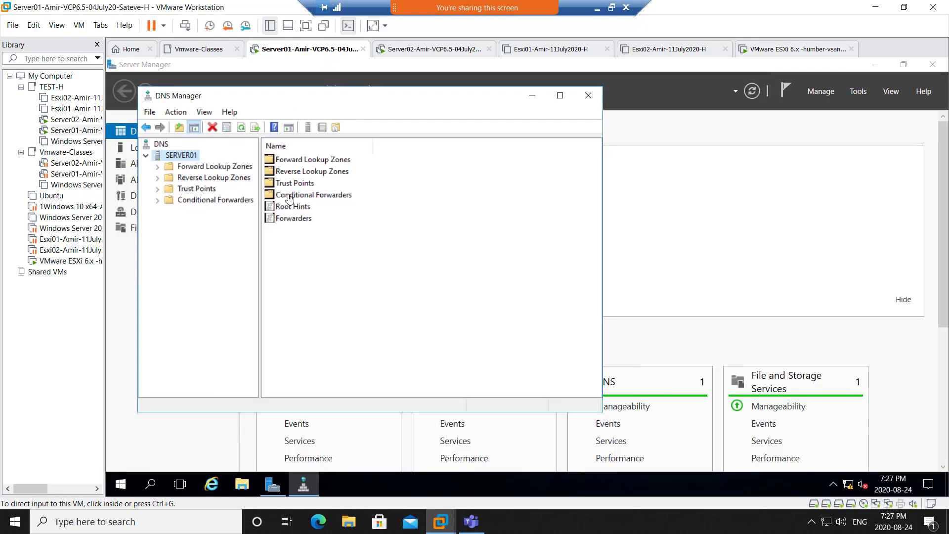
pyautogui.click(188, 168)
pyautogui.click(195, 189)
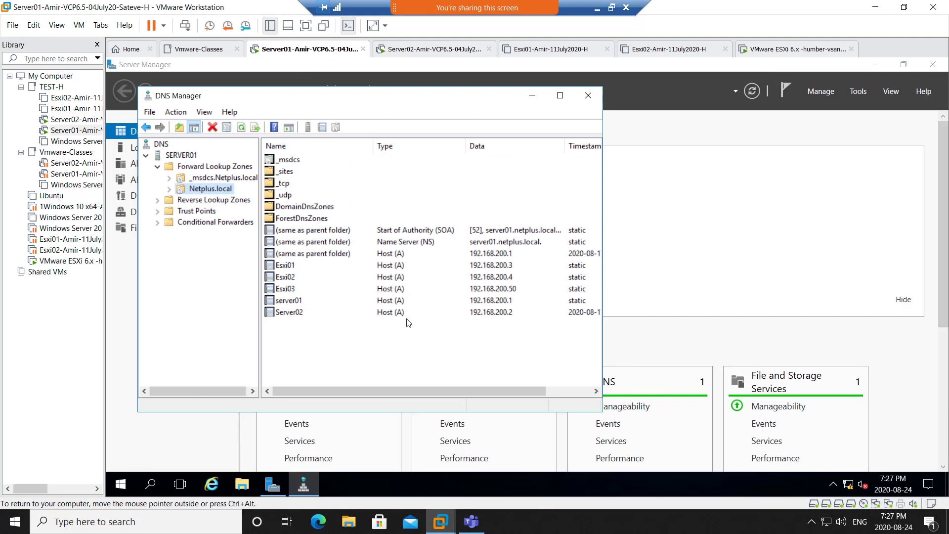
pyautogui.click(495, 289)
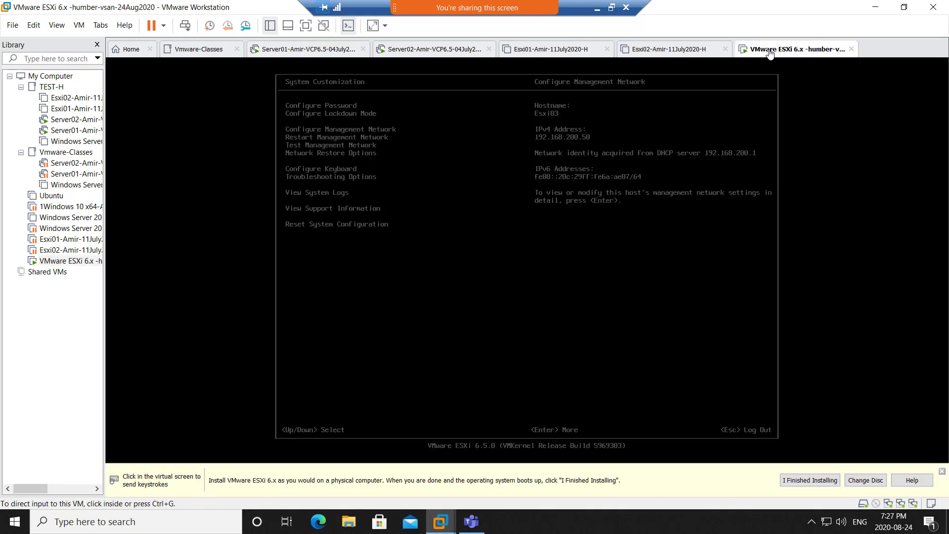
pyautogui.click(766, 51)
pyautogui.click(392, 51)
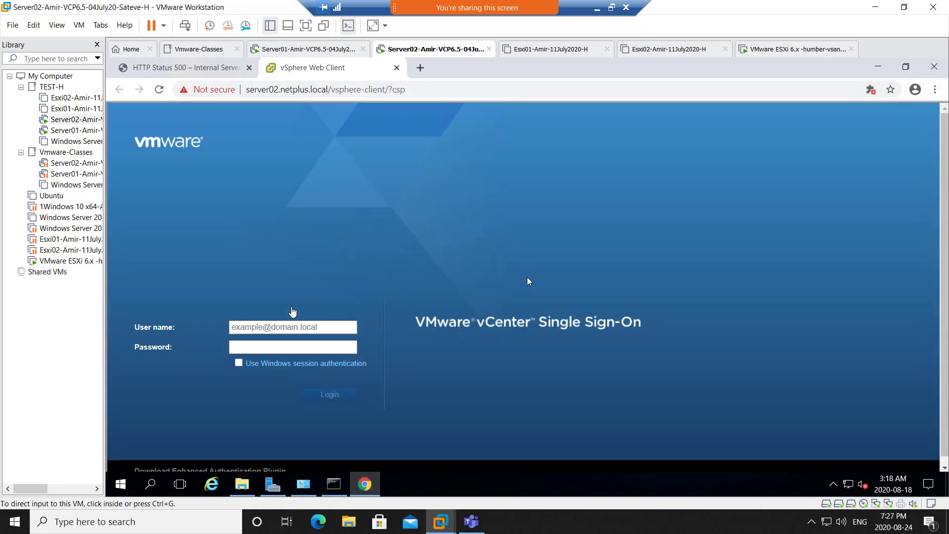
# - Submit the vSphere sign-in with the saved administrator user name and its password
pyautogui.click(286, 326)
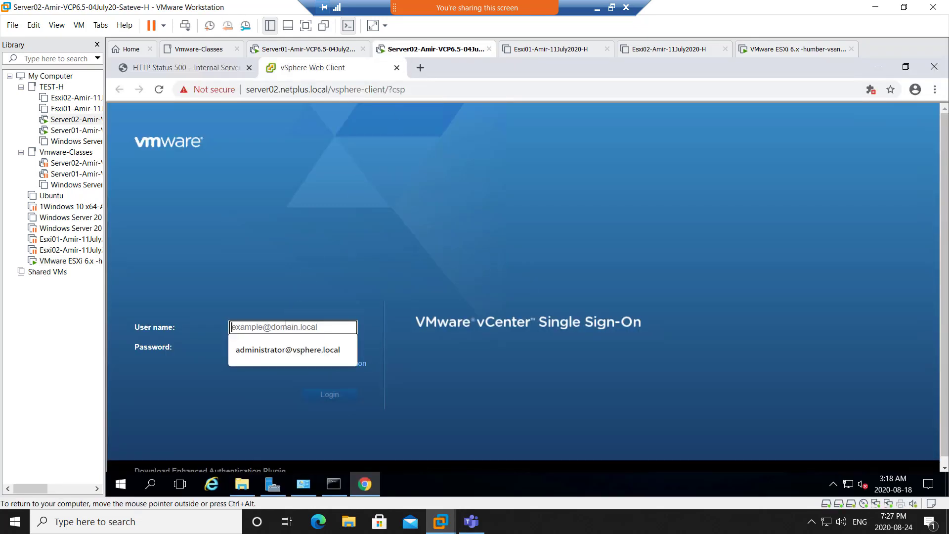
pyautogui.click(295, 347)
pyautogui.click(295, 346)
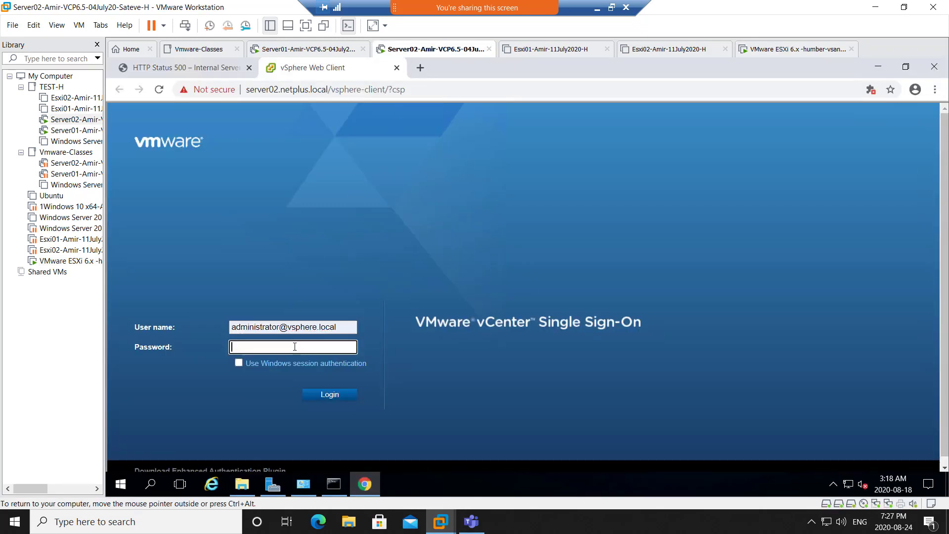
pyautogui.write('••••••••••••')
pyautogui.press('Return')
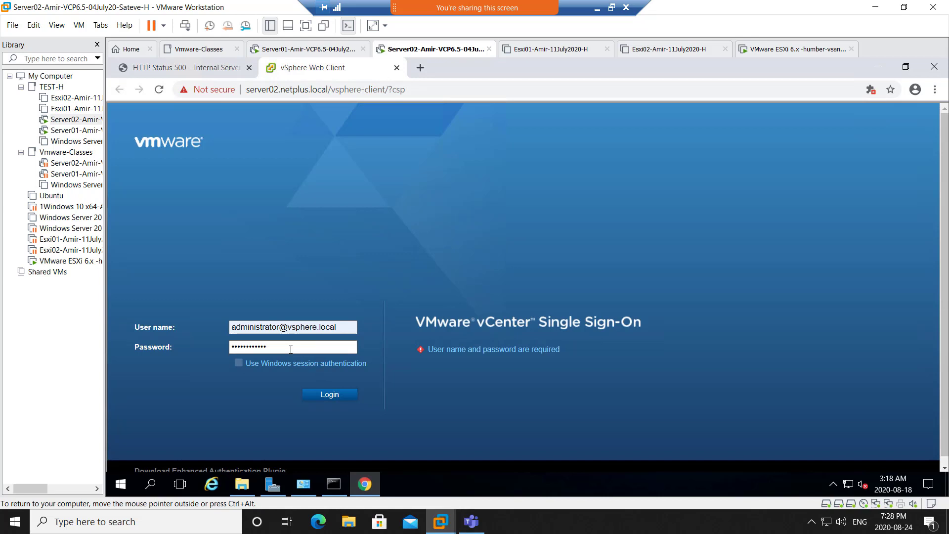
# - Replace the password field contents twice with retyped administrator passwords and resubmit the login
pyautogui.moveTo(290, 349); pyautogui.dragTo(210, 346)
pyautogui.write('VM')
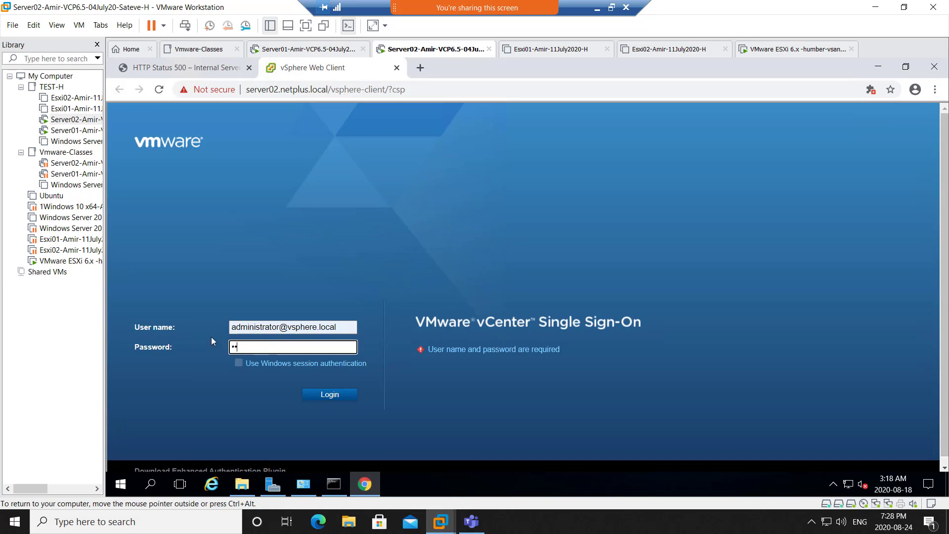
pyautogui.write('ware123!@#')
pyautogui.press('Return')
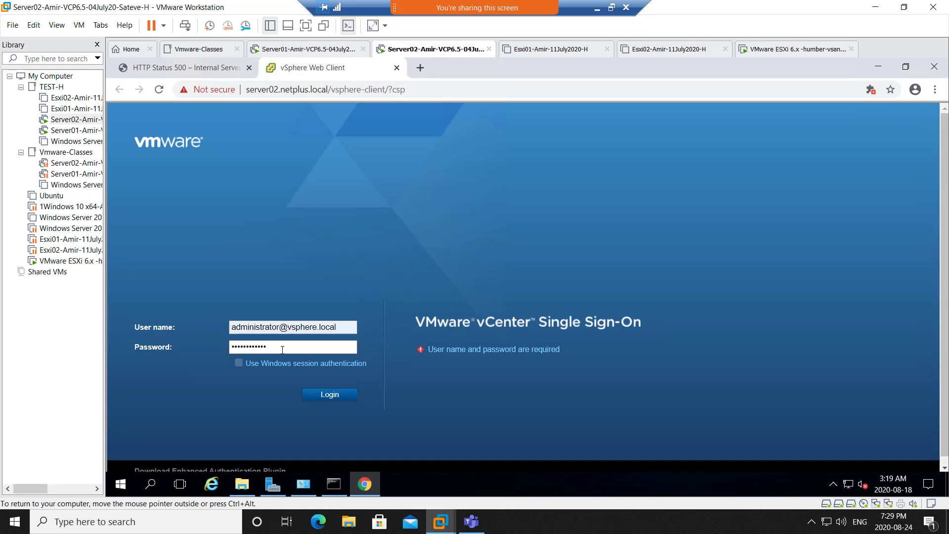
pyautogui.moveTo(282, 349); pyautogui.dragTo(220, 344)
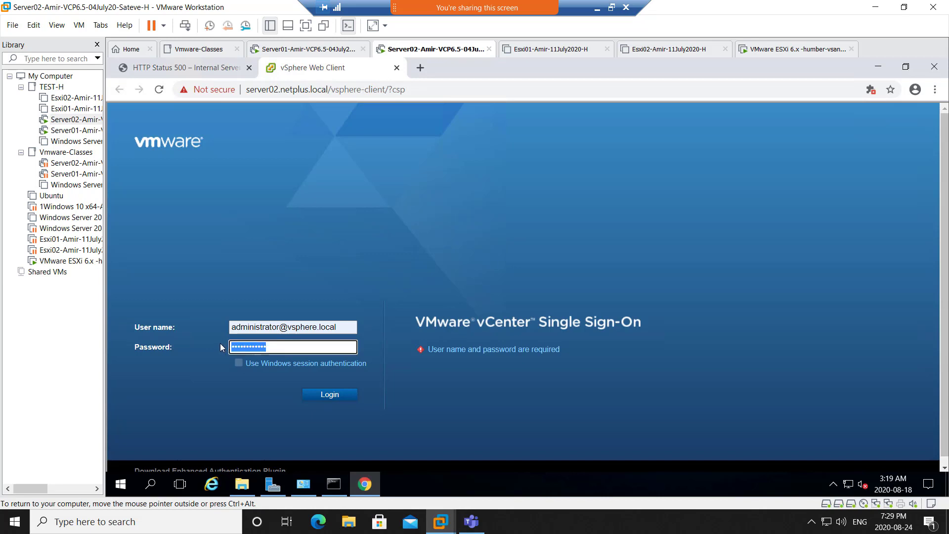
pyautogui.write('P@ssw0rd!12')
pyautogui.click(320, 395)
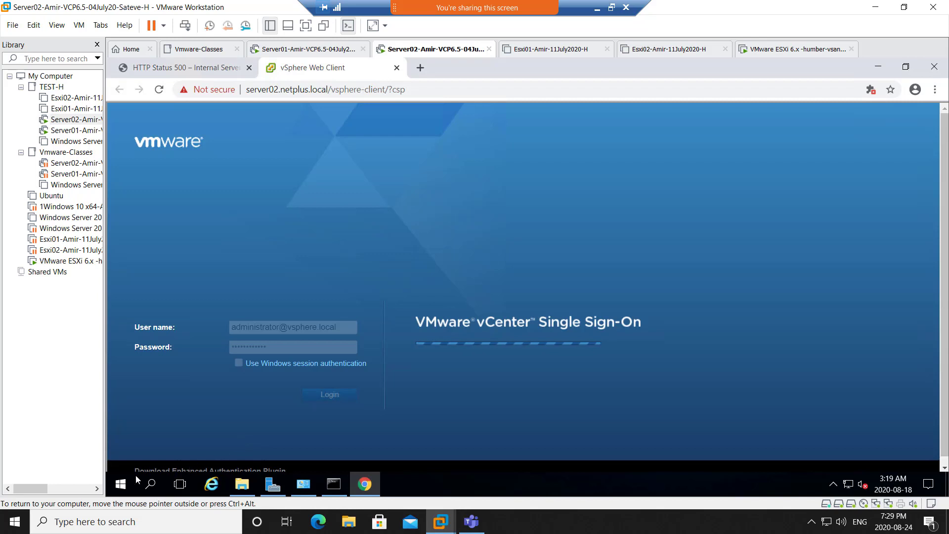
# - Launch Notepad via Run, type 'abcABC!@#123' to test special characters, then minimize it
pyautogui.rightClick(120, 483)
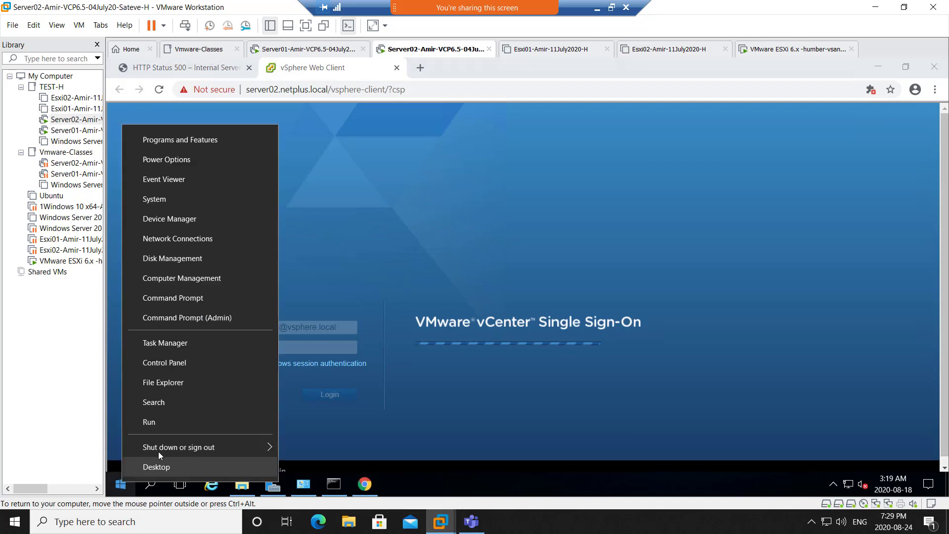
pyautogui.click(179, 417)
pyautogui.press('Return')
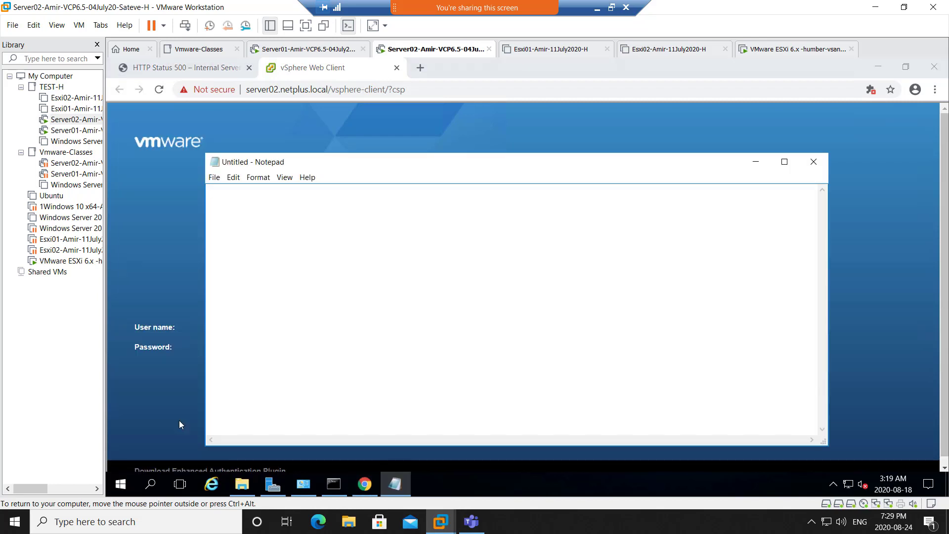
pyautogui.write('abcABC!@#123')
pyautogui.click(755, 161)
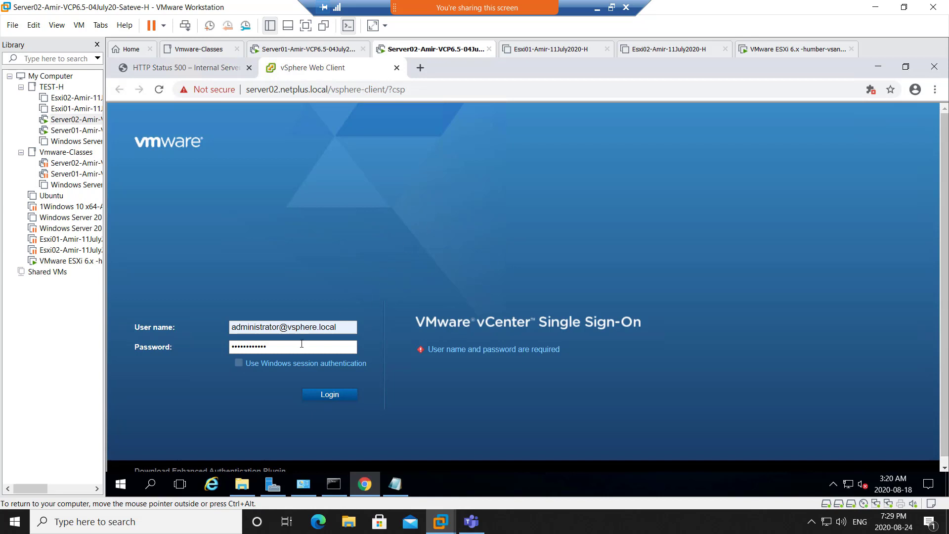
# - Reload the vSphere client page twice, checking the host clock between, and close the HTTP 500 tab
pyautogui.click(159, 90)
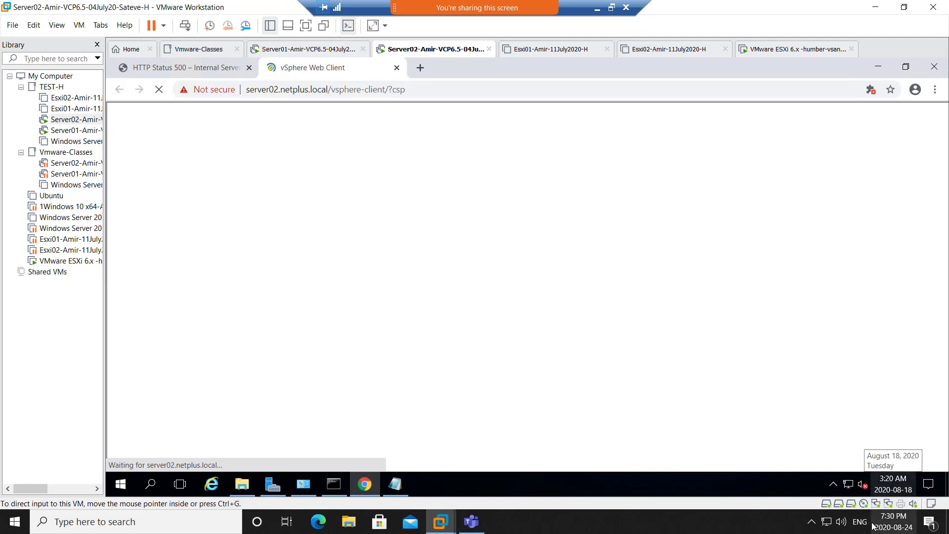
pyautogui.click(887, 527)
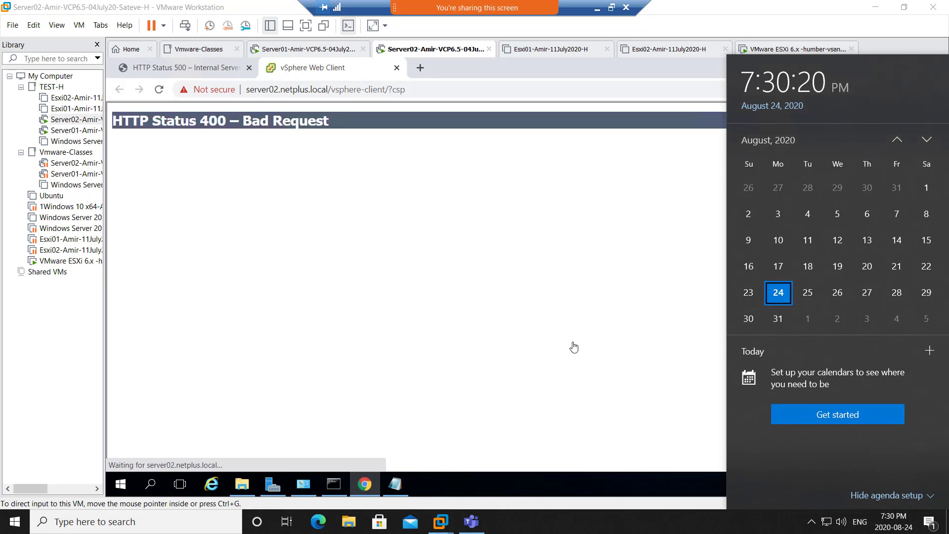
pyautogui.click(461, 307)
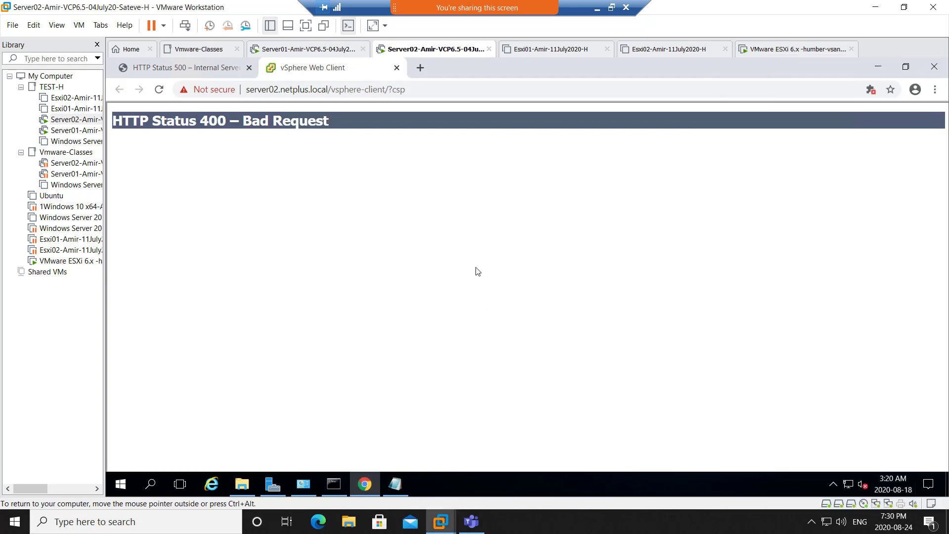
pyautogui.click(159, 89)
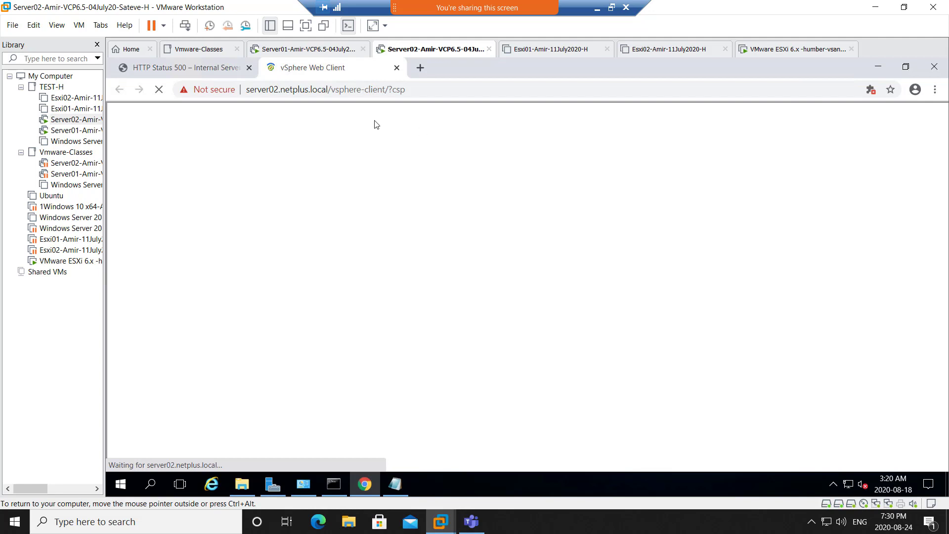
pyautogui.click(249, 68)
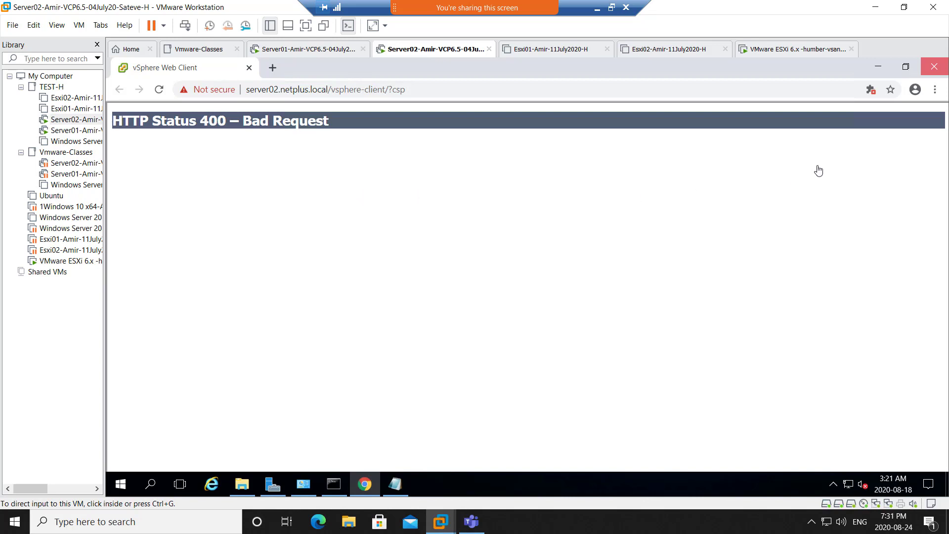
# - Reopen Chrome and clear the last hour of history, cookies and cached files
pyautogui.click(932, 68)
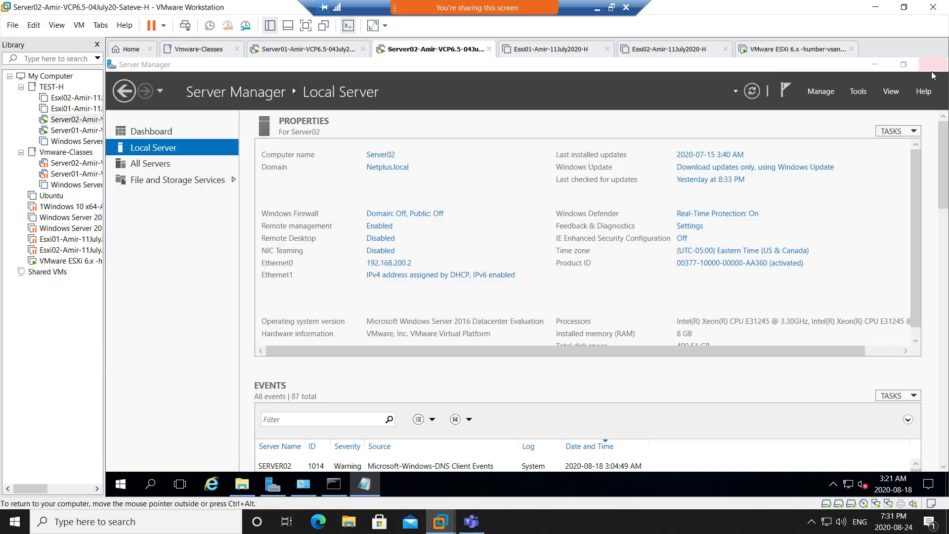
pyautogui.click(876, 65)
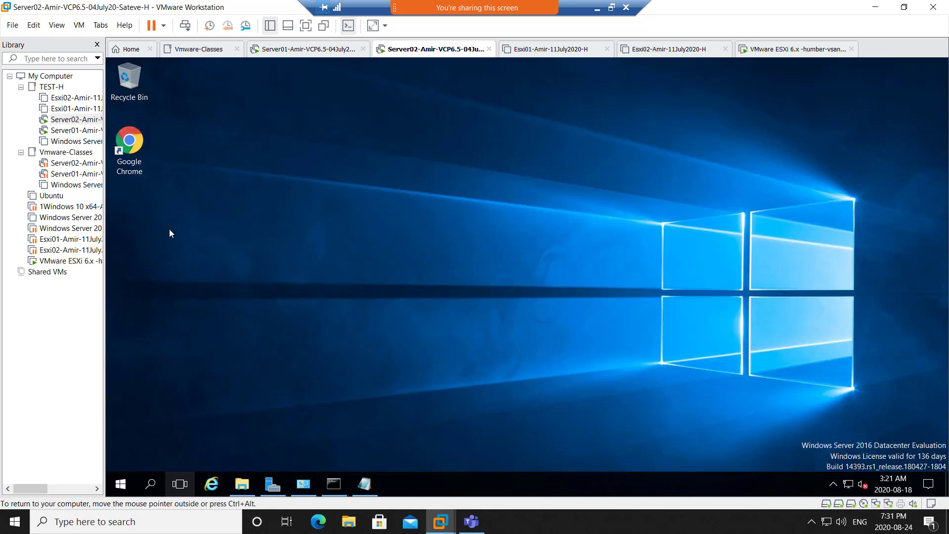
pyautogui.doubleClick(140, 152)
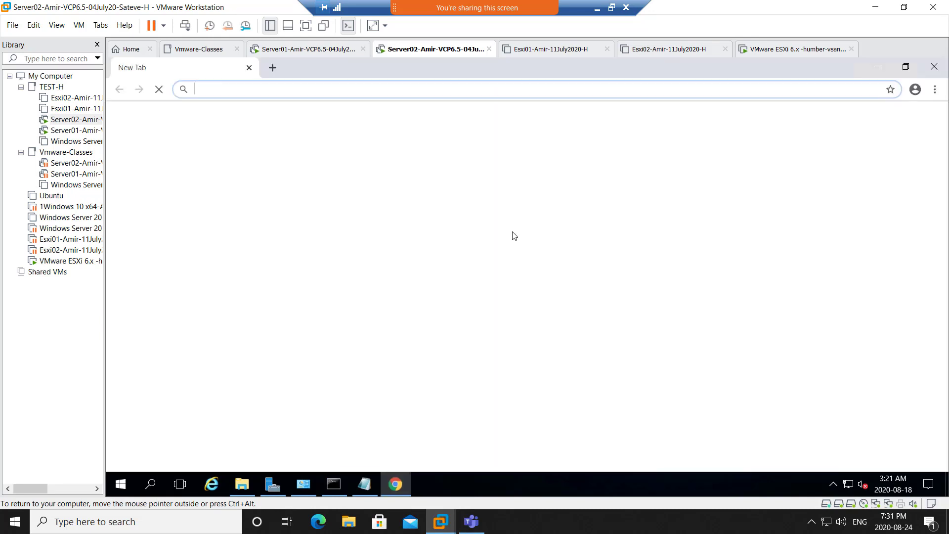
pyautogui.click(934, 89)
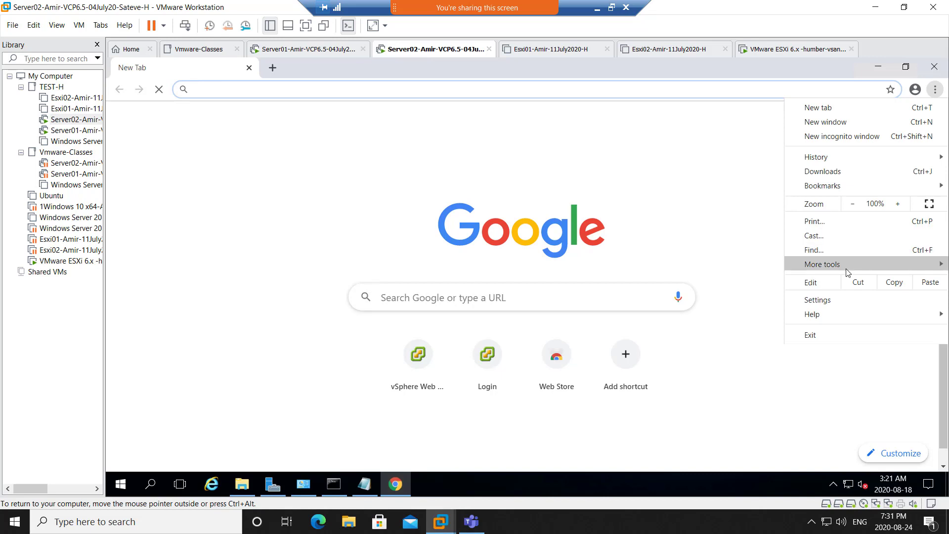
pyautogui.moveTo(846, 269)
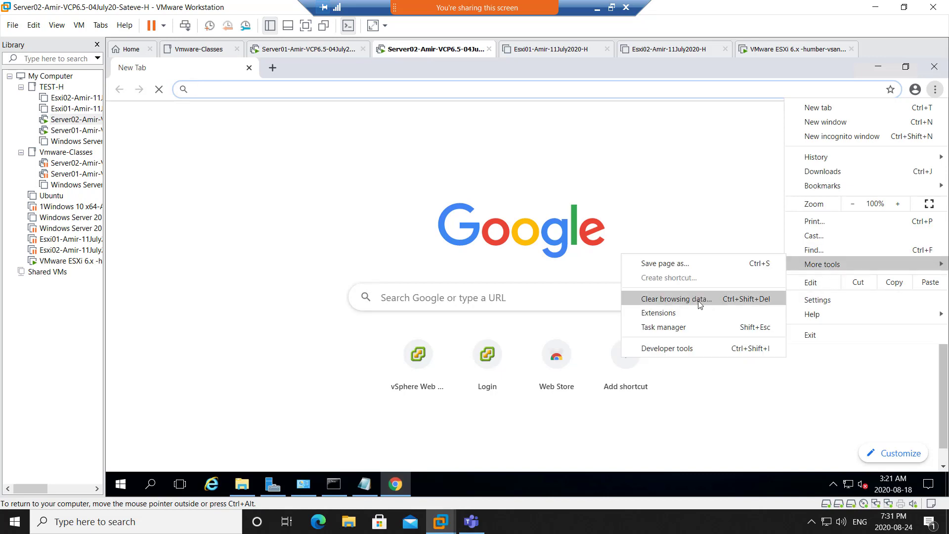
pyautogui.click(704, 303)
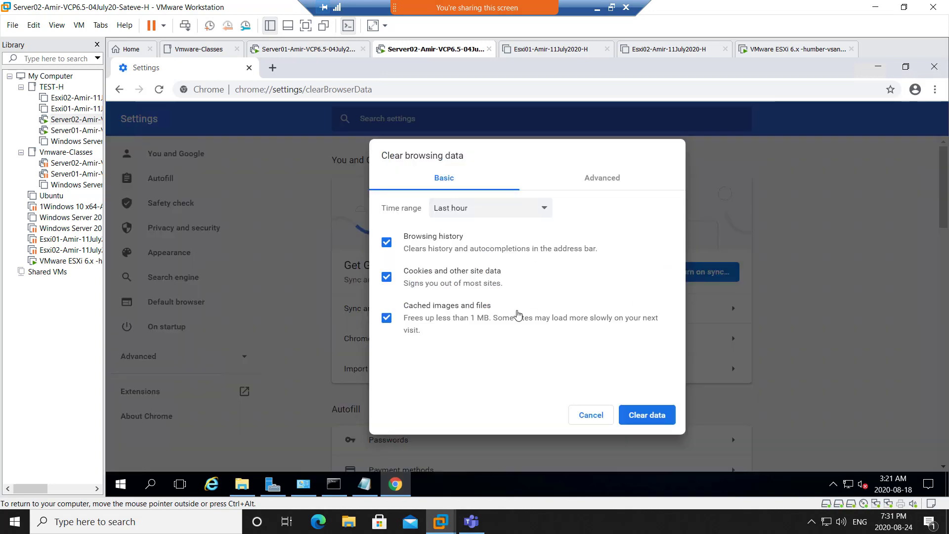
pyautogui.click(655, 415)
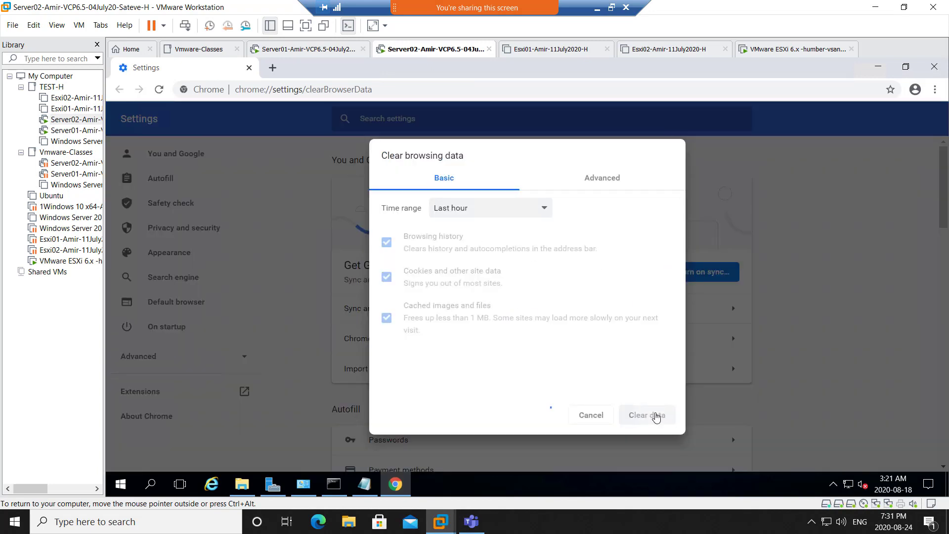
# - Close Chrome and relaunch it from the desktop on a fresh New Tab page
pyautogui.click(933, 67)
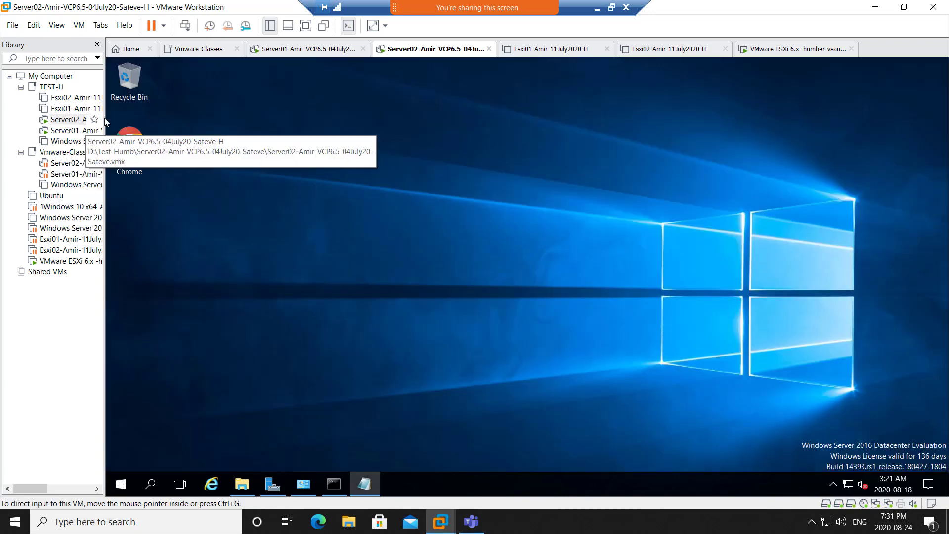
pyautogui.doubleClick(130, 143)
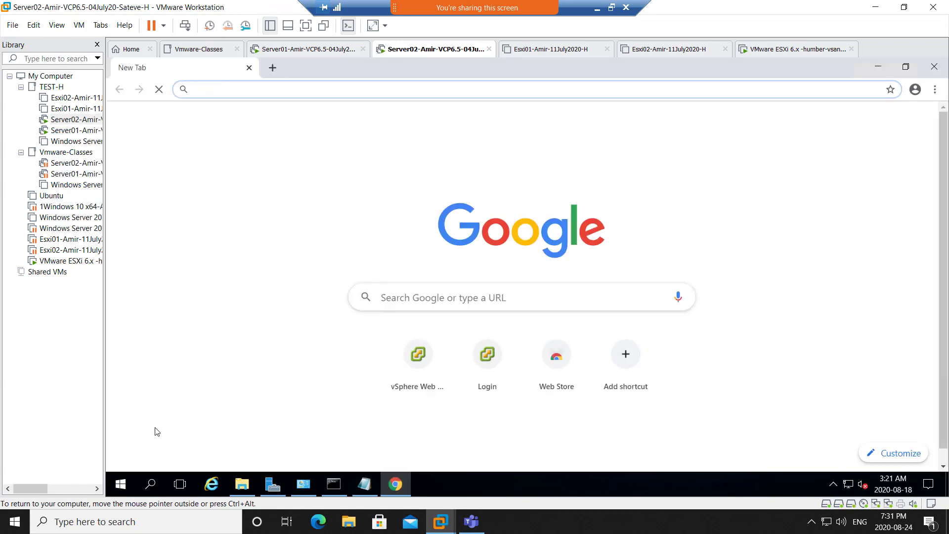
pyautogui.click(128, 484)
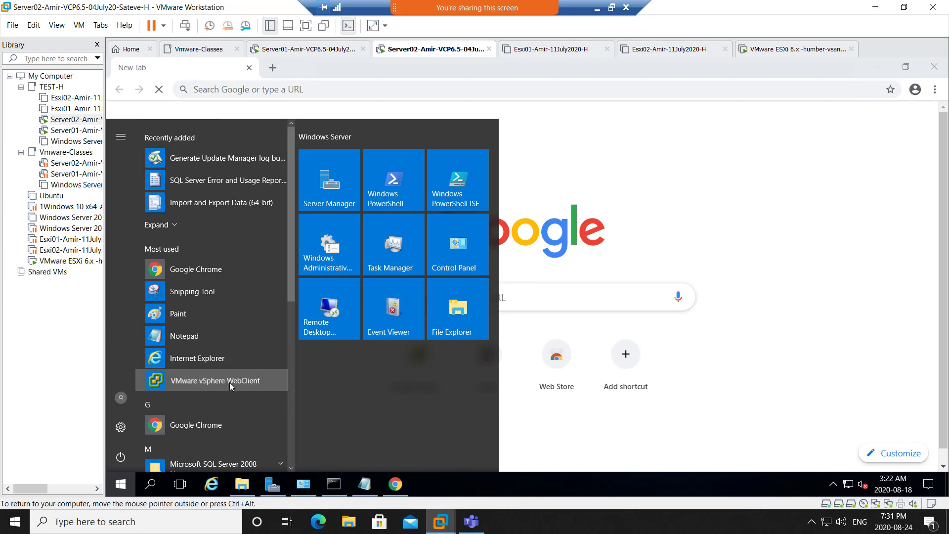
# - Launch VMware vSphere WebClient and proceed past the server02.netplus.local certificate warning
pyautogui.click(229, 384)
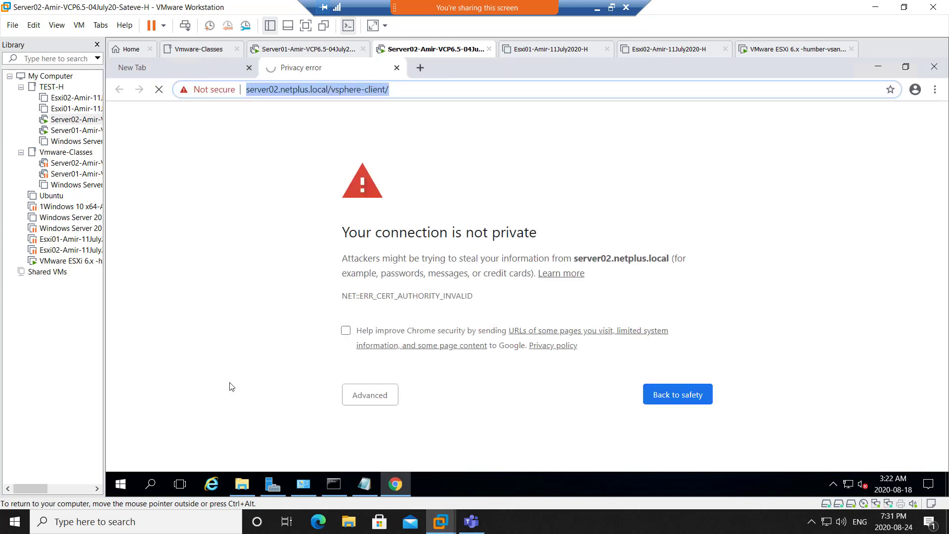
pyautogui.click(382, 395)
pyautogui.scroll(-1, 397, 403)
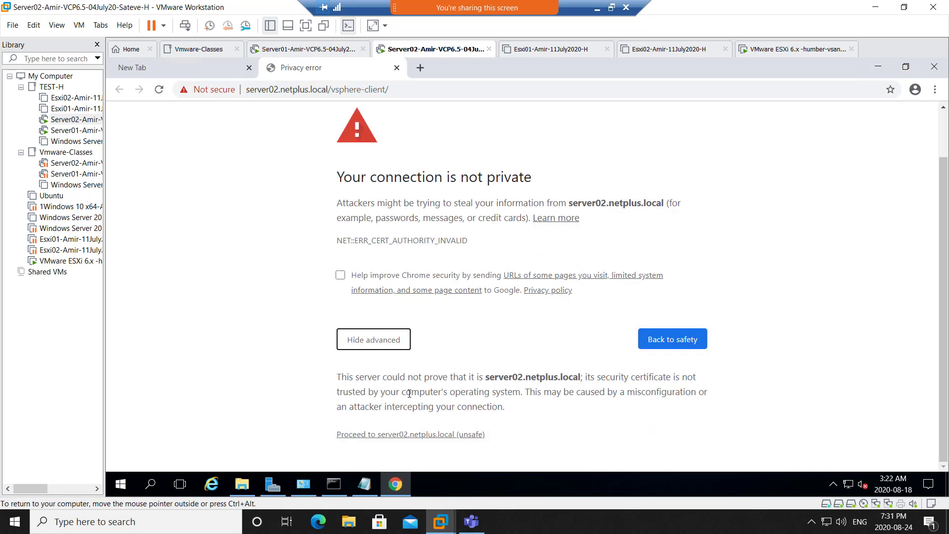
pyautogui.click(417, 435)
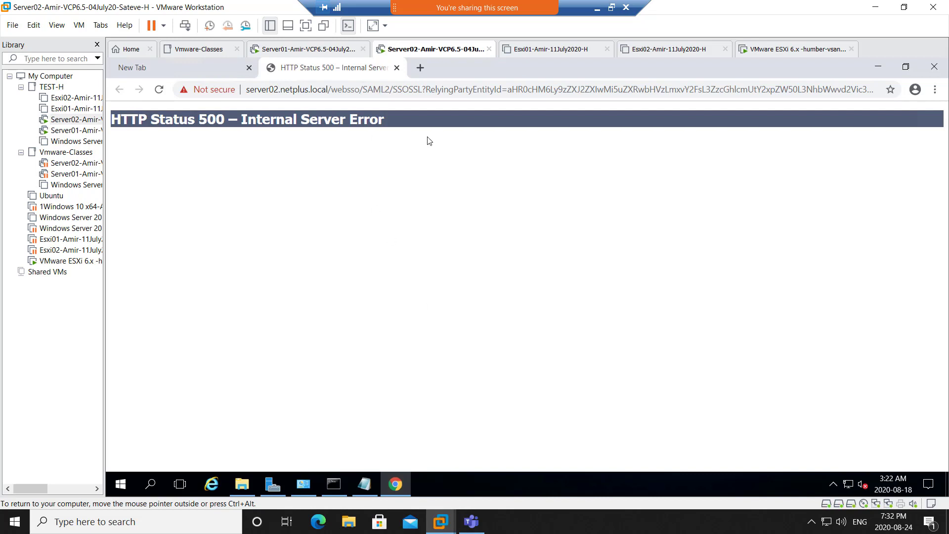
# - Restart the Server02 Windows guest, confirming the reason and forcing it despite open apps
pyautogui.rightClick(120, 484)
pyautogui.moveTo(223, 451)
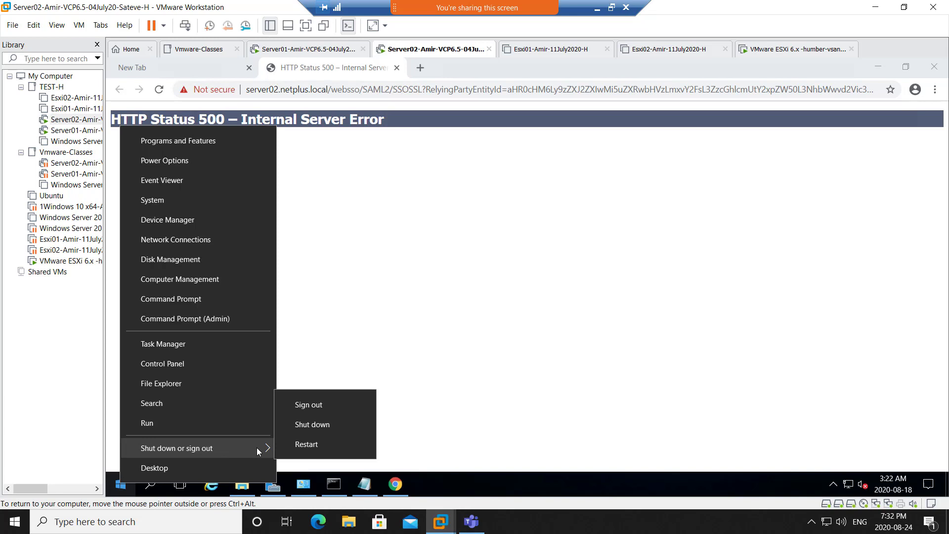
pyautogui.click(338, 444)
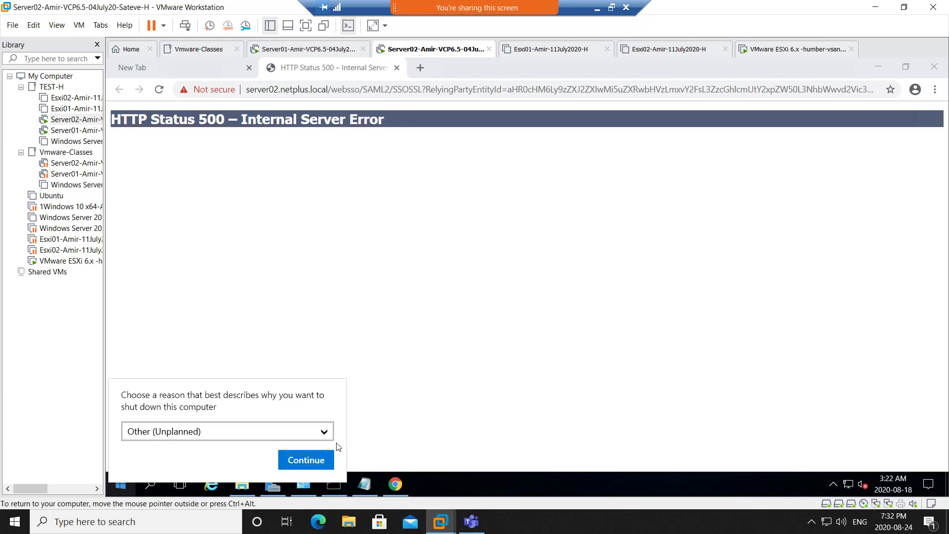
pyautogui.click(318, 458)
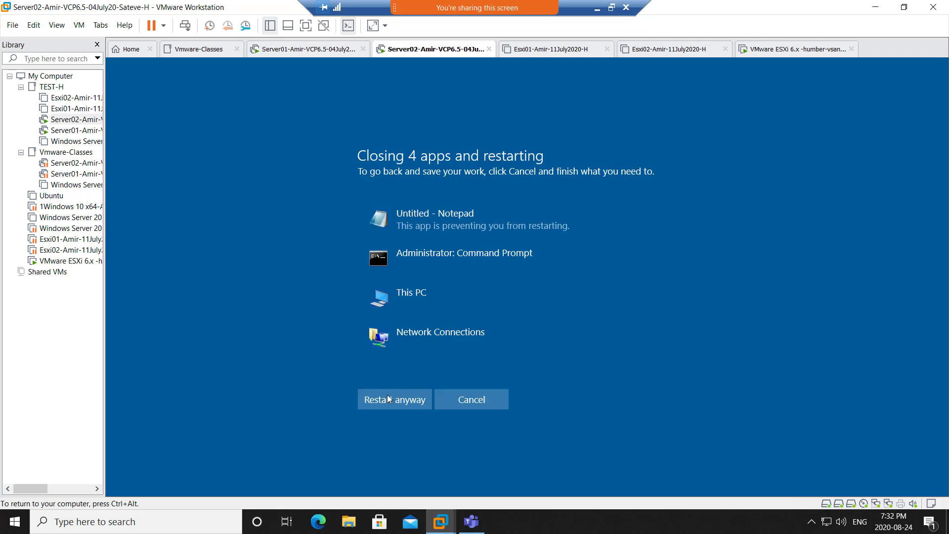
pyautogui.click(385, 396)
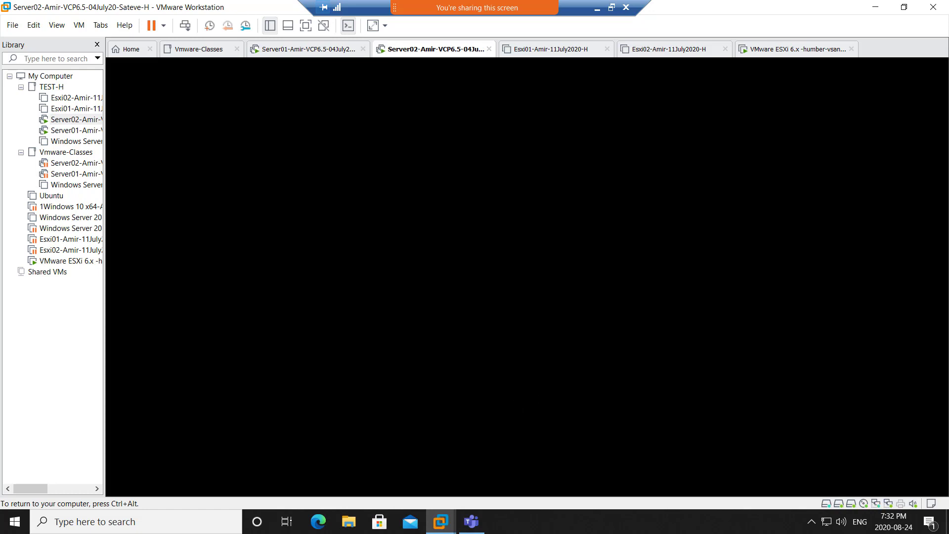
# - Sign back in to Server02 with the account password after the reboot
pyautogui.hotkey('ctrl', 'alt')
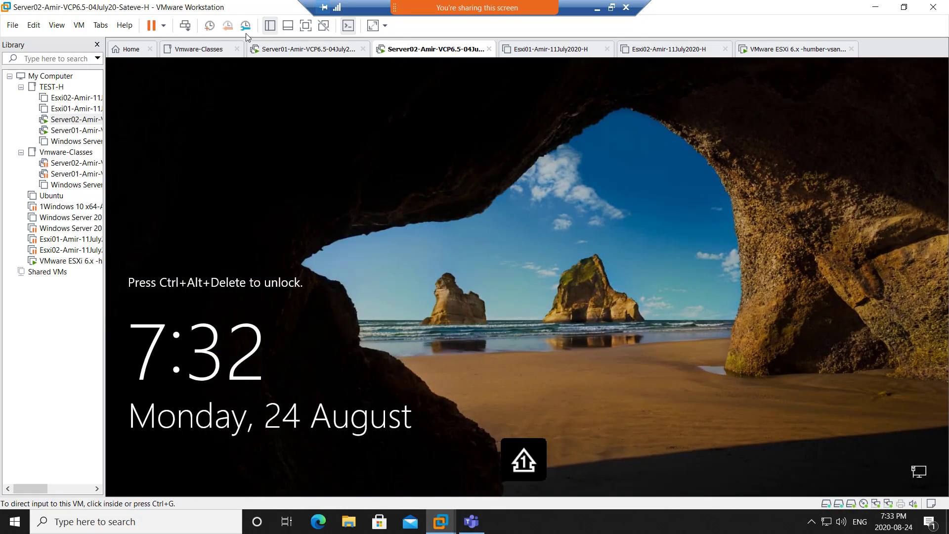
pyautogui.click(186, 26)
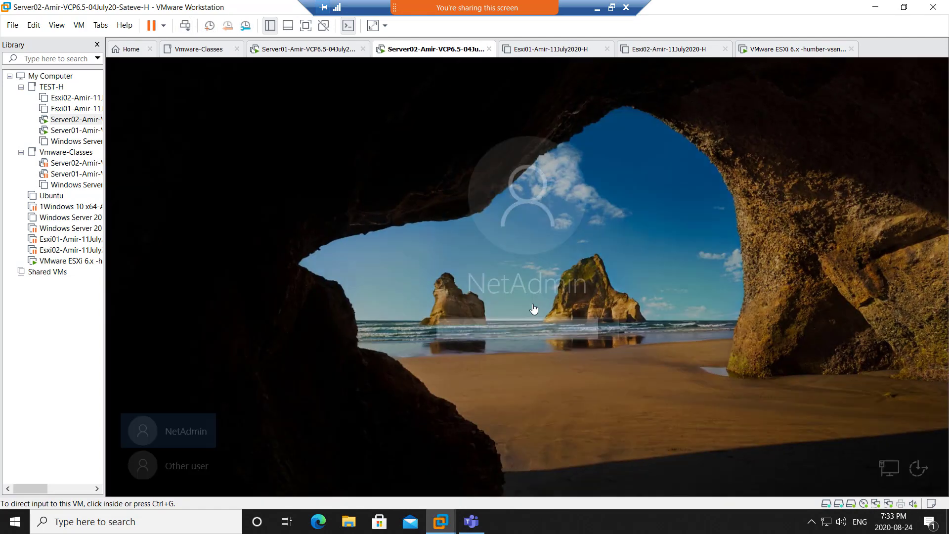
pyautogui.click(516, 326)
pyautogui.write('******')
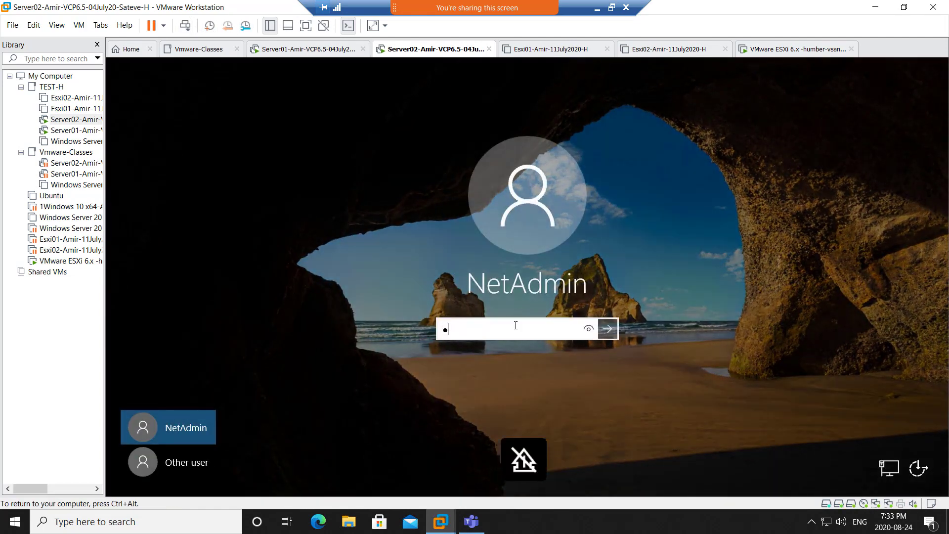
pyautogui.write('***')
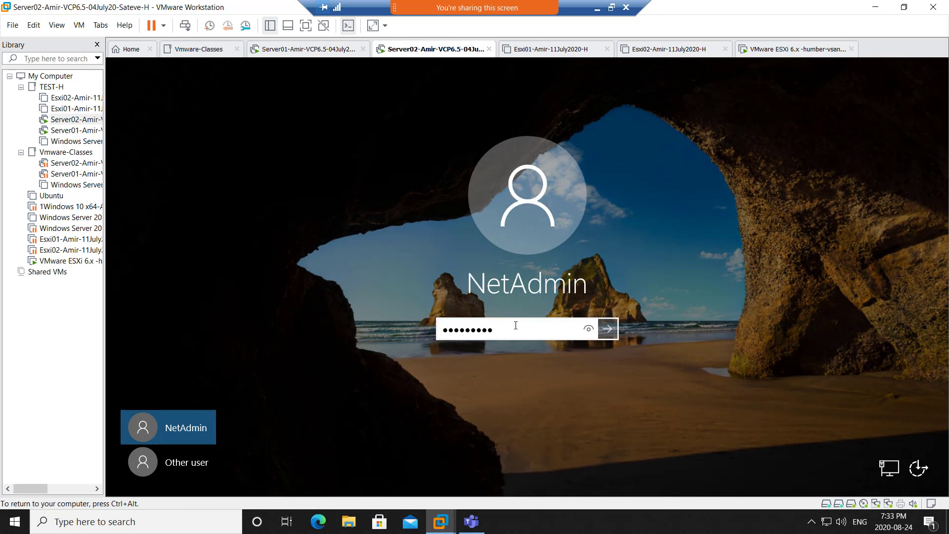
pyautogui.press('Return')
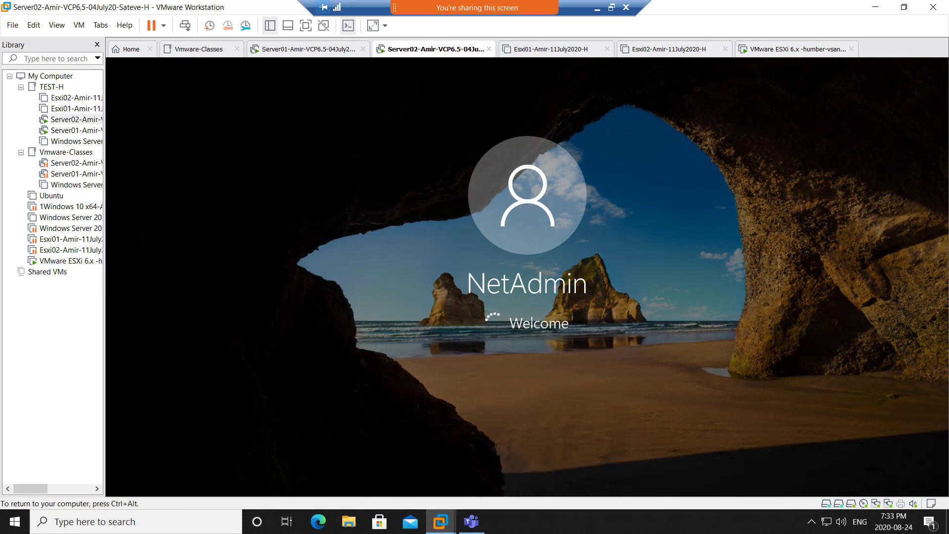
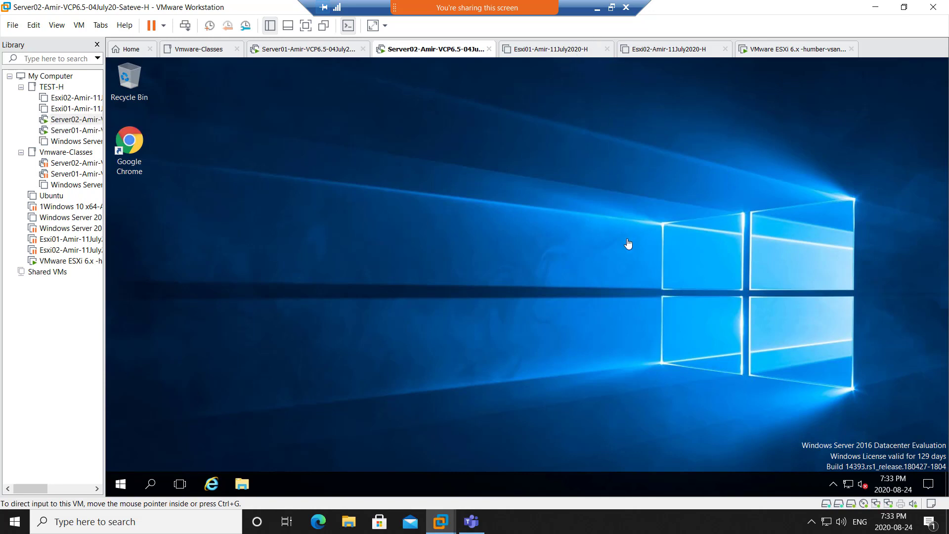
# - Restore the full-screen Server02 remote session to a window so the OneNote notes show behind it
pyautogui.click(611, 7)
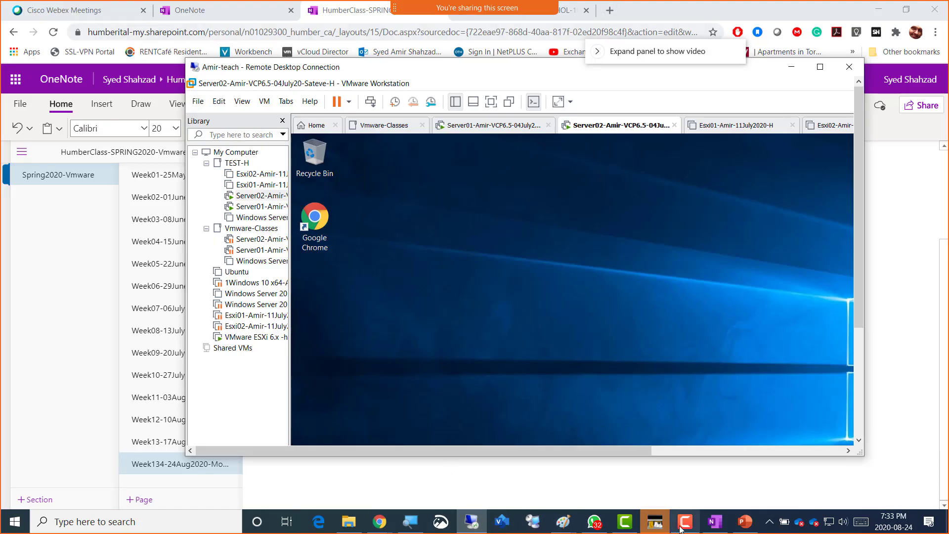
# - Add a bullet under the 6GB RAM line: 10-minute break while vCenter services start, resuming 7:44pm
pyautogui.moveTo(720, 526)
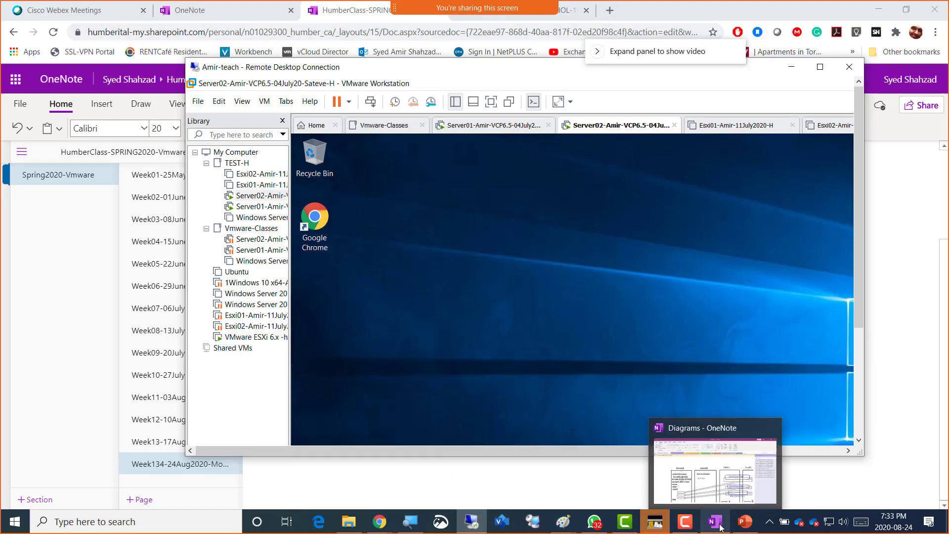
pyautogui.click(379, 522)
pyautogui.click(637, 439)
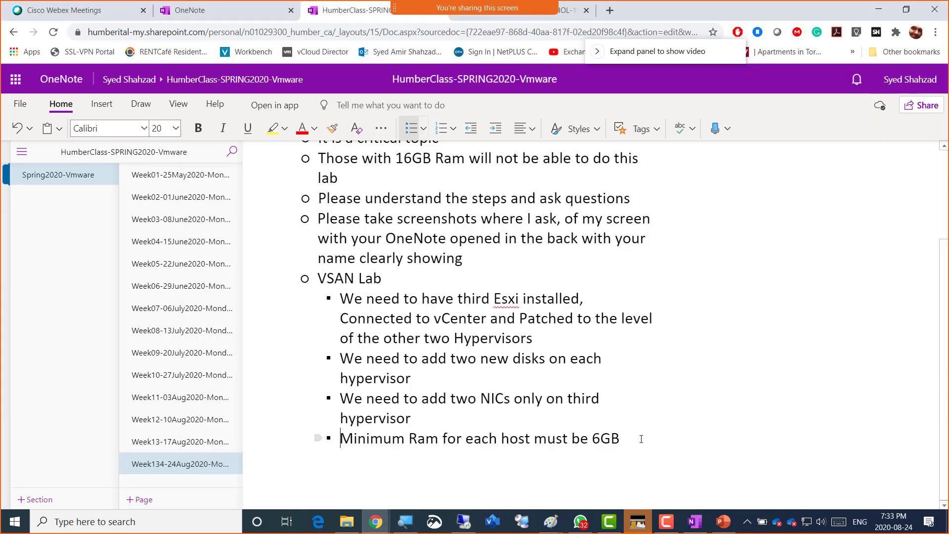
pyautogui.press('Return')
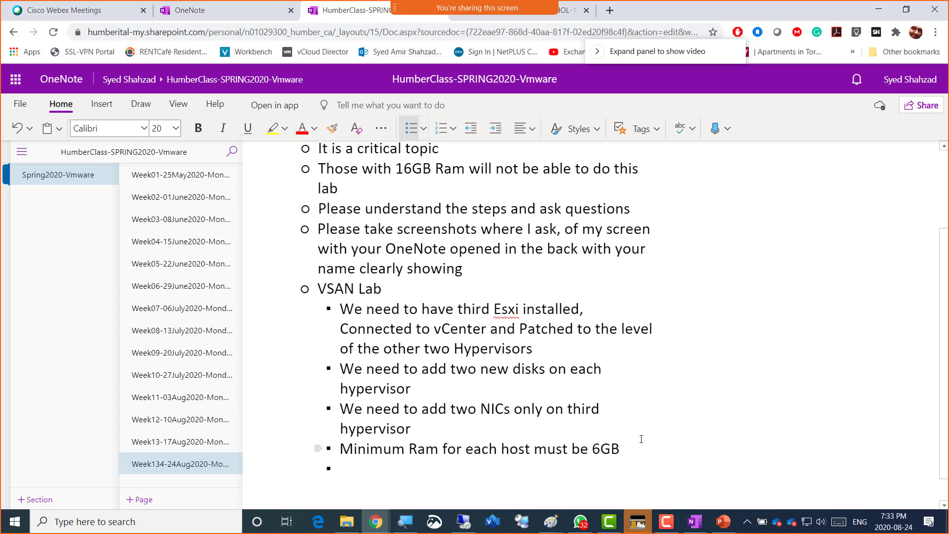
pyautogui.write('---10 minu')
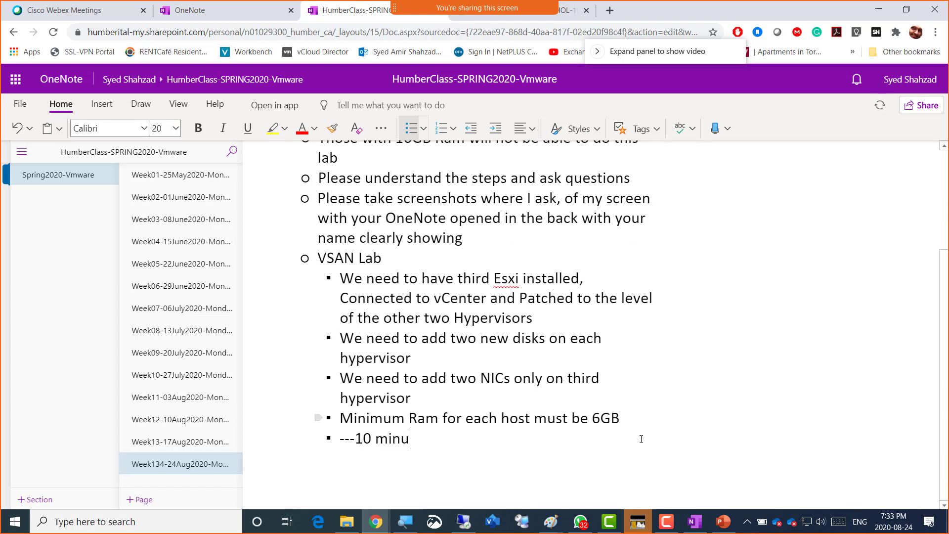
pyautogui.write('te vcneter services going up ')
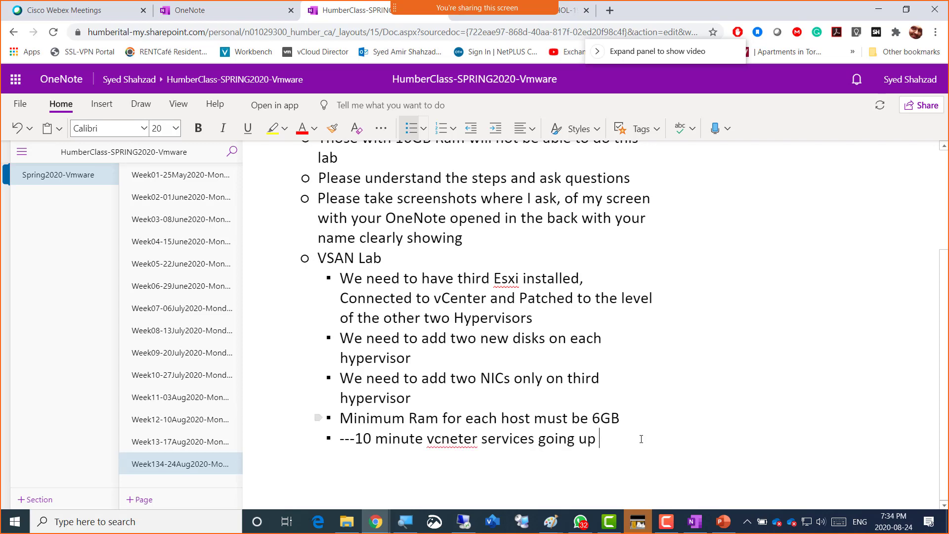
pyautogui.write(' BREAK ----')
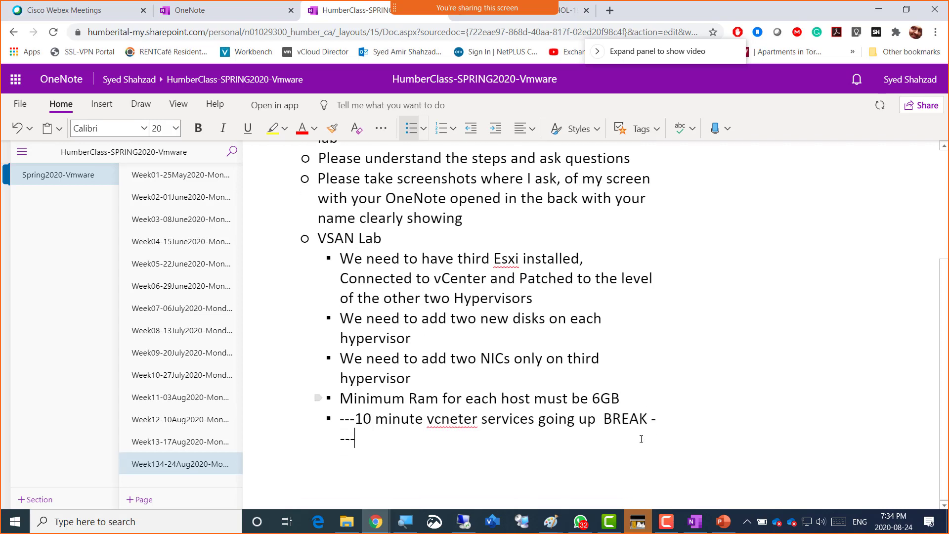
pyautogui.write('class resumes')
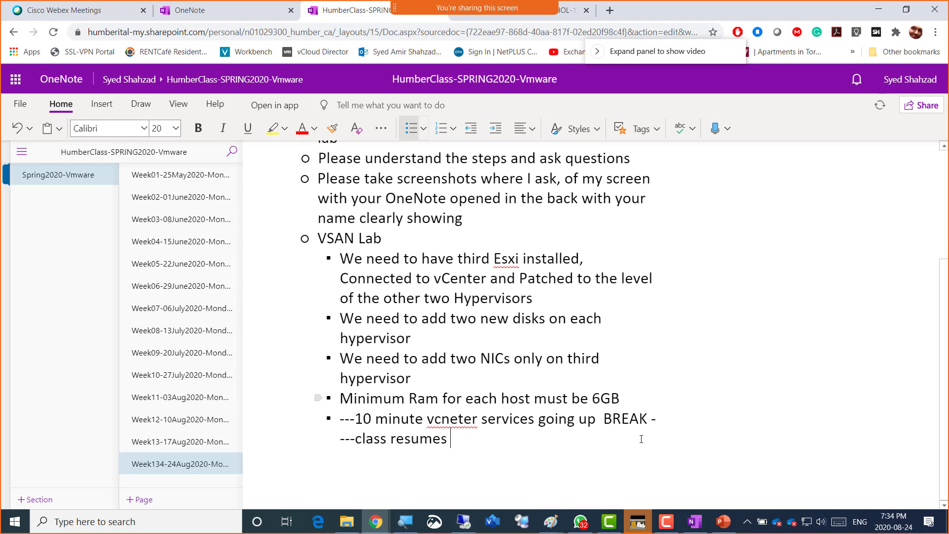
pyautogui.write(' 7:44pm...')
# - Mute the microphone for the break
pyautogui.hotkey('ctrl', 'm')
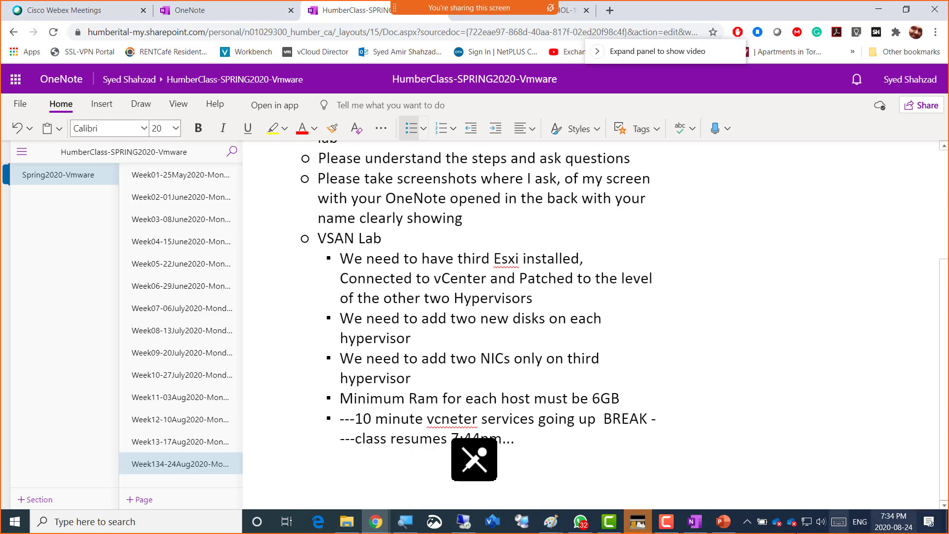
pyautogui.click(672, 525)
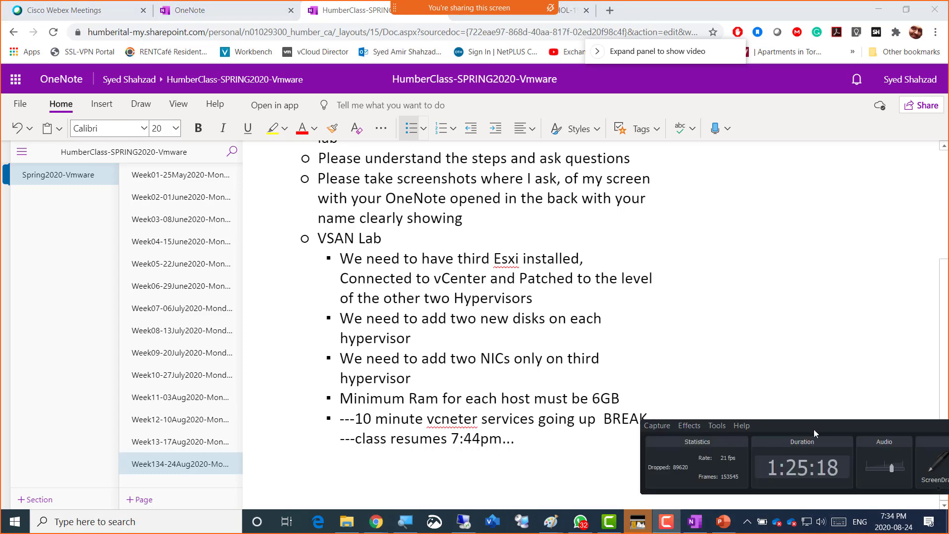
pyautogui.moveTo(815, 426); pyautogui.dragTo(660, 209)
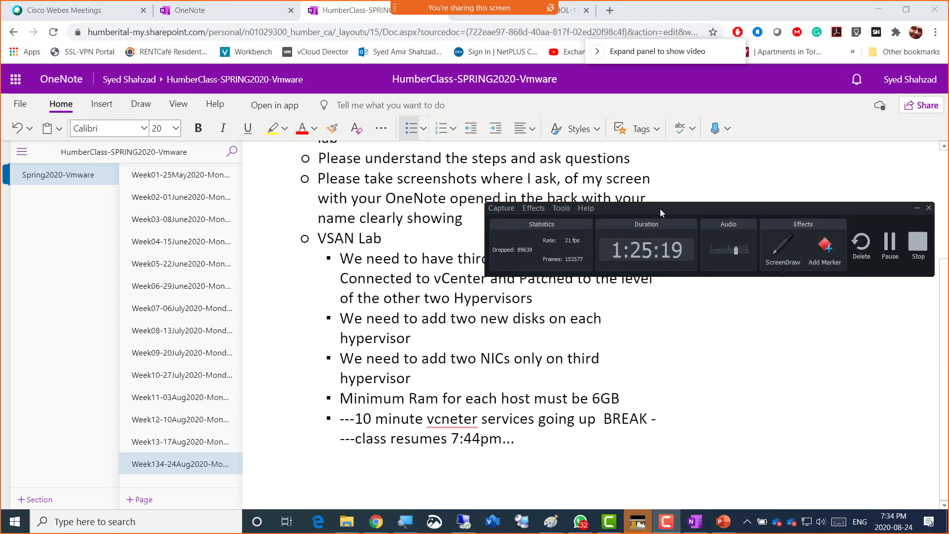
pyautogui.click(889, 242)
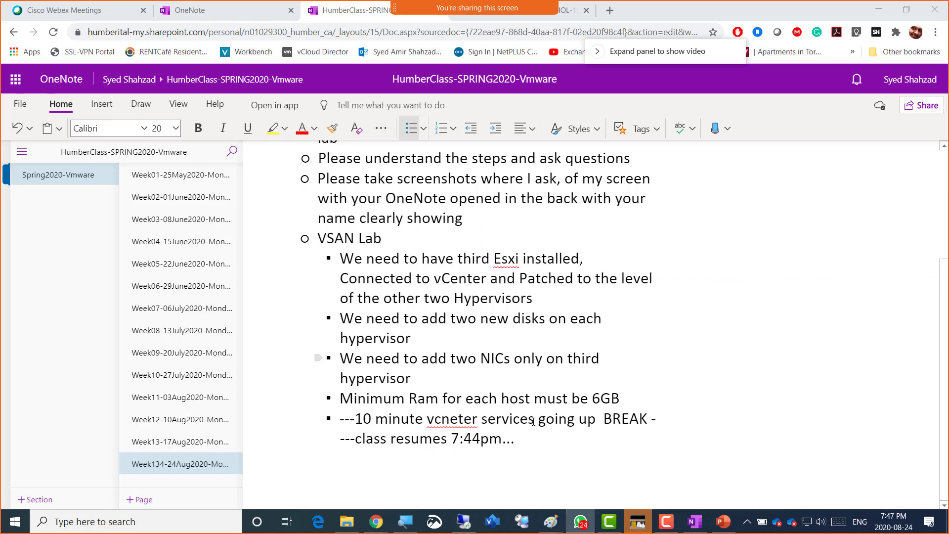
# - Maximize the Server02 remote session again, hide Server Manager, and launch Google Chrome
pyautogui.click(463, 523)
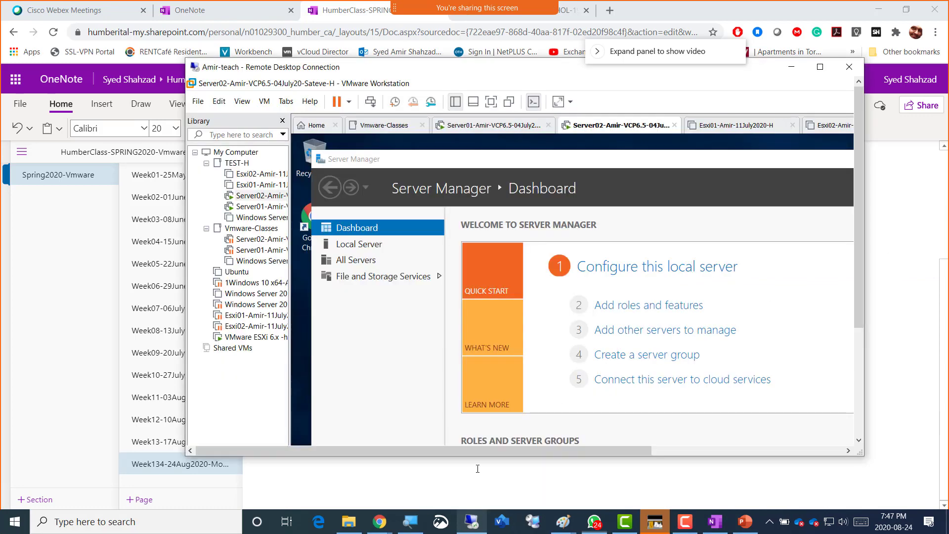
pyautogui.doubleClick(758, 73)
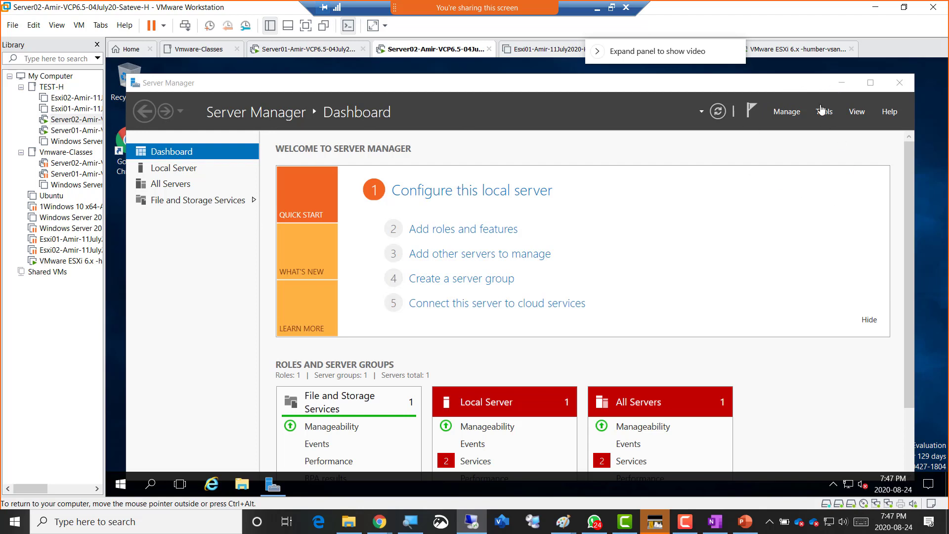
pyautogui.click(837, 89)
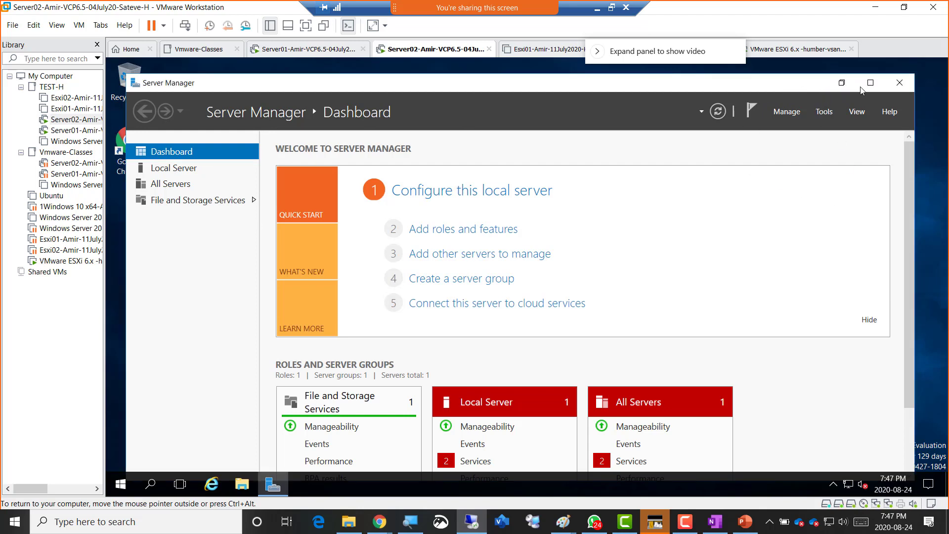
pyautogui.press('super+d')
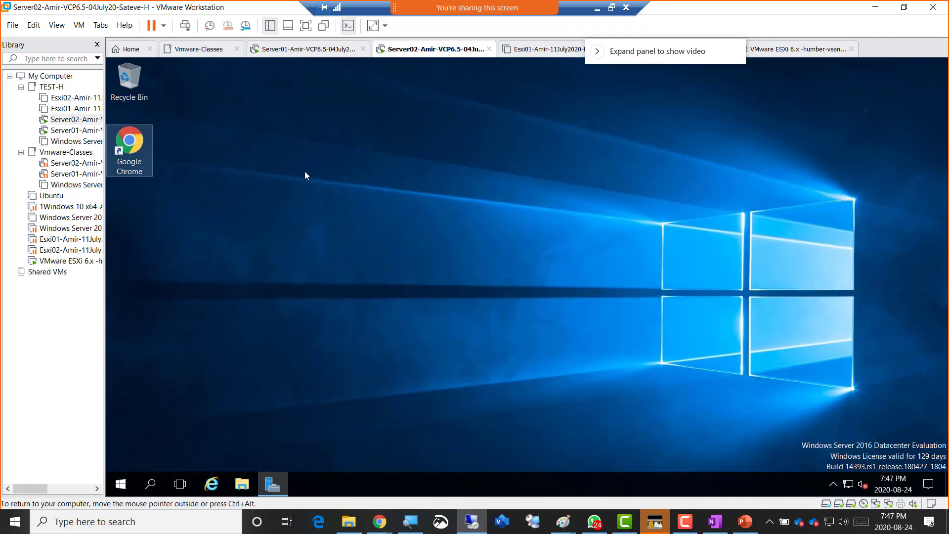
pyautogui.press('Return')
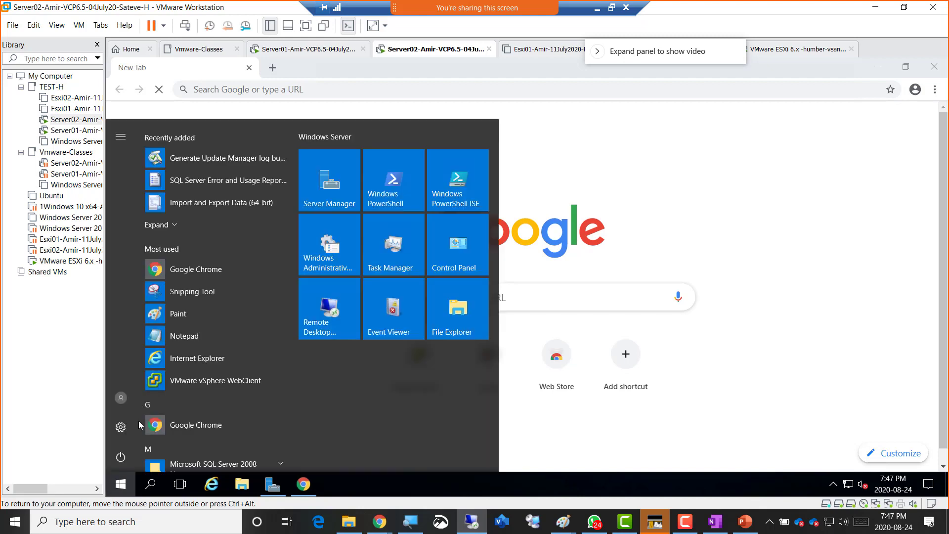
# - Launch the VMware vSphere WebClient shortcut to load the SSO login at server02.netplus.local/vsphere-client
pyautogui.click(209, 381)
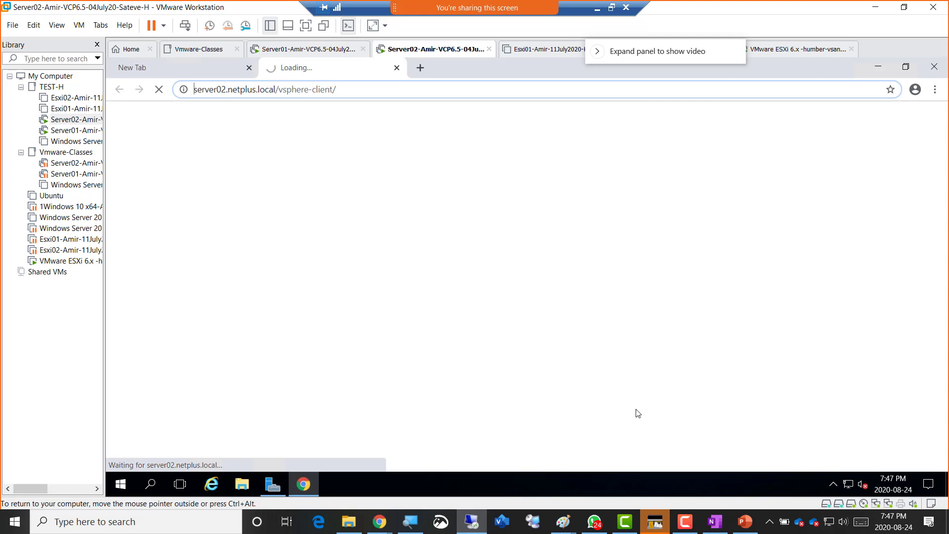
pyautogui.click(680, 524)
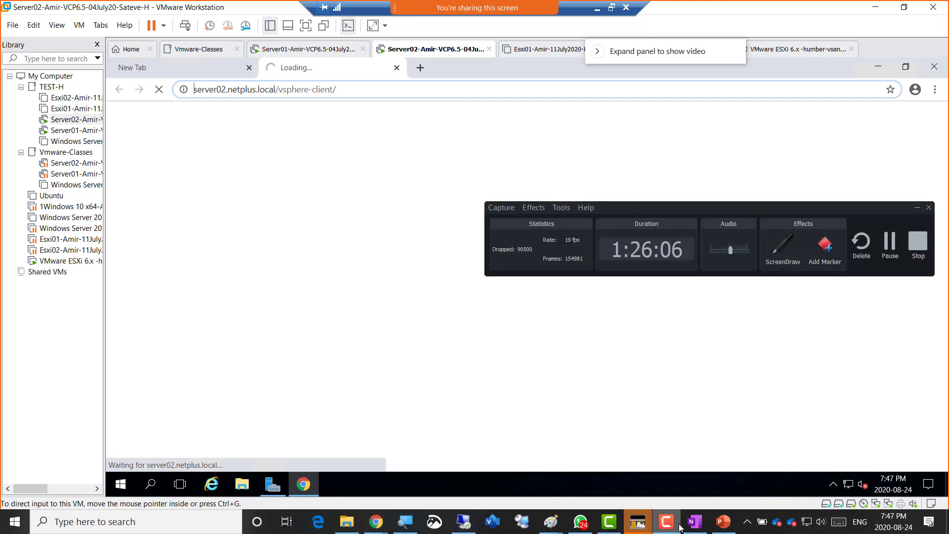
pyautogui.click(680, 527)
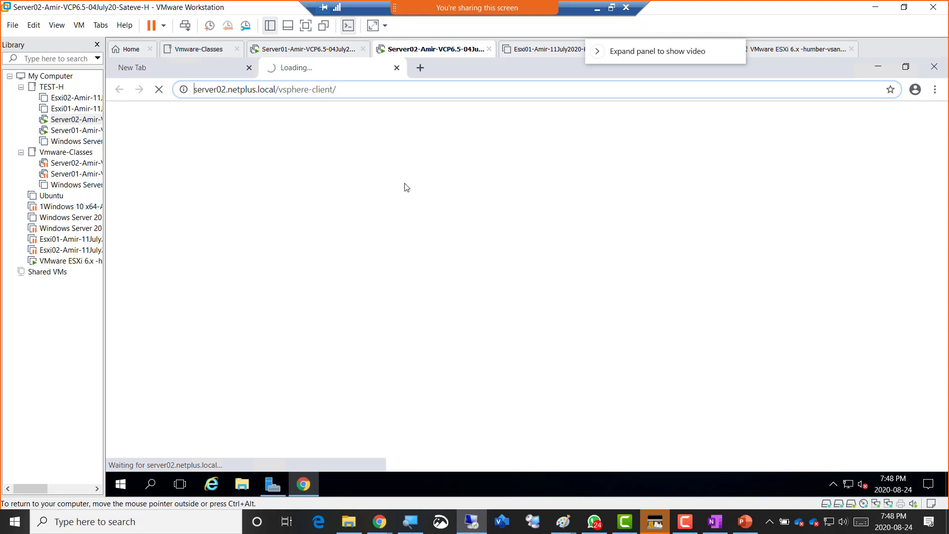
pyautogui.moveTo(647, 55); pyautogui.dragTo(836, 95)
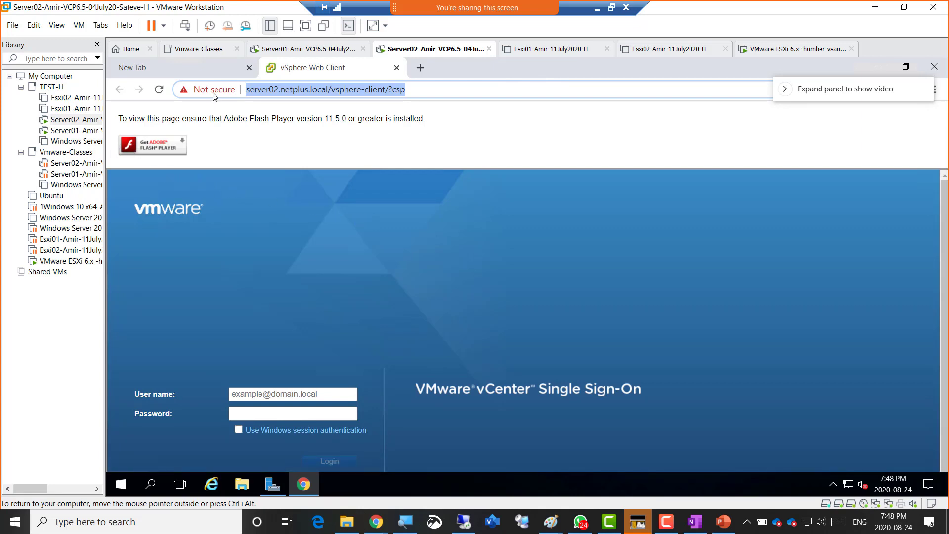
# - Set Flash to Allow in Chrome's site settings for server02.netplus.local, then return to the Web Client tab
pyautogui.click(215, 90)
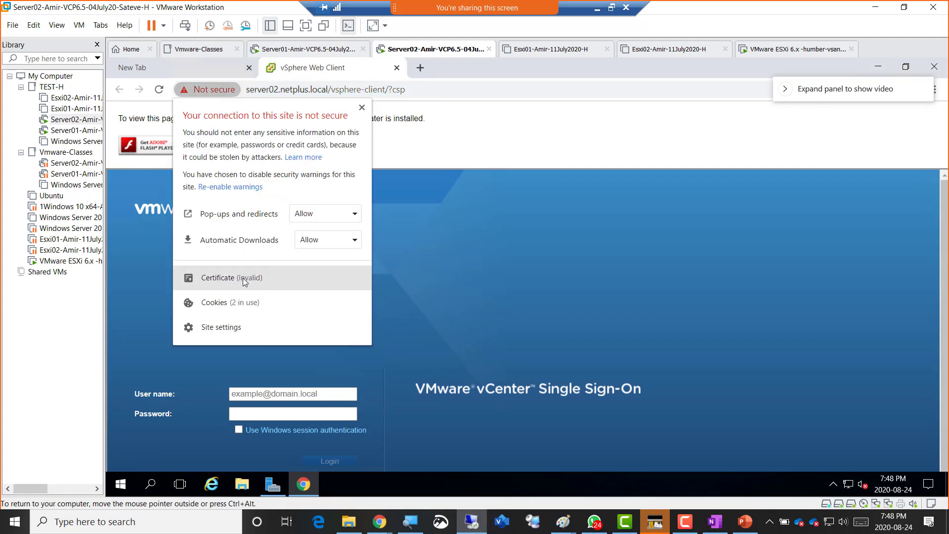
pyautogui.click(237, 329)
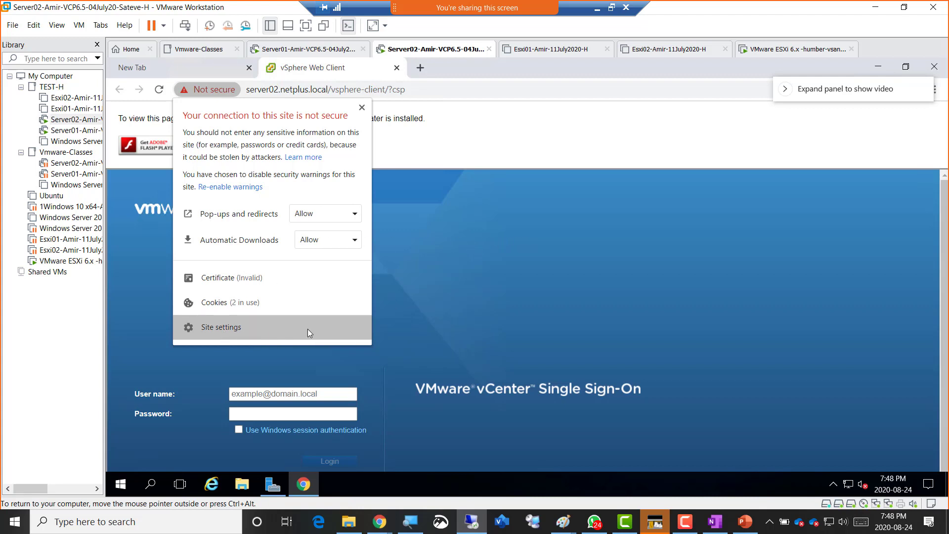
pyautogui.click(229, 334)
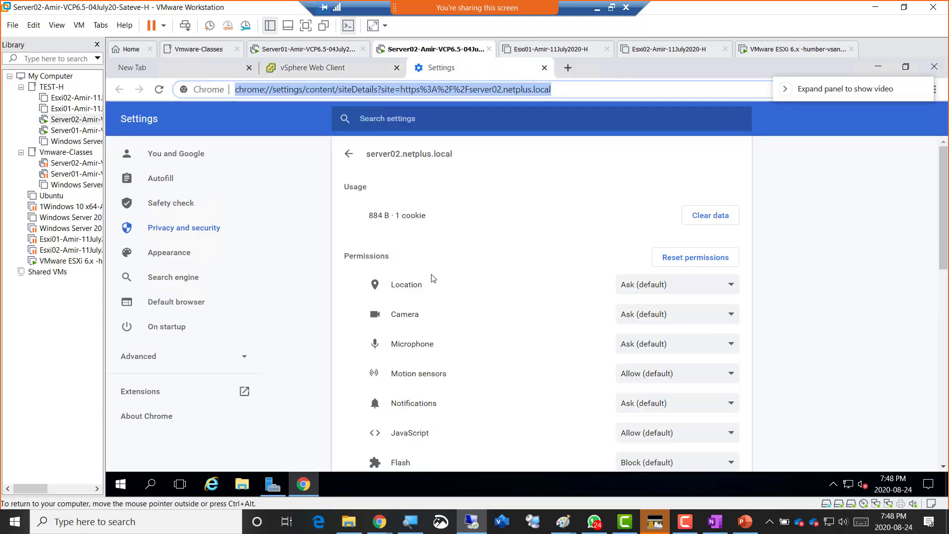
pyautogui.scroll(-2, 531, 345)
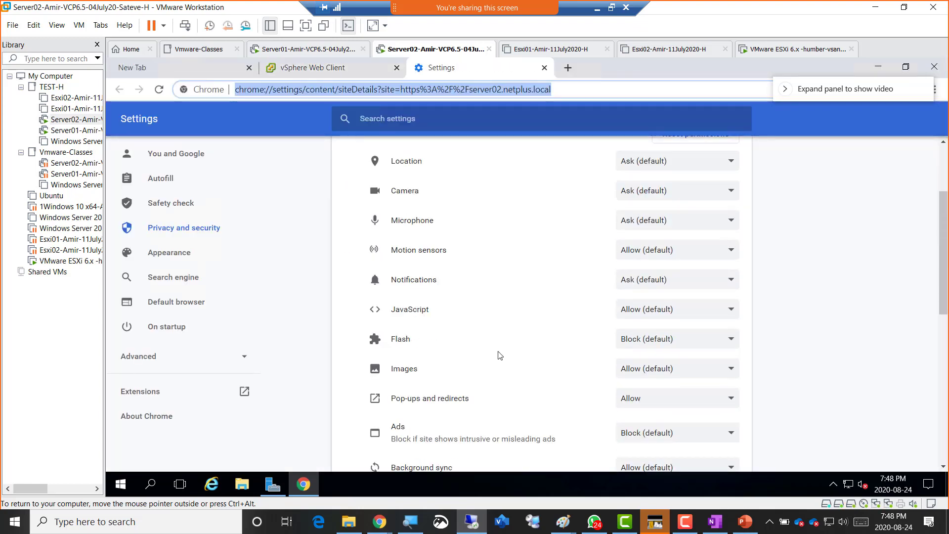
pyautogui.click(625, 343)
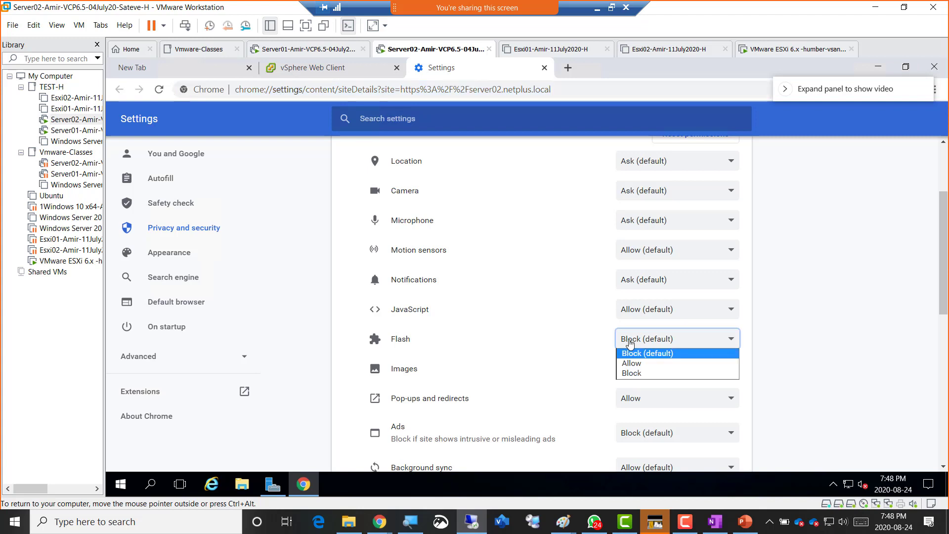
pyautogui.click(638, 364)
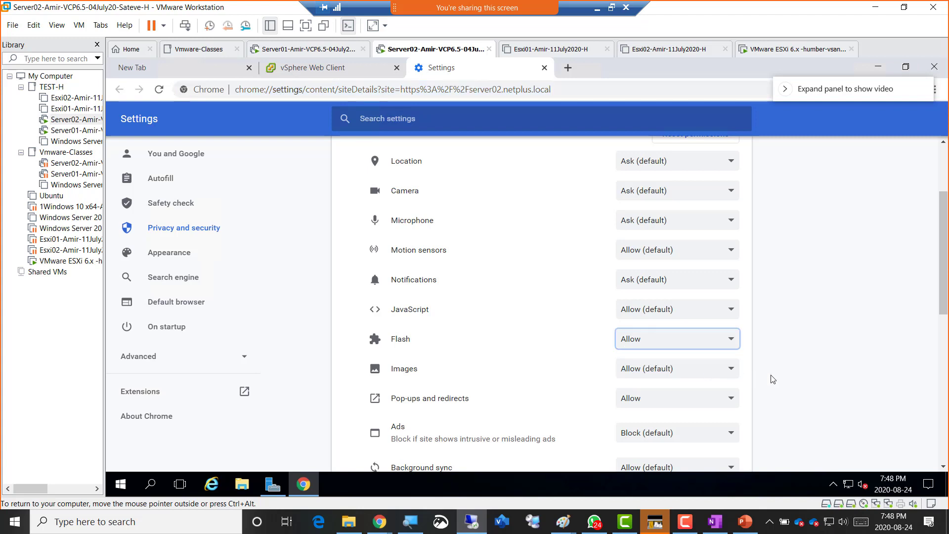
pyautogui.click(801, 379)
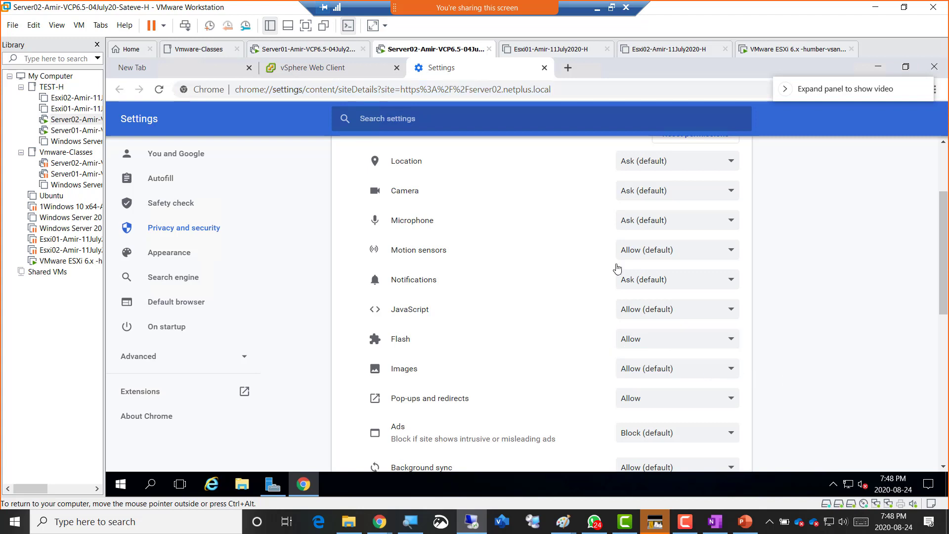
pyautogui.click(297, 72)
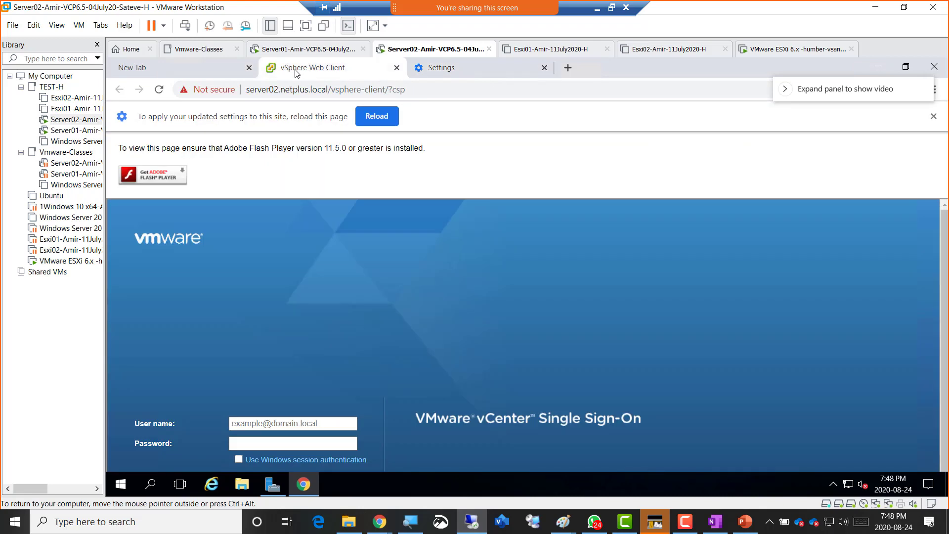
# - Reload the vSphere Web Client and sign in with the saved administrator user name and password
pyautogui.click(371, 121)
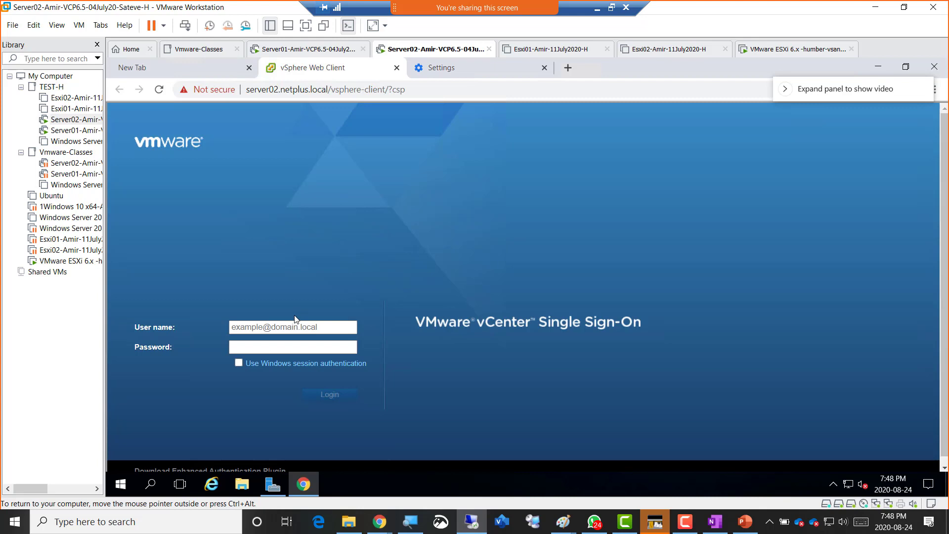
pyautogui.click(295, 322)
pyautogui.click(291, 348)
pyautogui.click(291, 348)
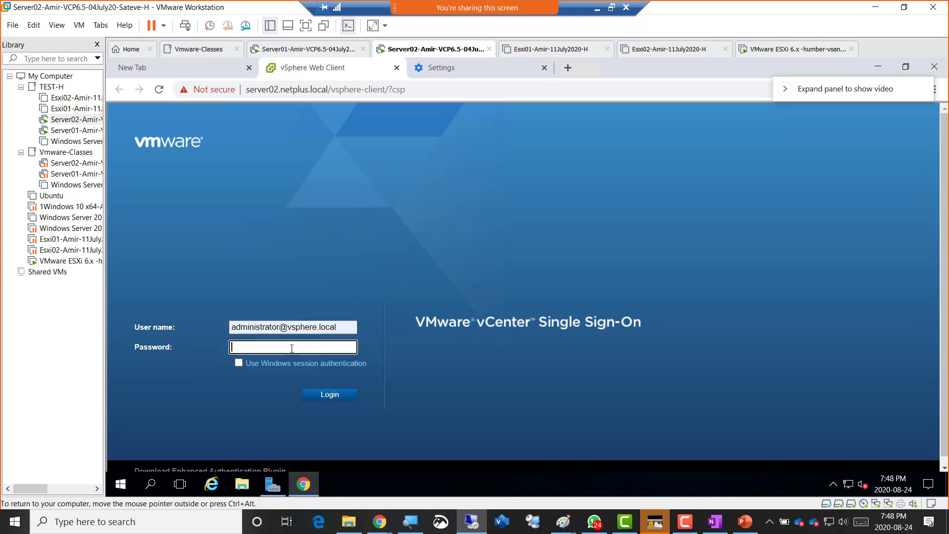
pyautogui.write('••••••••••••')
pyautogui.press('Return')
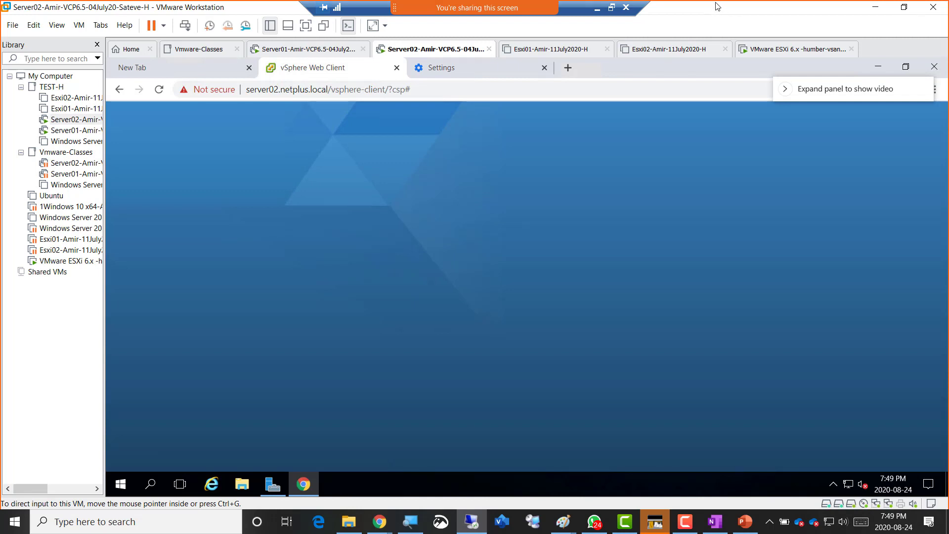
# - Bring the vSAN diagram in Paint to the front
pyautogui.hotkey('alt', 'Tab')
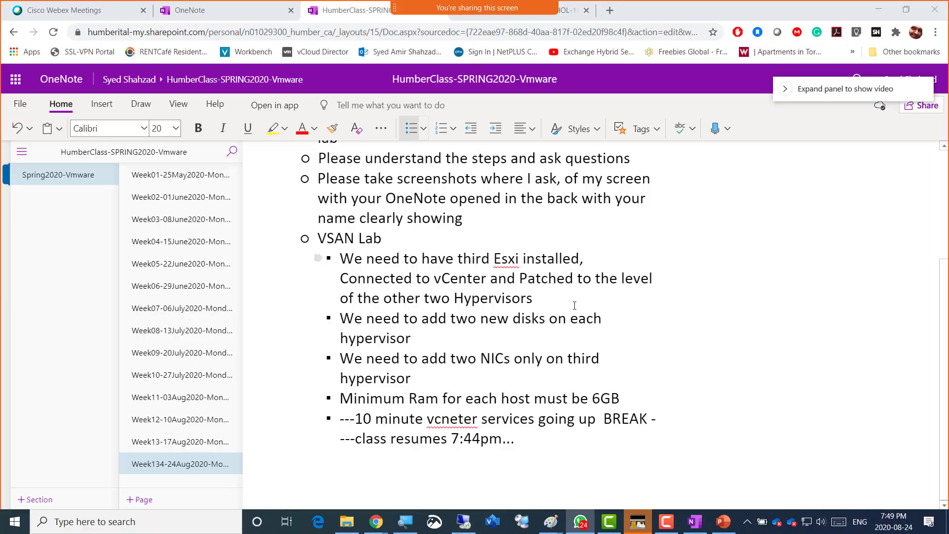
pyautogui.moveTo(551, 521)
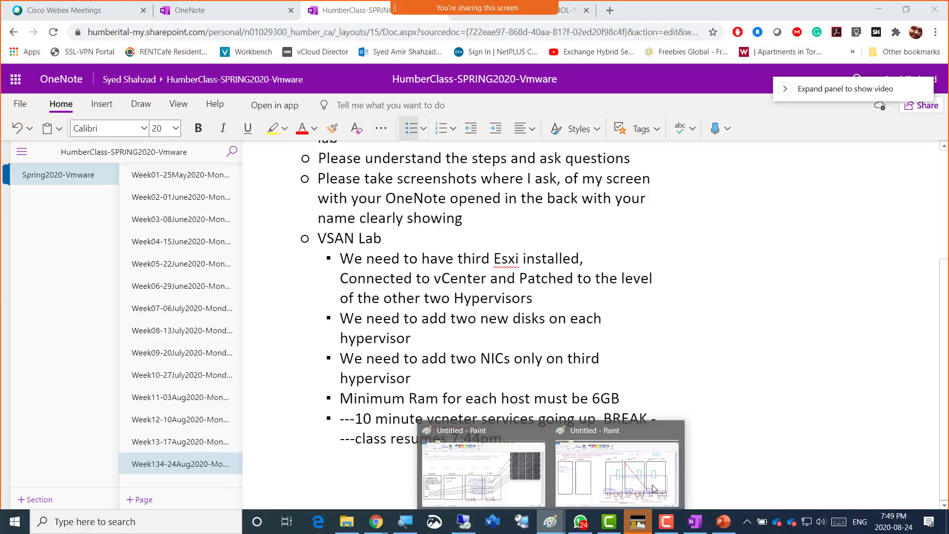
pyautogui.click(644, 478)
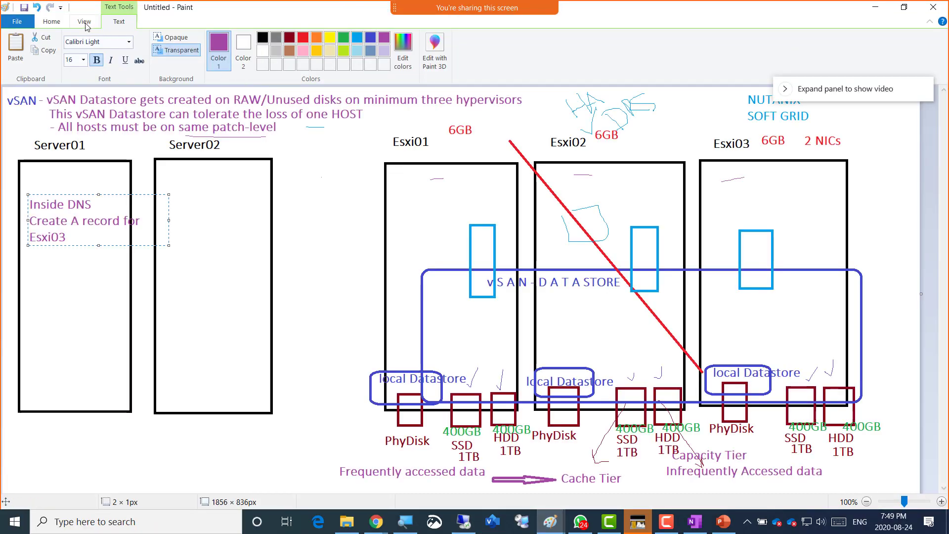
# - Commit the 'Inside DNS Create A record for Esxi03' note, return to the Pencil tool, and switch windows
pyautogui.click(52, 21)
pyautogui.click(140, 42)
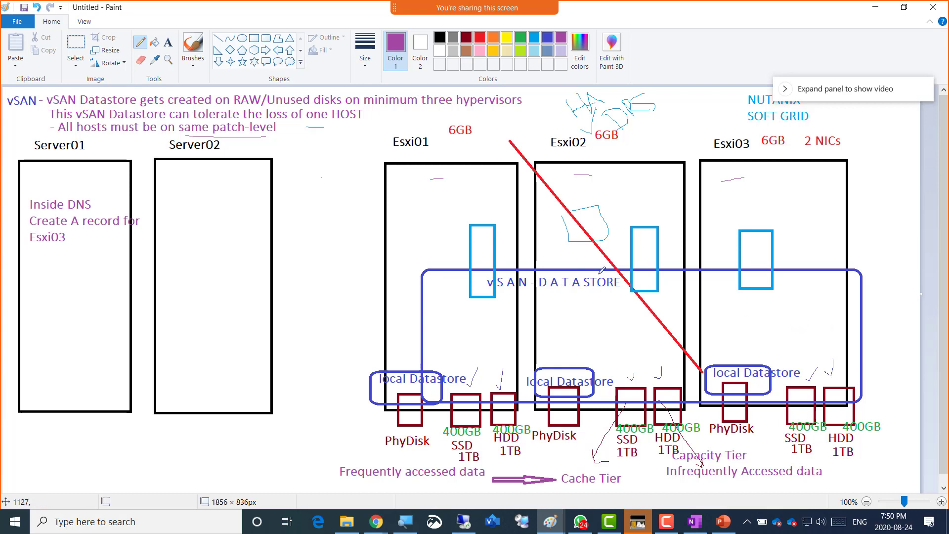
pyautogui.hotkey('alt', 'Tab')
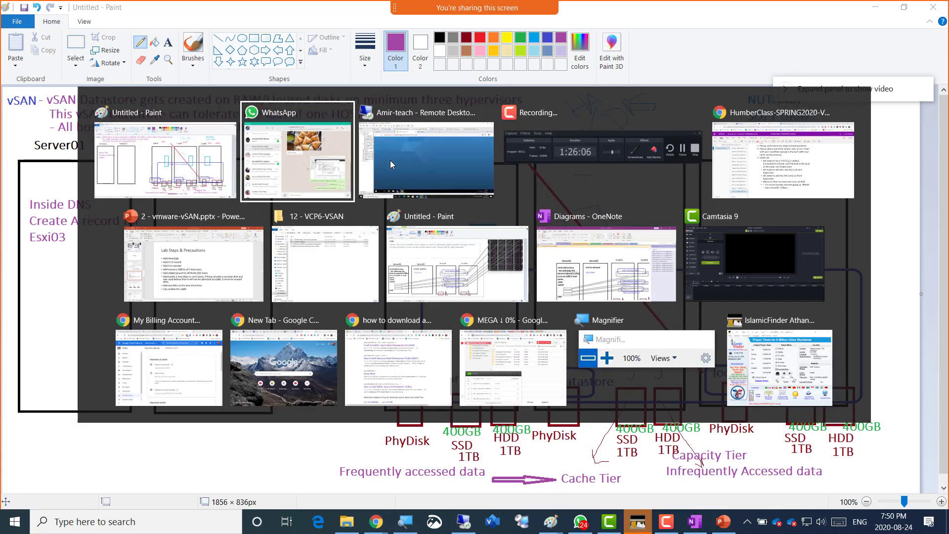
# - Add a new 400 GB SCSI hard disk, stored as a single file, to the humber-vsan ESXi VM
pyautogui.click(390, 160)
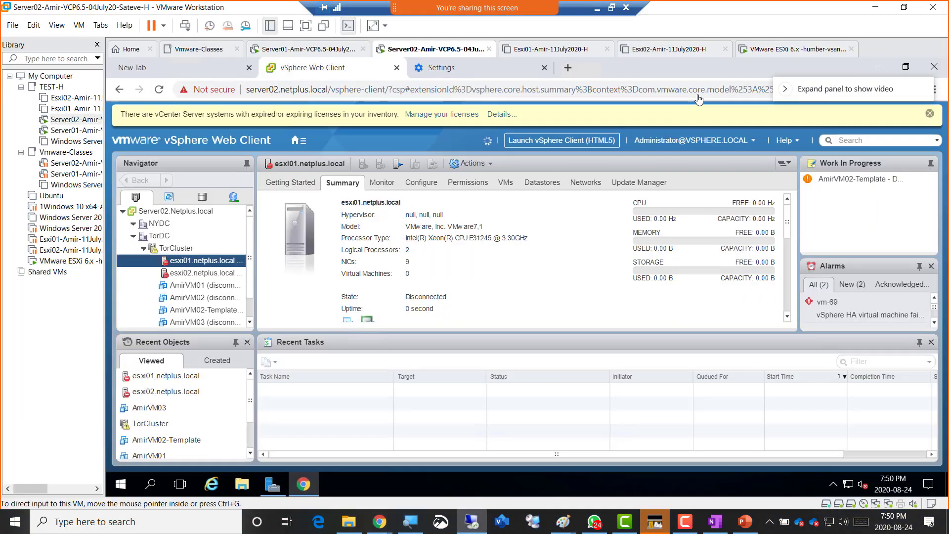
pyautogui.click(775, 49)
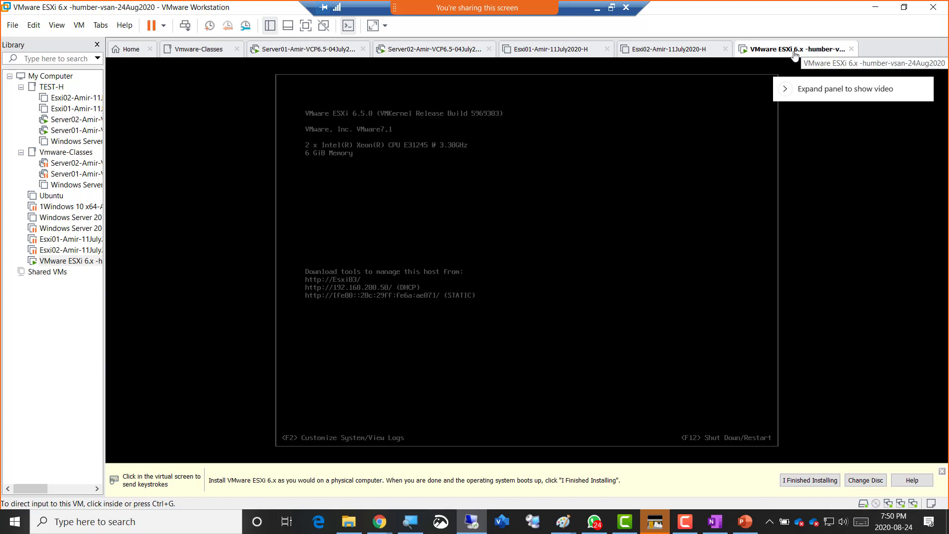
pyautogui.rightClick(794, 53)
pyautogui.click(851, 202)
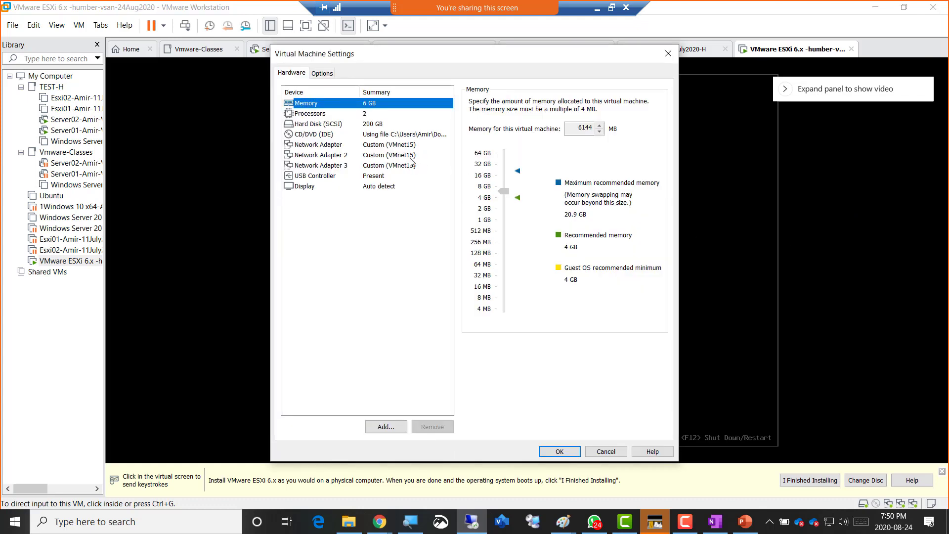
pyautogui.click(385, 428)
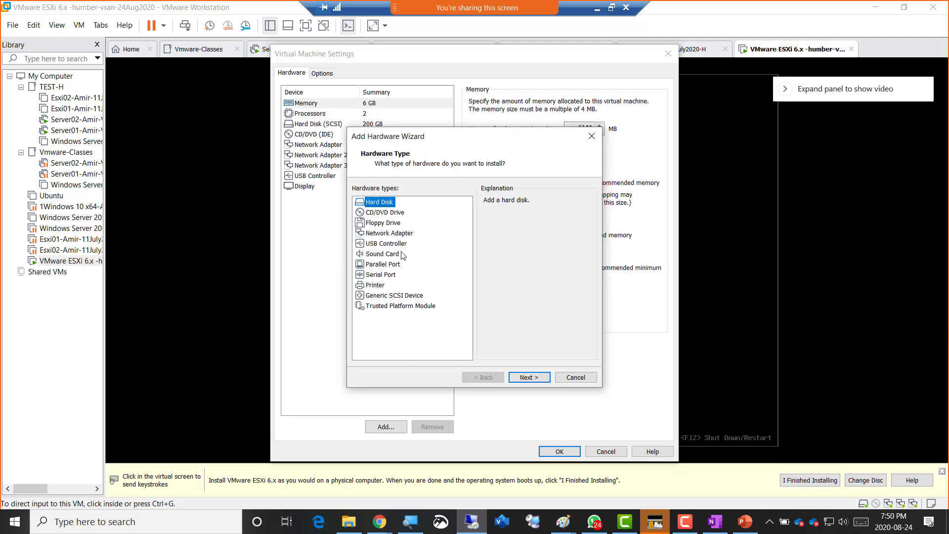
pyautogui.click(528, 377)
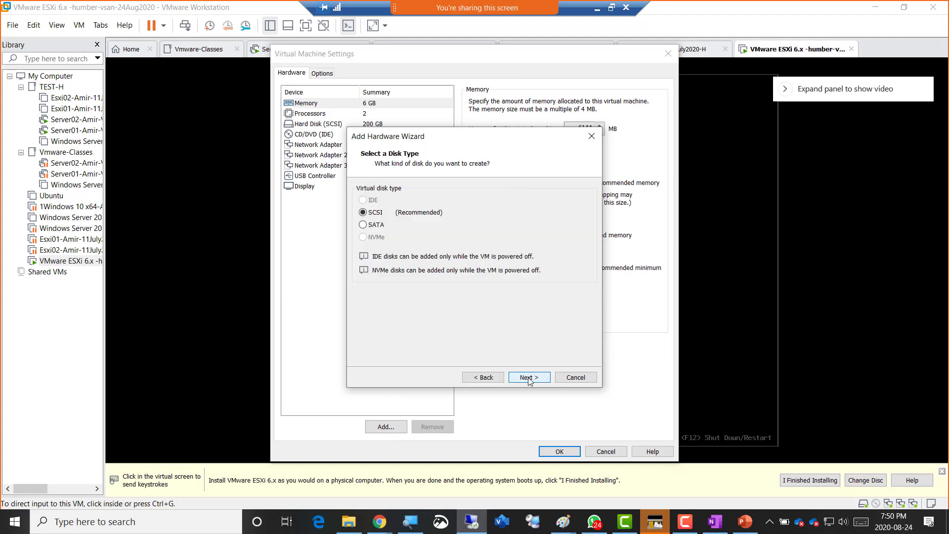
pyautogui.click(528, 378)
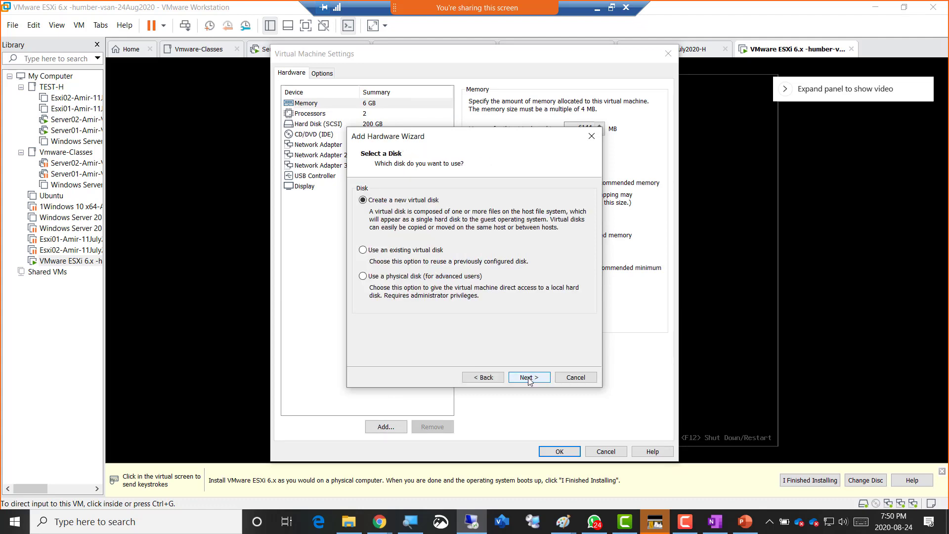
pyautogui.click(528, 378)
pyautogui.write('4')
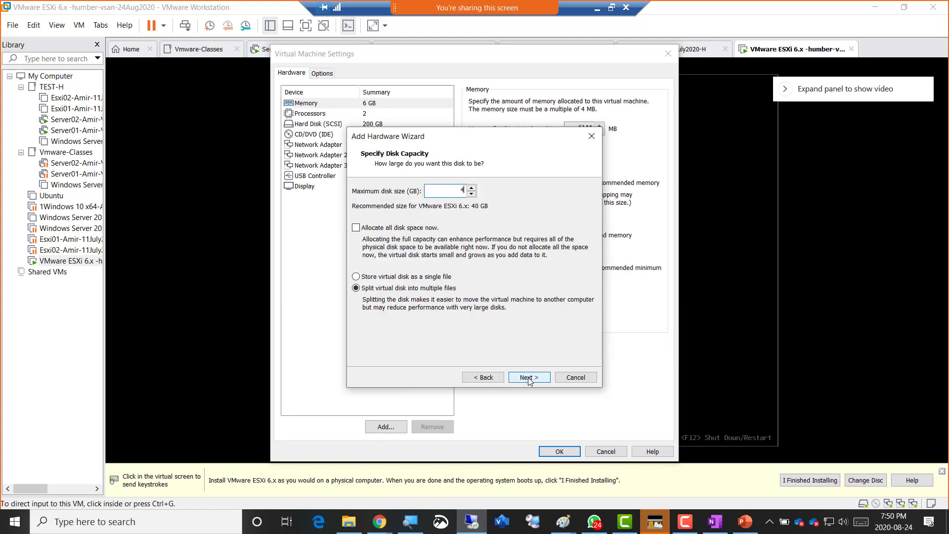
pyautogui.write('00')
pyautogui.click(435, 280)
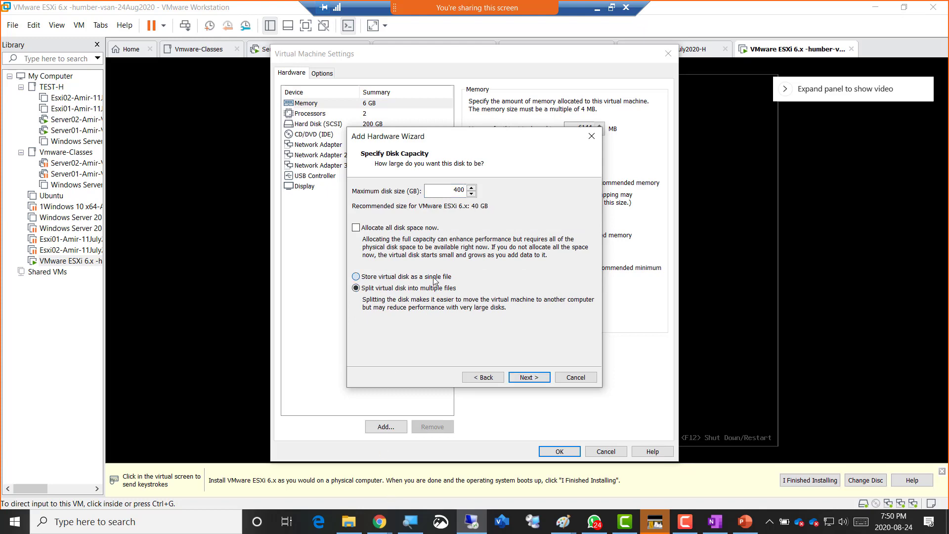
pyautogui.click(539, 378)
pyautogui.click(539, 379)
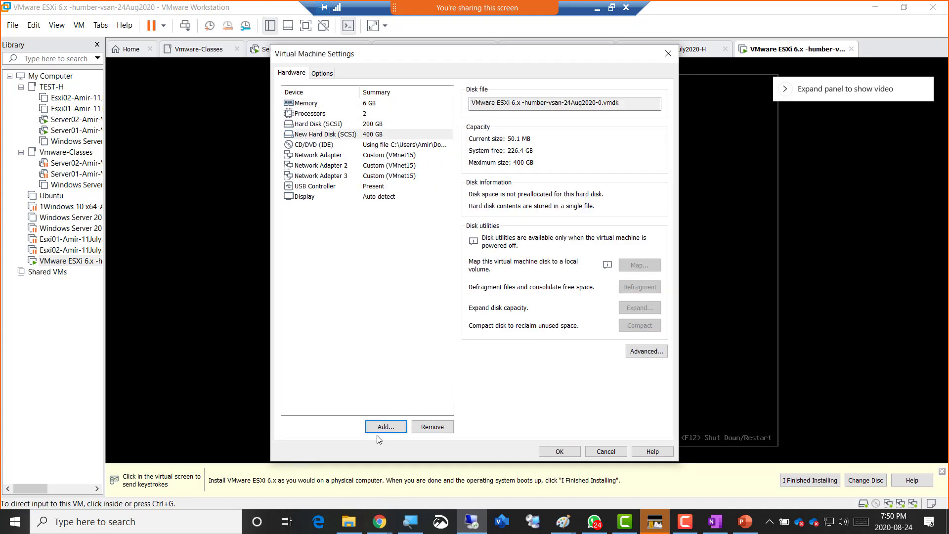
# - Add a second new 400 GB SCSI single-file hard disk to the same VM
pyautogui.click(385, 427)
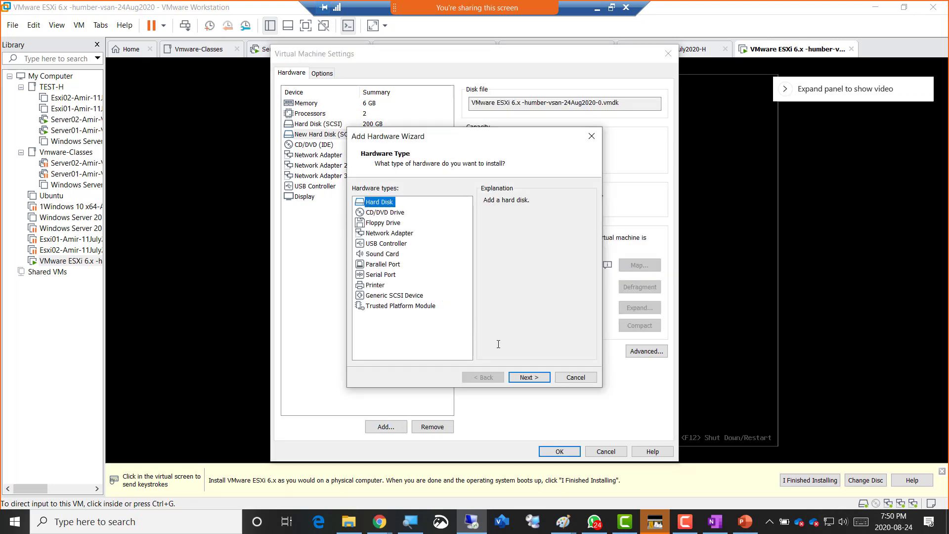
pyautogui.click(519, 377)
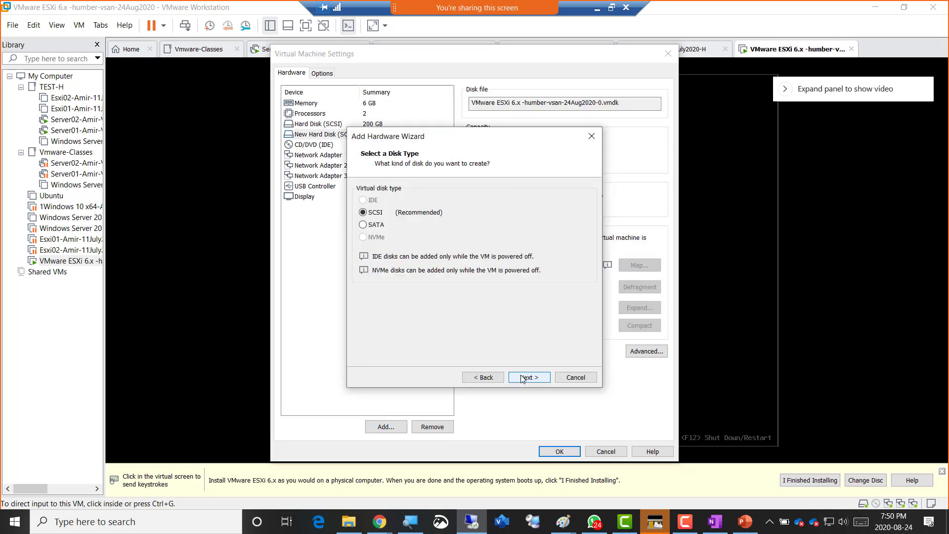
pyautogui.click(520, 377)
pyautogui.click(520, 378)
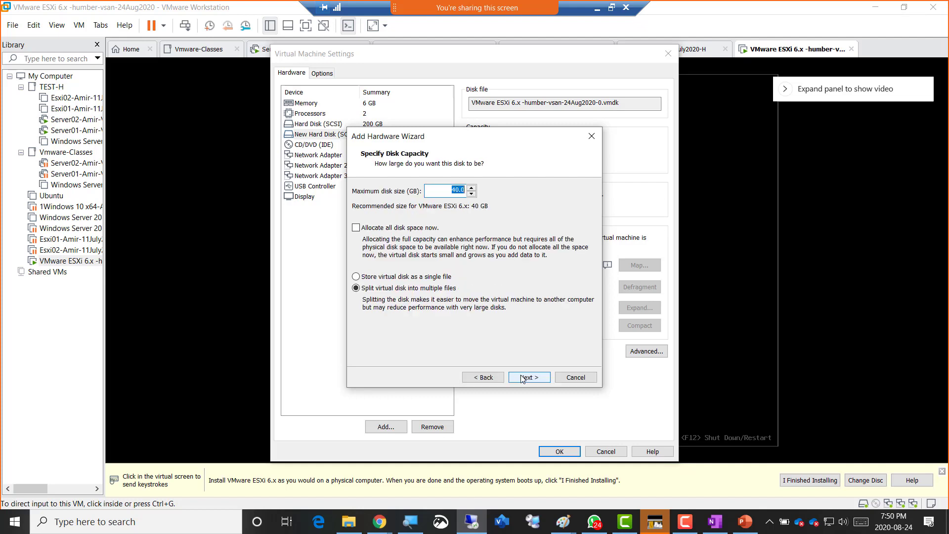
pyautogui.write('4')
pyautogui.click(436, 278)
pyautogui.click(529, 378)
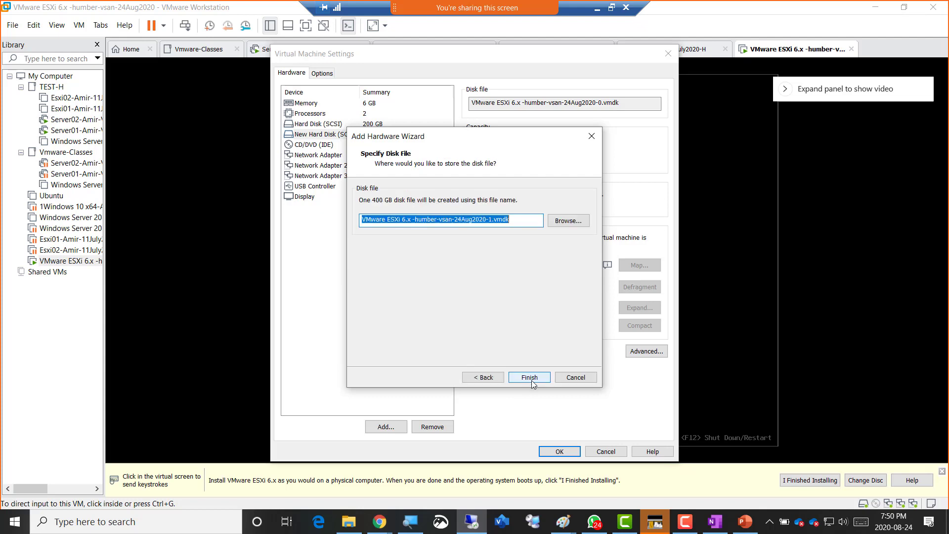
pyautogui.click(529, 377)
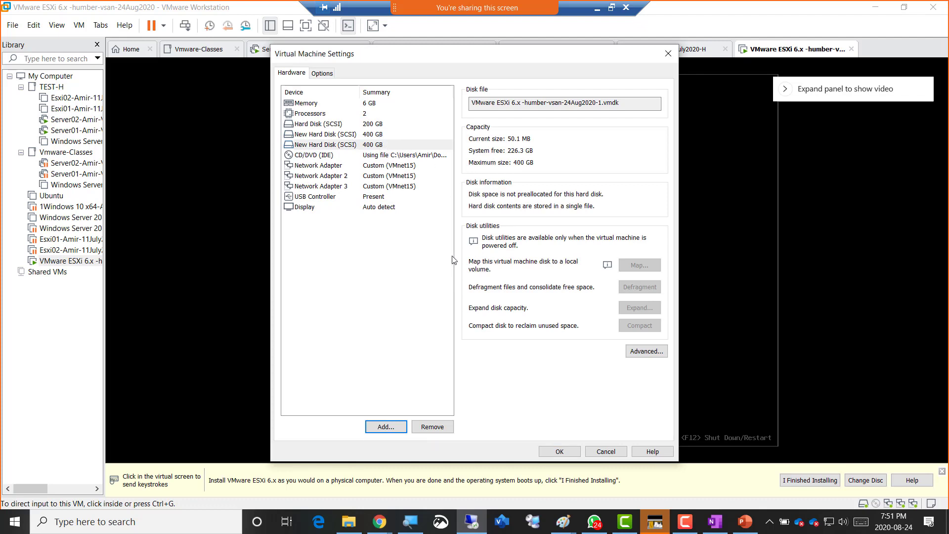
# - Save the VM settings and restart the humber-vsan ESXi guest via Power > Restart Guest
pyautogui.click(557, 452)
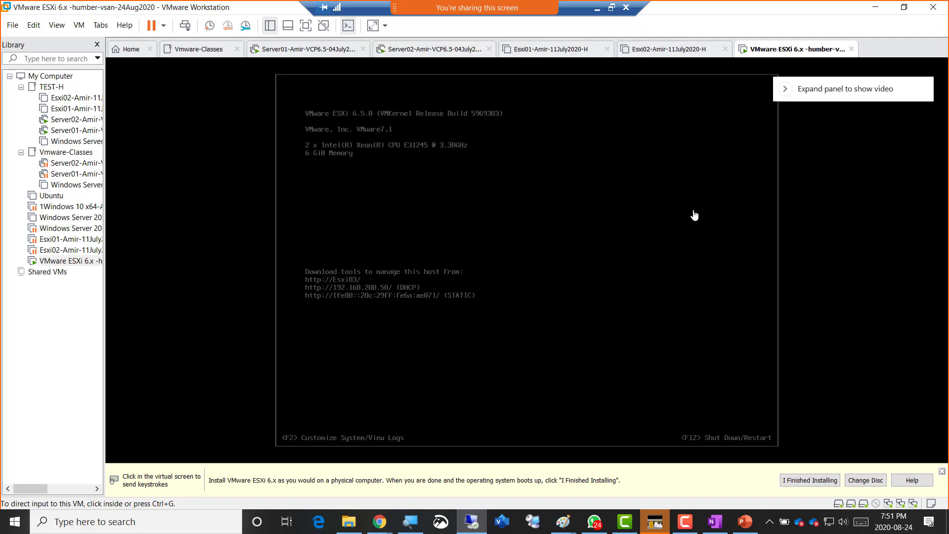
pyautogui.rightClick(765, 55)
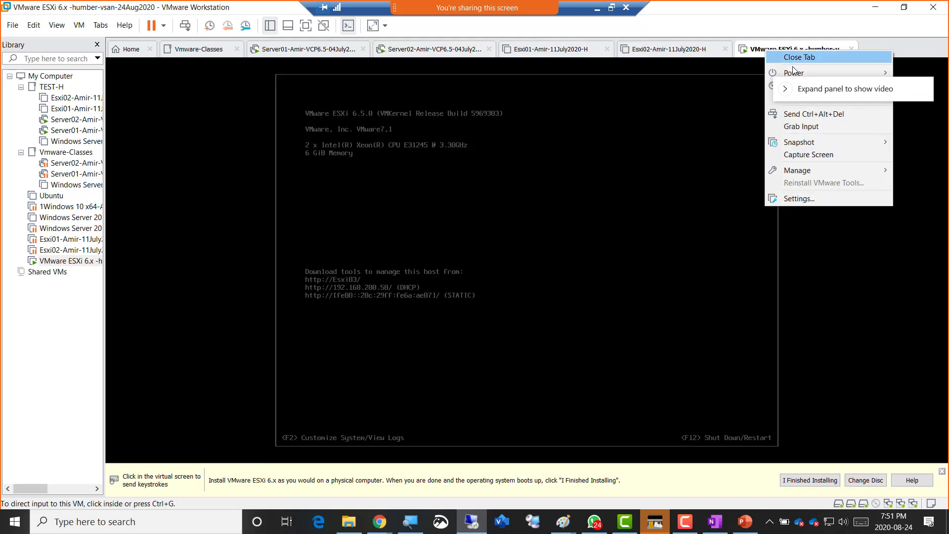
pyautogui.moveTo(793, 72)
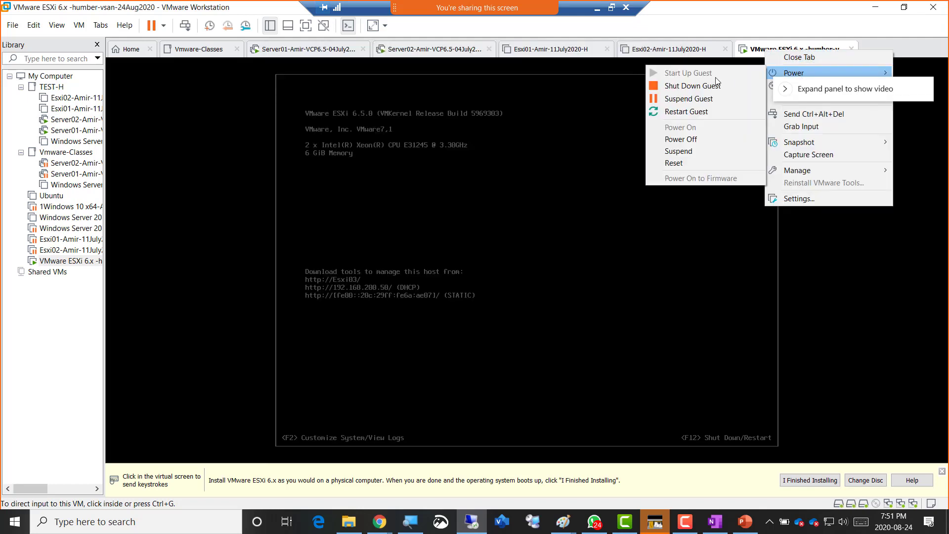
pyautogui.click(691, 111)
pyautogui.click(505, 286)
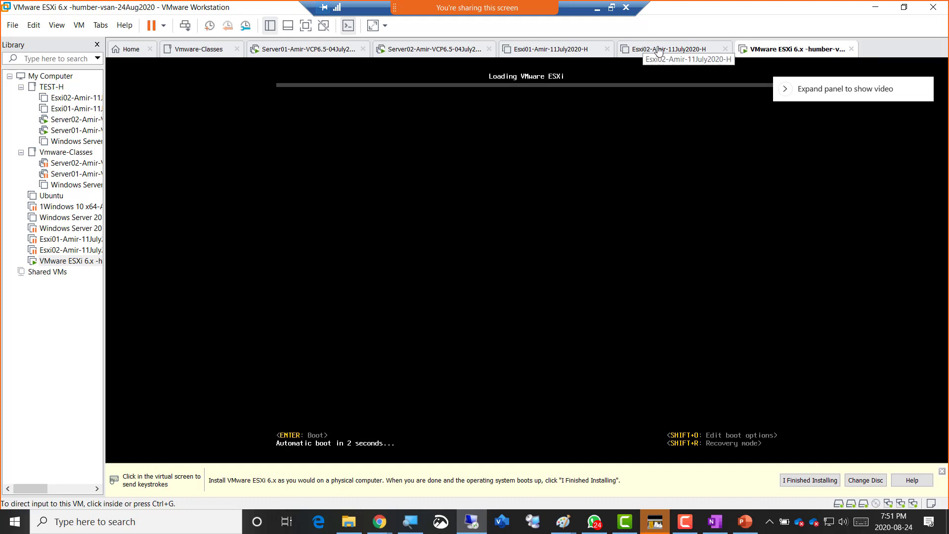
# - Review the Esxi01 and Esxi02 hardware lists, then return to the rebooting humber-vsan console
pyautogui.click(535, 53)
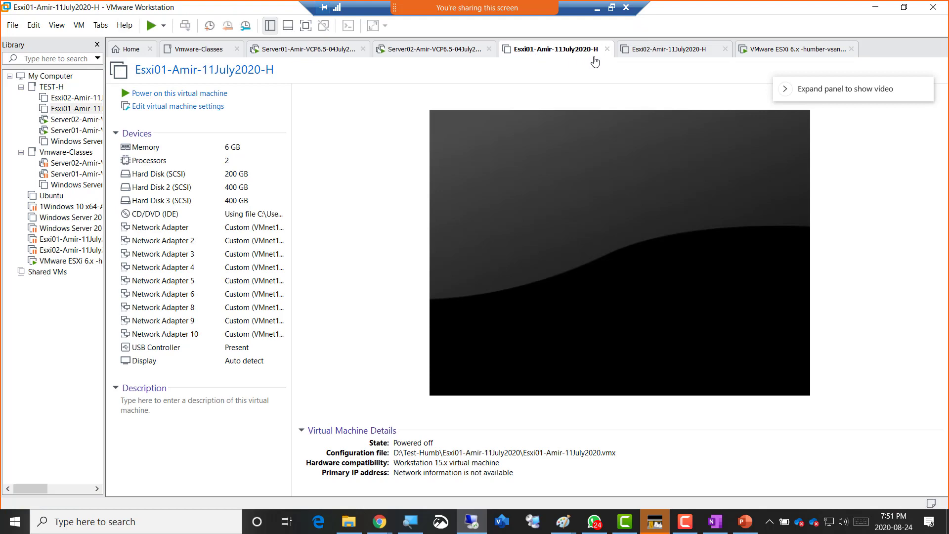
pyautogui.click(665, 53)
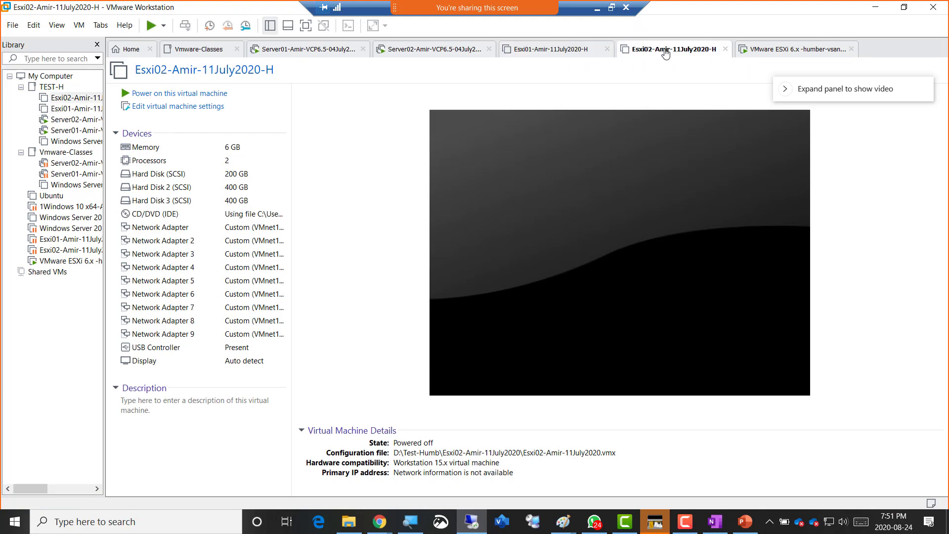
pyautogui.click(791, 52)
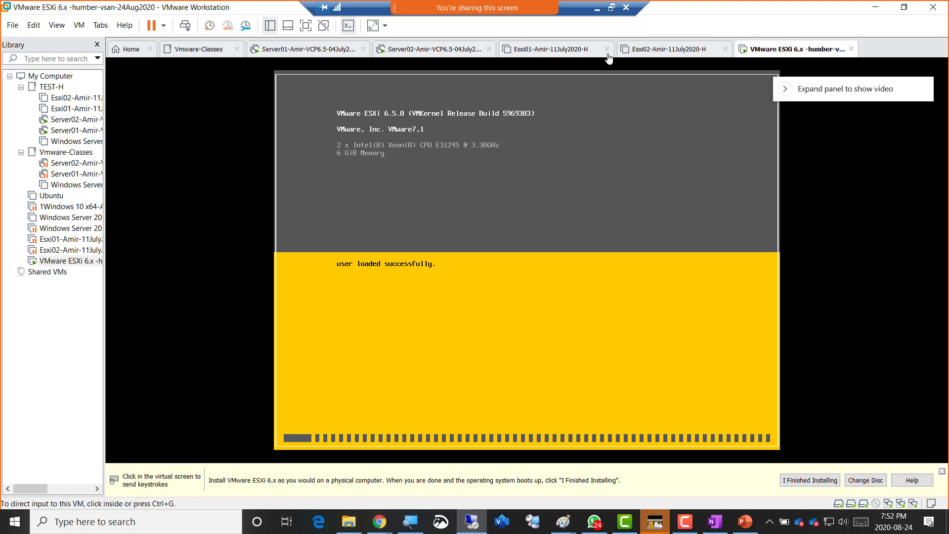
# - Power on the Esxi01 and Esxi02 virtual machines
pyautogui.click(530, 52)
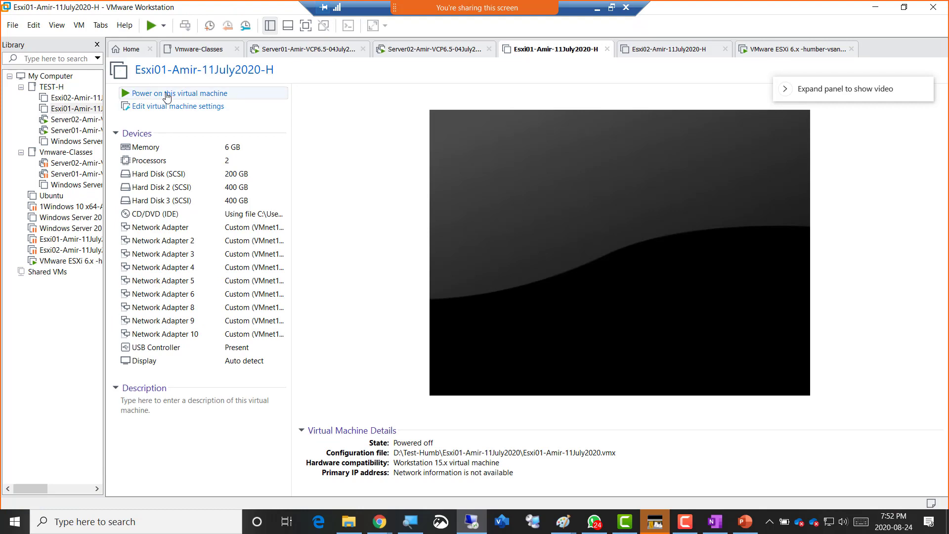
pyautogui.click(166, 94)
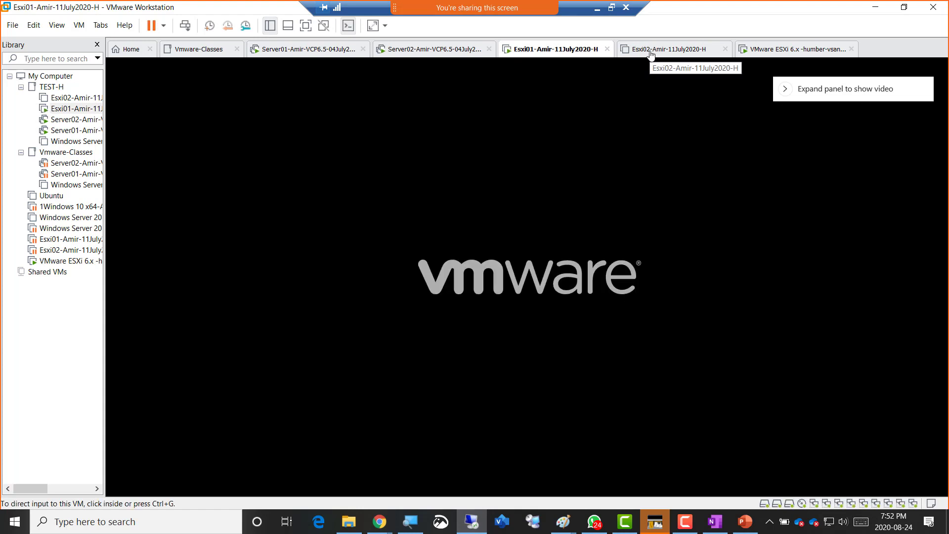
pyautogui.click(650, 51)
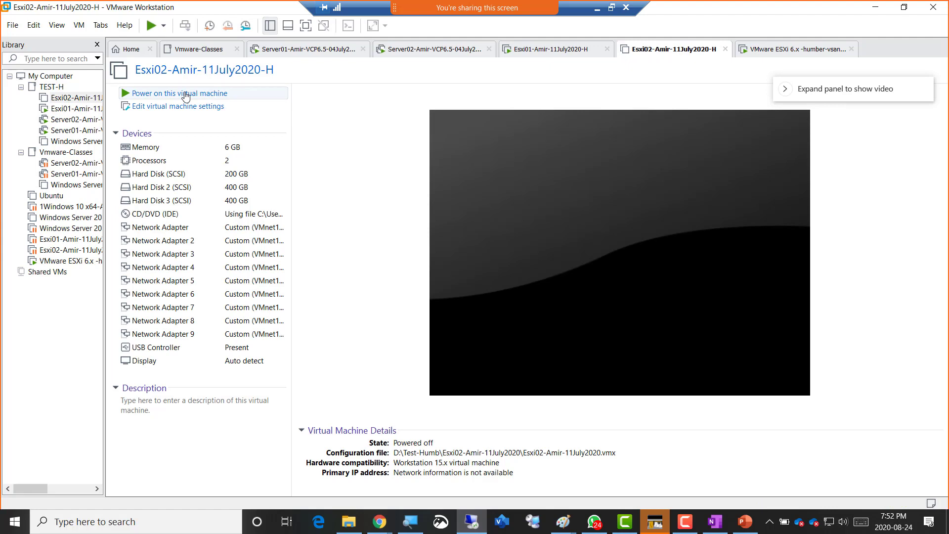
pyautogui.click(185, 93)
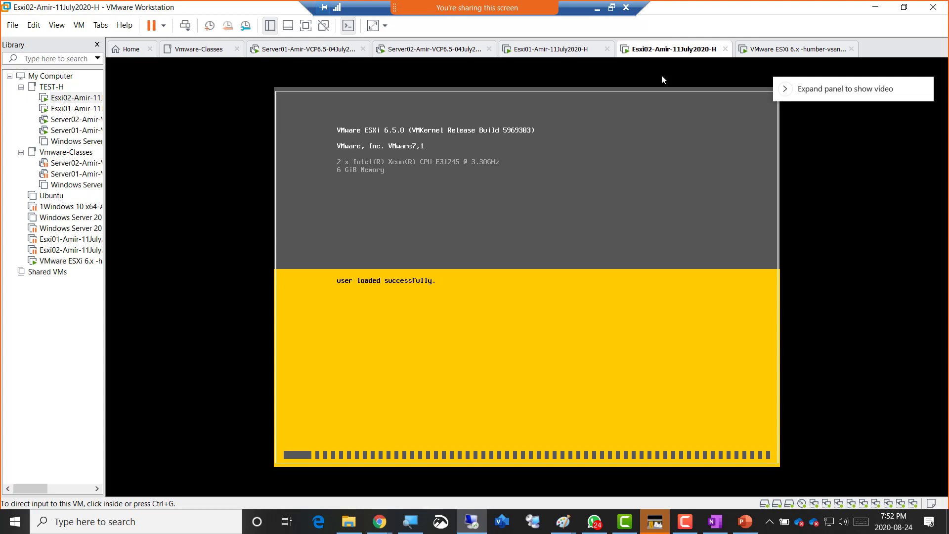
# - Draw a short purple dash atop the Esxi01 box in the Paint vSAN diagram, then go back to the Esxi02 VM
pyautogui.click(597, 11)
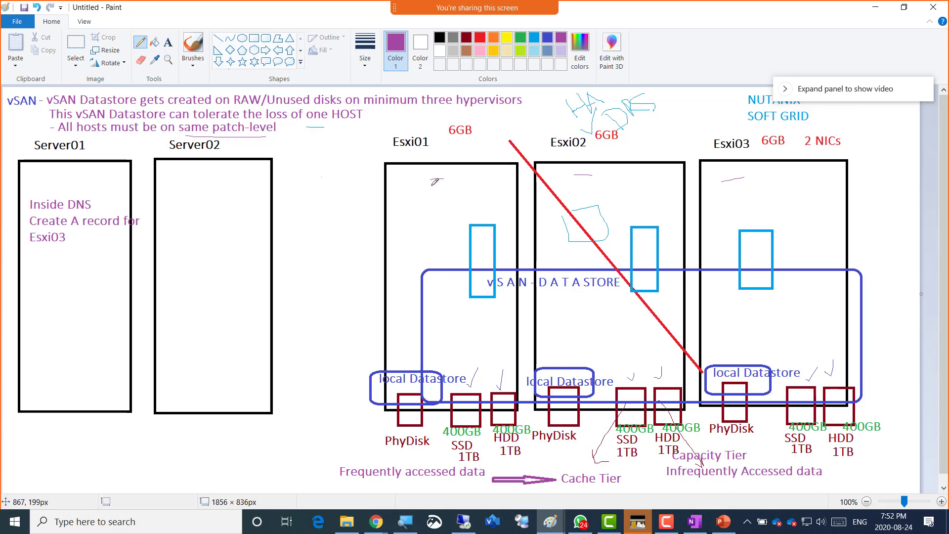
pyautogui.moveTo(431, 180); pyautogui.dragTo(443, 178)
pyautogui.click(465, 524)
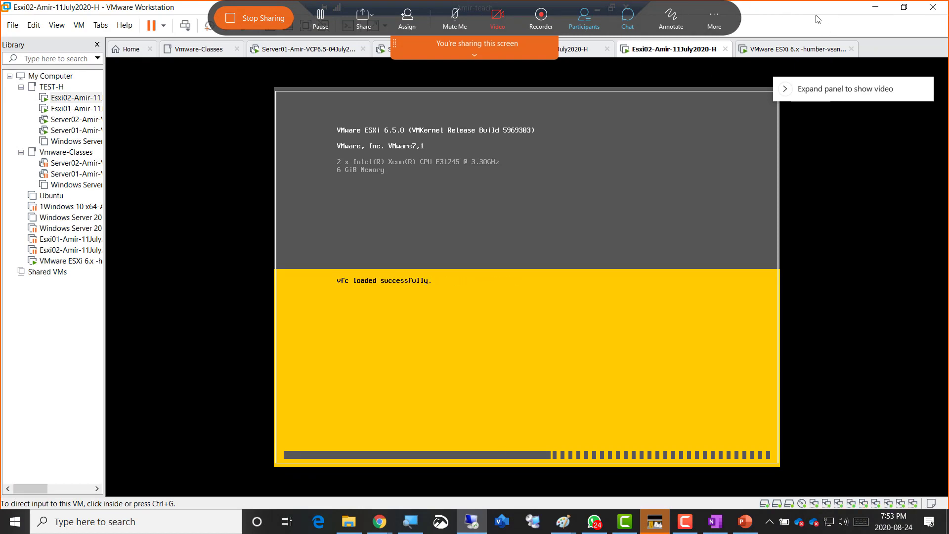
# - In the Server02 vSphere Web Client, open Update Manager details for host esxi02.netplus.local
pyautogui.click(424, 52)
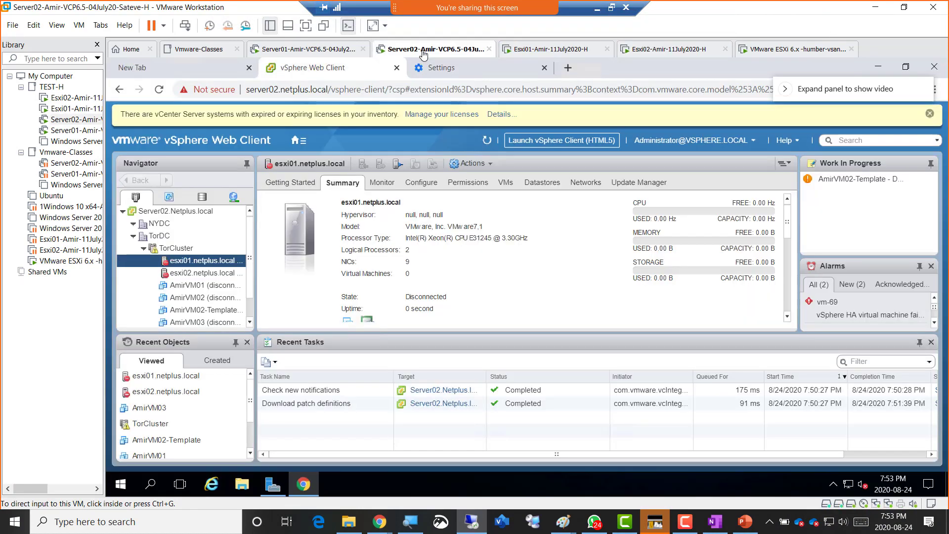
pyautogui.click(629, 184)
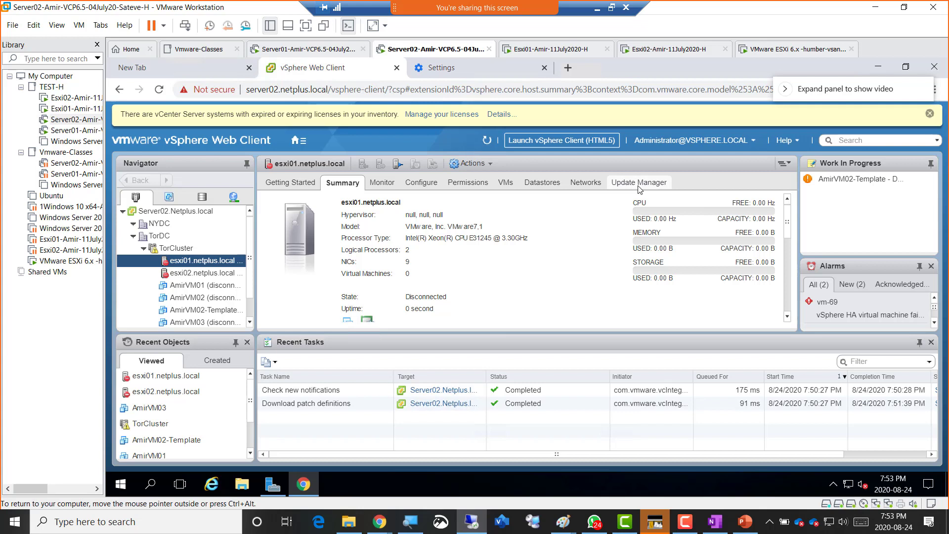
pyautogui.click(639, 189)
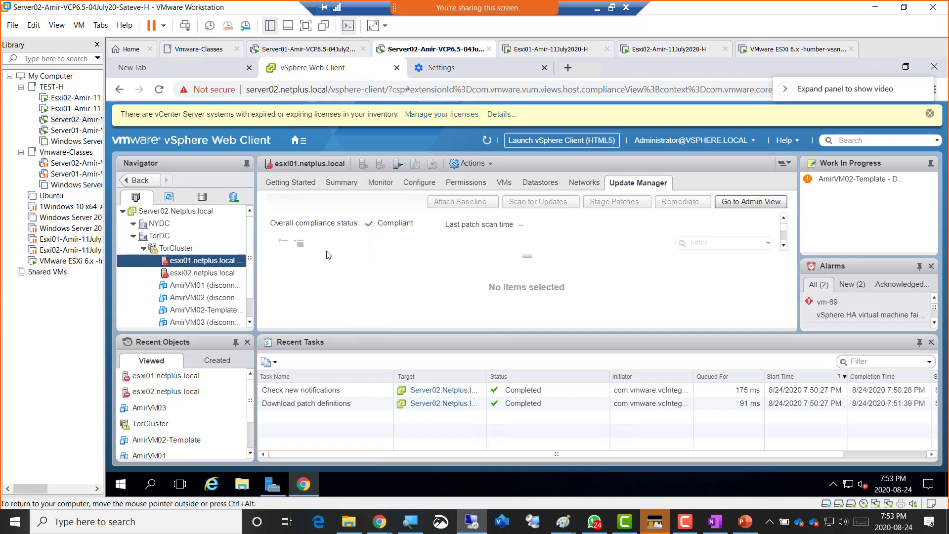
pyautogui.click(207, 273)
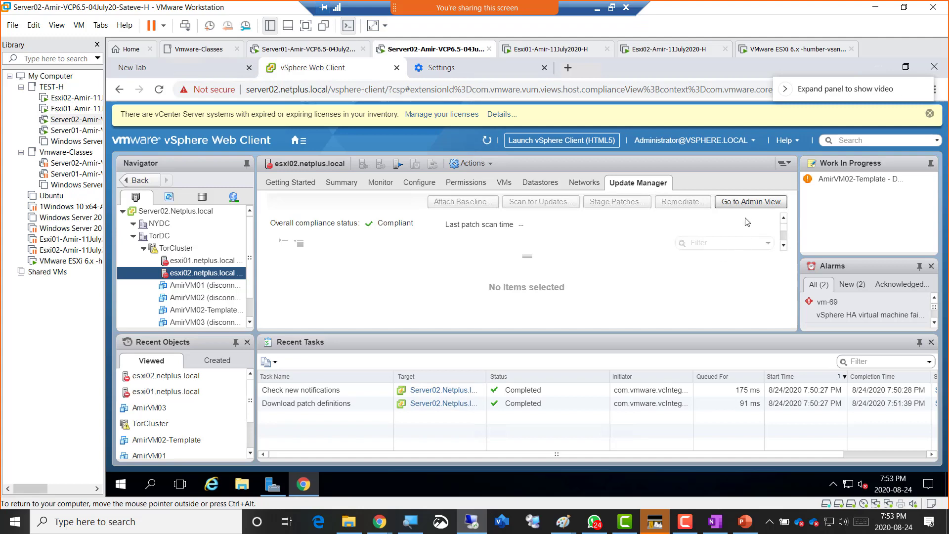
# - Go to Update Manager's Admin View and list the Hosts Baselines under Manage
pyautogui.click(745, 200)
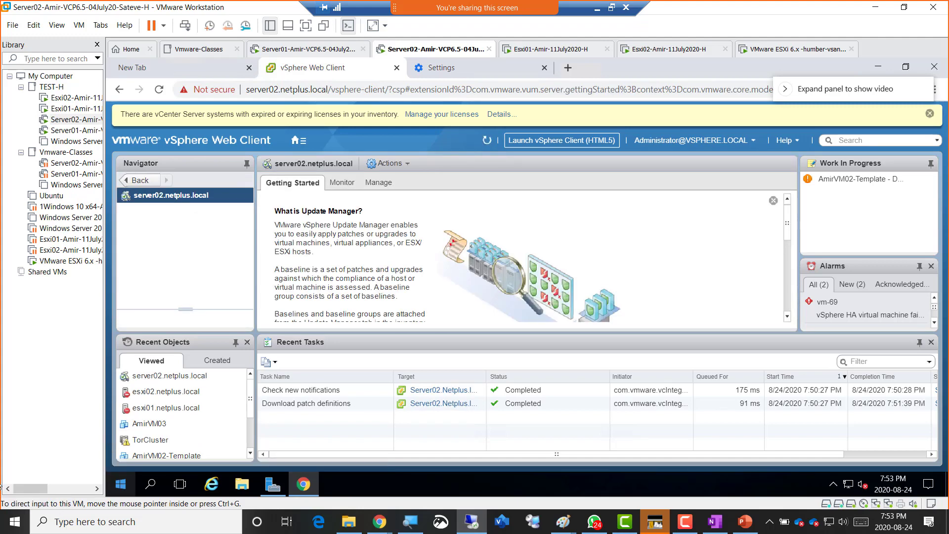
pyautogui.click(379, 183)
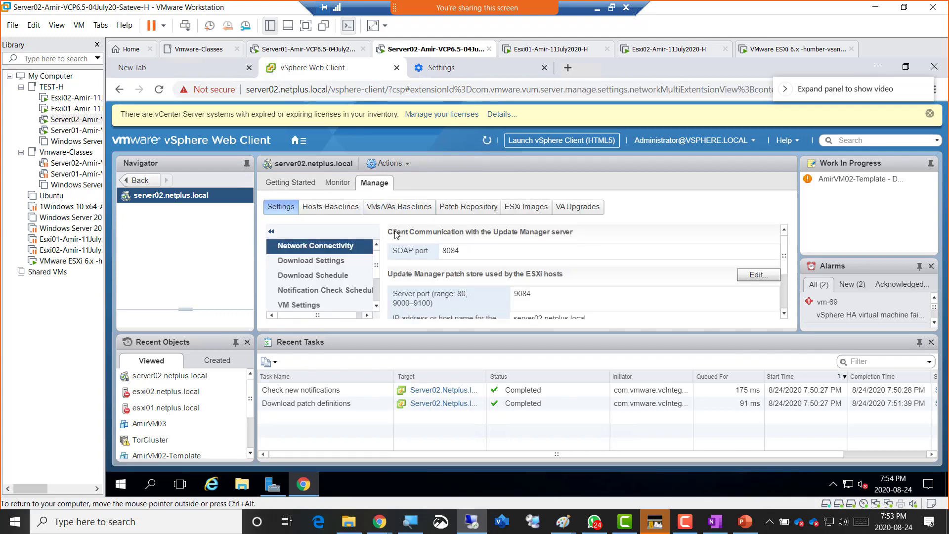
pyautogui.click(345, 212)
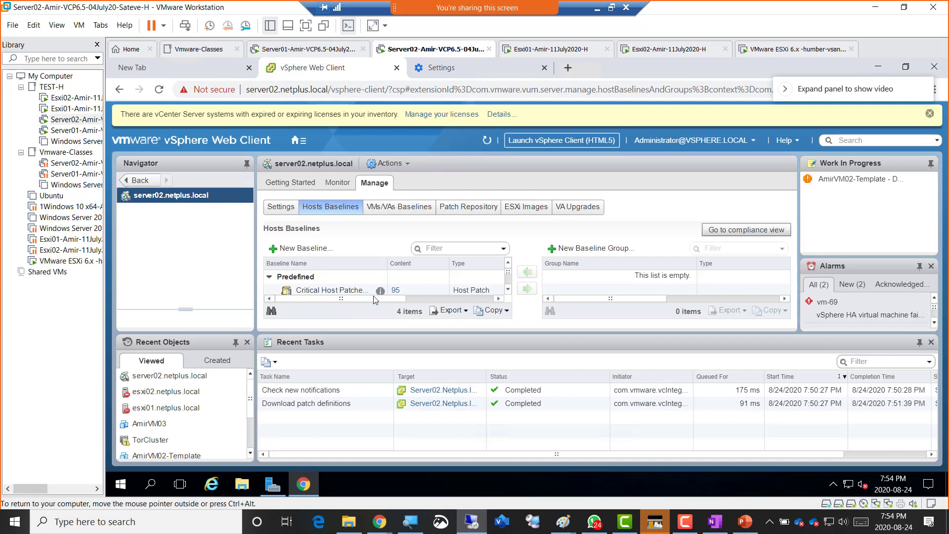
pyautogui.scroll(-3, 357, 281)
pyautogui.scroll(3, 357, 280)
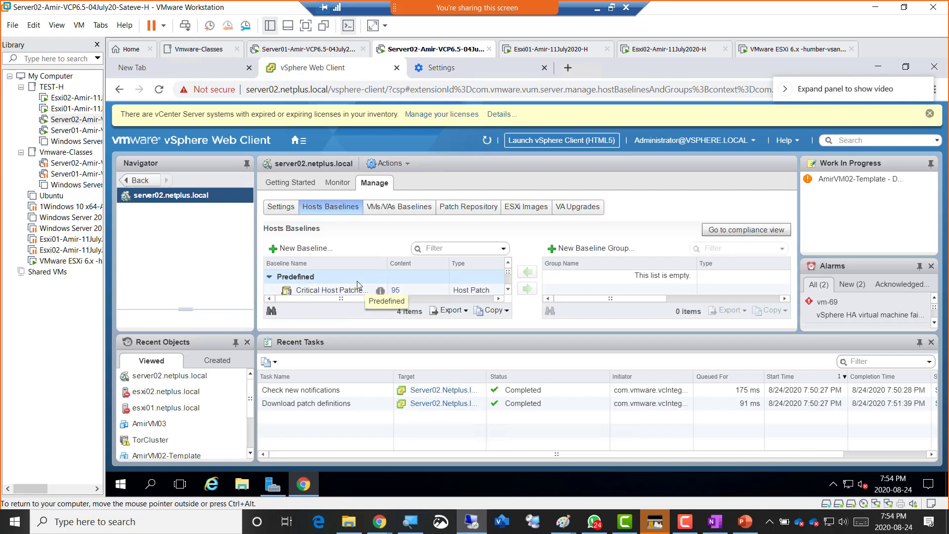
pyautogui.click(508, 289)
pyautogui.click(508, 290)
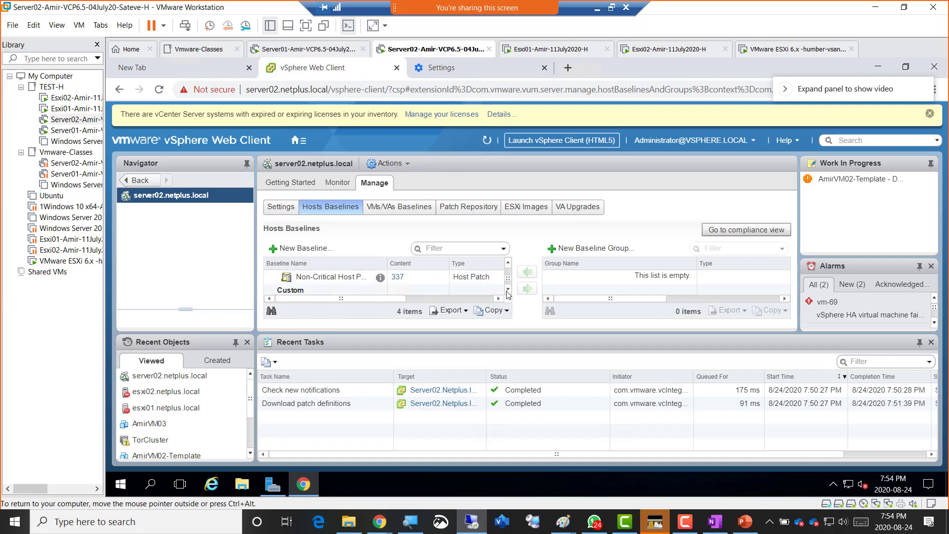
pyautogui.click(508, 290)
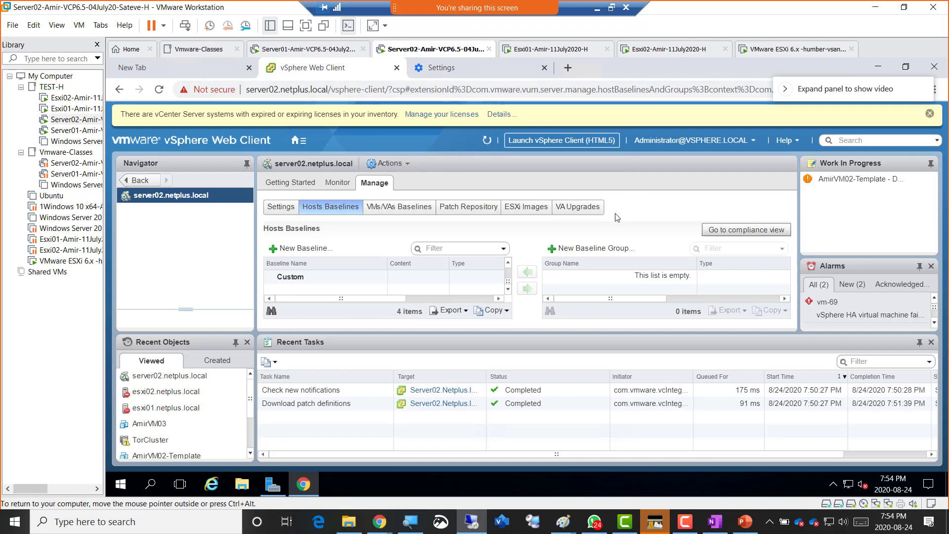
# - Check the humber-vsan console, then go to Home > Hosts and Clusters in the Web Client
pyautogui.click(767, 51)
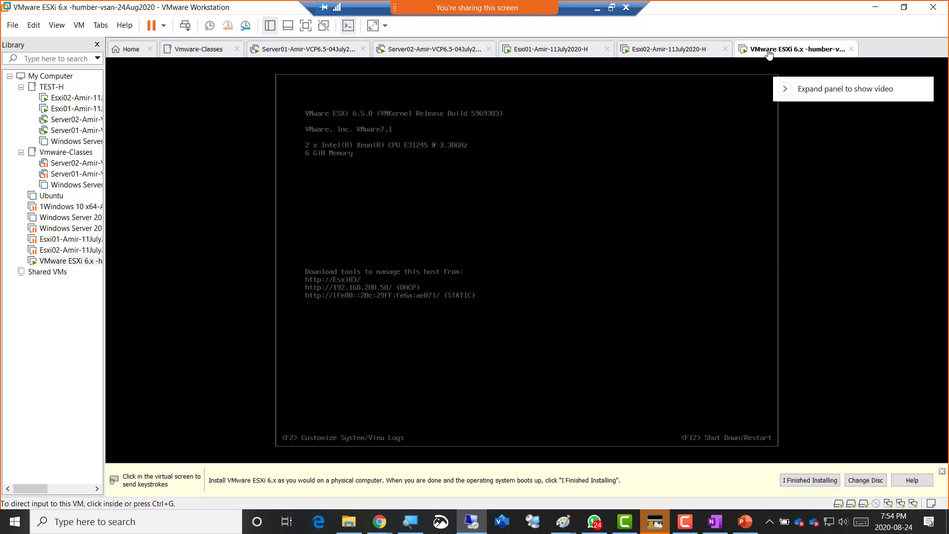
pyautogui.click(426, 51)
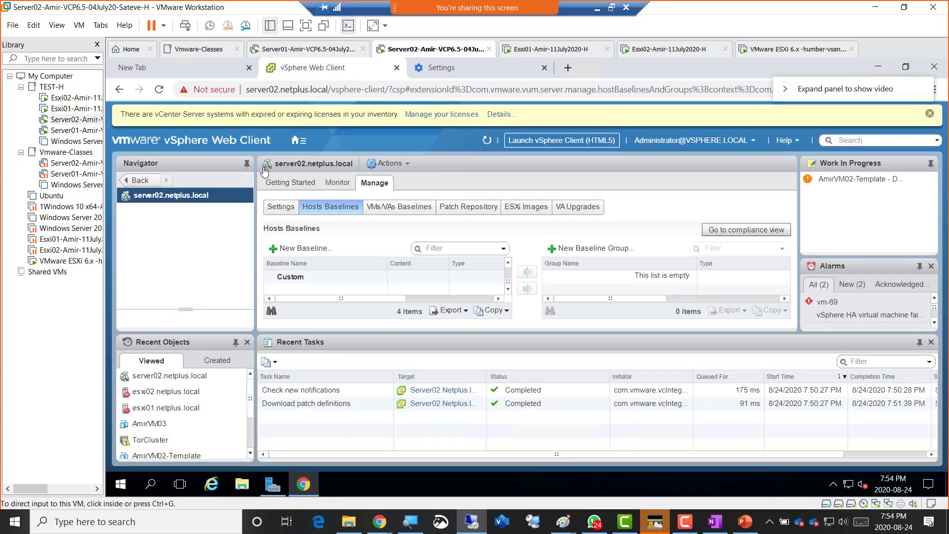
pyautogui.click(295, 143)
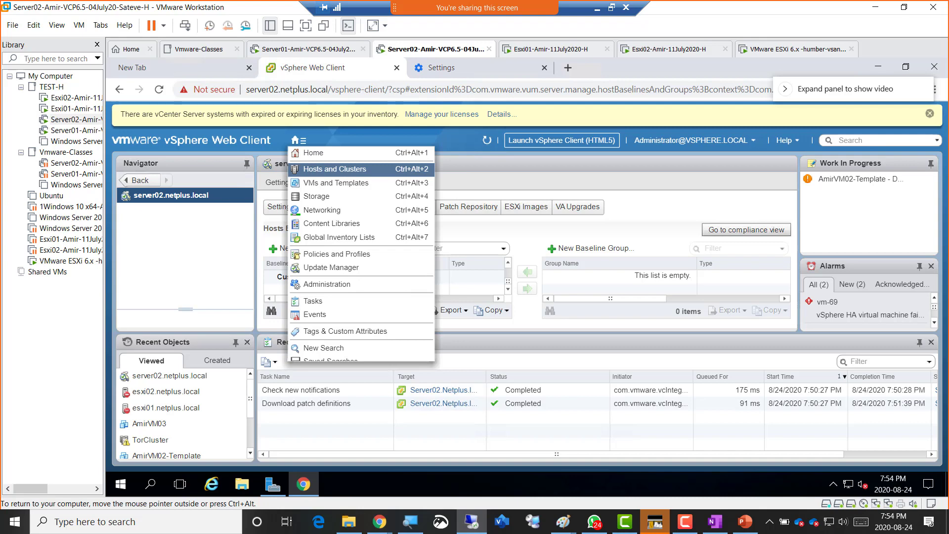
pyautogui.click(335, 168)
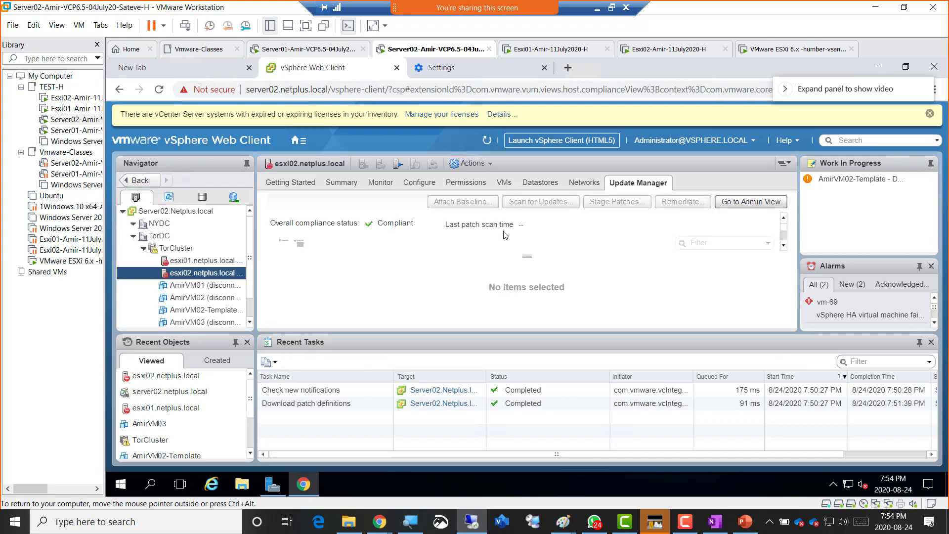
# - Look at the Esxi01 and Esxi02 consoles, reload the Web Client page, and view the booted Esxi02
pyautogui.click(554, 56)
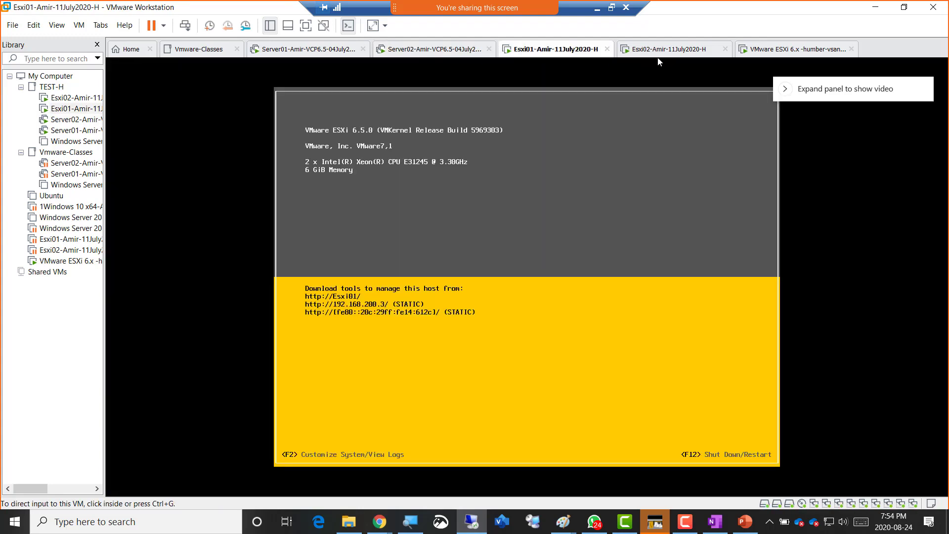
pyautogui.click(668, 58)
pyautogui.click(441, 52)
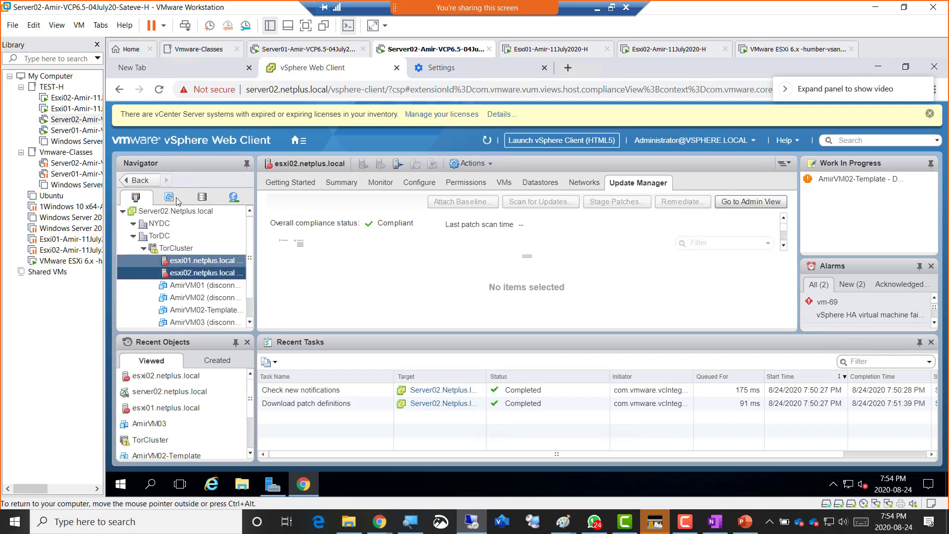
pyautogui.click(159, 91)
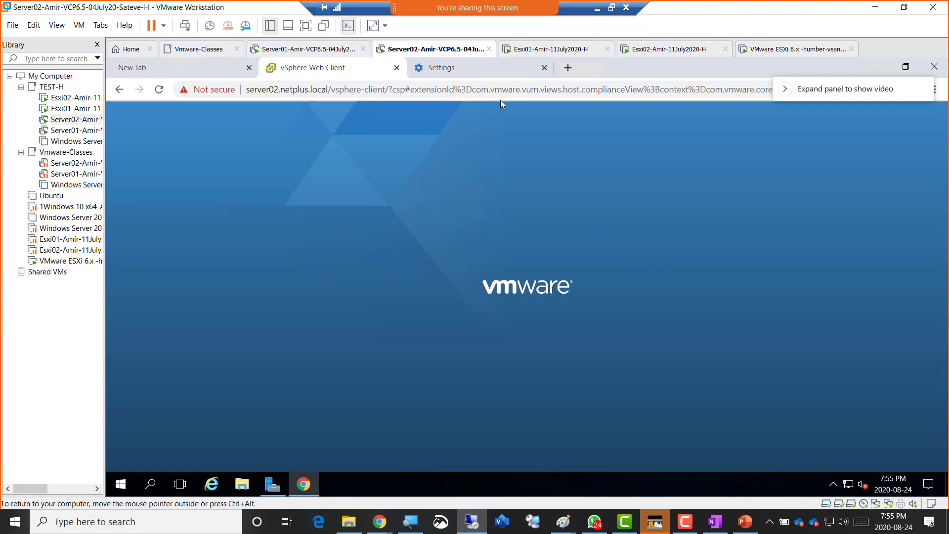
pyautogui.click(764, 53)
pyautogui.click(688, 52)
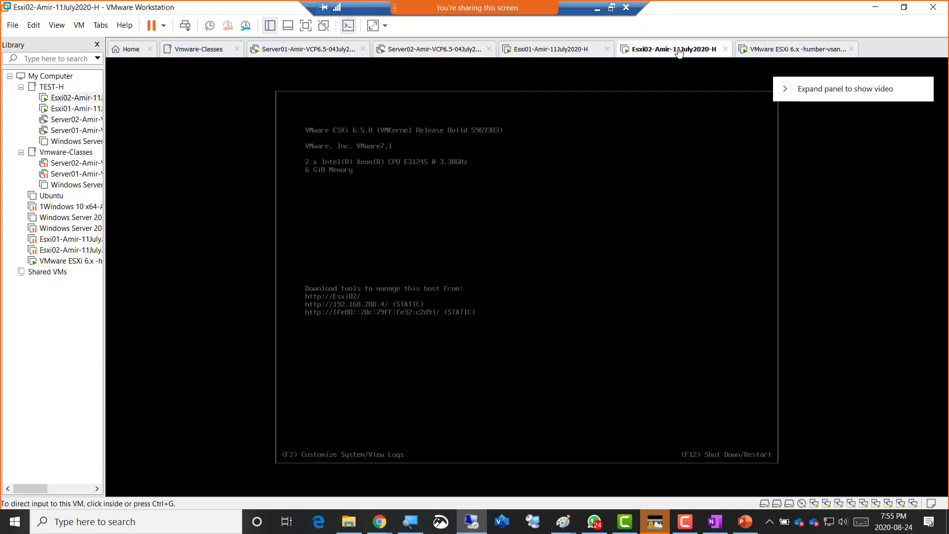
# - Check esxi02's summary, make the vCenter VM full screen, and select the TorDC datacenter
pyautogui.click(567, 52)
pyautogui.click(420, 51)
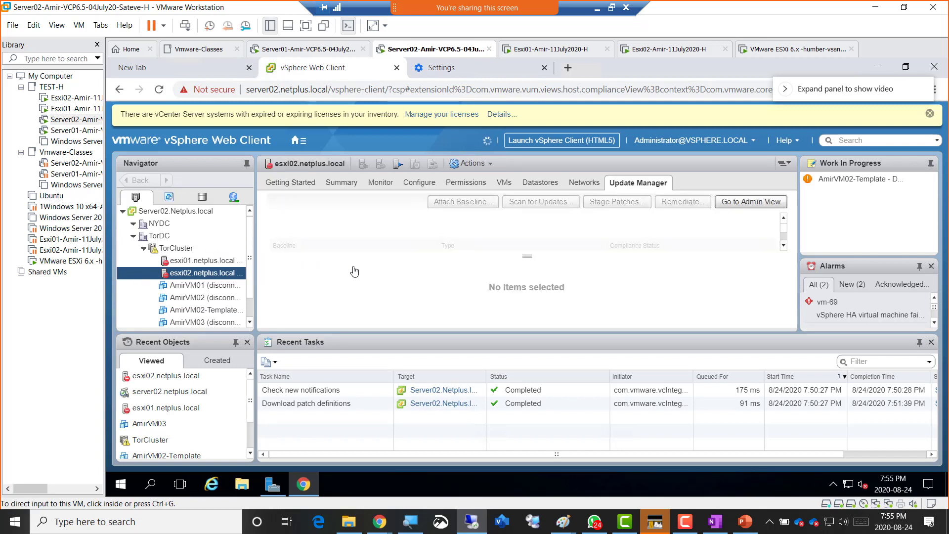
pyautogui.click(334, 187)
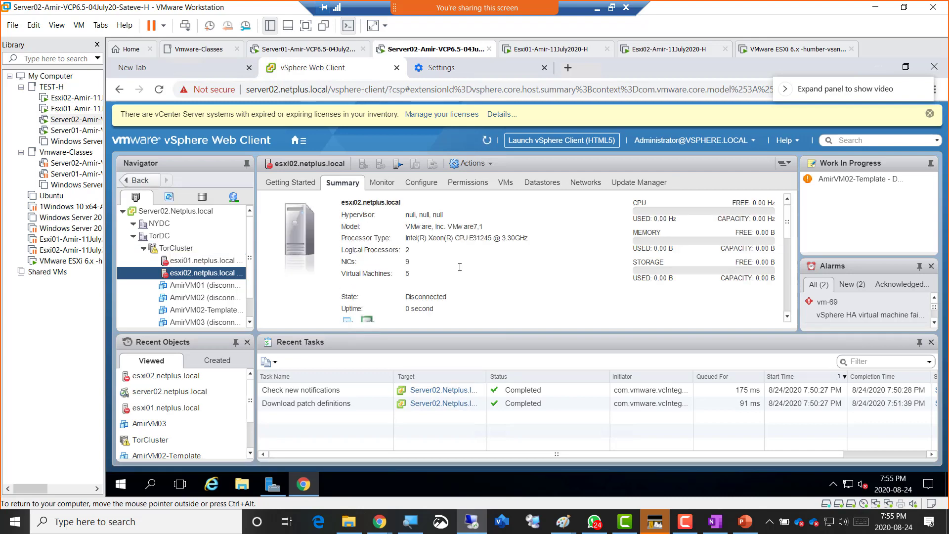
pyautogui.scroll(-1, 459, 267)
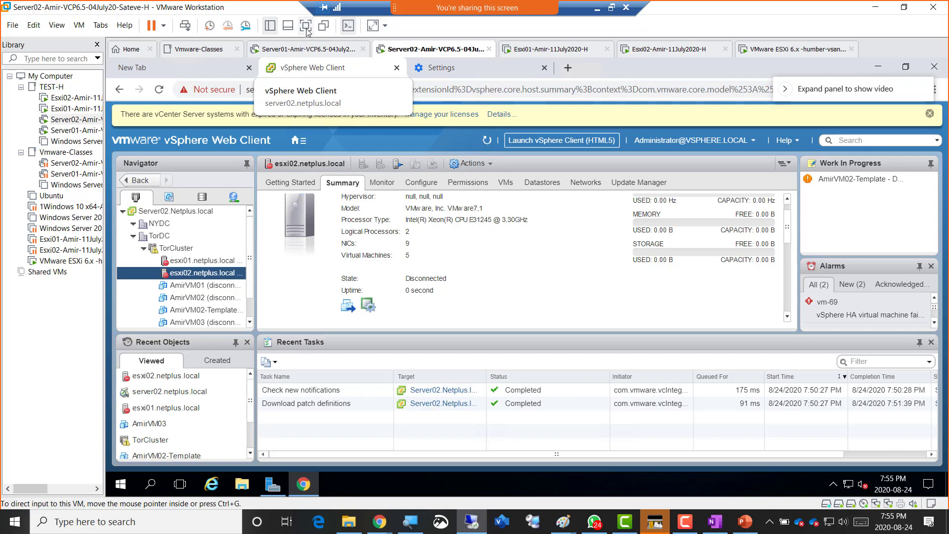
pyautogui.click(306, 26)
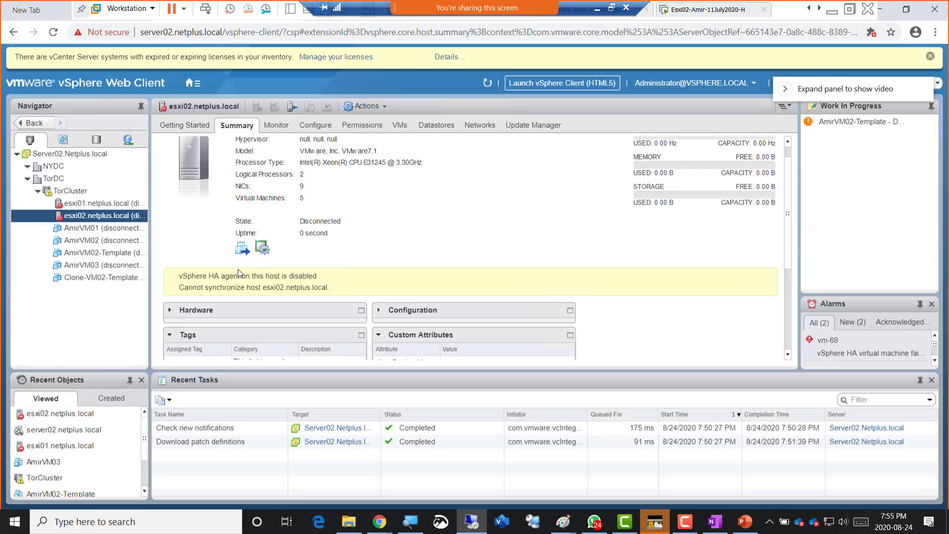
pyautogui.click(54, 180)
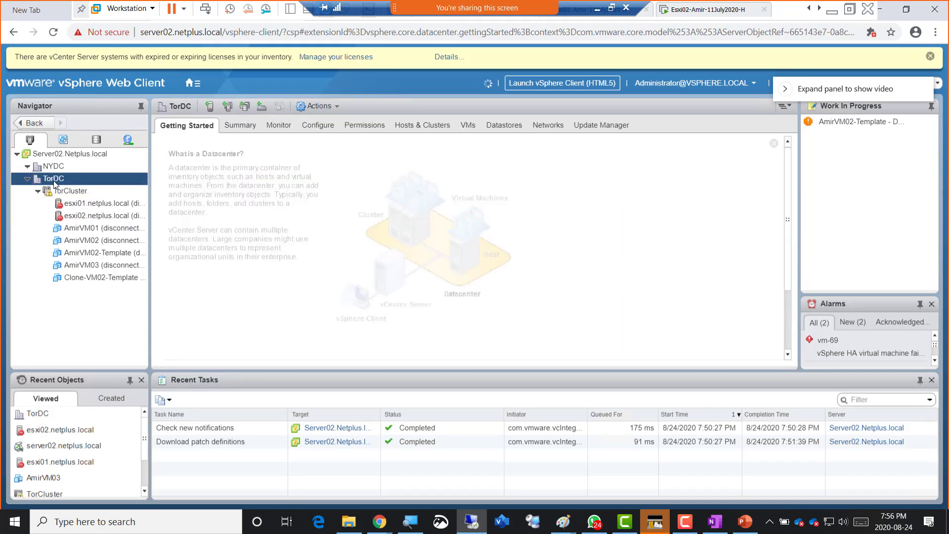
# - Start Add Host on TorDC and enter esxi03.netplus.local with the root password
pyautogui.rightClick(53, 180)
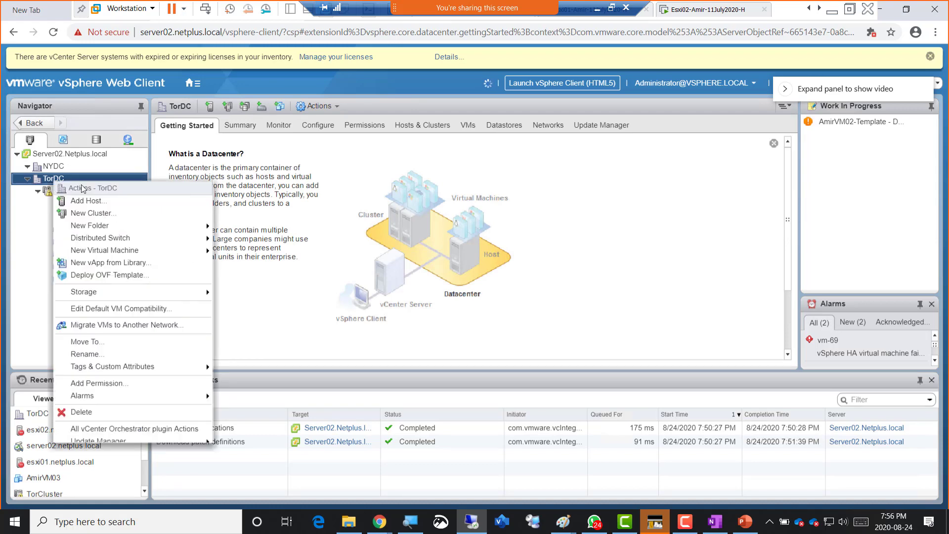
pyautogui.click(117, 201)
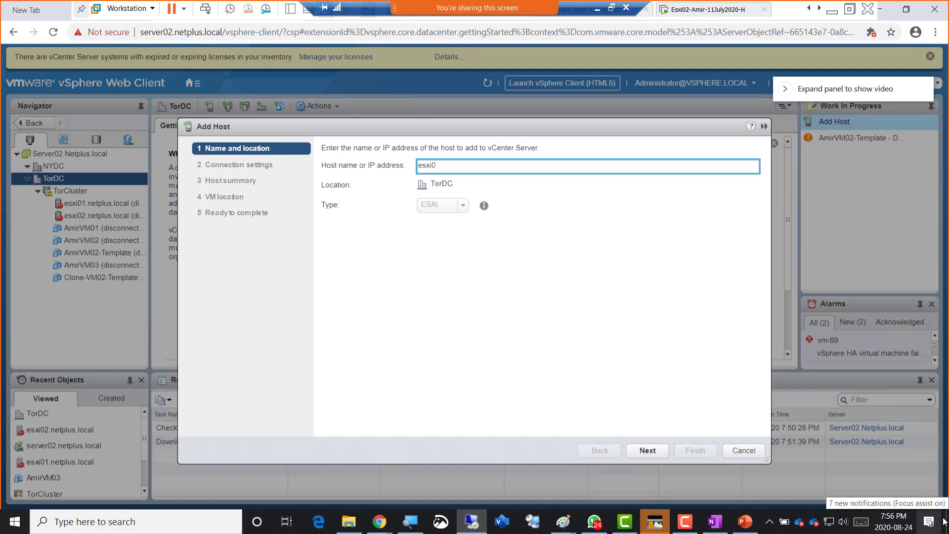
pyautogui.write('esxi03 ne')
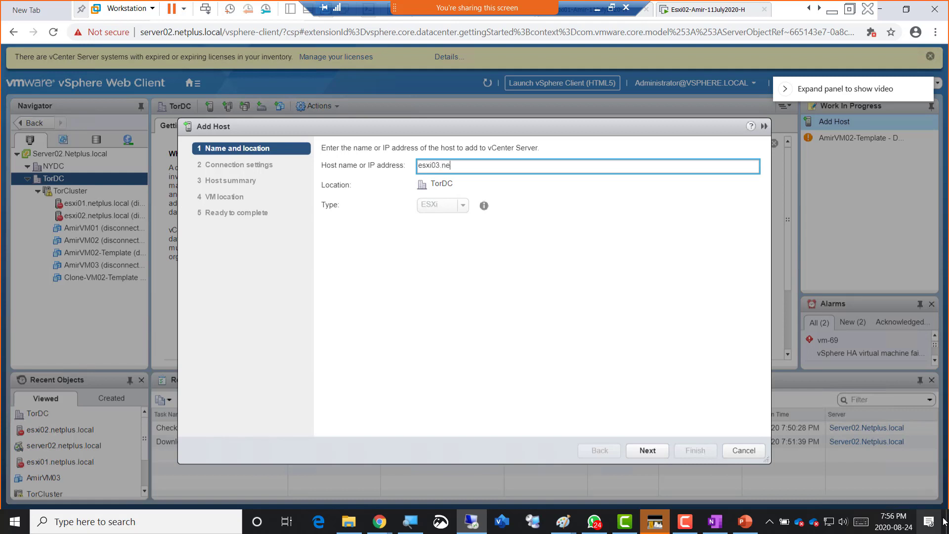
pyautogui.write('tplus.local')
pyautogui.press('Return')
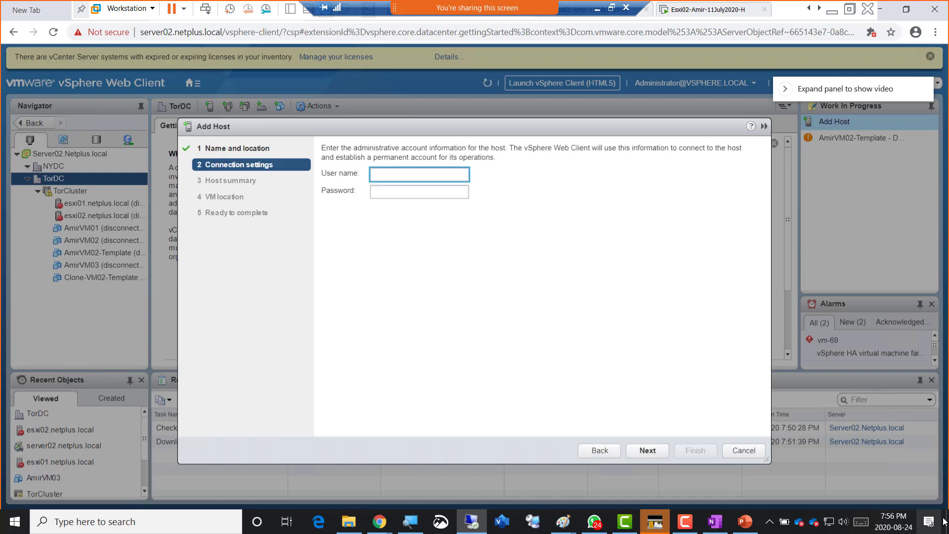
pyautogui.press('Tab')
pyautogui.write('*')
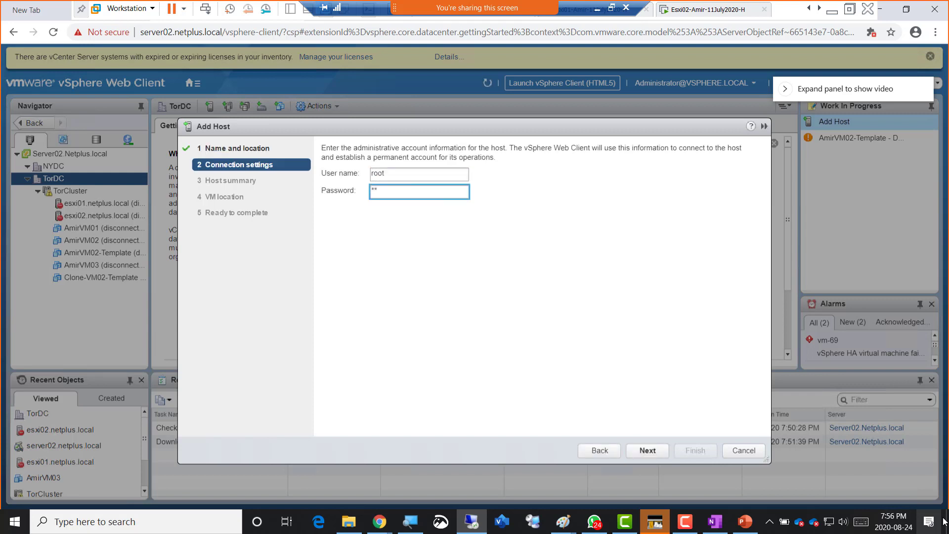
pyautogui.write('********')
pyautogui.press('Return')
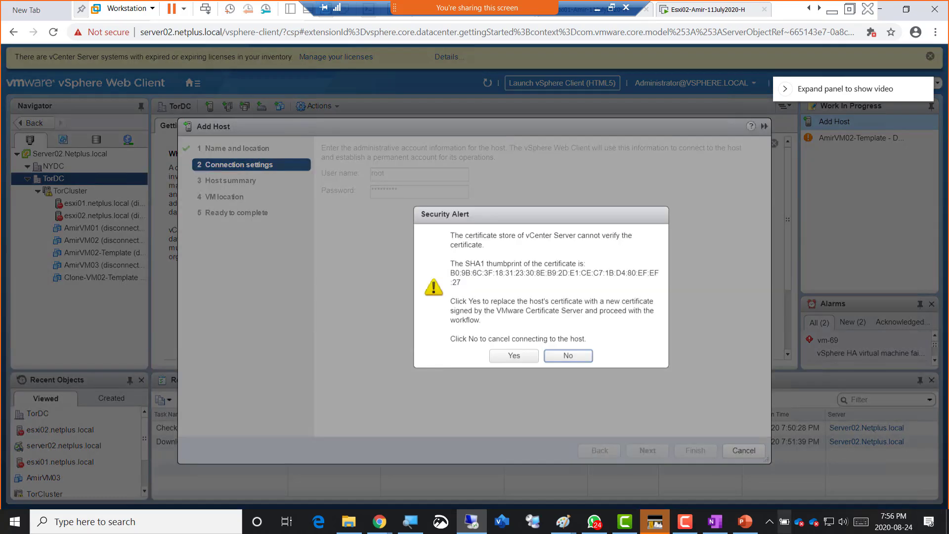
# - Accept the certificate, keep the evaluation license, choose Normal lockdown mode and finish
pyautogui.click(515, 361)
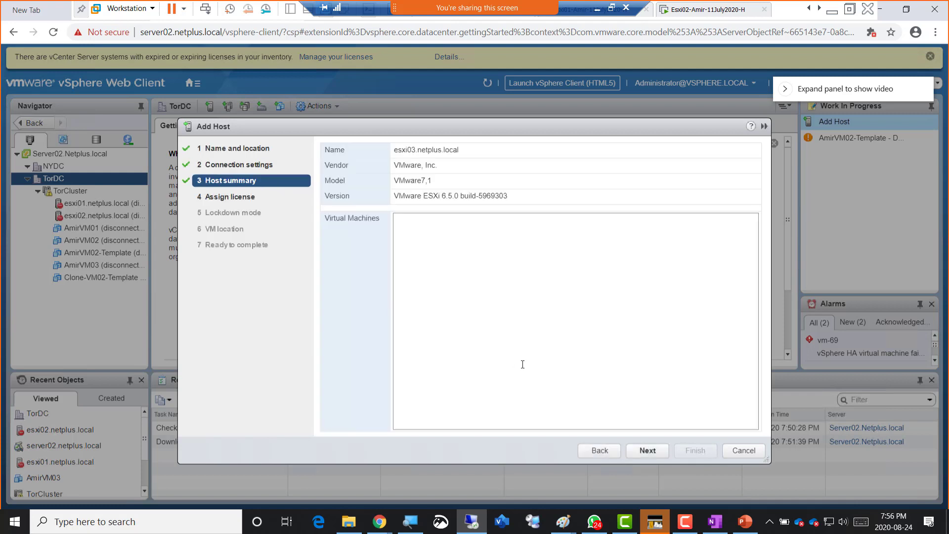
pyautogui.click(648, 451)
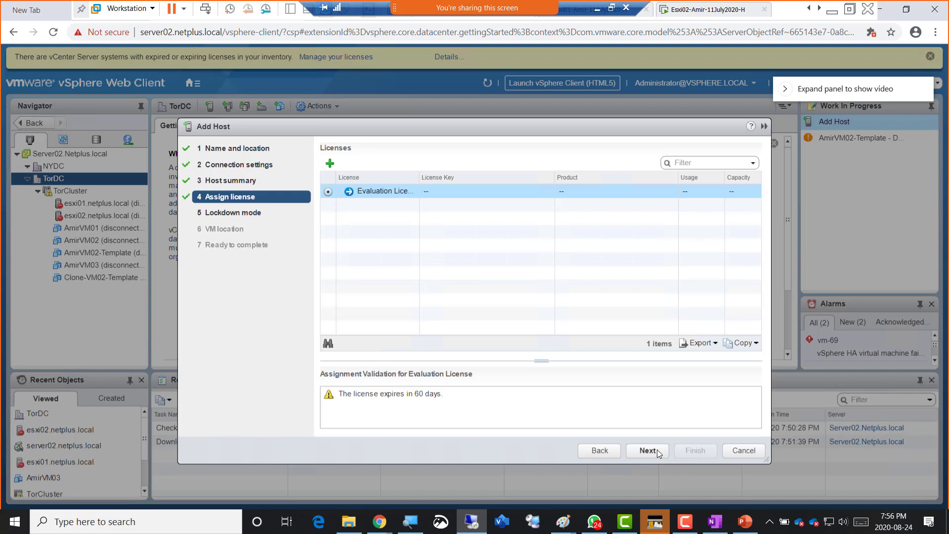
pyautogui.click(648, 450)
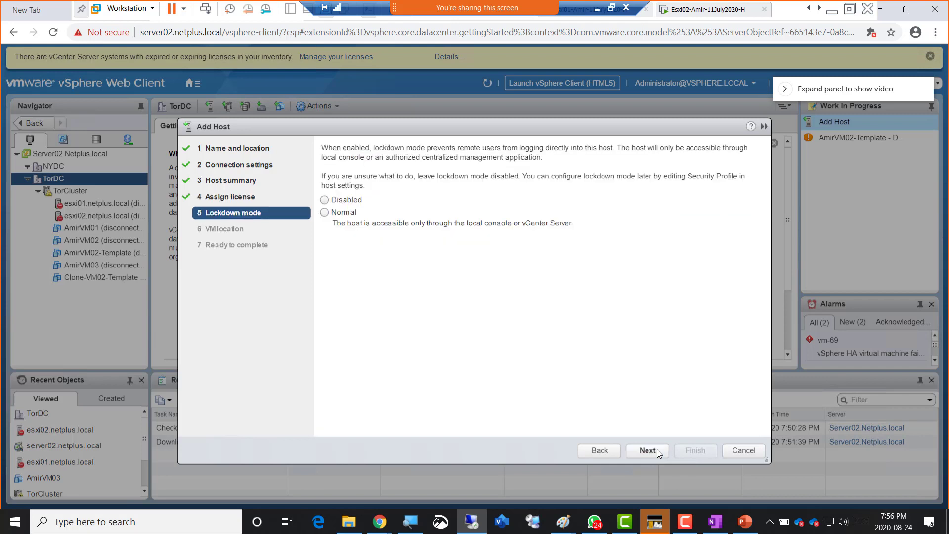
pyautogui.click(342, 215)
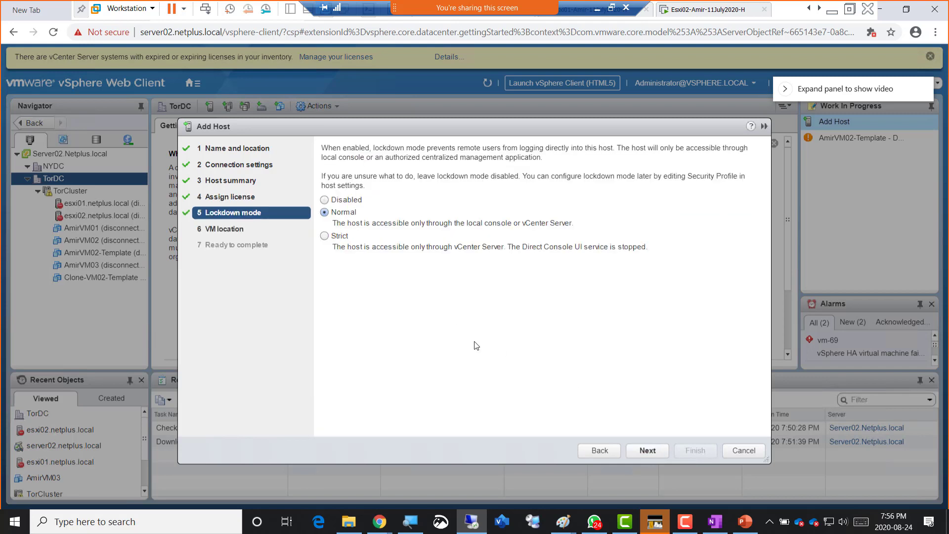
pyautogui.click(645, 449)
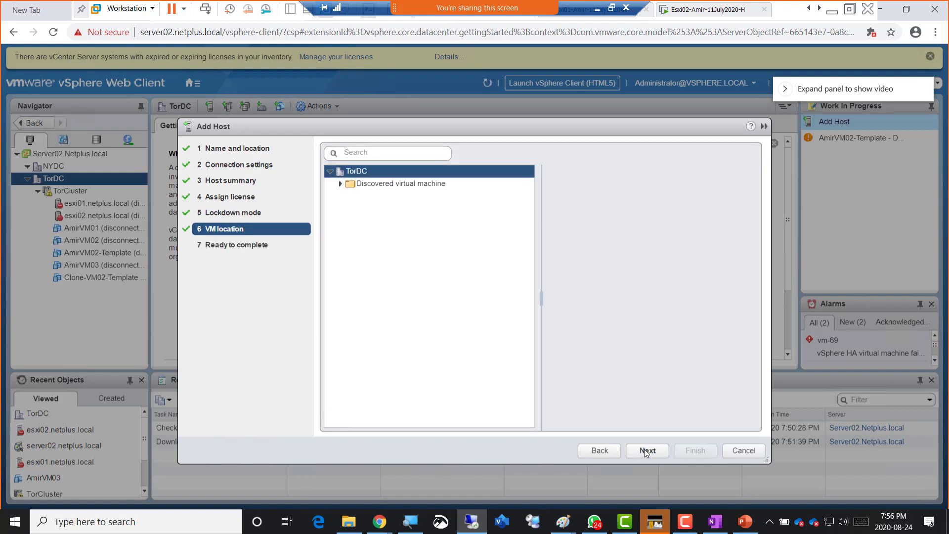
pyautogui.click(645, 450)
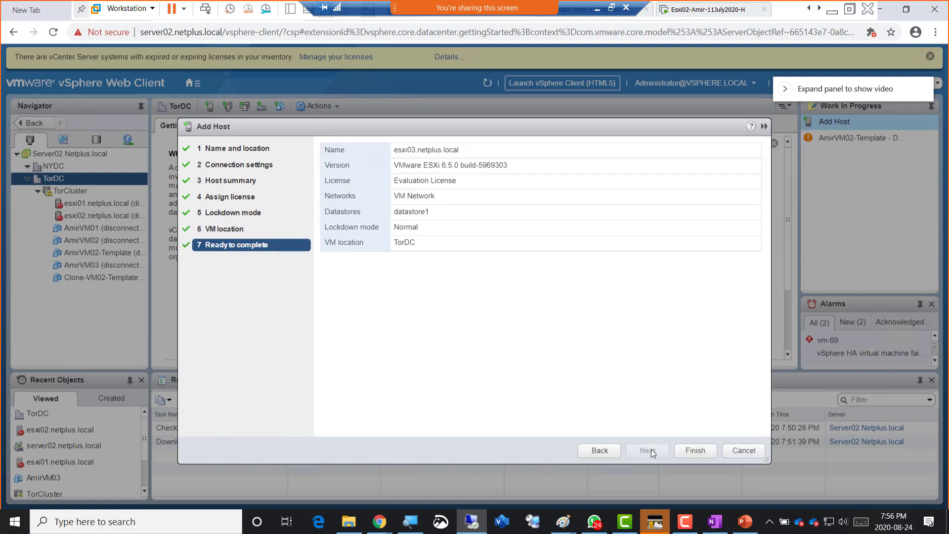
pyautogui.click(692, 451)
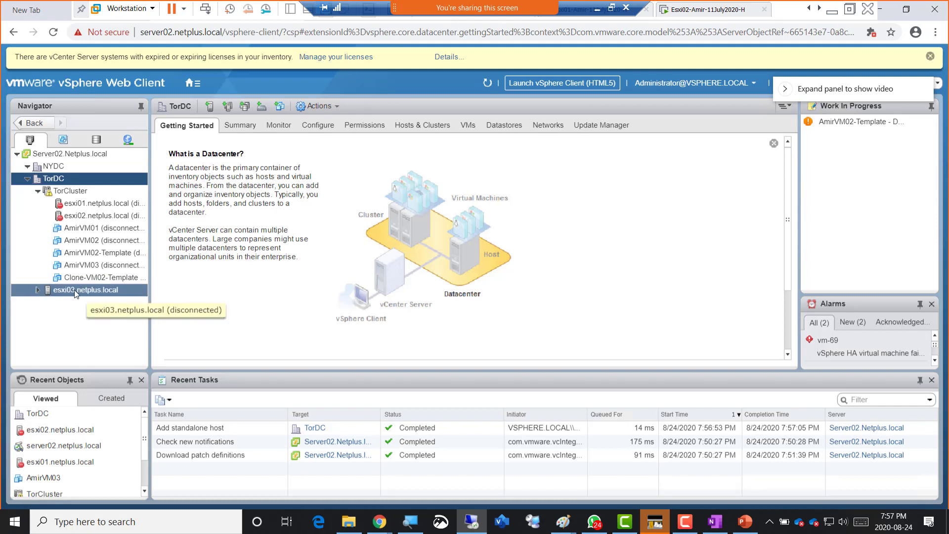
# - Move host esxi03 into TorCluster under TorDC
pyautogui.moveTo(75, 293); pyautogui.dragTo(79, 200)
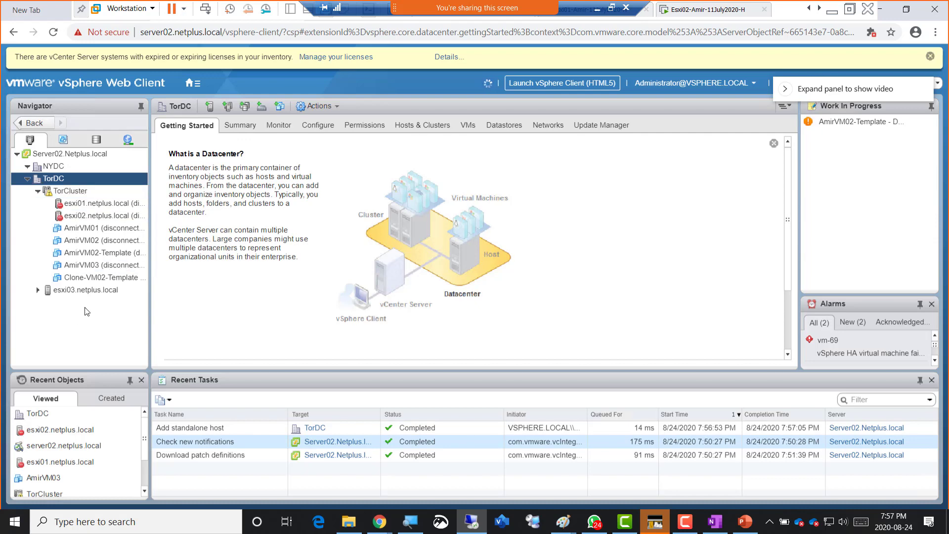
pyautogui.rightClick(84, 295)
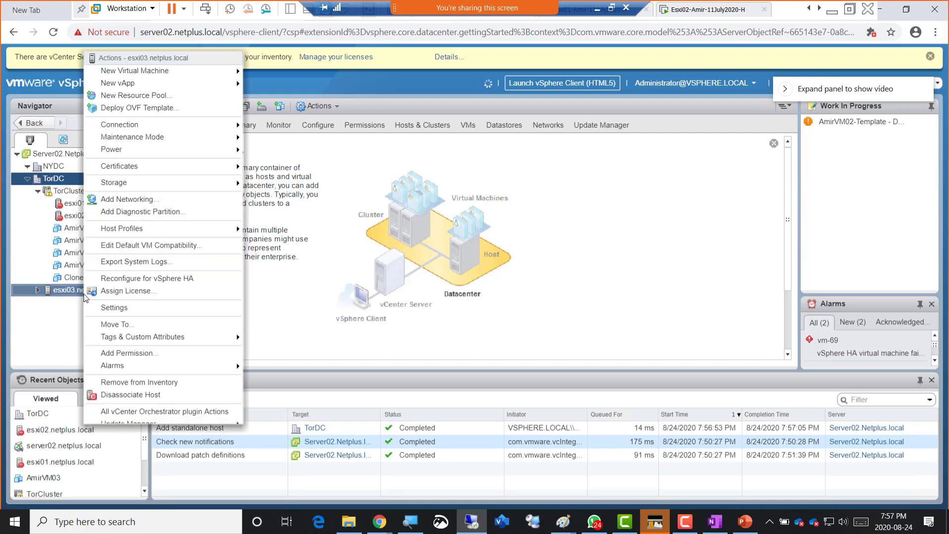
pyautogui.click(127, 324)
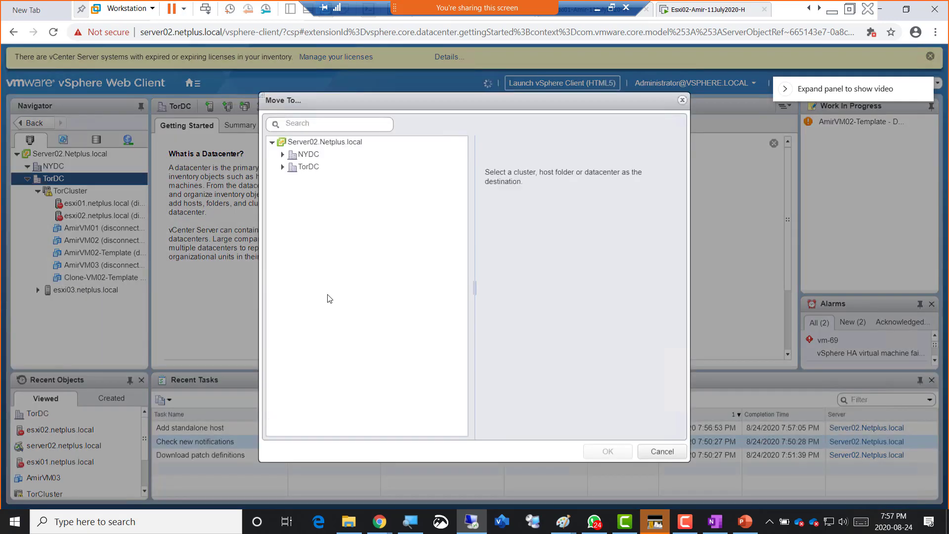
pyautogui.click(283, 169)
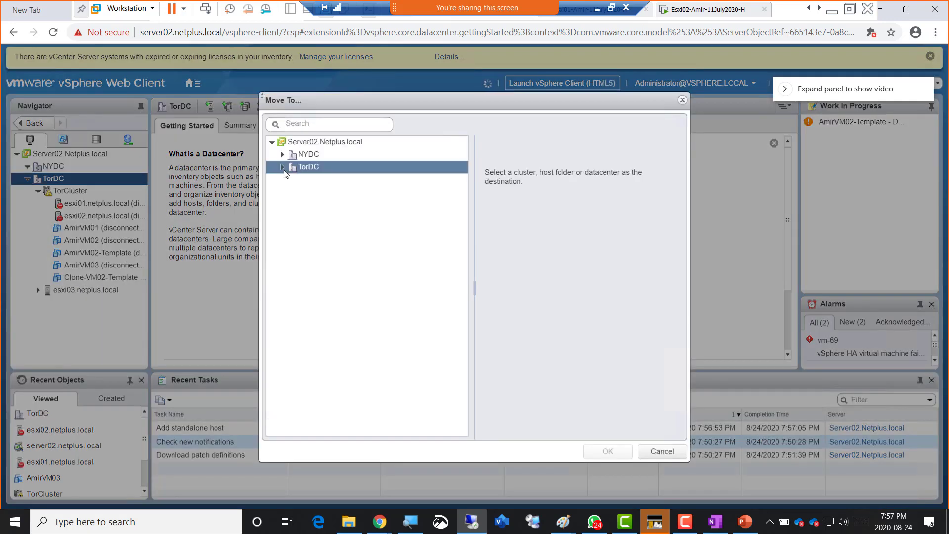
pyautogui.doubleClick(326, 182)
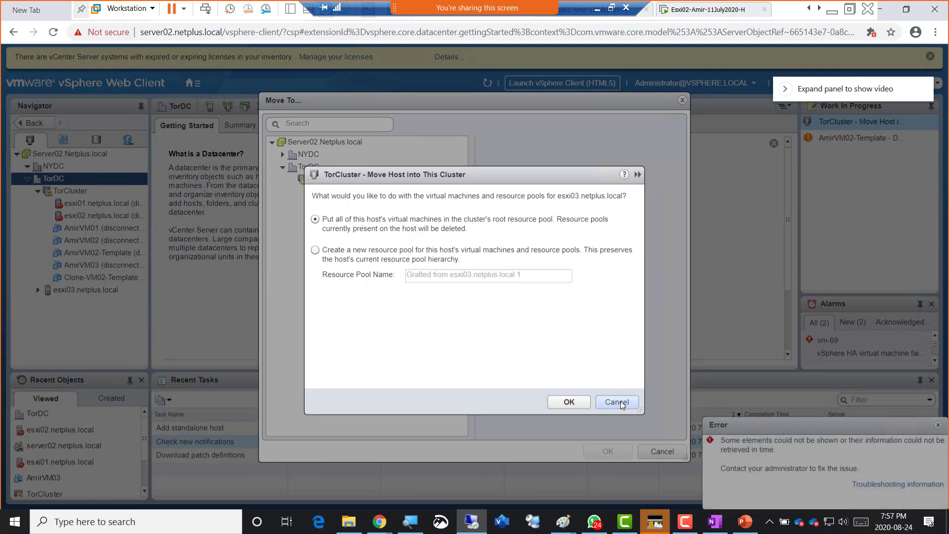
pyautogui.click(569, 402)
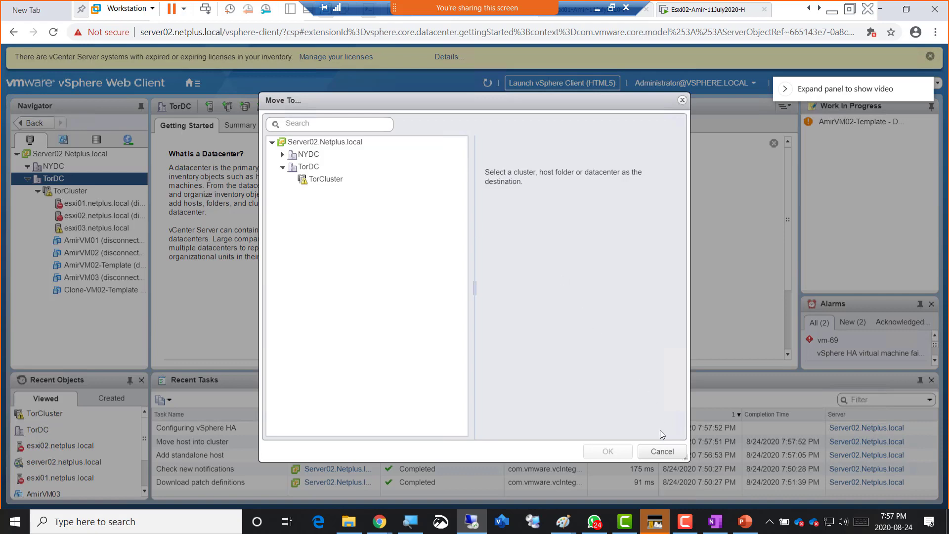
pyautogui.click(662, 451)
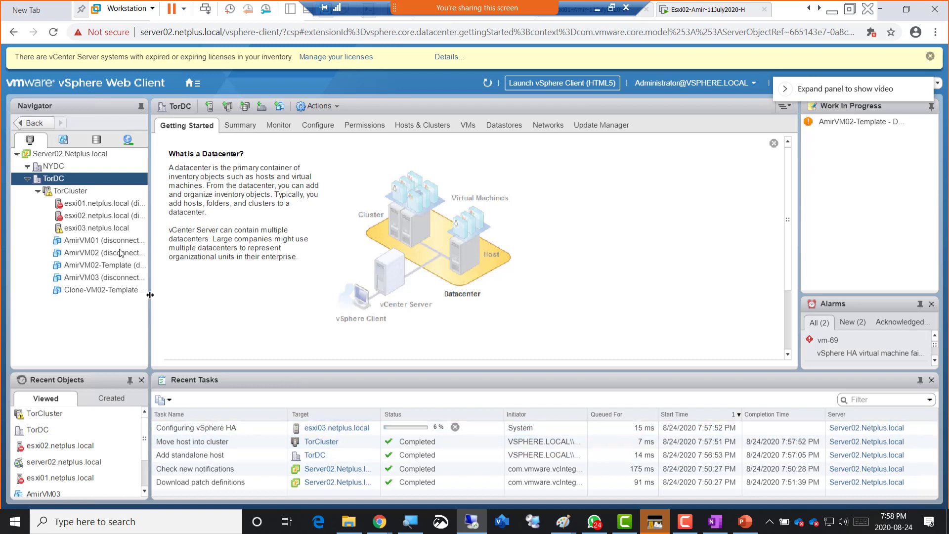
# - Open esxi01's Configure > Networking > VMkernel adapters page
pyautogui.click(86, 205)
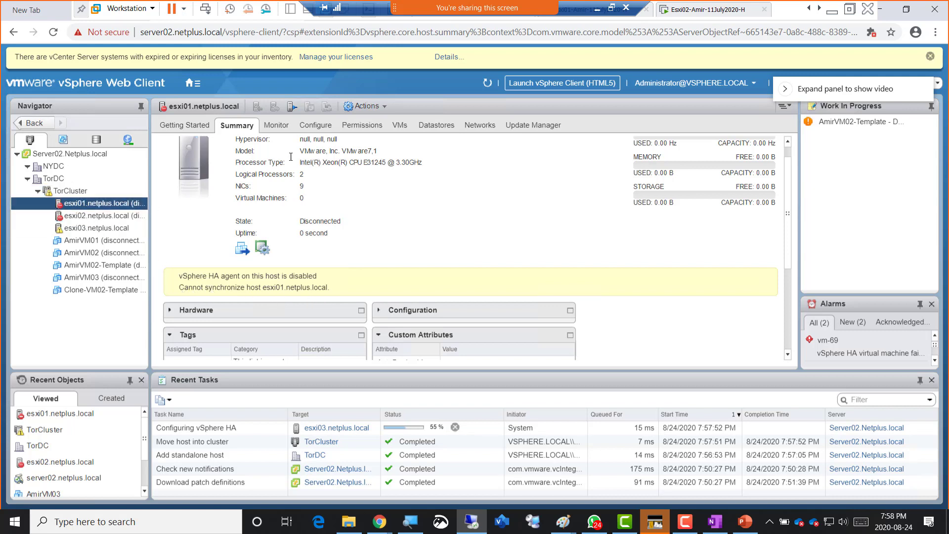
pyautogui.click(327, 128)
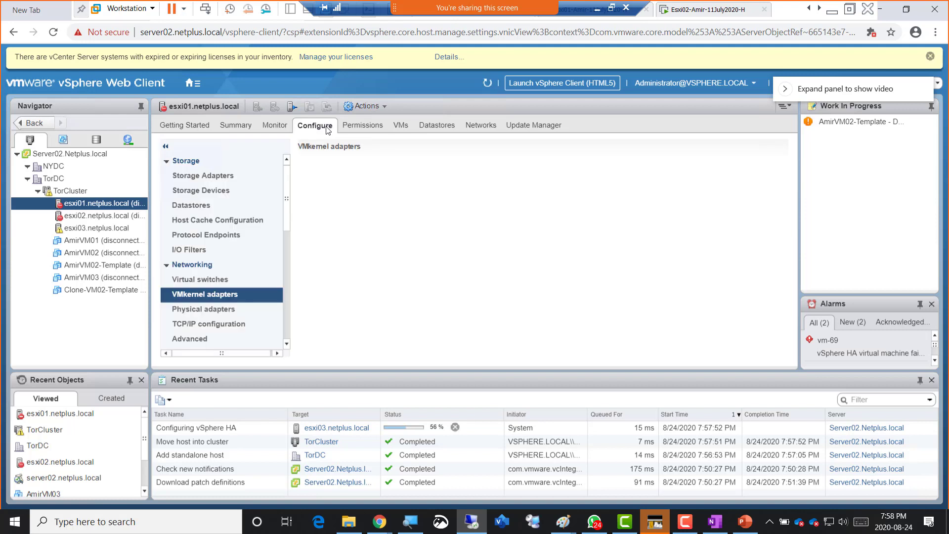
pyautogui.click(86, 208)
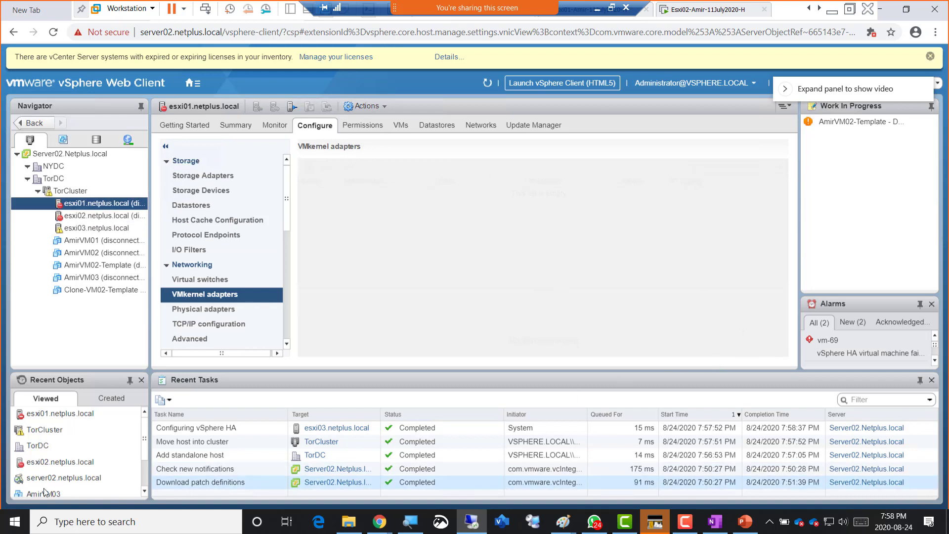
# - Open an administrator PowerShell and run ipconfig /flushdns
pyautogui.rightClick(27, 521)
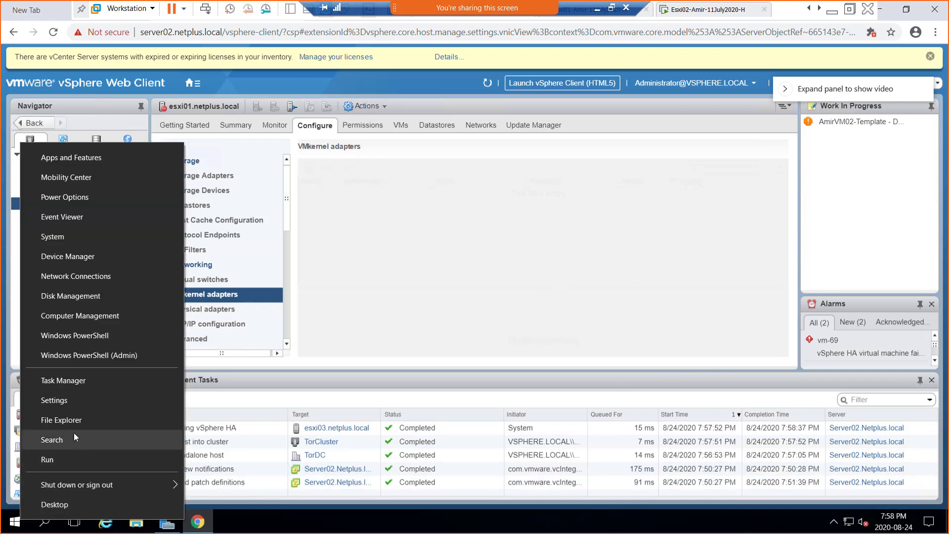
pyautogui.click(90, 357)
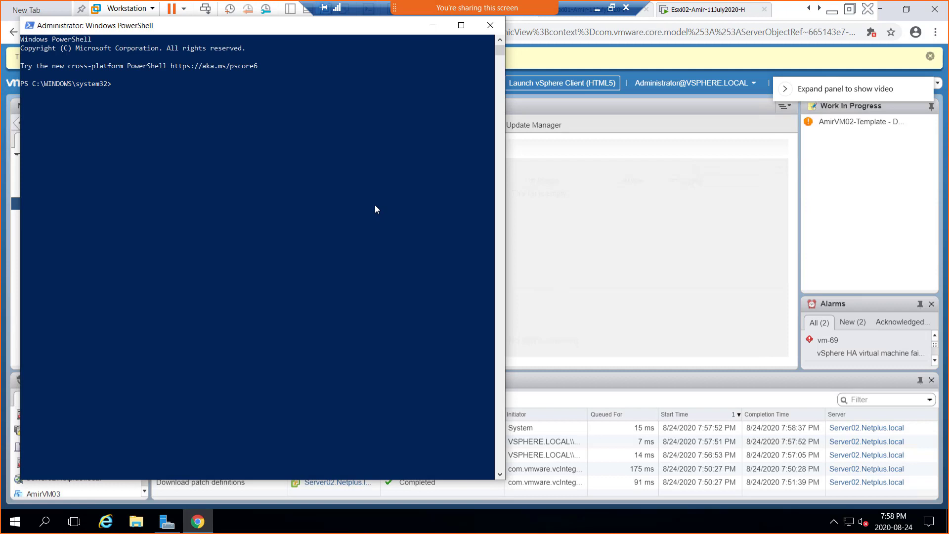
pyautogui.write('ipconfig /flushdns')
pyautogui.press('Return')
# - Run ipconfig /registerdns, then switch back to the vSphere Web Client
pyautogui.press('Up')
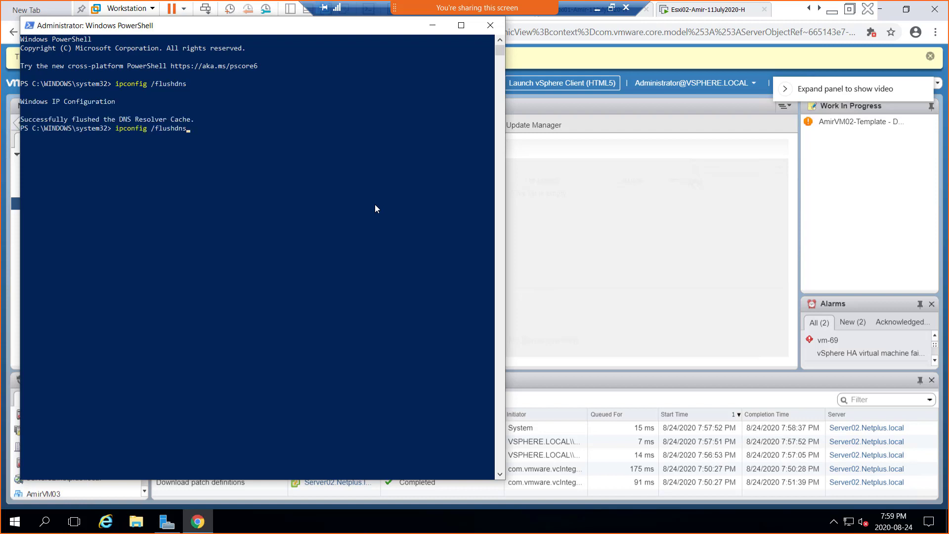
pyautogui.press('BackSpace')
pyautogui.press('BackSpace')
pyautogui.press('BackSpace')
pyautogui.press('BackSpace')
pyautogui.write('registerdns')
pyautogui.press('Return')
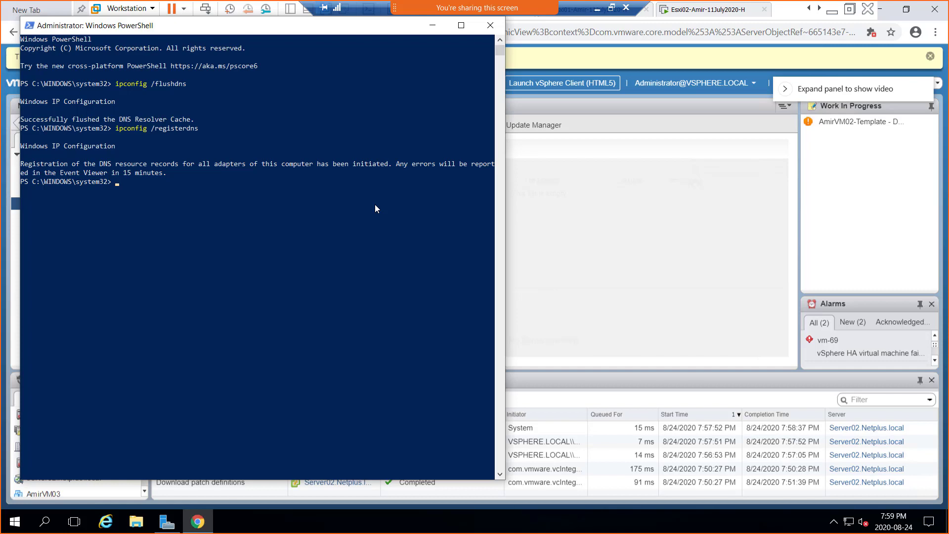
pyautogui.click(583, 108)
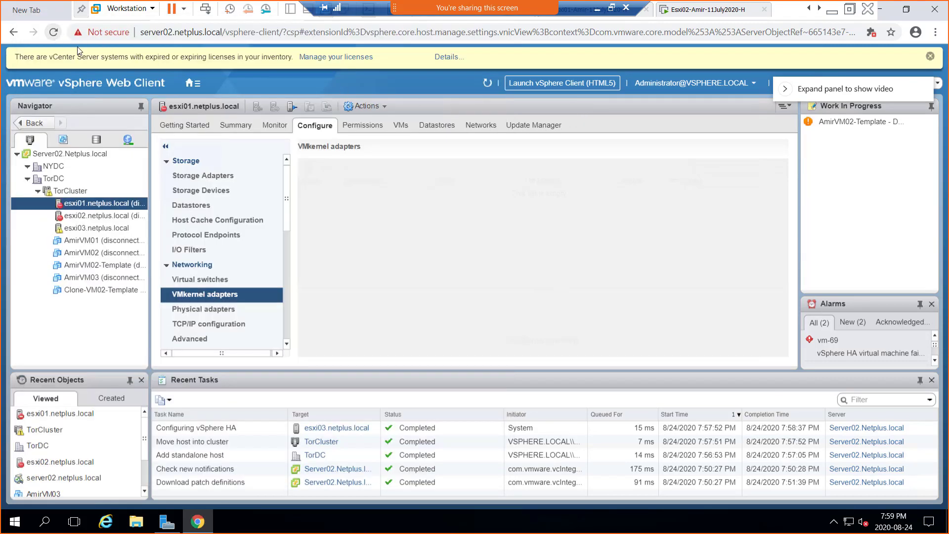
pyautogui.click(55, 33)
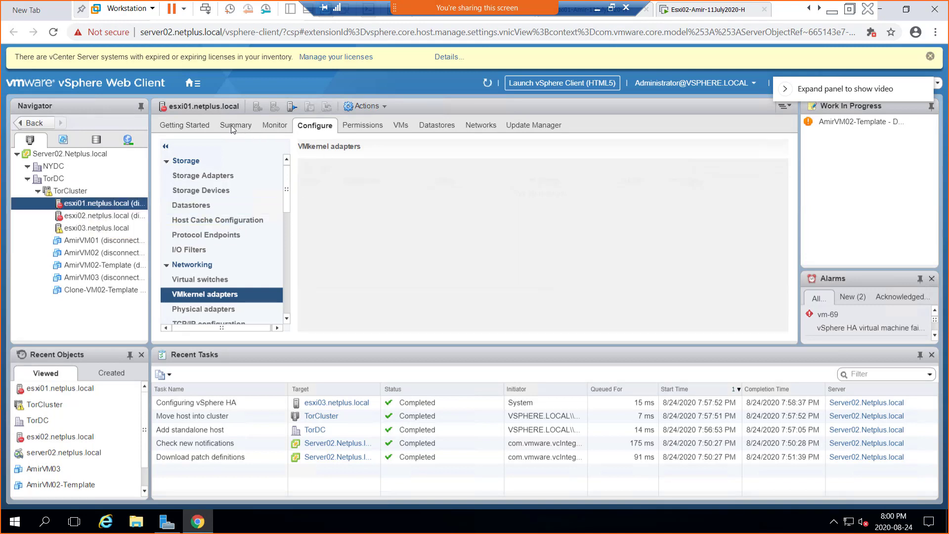
pyautogui.click(230, 126)
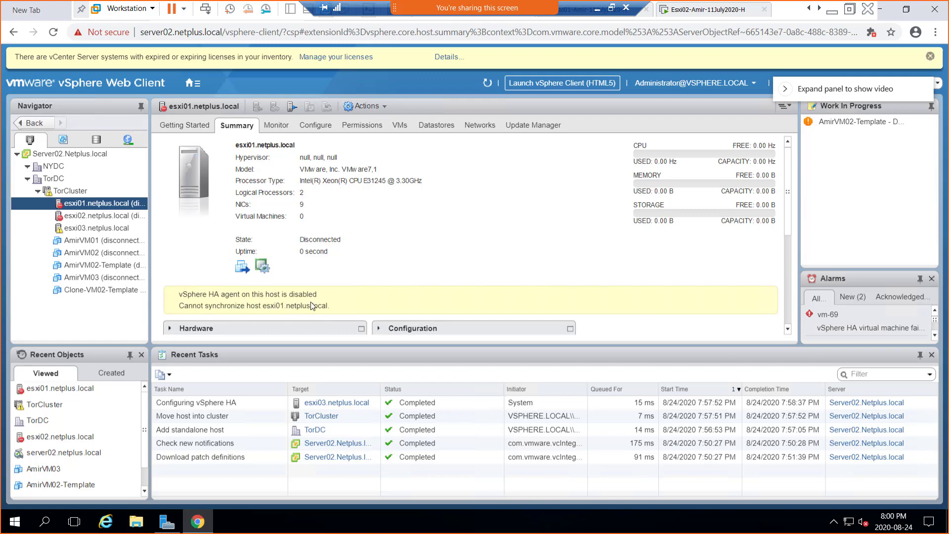
# - Reconnect host esxi01 via Connection > Connect, confirm with Yes, then select esxi02 in the Navigator
pyautogui.rightClick(85, 205)
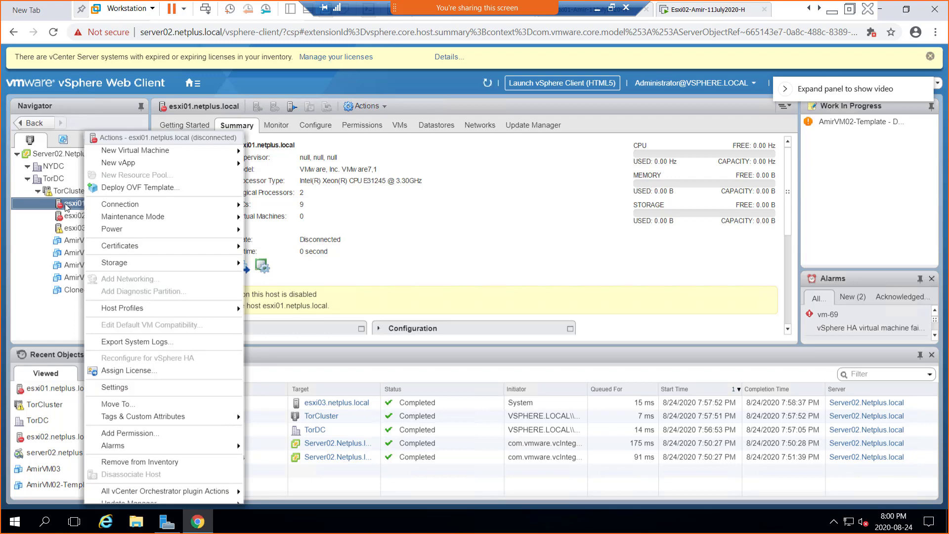
pyautogui.click(92, 207)
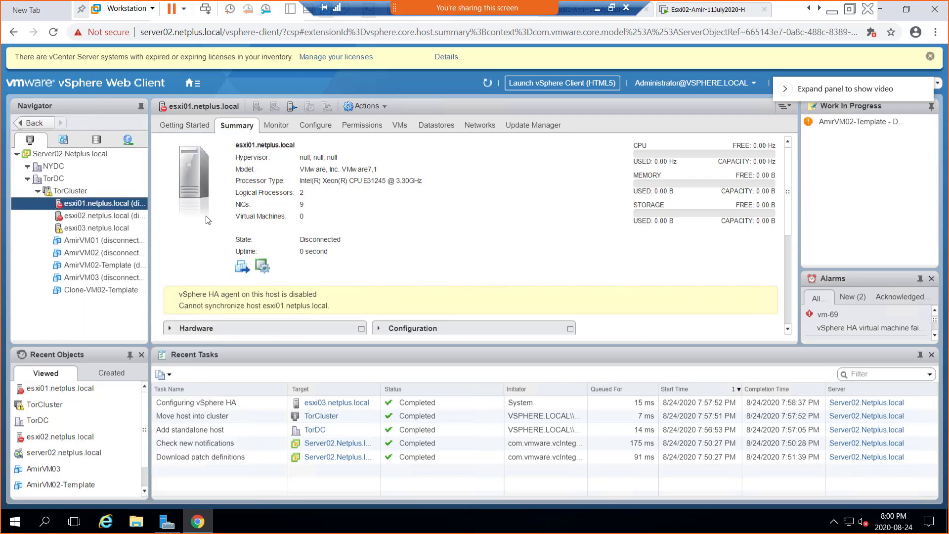
pyautogui.rightClick(92, 206)
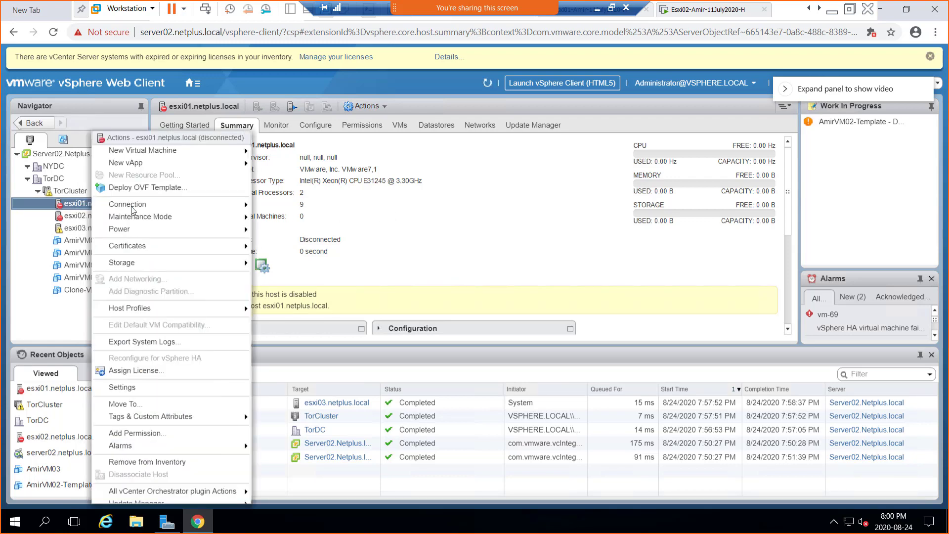
pyautogui.moveTo(140, 208)
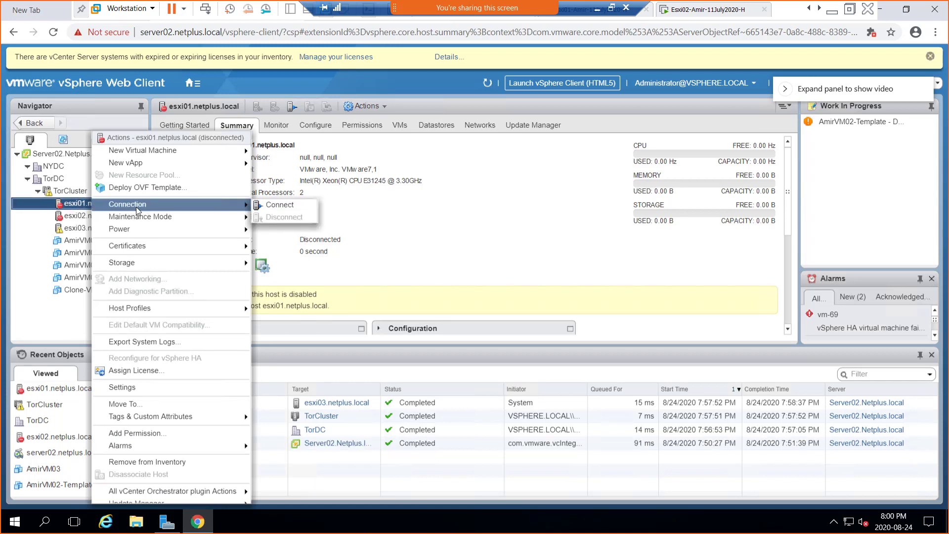
pyautogui.click(286, 206)
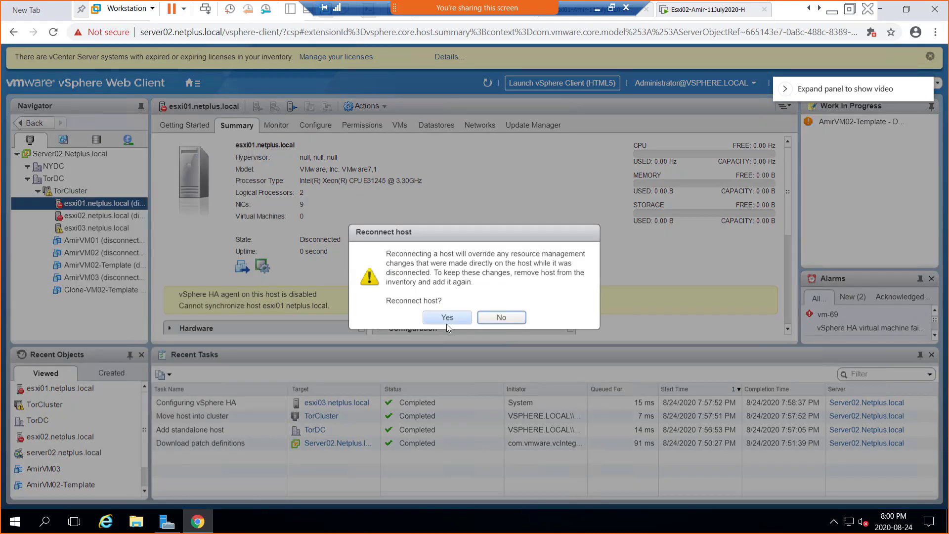
pyautogui.click(446, 317)
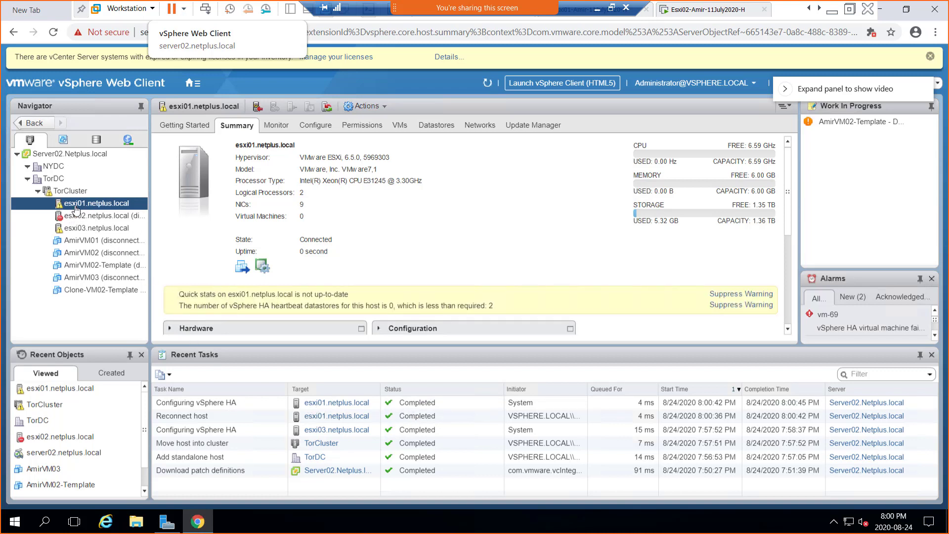
pyautogui.click(88, 220)
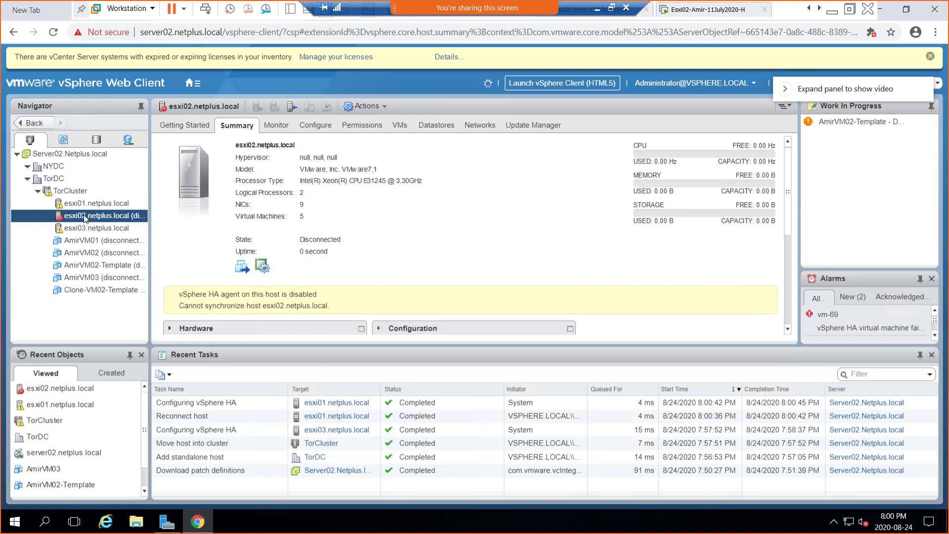
# - Reconnect host esxi02 through Connection > Connect and confirm with Yes
pyautogui.rightClick(85, 218)
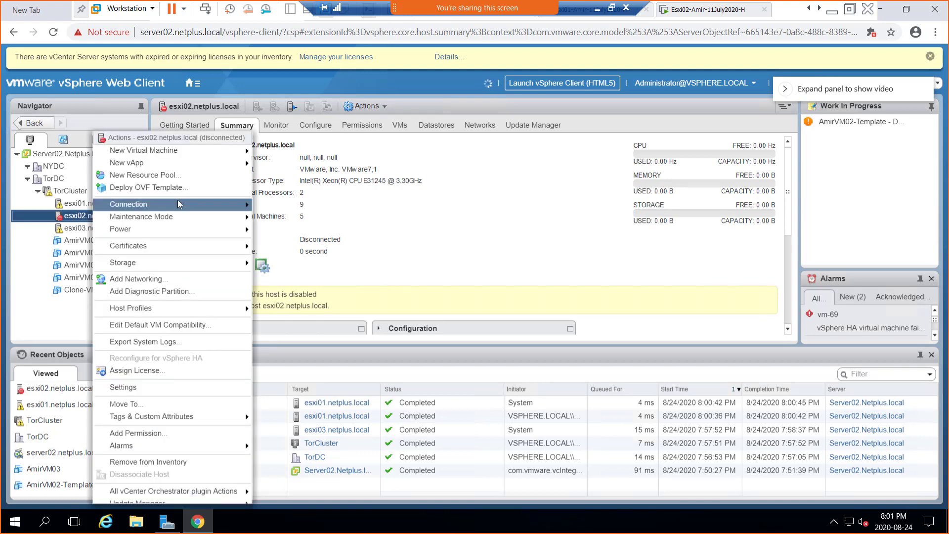
pyautogui.moveTo(178, 203)
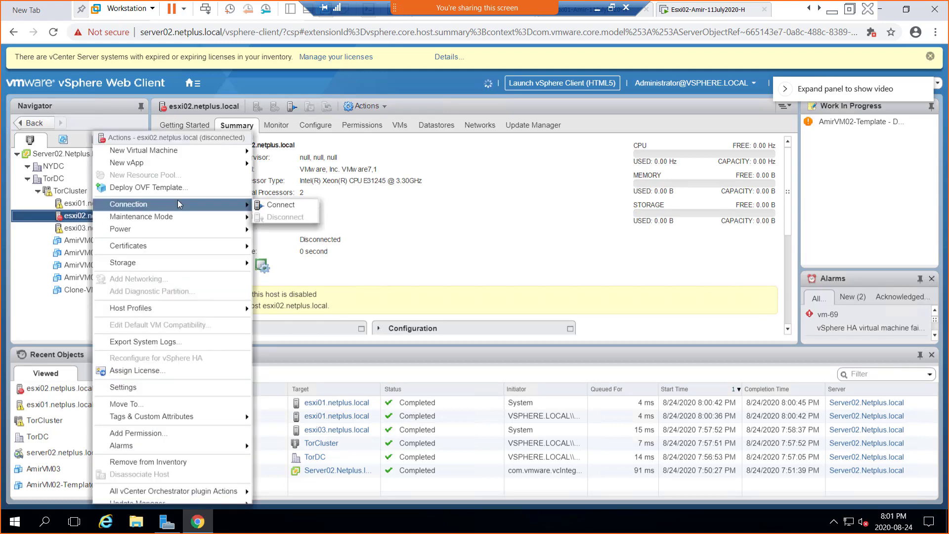
pyautogui.click(275, 206)
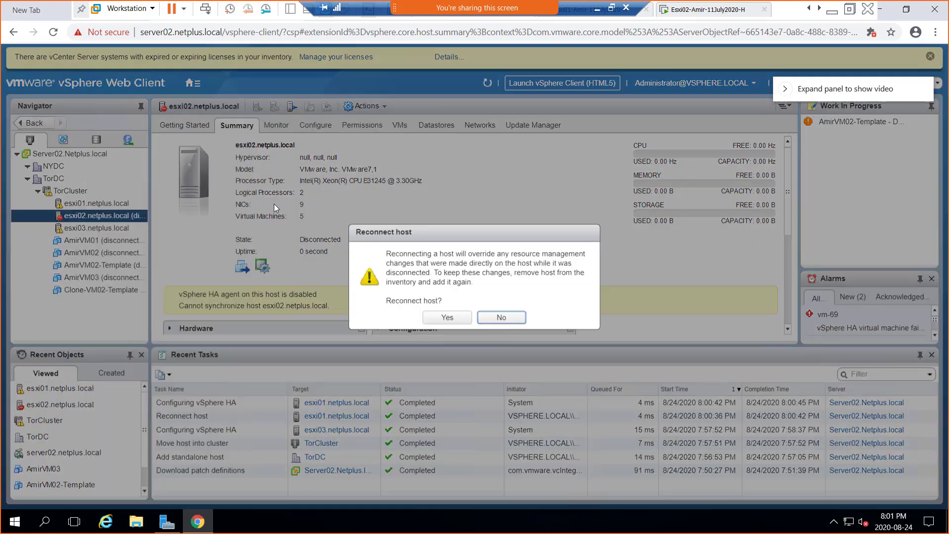
pyautogui.click(448, 317)
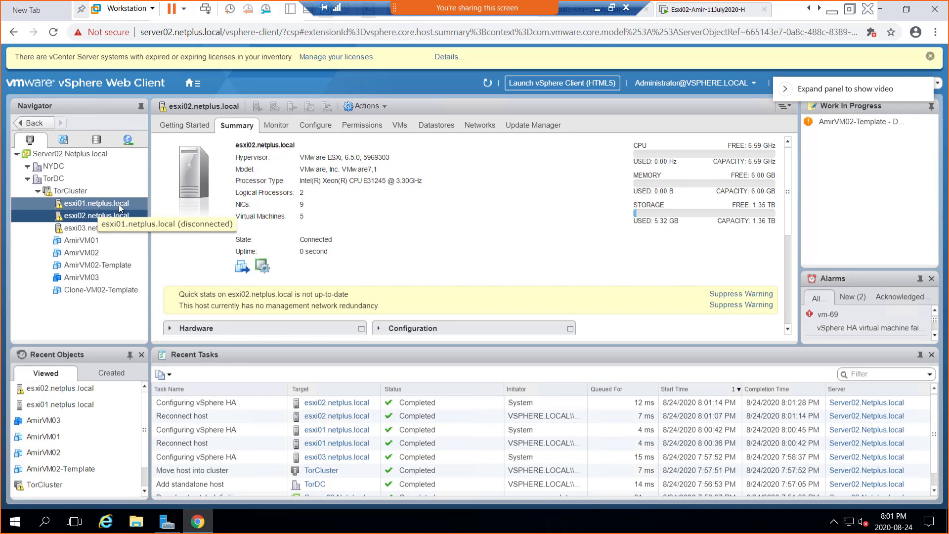
pyautogui.click(597, 9)
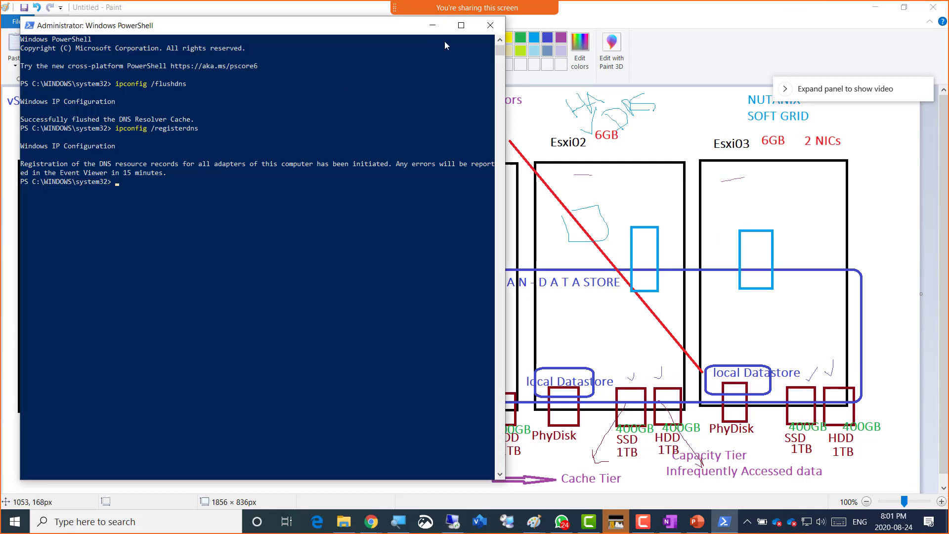
pyautogui.hotkey('alt', 'Tab')
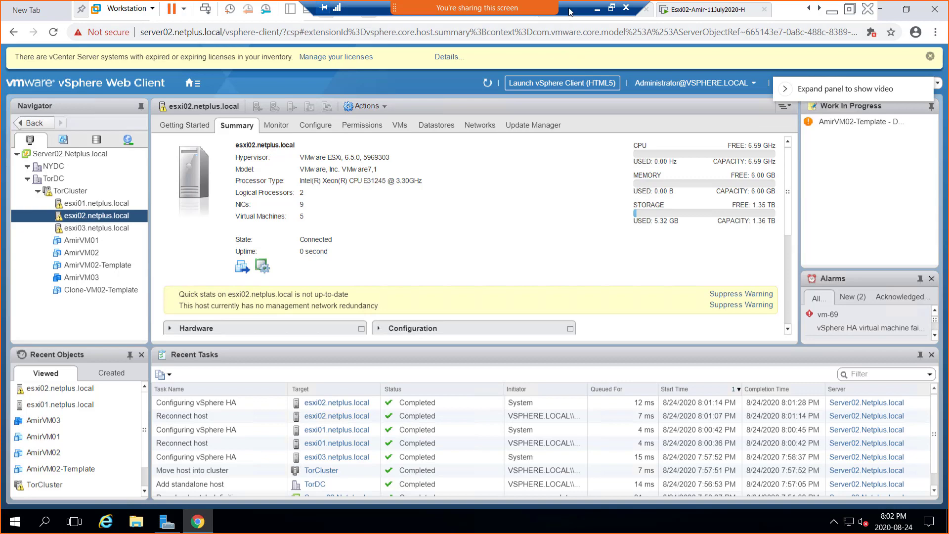
pyautogui.press('super+shift+s')
pyautogui.moveTo(14, 4); pyautogui.dragTo(662, 442)
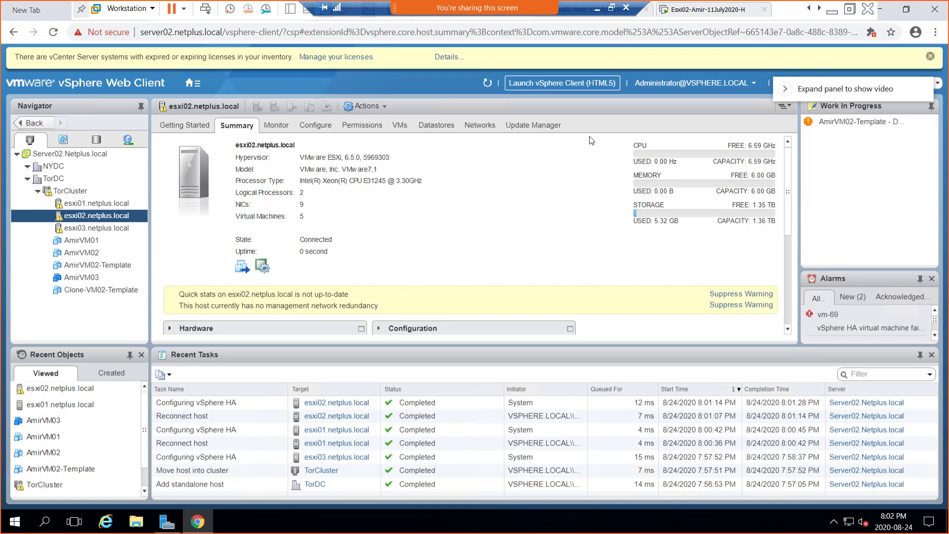
# - Minimize VMware Workstation and bring up PowerPoint slide 27, 'Lab Steps & Precautions'
pyautogui.click(597, 9)
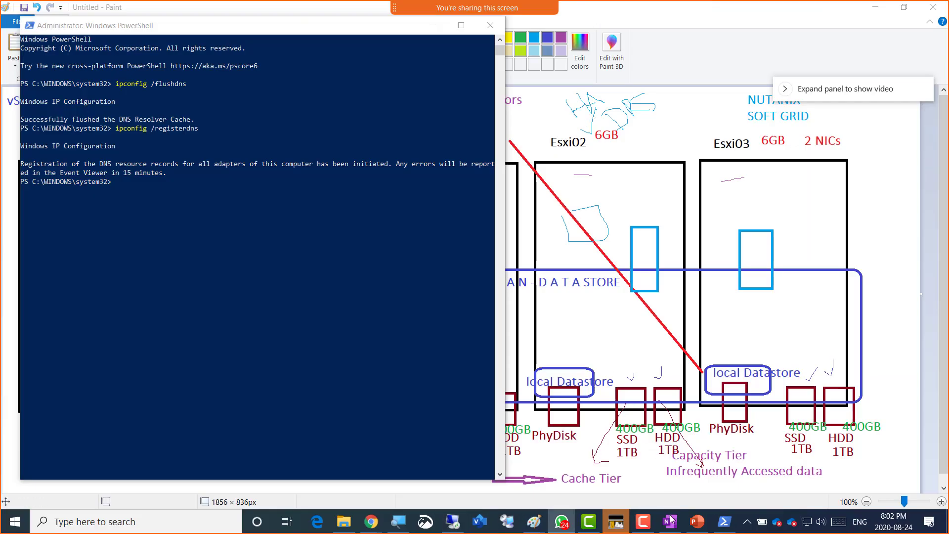
pyautogui.click(695, 526)
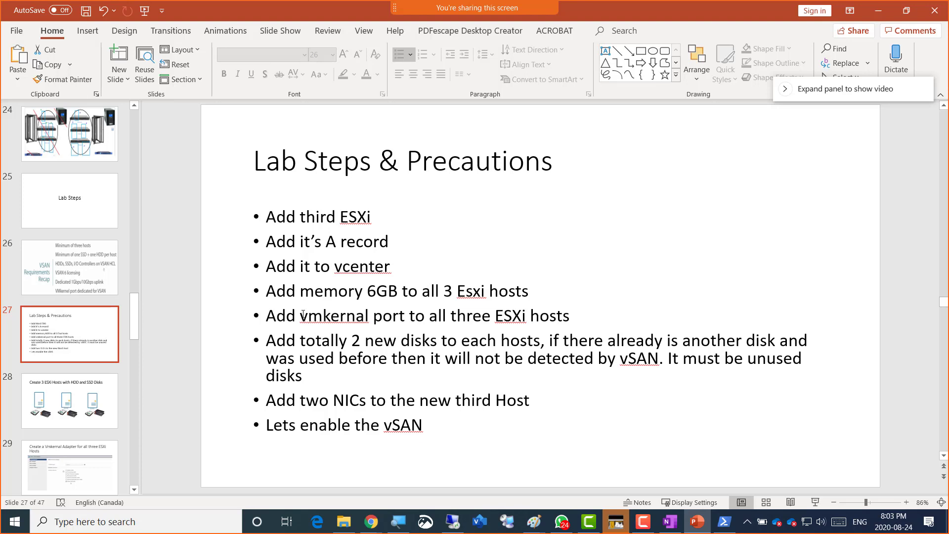
# - Undo the last slide edit in PowerPoint and switch back to the vSphere Web Client showing esxi02
pyautogui.hotkey('ctrl', 'z')
pyautogui.hotkey('alt', 'Tab')
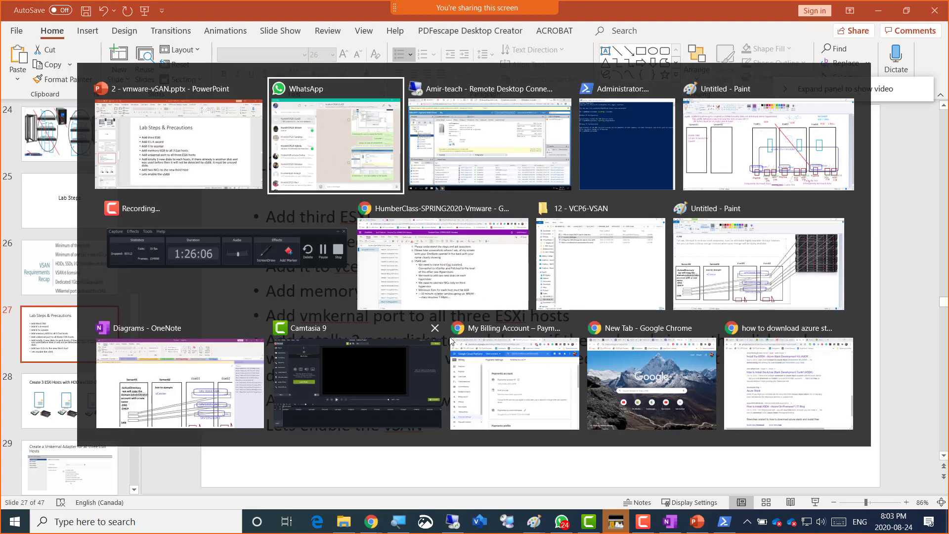
pyautogui.press('Escape')
pyautogui.hotkey('alt', 'Tab')
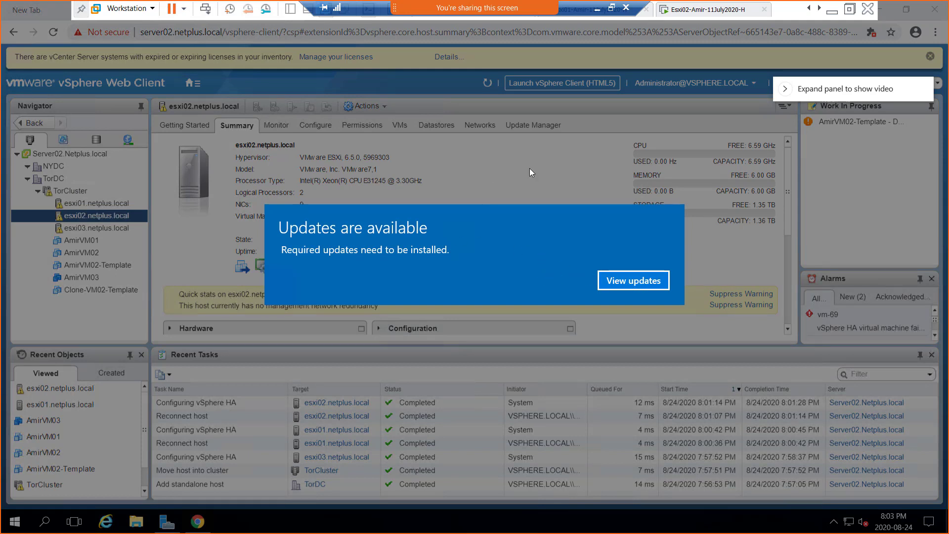
# - Minimize the Windows Update settings and view esxi01's VMkernel adapters under Configure
pyautogui.click(645, 284)
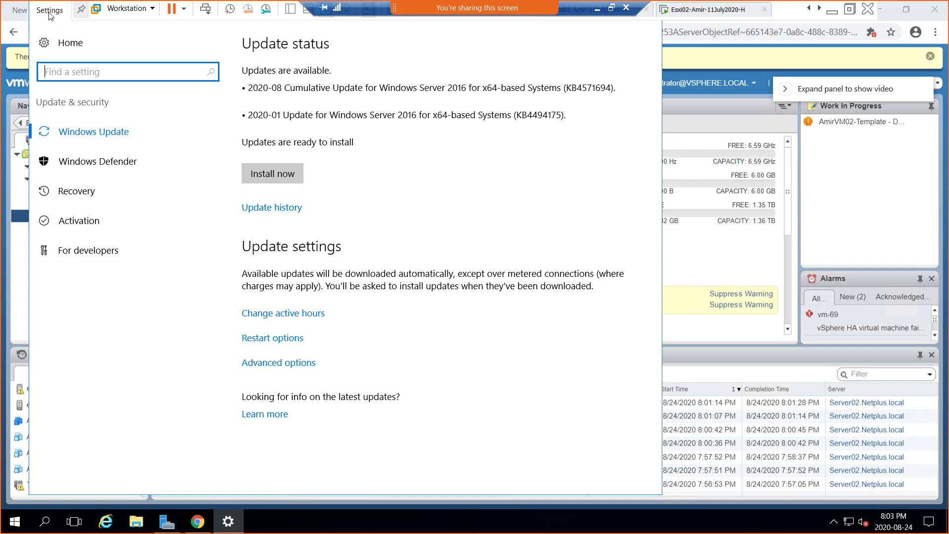
pyautogui.moveTo(43, 10); pyautogui.dragTo(103, 70)
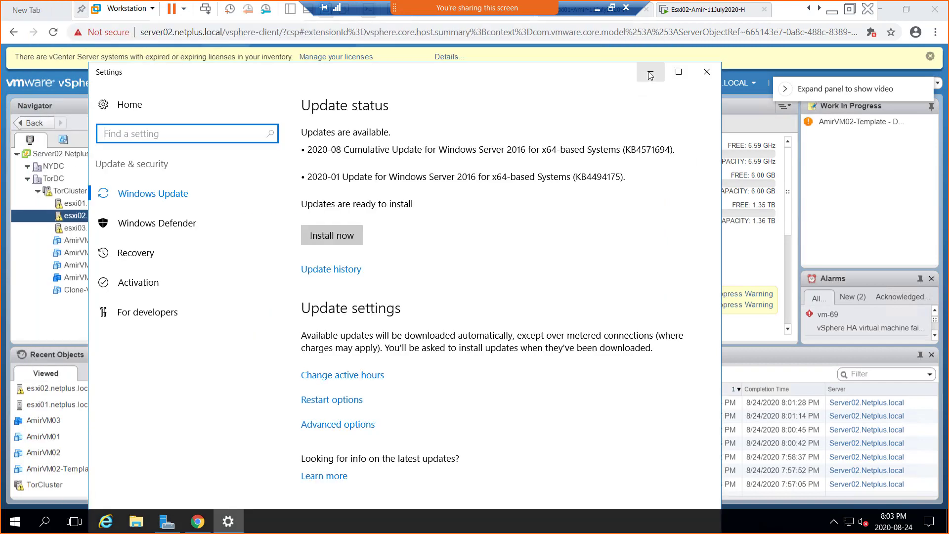
pyautogui.click(652, 68)
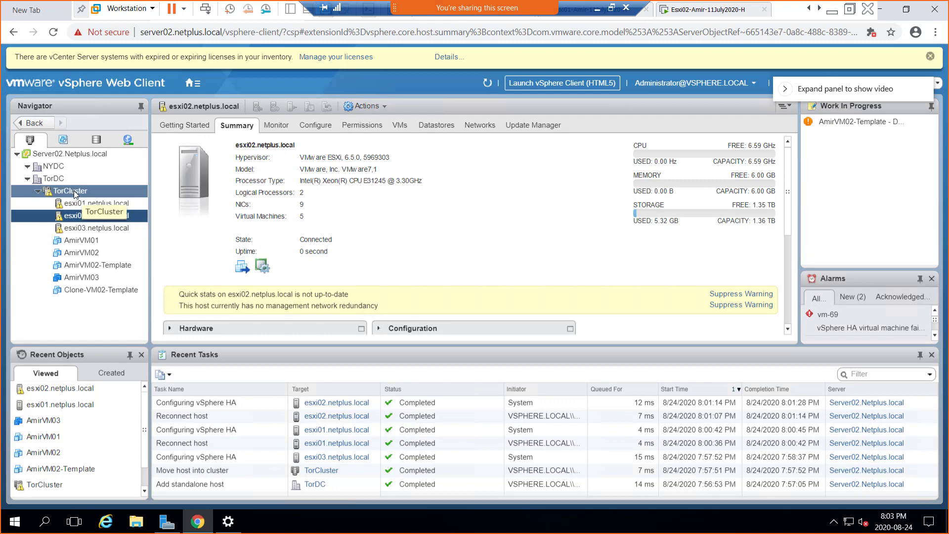
pyautogui.click(82, 203)
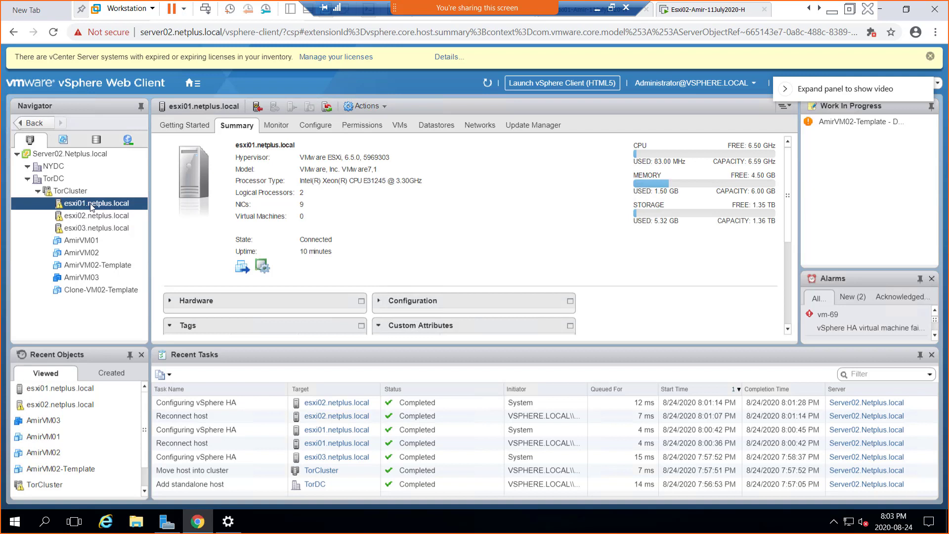
pyautogui.click(317, 129)
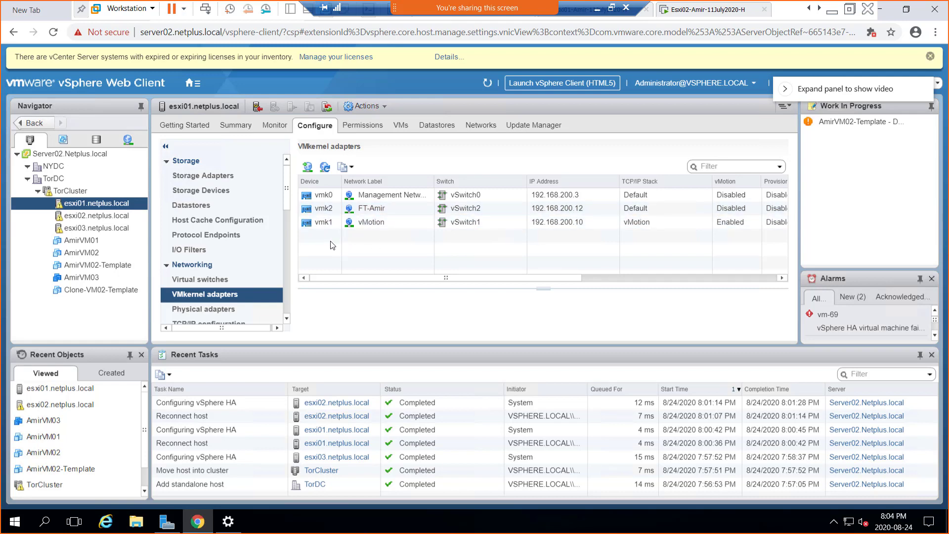
# - Minimize the vSphere session and bring up the Paint vSAN diagram with the Text tool selected
pyautogui.click(597, 10)
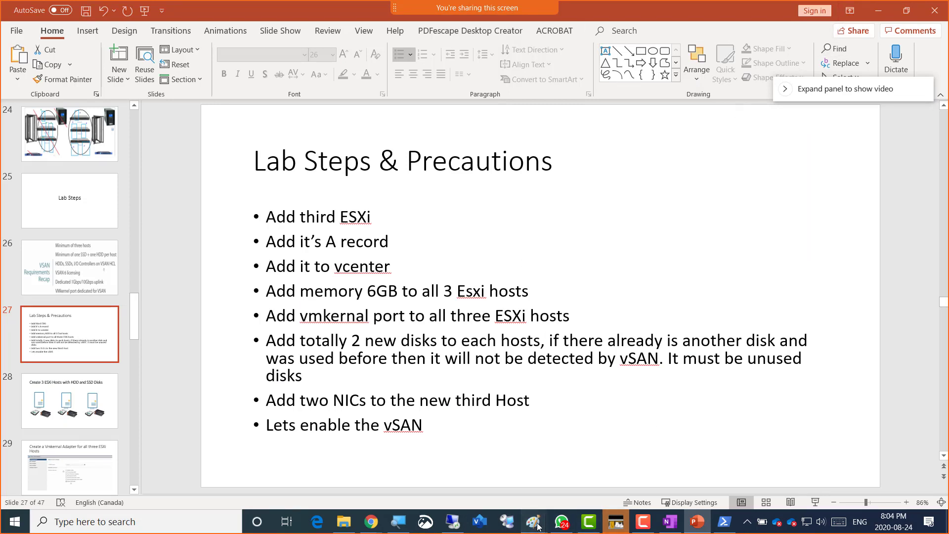
pyautogui.moveTo(534, 520)
pyautogui.click(601, 469)
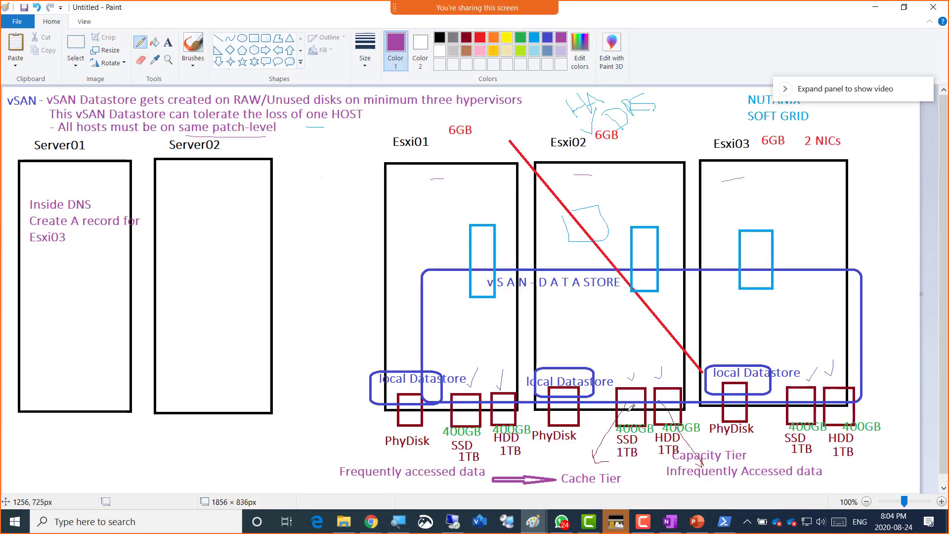
pyautogui.click(168, 43)
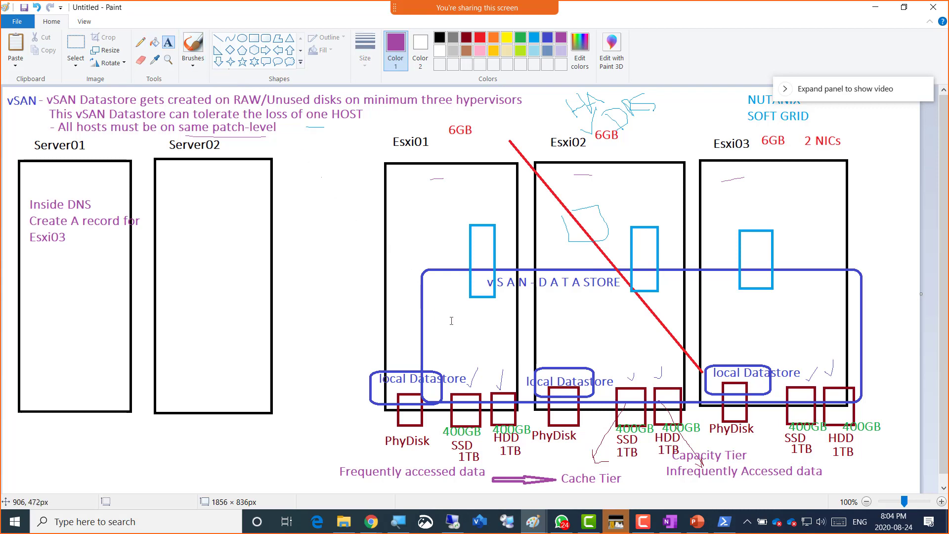
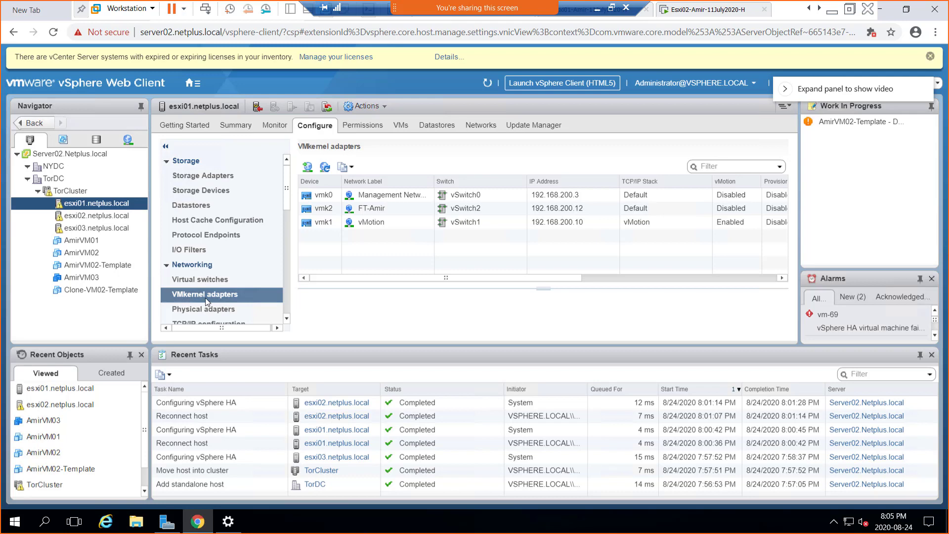
# - Open the Add Networking wizard for esxi01, keeping VMkernel Network Adapter as the connection type
pyautogui.click(307, 172)
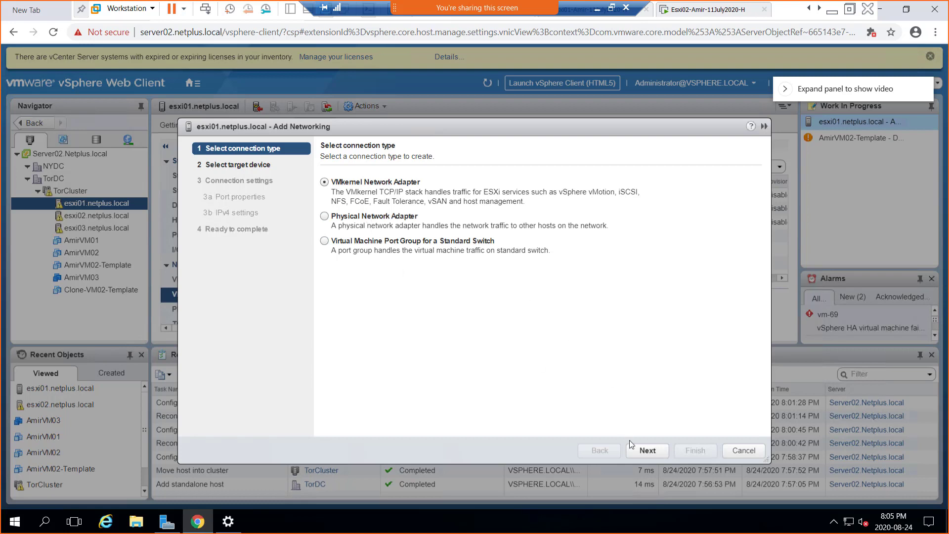
# - Choose a new standard switch for esxi01 and assign vmnic6 and vmnic7 as active adapters
pyautogui.click(645, 452)
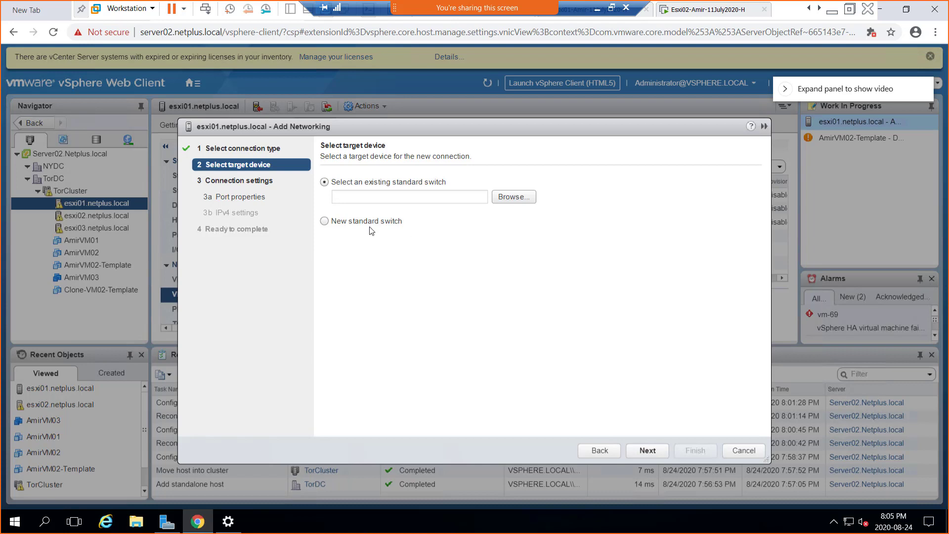
pyautogui.click(373, 225)
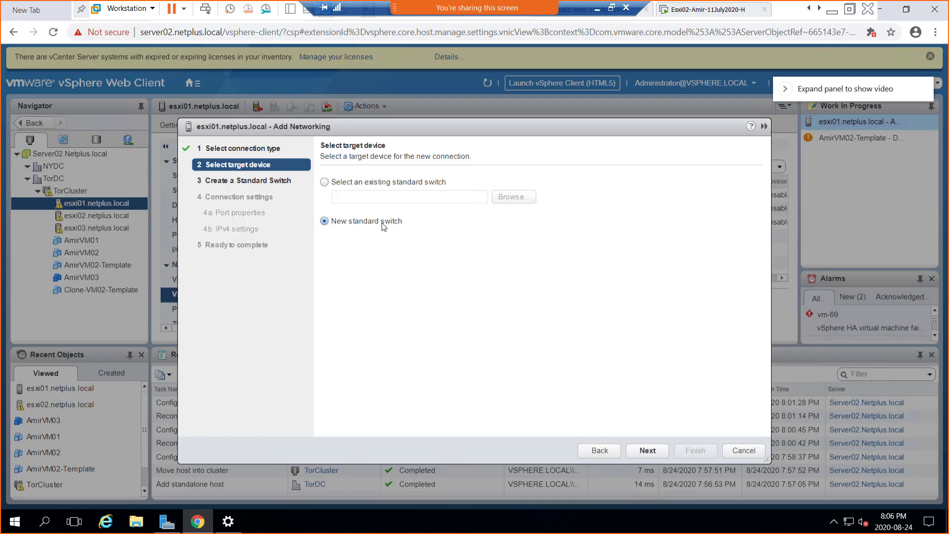
pyautogui.click(647, 450)
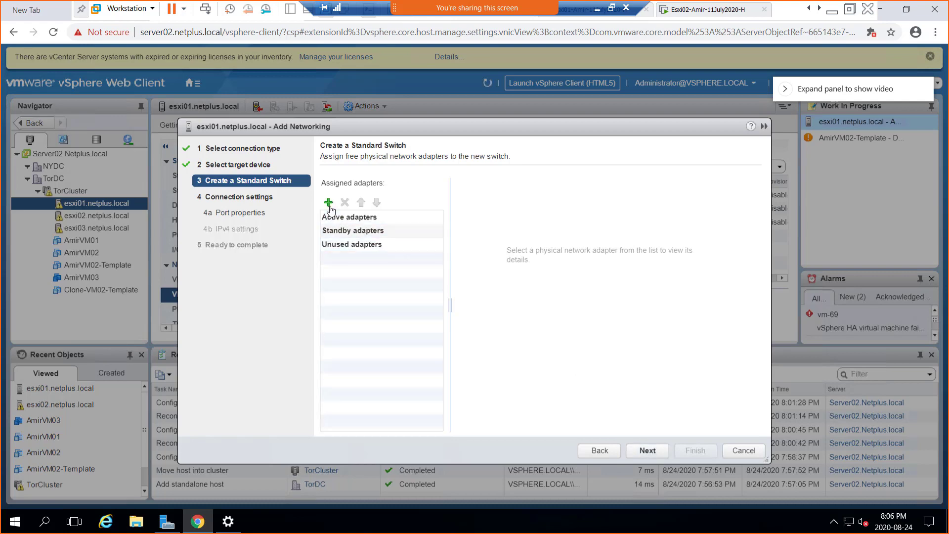
pyautogui.click(330, 203)
pyautogui.keyDown('ctrl'); pyautogui.click(376, 241); pyautogui.keyUp('ctrl')
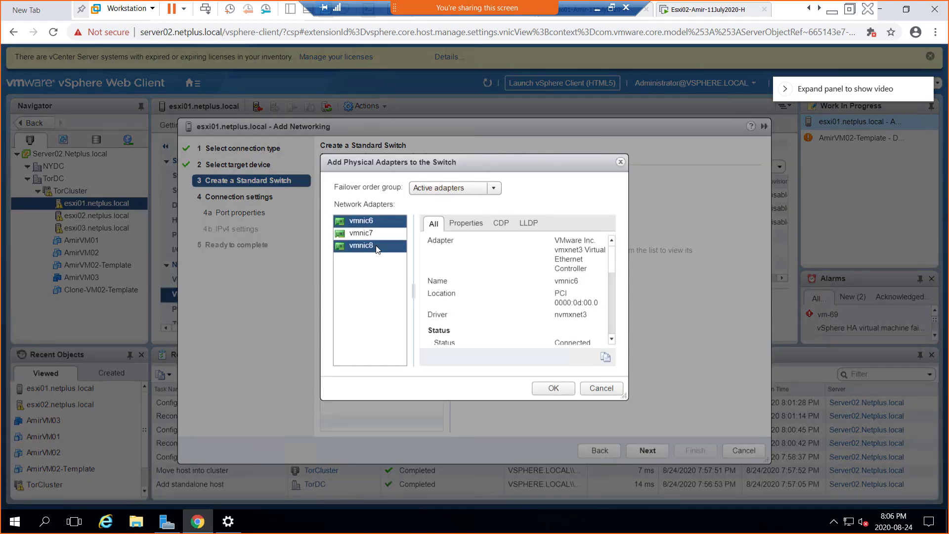
pyautogui.keyDown('shift'); pyautogui.click(379, 233); pyautogui.keyUp('shift')
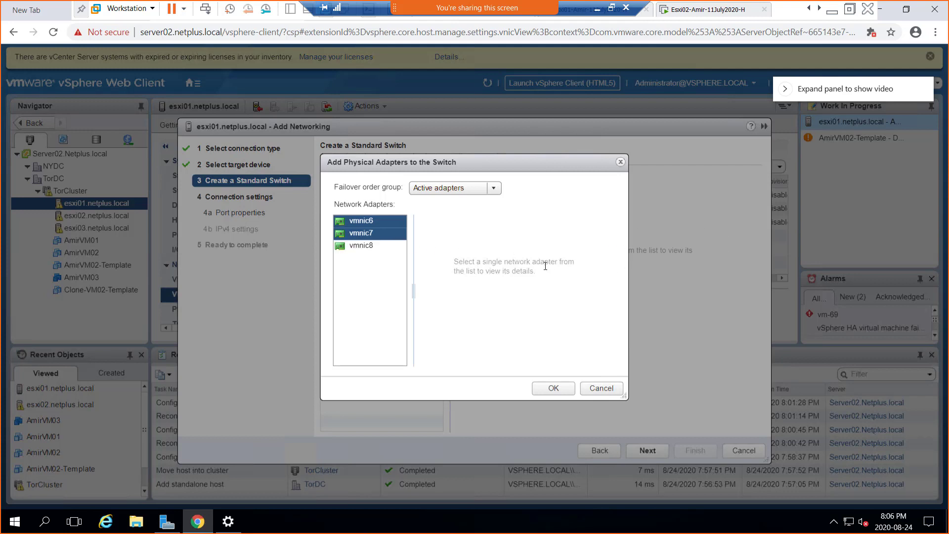
pyautogui.click(551, 388)
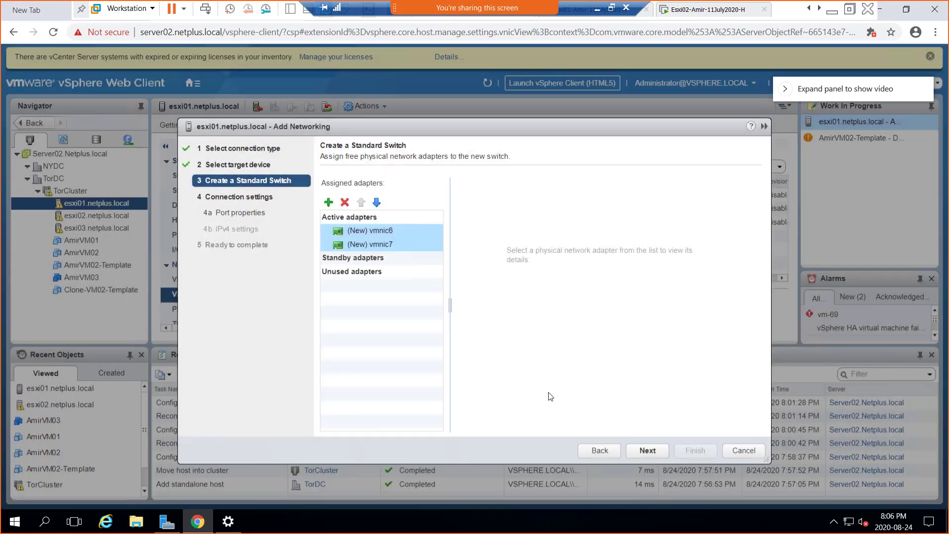
# - Label the new VMkernel port vSAN and enable vSAN traffic on it
pyautogui.click(652, 451)
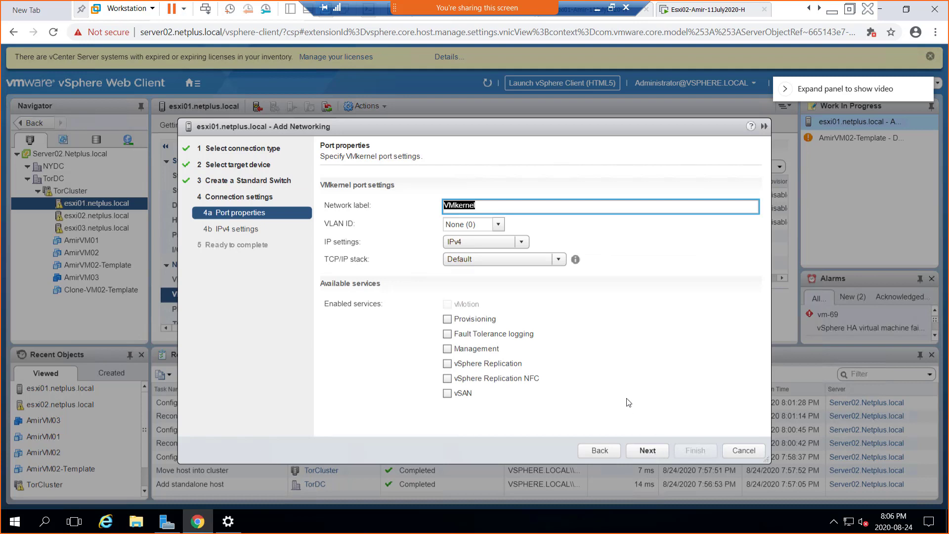
pyautogui.write('vSAN')
pyautogui.click(447, 393)
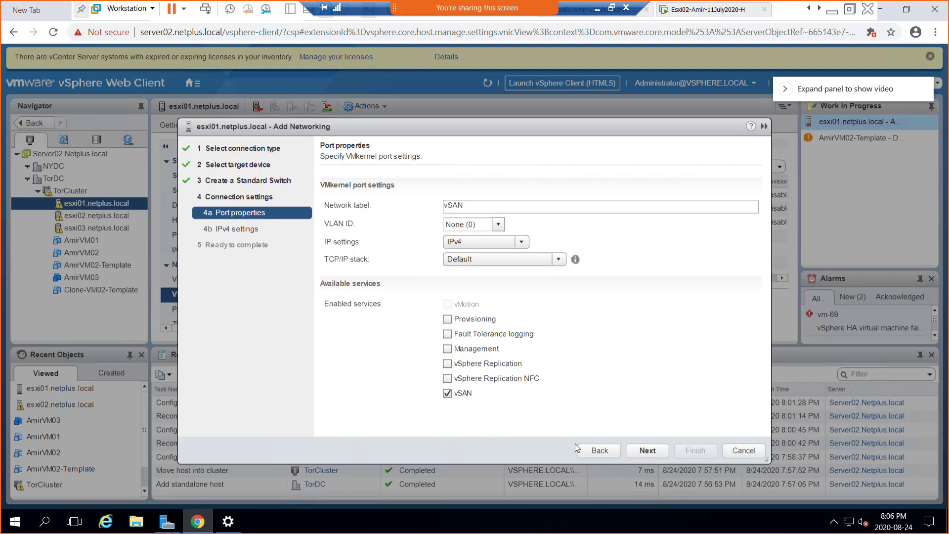
# - Give the adapter static IP 192.168.200.14 with mask 255.255.255.0 and finish the wizard
pyautogui.click(647, 451)
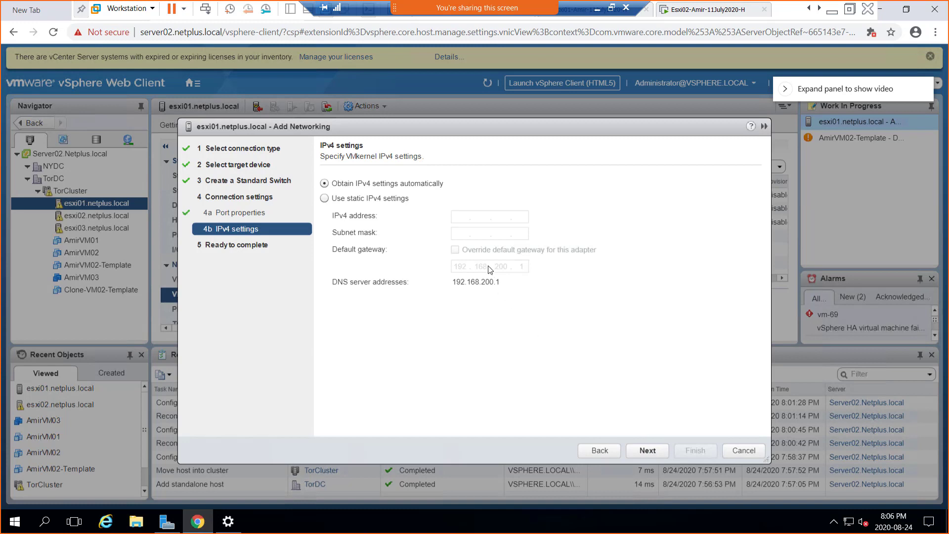
pyautogui.click(403, 199)
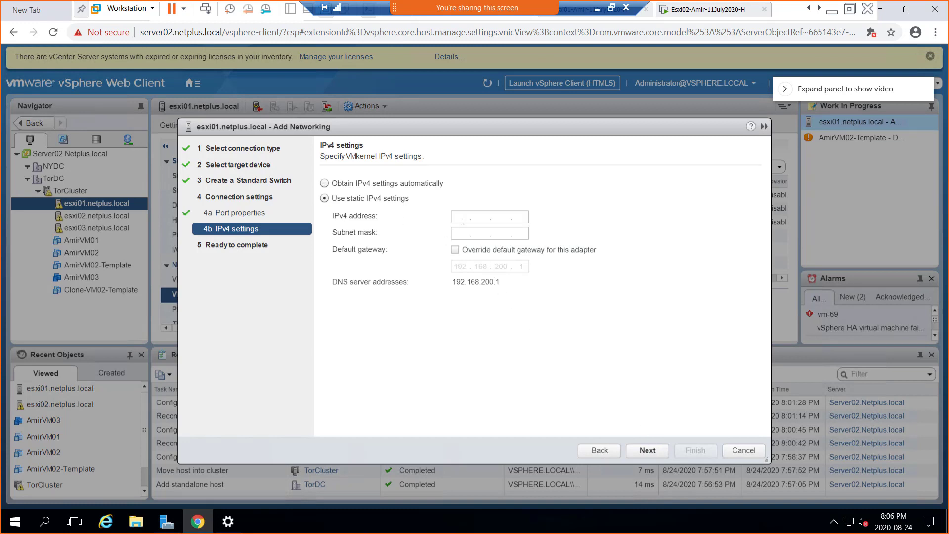
pyautogui.click(462, 218)
pyautogui.write('192 . 168 . 200 .')
pyautogui.write('14')
pyautogui.press('Tab')
pyautogui.write('255.255.255.')
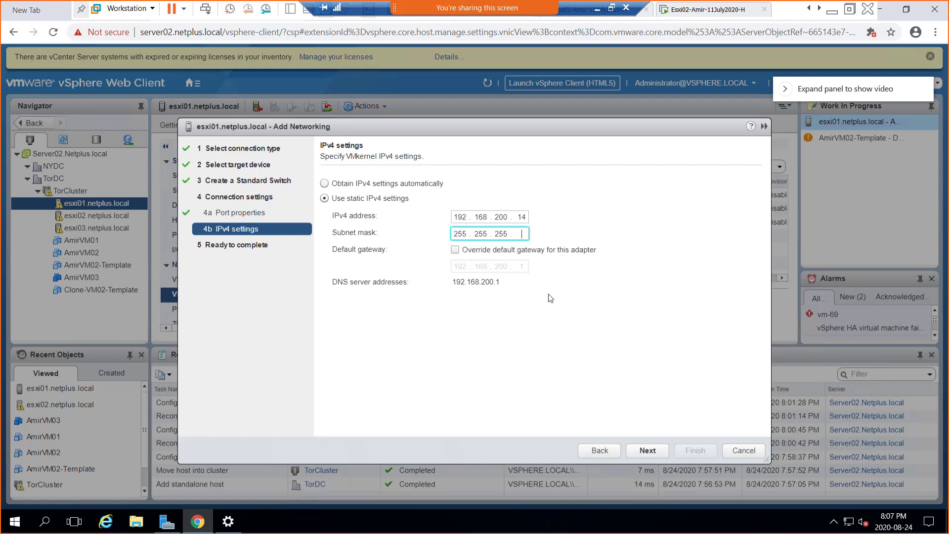
pyautogui.write('0')
pyautogui.click(648, 450)
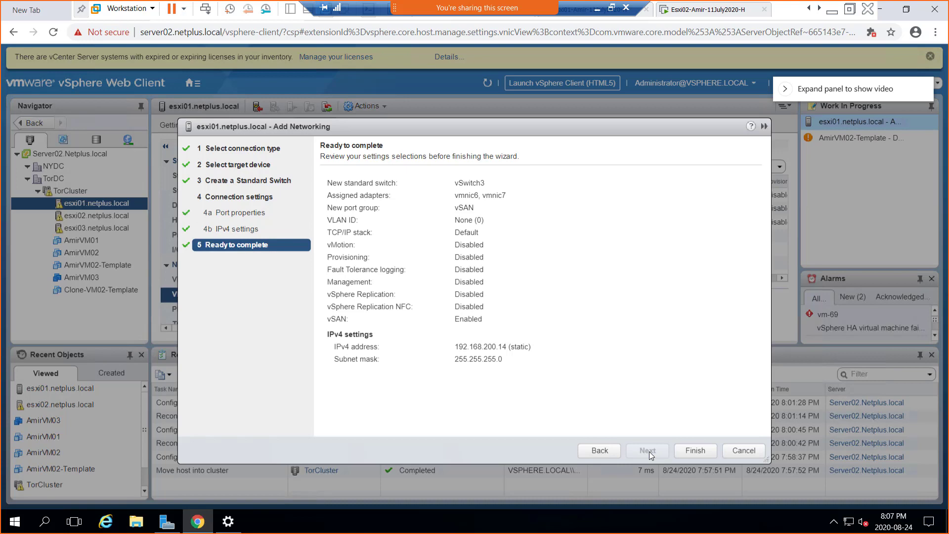
pyautogui.click(694, 450)
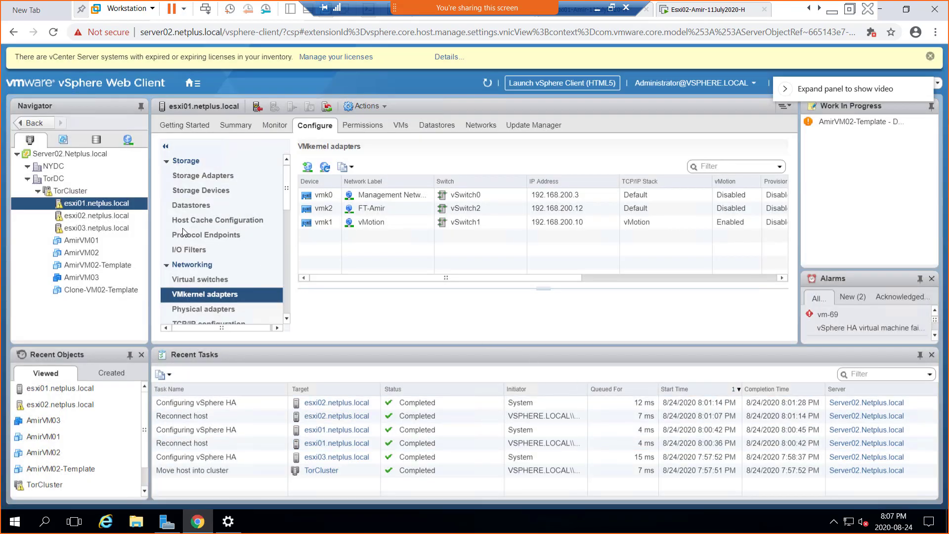
# - Select host esxi02.netplus.local and open its Add Networking wizard for a VMkernel adapter
pyautogui.click(108, 216)
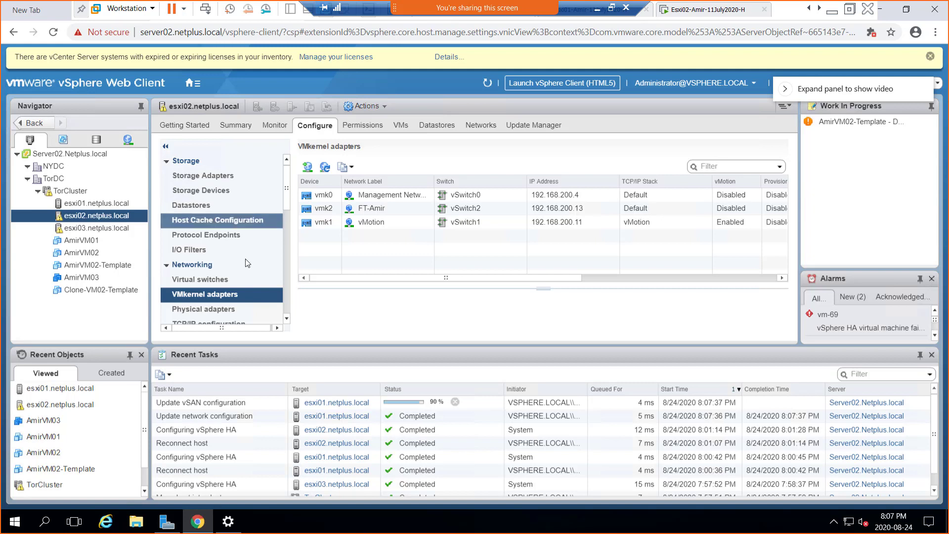
pyautogui.click(309, 170)
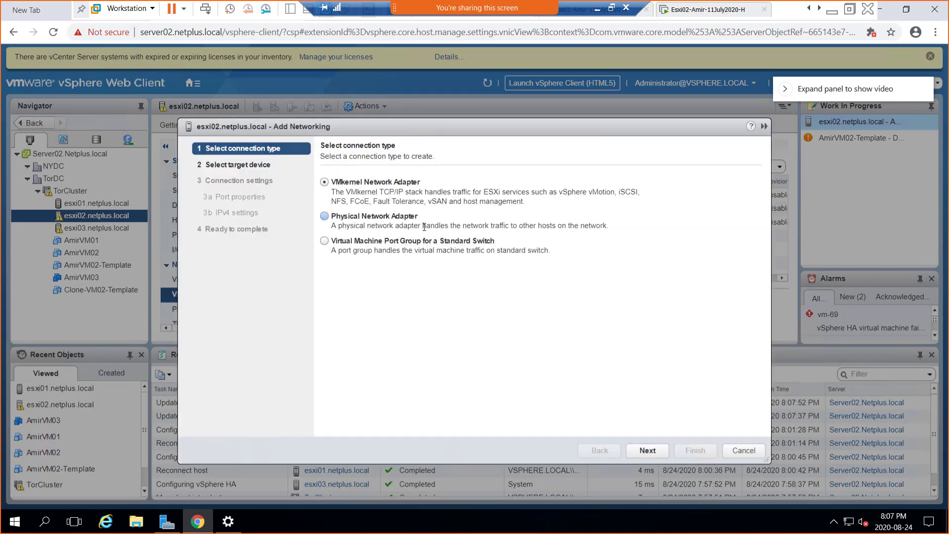
# - Create a new standard switch for esxi02 with vmnic6 and vmnic7 as active adapters
pyautogui.click(643, 450)
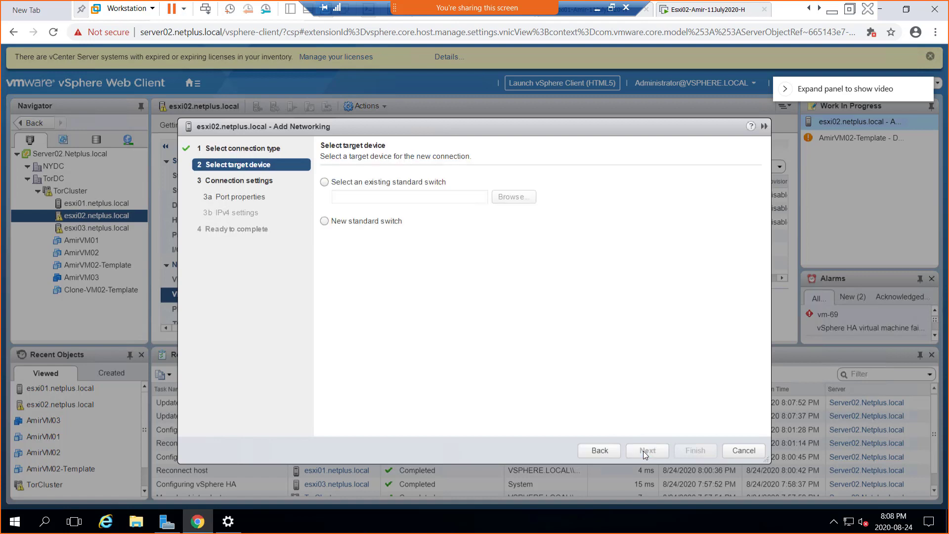
pyautogui.click(380, 223)
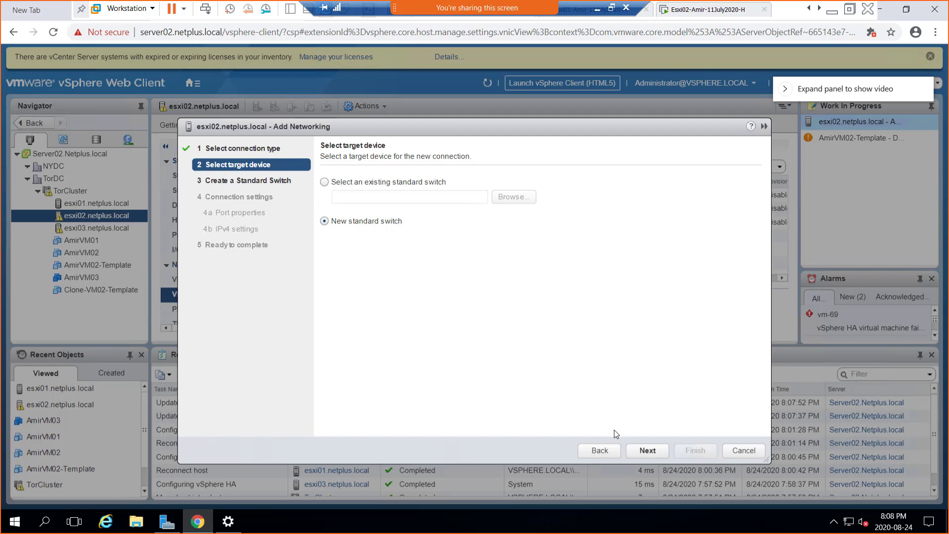
pyautogui.click(646, 449)
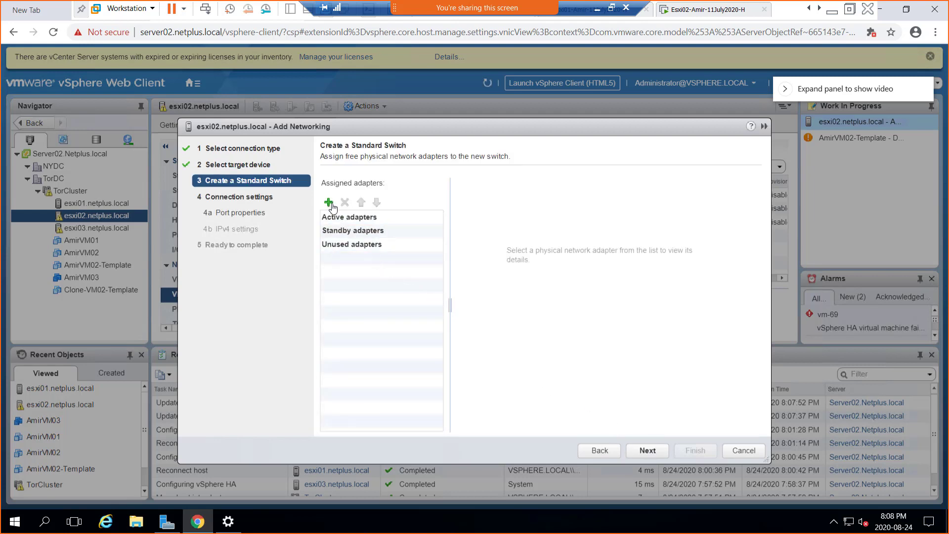
pyautogui.click(328, 202)
pyautogui.keyDown('ctrl'); pyautogui.click(377, 234); pyautogui.keyUp('ctrl')
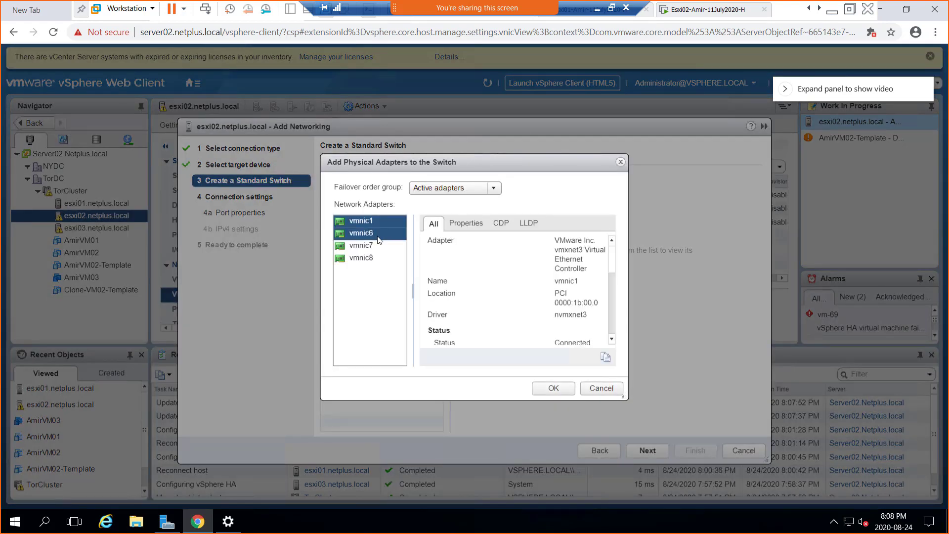
pyautogui.click(378, 235)
pyautogui.keyDown('ctrl'); pyautogui.click(380, 246); pyautogui.keyUp('ctrl')
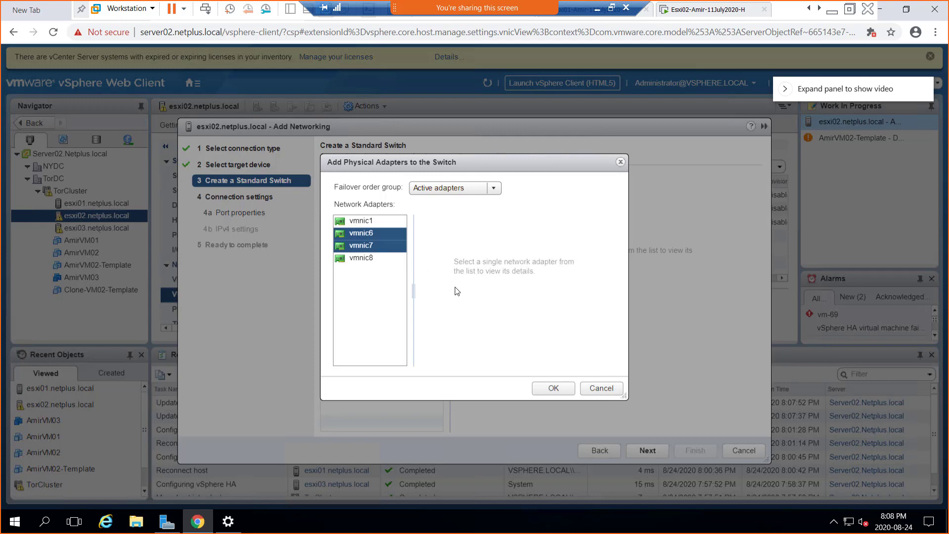
pyautogui.click(553, 389)
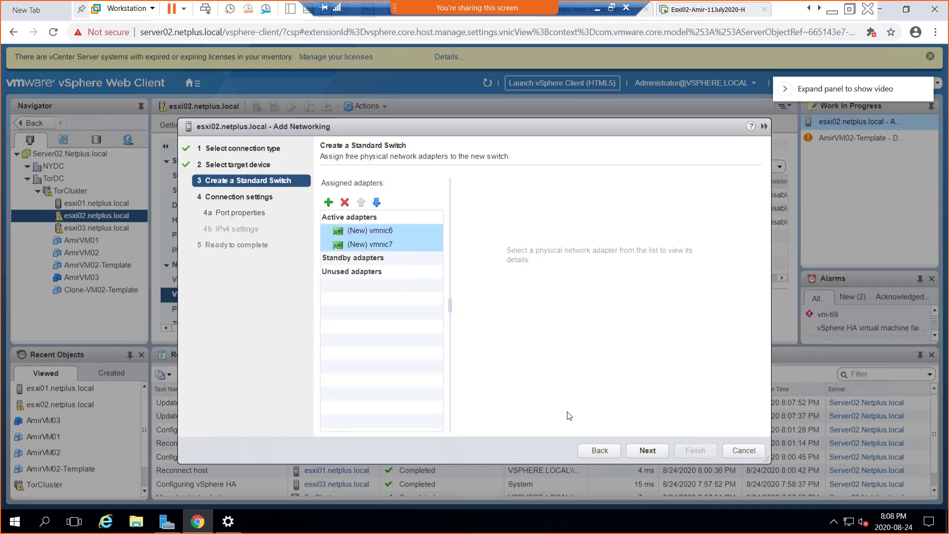
# - Label the VMkernel port VSAN and enable vSAN traffic on it
pyautogui.click(643, 450)
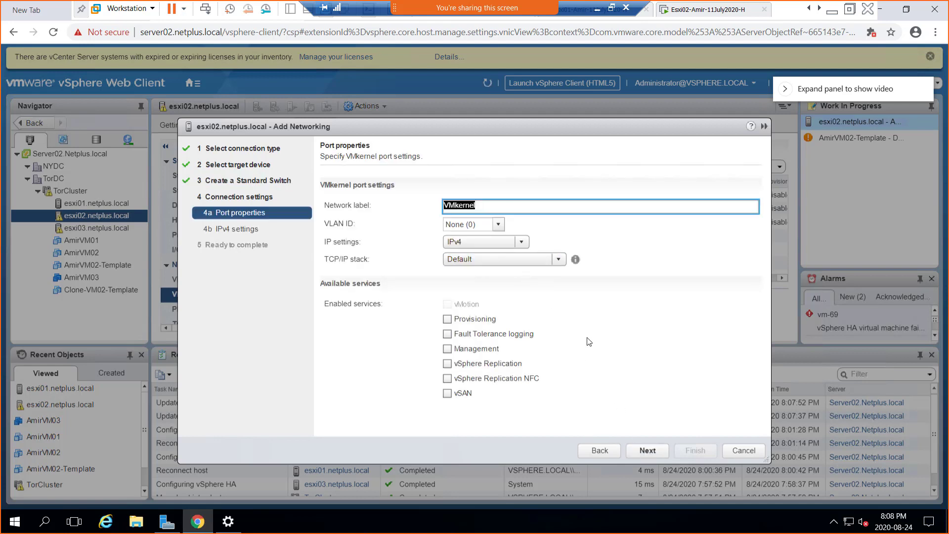
pyautogui.write('V')
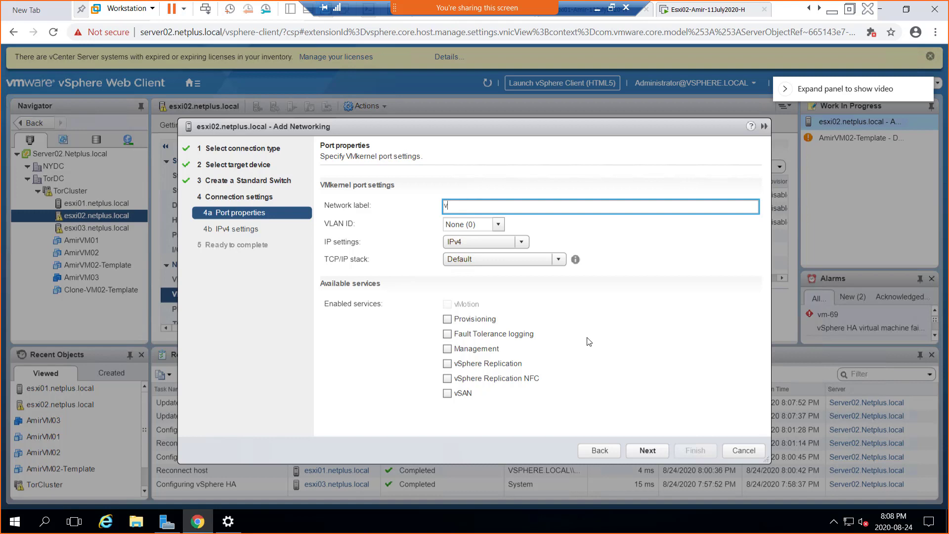
pyautogui.write('SAN')
pyautogui.click(447, 393)
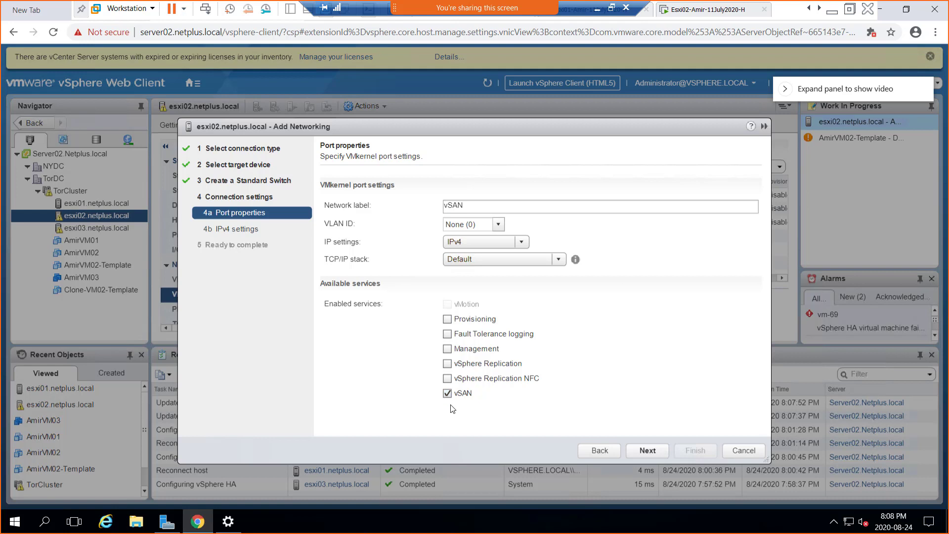
# - Set static IPv4 192.168.200.15 with mask 255.255.255.0 and review the summary
pyautogui.click(648, 450)
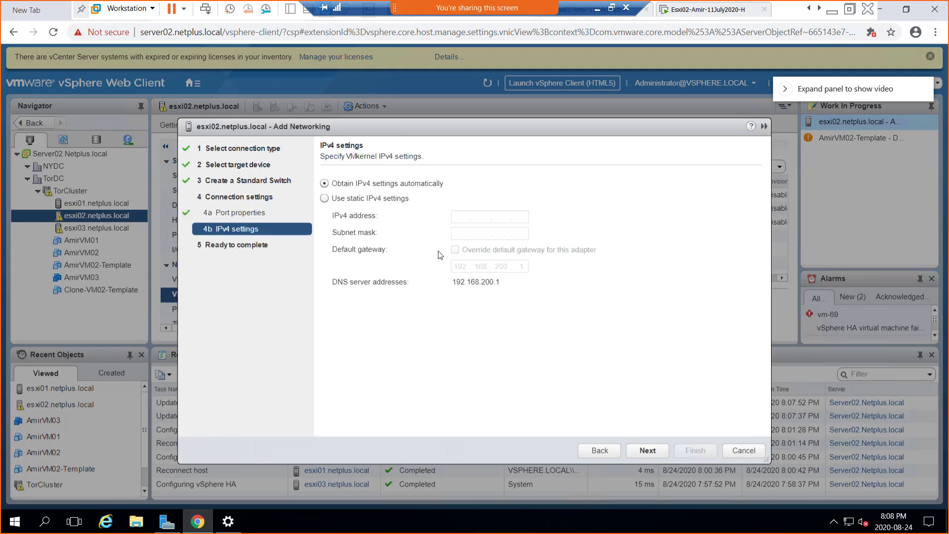
pyautogui.click(394, 199)
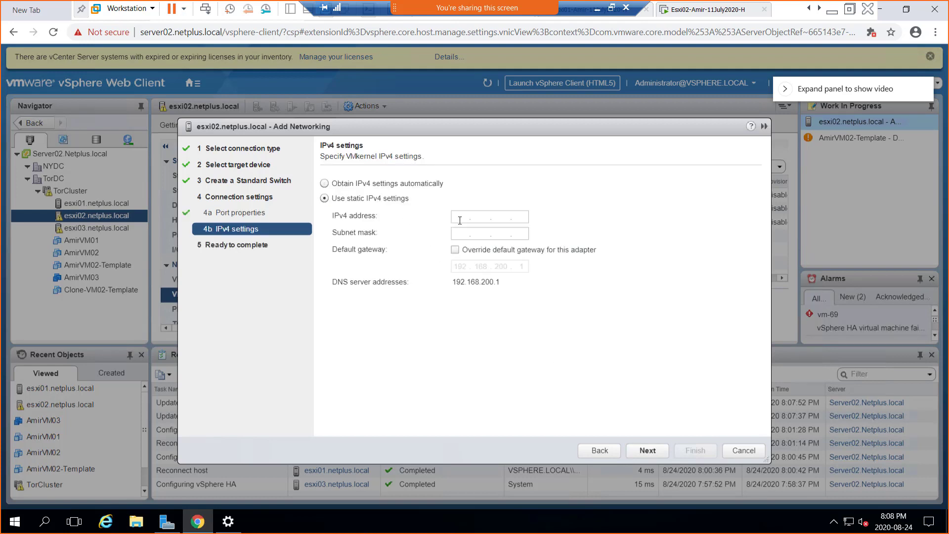
pyautogui.click(459, 219)
pyautogui.write('192.168.200.15')
pyautogui.press('Tab')
pyautogui.write('255.255.255.')
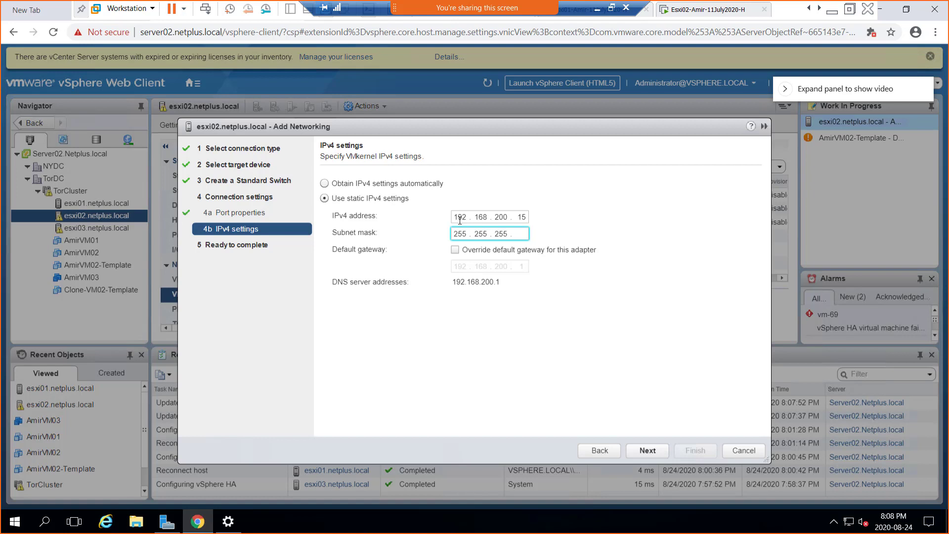
pyautogui.write('0')
pyautogui.click(646, 451)
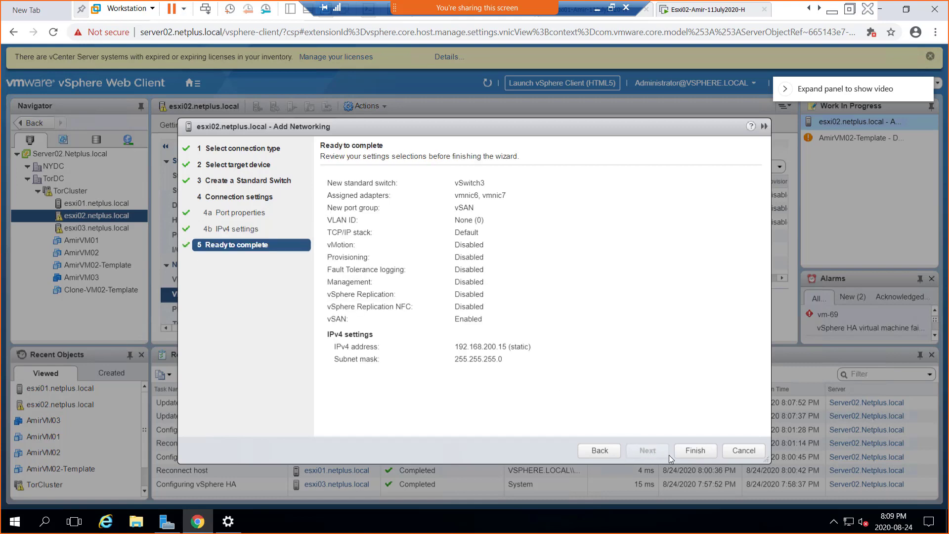
# - Finish creating esxi02's vSwitch3 vSAN adapter, then select host esxi03.netplus.local
pyautogui.click(689, 450)
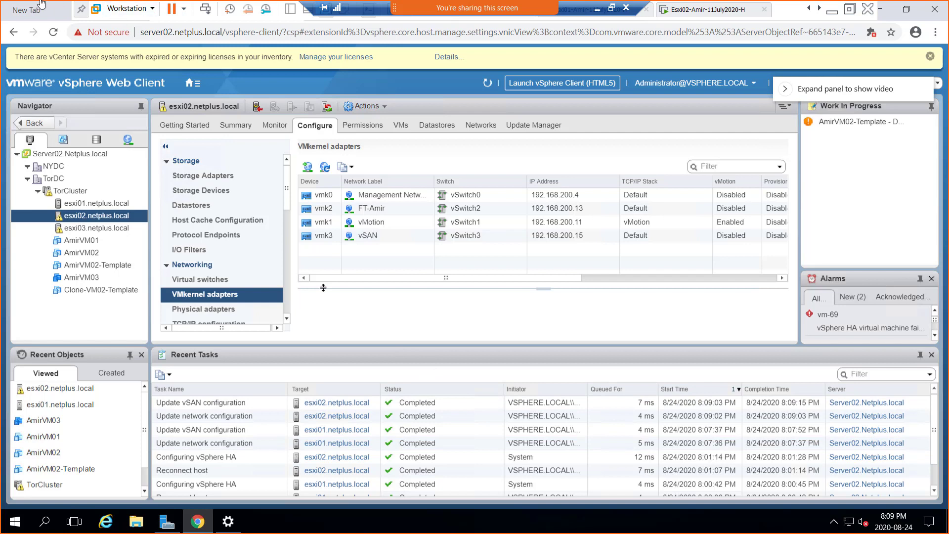
pyautogui.click(85, 227)
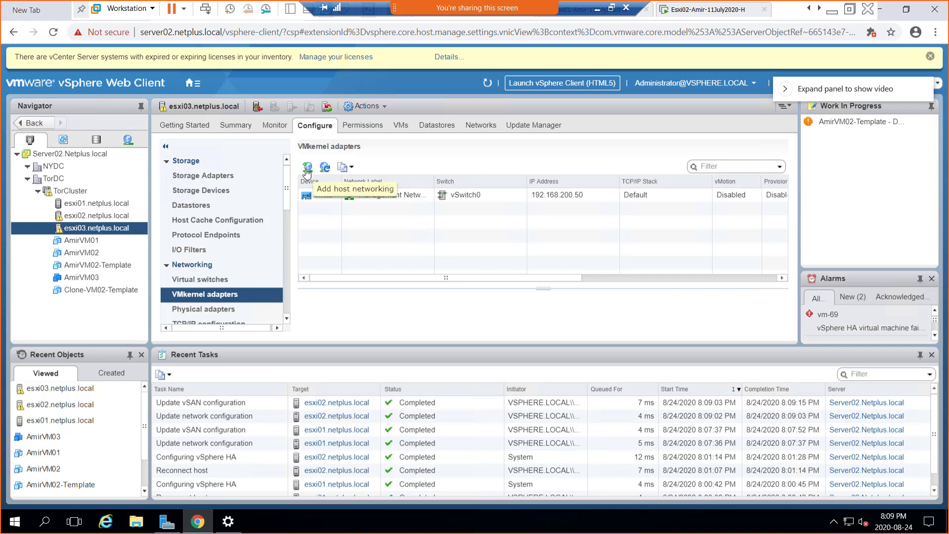
# - Add a VMkernel adapter to esxi03 on a new standard switch with vmnic1 and vmnic2 active
pyautogui.click(306, 168)
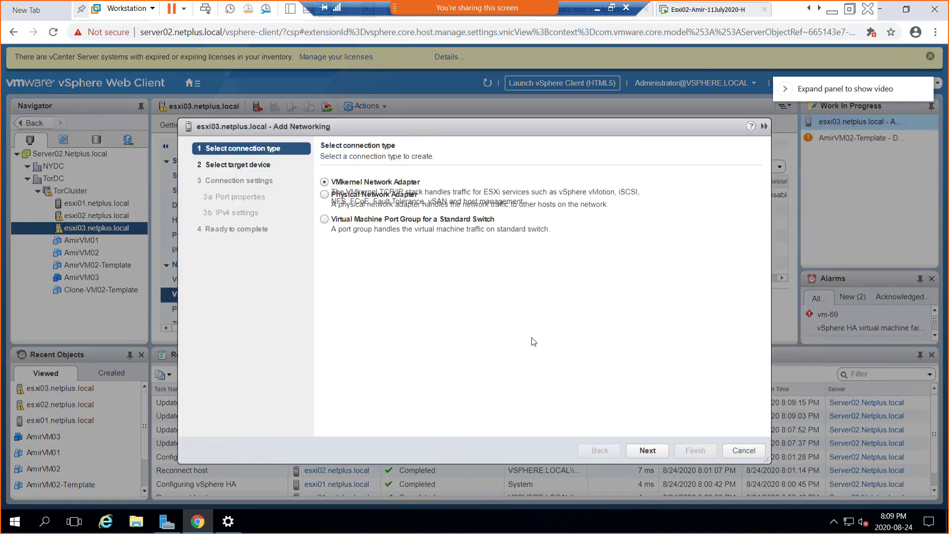
pyautogui.click(657, 452)
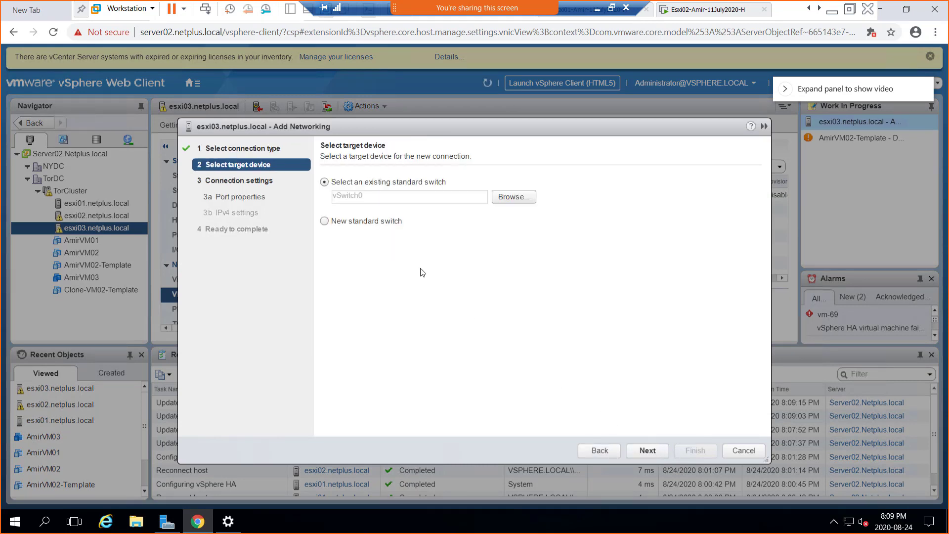
pyautogui.click(380, 225)
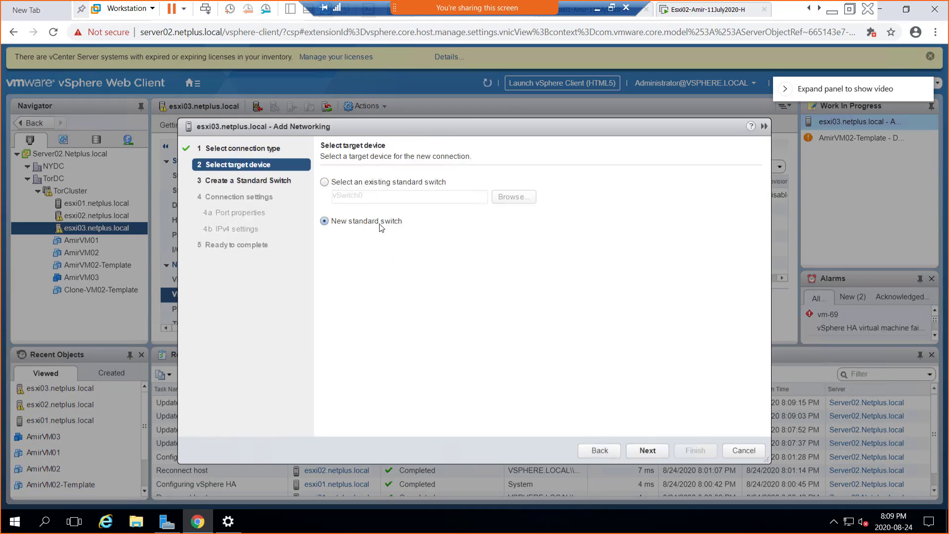
pyautogui.click(647, 451)
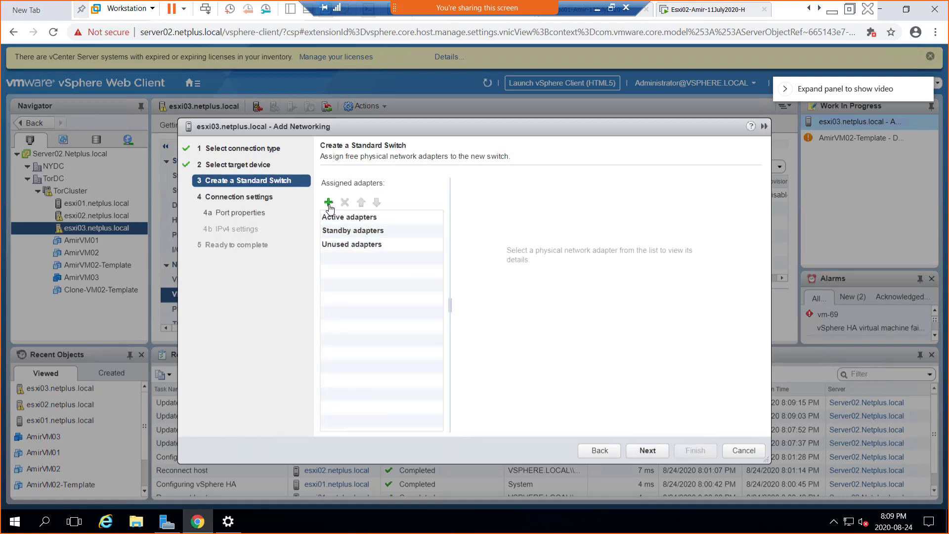
pyautogui.click(329, 203)
pyautogui.keyDown('shift'); pyautogui.click(354, 234); pyautogui.keyUp('shift')
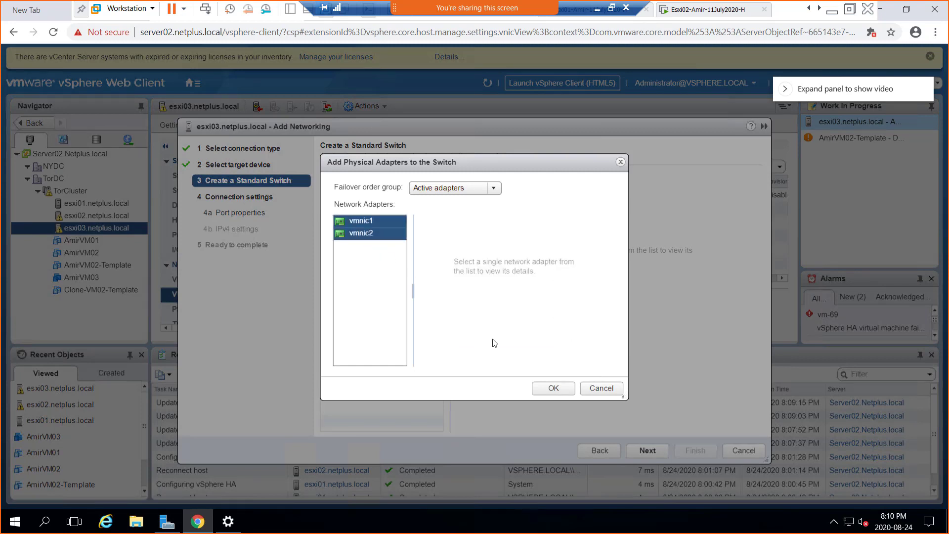
pyautogui.click(553, 389)
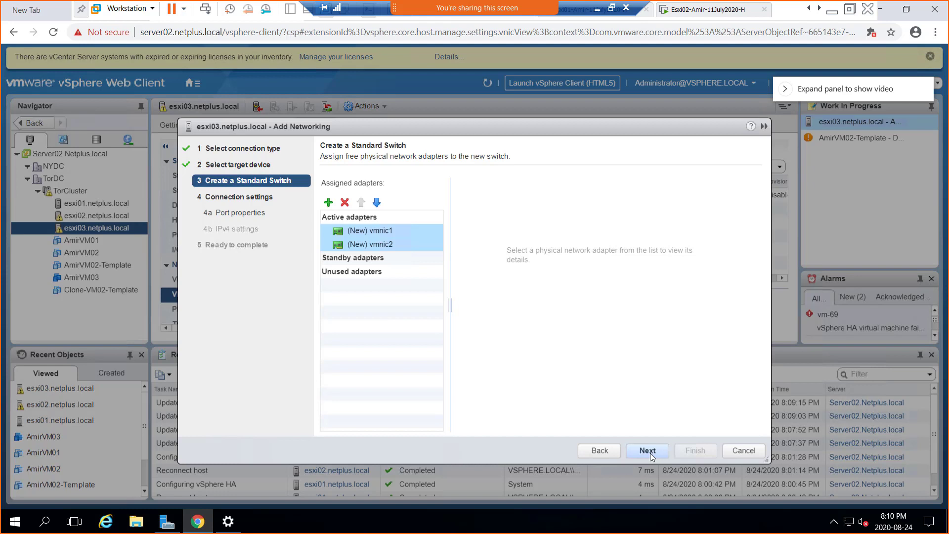
pyautogui.click(647, 450)
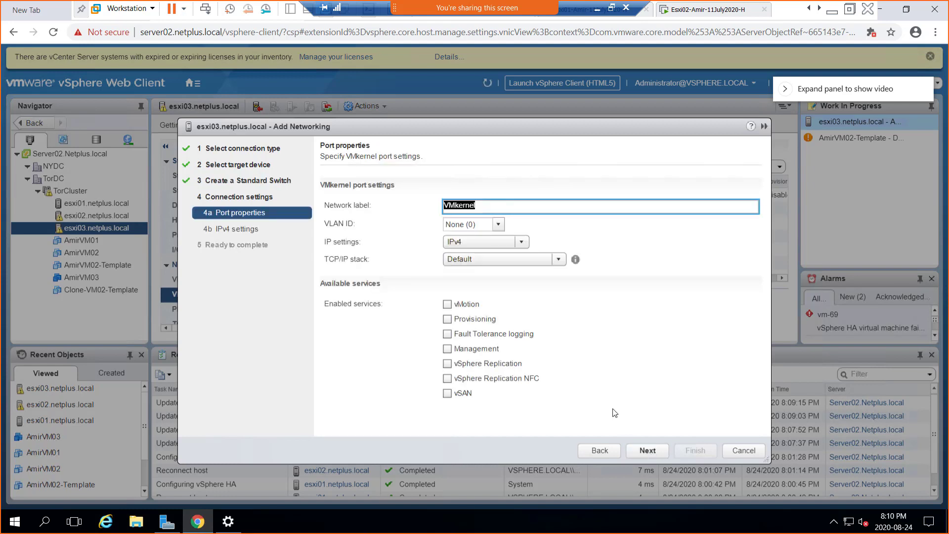
# - Label esxi03's adapter vSAN with vSAN enabled, static IP 192.168.200.16/255.255.255.0, and finish
pyautogui.write('vSAN')
pyautogui.click(447, 394)
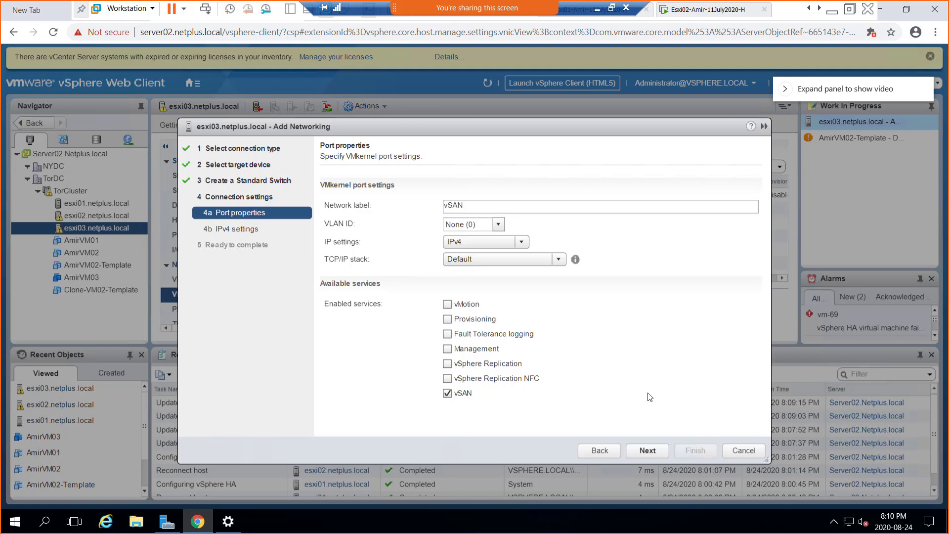
pyautogui.click(647, 447)
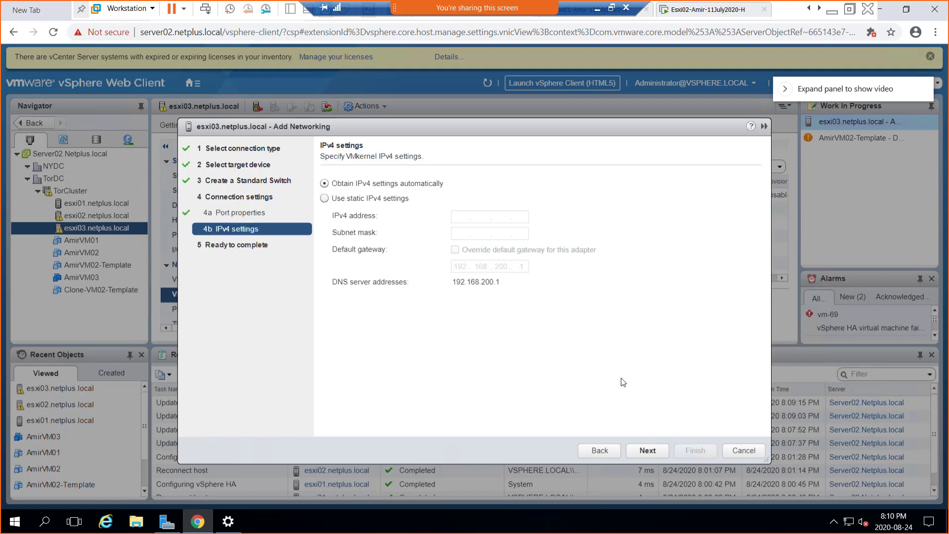
pyautogui.click(374, 200)
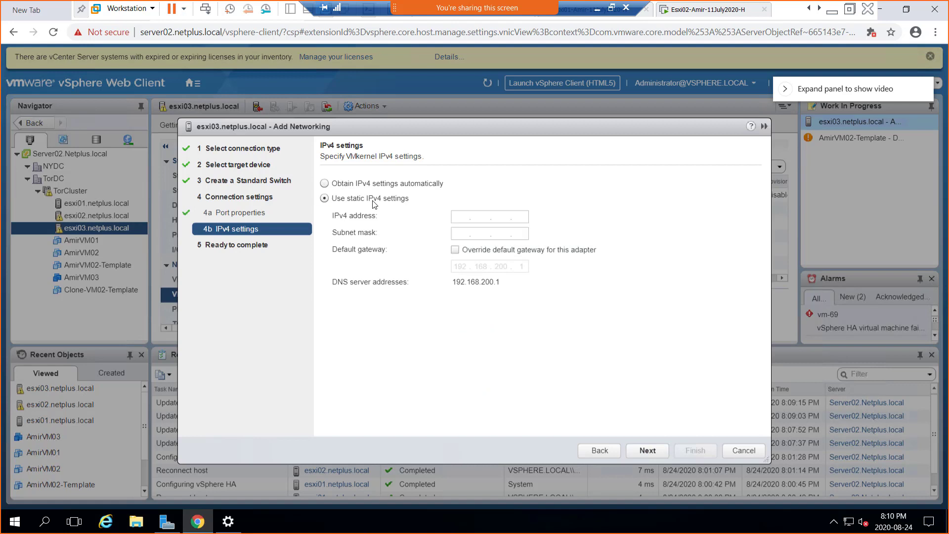
pyautogui.click(457, 215)
pyautogui.write('192.168.200.')
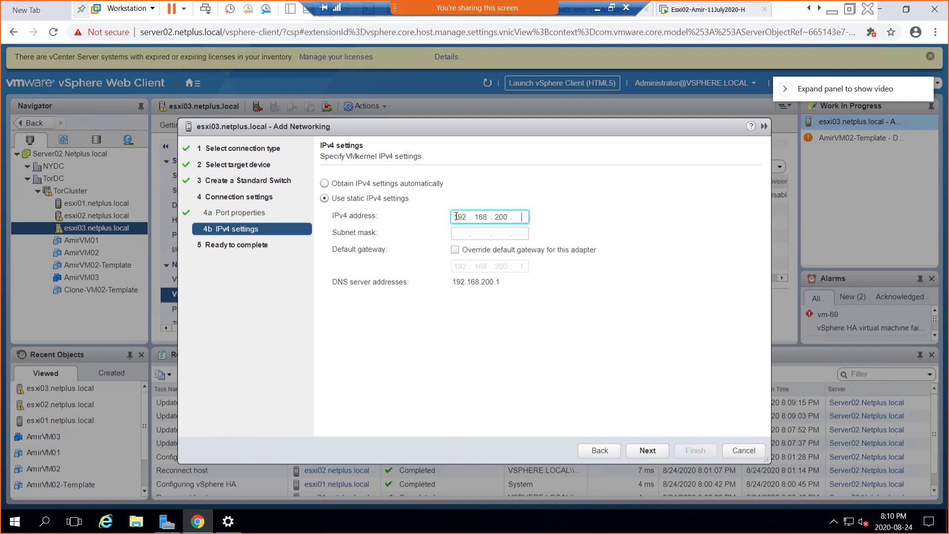
pyautogui.write('16')
pyautogui.press('Tab')
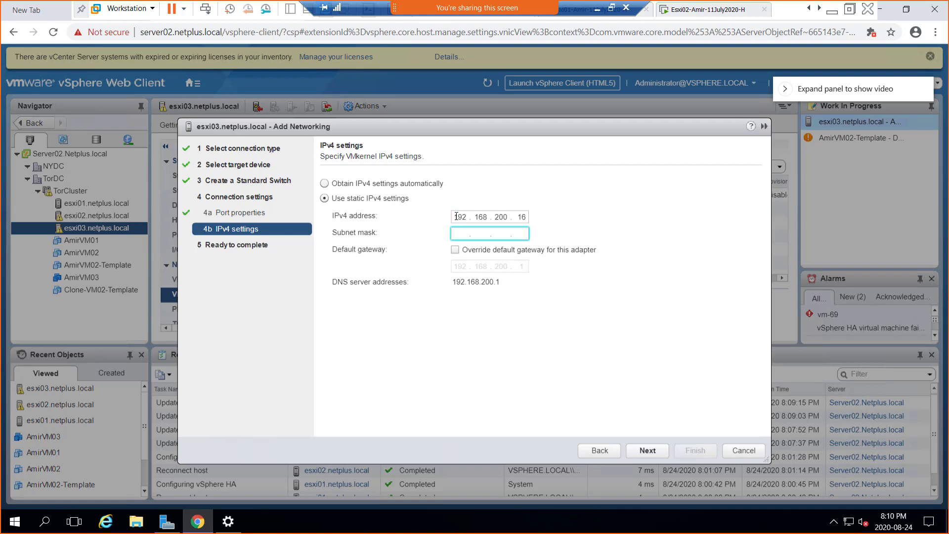
pyautogui.write('255 . 255 . 255 . 0')
pyautogui.click(643, 450)
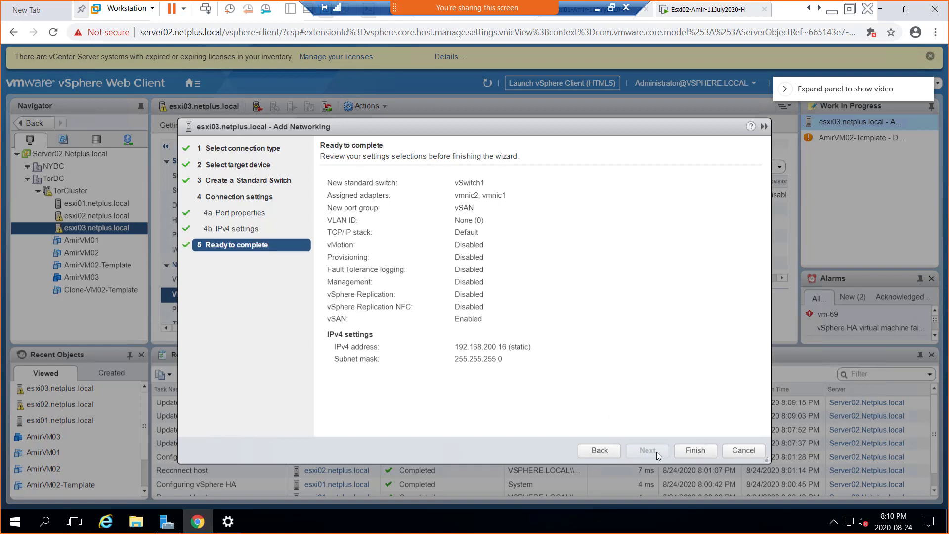
pyautogui.click(695, 450)
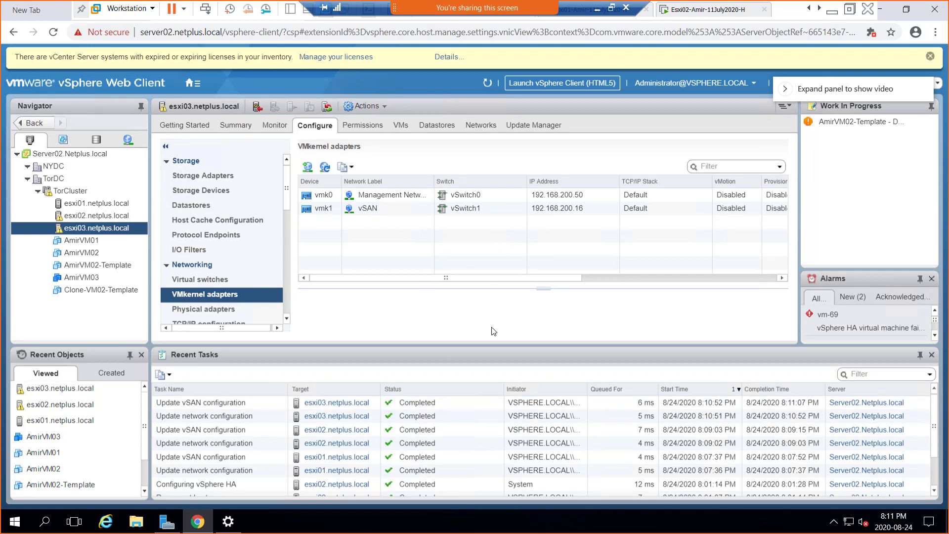
# - Minimize the remote desktop session to reveal the Paint vSAN lab diagram
pyautogui.click(597, 8)
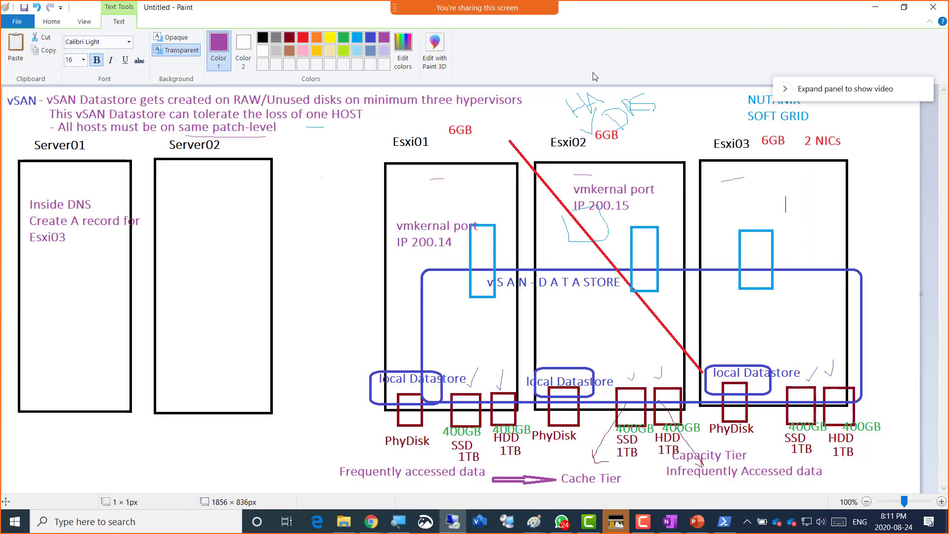
# - Show PowerPoint slide 27 and highlight 'new disks', 'two NICs to' and 'enable the vSAN'
pyautogui.click(694, 525)
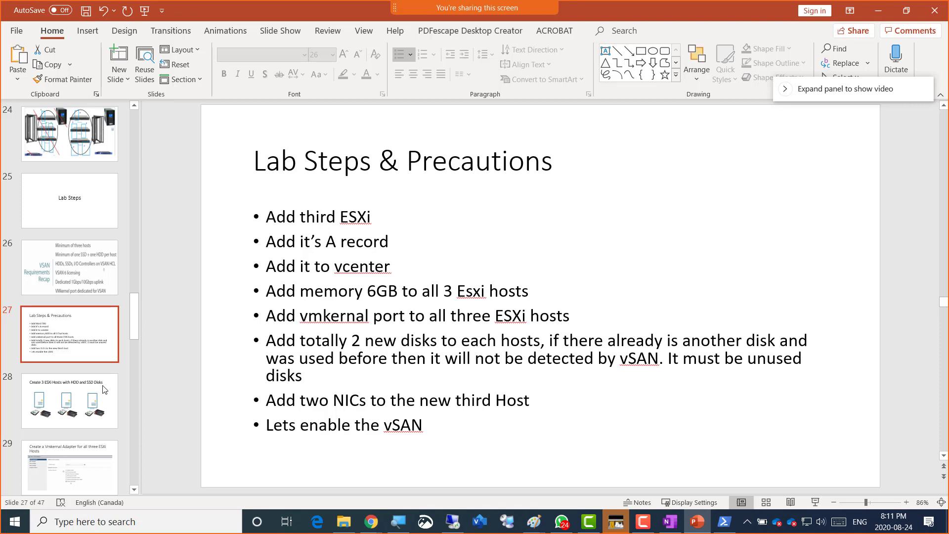
pyautogui.moveTo(357, 316); pyautogui.dragTo(409, 316)
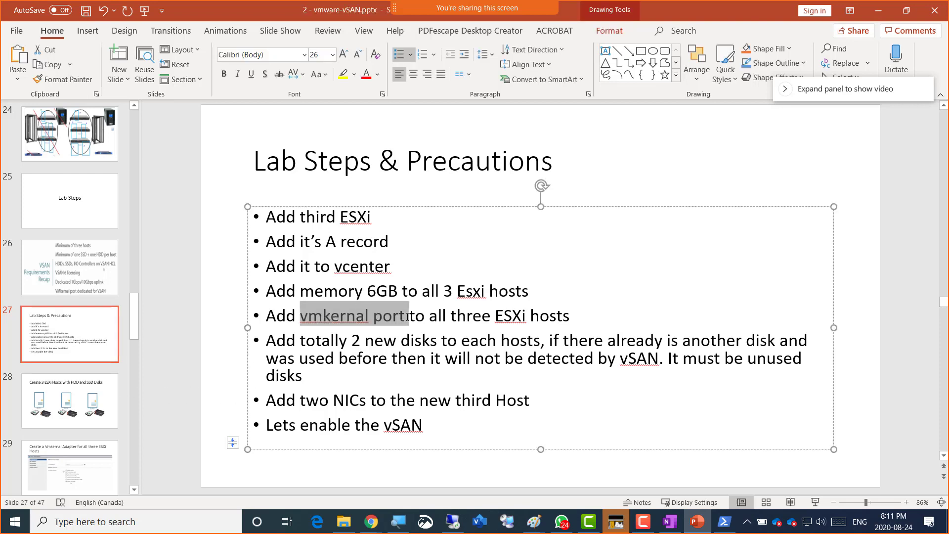
pyautogui.click(365, 342)
pyautogui.moveTo(382, 344); pyautogui.dragTo(440, 343)
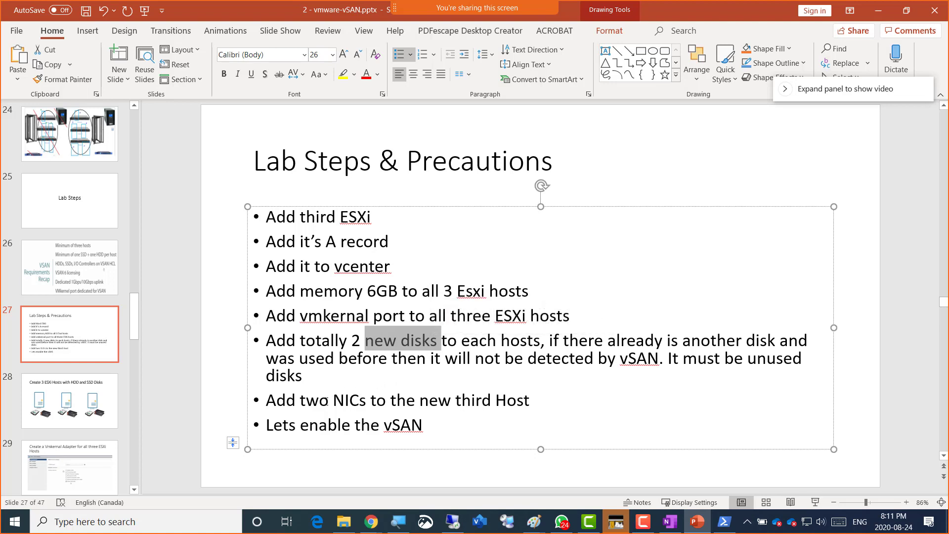
pyautogui.moveTo(300, 401); pyautogui.dragTo(390, 402)
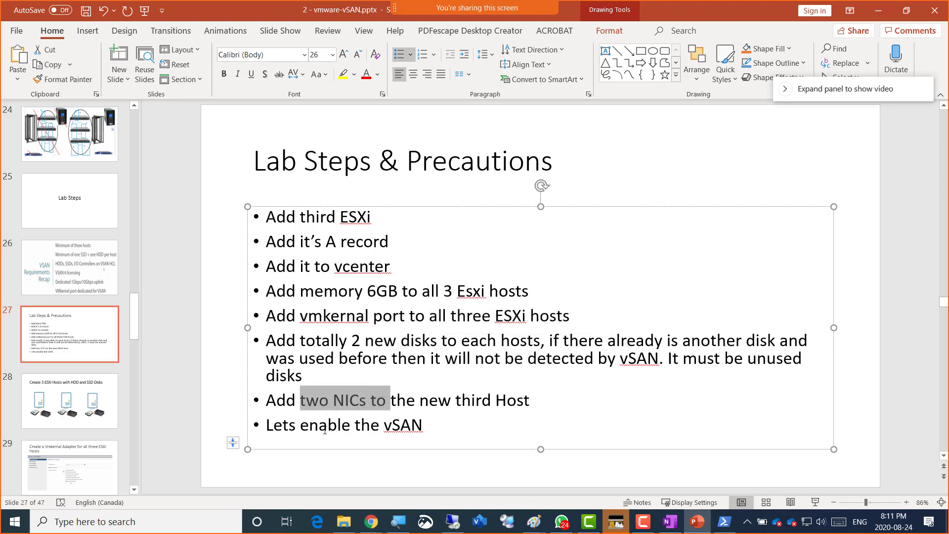
pyautogui.moveTo(333, 426); pyautogui.dragTo(481, 430)
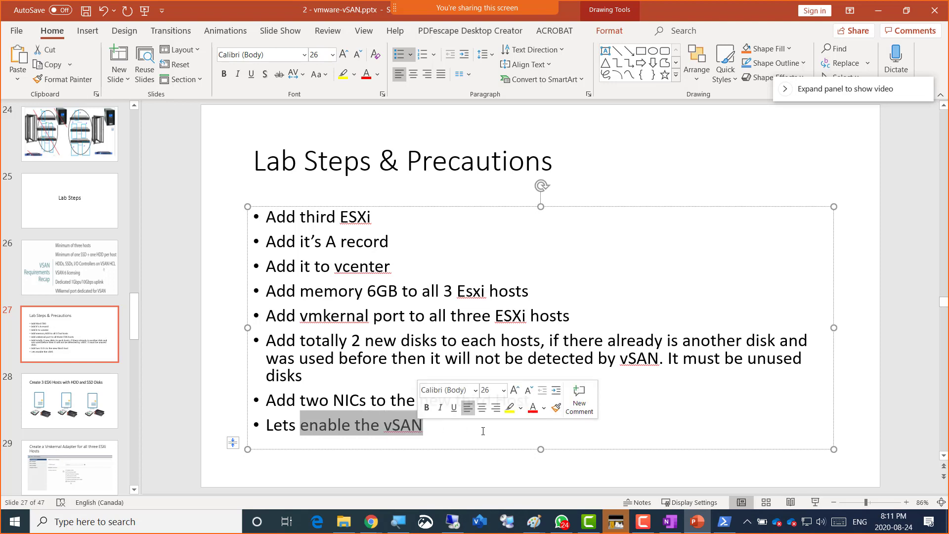
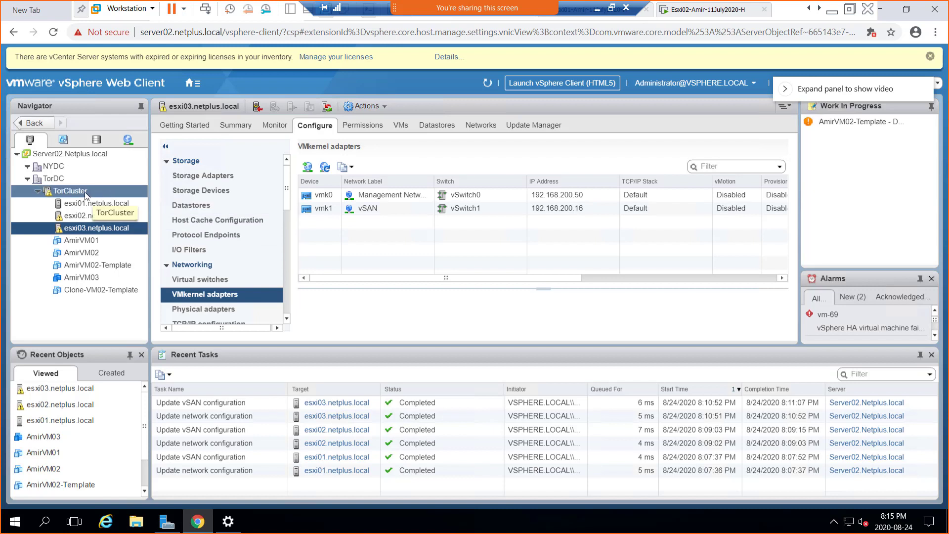
# - Select TorCluster in the Navigator to show its vSphere Availability settings
pyautogui.click(85, 192)
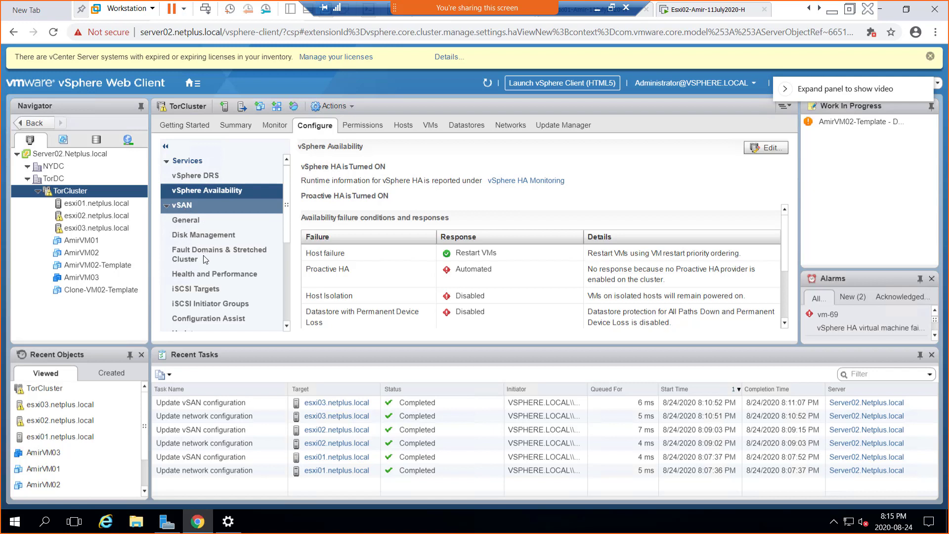
# - Check TorCluster's vSAN General status and launch the Configure vSAN wizard
pyautogui.click(191, 221)
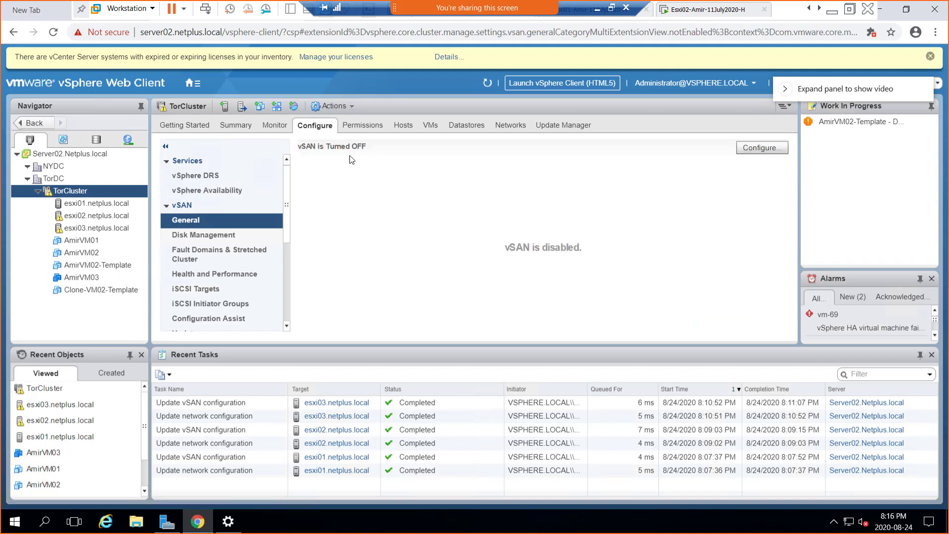
pyautogui.click(756, 153)
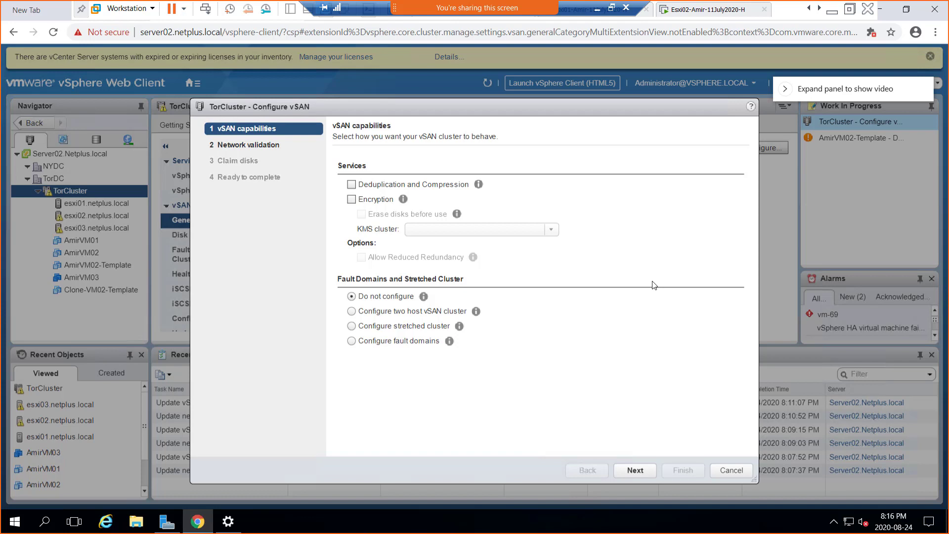
pyautogui.click(351, 185)
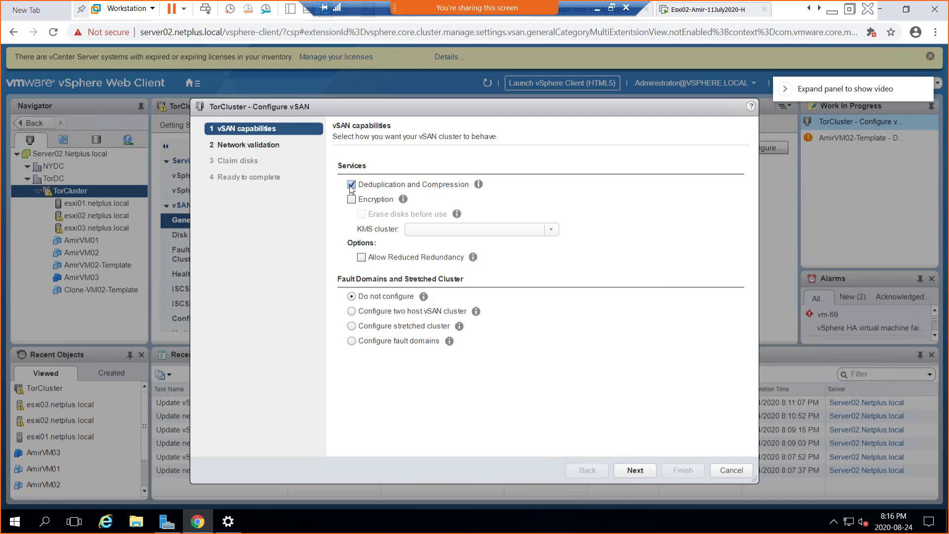
pyautogui.click(350, 185)
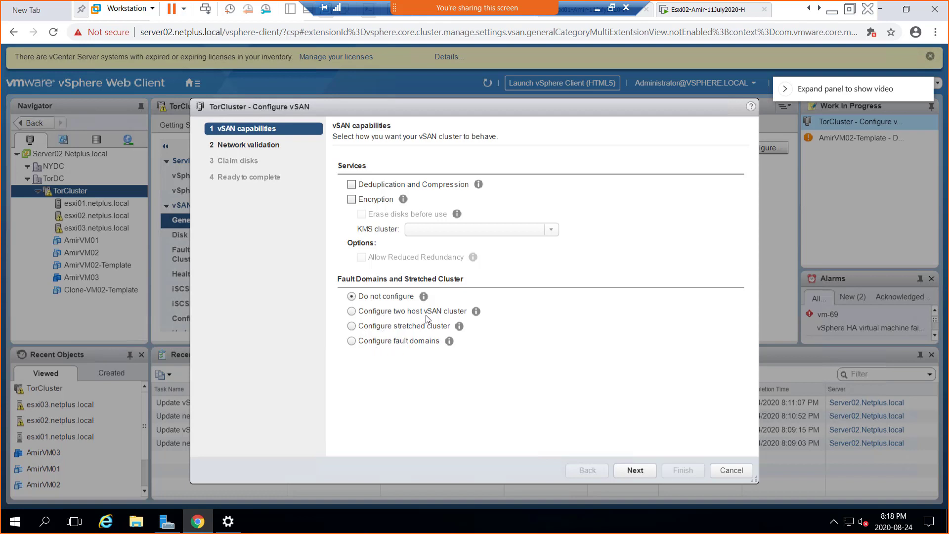
pyautogui.click(475, 310)
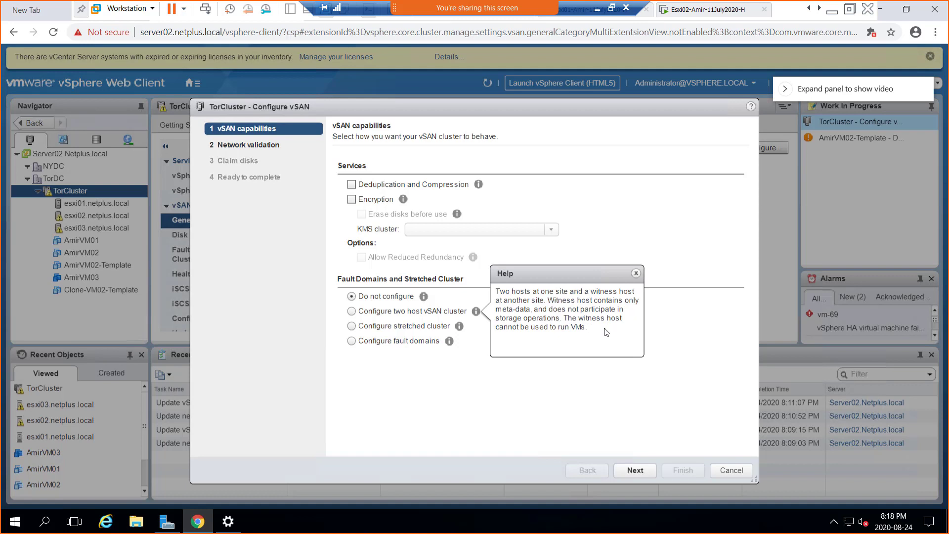
pyautogui.click(717, 348)
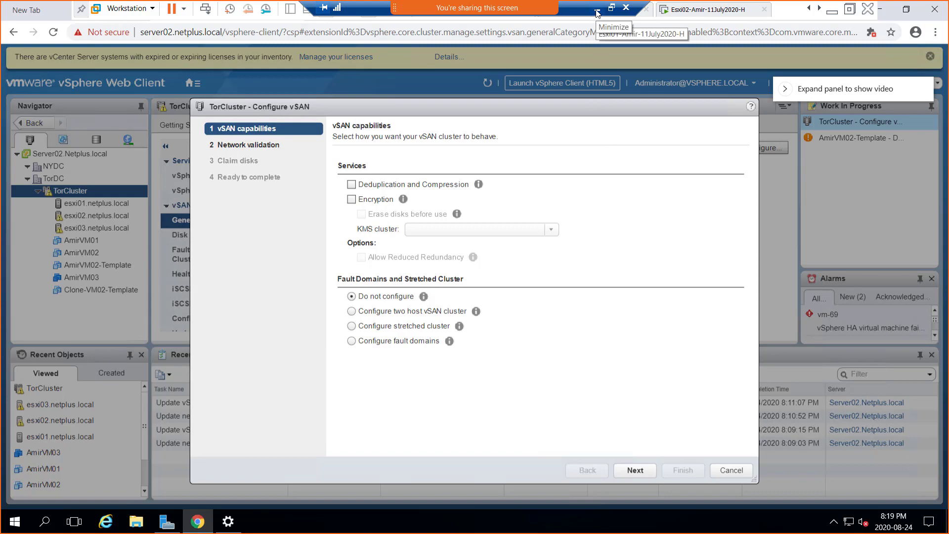
# - Window the remote session, move the wizard and recorder controls aside, and open ScreenDraw
pyautogui.click(611, 8)
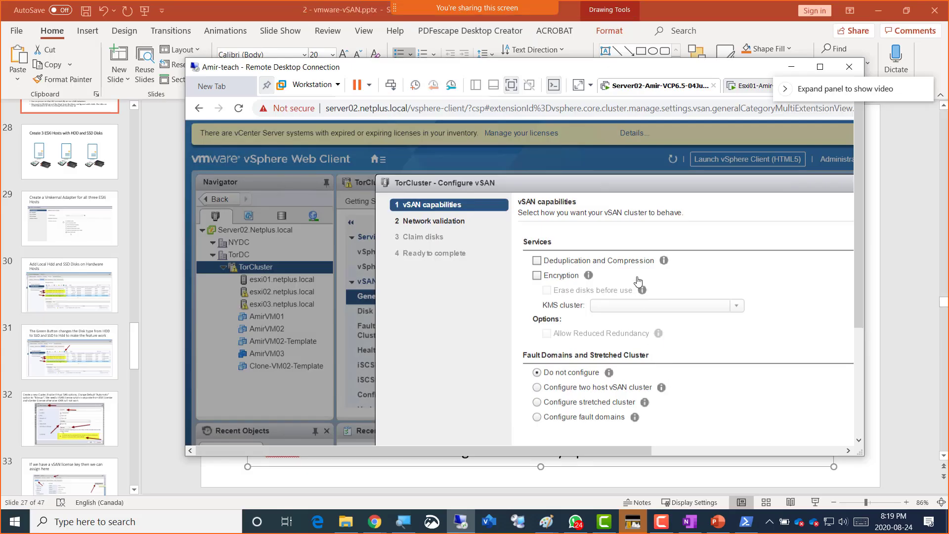
pyautogui.moveTo(598, 186); pyautogui.dragTo(453, 128)
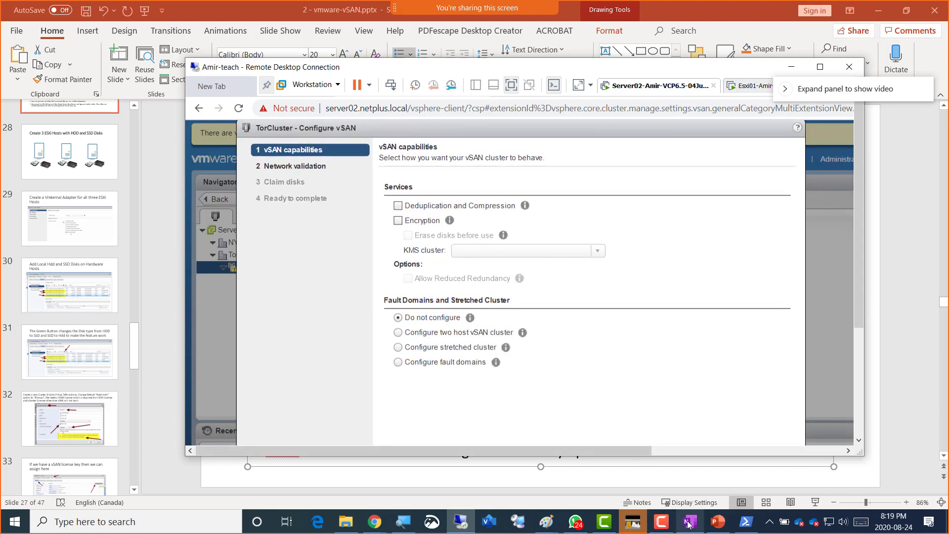
pyautogui.click(662, 522)
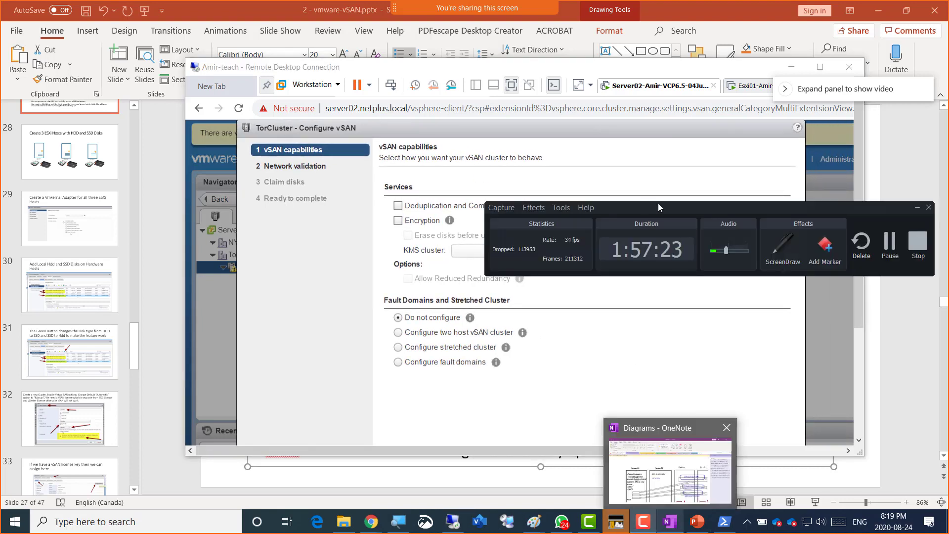
pyautogui.moveTo(650, 215); pyautogui.dragTo(295, 458)
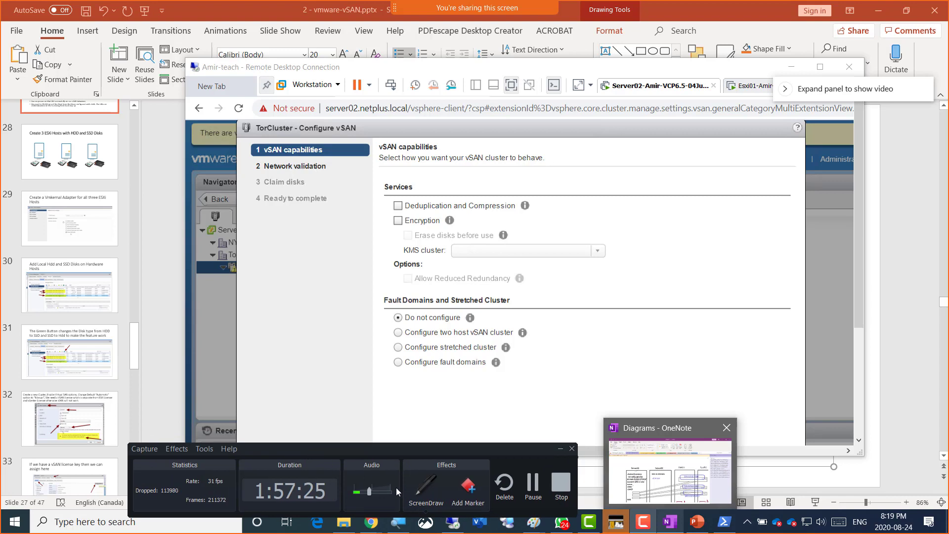
pyautogui.click(428, 496)
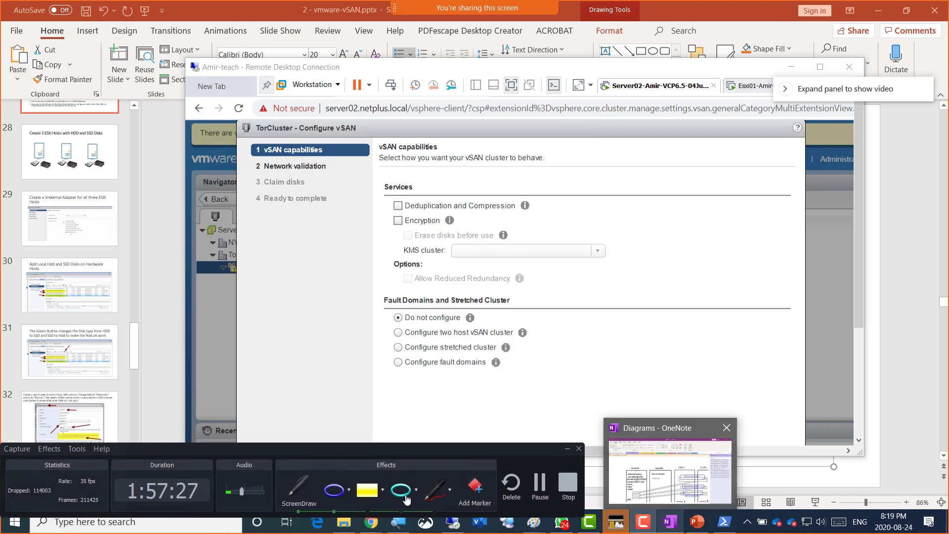
# - Draw three red boxes with letters over the vSAN capabilities page
pyautogui.click(430, 497)
pyautogui.moveTo(604, 296); pyautogui.dragTo(609, 293)
pyautogui.moveTo(626, 245)
pyautogui.mouseDown()
pyautogui.moveTo(650, 238)
pyautogui.moveTo(642, 301)
pyautogui.moveTo(614, 215)
pyautogui.moveTo(620, 228)
pyautogui.moveTo(612, 222)
pyautogui.mouseUp()
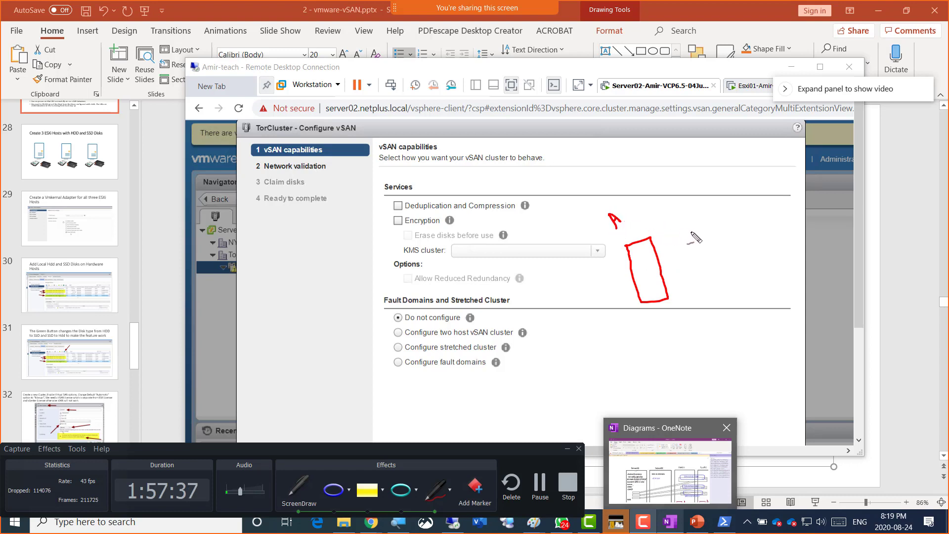
pyautogui.moveTo(687, 232)
pyautogui.mouseDown()
pyautogui.moveTo(725, 283)
pyautogui.moveTo(681, 296)
pyautogui.moveTo(671, 241)
pyautogui.moveTo(696, 229)
pyautogui.mouseUp()
pyautogui.moveTo(665, 201); pyautogui.dragTo(675, 215)
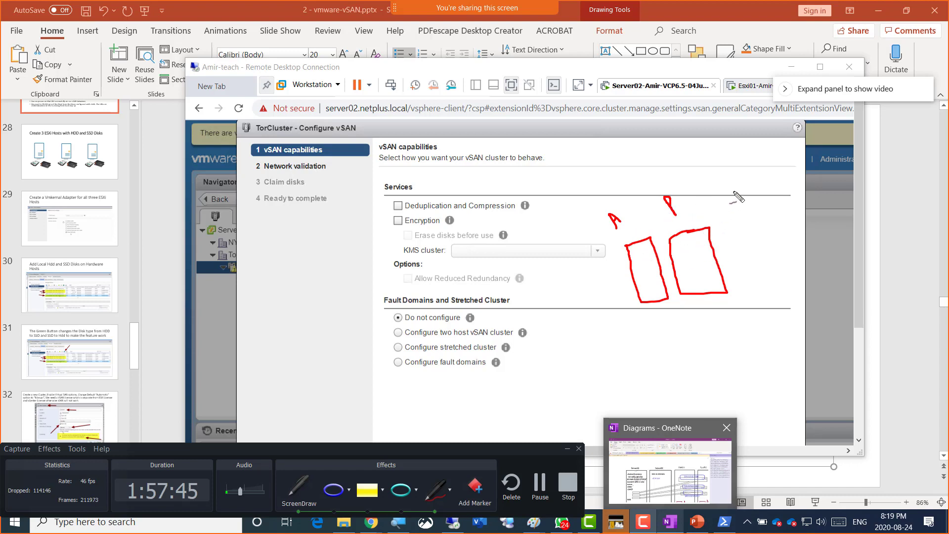
pyautogui.moveTo(748, 223)
pyautogui.mouseDown()
pyautogui.moveTo(806, 244)
pyautogui.moveTo(775, 253)
pyautogui.moveTo(744, 217)
pyautogui.moveTo(736, 207)
pyautogui.moveTo(748, 171)
pyautogui.mouseUp()
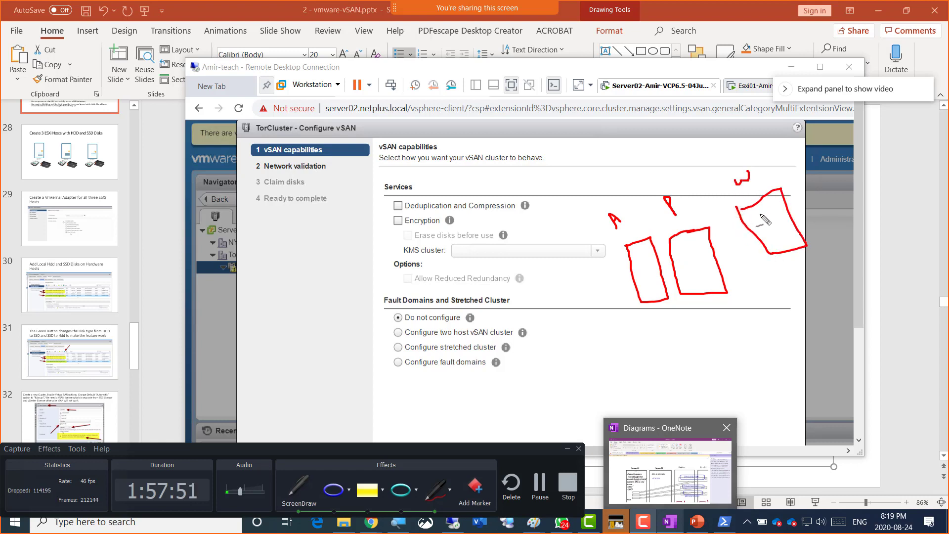
# - Connect the red boxes with lines, an arrow and a diagonal stroke
pyautogui.moveTo(755, 213); pyautogui.dragTo(641, 238)
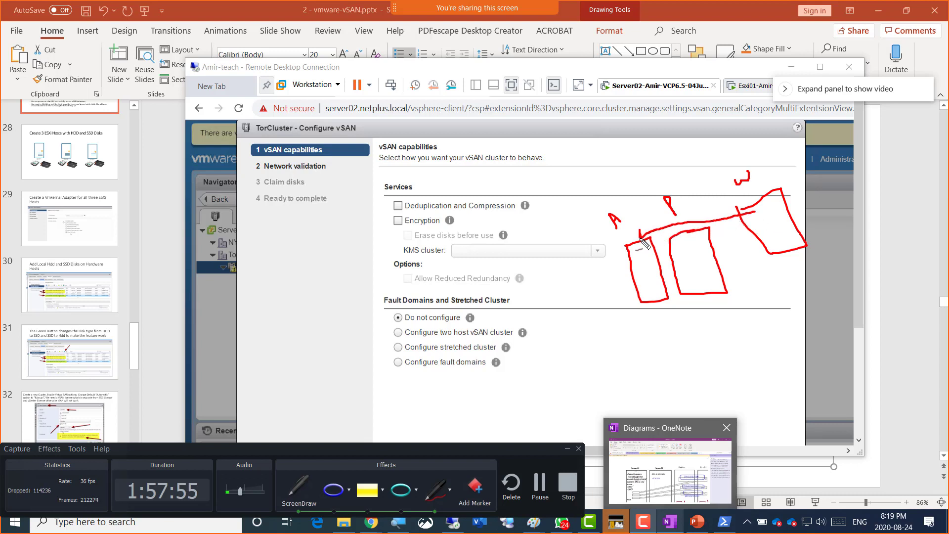
pyautogui.moveTo(771, 221)
pyautogui.mouseDown()
pyautogui.moveTo(720, 253)
pyautogui.moveTo(731, 254)
pyautogui.mouseUp()
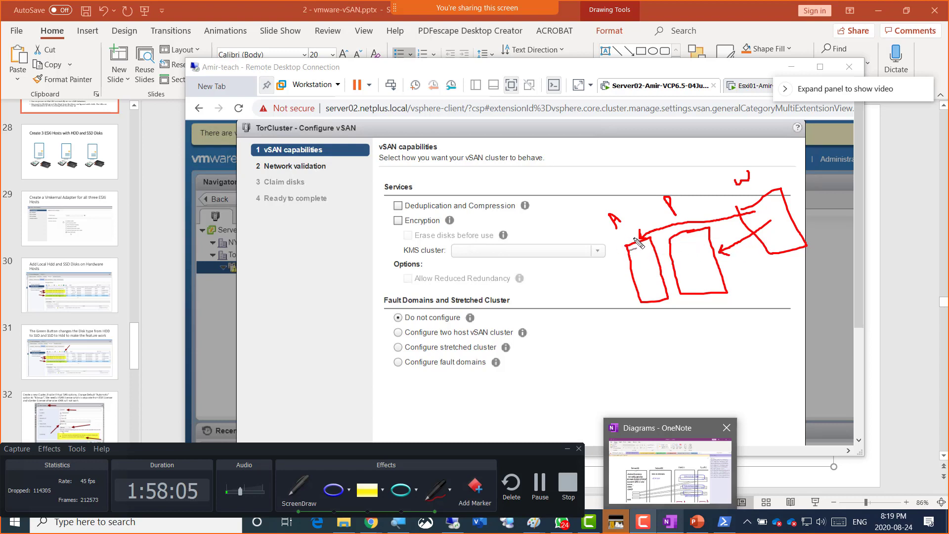
pyautogui.moveTo(599, 237); pyautogui.dragTo(702, 324)
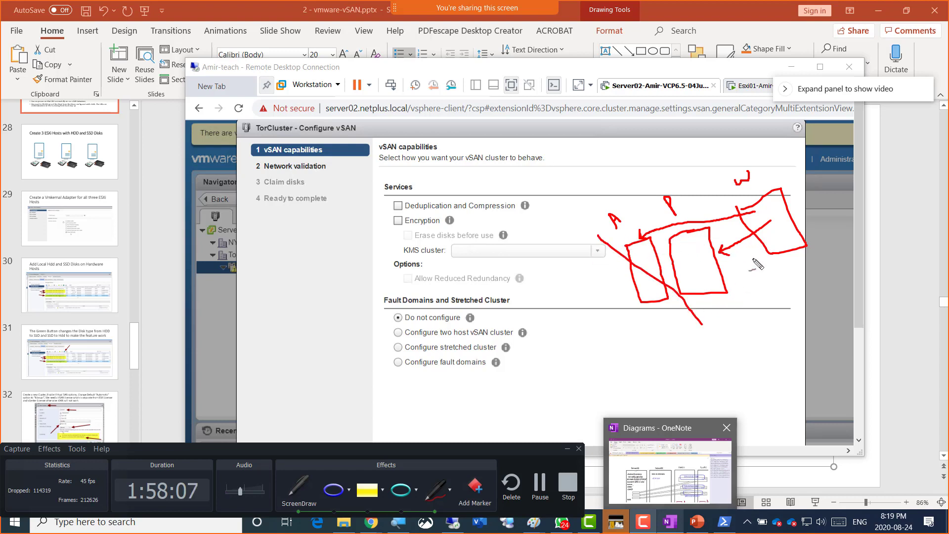
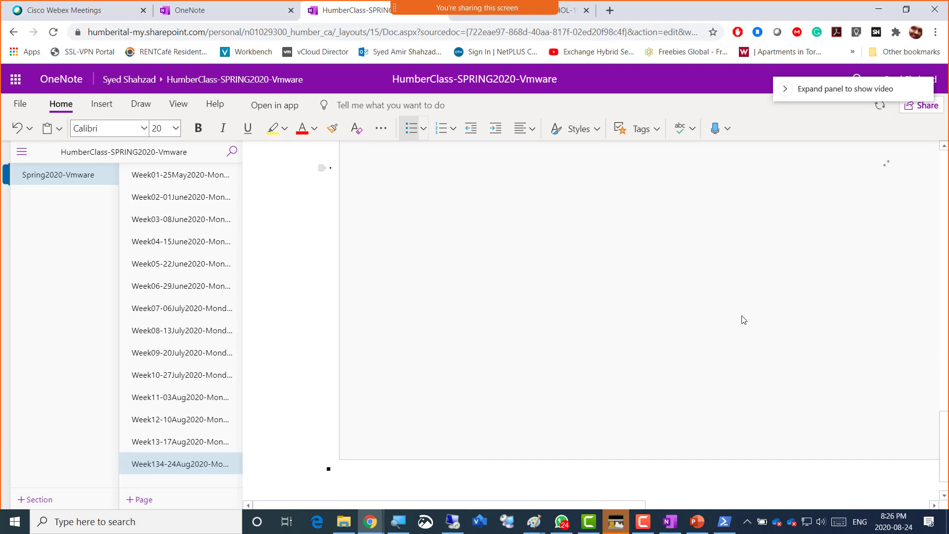
# - Restore the full-screen vSphere session and advance the vSAN wizard, which requires disabling vSphere HA first
pyautogui.hotkey('alt', 'Tab')
pyautogui.hotkey('alt', 'Tab')
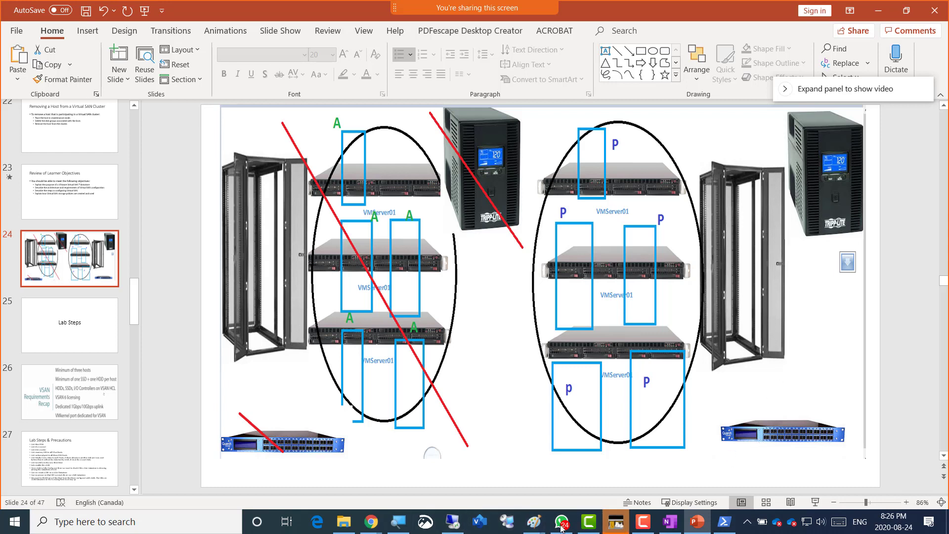
pyautogui.click(452, 521)
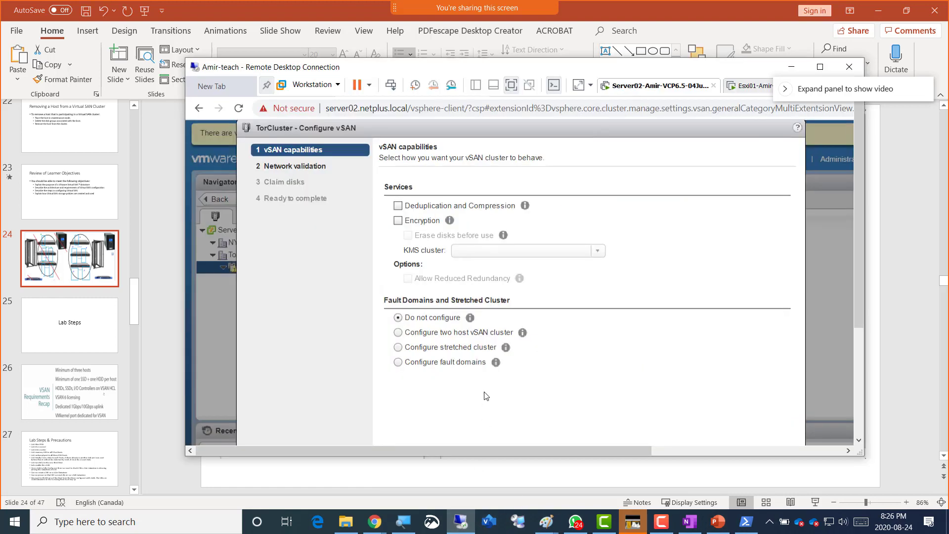
pyautogui.doubleClick(641, 66)
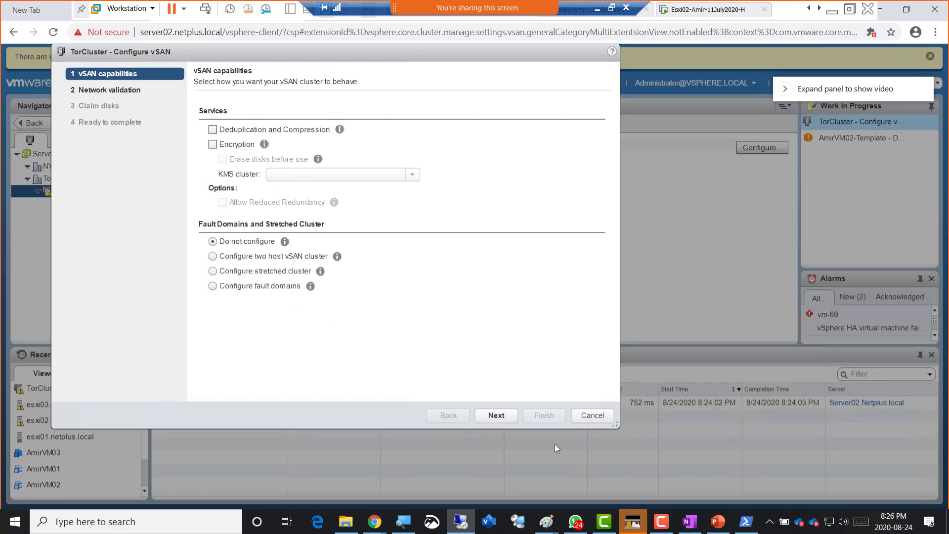
pyautogui.click(495, 415)
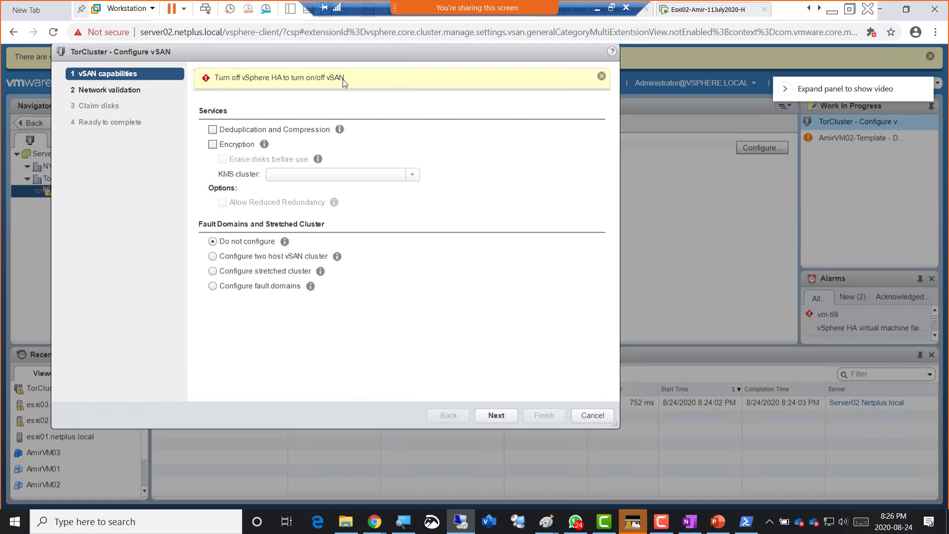
pyautogui.click(598, 10)
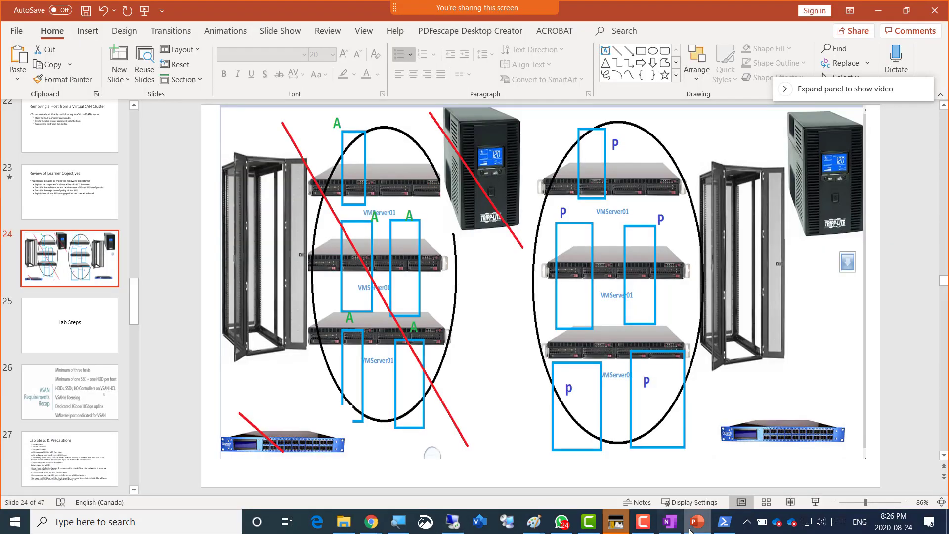
# - Add a slide 27 bullet: 'Turn off HA in order to enable vSAN, once vSAN is enabled then we can turn on HA again'
pyautogui.click(55, 460)
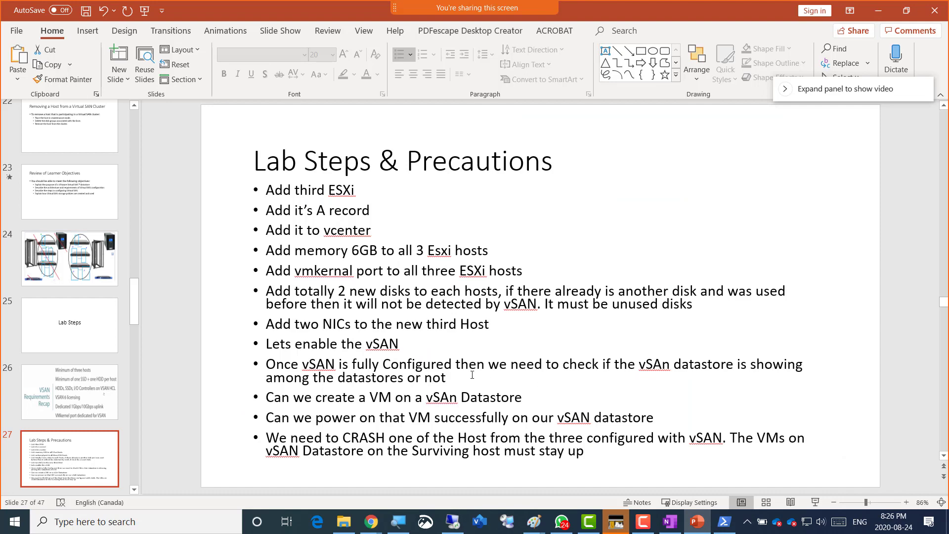
pyautogui.click(506, 325)
pyautogui.press('Return')
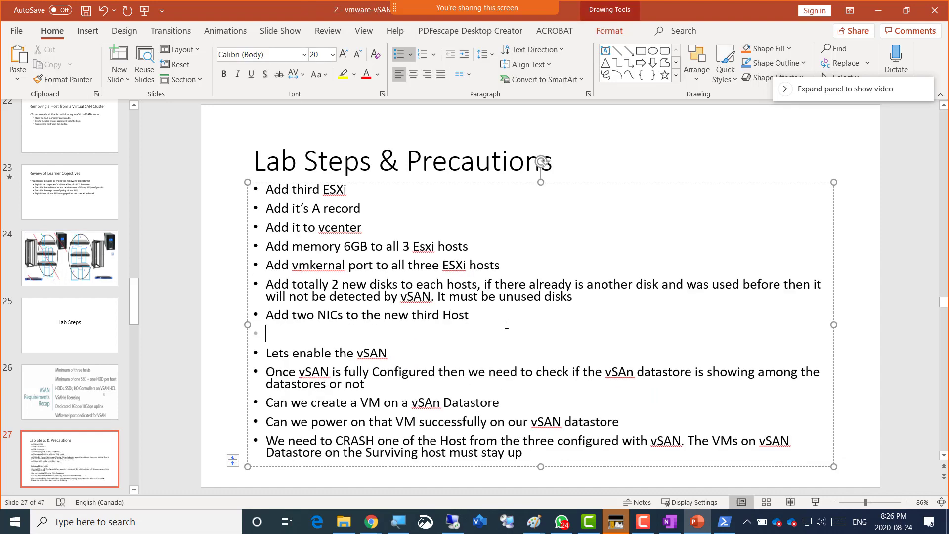
pyautogui.write('Turn off HA in order to enable')
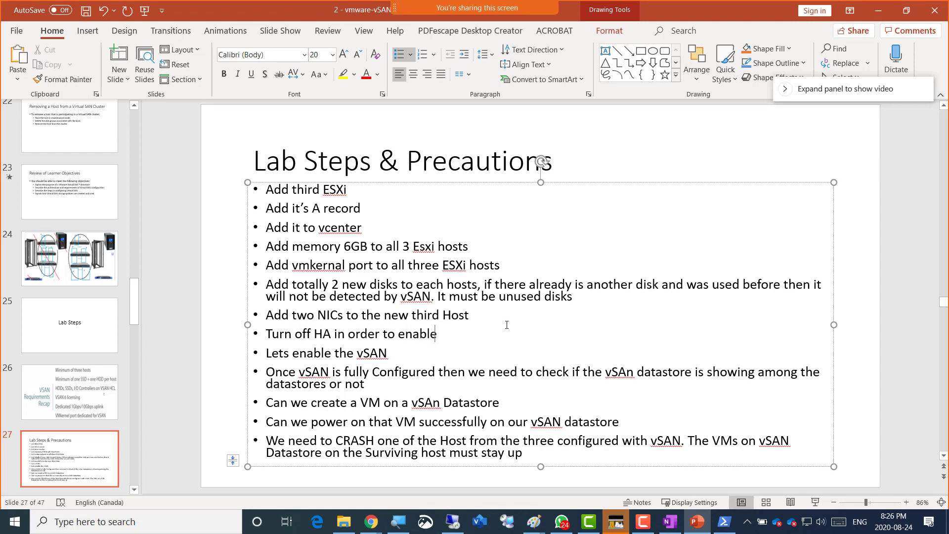
pyautogui.write(' vSAN, once vSA')
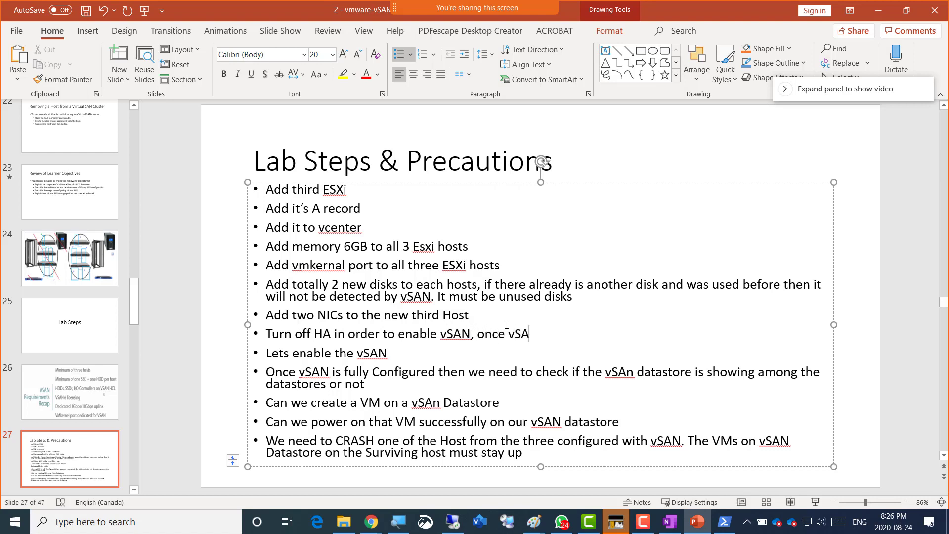
pyautogui.write('N is enabled')
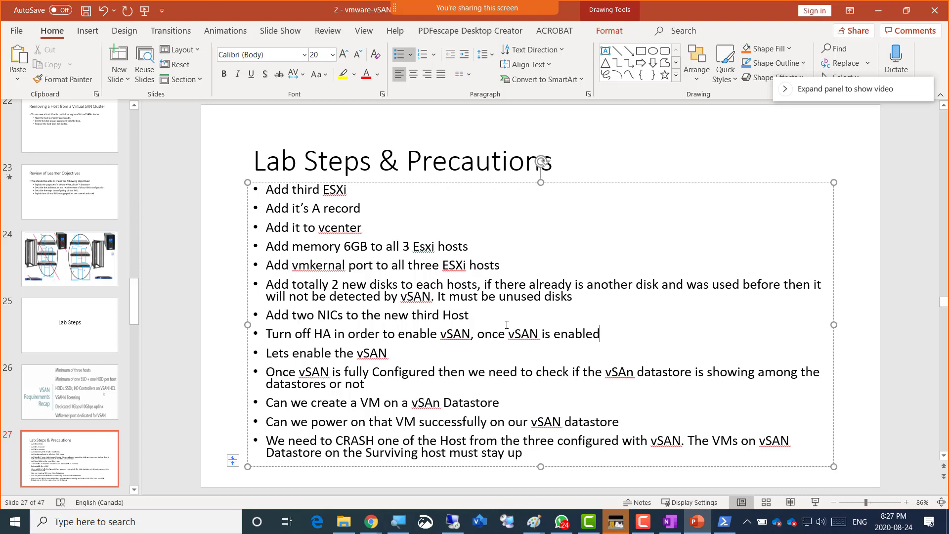
pyautogui.write('then we can turn on HA ')
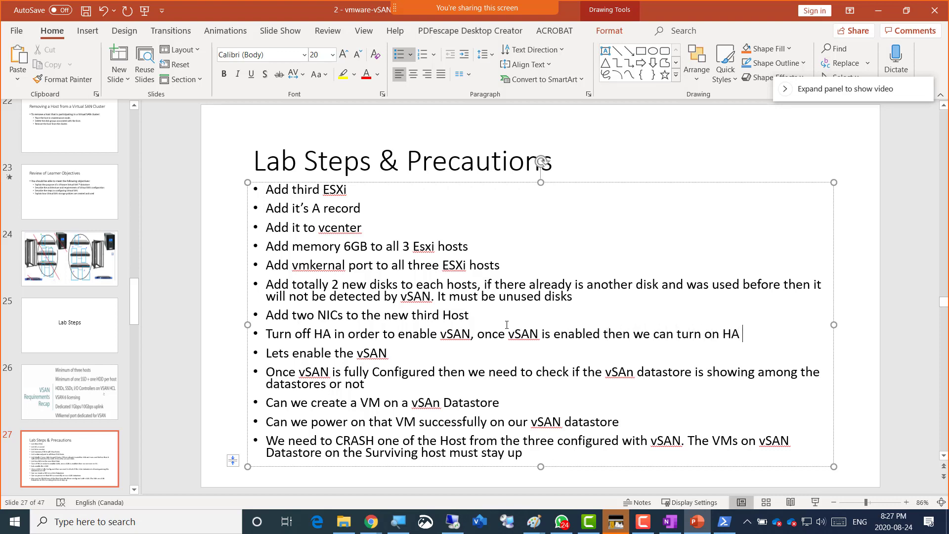
pyautogui.write('again')
pyautogui.hotkey('alt', 'Tab')
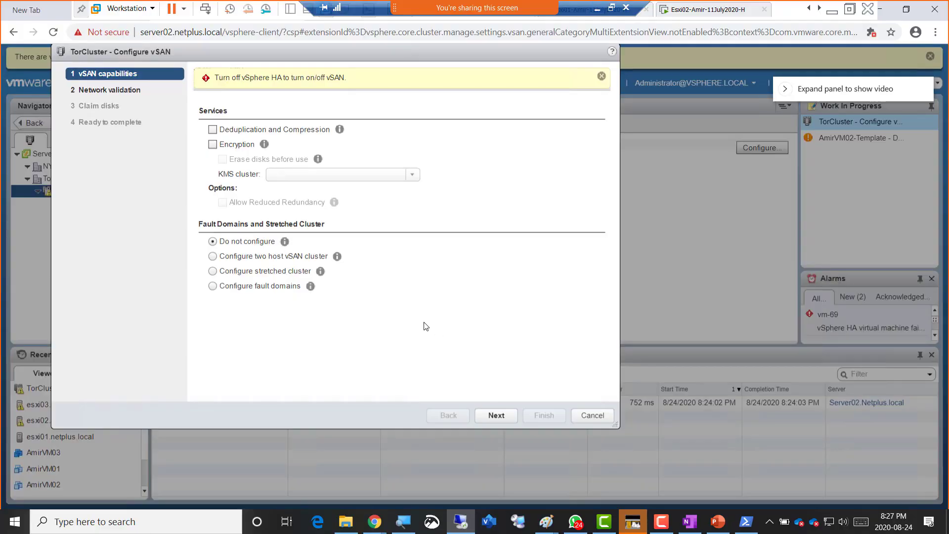
# - Cancel the vSAN wizard and disable vSphere HA and Proactive HA in TorCluster's availability settings
pyautogui.click(593, 415)
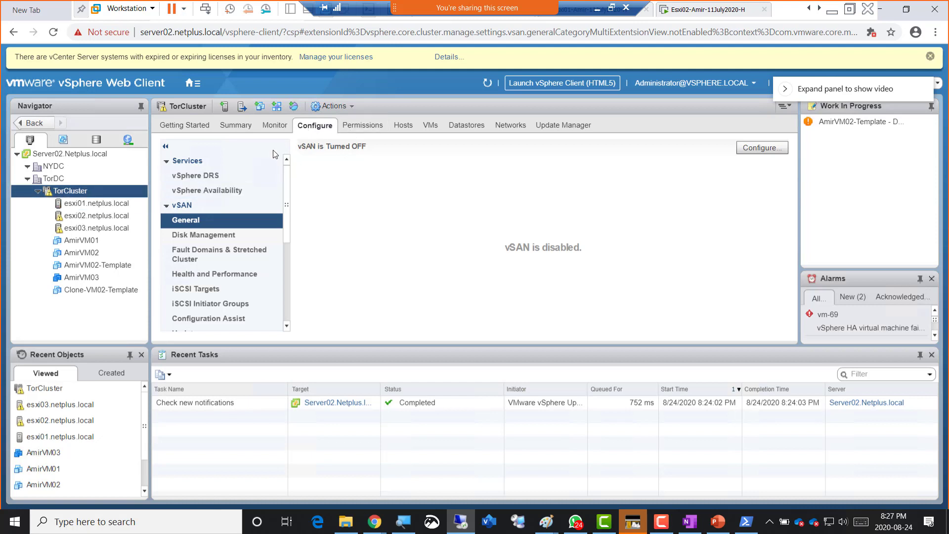
pyautogui.click(213, 194)
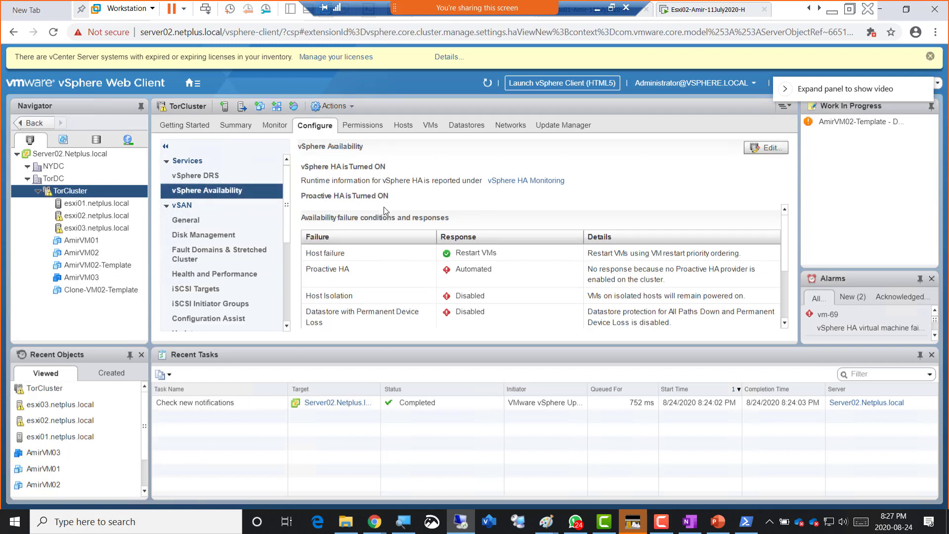
pyautogui.click(779, 152)
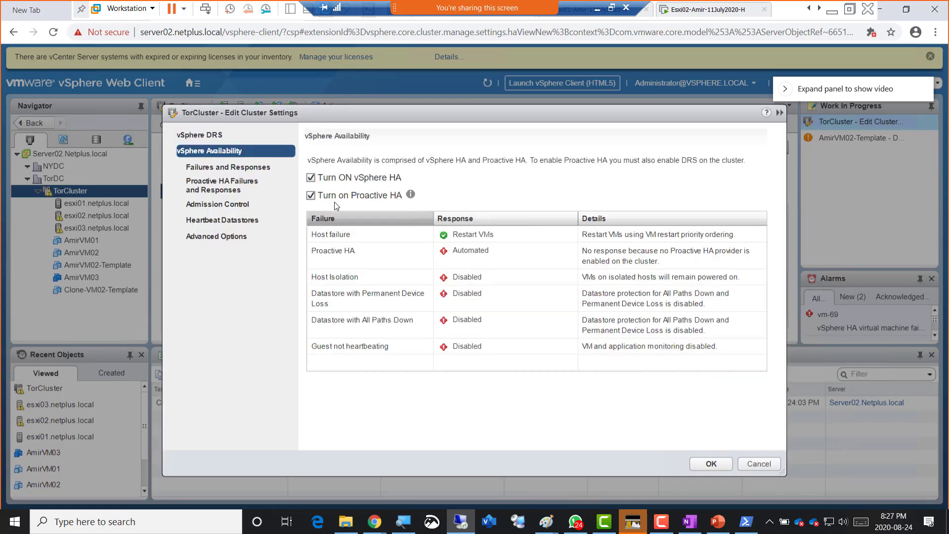
pyautogui.click(311, 177)
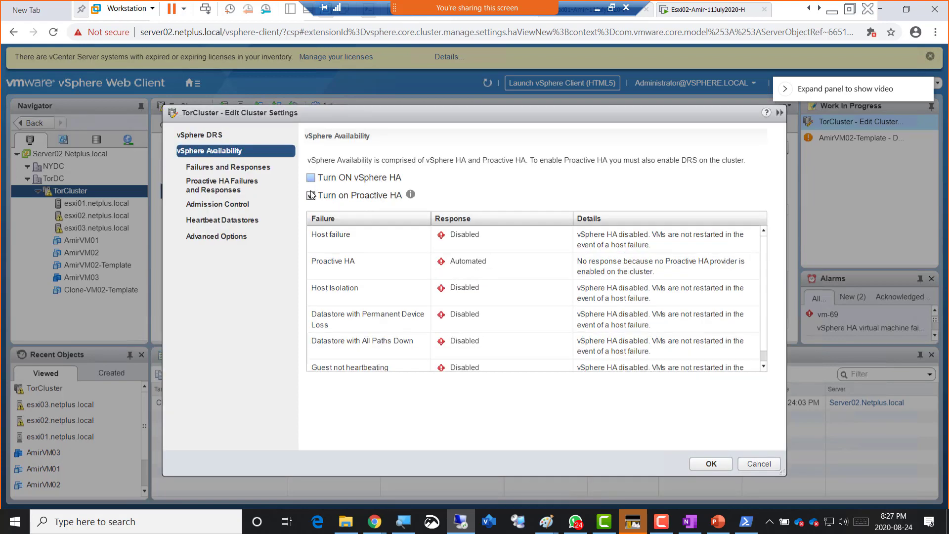
pyautogui.click(310, 196)
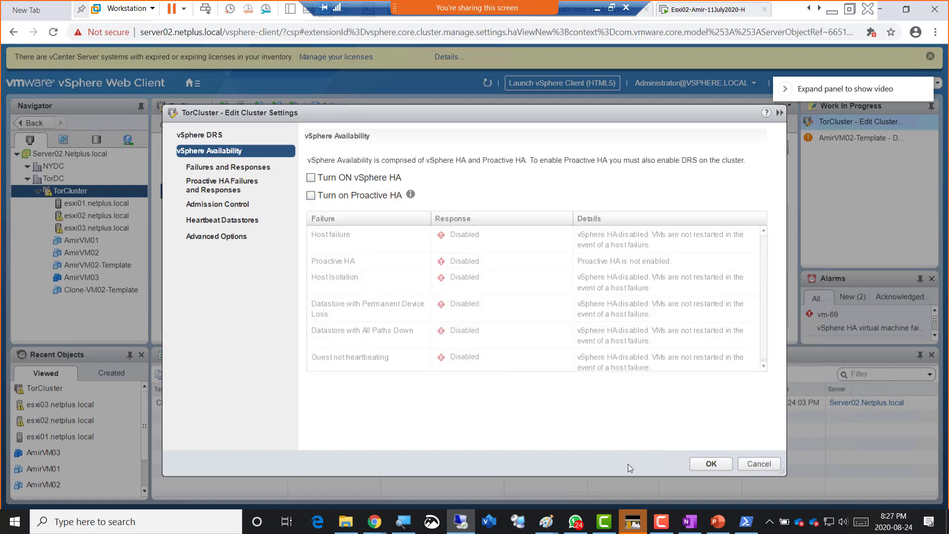
pyautogui.click(700, 464)
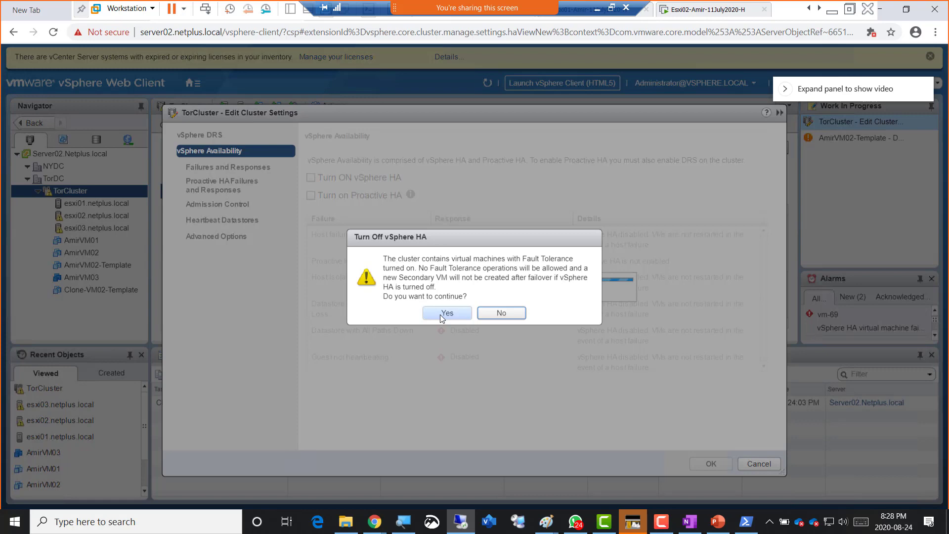
pyautogui.click(440, 312)
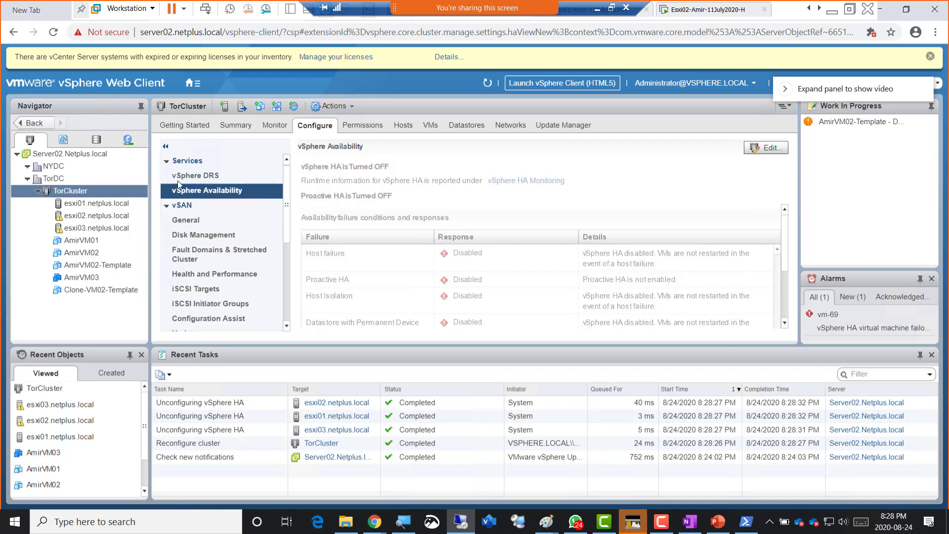
pyautogui.click(179, 221)
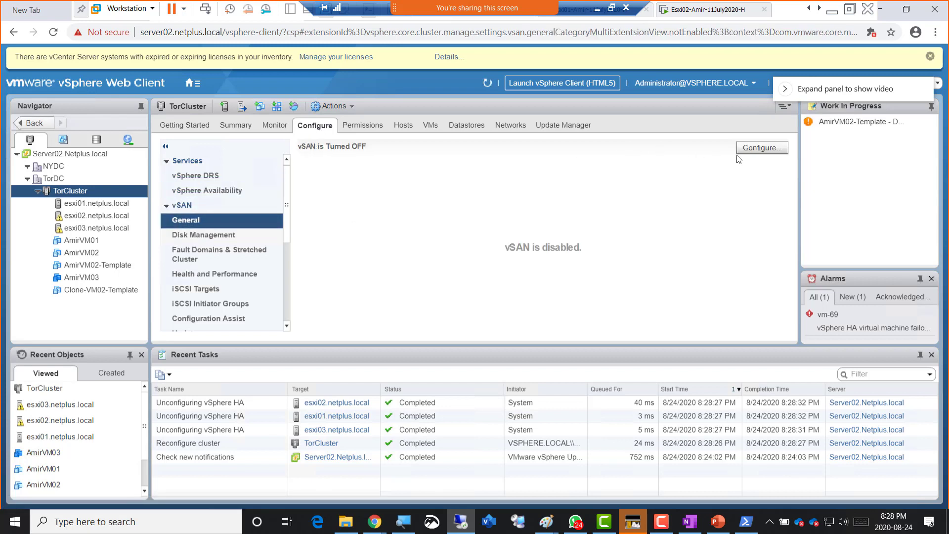
# - Launch Configure vSAN for TorCluster and reach network validation showing vSAN VMkernel adapters on all three hosts
pyautogui.click(770, 147)
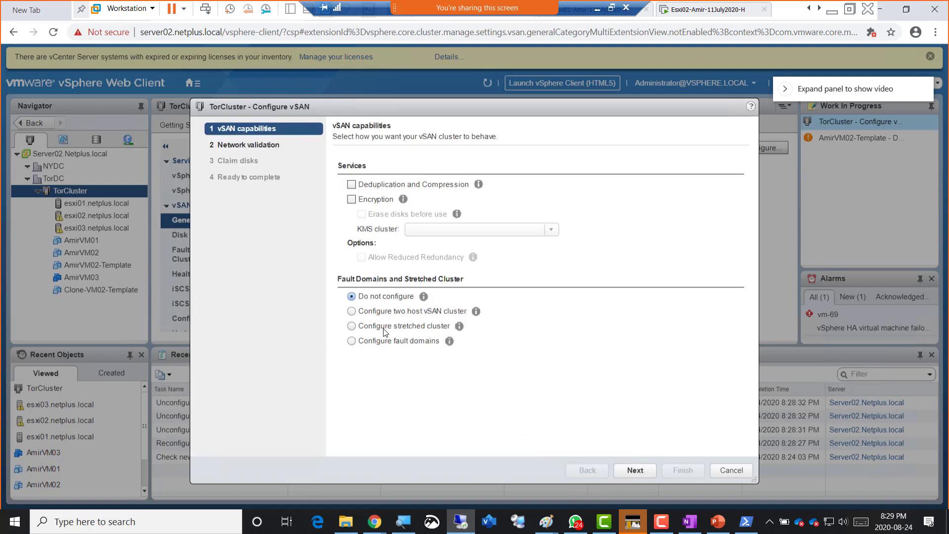
pyautogui.click(635, 470)
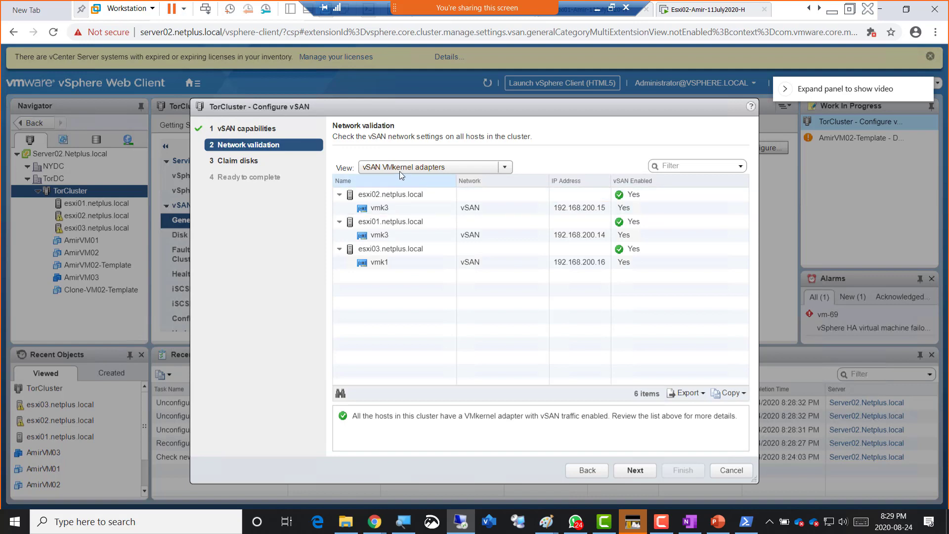
# - Check the adapter View options, then proceed to Claim disks listing the 400.00 GB flash disks
pyautogui.click(510, 168)
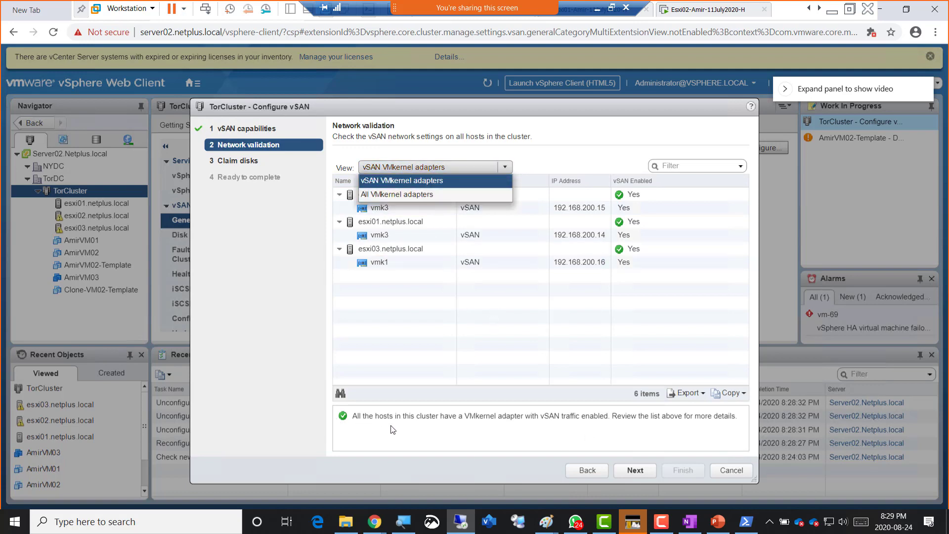
pyautogui.click(635, 470)
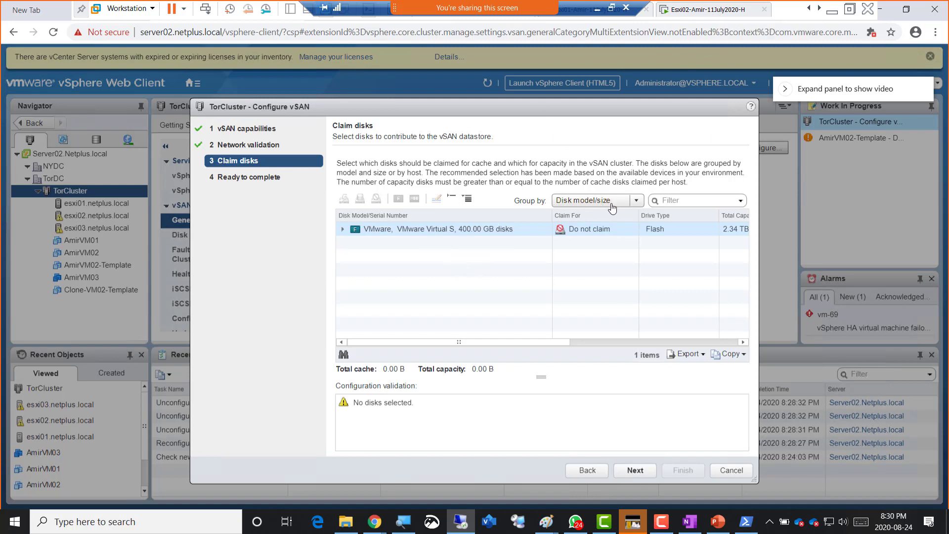
# - Group the claimable disks by host and expand esxi02, esxi01 and esxi03 to show their disks
pyautogui.click(635, 202)
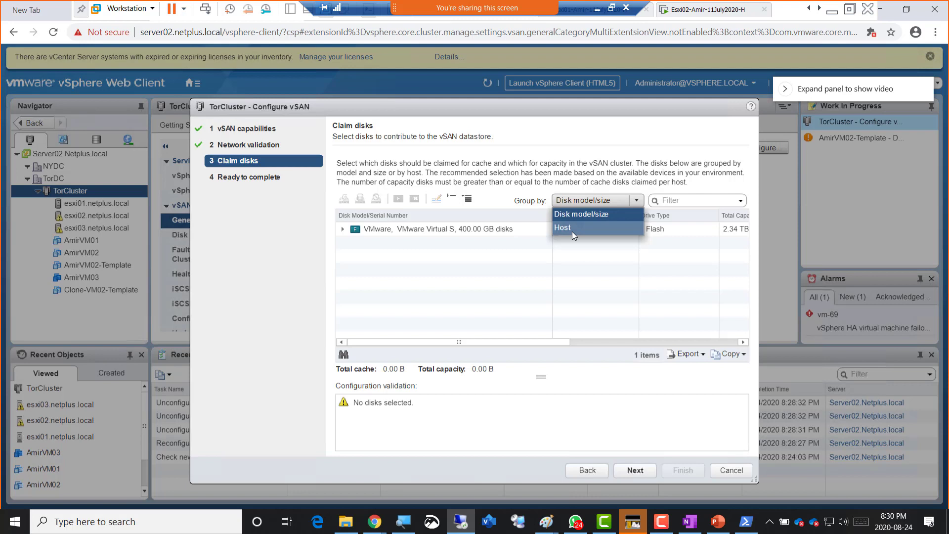
pyautogui.click(581, 230)
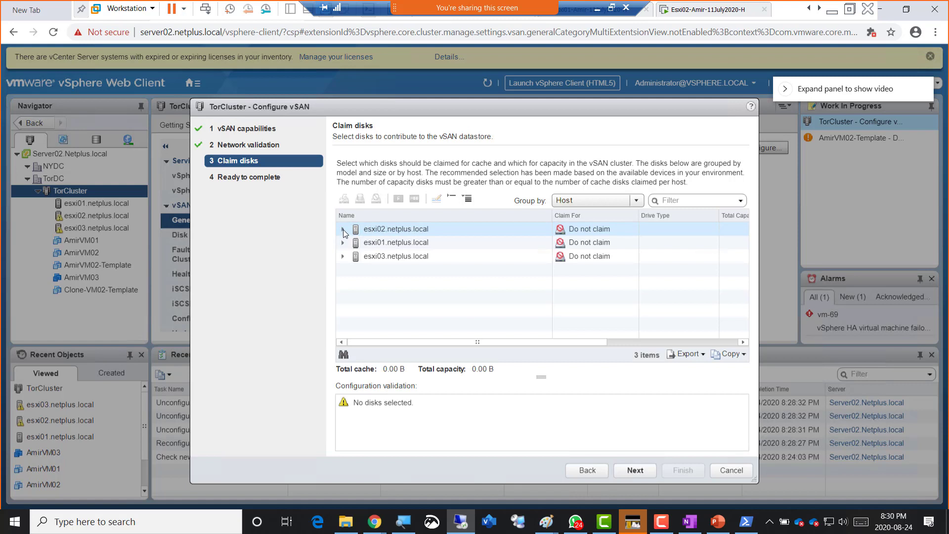
pyautogui.click(343, 230)
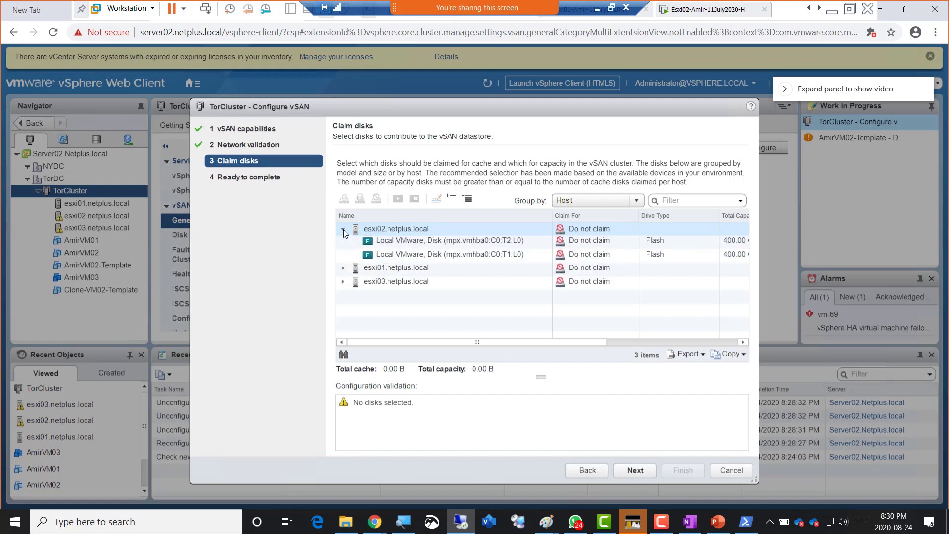
pyautogui.click(343, 270)
pyautogui.click(343, 309)
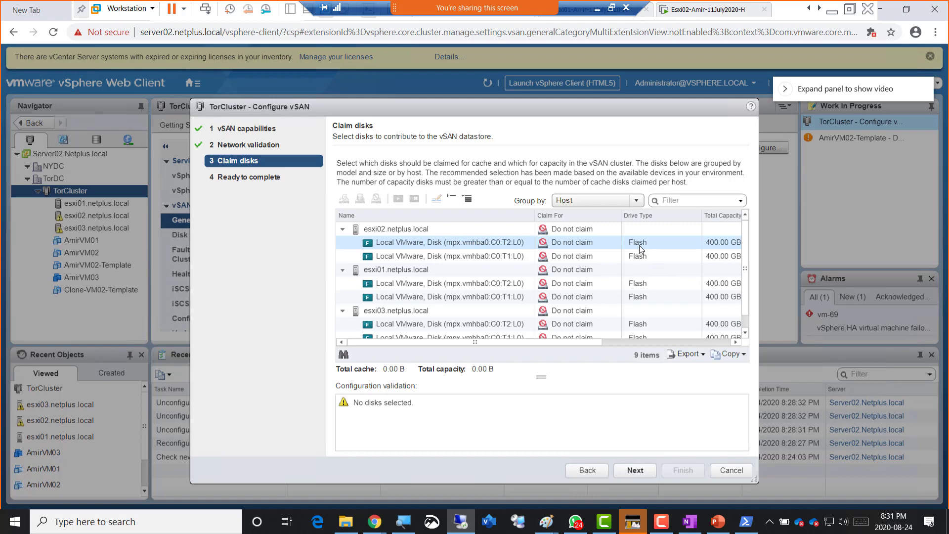
# - Mark the T2:L0 disk on esxi02, esxi01 and esxi03 as HDD
pyautogui.click(639, 245)
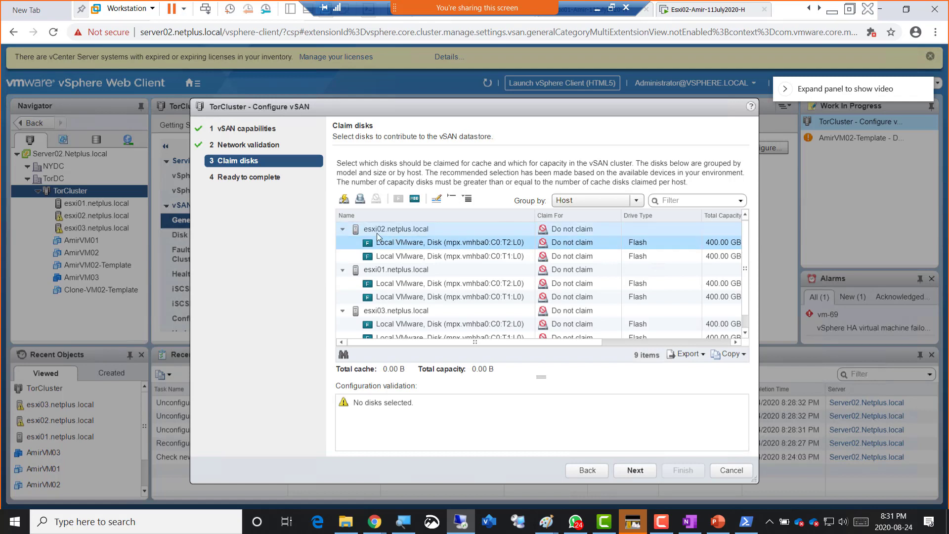
pyautogui.keyDown('shift'); pyautogui.click(606, 255); pyautogui.keyUp('shift')
pyautogui.click(634, 245)
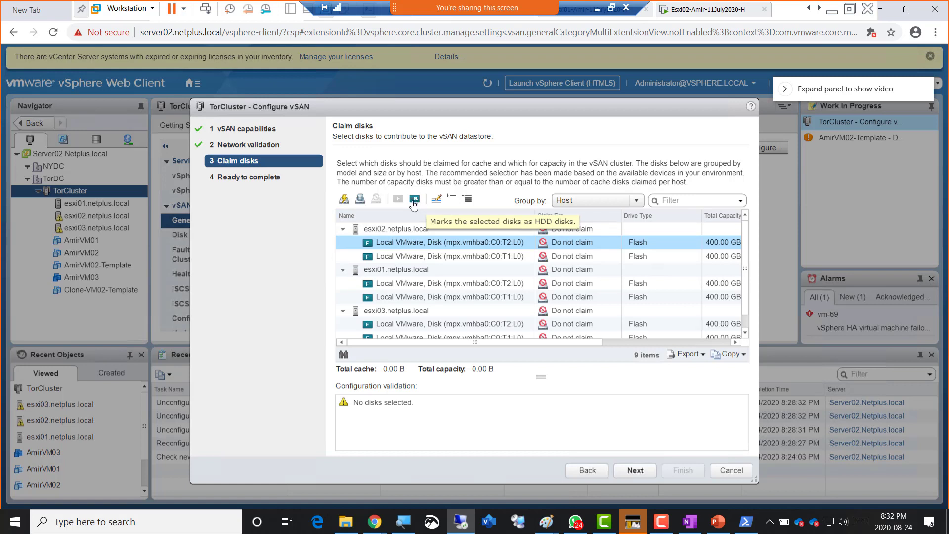
pyautogui.click(414, 200)
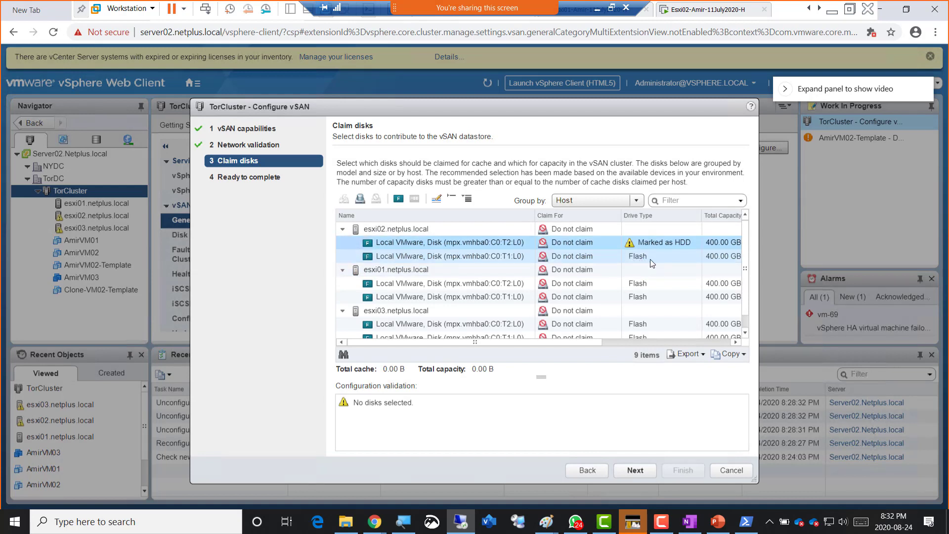
pyautogui.click(636, 284)
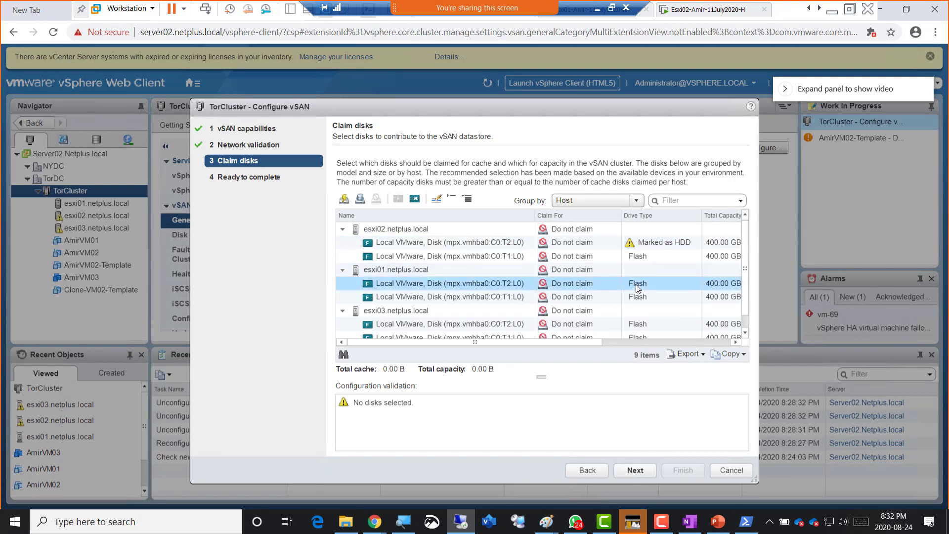
pyautogui.click(414, 200)
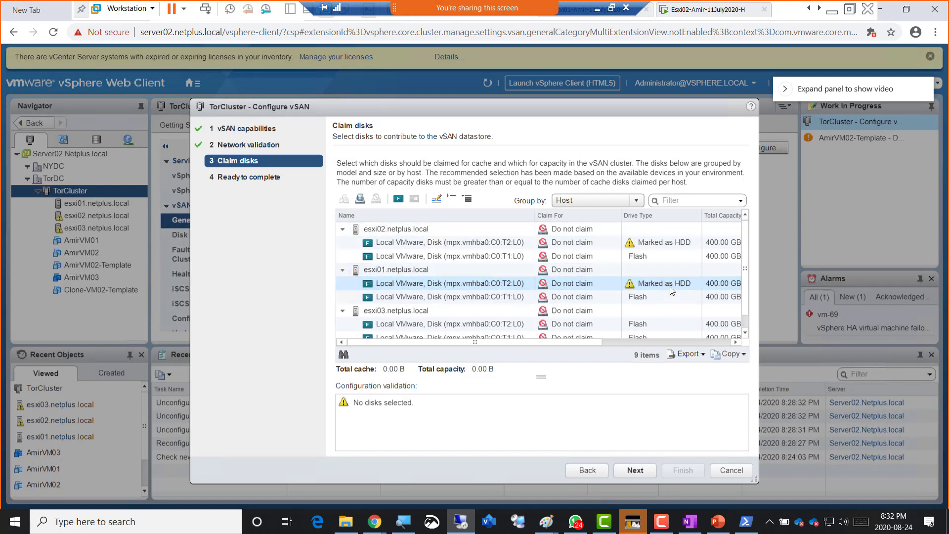
pyautogui.click(744, 333)
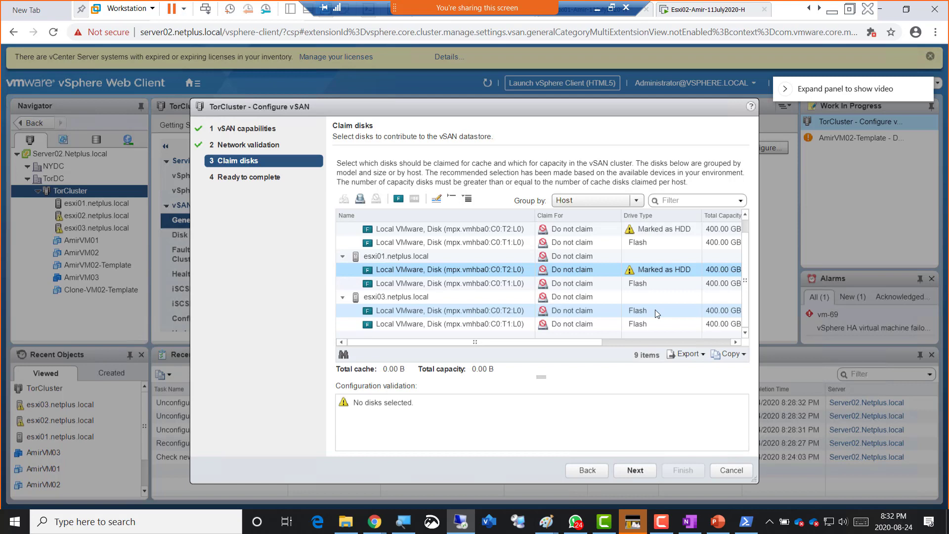
pyautogui.click(656, 313)
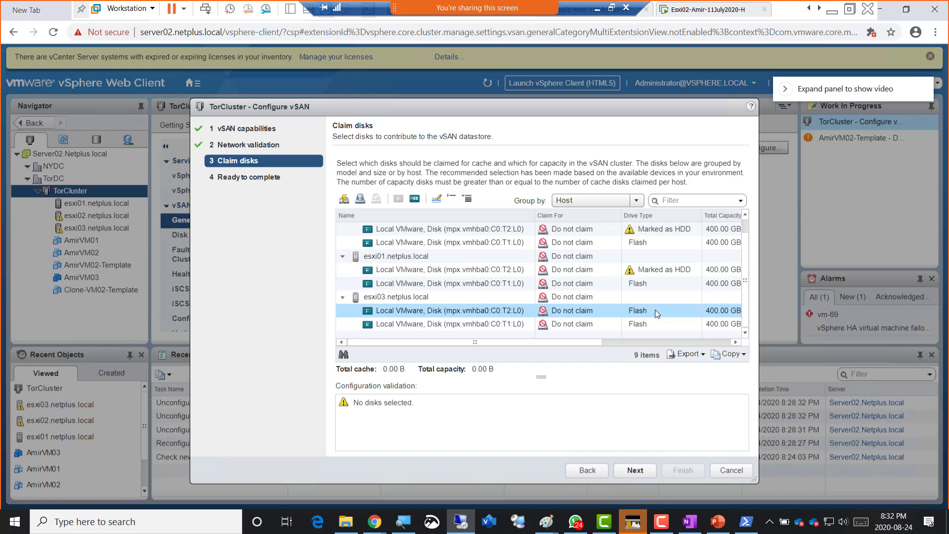
pyautogui.click(414, 199)
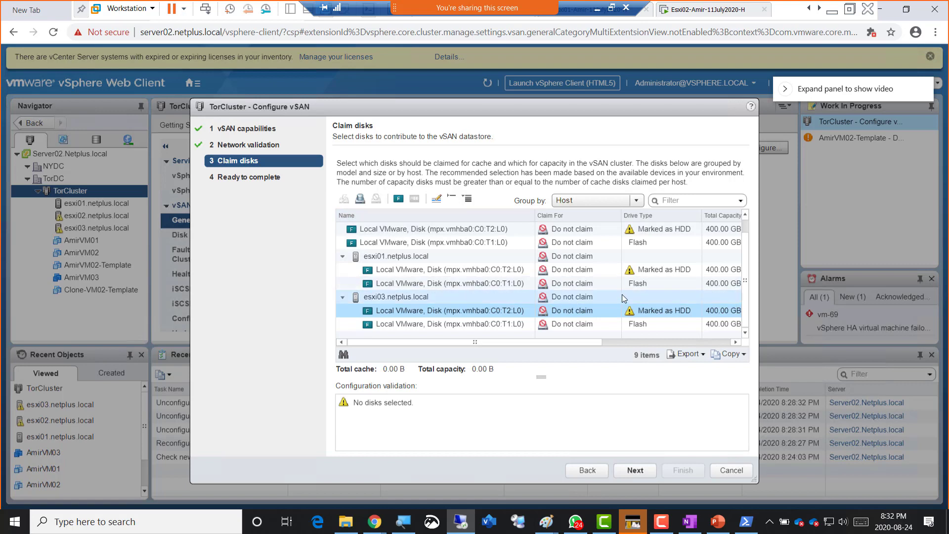
# - Open the Claim For options for esxi02's HDD disk
pyautogui.scroll(1, 622, 294)
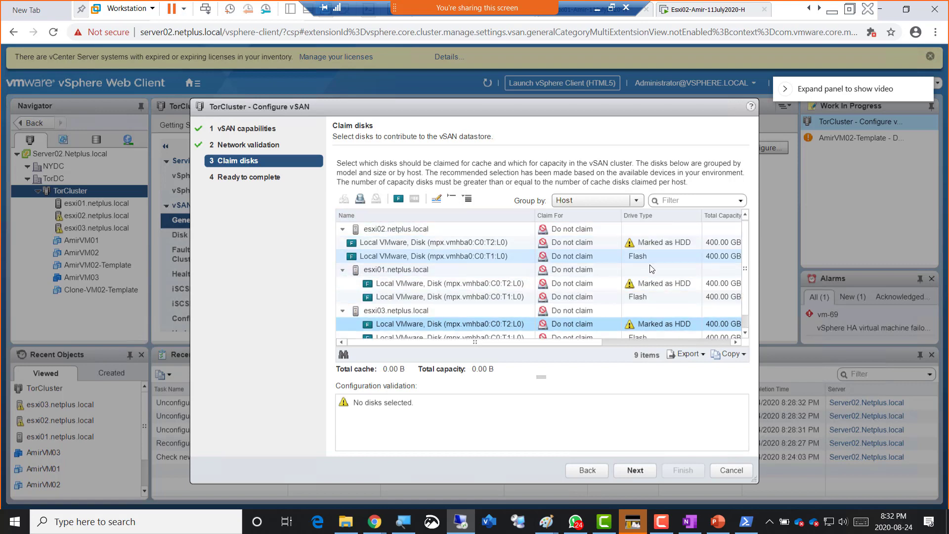
pyautogui.scroll(-1, 652, 291)
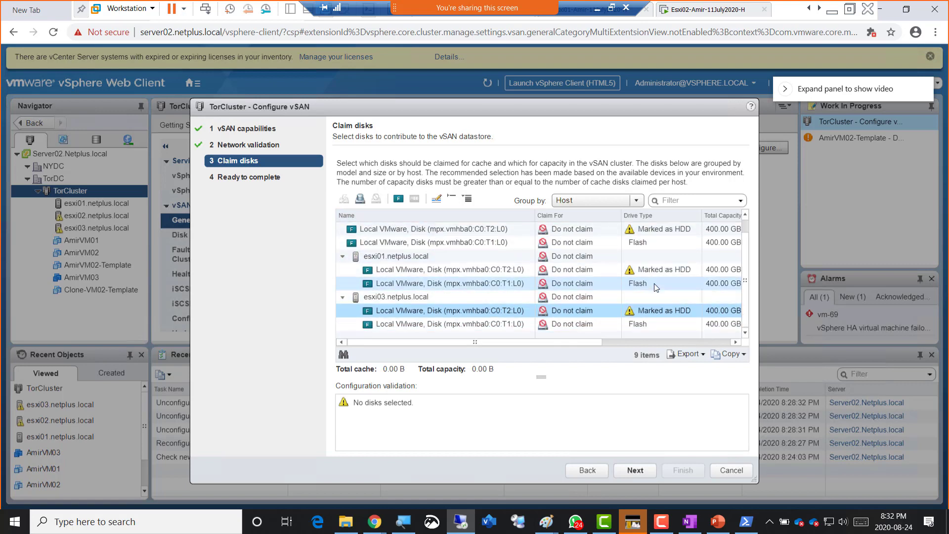
pyautogui.scroll(1, 655, 289)
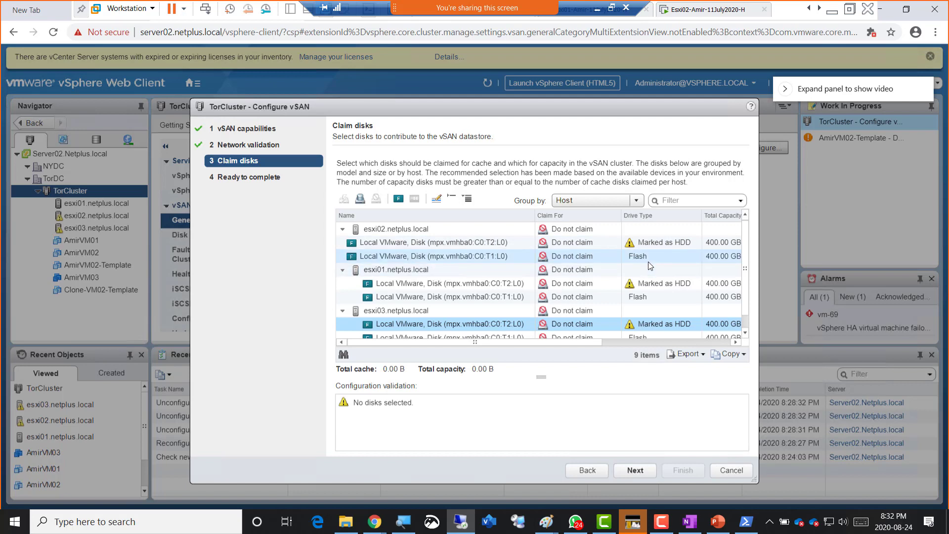
pyautogui.click(598, 241)
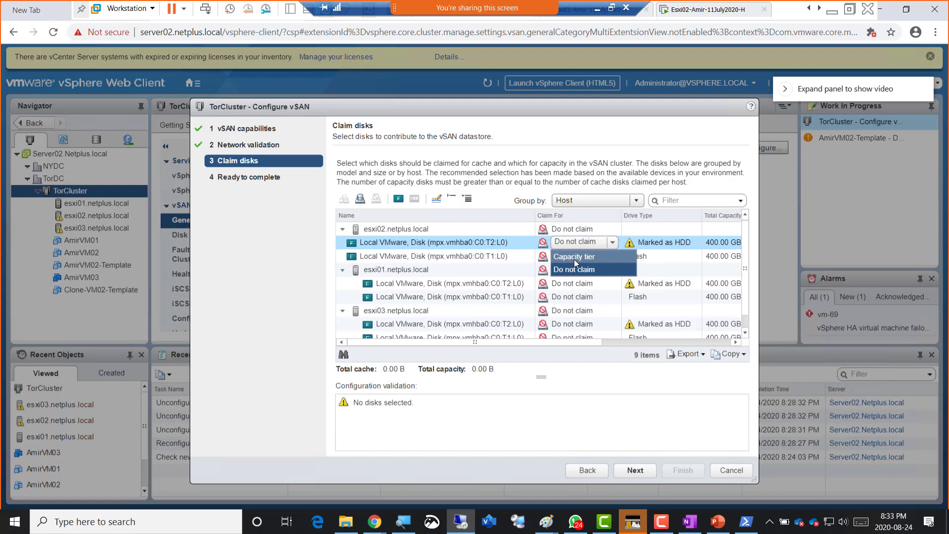
# - Switch to the slides and bring up the second Paint diagram of the vSAN tiers
pyautogui.hotkey('alt', 'Tab')
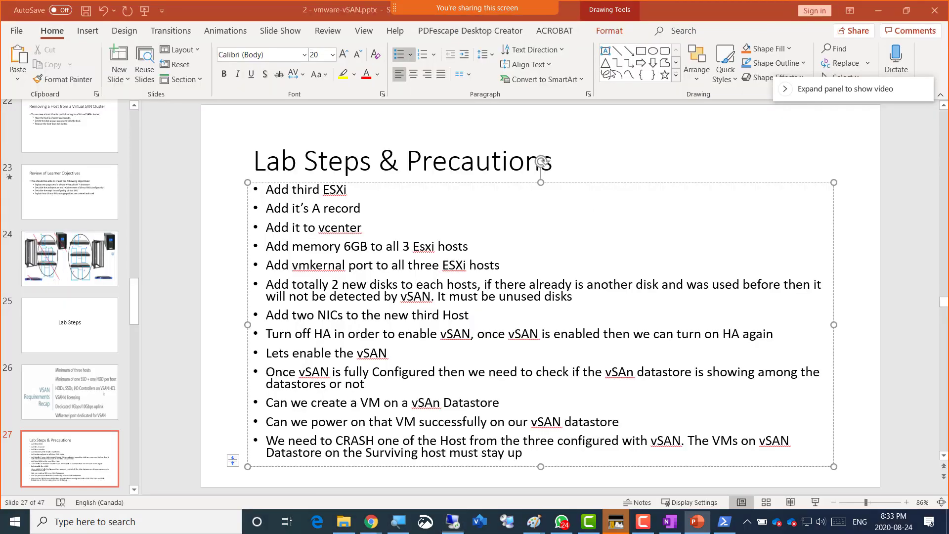
pyautogui.moveTo(533, 521)
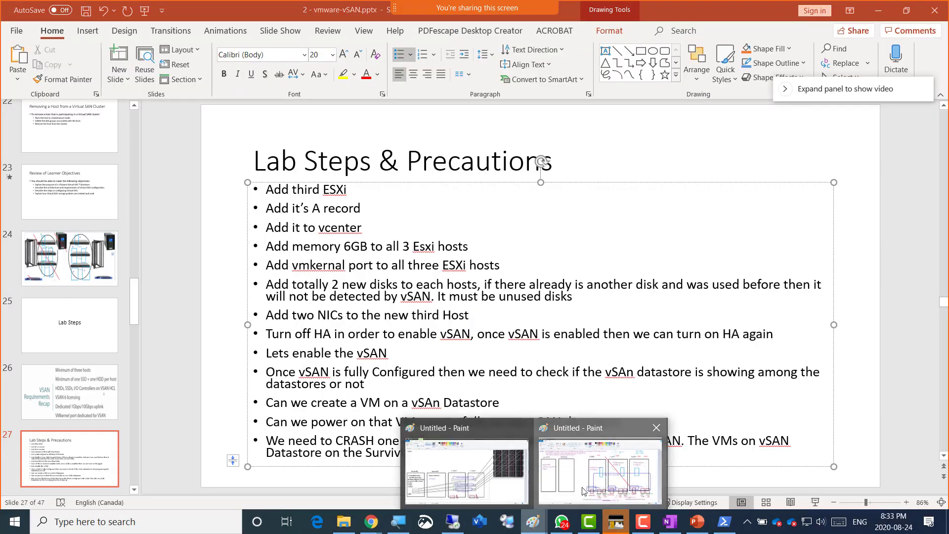
pyautogui.click(583, 490)
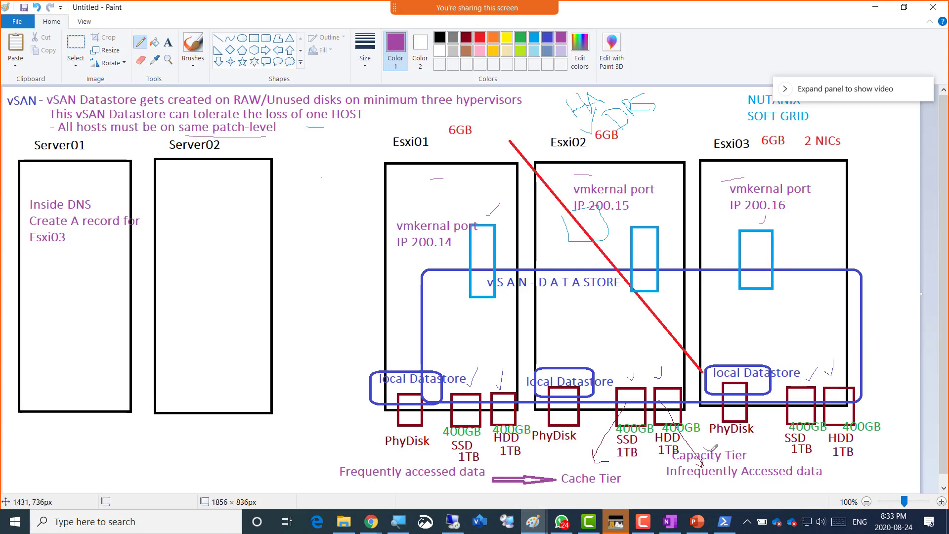
# - Pencil-underline the Frequently accessed, Infrequently Accessed and Cache Tier labels in the Paint diagram
pyautogui.moveTo(564, 475); pyautogui.dragTo(582, 459)
pyautogui.moveTo(691, 486); pyautogui.dragTo(767, 485)
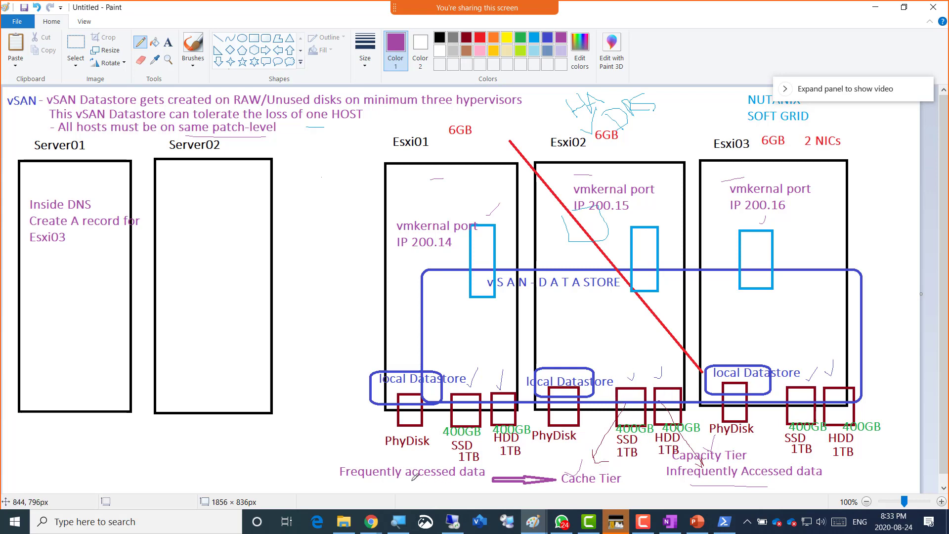
pyautogui.moveTo(360, 480); pyautogui.dragTo(416, 477)
pyautogui.moveTo(572, 487); pyautogui.dragTo(606, 487)
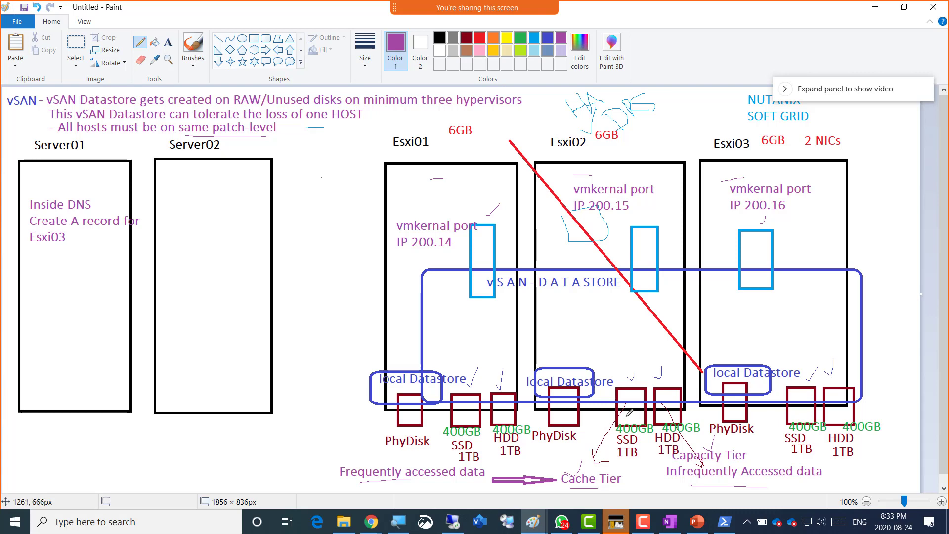
pyautogui.hotkey('alt', 'Tab')
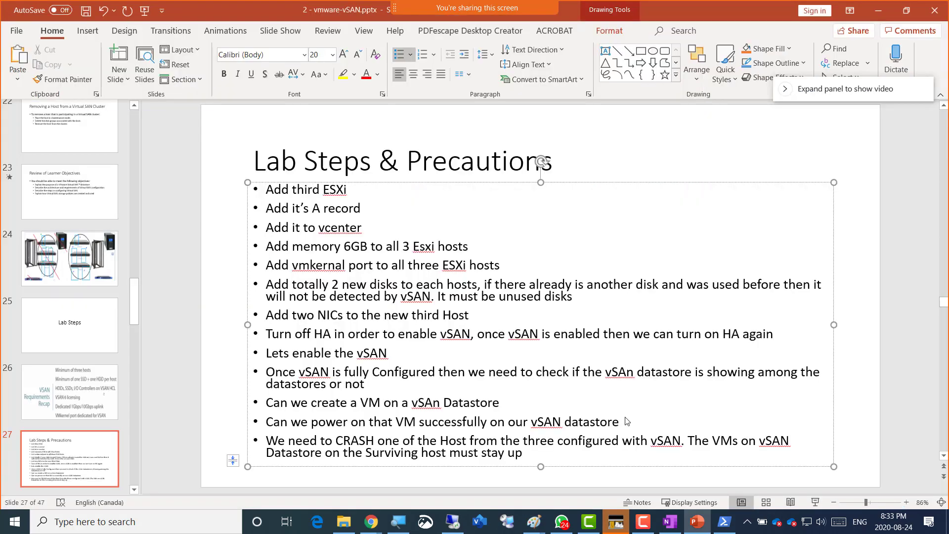
pyautogui.hotkey('alt', 'Tab')
pyautogui.hotkey('alt', 'Tab')
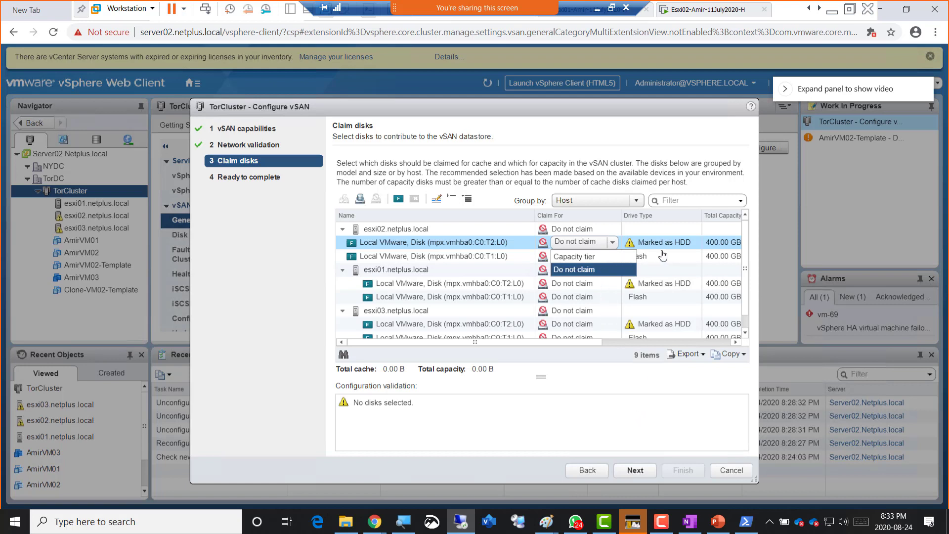
# - Claim esxi02's T2:L0 HDD disk for the capacity tier and its T1:L0 flash disk for cache
pyautogui.click(585, 256)
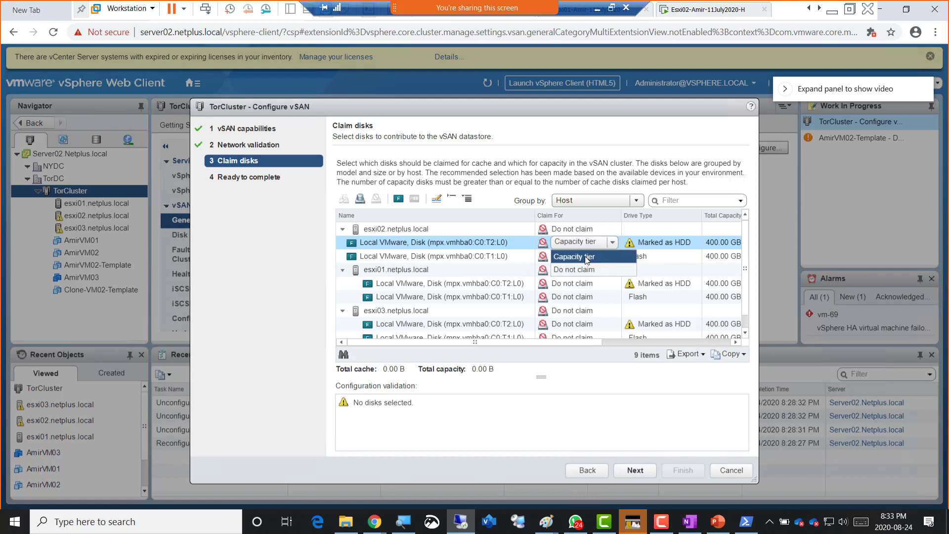
pyautogui.click(677, 248)
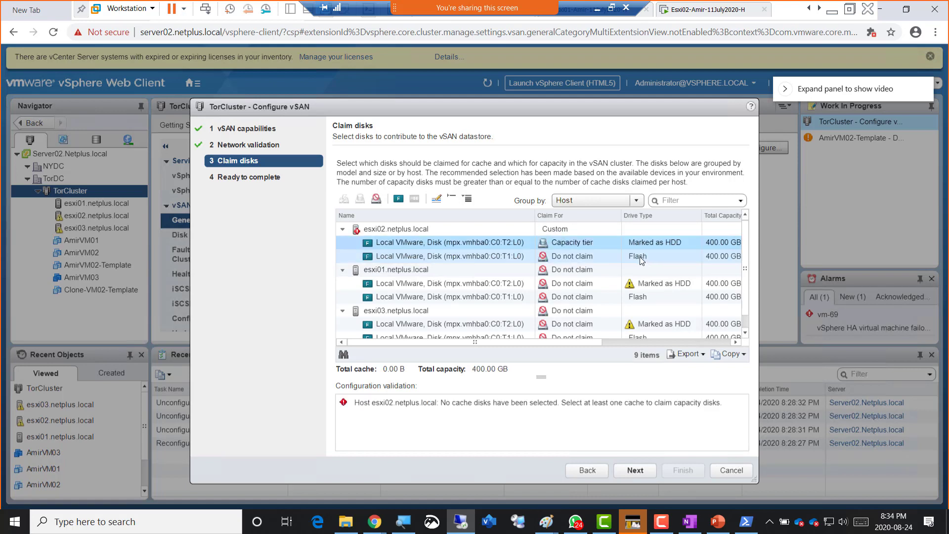
pyautogui.click(590, 256)
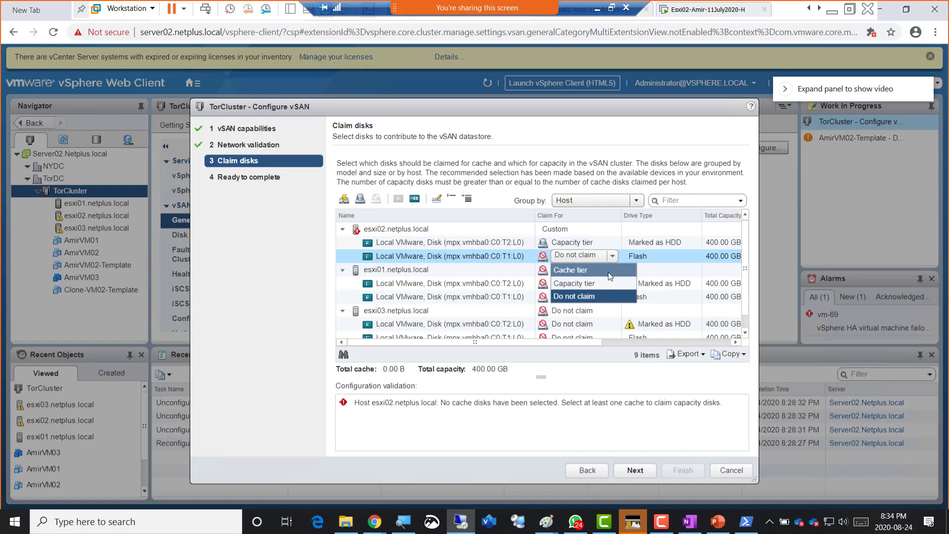
pyautogui.click(598, 269)
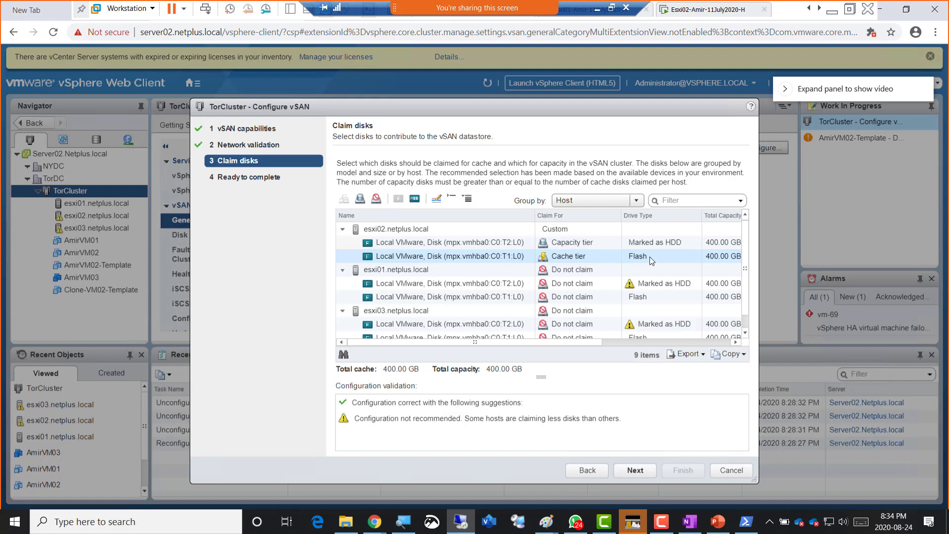
pyautogui.click(588, 252)
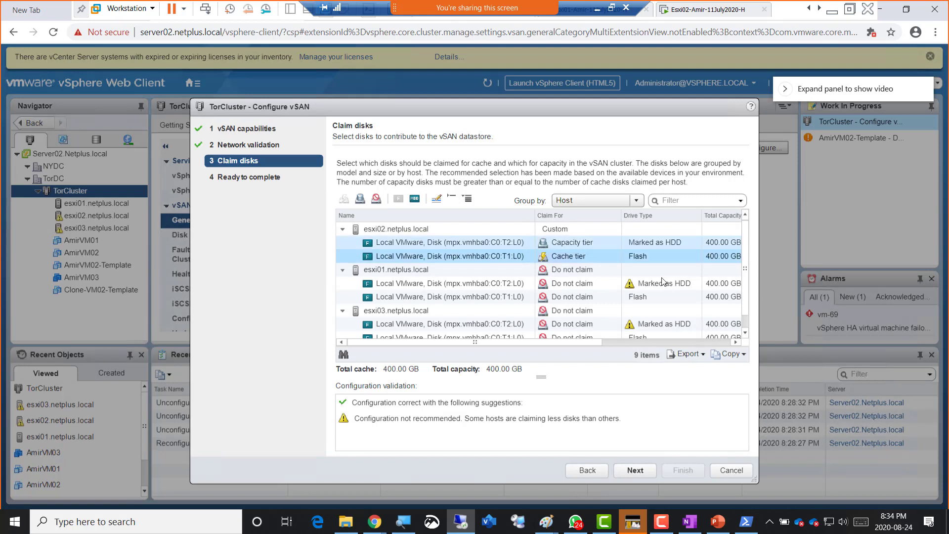
# - Claim esxi01's HDD disk for the capacity tier and its flash disk for the cache tier
pyautogui.click(606, 286)
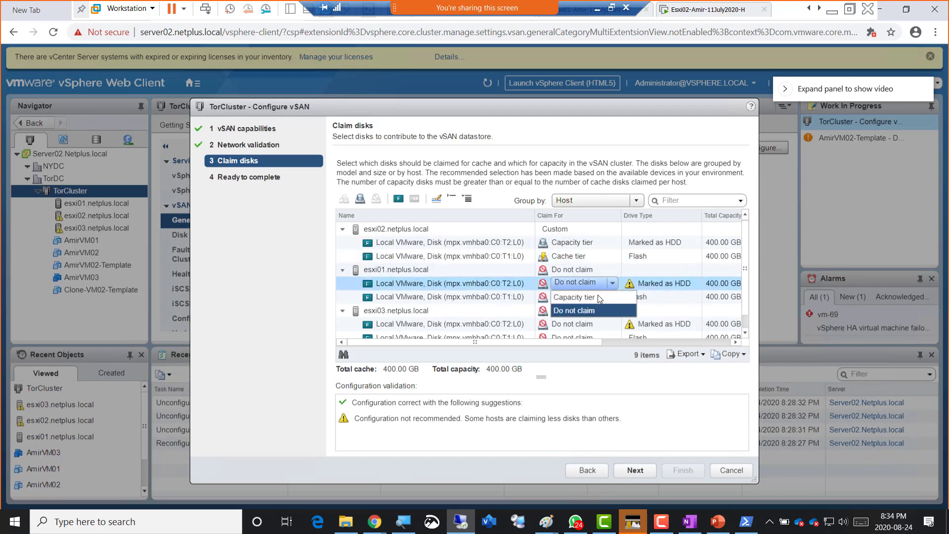
pyautogui.click(597, 297)
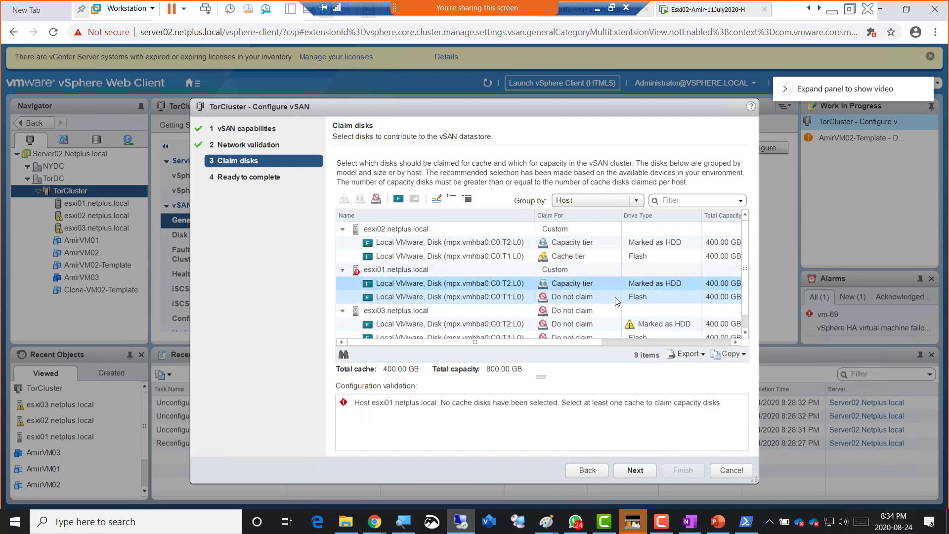
pyautogui.click(613, 300)
pyautogui.click(611, 298)
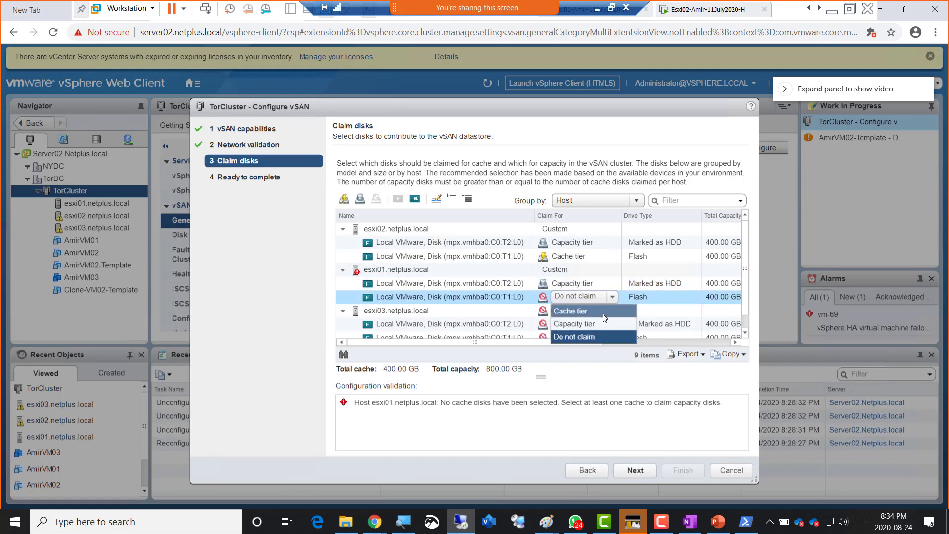
pyautogui.click(603, 311)
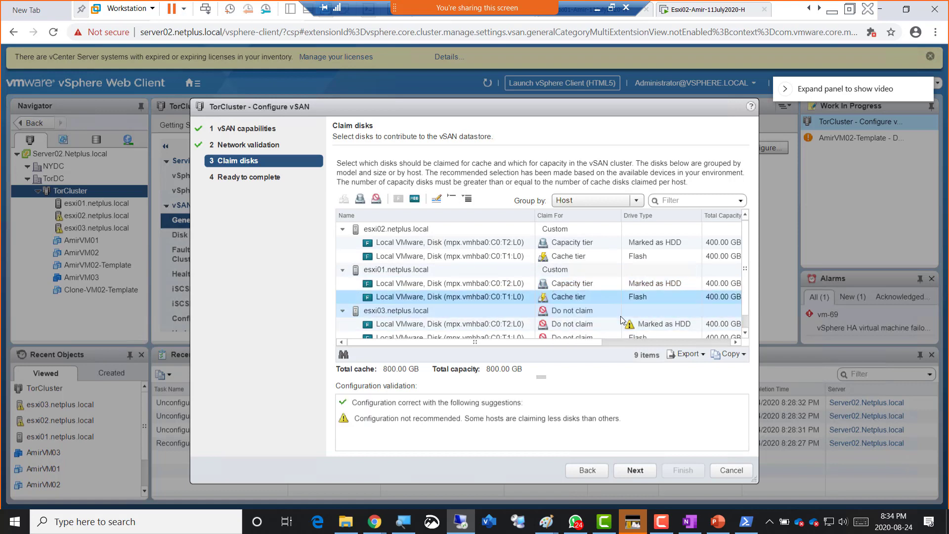
# - Claim esxi03's T2 disk for capacity and T1 disk for cache, then highlight 'Configuration correct'
pyautogui.scroll(-1, 621, 320)
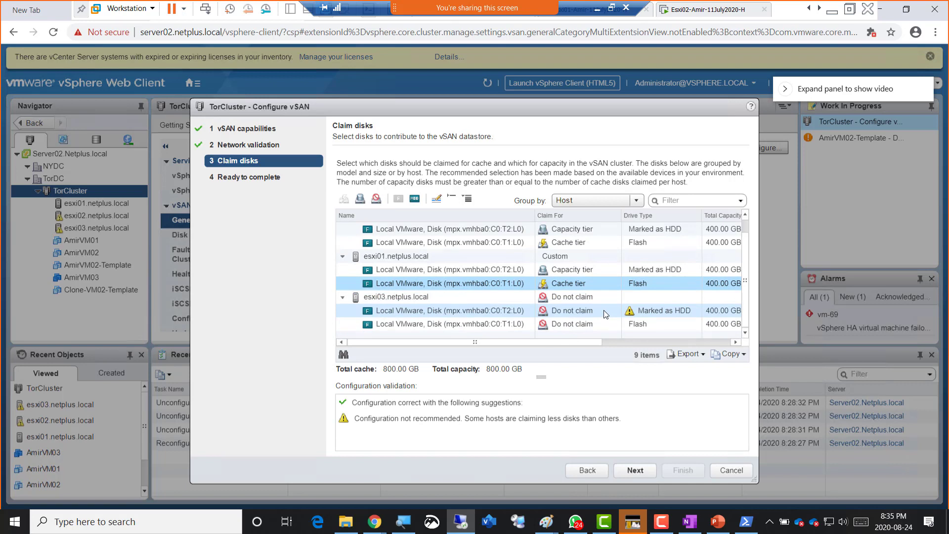
pyautogui.click(605, 314)
pyautogui.click(605, 314)
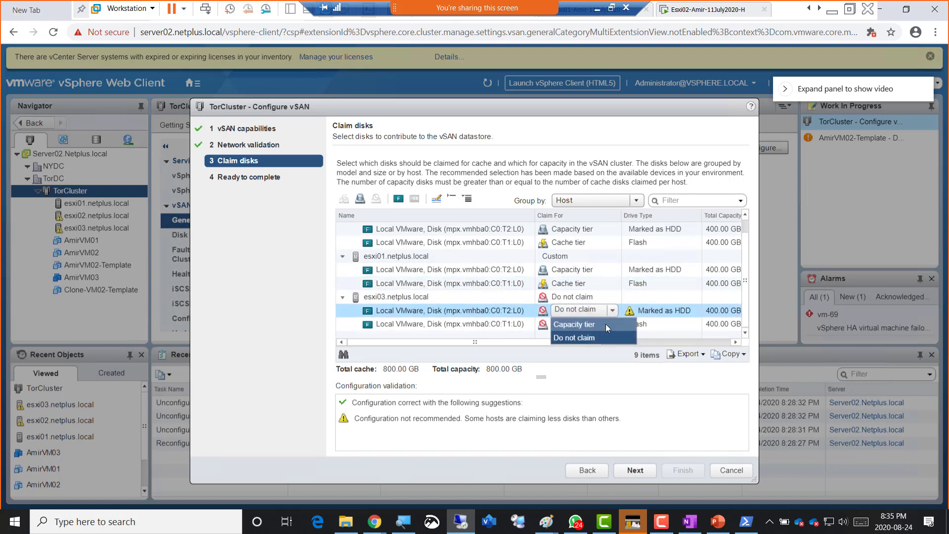
pyautogui.click(606, 324)
pyautogui.click(606, 324)
pyautogui.click(606, 324)
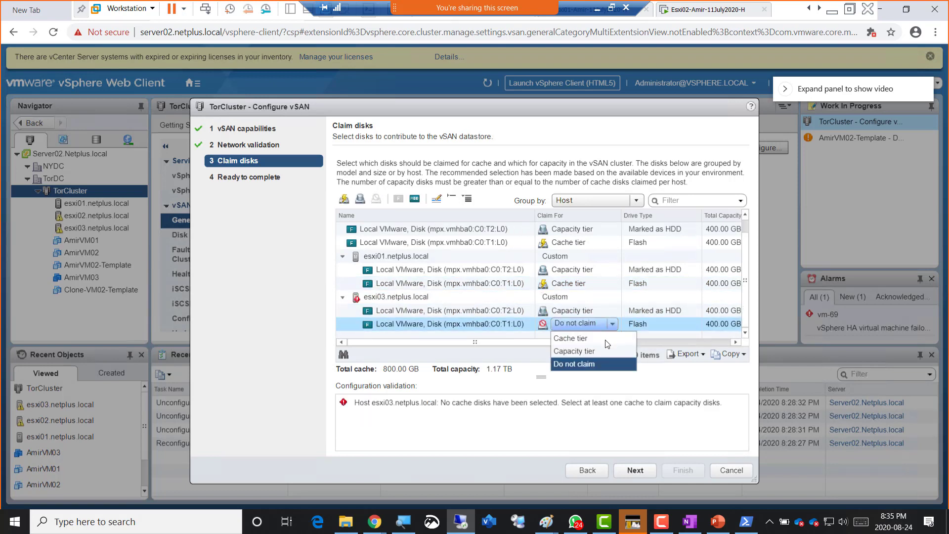
pyautogui.click(603, 339)
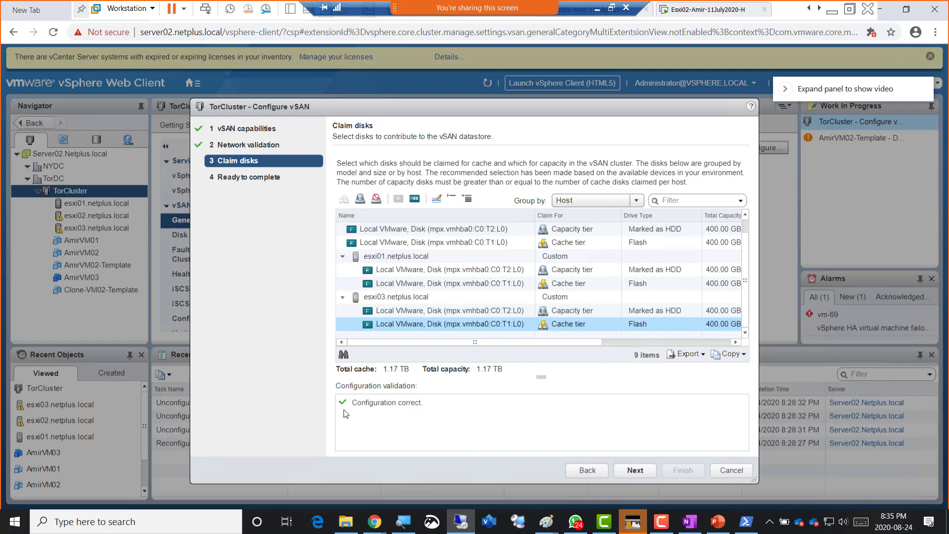
pyautogui.moveTo(353, 404); pyautogui.dragTo(441, 408)
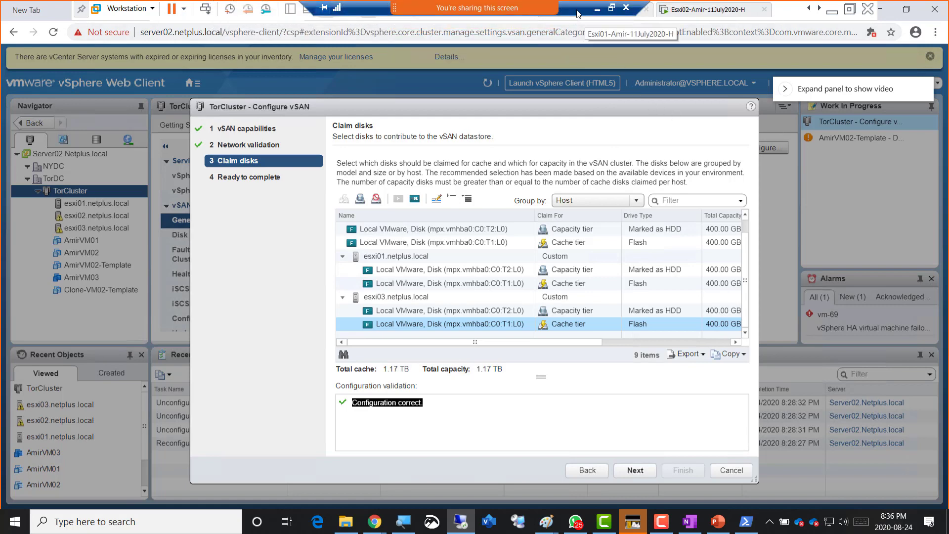
pyautogui.press('super+shift+s')
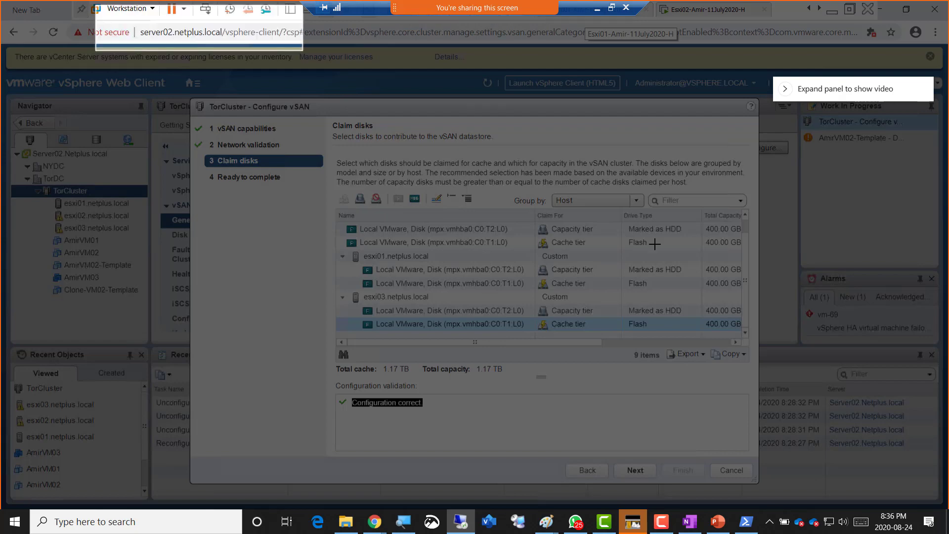
pyautogui.press('Escape')
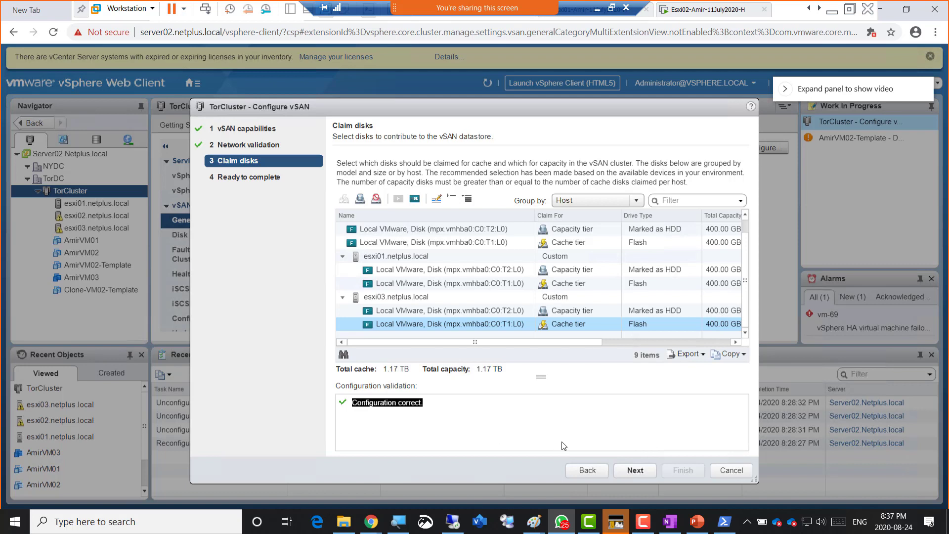
# - Review the hybrid vSAN setup (1.17 TB capacity, 1.17 TB cache) and finish the wizard
pyautogui.click(635, 471)
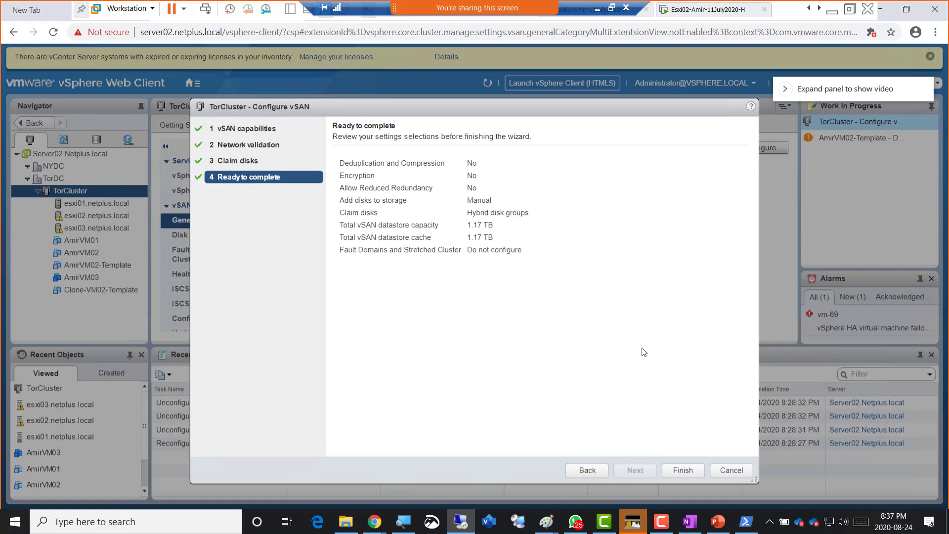
pyautogui.click(686, 470)
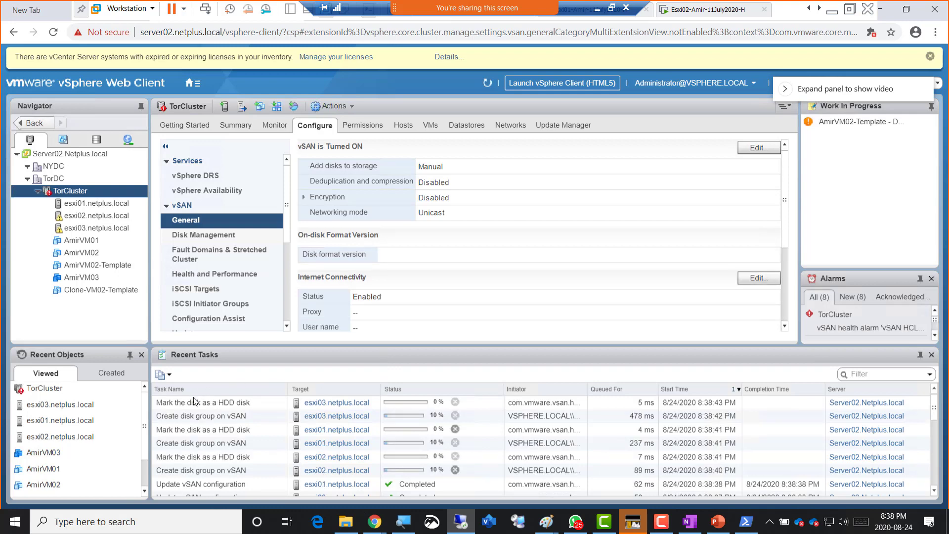
# - Inspect the esxi03 disk group creation task in the recent tasks list
pyautogui.click(254, 419)
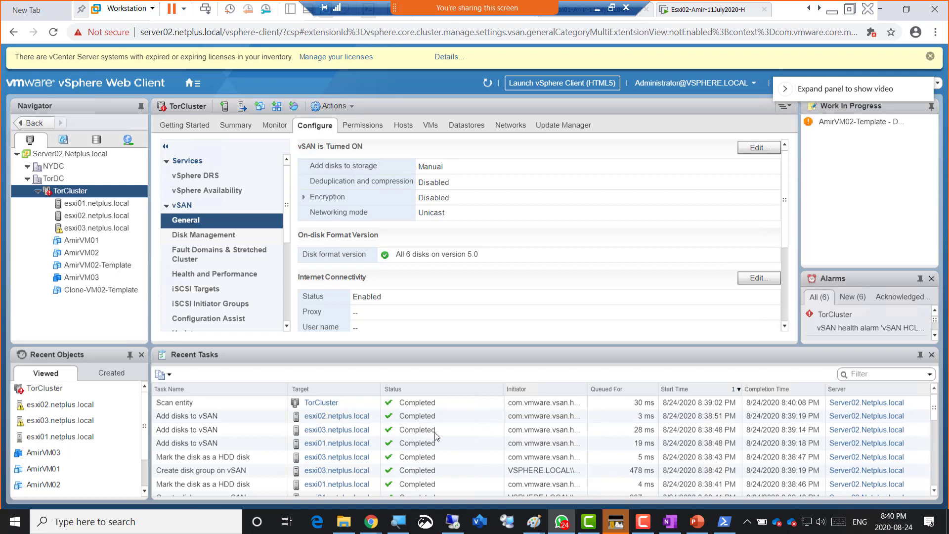
pyautogui.click(933, 492)
pyautogui.click(934, 492)
pyautogui.click(934, 491)
pyautogui.click(934, 492)
pyautogui.click(934, 491)
pyautogui.click(934, 491)
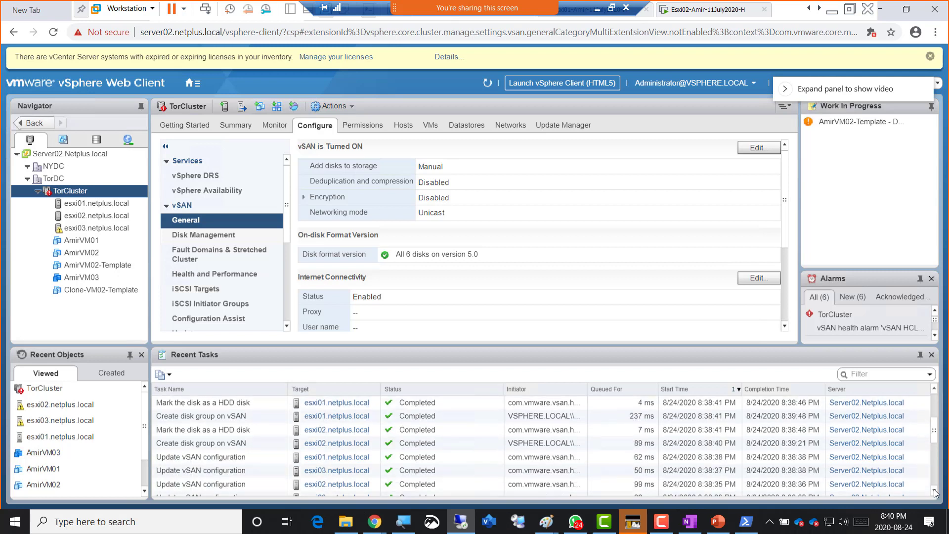
pyautogui.click(934, 492)
pyautogui.click(934, 492)
pyautogui.click(934, 492)
pyautogui.click(934, 492)
pyautogui.click(934, 491)
pyautogui.click(934, 492)
pyautogui.click(934, 492)
pyautogui.click(934, 492)
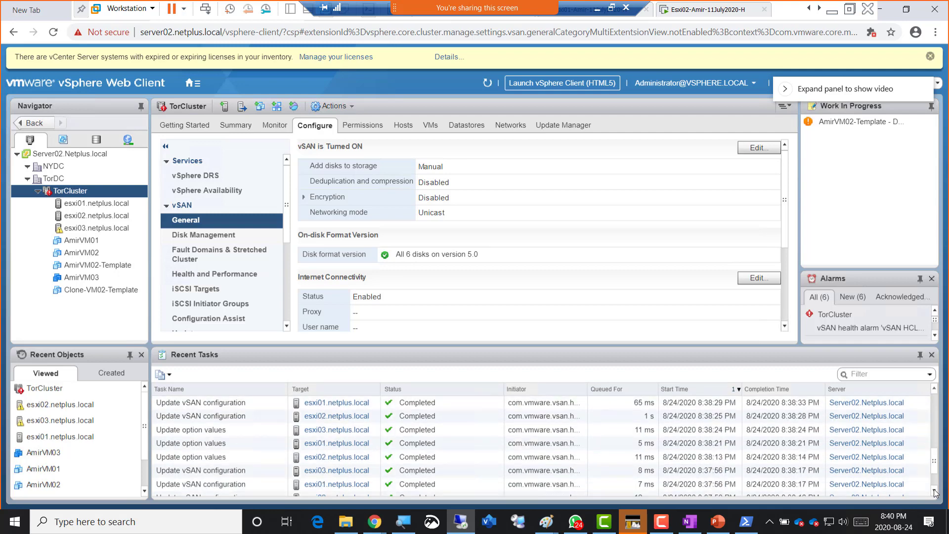
pyautogui.click(934, 492)
pyautogui.click(934, 492)
pyautogui.click(934, 491)
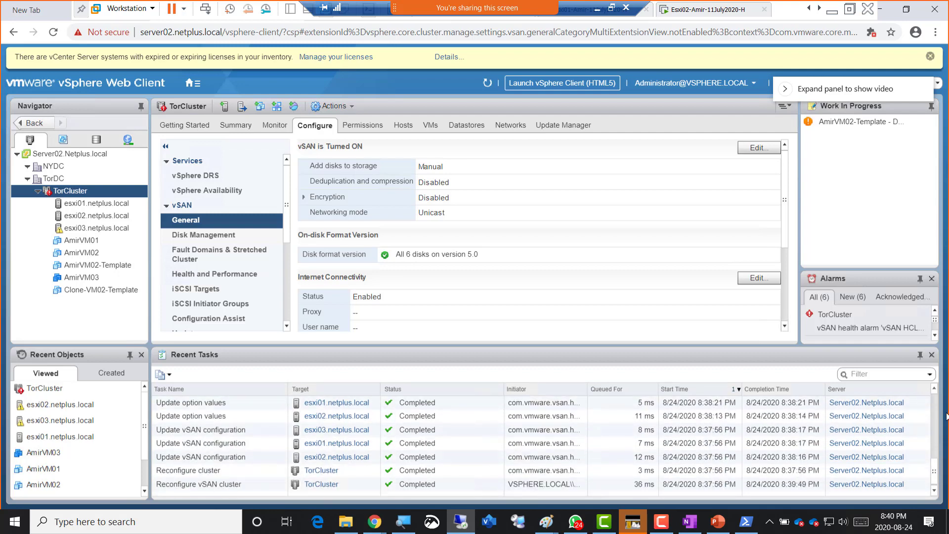
pyautogui.scroll(5, 934, 416)
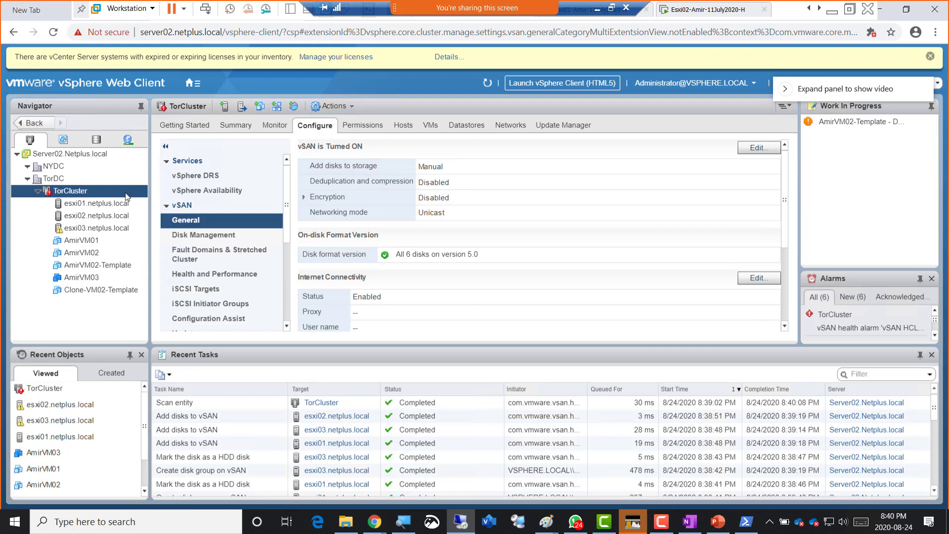
# - Select TorCluster and show its Configure settings with vSAN on and manual disk adding
pyautogui.click(77, 192)
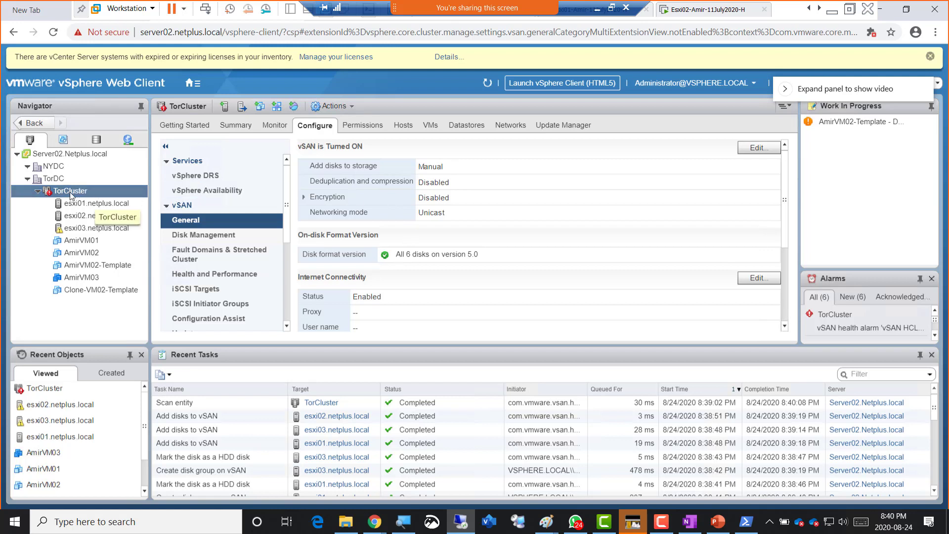
pyautogui.click(233, 127)
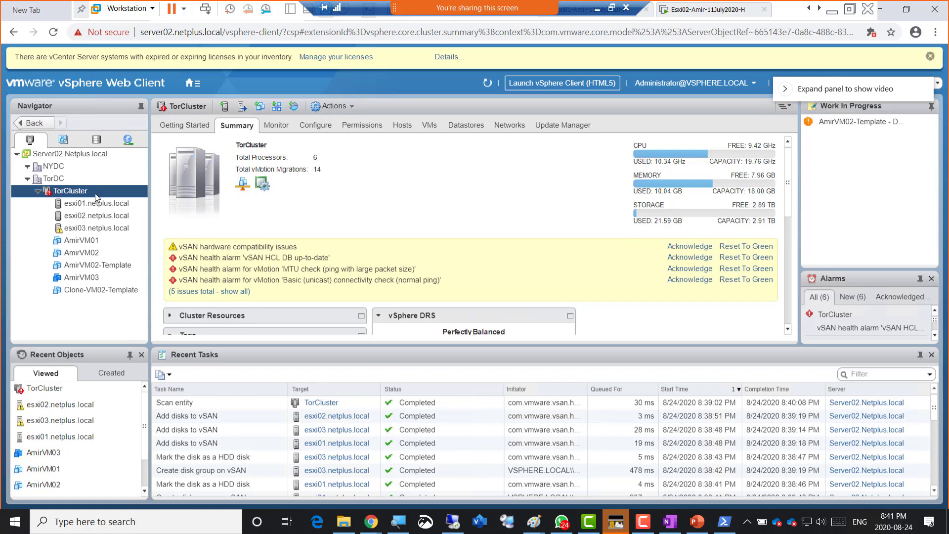
pyautogui.click(319, 128)
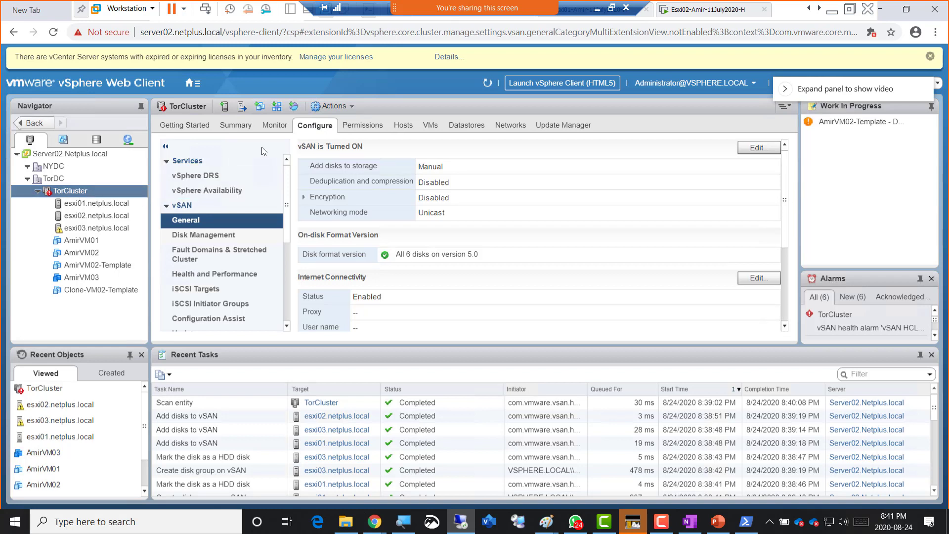
# - Enable vSphere HA and Proactive HA in TorCluster's availability settings and check the completed tasks
pyautogui.click(213, 191)
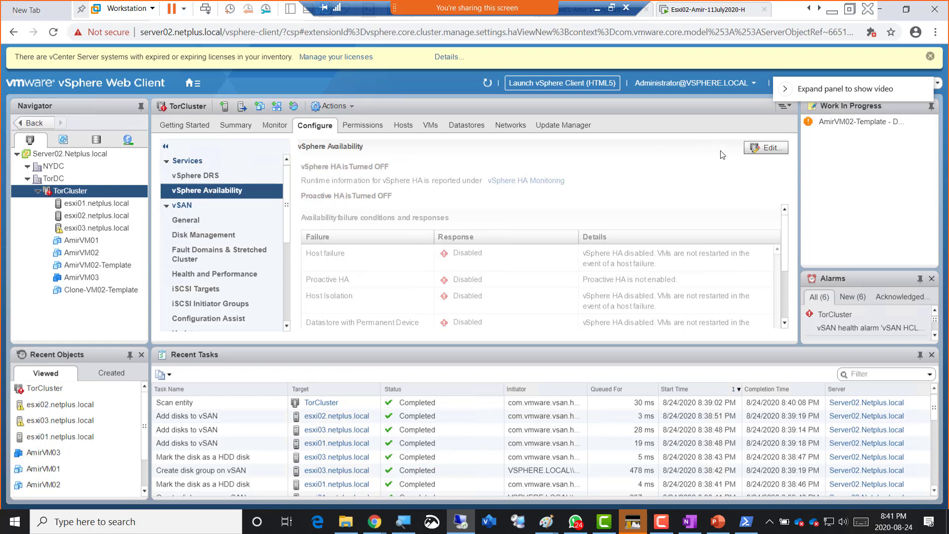
pyautogui.click(761, 148)
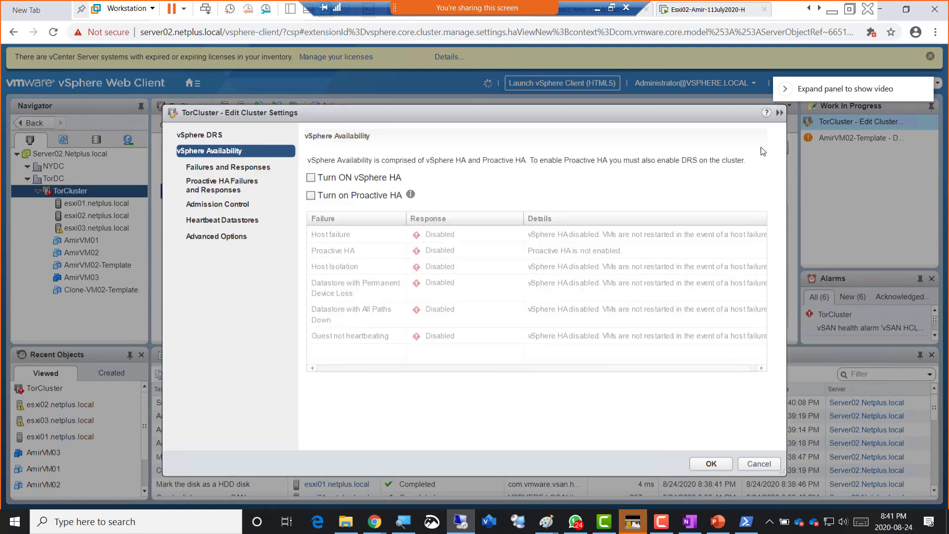
pyautogui.click(310, 178)
pyautogui.click(311, 195)
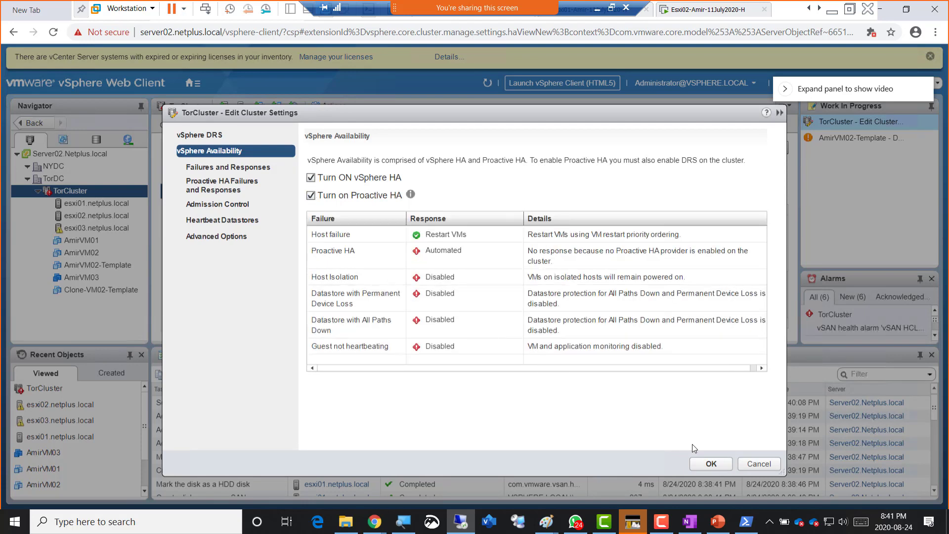
pyautogui.click(706, 464)
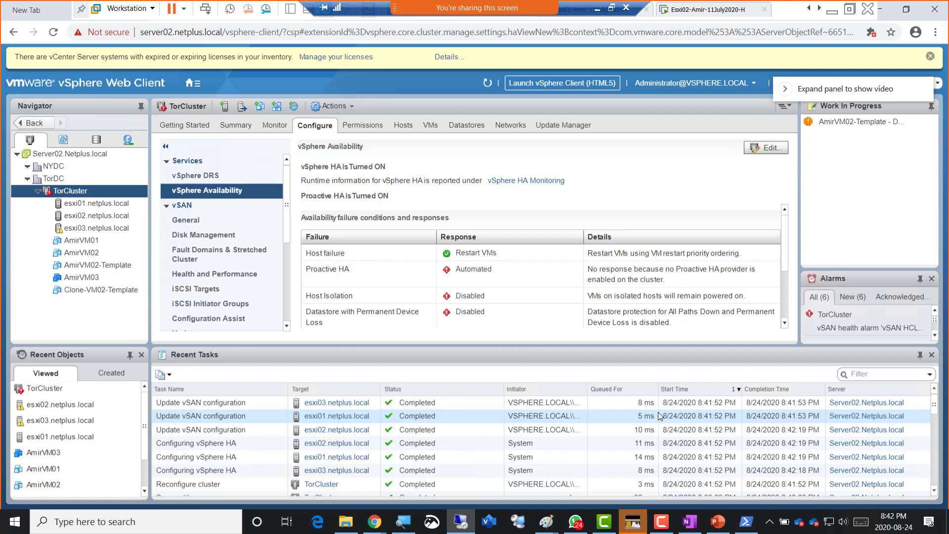
pyautogui.click(348, 403)
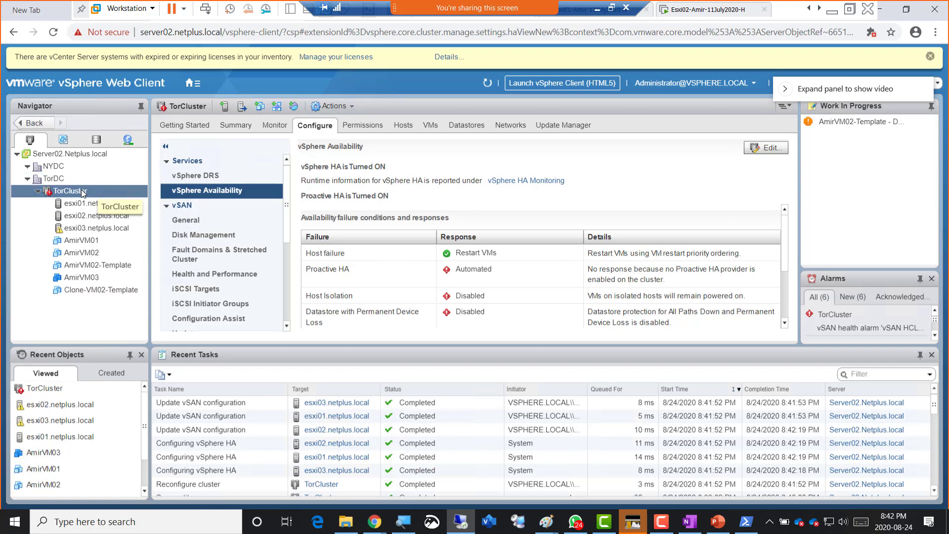
pyautogui.click(102, 143)
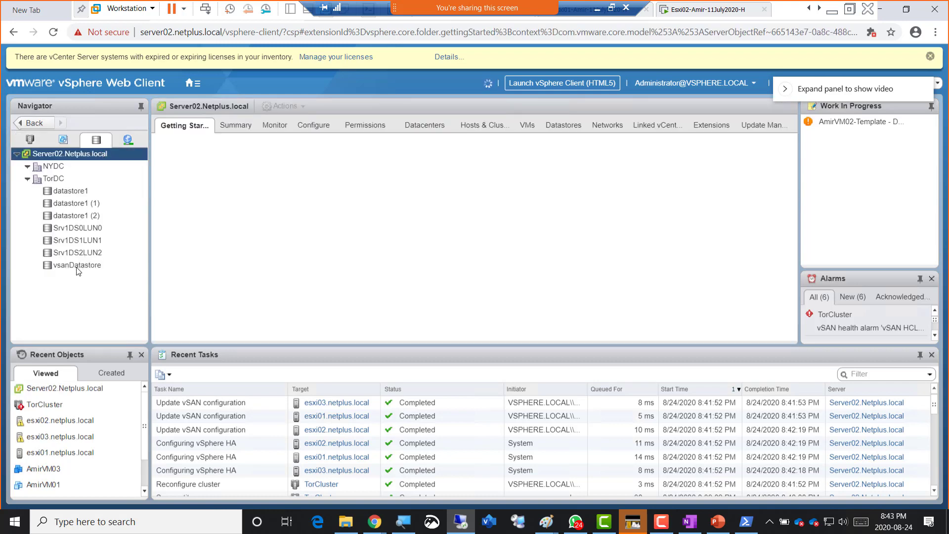
pyautogui.click(72, 268)
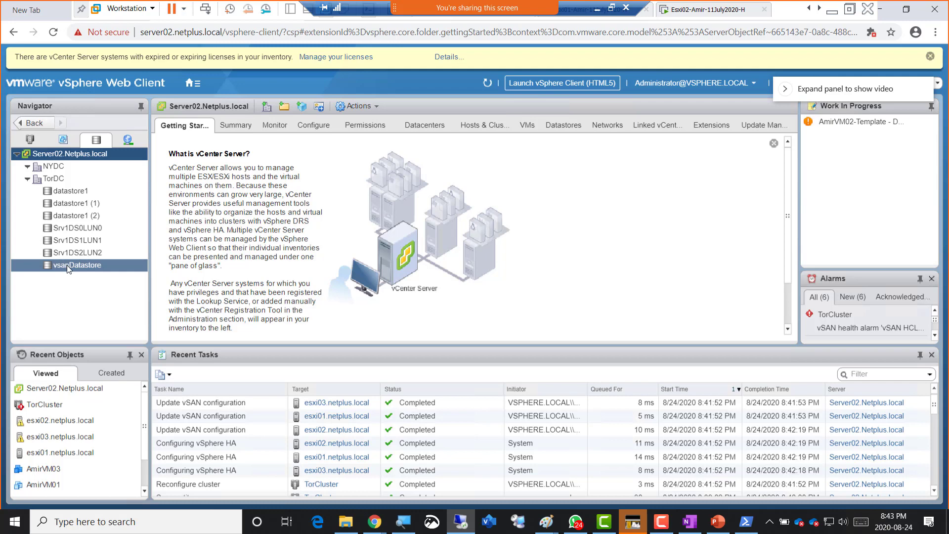
pyautogui.click(67, 266)
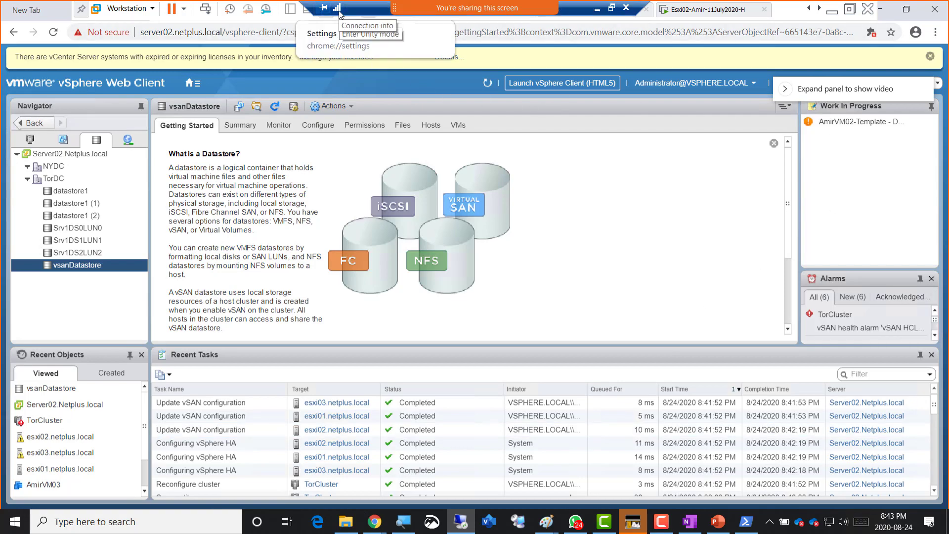
pyautogui.press('super+shift+s')
pyautogui.moveTo(3, 7); pyautogui.dragTo(601, 405)
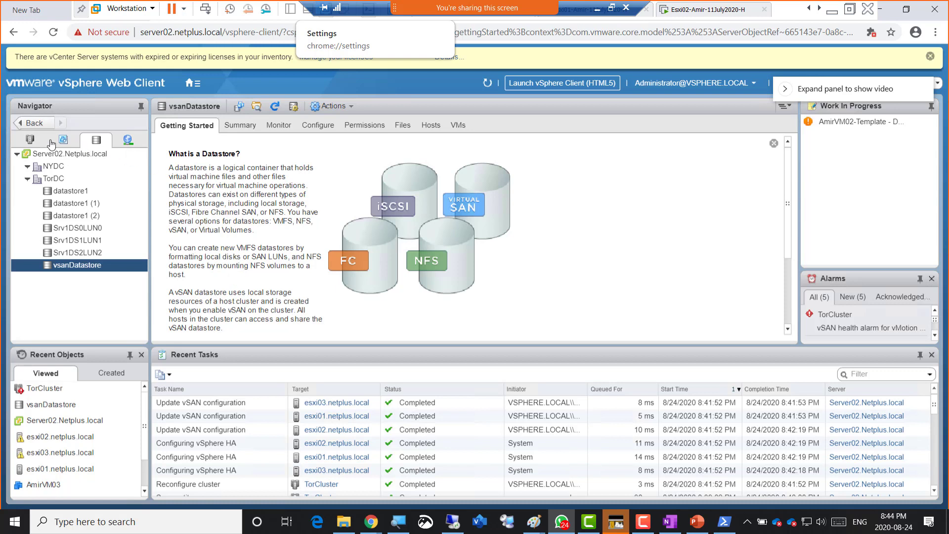
pyautogui.click(28, 142)
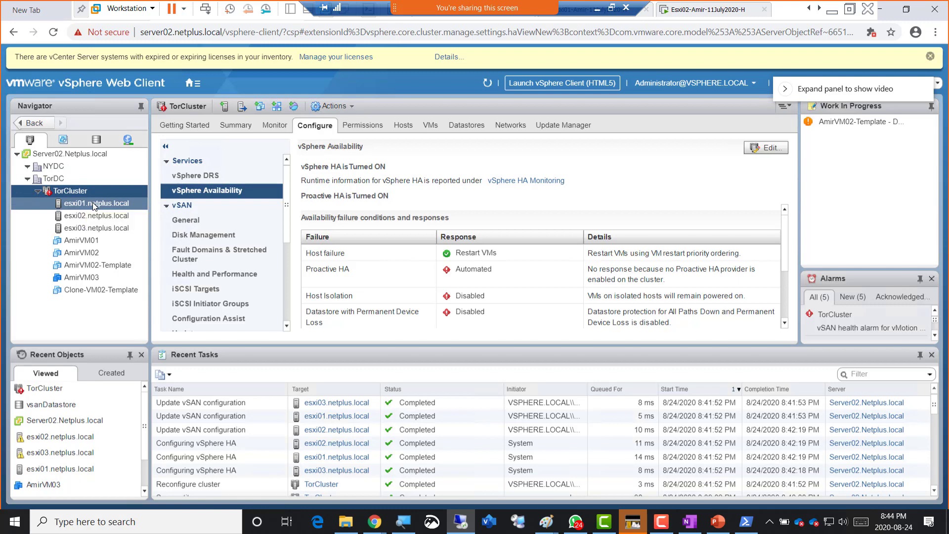
# - Launch the New Virtual Machine wizard from the esxi01.netplus.local host's actions menu
pyautogui.click(94, 203)
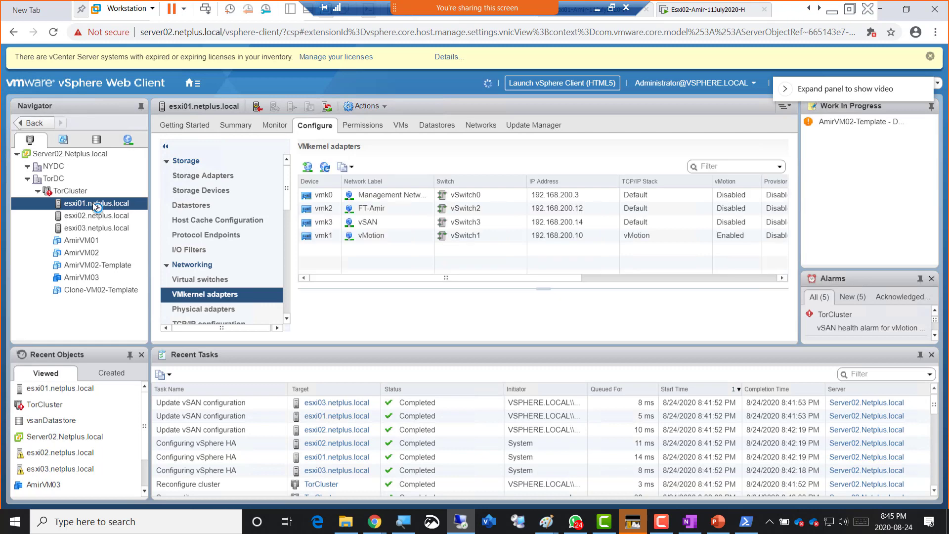
pyautogui.rightClick(97, 207)
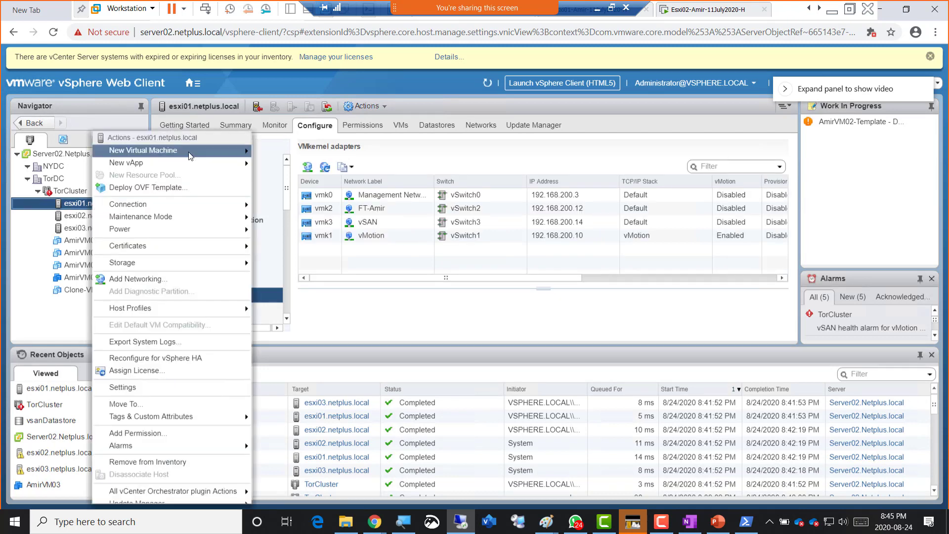
pyautogui.moveTo(191, 156)
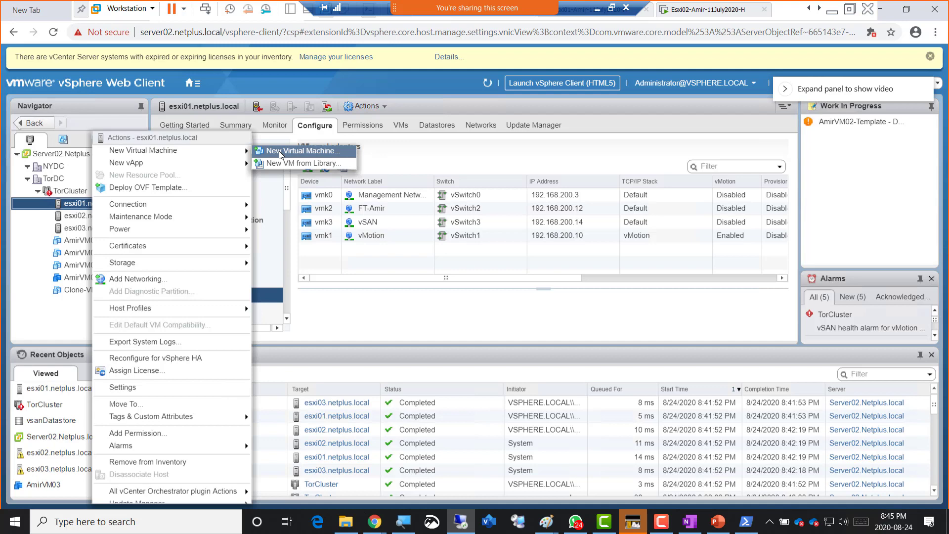
pyautogui.click(279, 151)
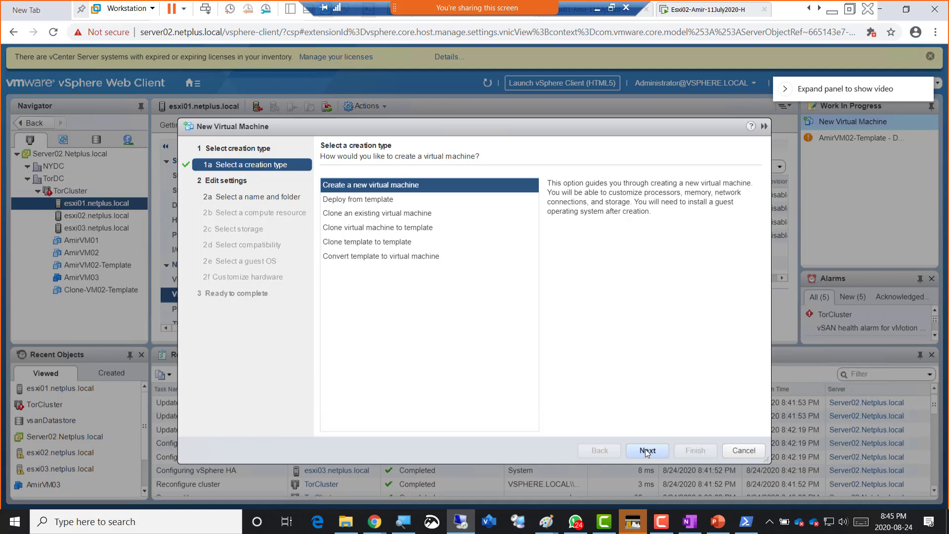
# - Create a new VM named AmirVM04 in the TorDC folder, running on esxi01
pyautogui.click(645, 448)
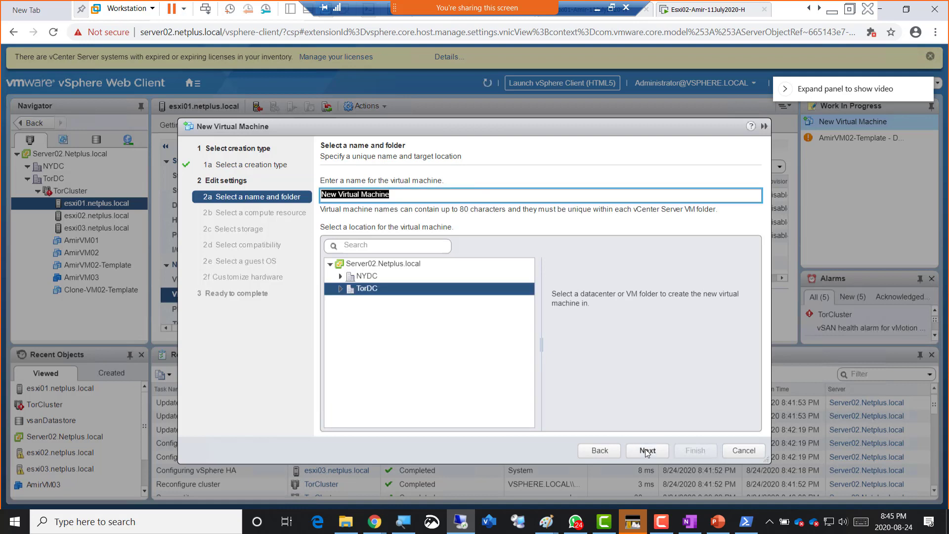
pyautogui.write('Am')
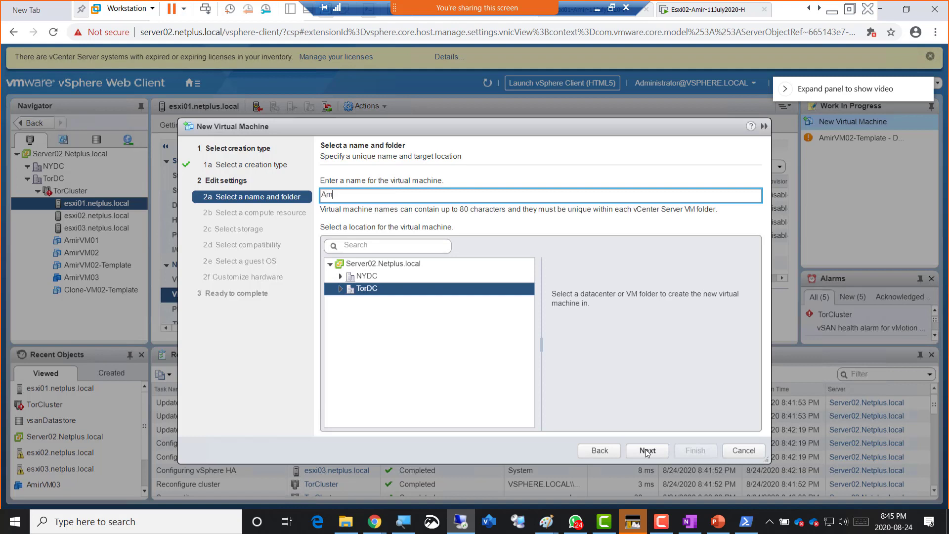
pyautogui.write('irVM04')
pyautogui.click(648, 450)
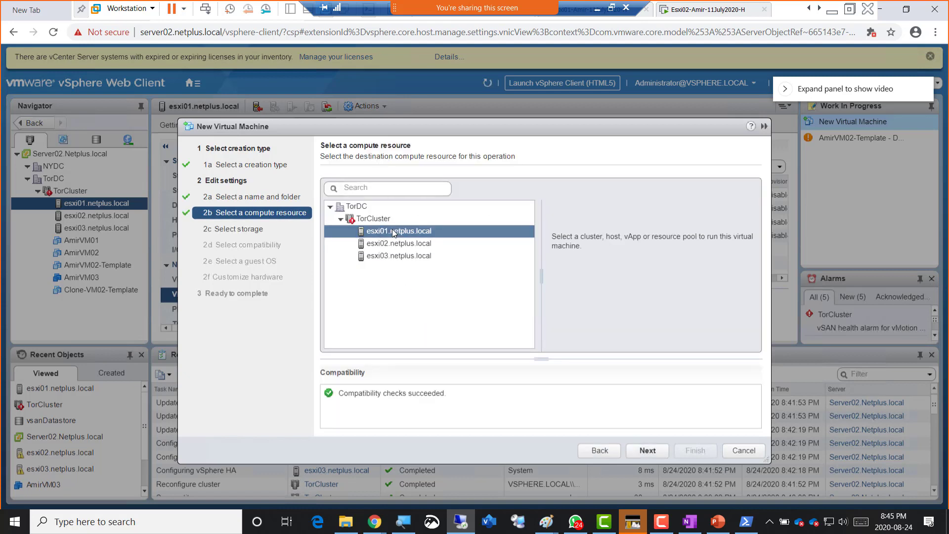
pyautogui.click(655, 449)
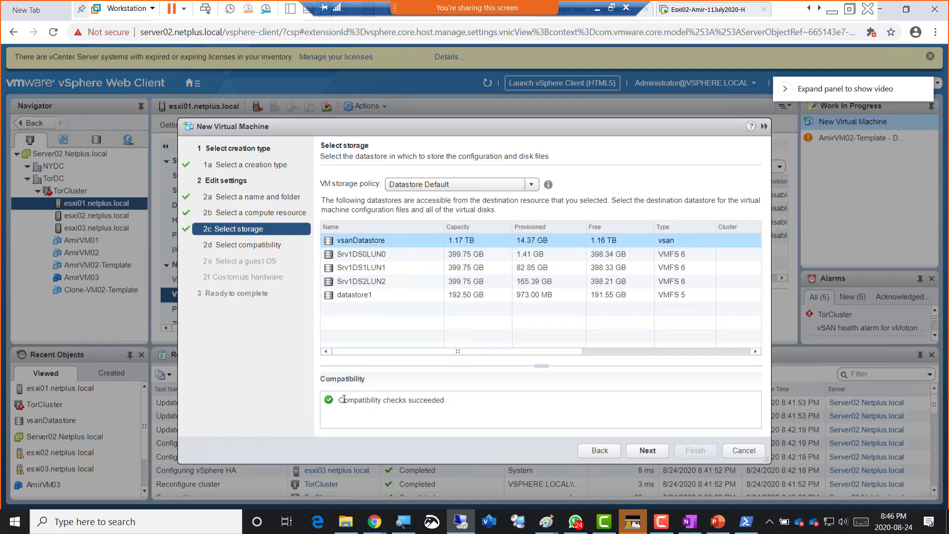
# - Store the VM on vsanDatastore using the vSAN Default Storage Policy
pyautogui.moveTo(342, 400); pyautogui.dragTo(463, 400)
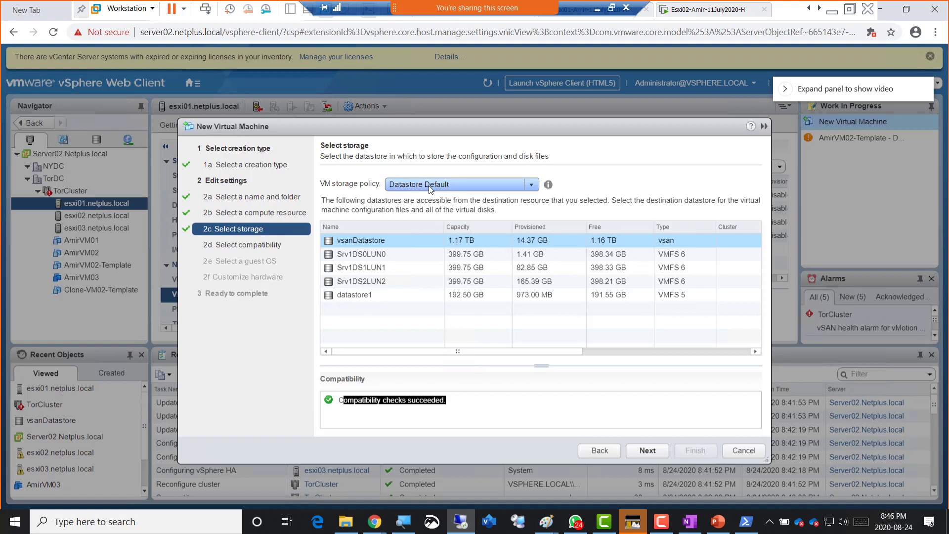
pyautogui.click(429, 186)
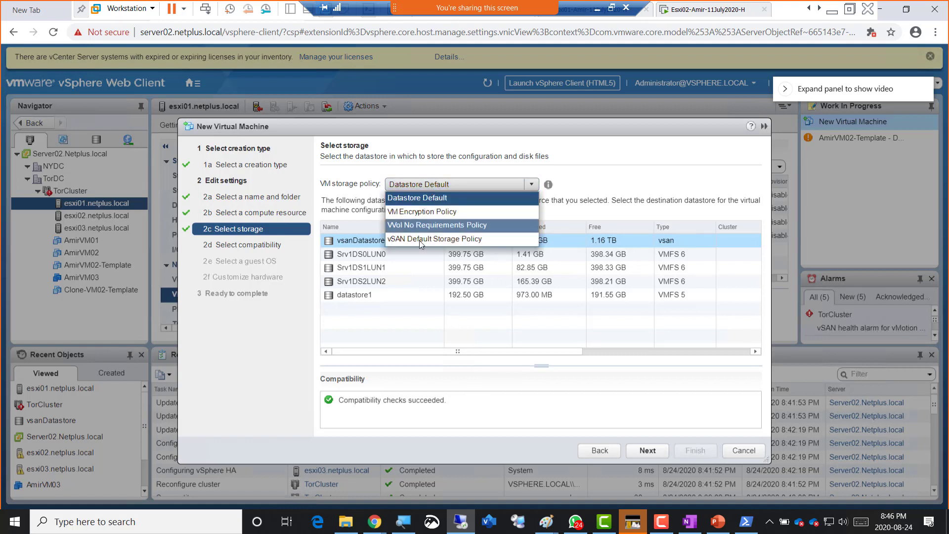
pyautogui.click(460, 240)
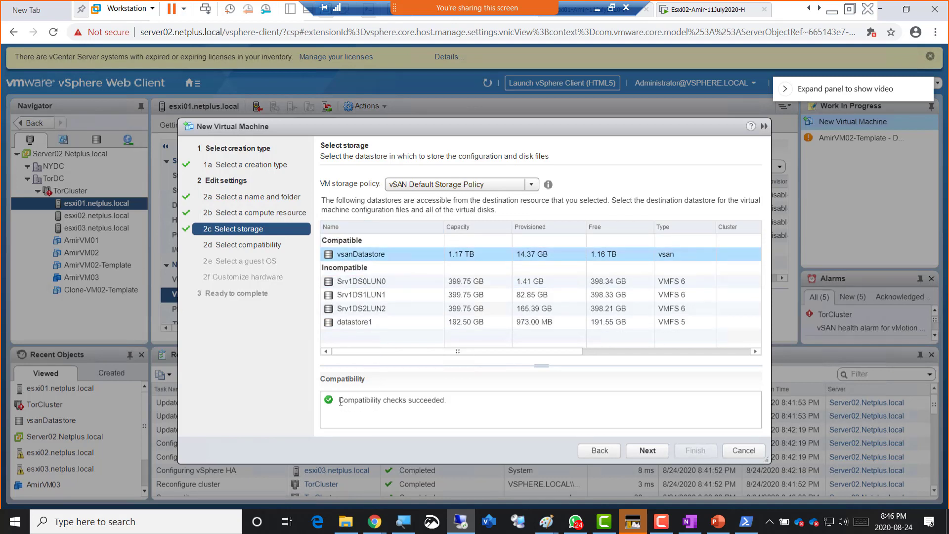
pyautogui.moveTo(339, 400); pyautogui.dragTo(457, 401)
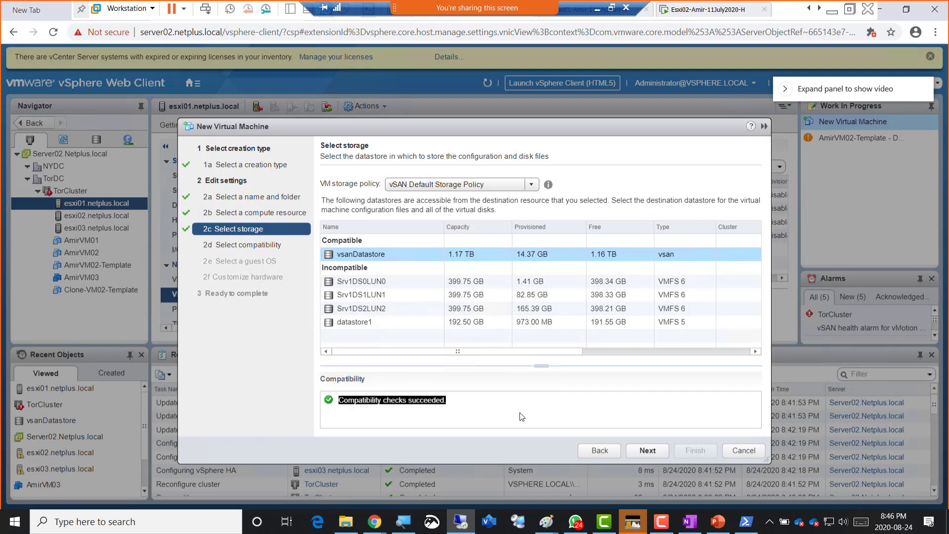
pyautogui.click(647, 450)
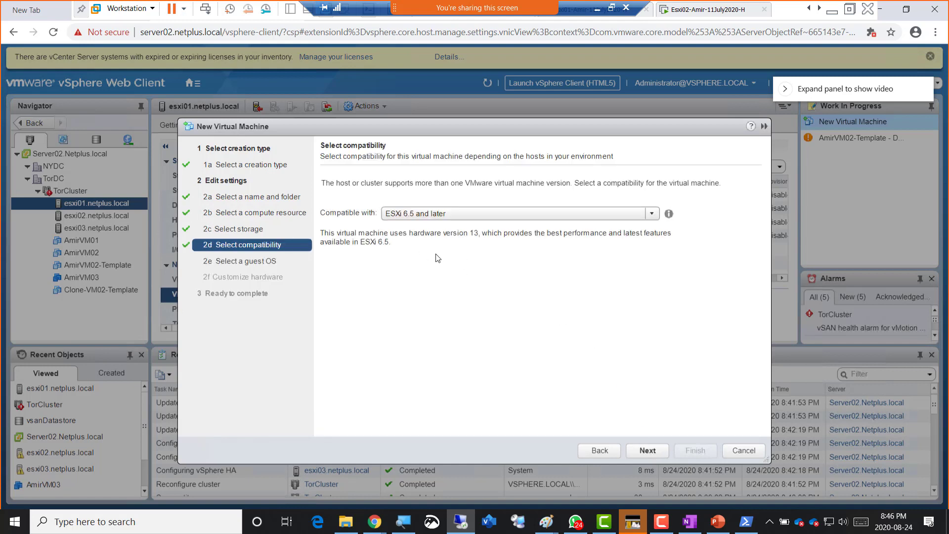
# - Accept ESXi 6.5 and later compatibility and the Windows Server 2008 R2 (64-bit) guest OS
pyautogui.click(654, 450)
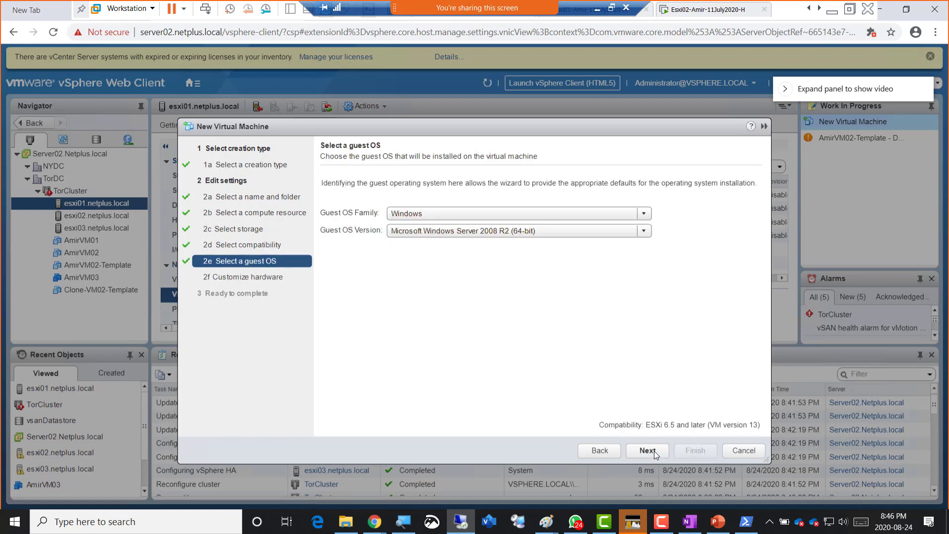
pyautogui.click(653, 450)
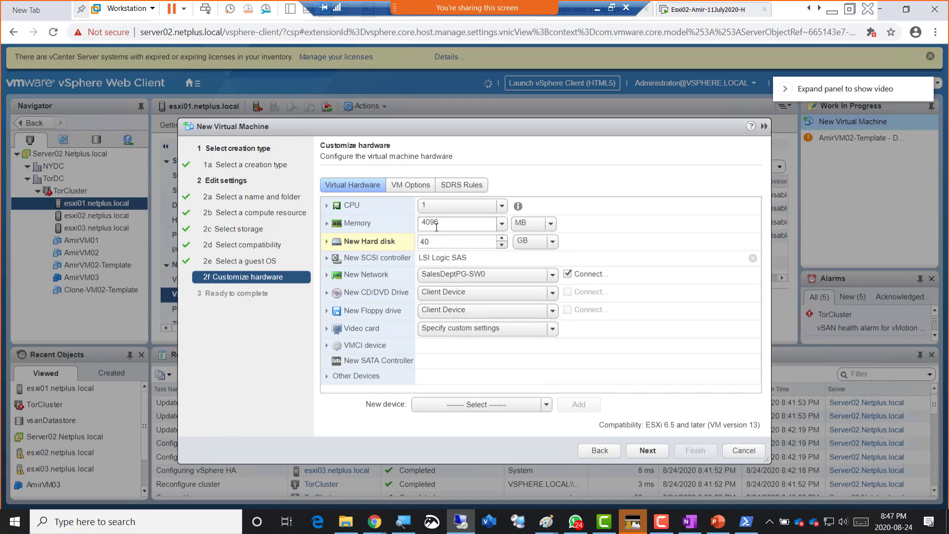
# - Set memory to 1024 MB, keep the 40 GB disk thin-provisioned, and finish creating the VM
pyautogui.click(400, 221)
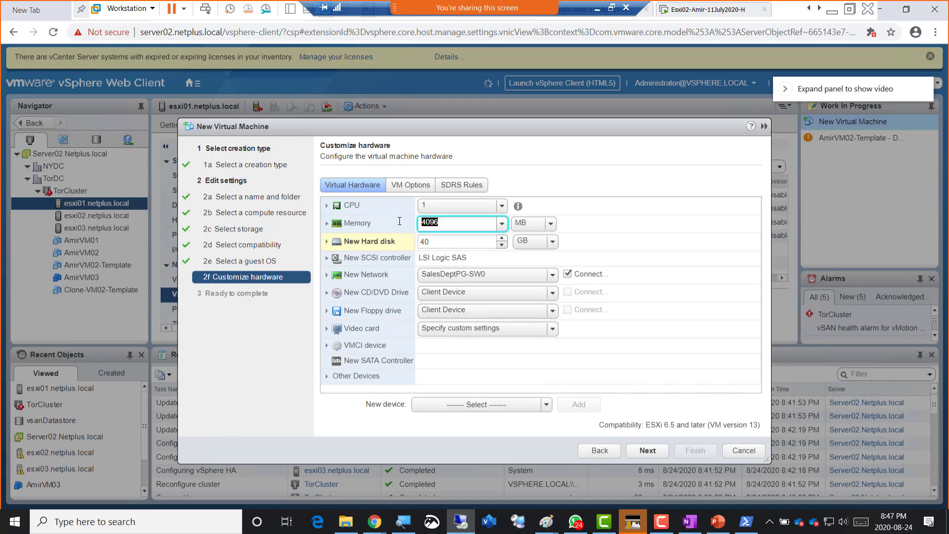
pyautogui.write('1024')
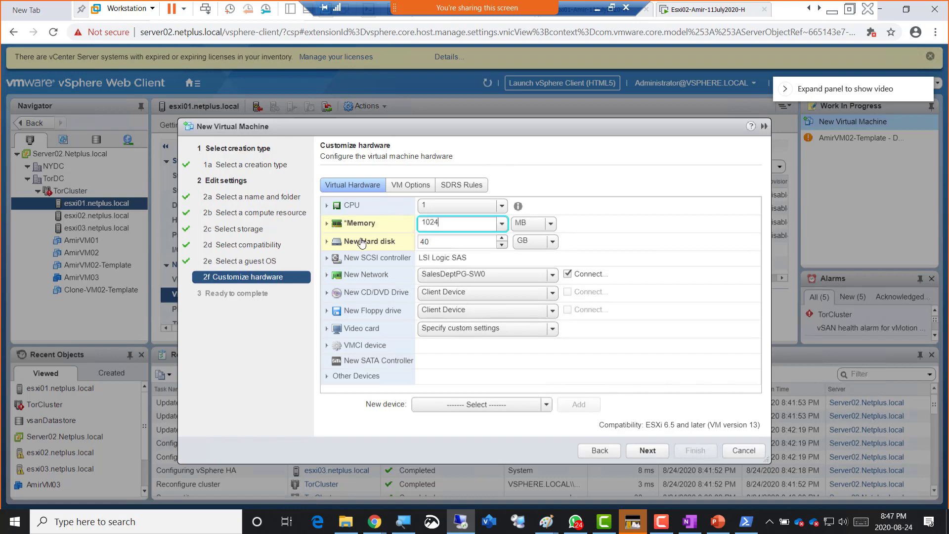
pyautogui.click(326, 245)
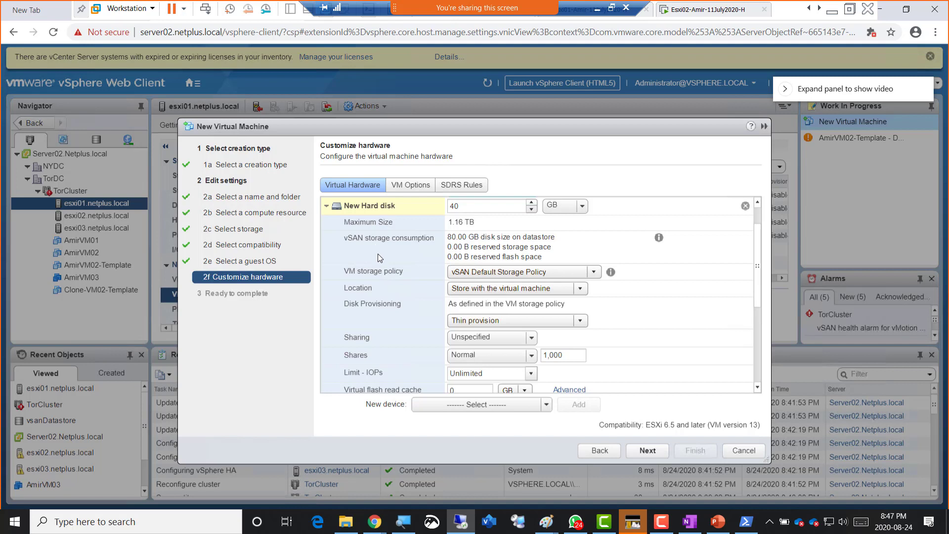
pyautogui.click(483, 323)
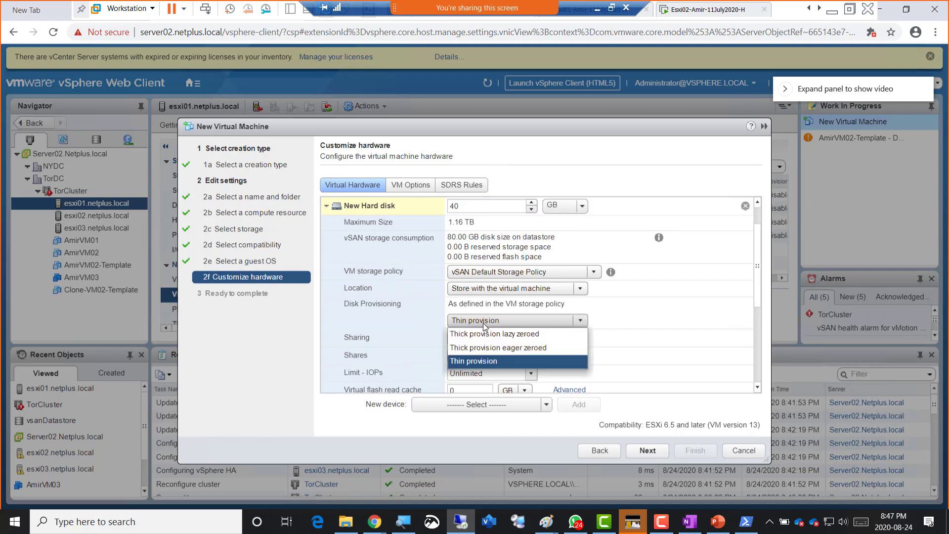
pyautogui.click(483, 322)
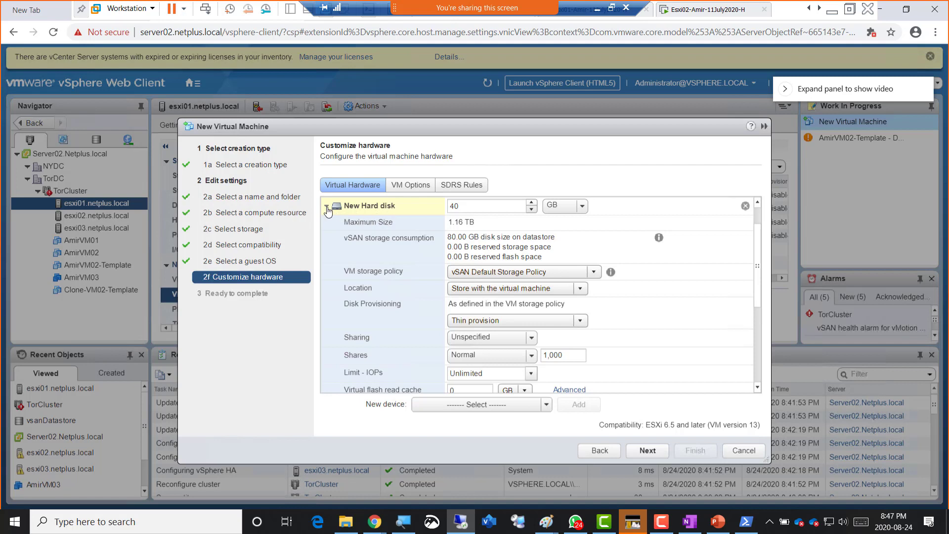
pyautogui.click(326, 206)
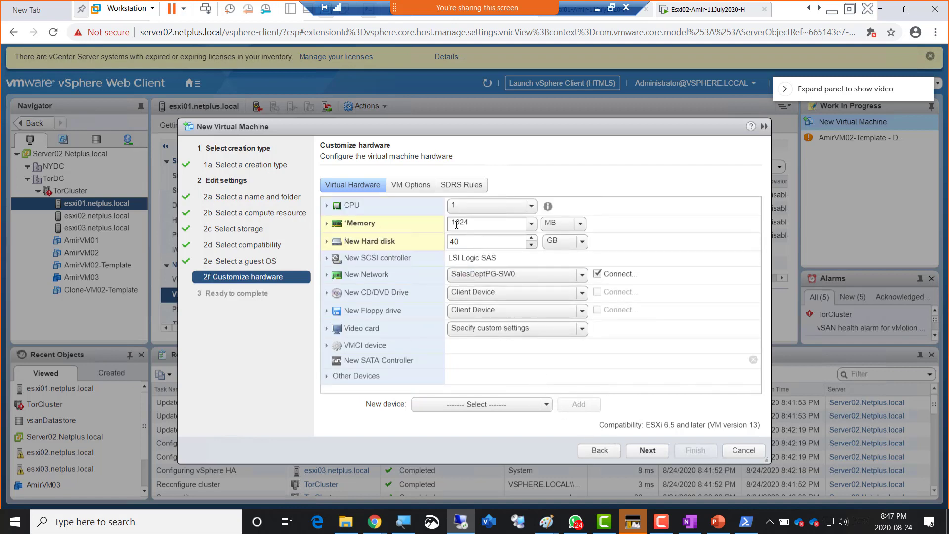
pyautogui.click(648, 450)
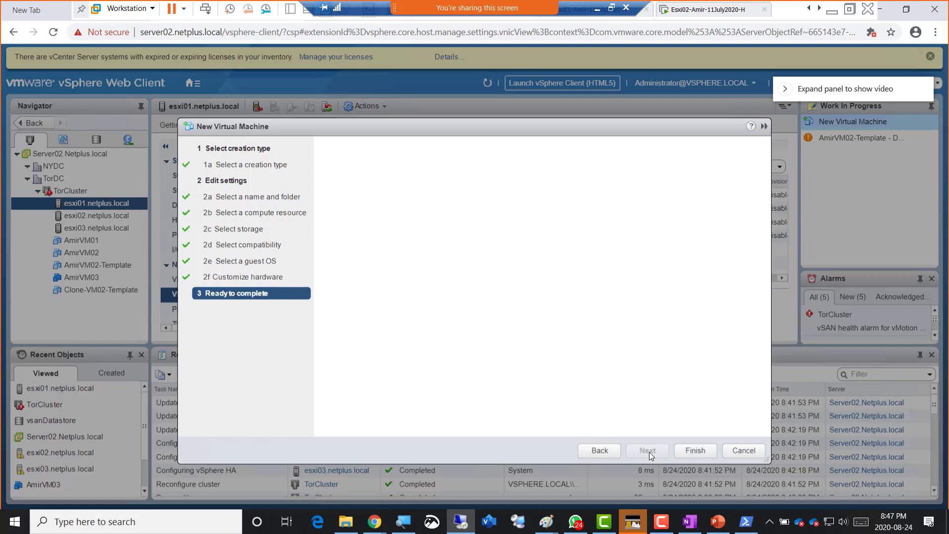
pyautogui.click(695, 450)
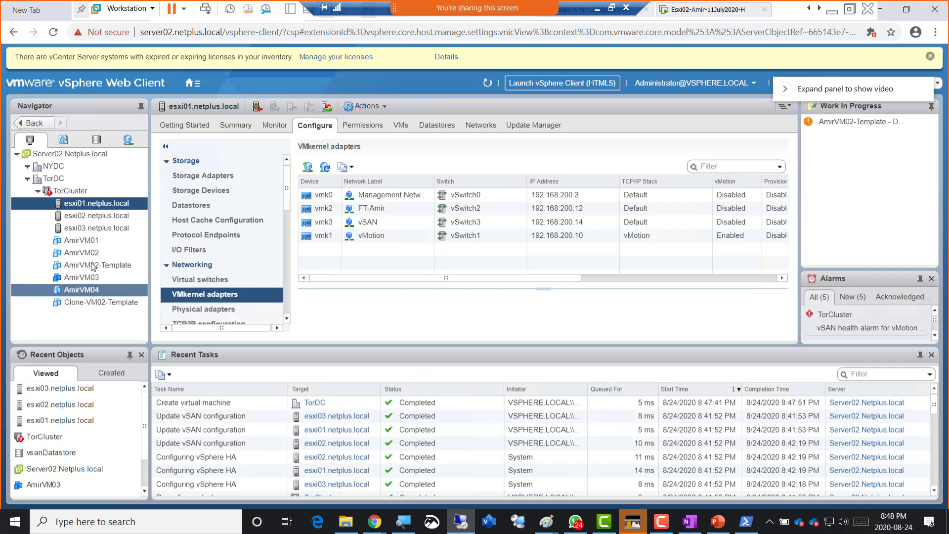
# - Select AmirVM04 and view its Datastores tab, showing vsanDatastore with 1.17 TB capacity
pyautogui.click(86, 293)
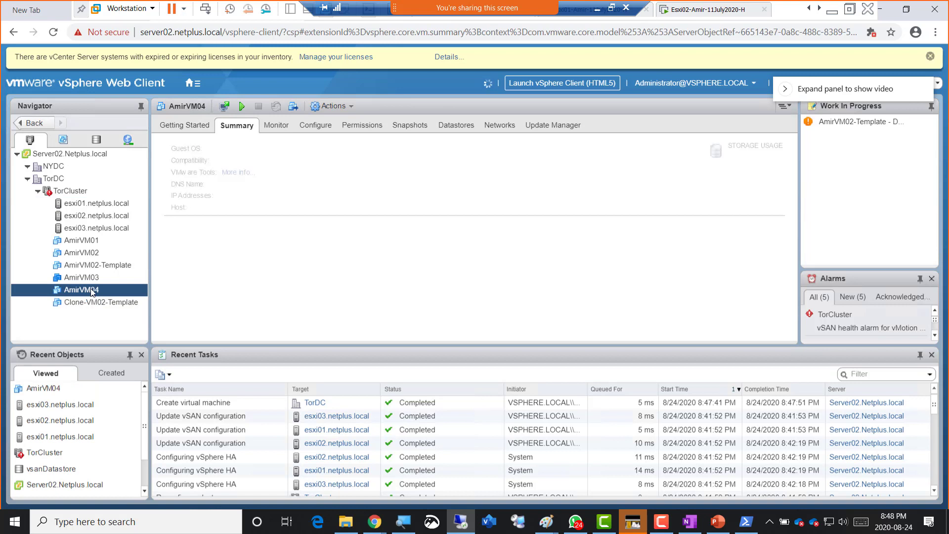
pyautogui.click(449, 127)
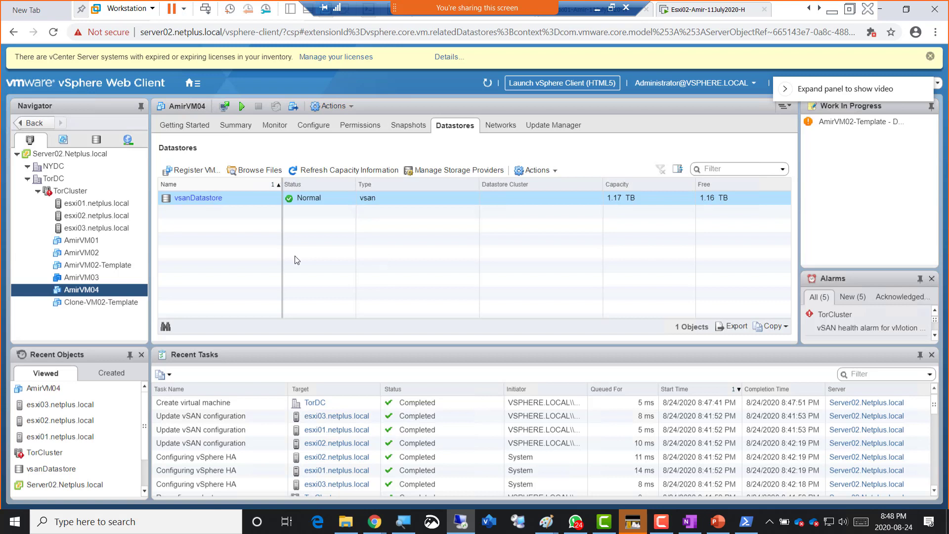
# - Attempt to power on AmirVM04 and dismiss the power-on failure report
pyautogui.rightClick(91, 288)
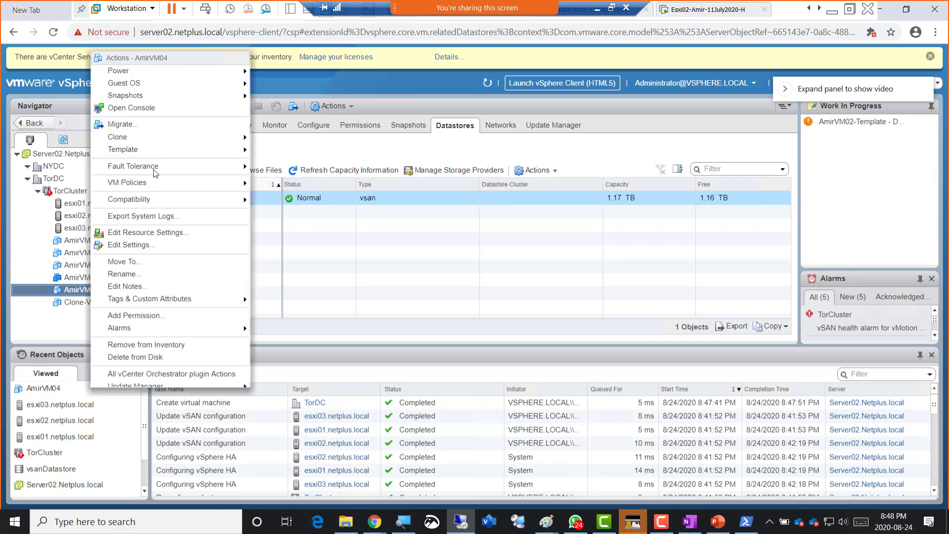
pyautogui.moveTo(226, 72)
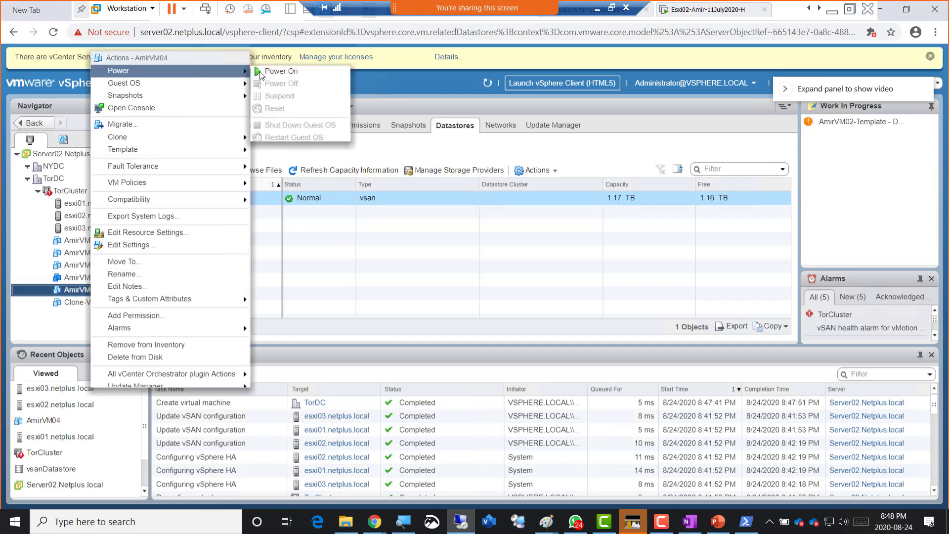
pyautogui.click(276, 71)
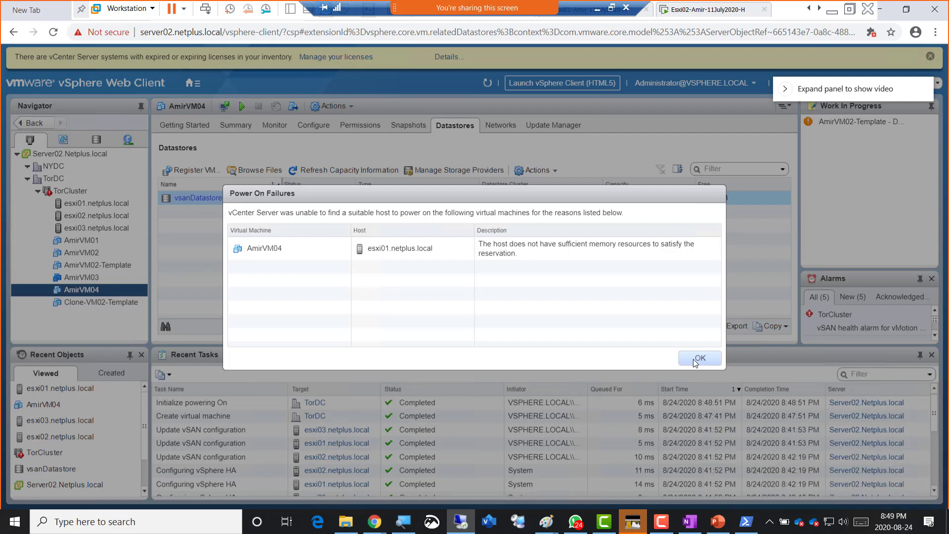
pyautogui.click(698, 358)
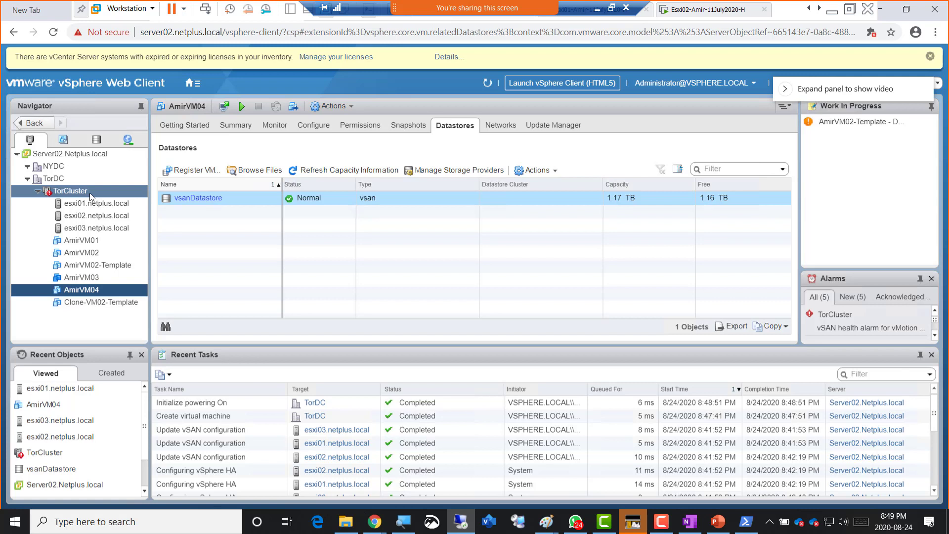
# - Review TorCluster's HA admission control settings, cancel without changes, then select AmirVM03
pyautogui.click(90, 193)
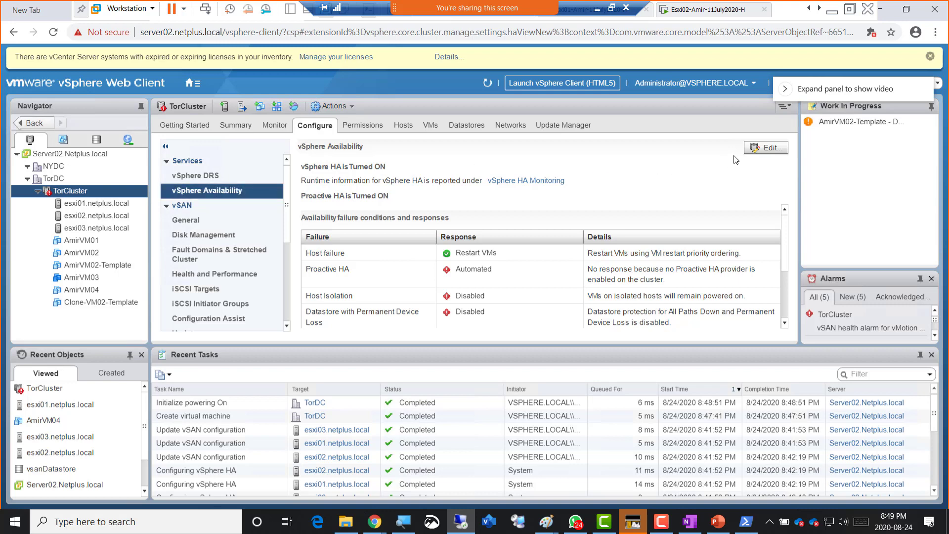
pyautogui.click(765, 151)
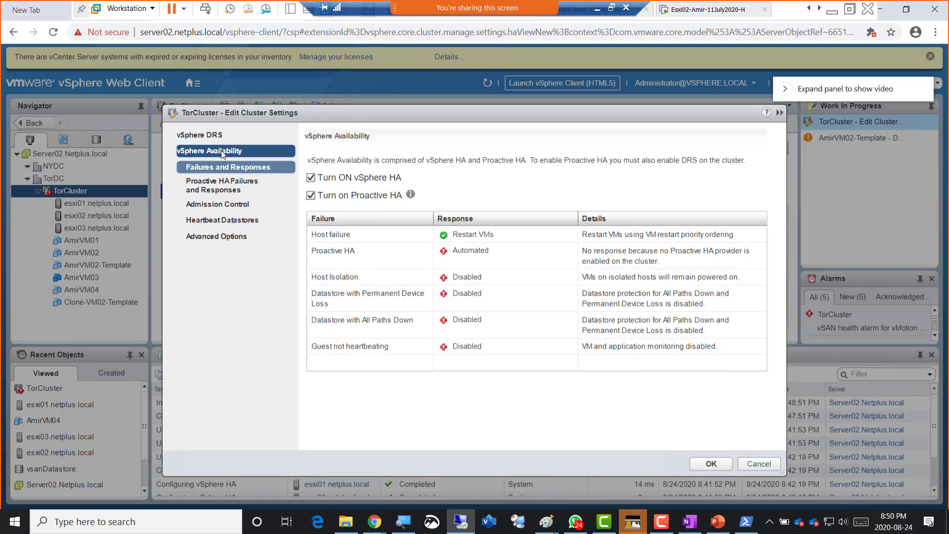
pyautogui.click(226, 206)
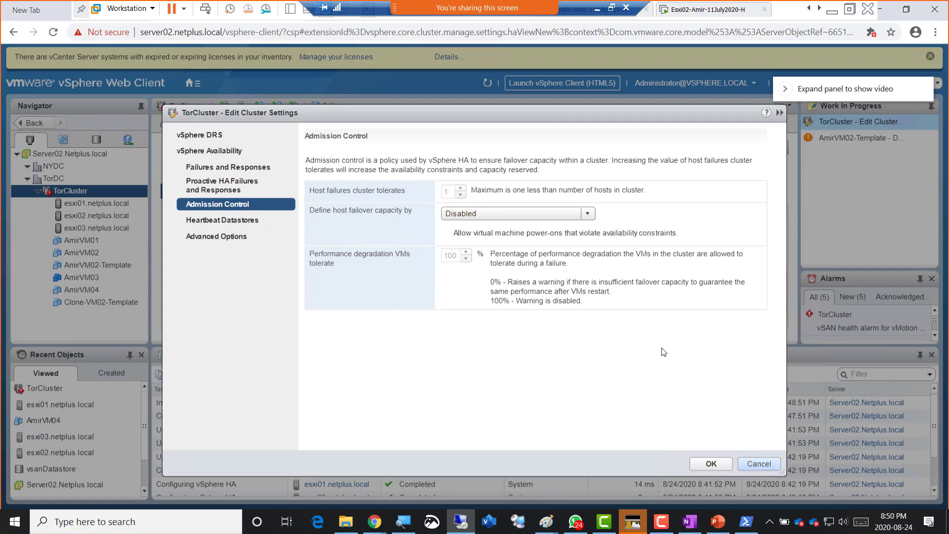
pyautogui.click(758, 464)
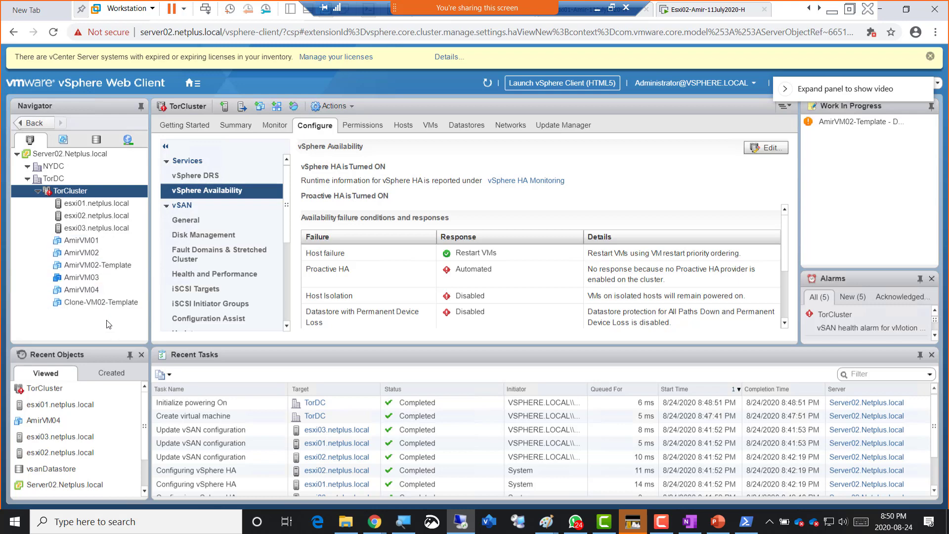
pyautogui.click(83, 279)
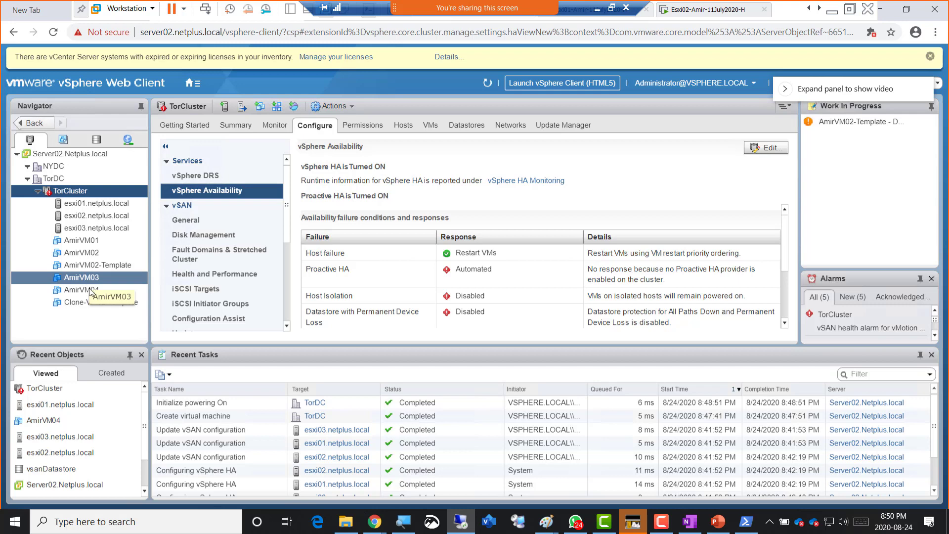
# - Check the Esxi01 host console showing 6 GiB memory, then return to Server02's full-screen vSphere client
pyautogui.click(90, 291)
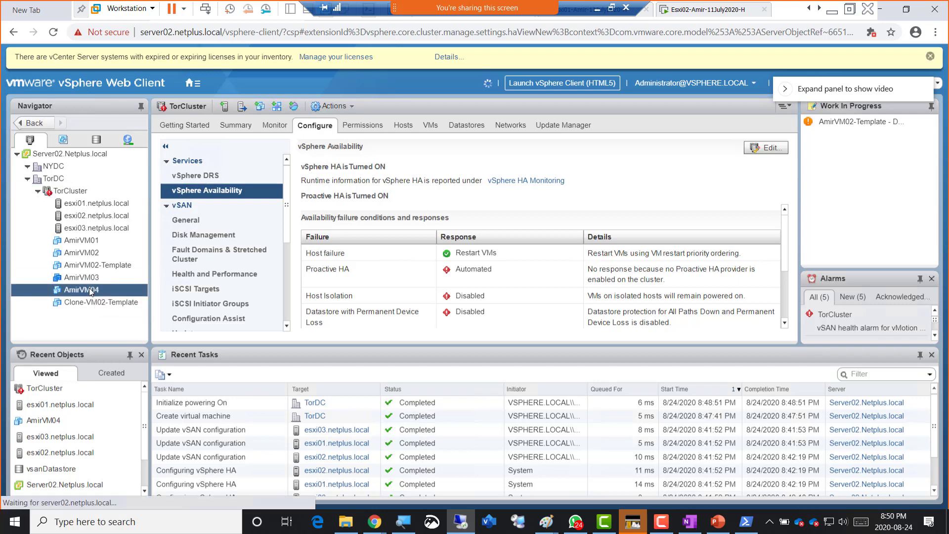
pyautogui.click(103, 205)
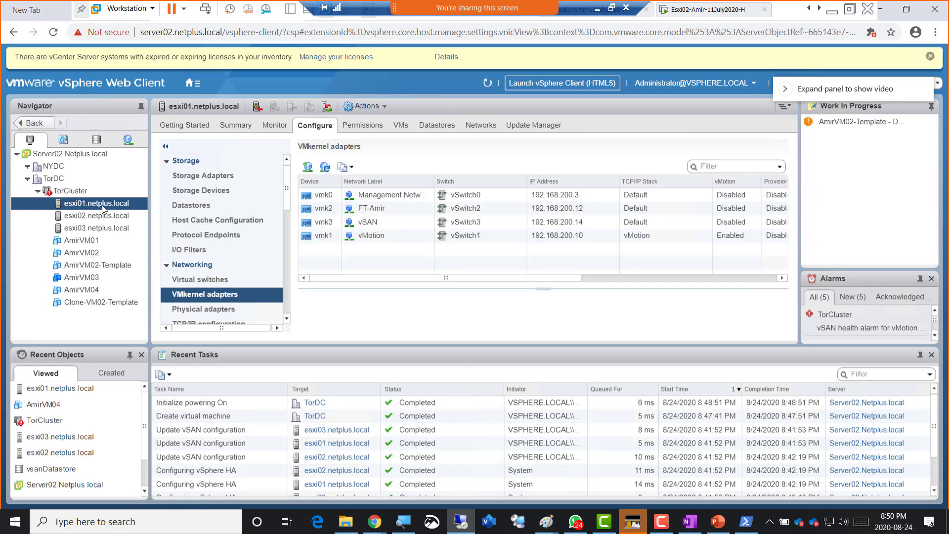
pyautogui.click(809, 9)
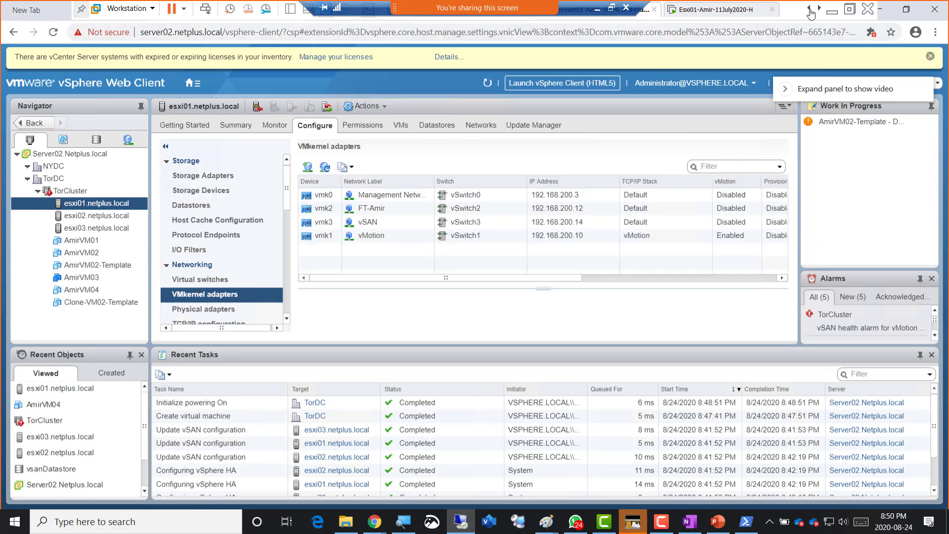
pyautogui.click(768, 16)
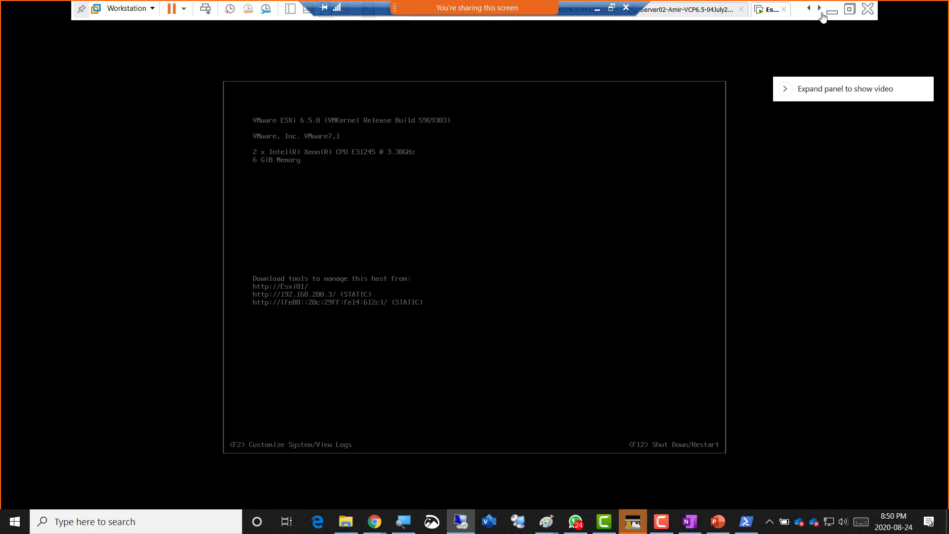
pyautogui.click(849, 9)
pyautogui.click(437, 50)
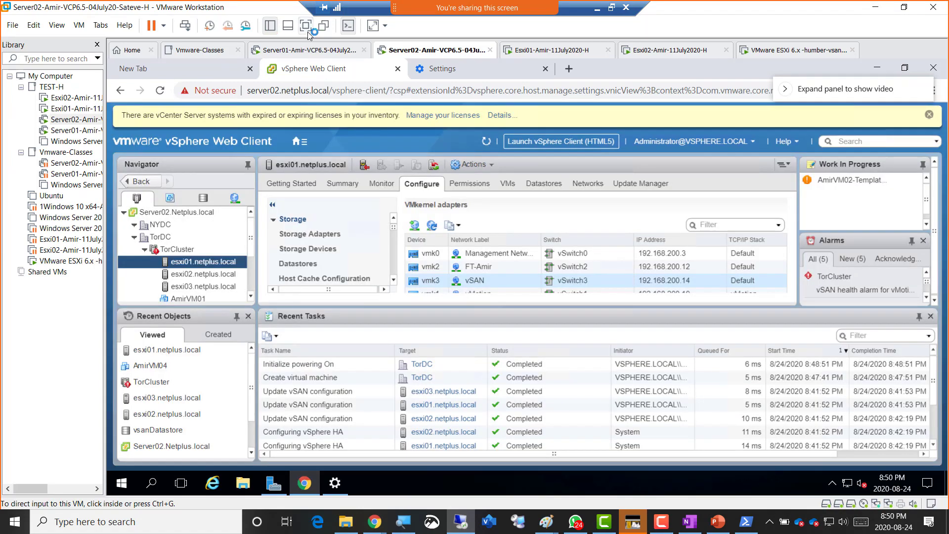
pyautogui.click(305, 25)
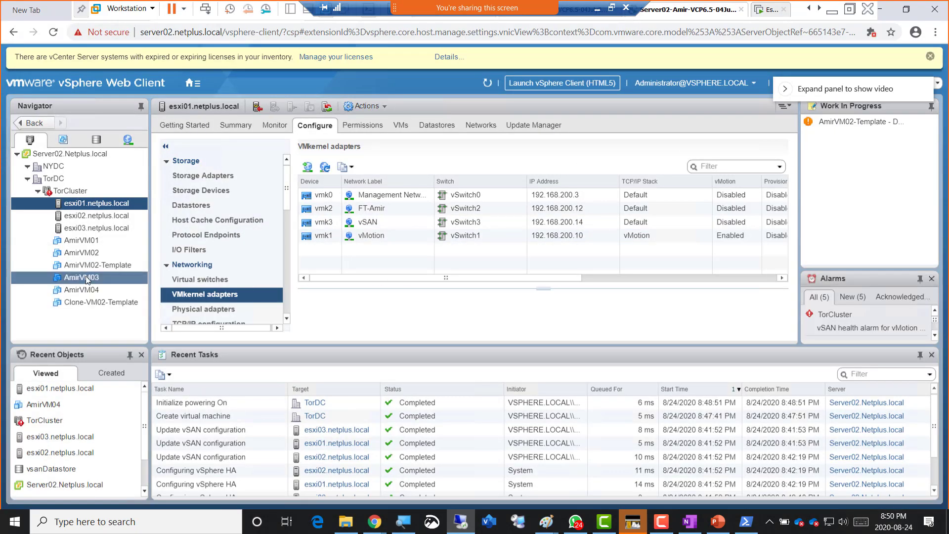
# - Power on AmirVM04, dismiss the insufficient-memory failure, then drag it onto another host to migrate
pyautogui.click(92, 291)
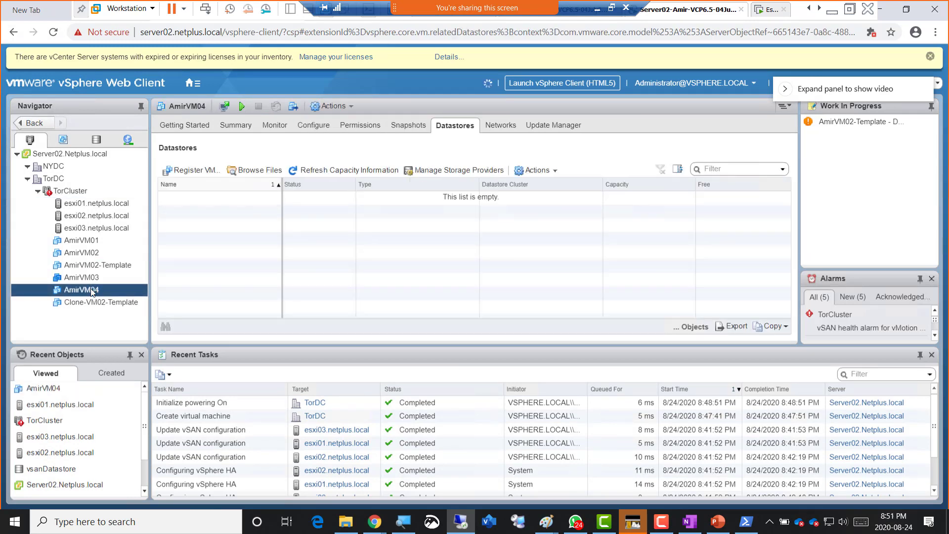
pyautogui.rightClick(91, 290)
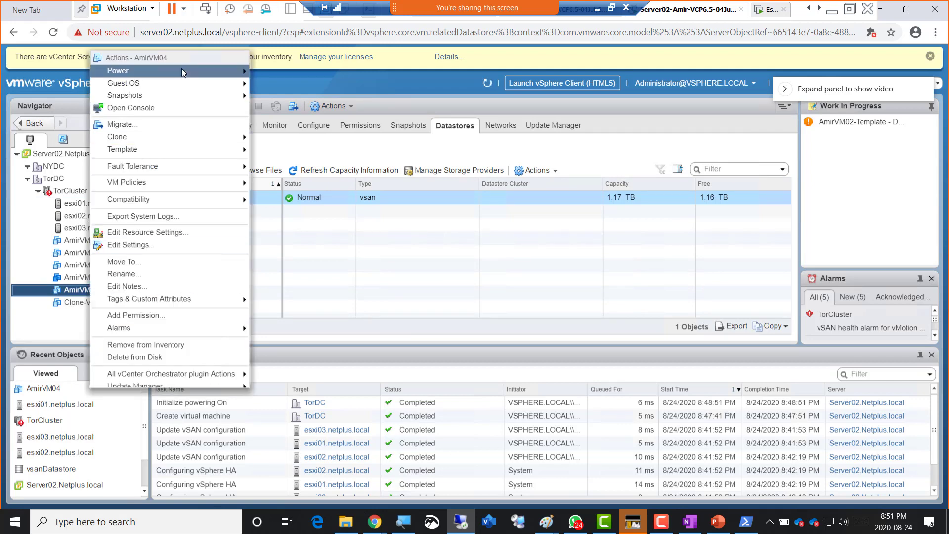
pyautogui.moveTo(182, 73)
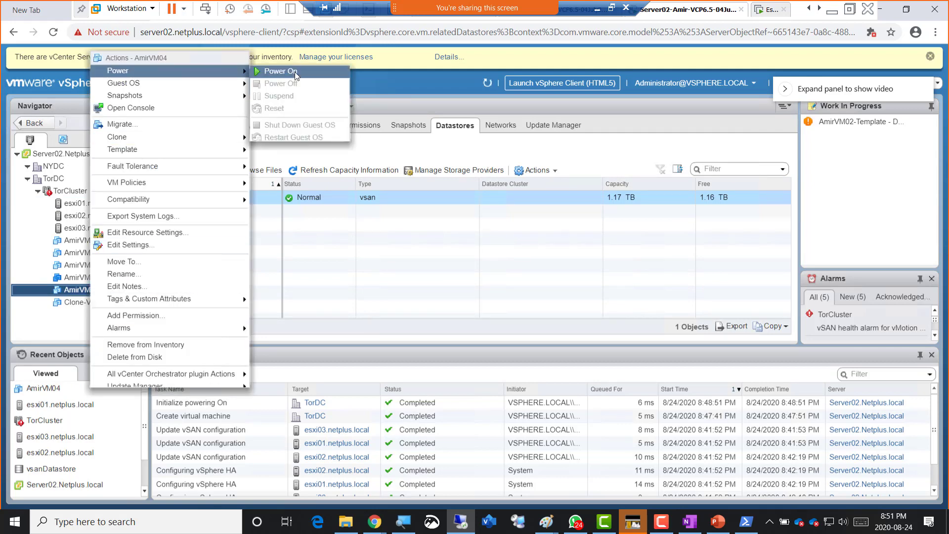
pyautogui.click(295, 73)
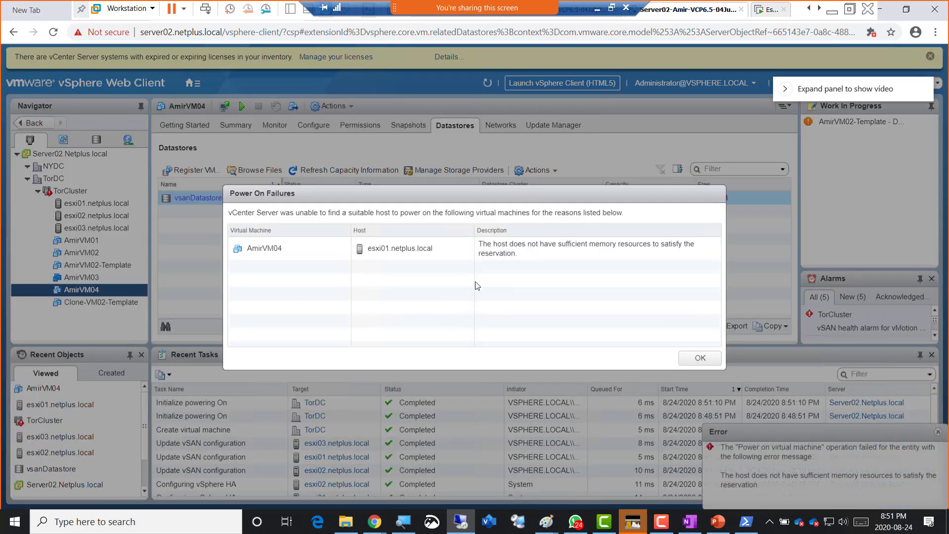
pyautogui.click(699, 360)
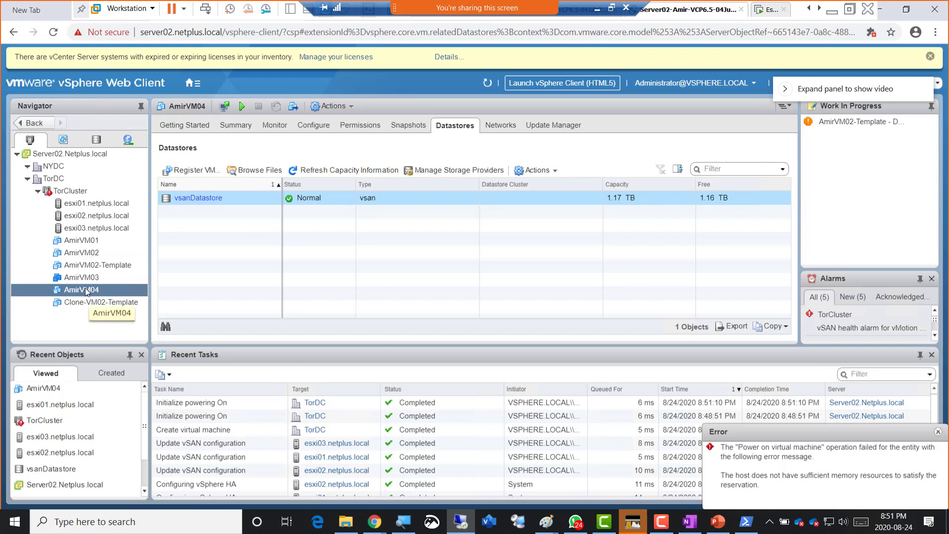
pyautogui.moveTo(86, 291); pyautogui.dragTo(89, 218)
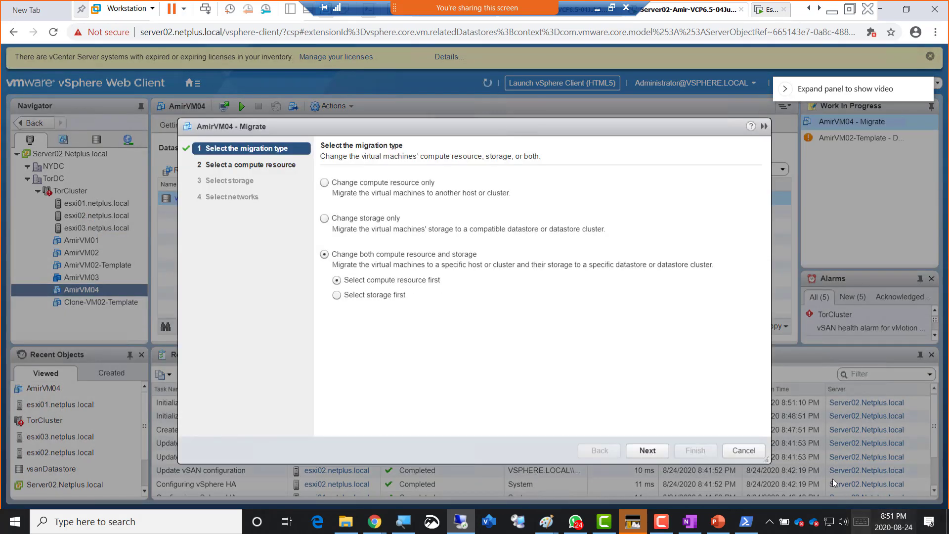
# - Migrate AmirVM04 to esxi02 by changing only its compute resource, then reselect it
pyautogui.click(358, 185)
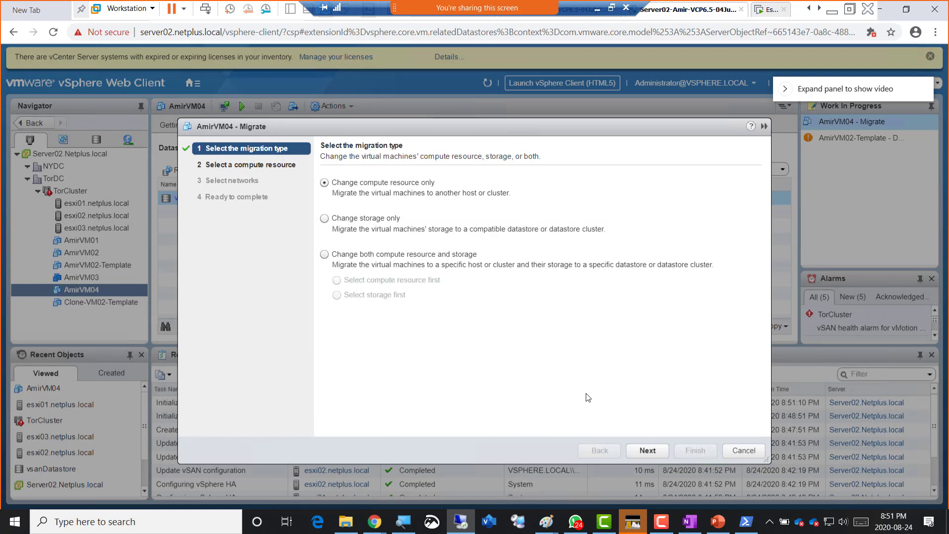
pyautogui.click(648, 448)
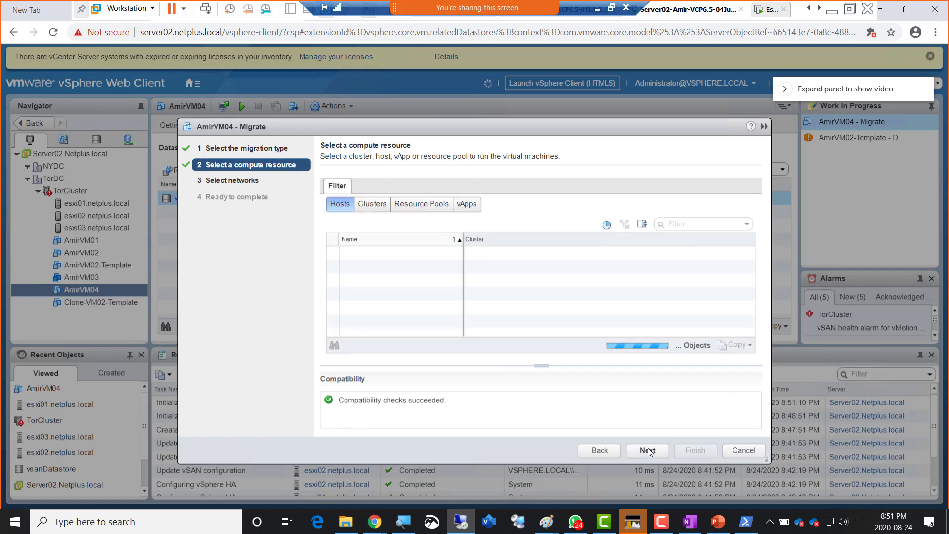
pyautogui.click(648, 449)
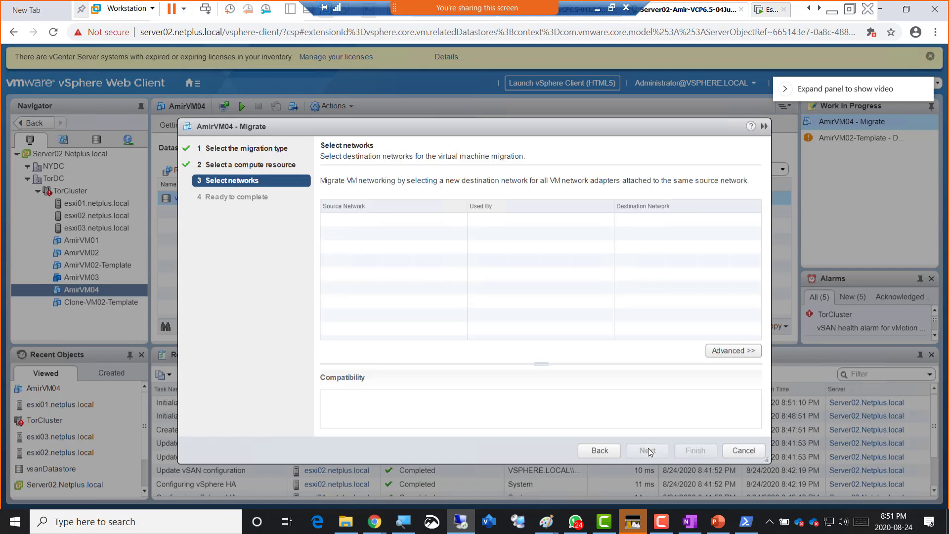
pyautogui.click(648, 449)
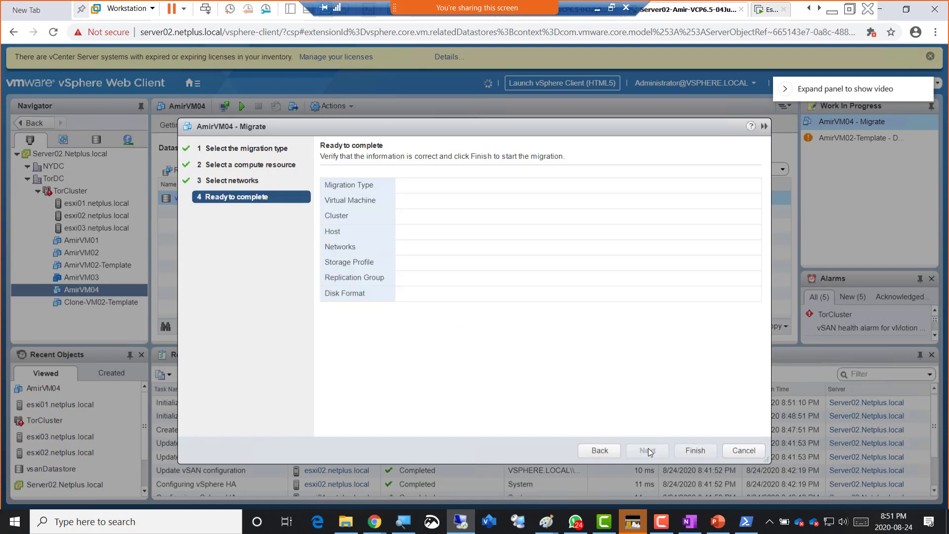
pyautogui.click(689, 450)
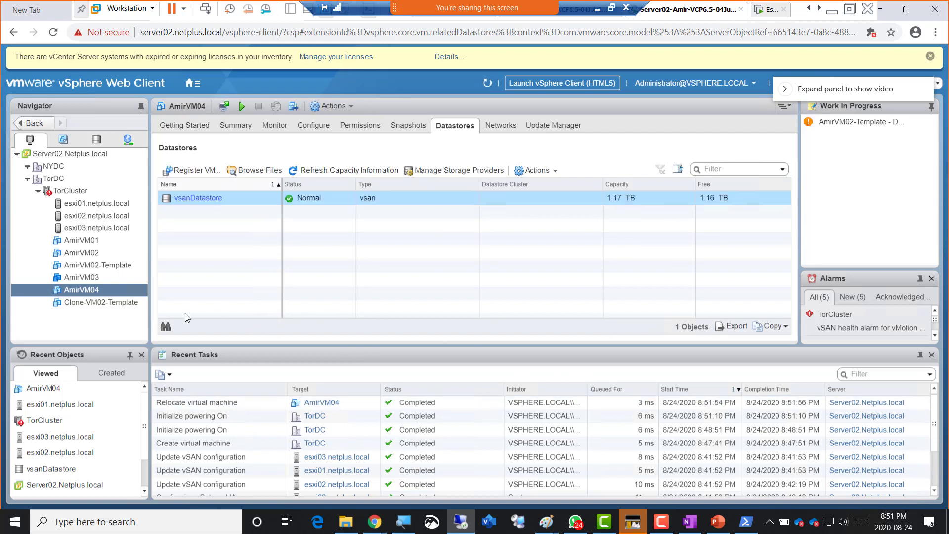
pyautogui.click(84, 290)
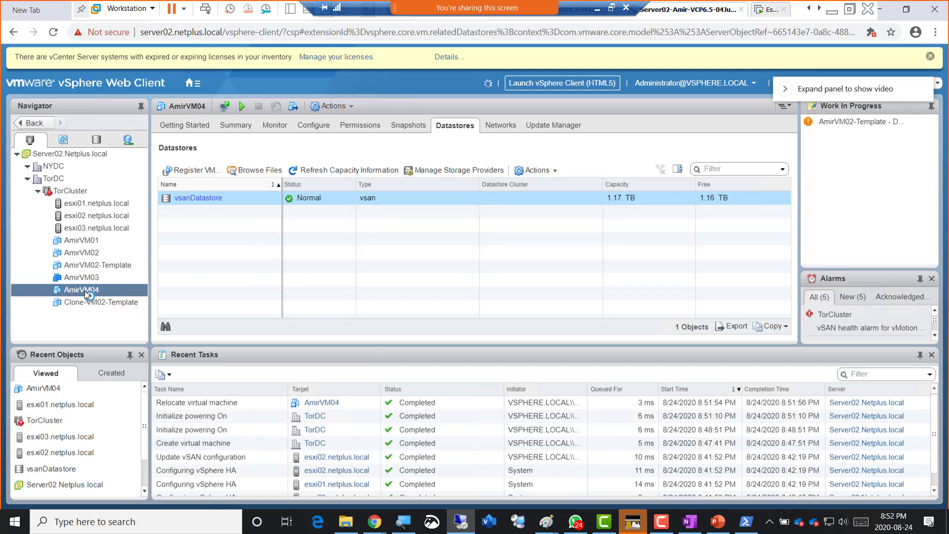
pyautogui.rightClick(85, 290)
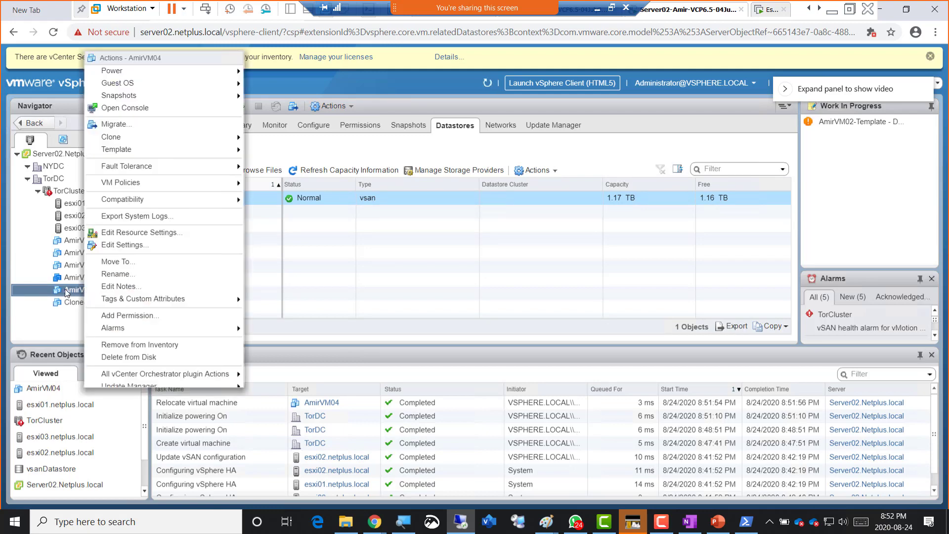
# - Retry powering on AmirVM04 from its summary and dismiss the esxi01 insufficient-memory failure
pyautogui.press('Escape')
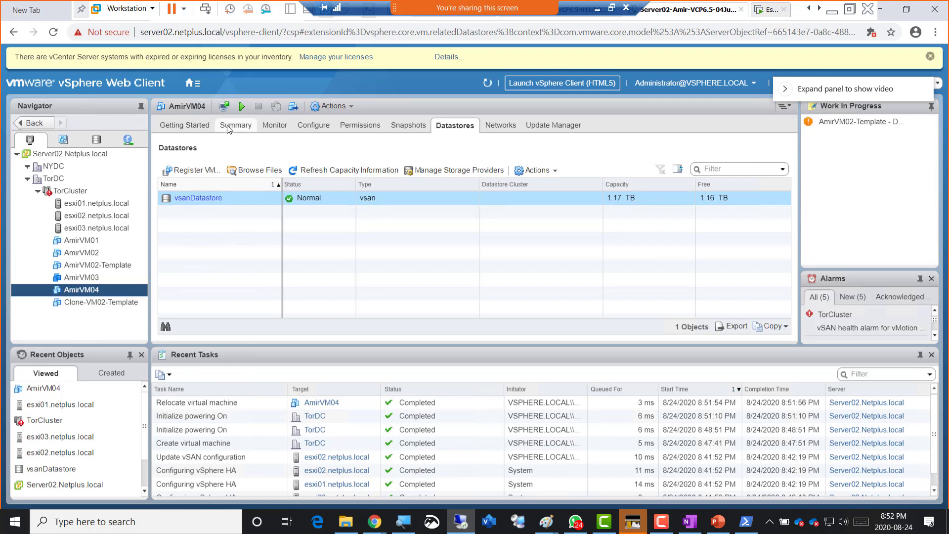
pyautogui.click(235, 125)
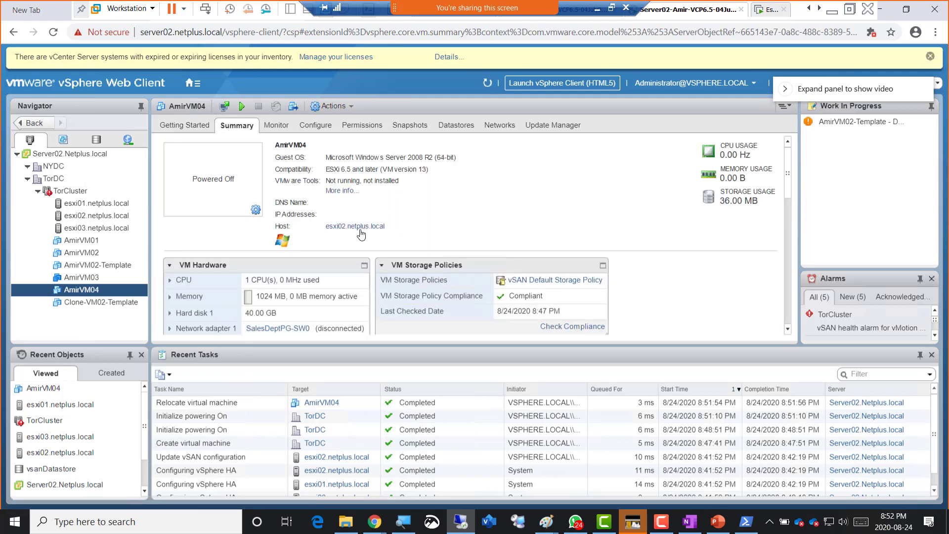
pyautogui.rightClick(85, 290)
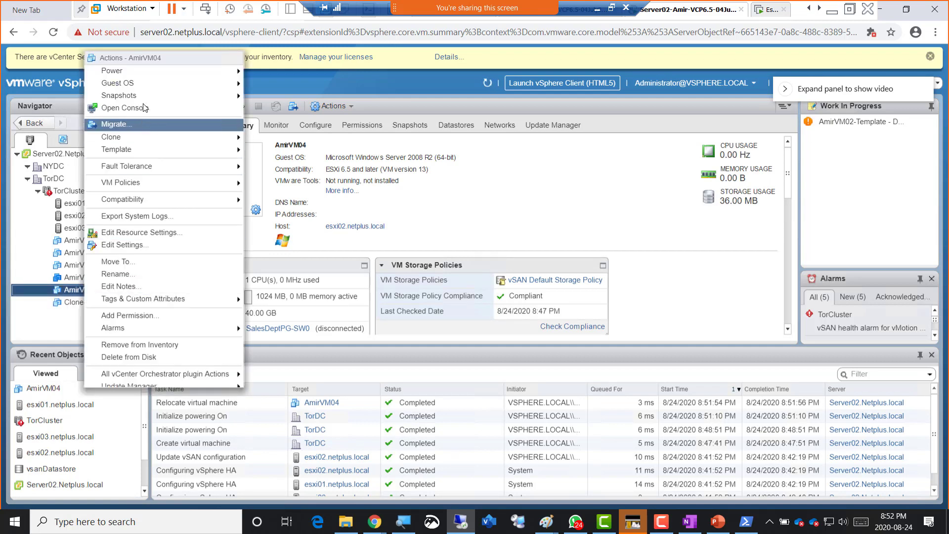
pyautogui.moveTo(236, 68)
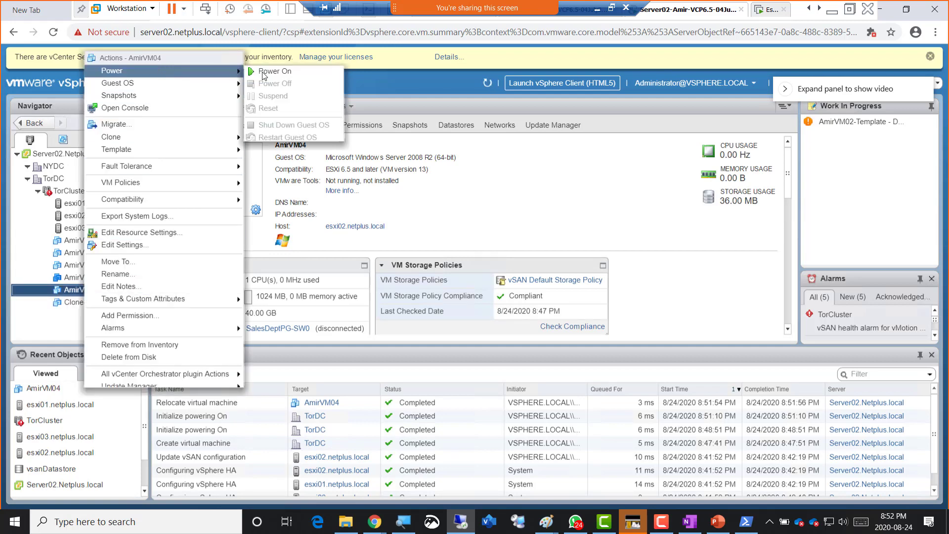
pyautogui.click(266, 72)
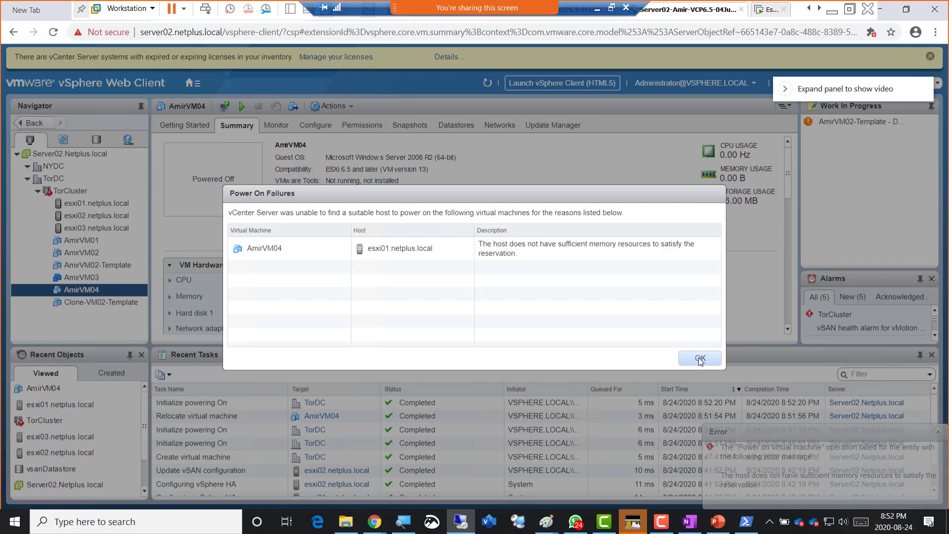
pyautogui.press('Return')
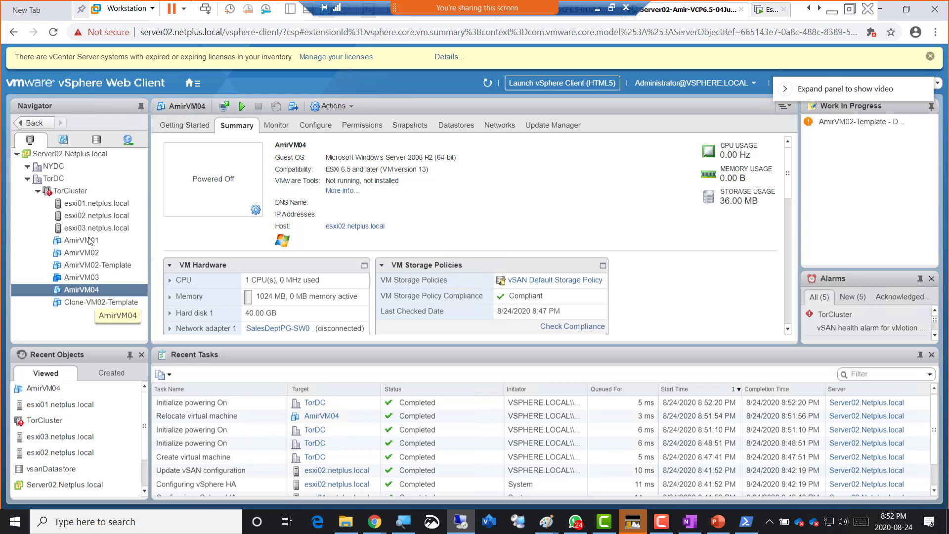
# - Start a new virtual machine in TorCluster and name it AmirVM05
pyautogui.rightClick(73, 190)
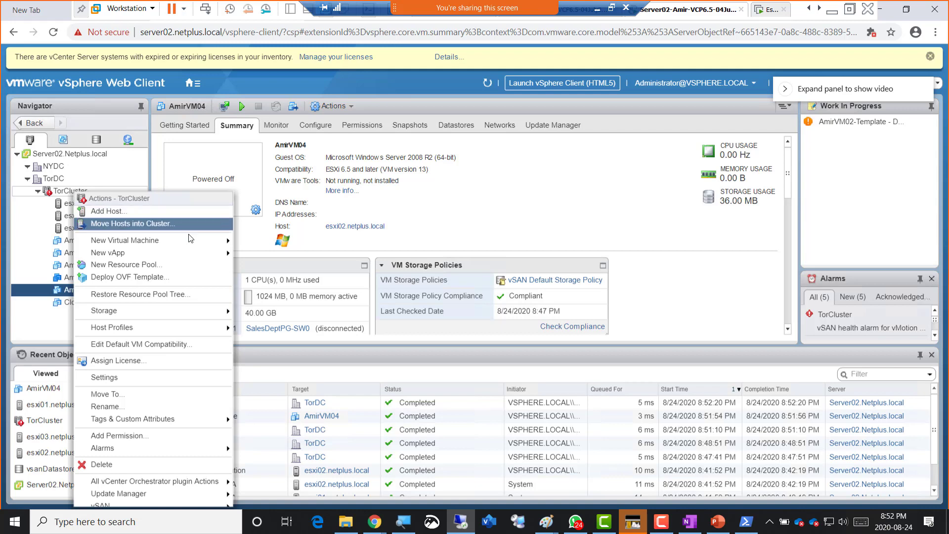
pyautogui.moveTo(203, 240)
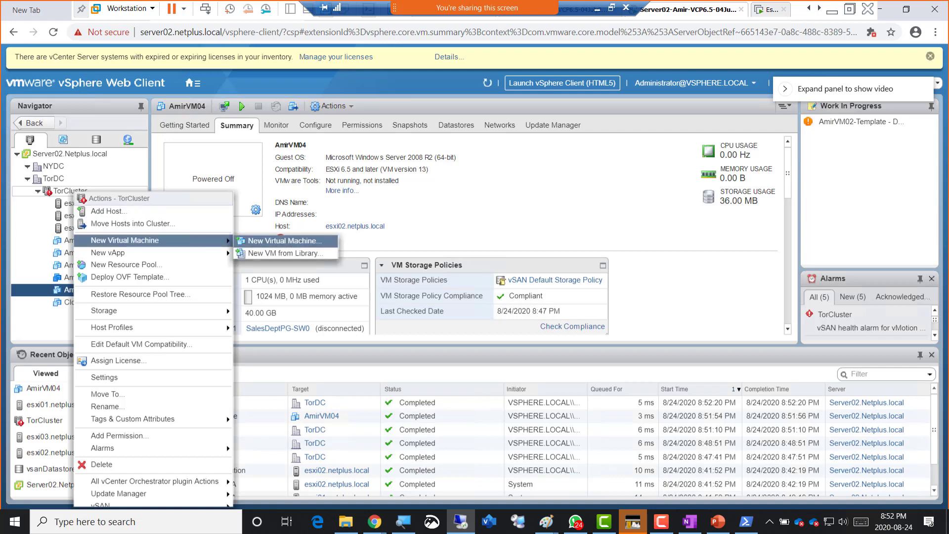
pyautogui.click(284, 240)
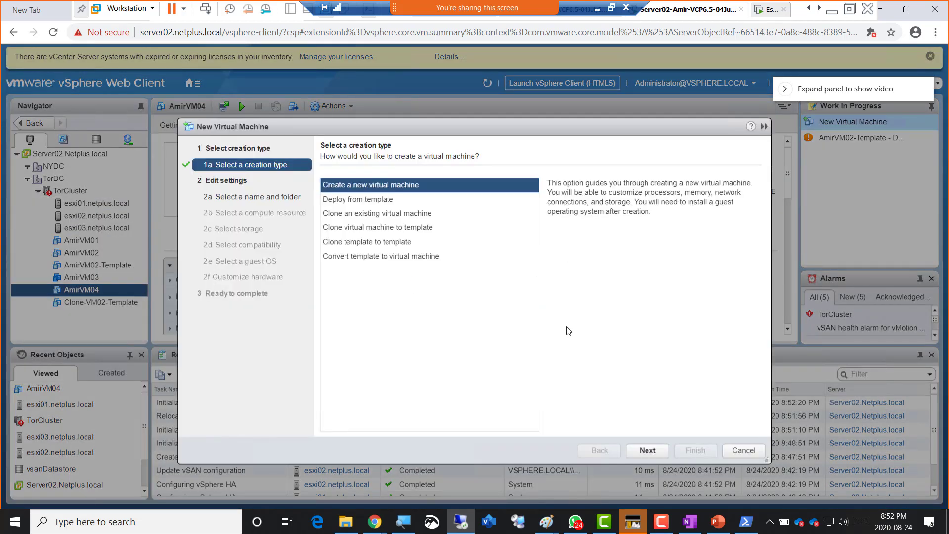
pyautogui.click(660, 452)
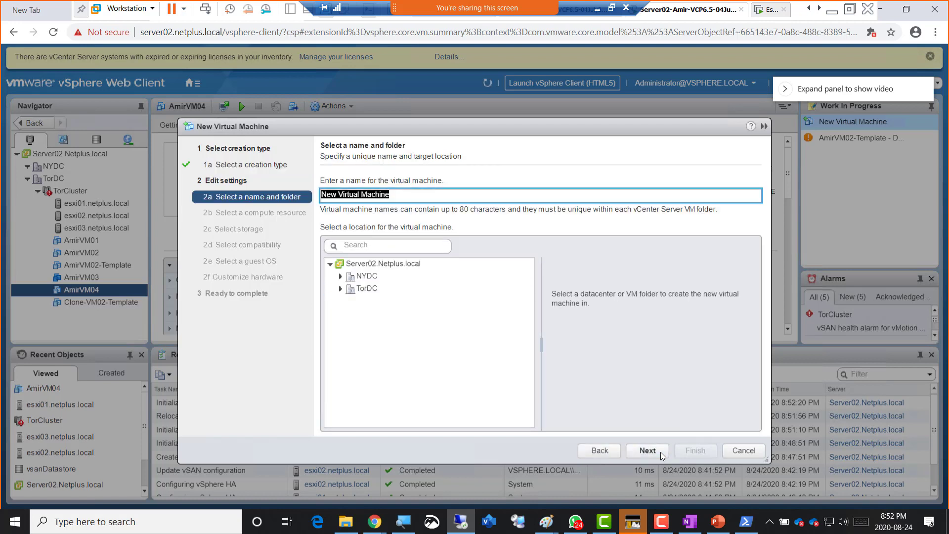
pyautogui.write('AmirVM05')
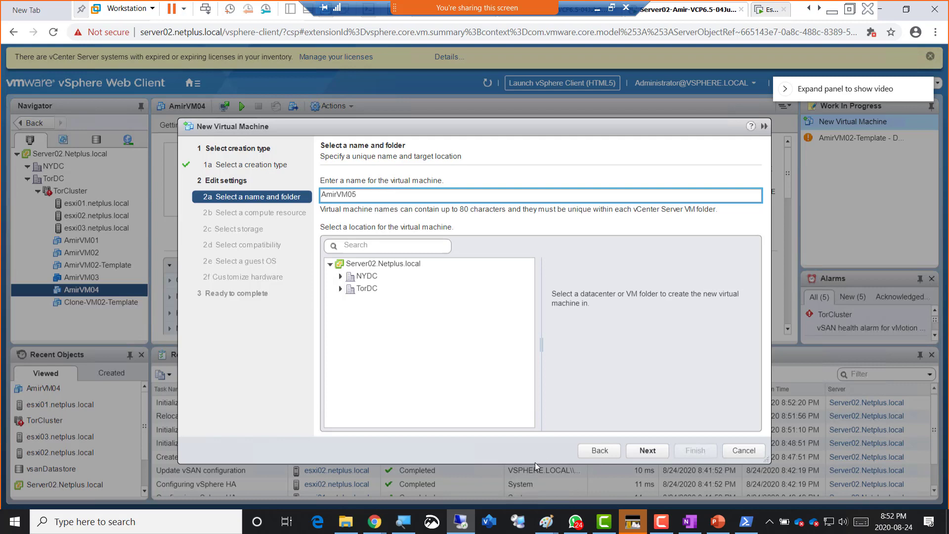
pyautogui.click(646, 450)
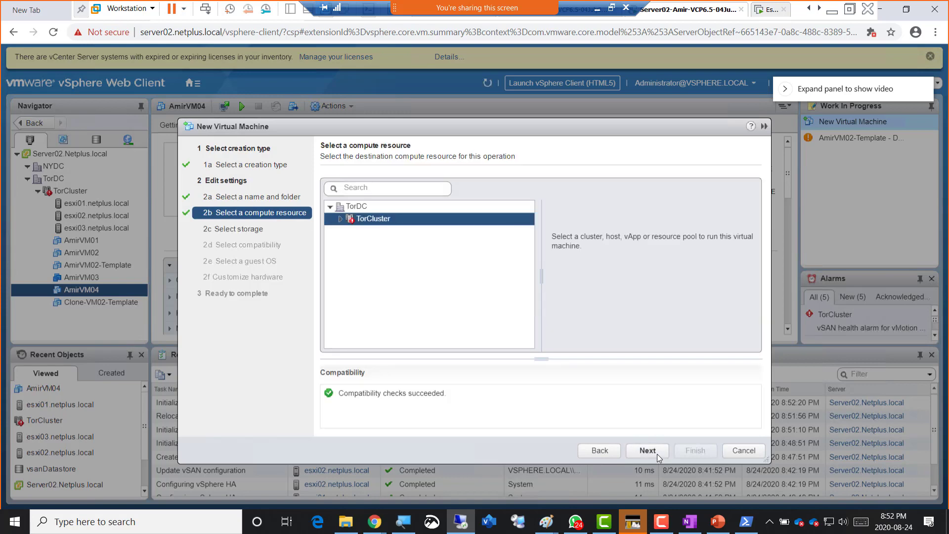
# - Keep TorCluster, vsanDatastore, ESXi 6.5 and later compatibility, and Windows Server 2008 R2 guest OS
pyautogui.click(656, 454)
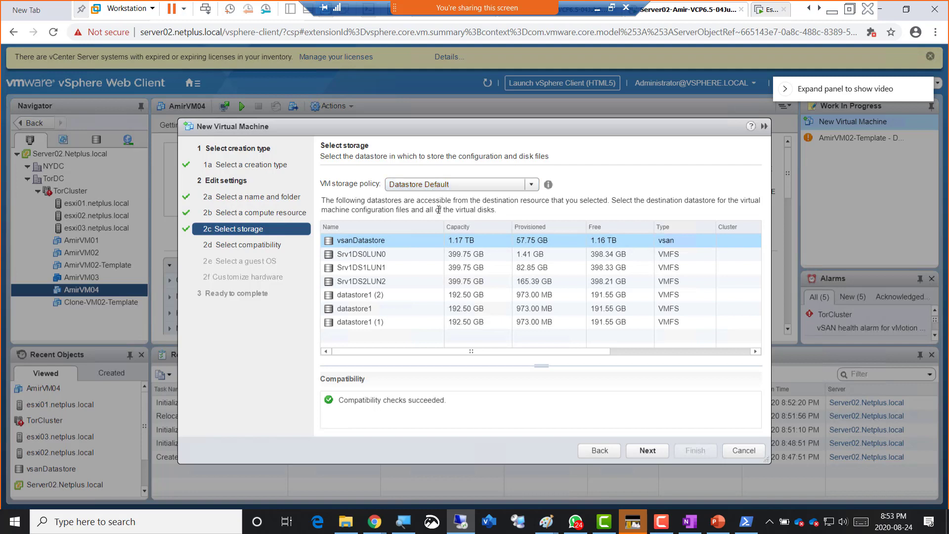
pyautogui.click(653, 453)
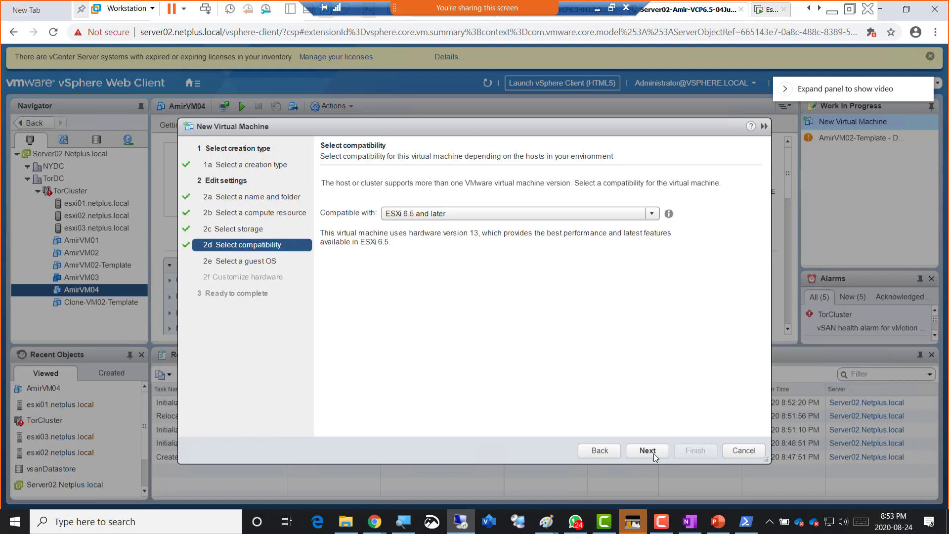
pyautogui.click(653, 453)
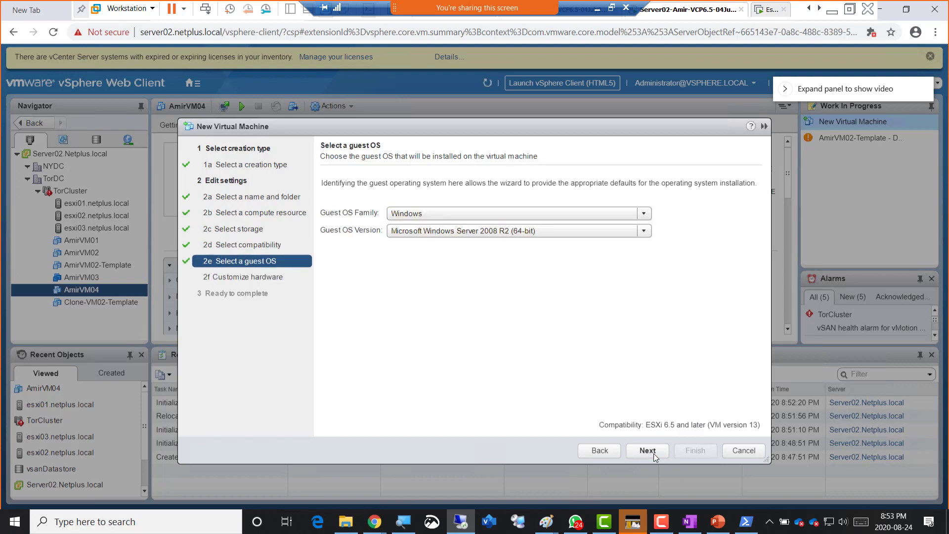
pyautogui.click(653, 452)
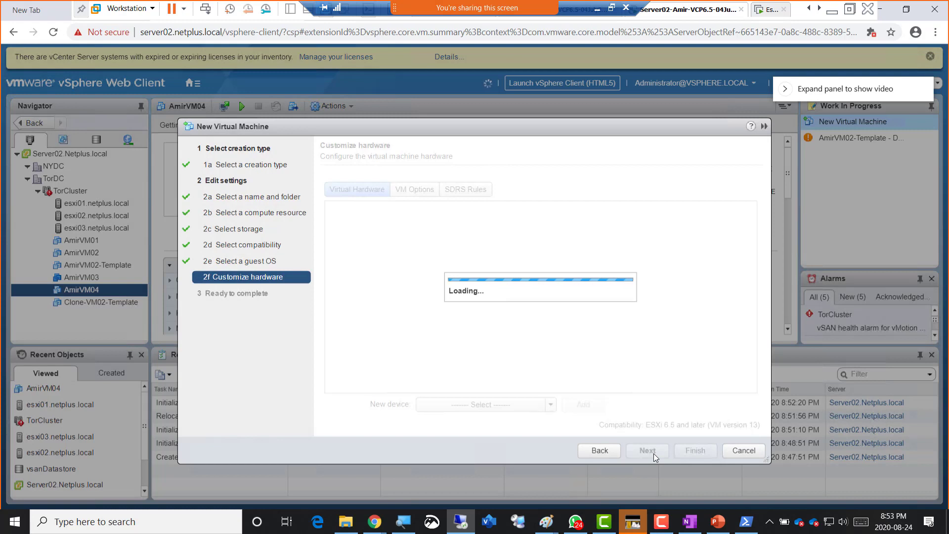
# - Set AmirVM05's memory to 1024 MB, review the summary, and finish creating it
pyautogui.moveTo(459, 229); pyautogui.dragTo(405, 226)
pyautogui.write('1024')
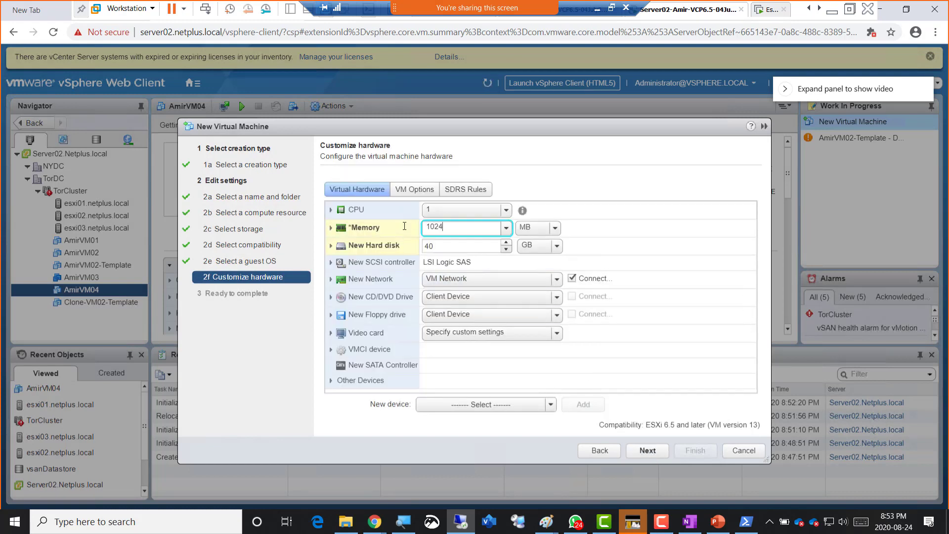
pyautogui.click(647, 451)
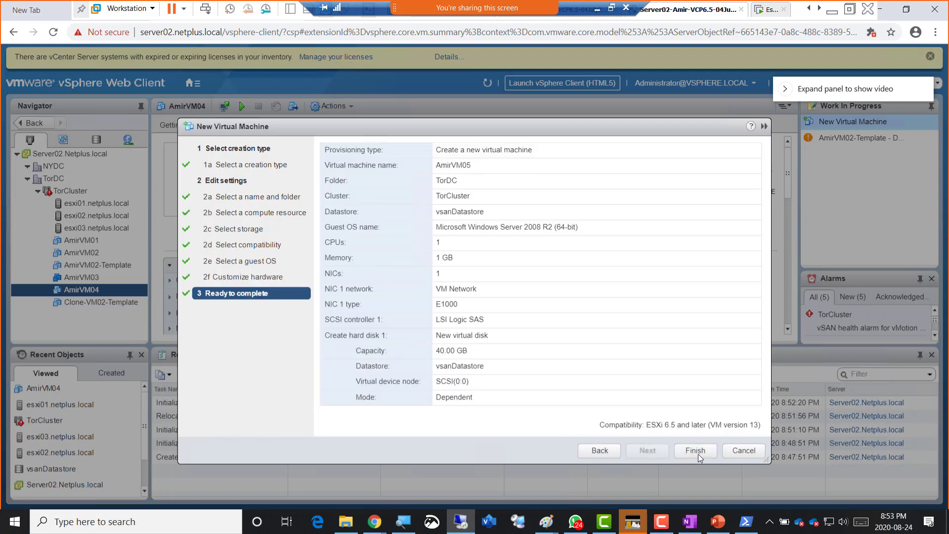
pyautogui.doubleClick(455, 210)
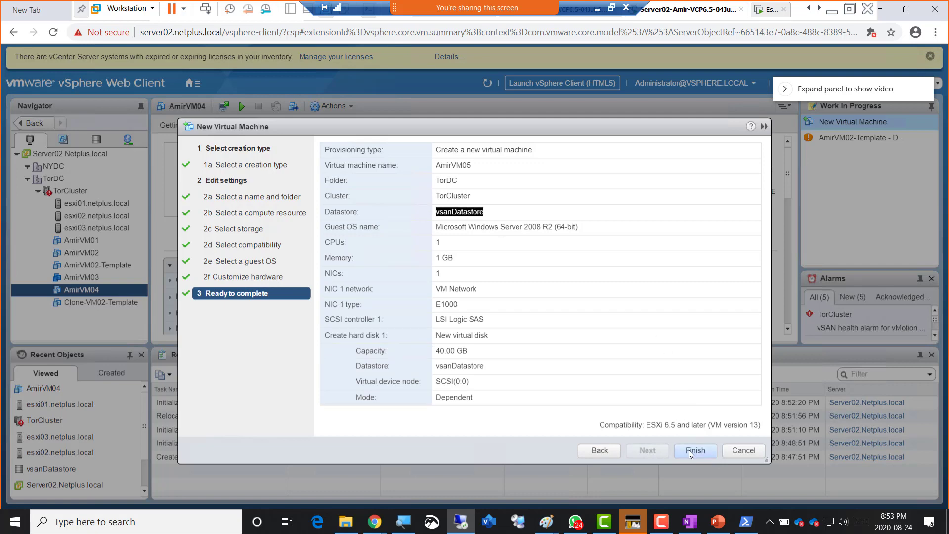
pyautogui.click(689, 450)
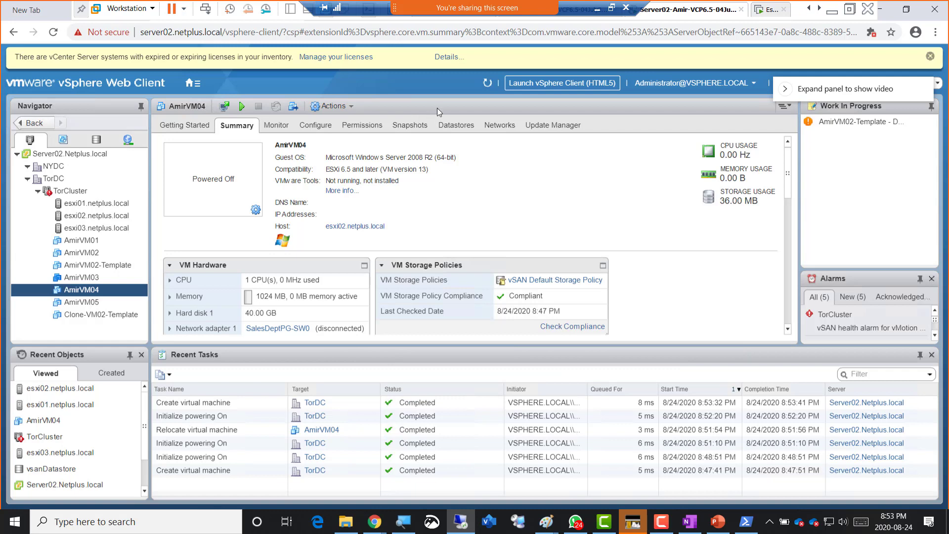
# - Refresh the inventory, retry powering on AmirVM04, and dismiss the insufficient-memory failure
pyautogui.click(487, 84)
pyautogui.rightClick(85, 292)
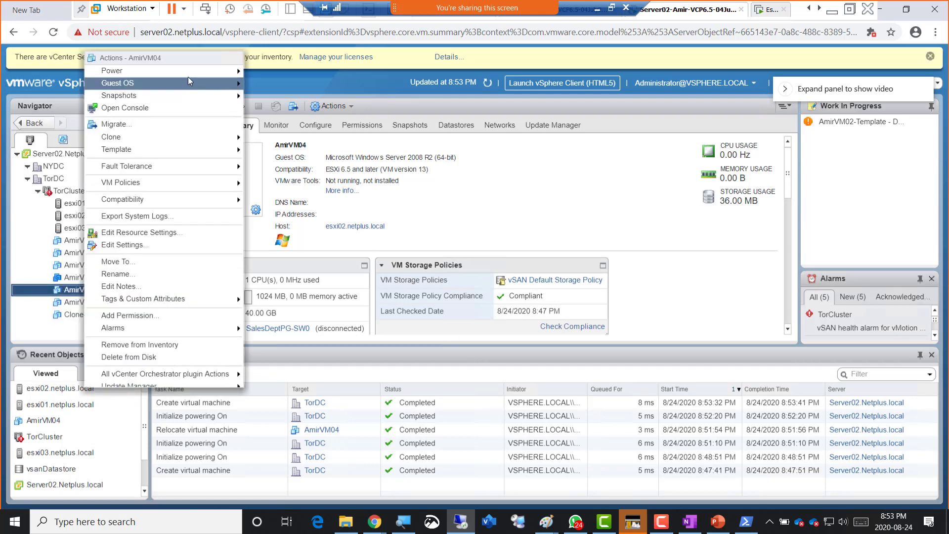
pyautogui.moveTo(199, 69)
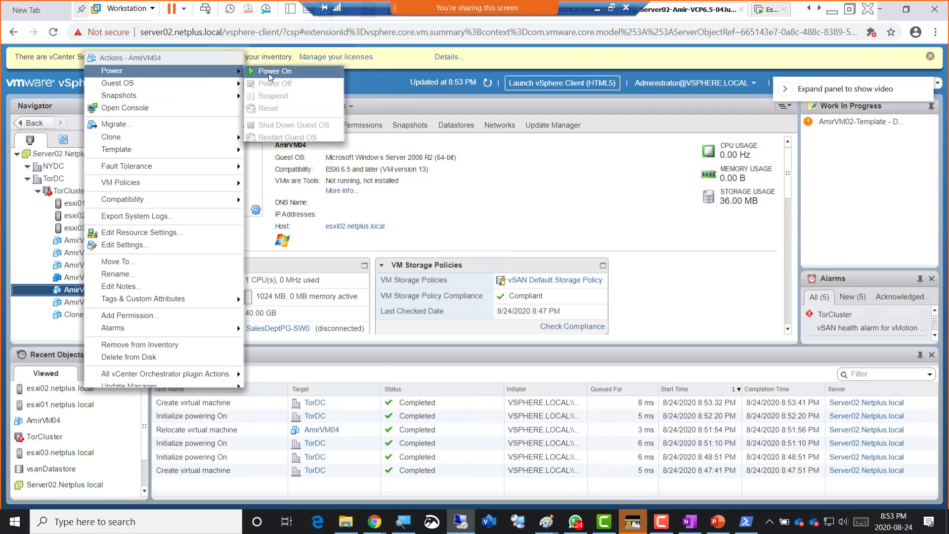
pyautogui.click(270, 74)
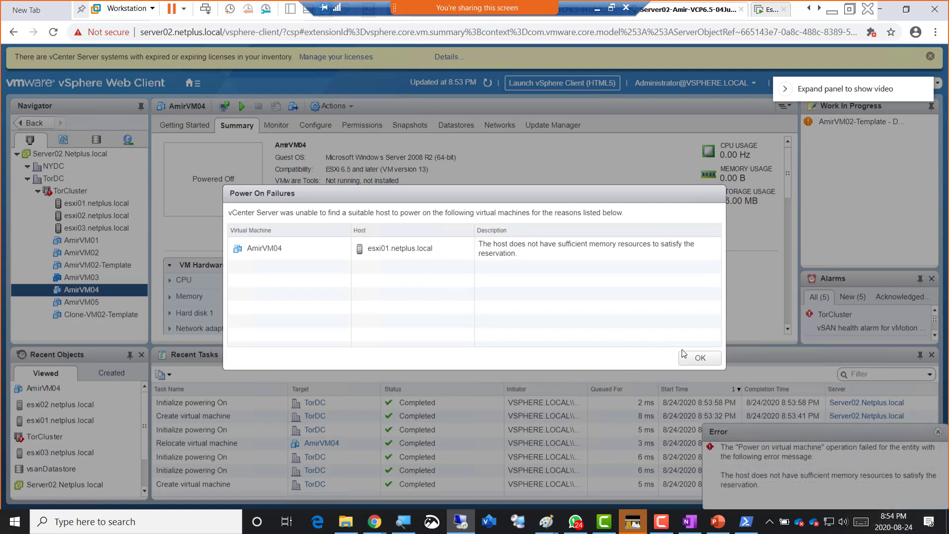
pyautogui.click(700, 359)
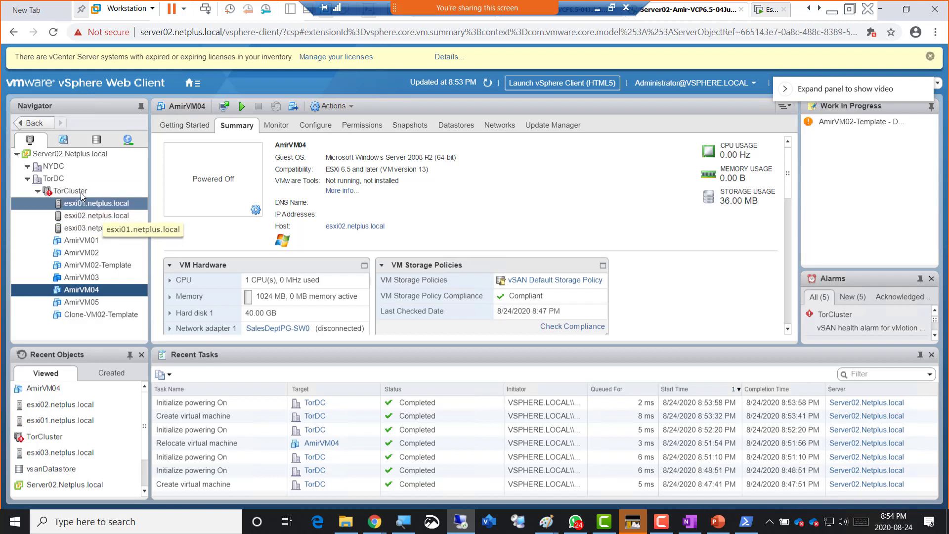
# - Show TorCluster's Summary, with 8.04 GB of 18.00 GB memory free
pyautogui.click(79, 191)
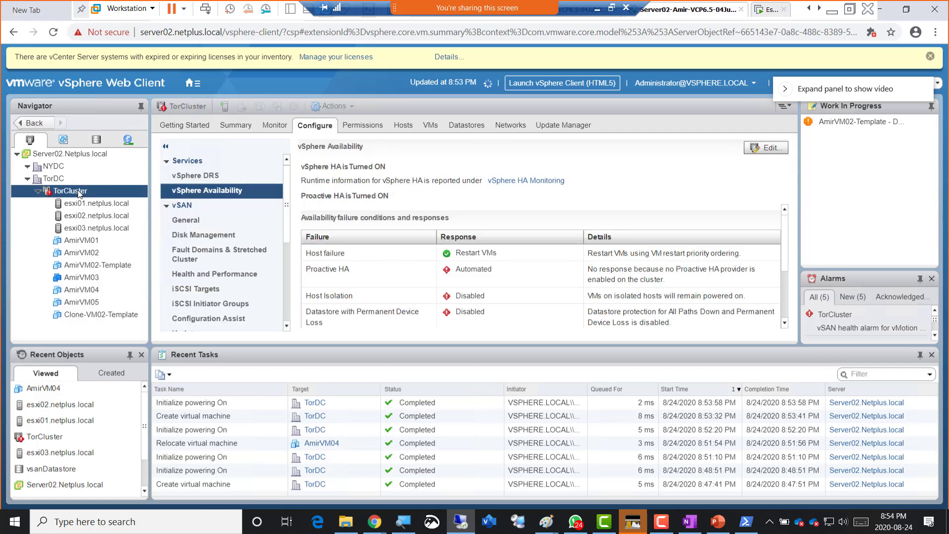
pyautogui.click(233, 128)
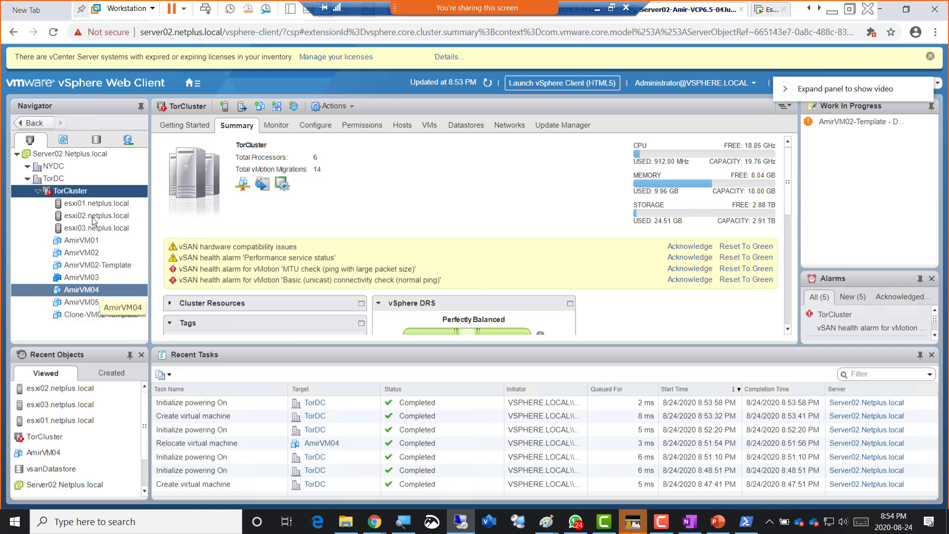
pyautogui.click(97, 139)
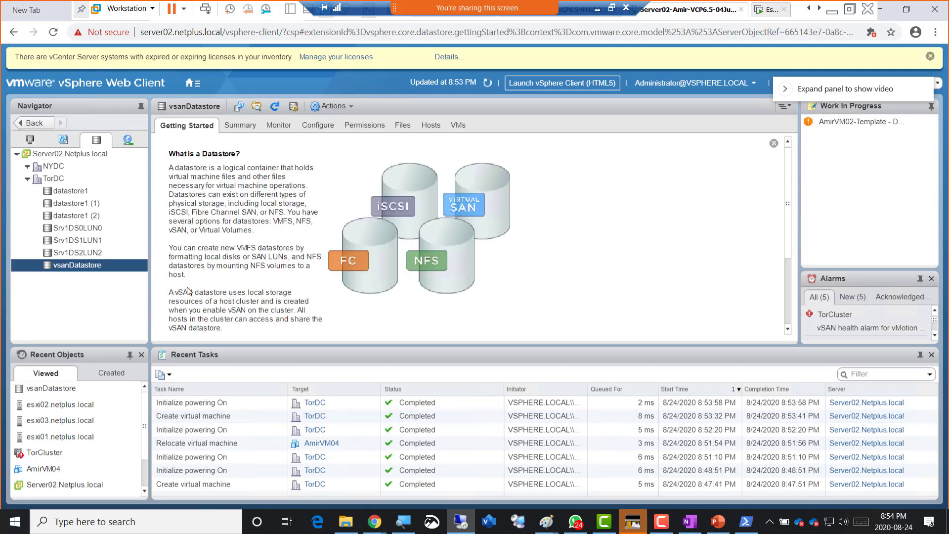
pyautogui.click(430, 126)
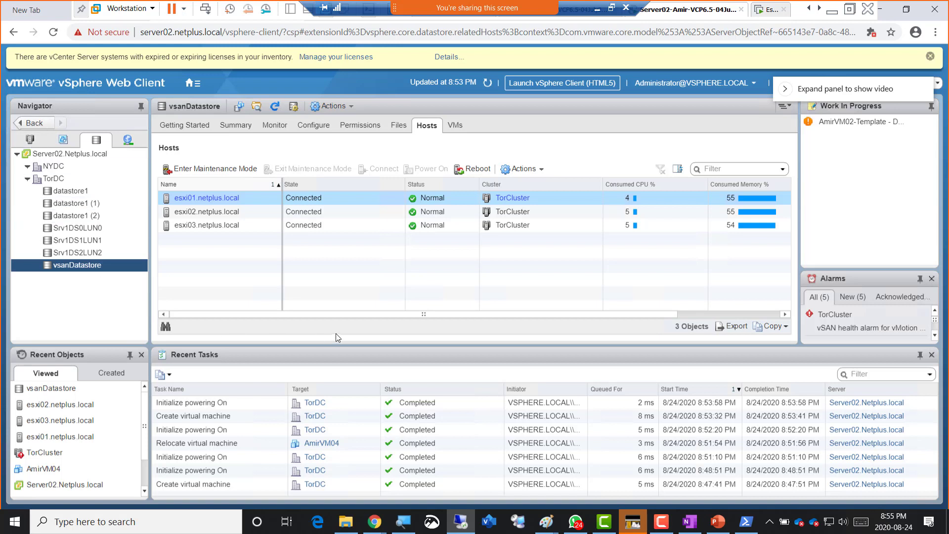
pyautogui.click(30, 141)
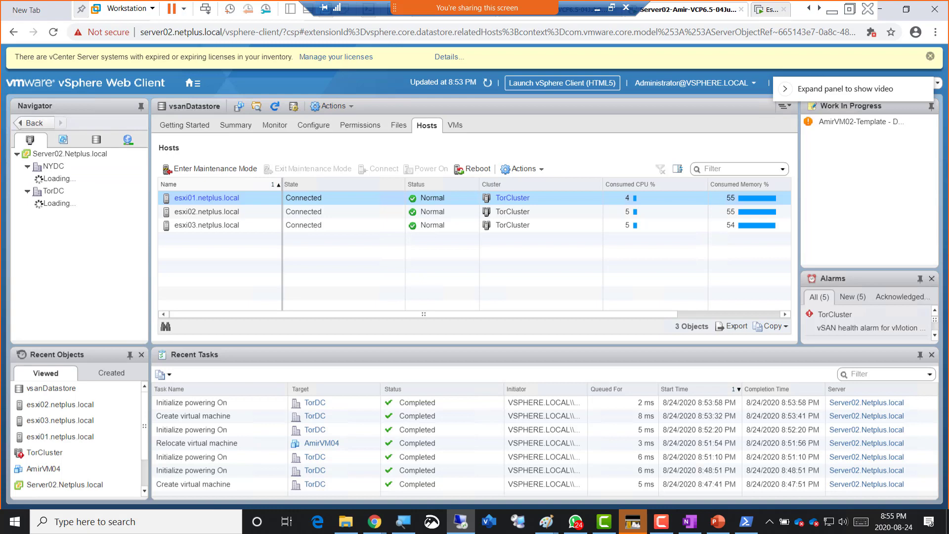
pyautogui.click(512, 197)
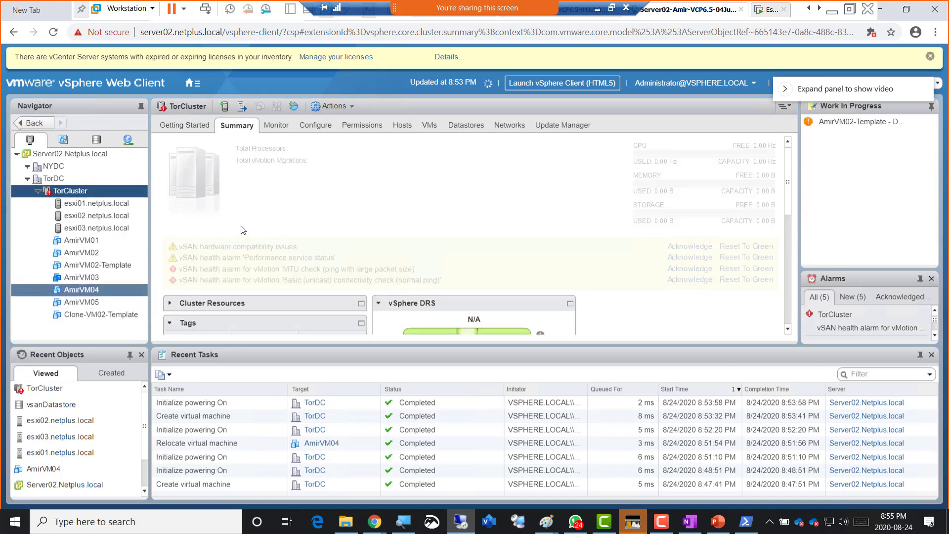
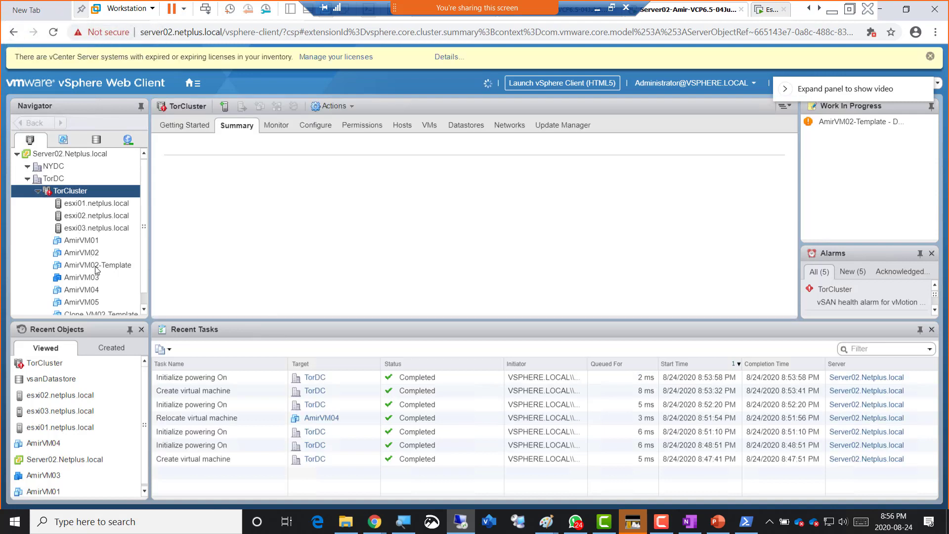
# - Power on AmirVM05 from its Actions context menu in the TorCluster navigator
pyautogui.scroll(-1, 97, 269)
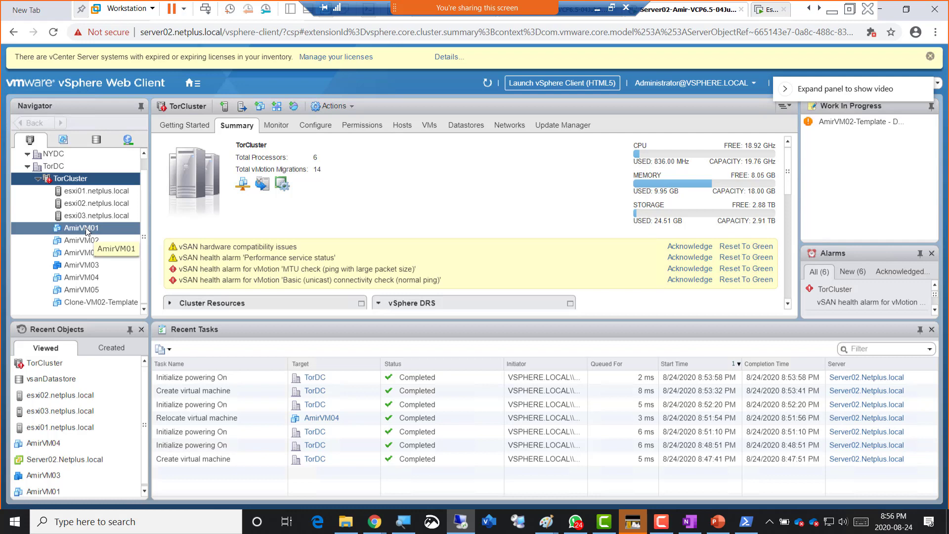
pyautogui.rightClick(86, 229)
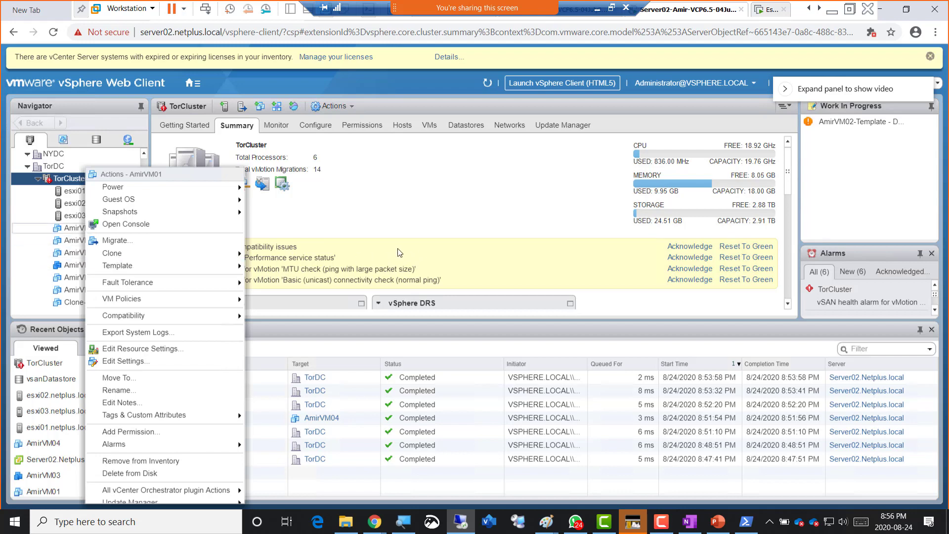
pyautogui.click(386, 223)
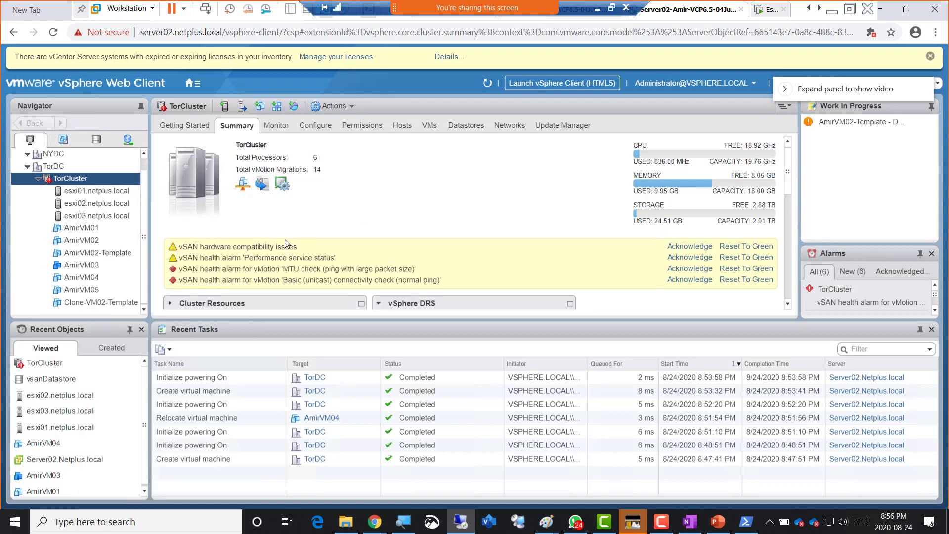
pyautogui.rightClick(80, 290)
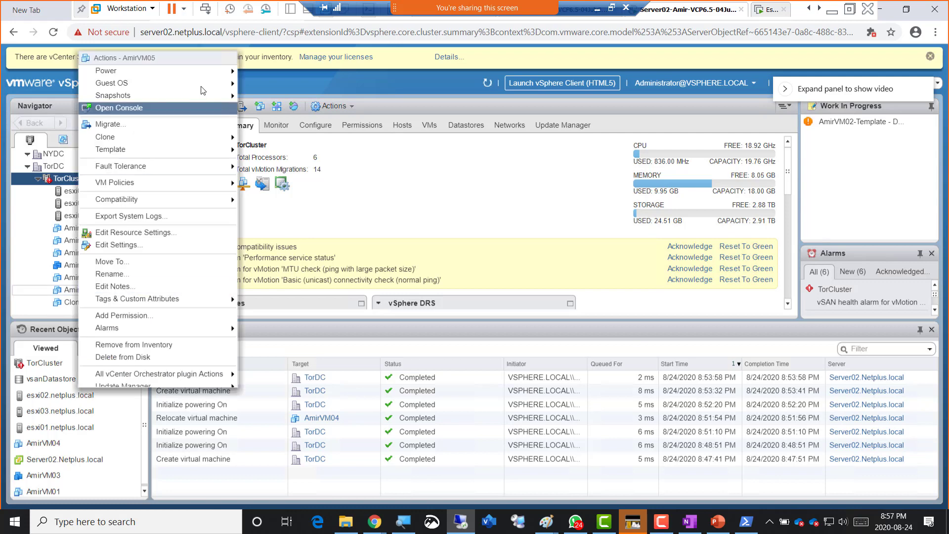
pyautogui.moveTo(206, 73)
pyautogui.click(261, 73)
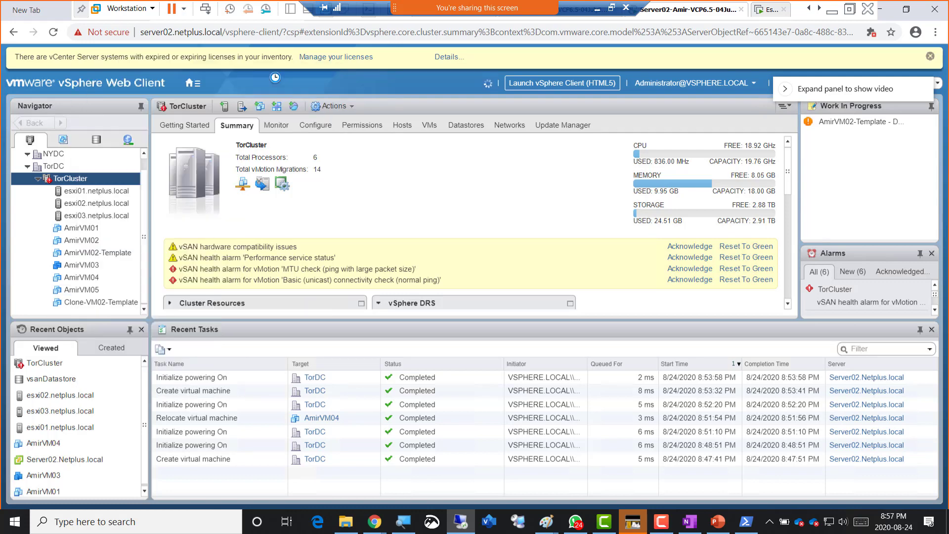
# - Wait until AmirVM05's Power On virtual machine task shows Completed in Recent Tasks
pyautogui.moveTo(653, 530)
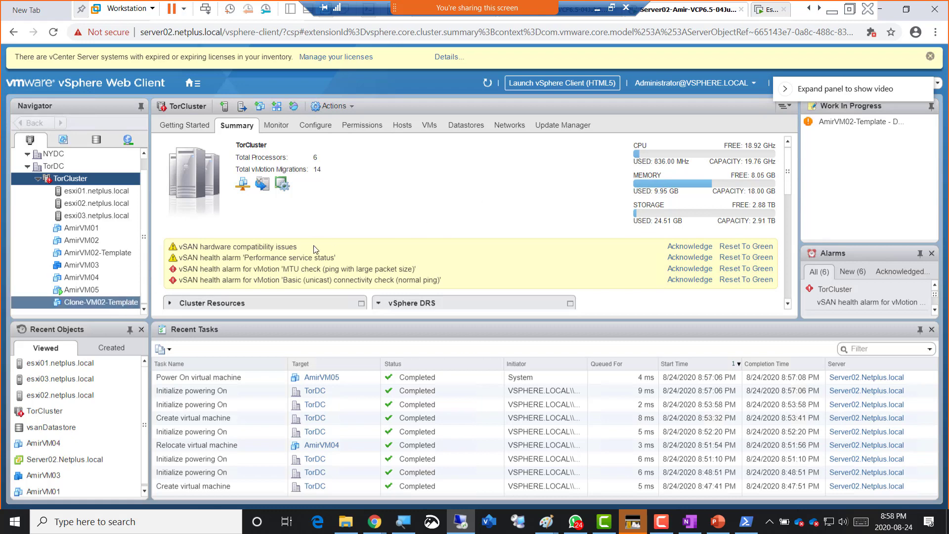
# - Select AmirVM05 and list its datastores, showing vsanDatastore with 1.17 TB capacity and 1.15 TB free
pyautogui.click(88, 292)
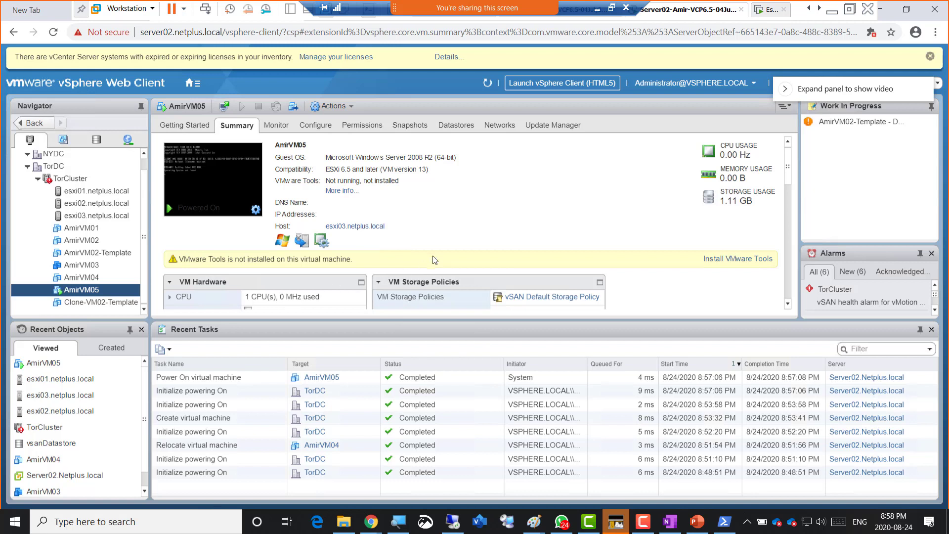
pyautogui.click(458, 127)
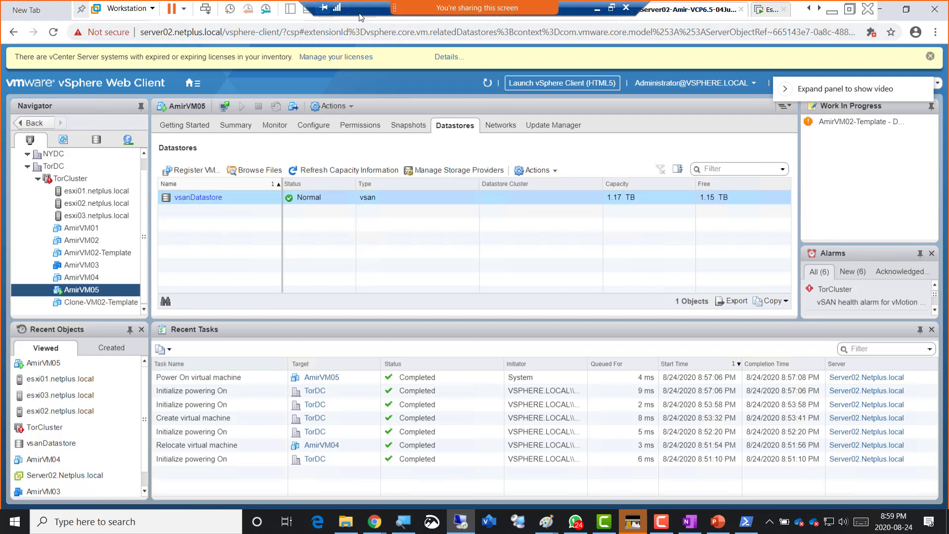
# - Snip a screenshot of the vSphere datastore view, then minimize VMware Workstation
pyautogui.press('super+shift+s')
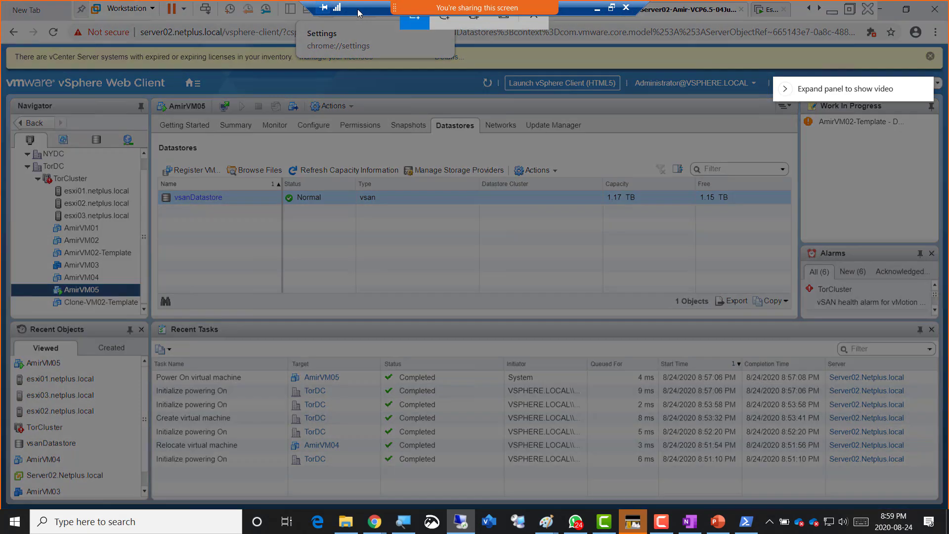
pyautogui.moveTo(1, 14); pyautogui.dragTo(555, 403)
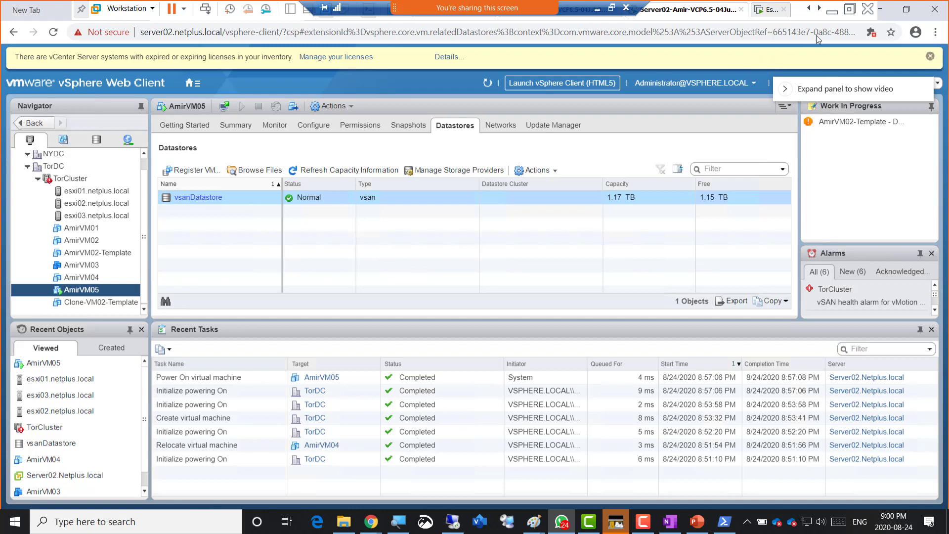
pyautogui.click(596, 10)
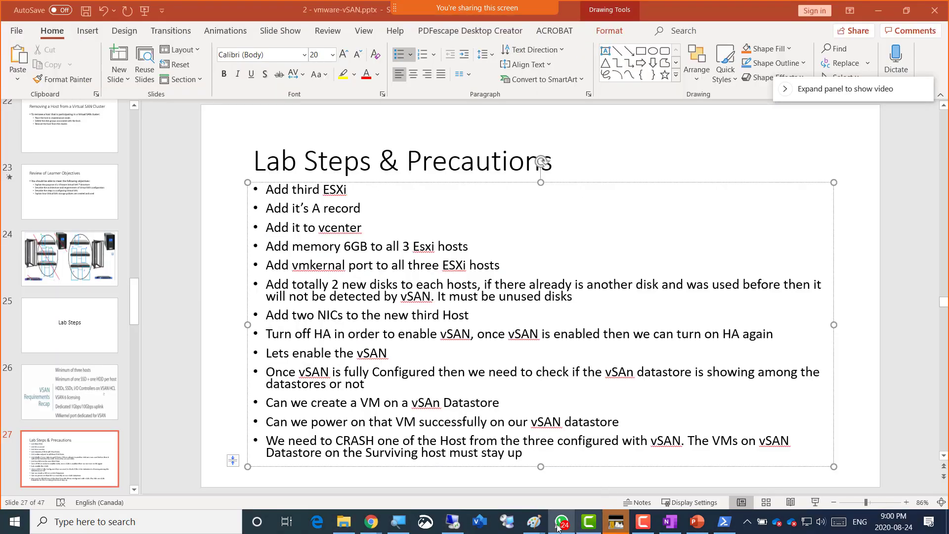
# - Bring up the Paint vSAN diagram and draw a check mark on the Esxi03 box
pyautogui.moveTo(534, 521)
pyautogui.click(598, 464)
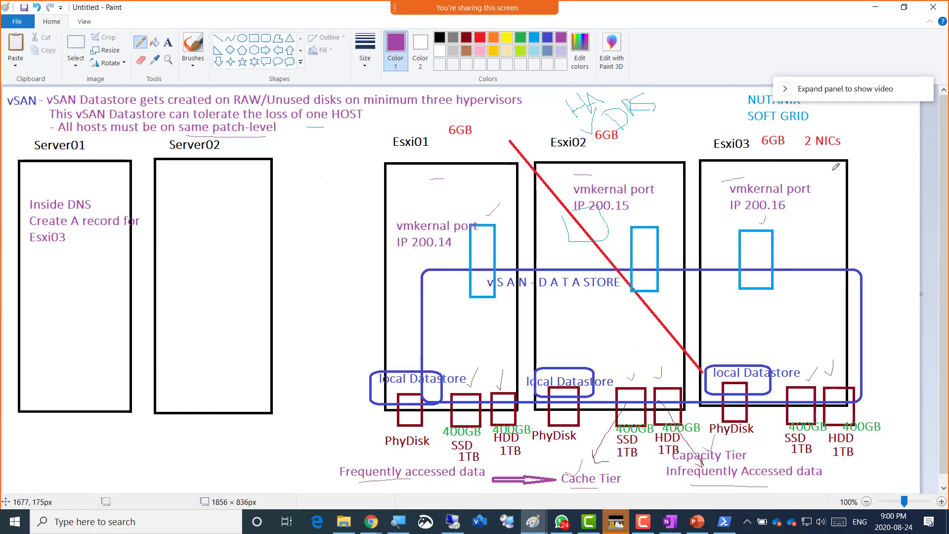
pyautogui.moveTo(831, 169); pyautogui.dragTo(871, 146)
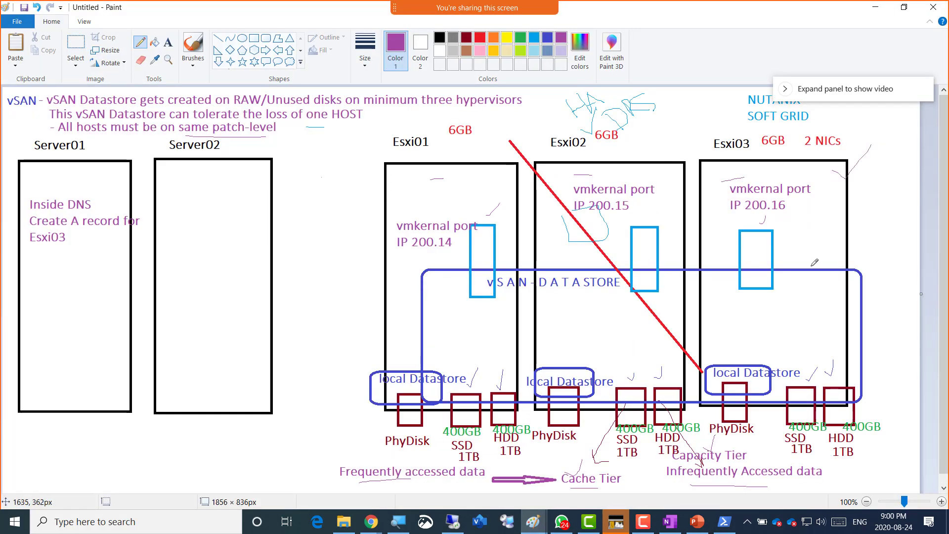
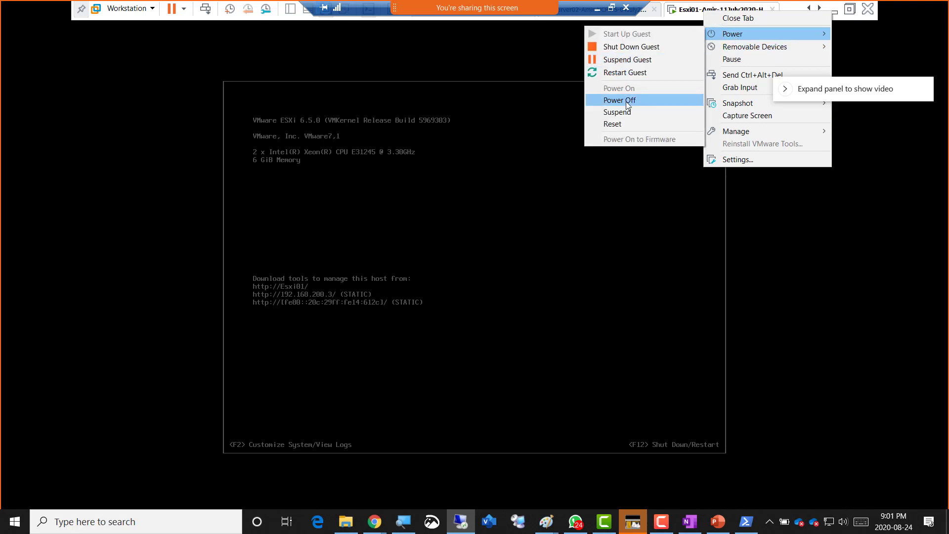
# - Power off the Esxi01-Amir-11July2020-H VM and return to the Server02-Amir-VCP6.5 console
pyautogui.click(620, 101)
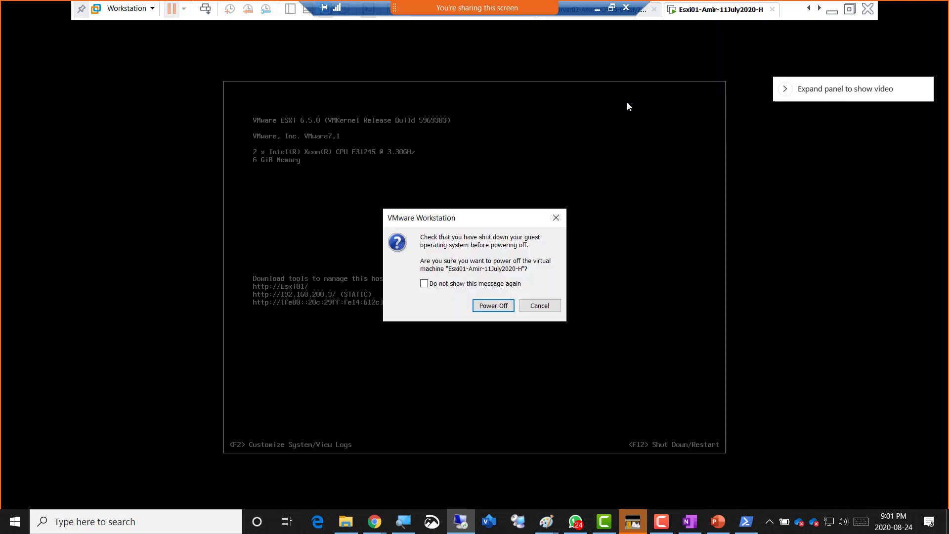
pyautogui.click(497, 306)
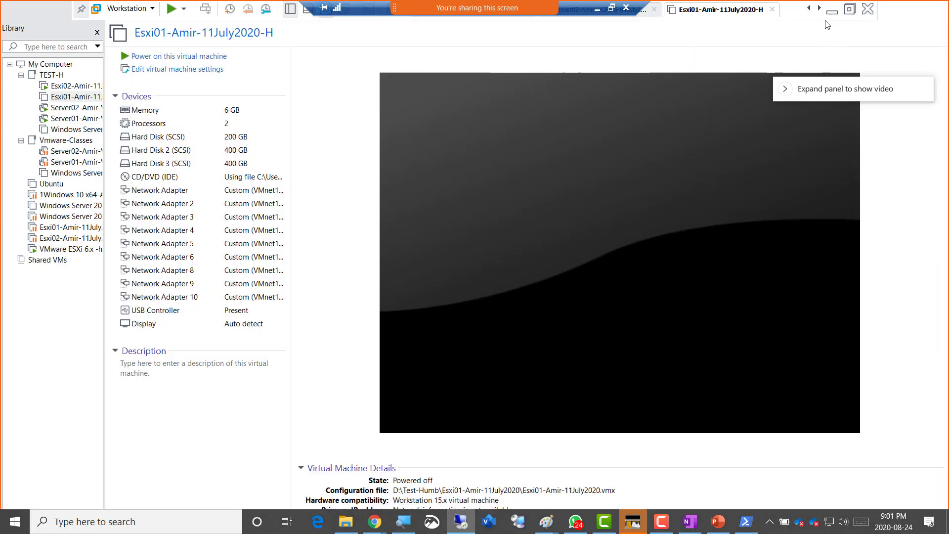
pyautogui.click(808, 8)
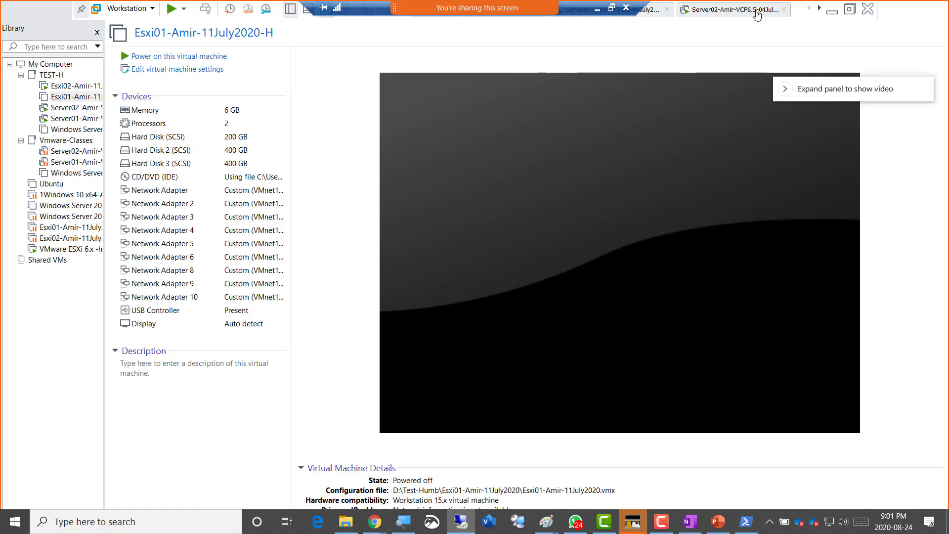
pyautogui.click(724, 12)
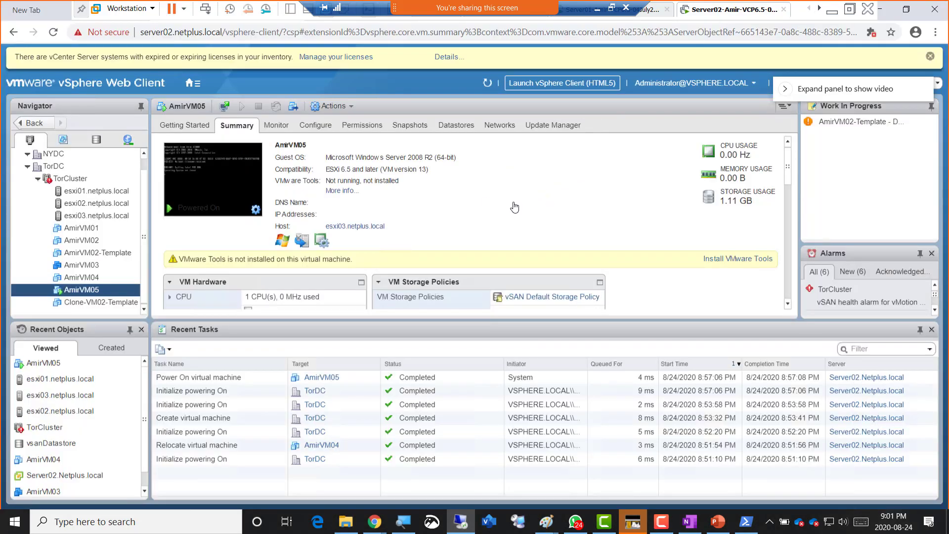
# - Reload the Web Client, switch to the Hosts and Clusters tree, and select esxi01.netplus.local
pyautogui.click(53, 31)
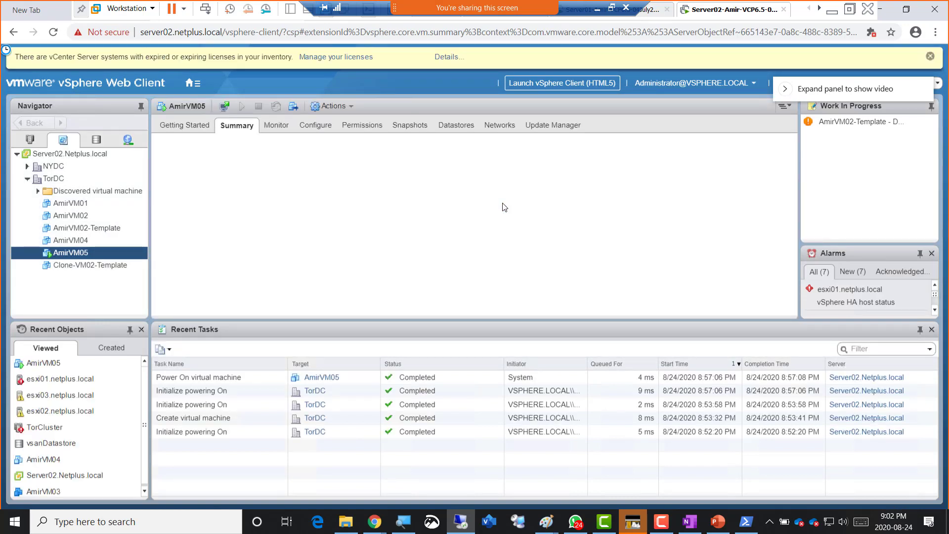
pyautogui.click(32, 140)
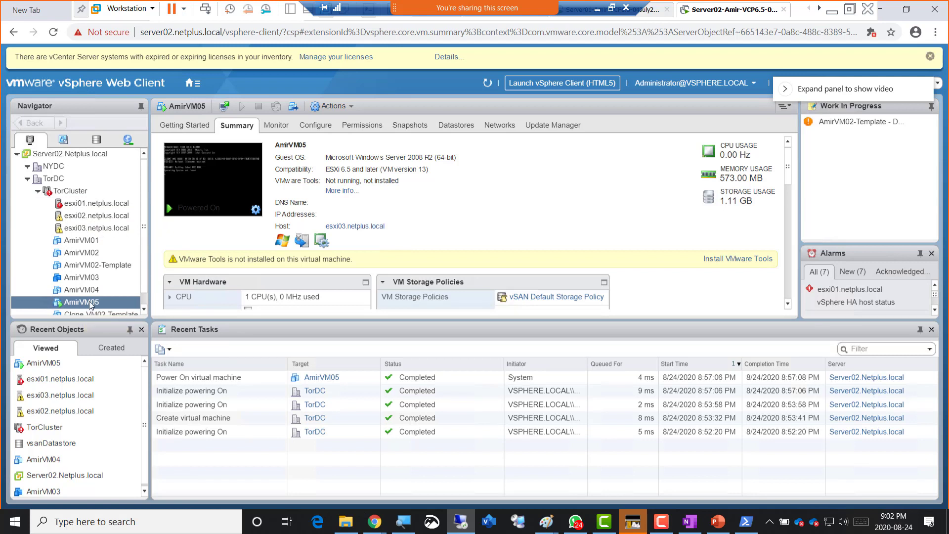
pyautogui.click(457, 126)
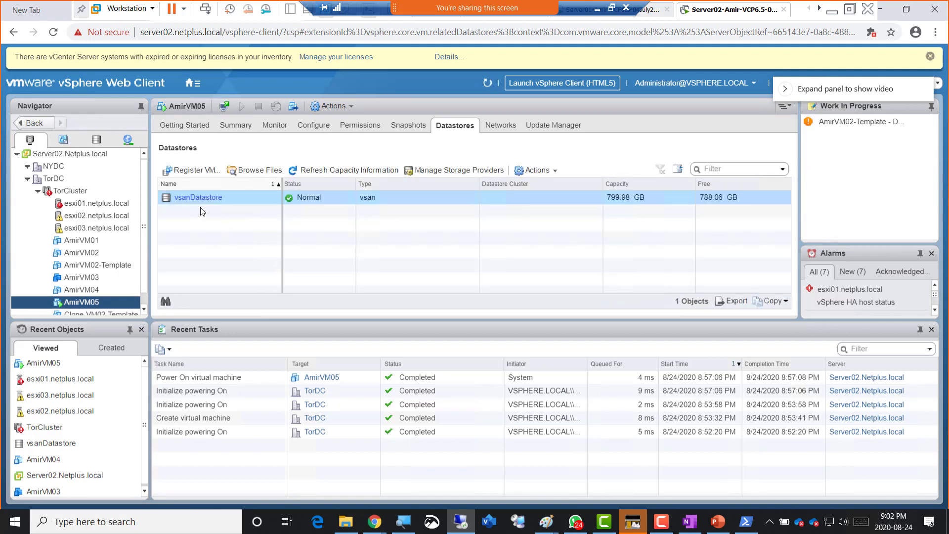
pyautogui.click(92, 204)
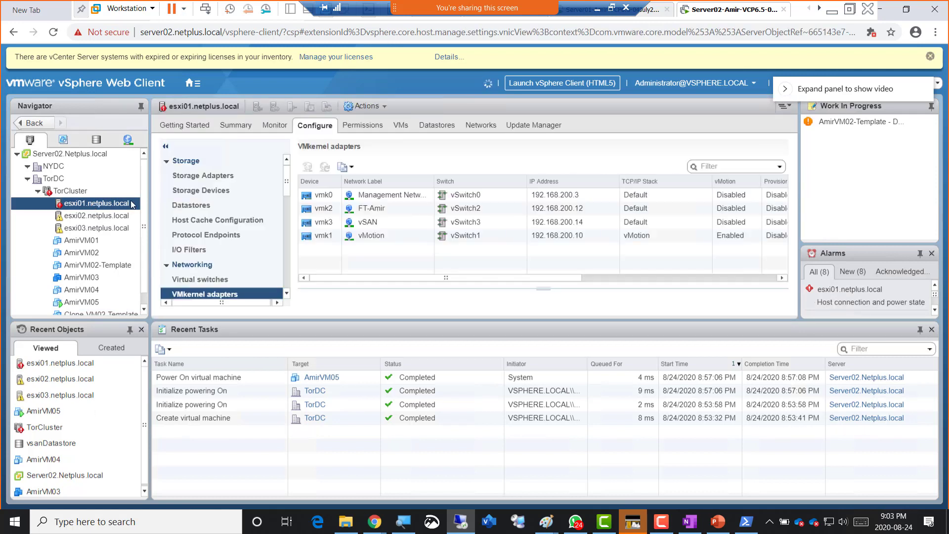
# - Check esxi01's Summary for its not-responding state and HA alarms, then open TorCluster via AmirVM05
pyautogui.click(228, 130)
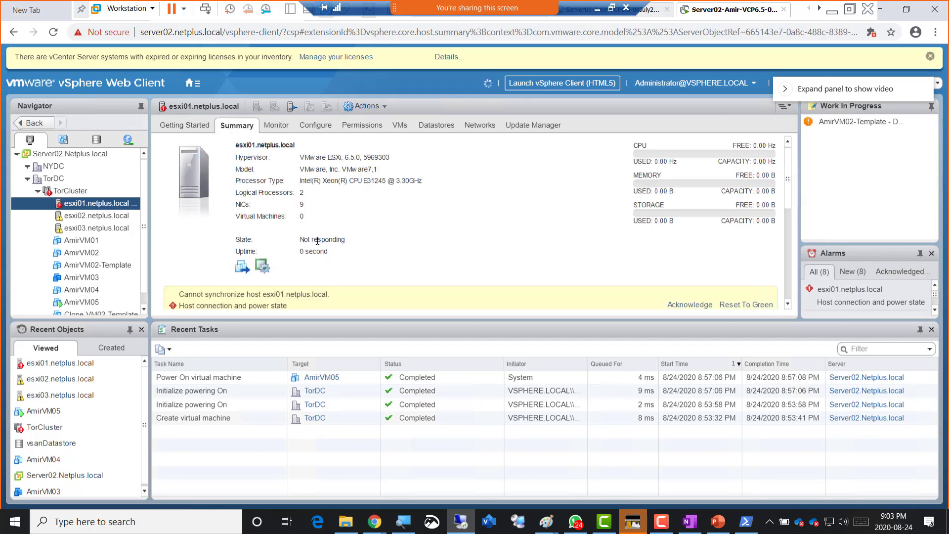
pyautogui.scroll(-1, 319, 240)
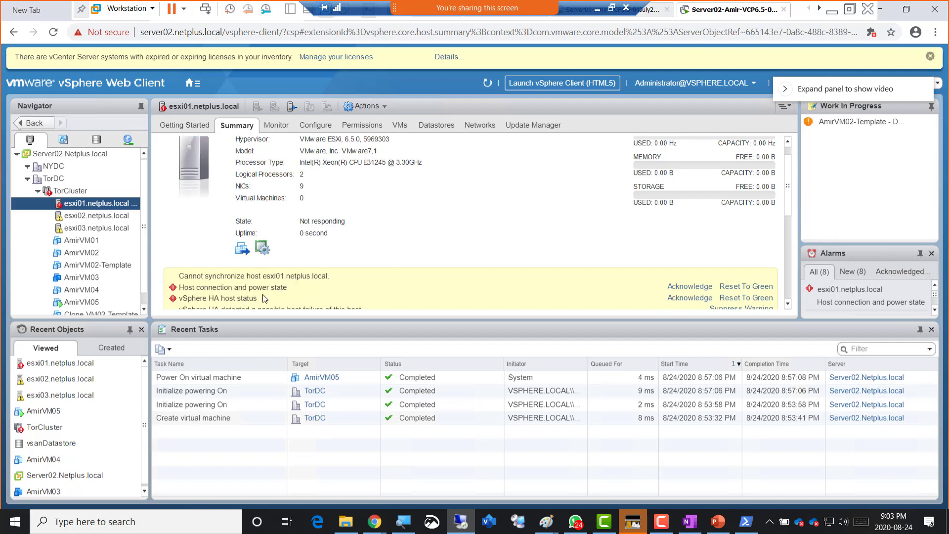
pyautogui.scroll(-1, 289, 297)
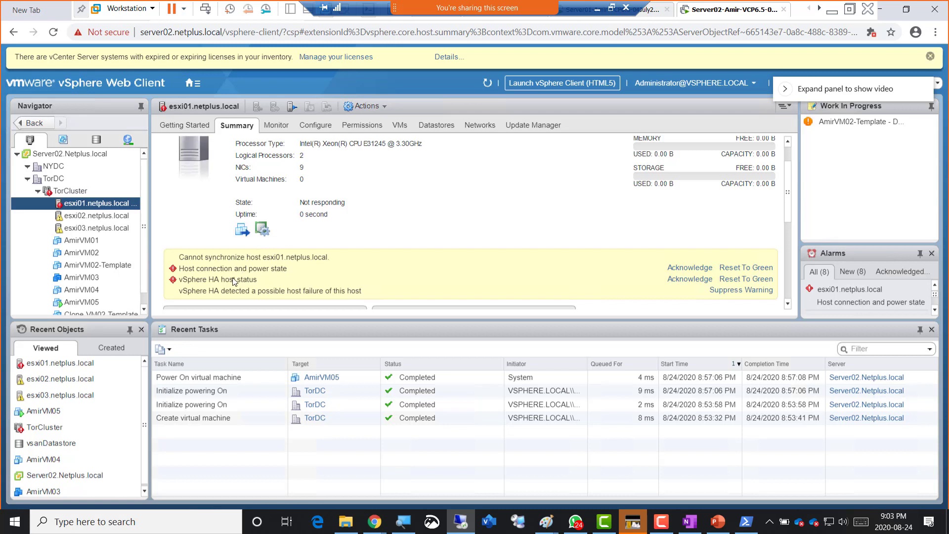
pyautogui.keyDown('ctrl'); pyautogui.click(92, 227); pyautogui.keyUp('ctrl')
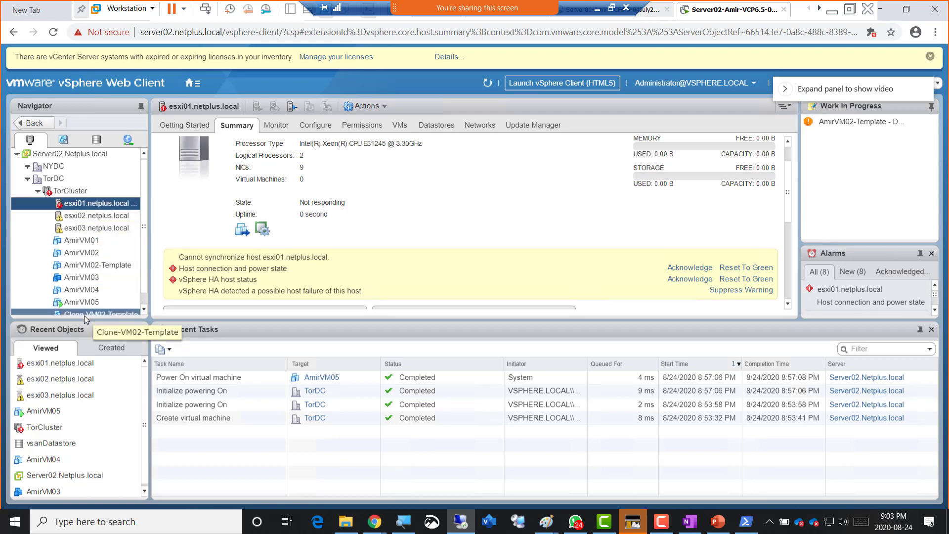
pyautogui.click(82, 302)
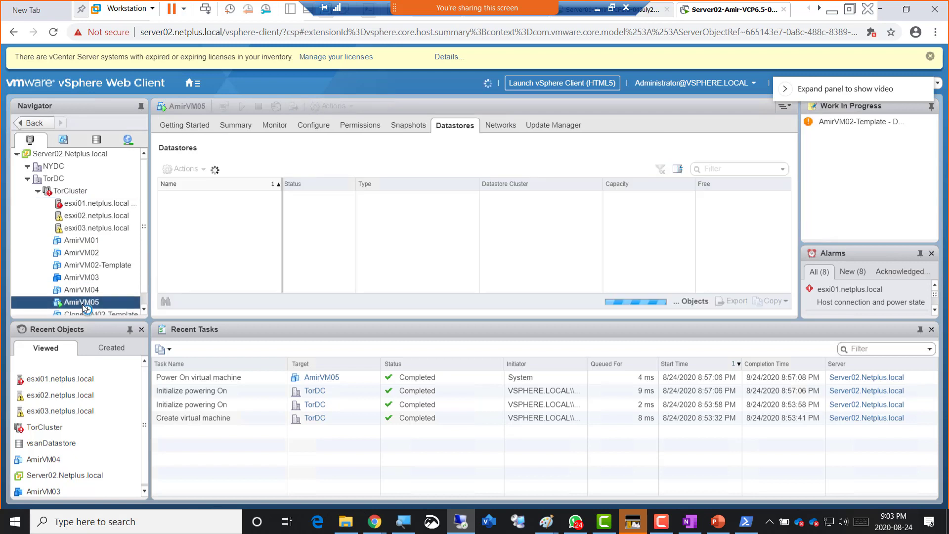
pyautogui.click(75, 192)
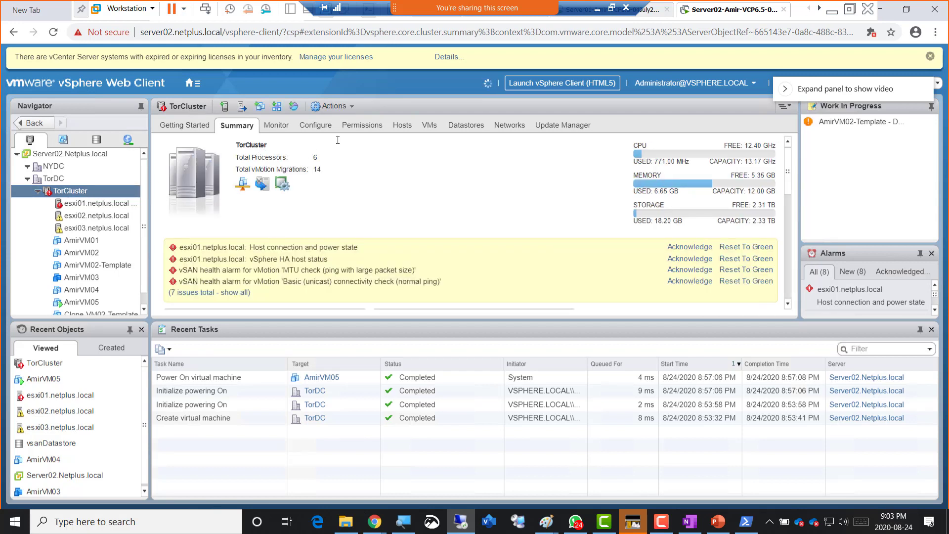
# - Confirm vSphere HA is on for TorCluster, then view its vSAN General and Fault Domains pages
pyautogui.click(320, 128)
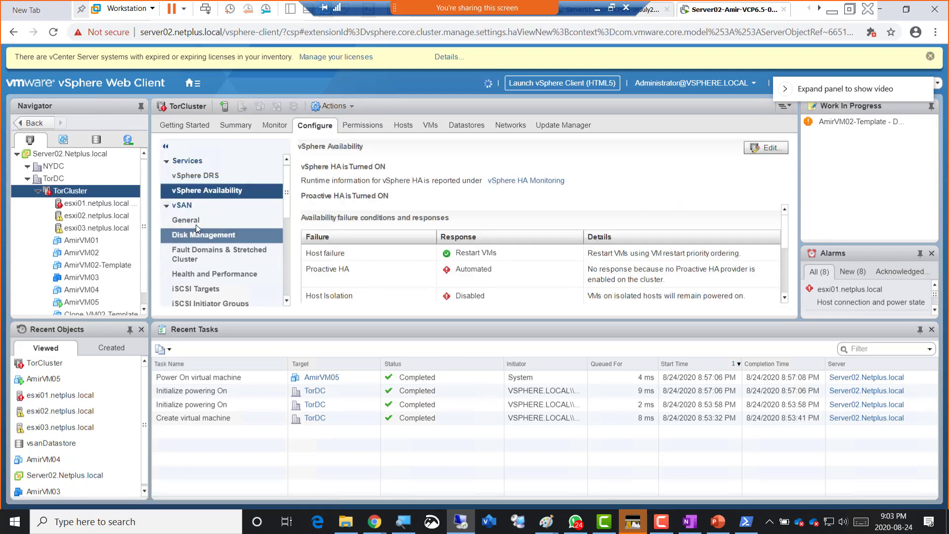
pyautogui.click(195, 221)
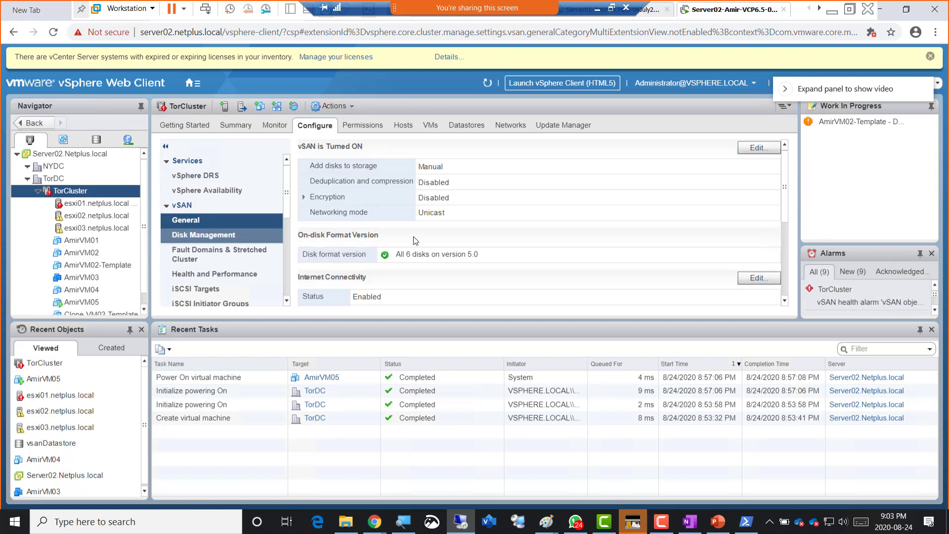
pyautogui.click(197, 254)
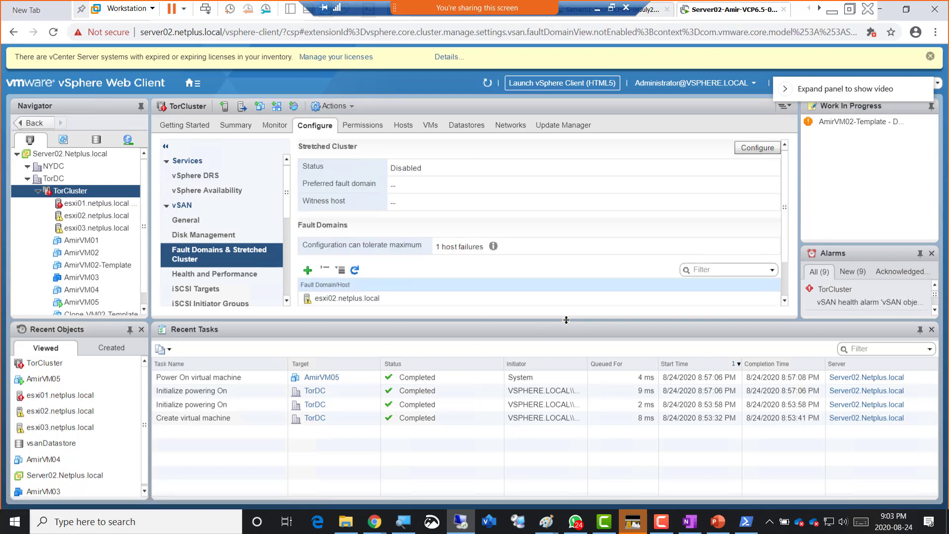
# - Enlarge the Configure pane so all three hosts show, with esxi01 Not responding
pyautogui.moveTo(566, 319); pyautogui.dragTo(566, 424)
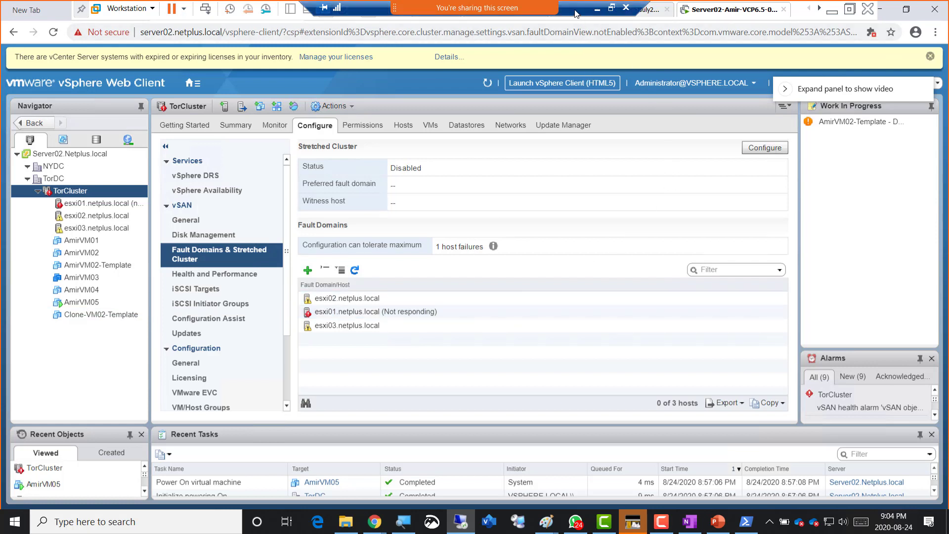
# - Snip a screenshot of the Fault Domains page showing esxi01 Not responding
pyautogui.press('super+shift+s')
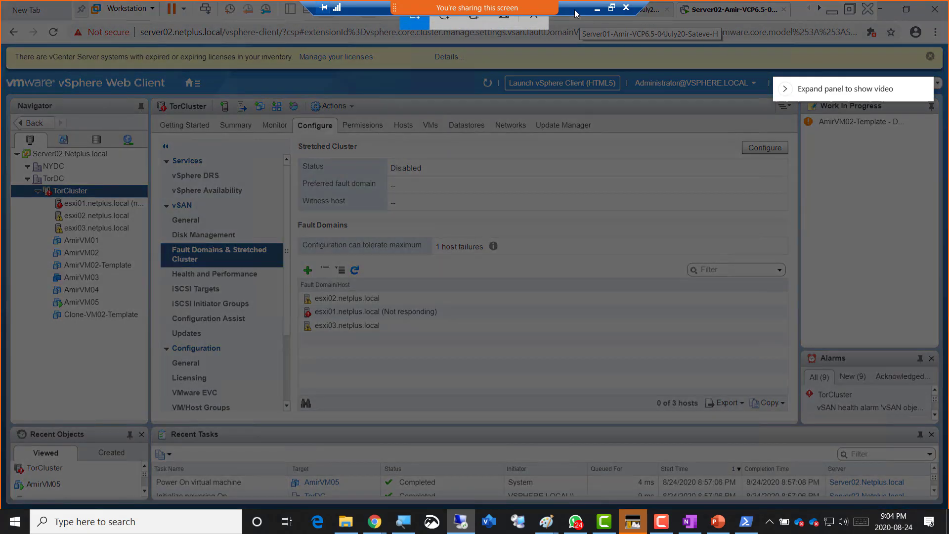
pyautogui.moveTo(15, 16); pyautogui.dragTo(583, 398)
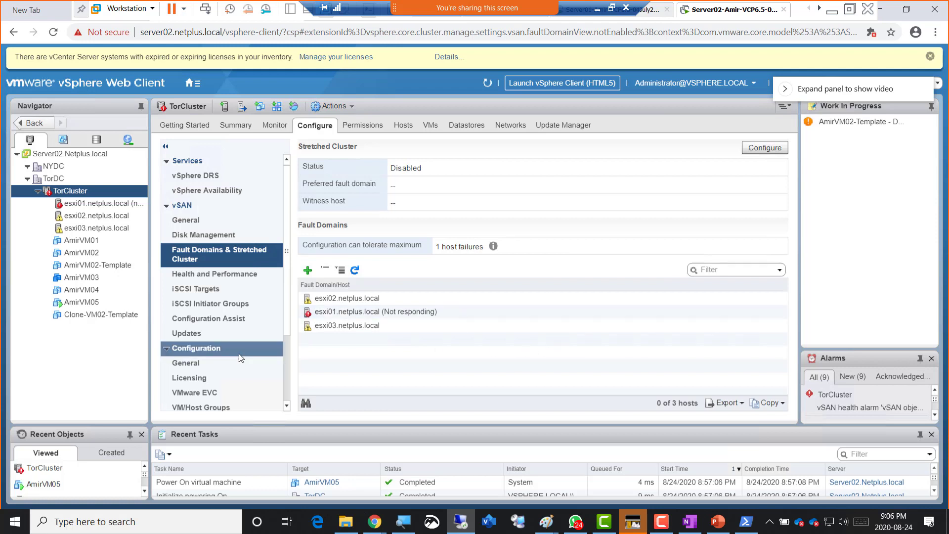
pyautogui.click(203, 361)
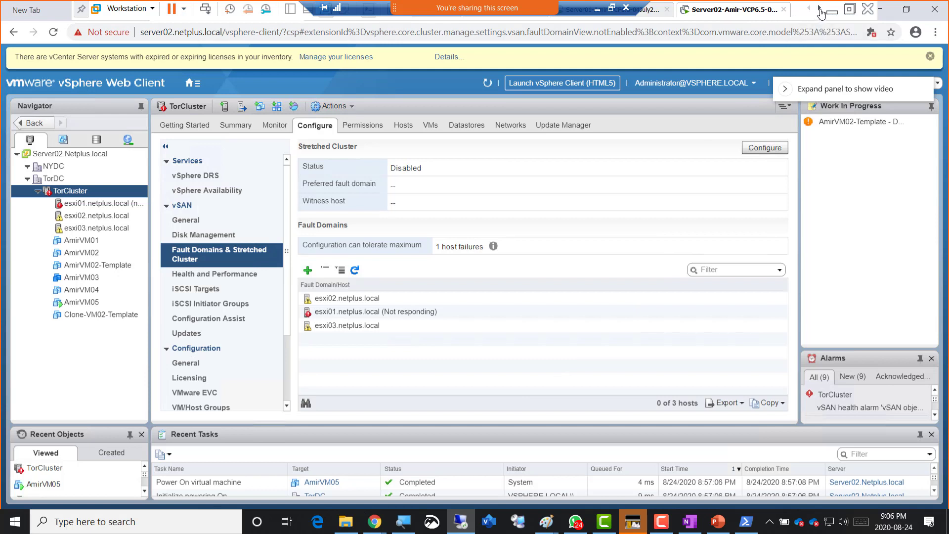
# - Scroll Workstation's tab strip until the Esxi01-Amir-11July2020-H tab is fully visible
pyautogui.click(818, 9)
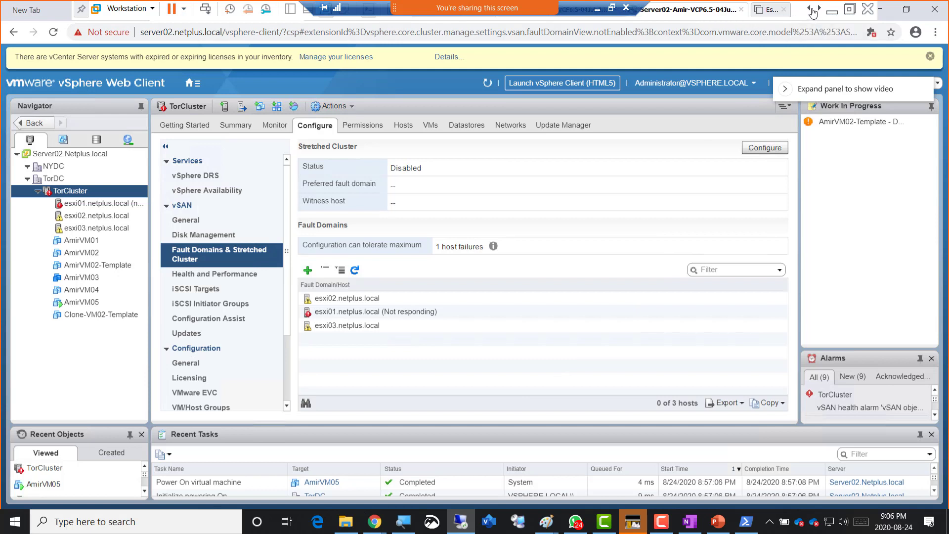
pyautogui.click(811, 9)
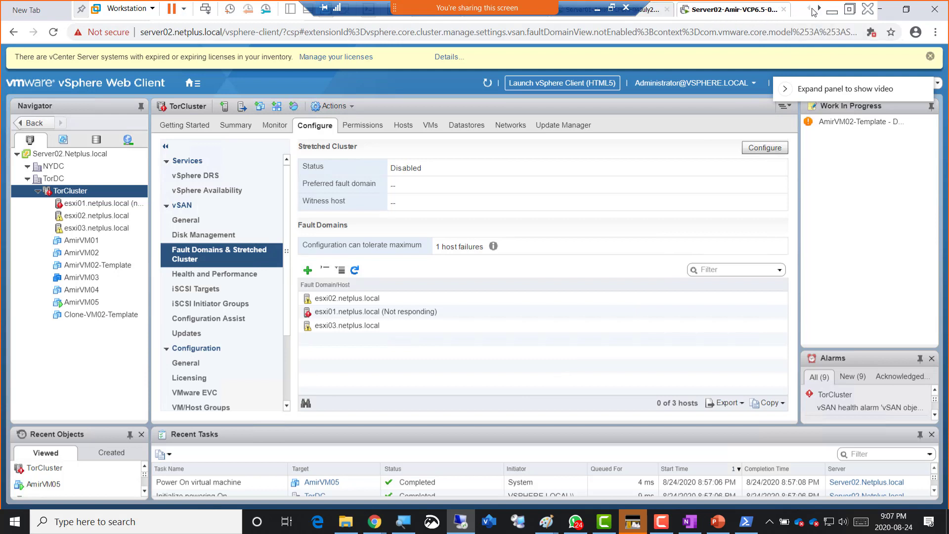
pyautogui.click(819, 9)
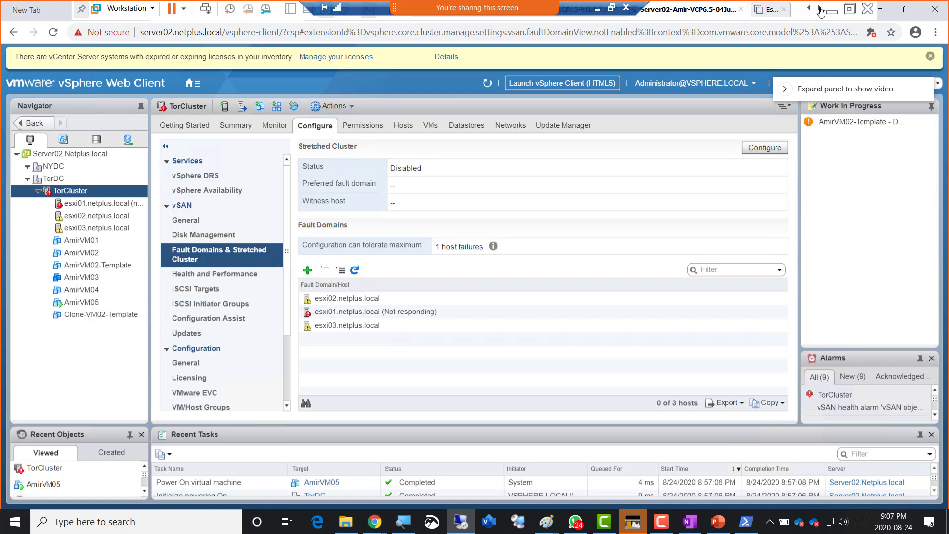
pyautogui.click(819, 9)
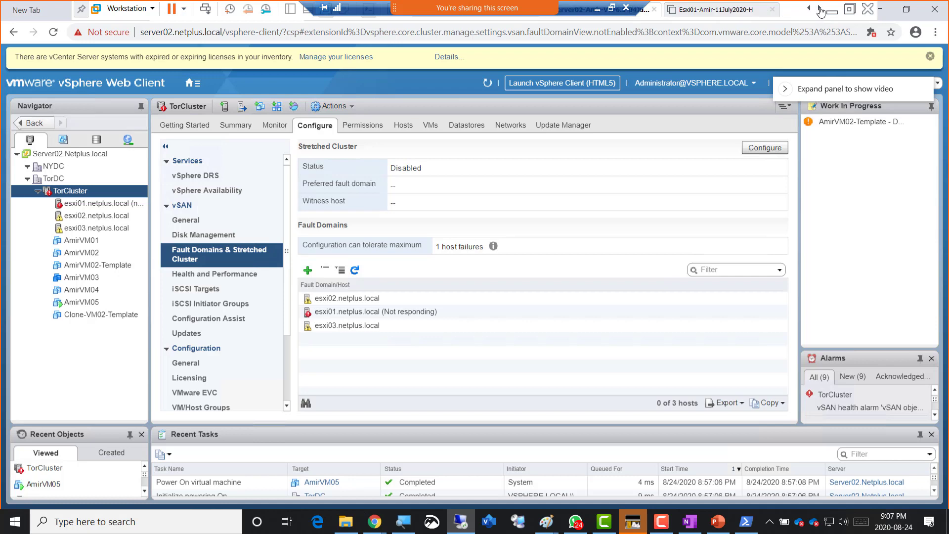
# - Power on the Esxi01 VM with Start Up Guest, then return to the Server02 vCenter console
pyautogui.click(702, 17)
pyautogui.rightClick(703, 16)
pyautogui.moveTo(734, 37)
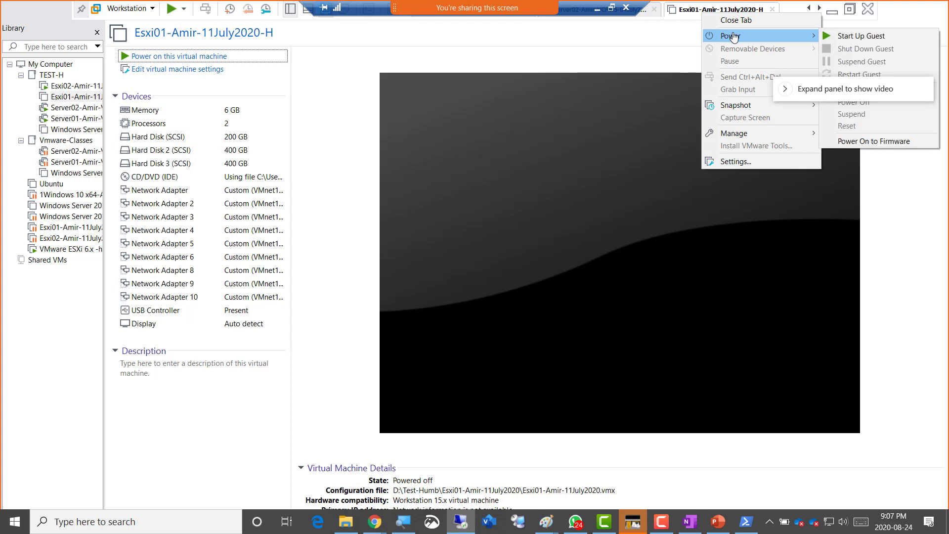
pyautogui.click(861, 35)
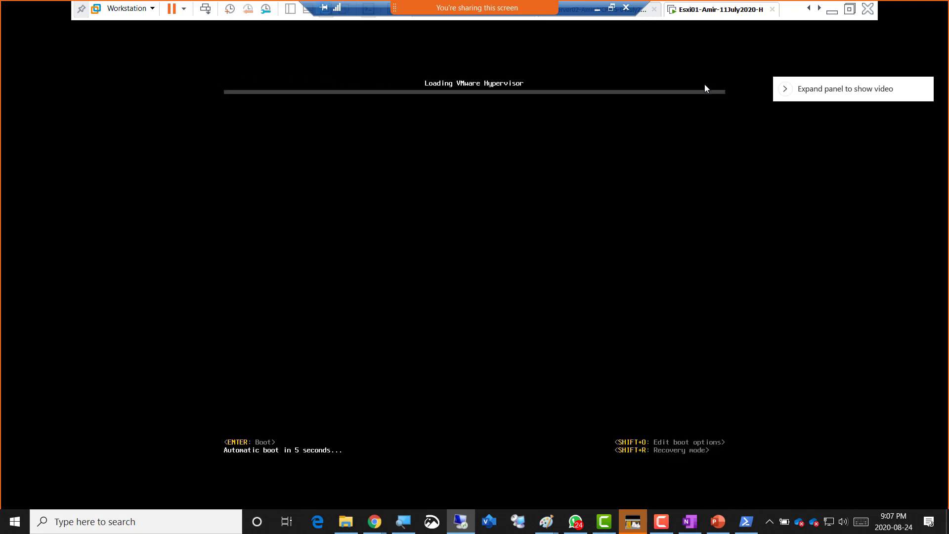
pyautogui.click(807, 10)
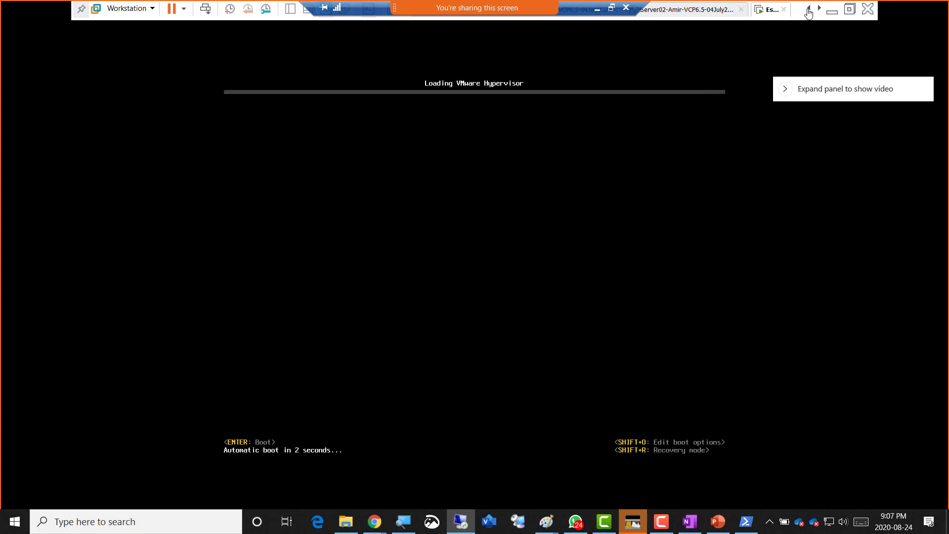
pyautogui.click(692, 10)
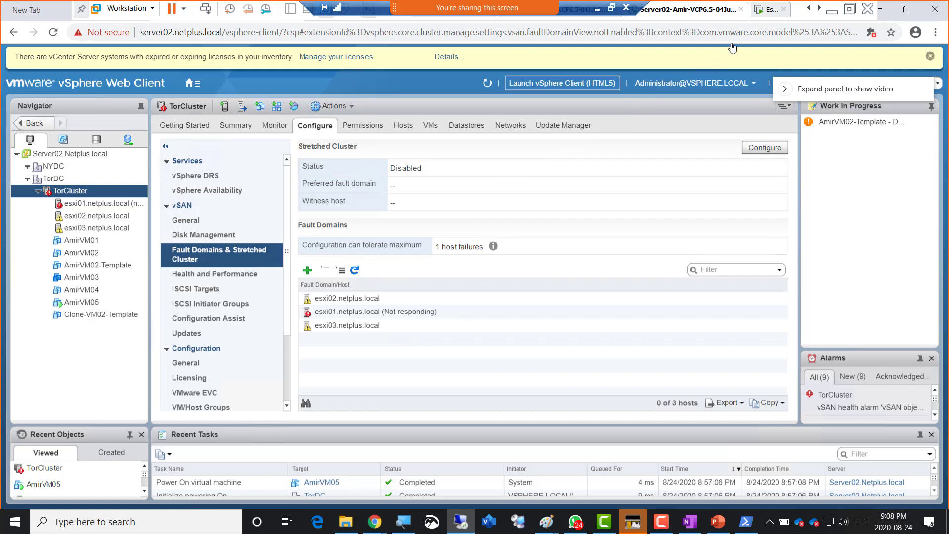
# - Watch the Esxi01 console boot ESXi 6.5.0 with vSAN initialized and address 192.168.200.3
pyautogui.click(769, 10)
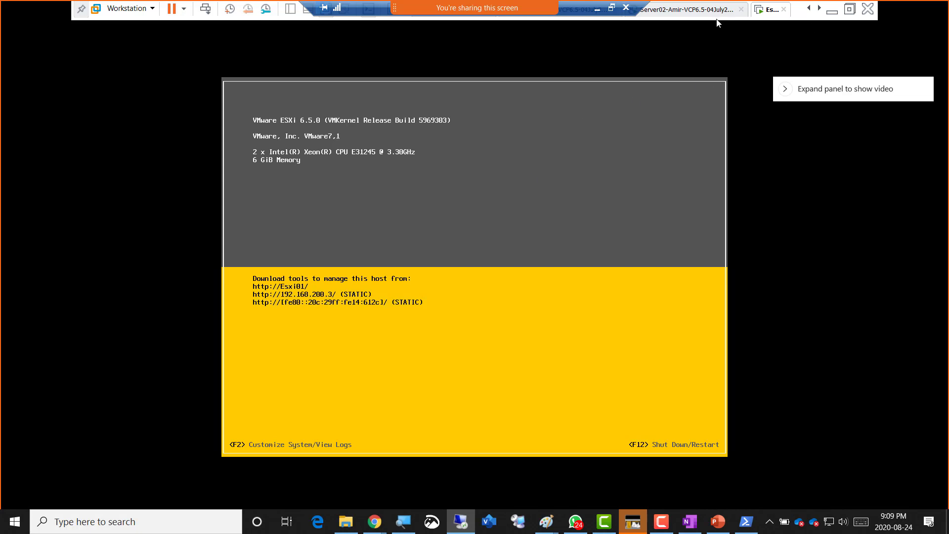
# - Return to the Web Client's Fault Domains page, where esxi01 is still Not responding
pyautogui.click(676, 14)
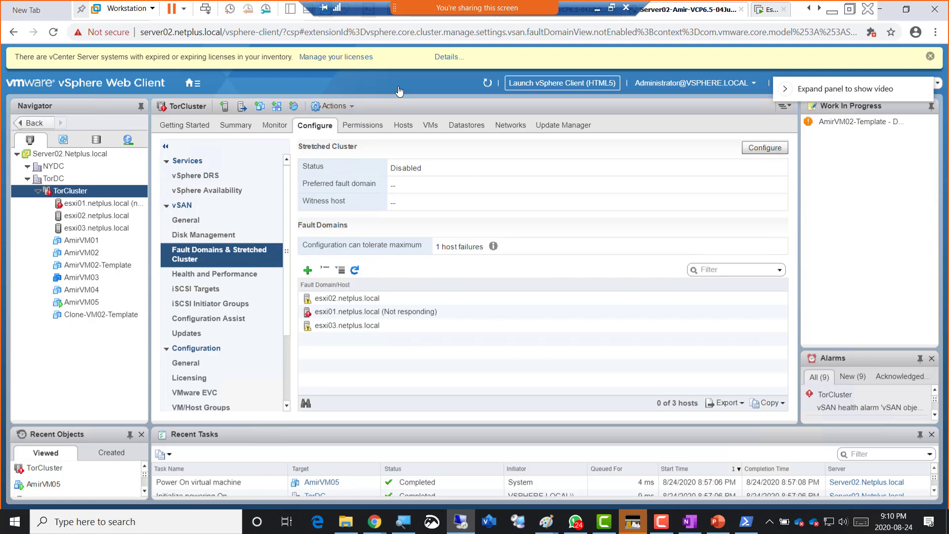
# - Reload to see esxi01 back in TorCluster's fault domains with alarms down to 6, then reach the ESXi host tab
pyautogui.click(54, 35)
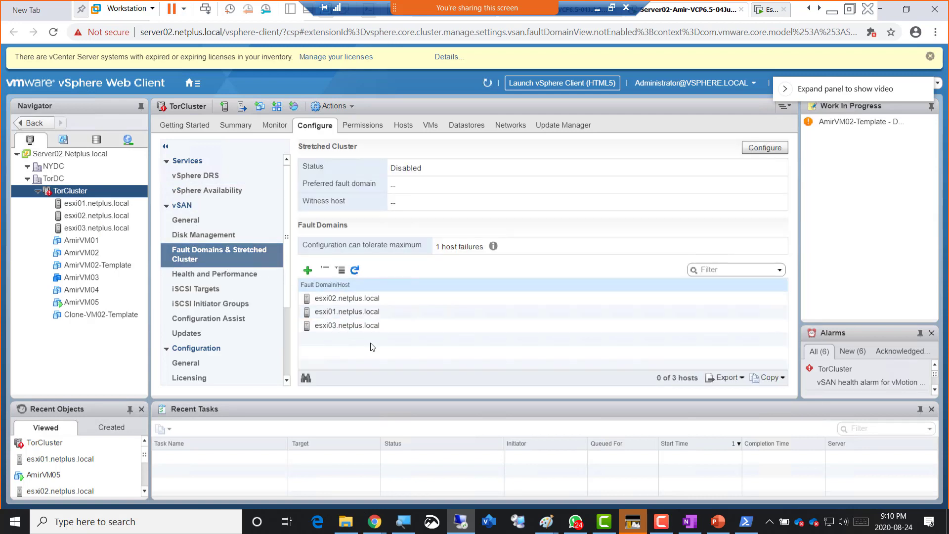
pyautogui.click(349, 315)
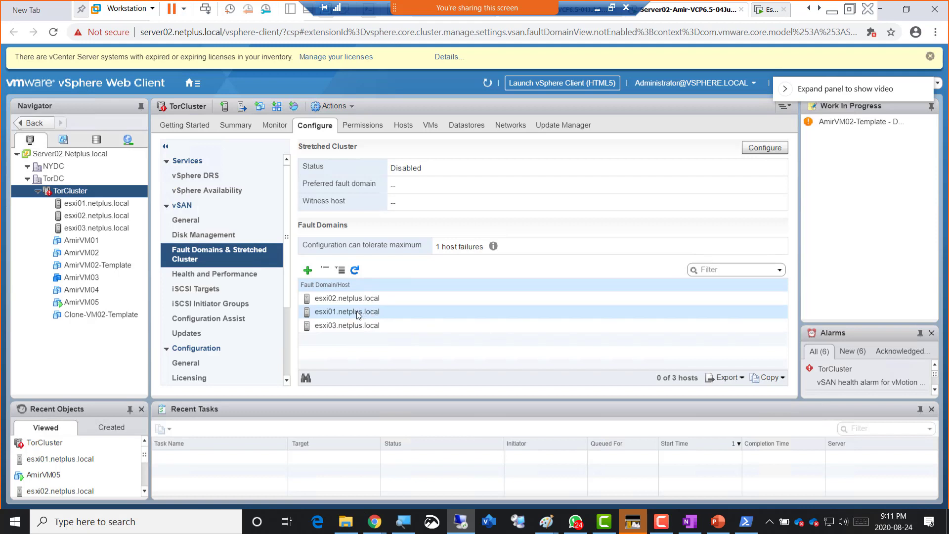
pyautogui.click(818, 9)
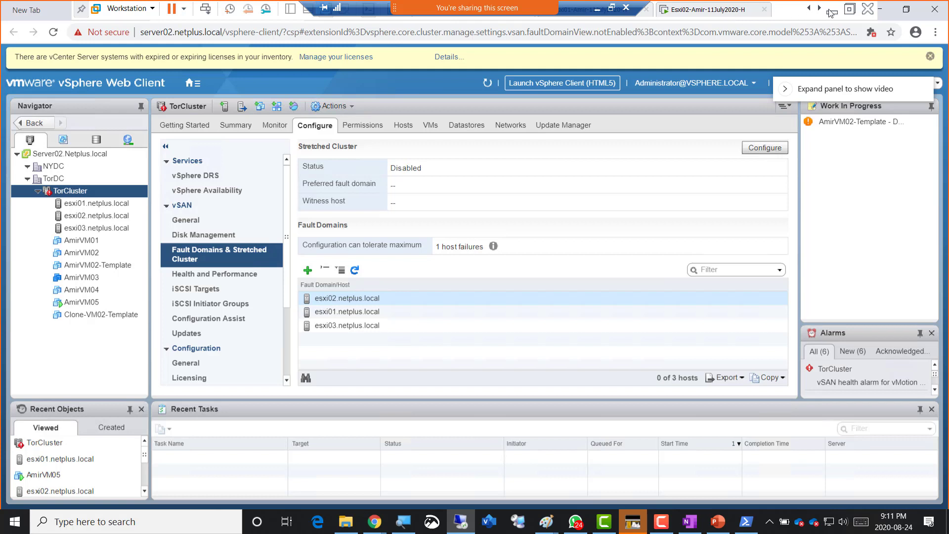
pyautogui.click(818, 9)
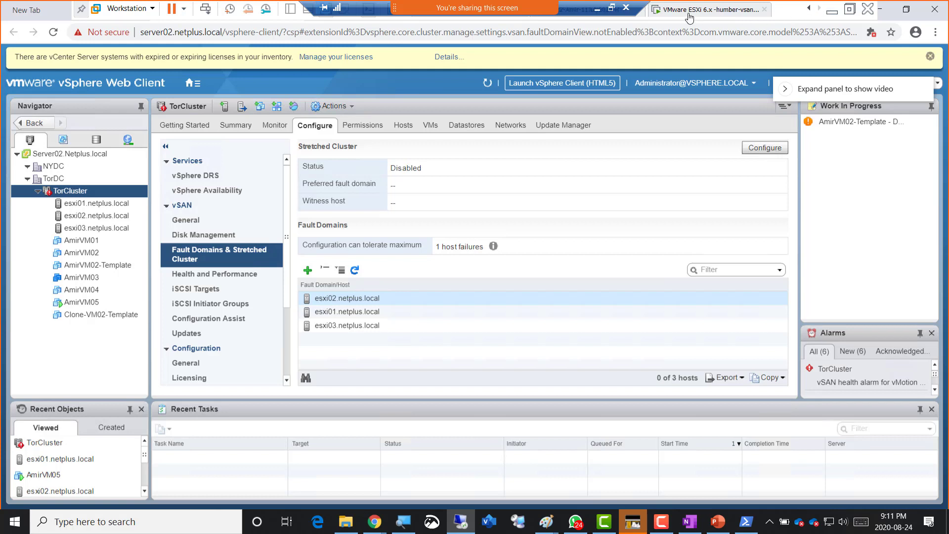
# - Power off the VMware ESXi 6.x -humber-vsan-24Aug2020 virtual machine in Workstation
pyautogui.click(711, 11)
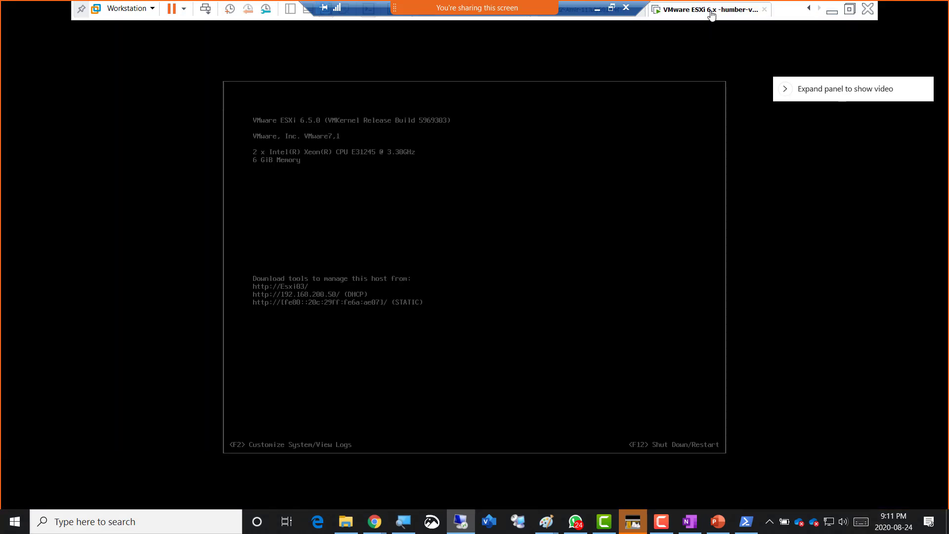
pyautogui.rightClick(711, 15)
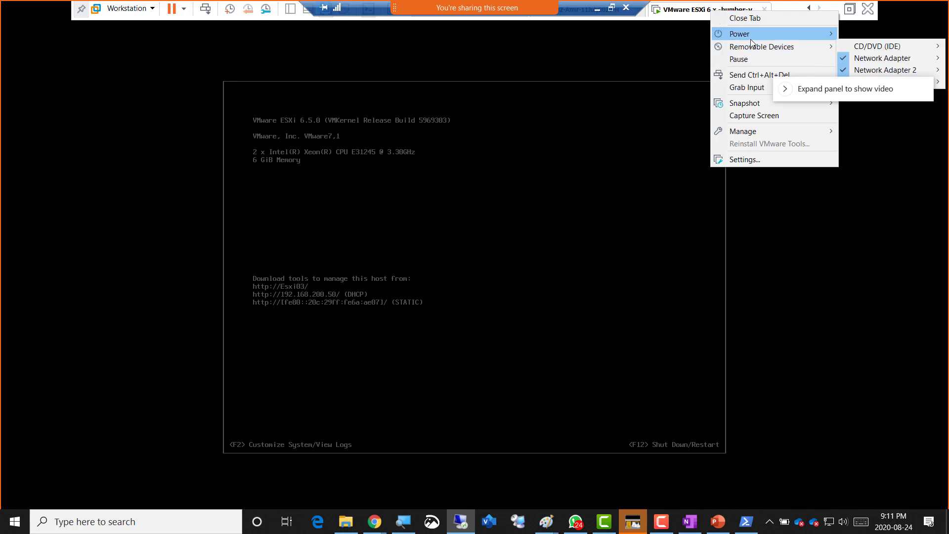
pyautogui.moveTo(750, 40)
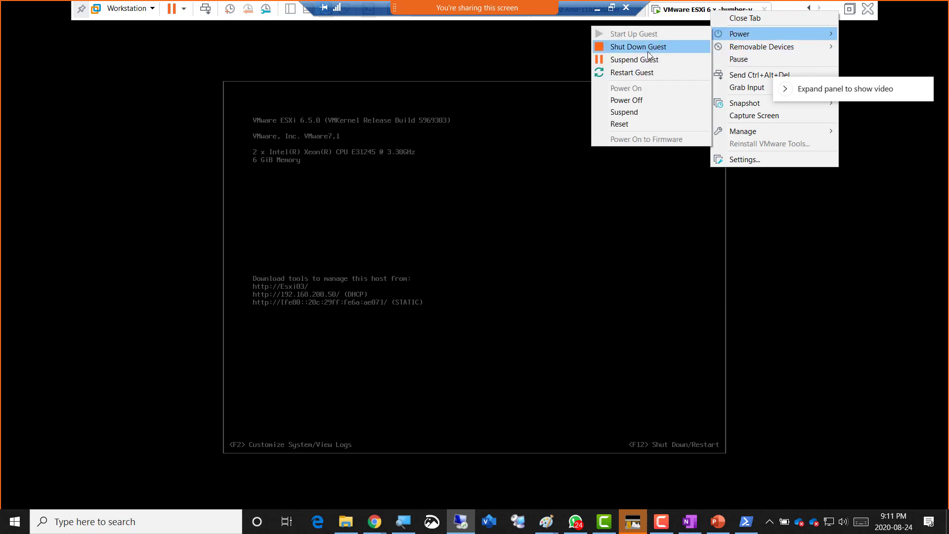
pyautogui.click(635, 100)
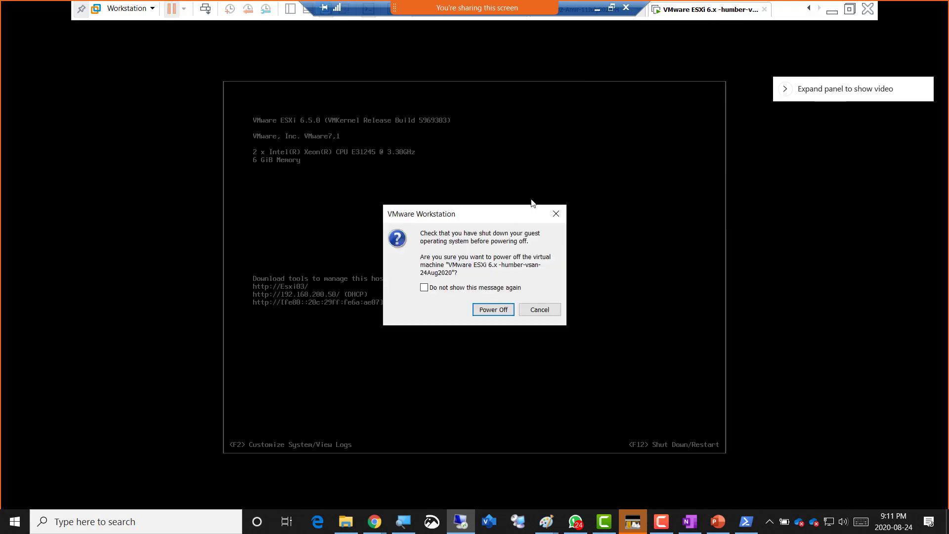
pyautogui.click(481, 311)
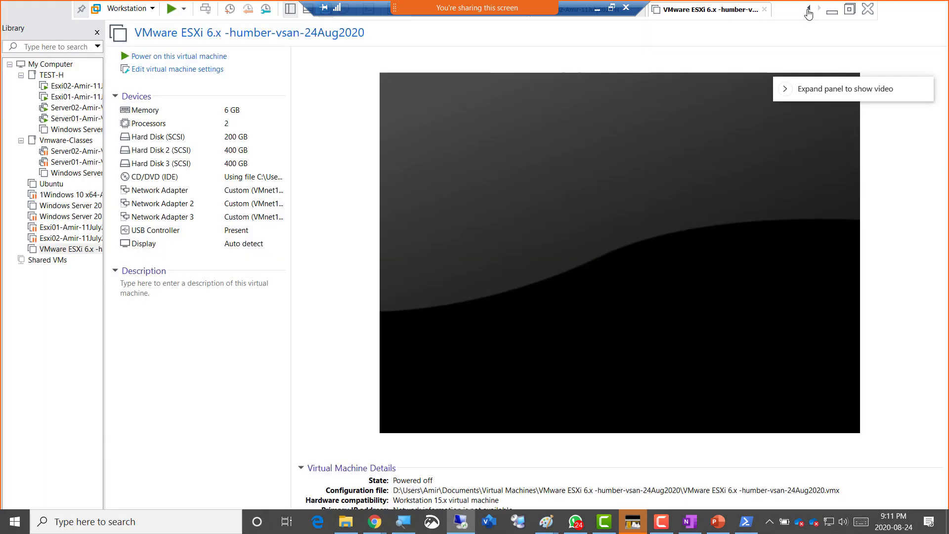
# - Scroll the Workstation tabs back to the vCenter server's console
pyautogui.click(809, 8)
pyautogui.click(808, 9)
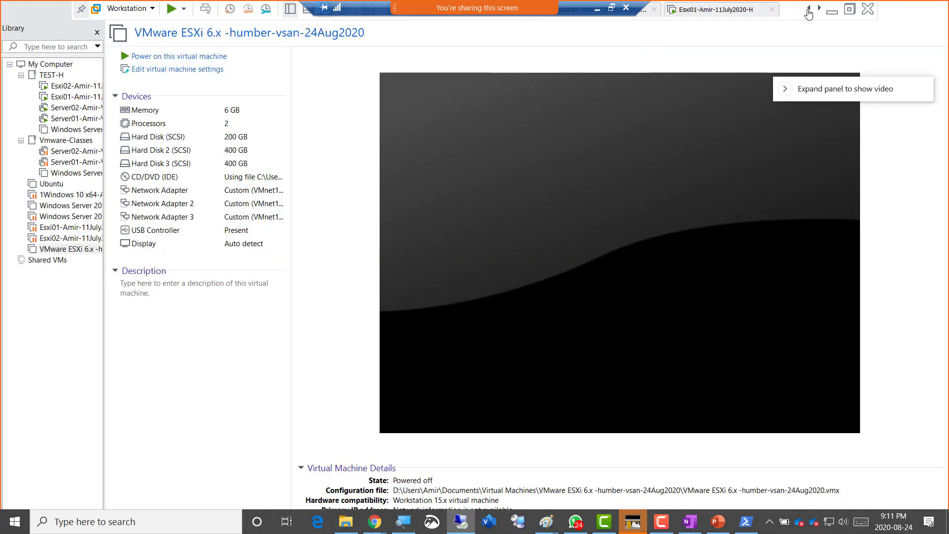
pyautogui.click(809, 9)
# - On the Server02 console, show AmirVM05's Summary: powered on and hosted on esxi03.netplus.local
pyautogui.click(689, 10)
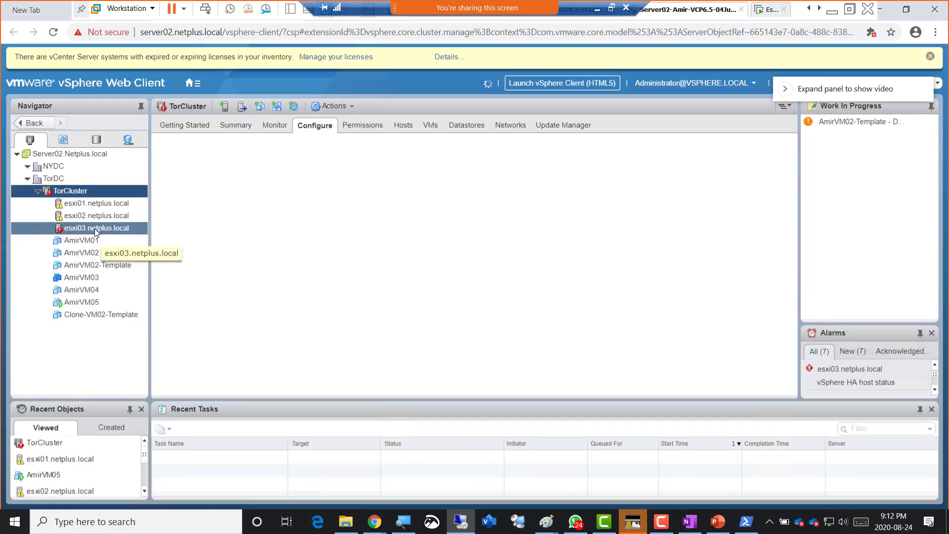
pyautogui.click(86, 303)
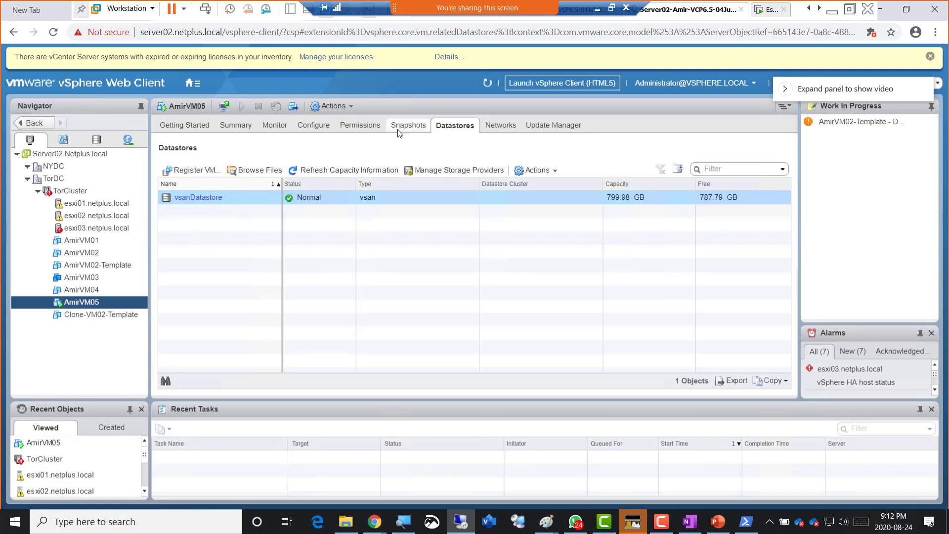
pyautogui.click(236, 130)
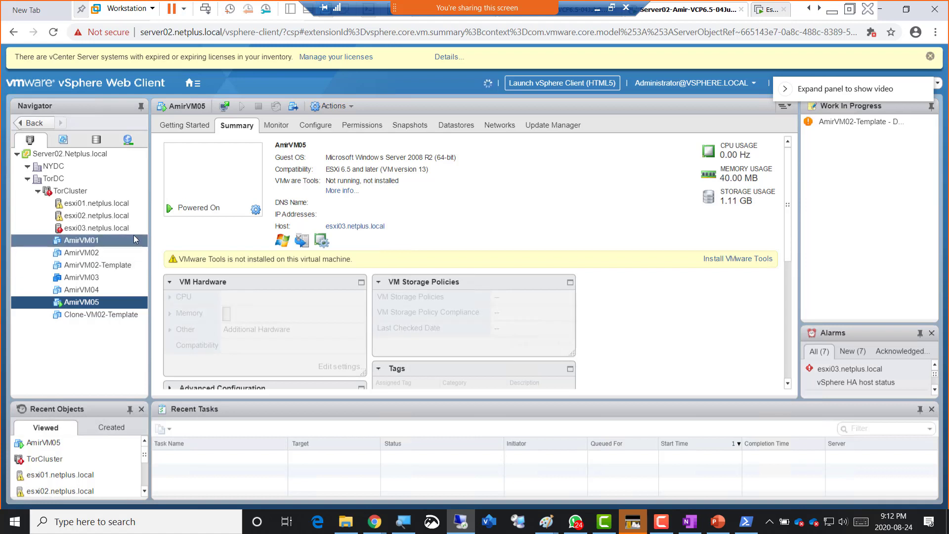
# - Reload the page so AmirVM05's Summary shows it running on esxi01.netplus.local
pyautogui.click(54, 34)
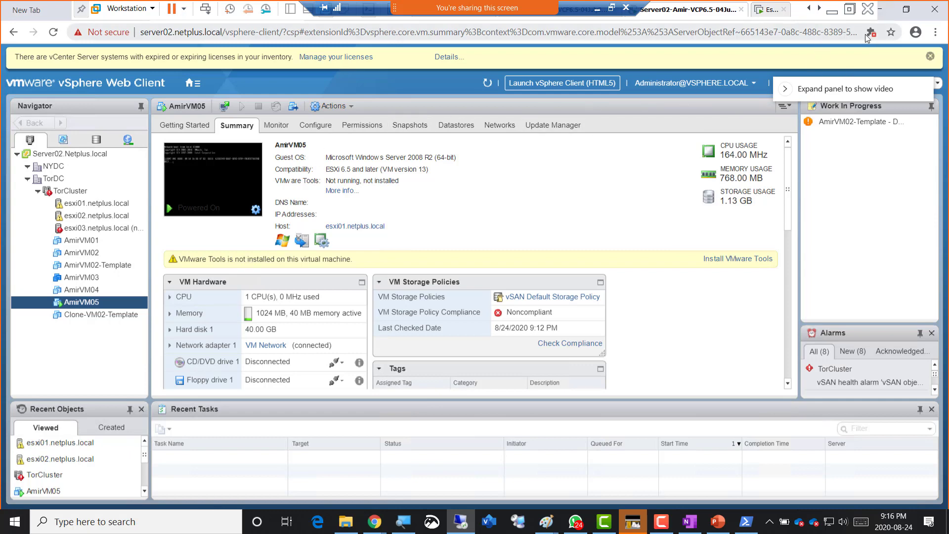
# - Minimize the browser and exit the full-screen console to bring Paint's vSAN diagram forward
pyautogui.click(905, 9)
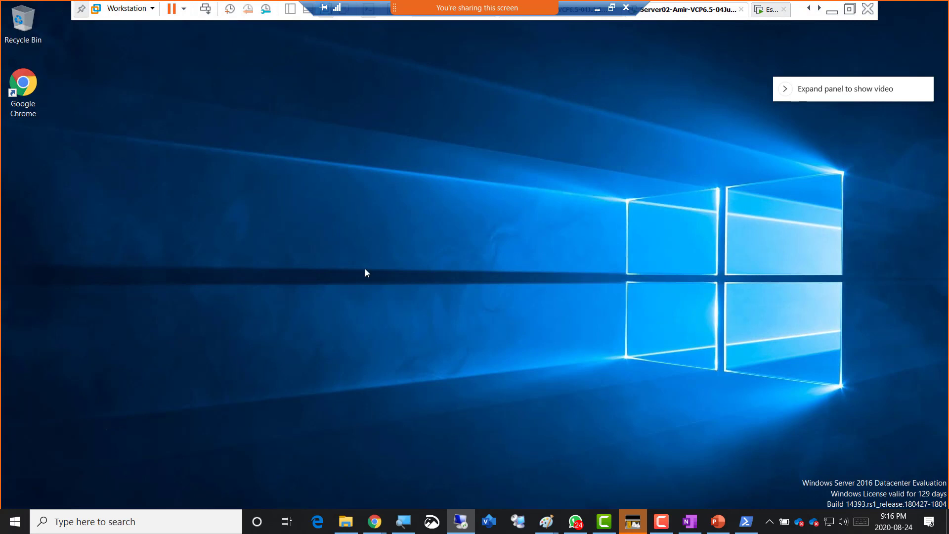
pyautogui.click(159, 522)
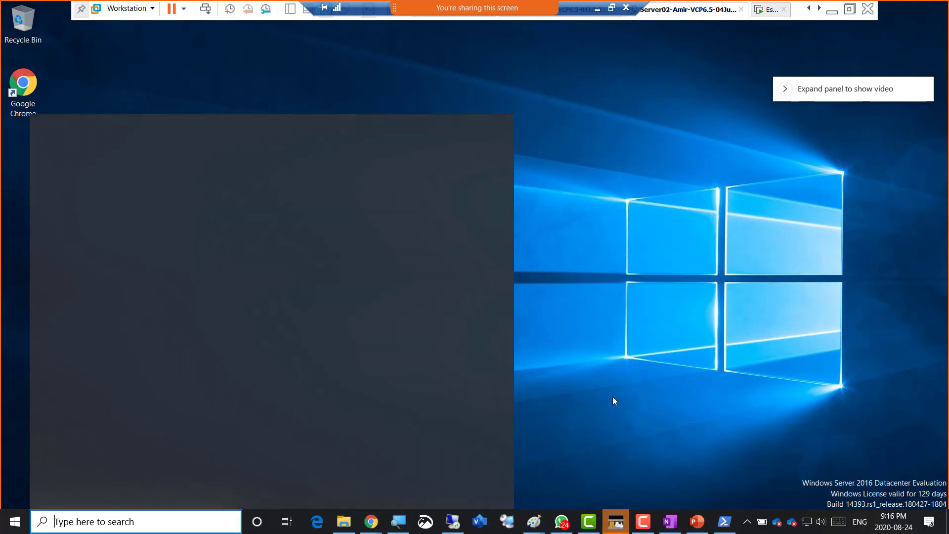
pyautogui.click(534, 382)
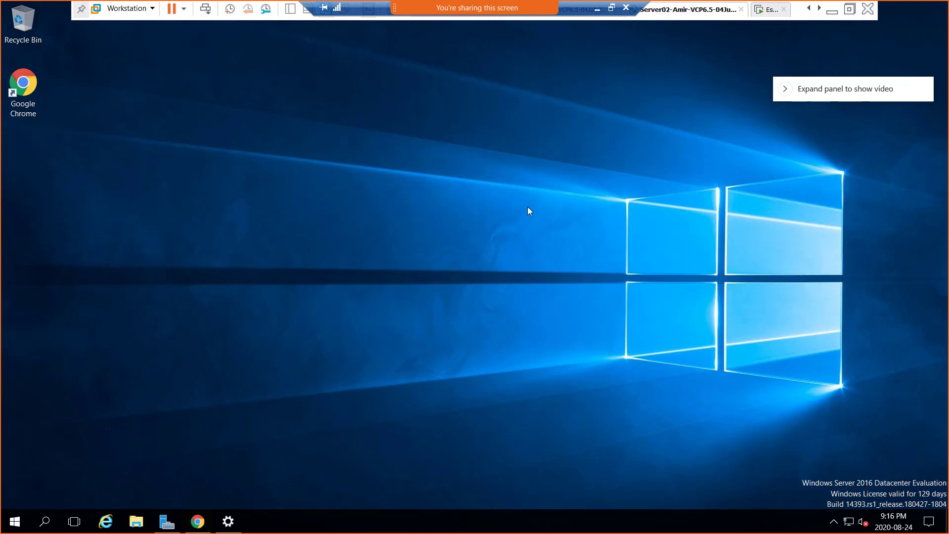
pyautogui.click(597, 9)
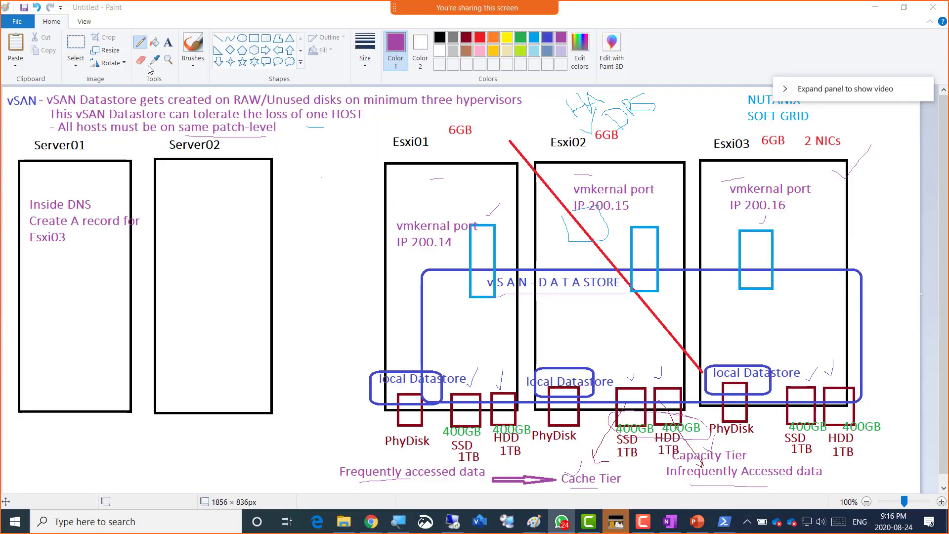
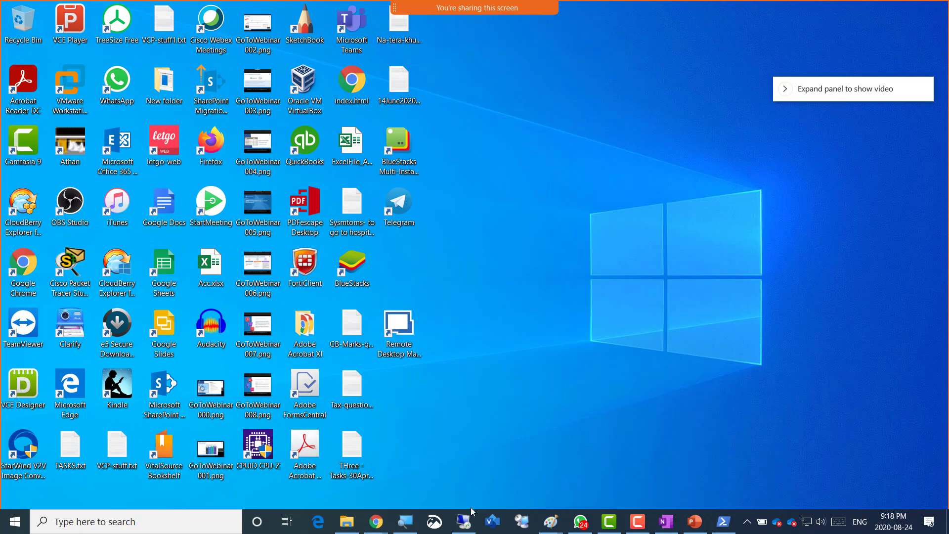
# - Leave the virtual machine console and open a new blank Paint window, maximized
pyautogui.click(465, 520)
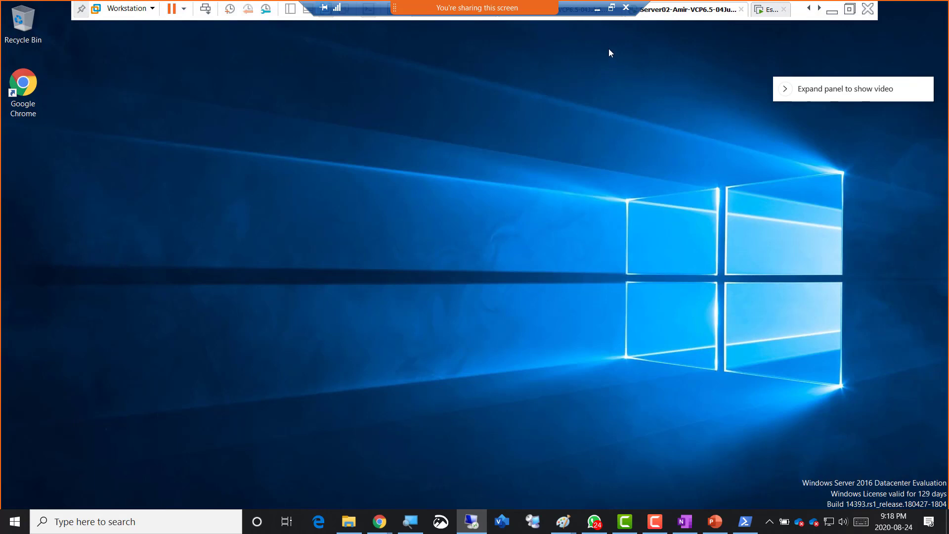
pyautogui.click(597, 9)
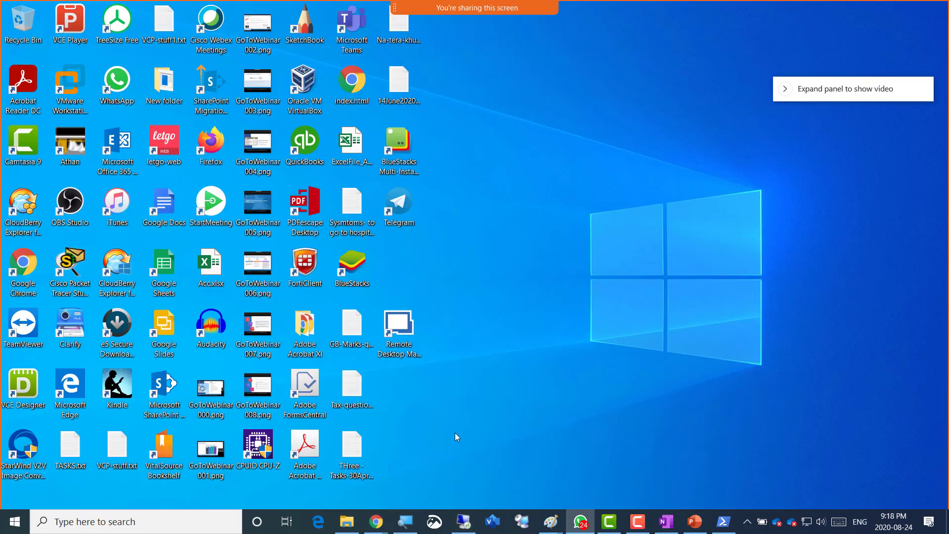
pyautogui.moveTo(555, 525)
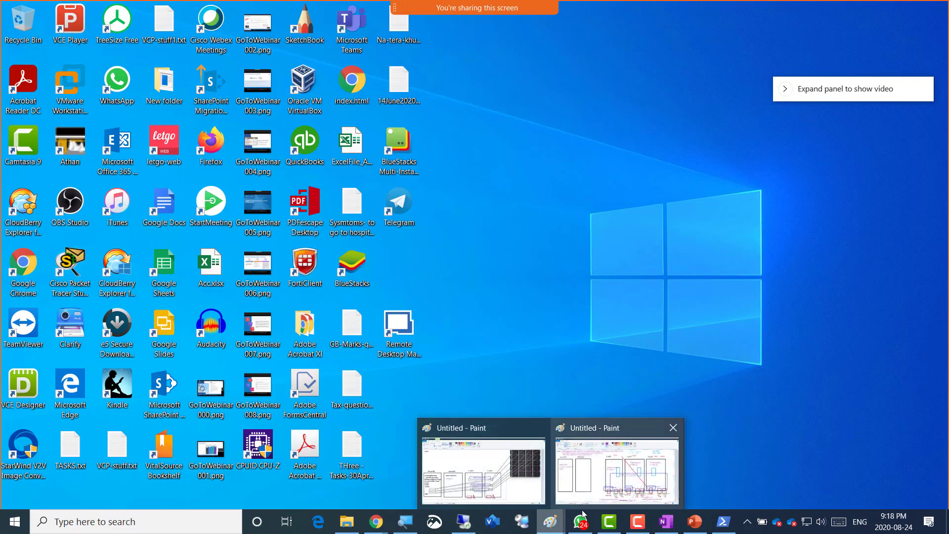
pyautogui.moveTo(556, 522); pyautogui.dragTo(551, 472)
pyautogui.click(522, 458)
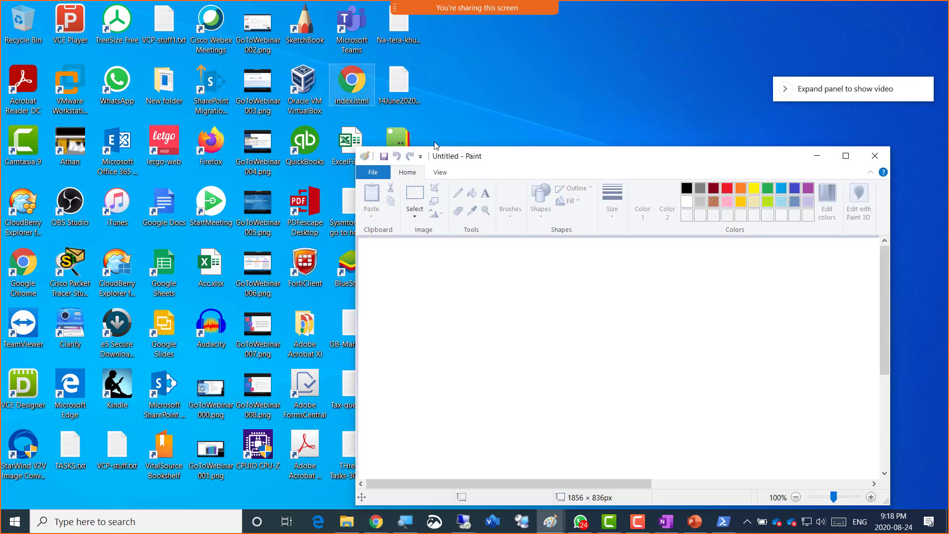
pyautogui.doubleClick(615, 162)
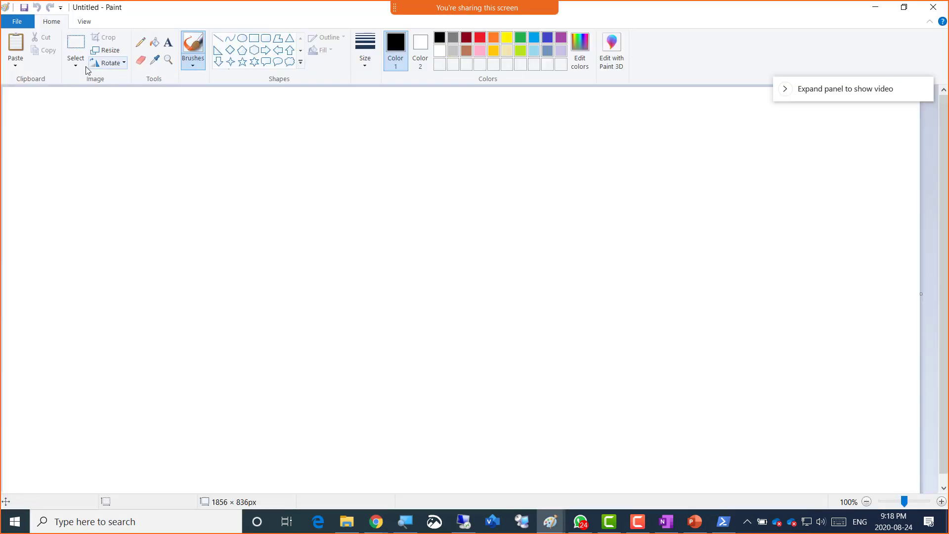
# - Add a text box reading 'P2V - Physical to Virtual' and 'V2V - Virtual to Virtual'
pyautogui.click(168, 43)
pyautogui.click(33, 107)
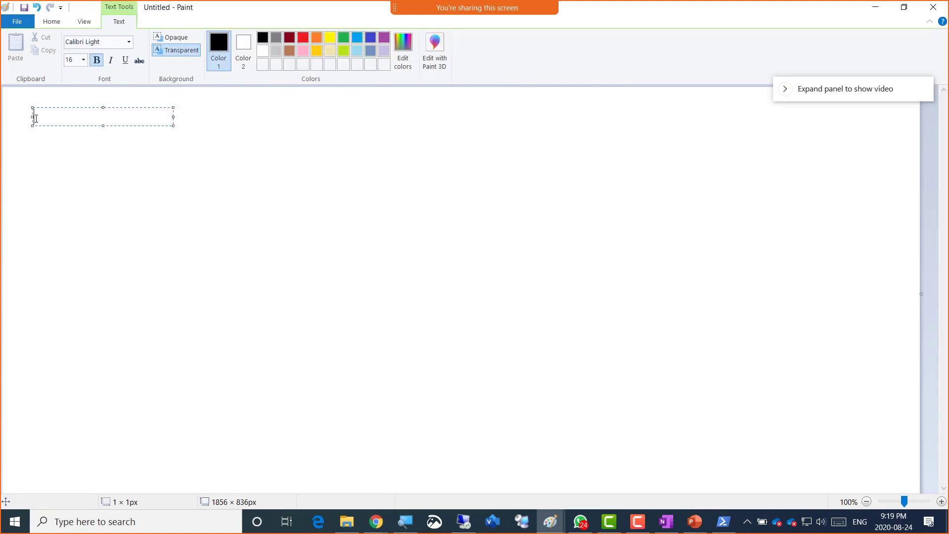
pyautogui.write('P2V - Physical to Virtual')
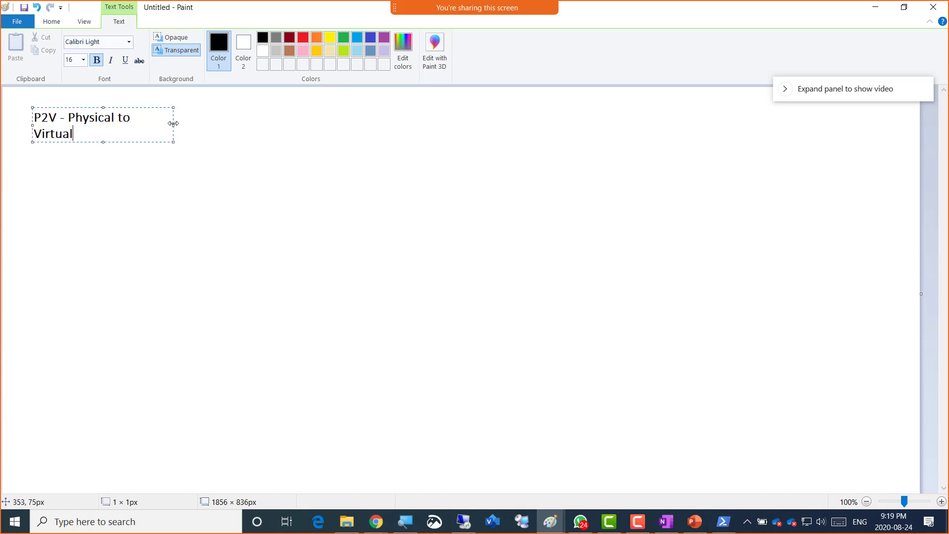
pyautogui.moveTo(173, 126); pyautogui.dragTo(305, 128)
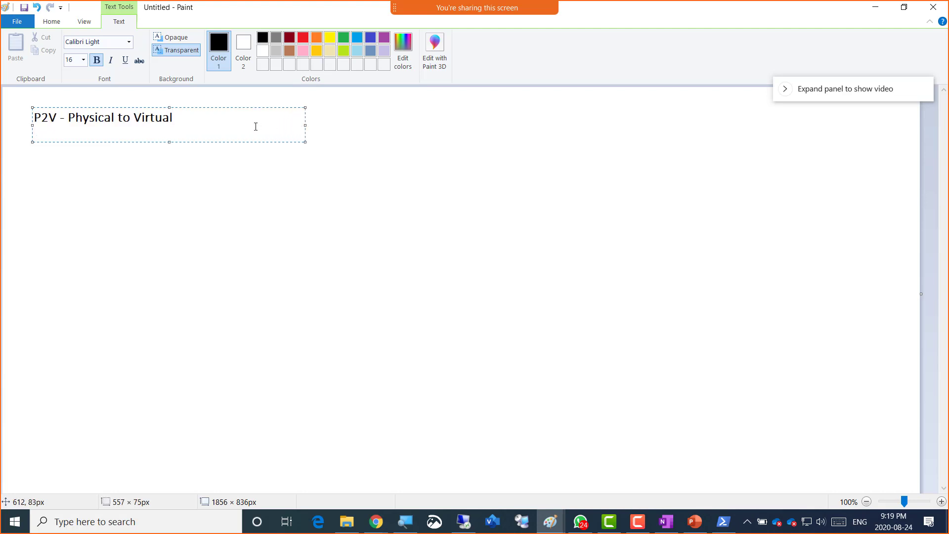
pyautogui.press('Return')
pyautogui.write('V2V - Virtual to Virtual')
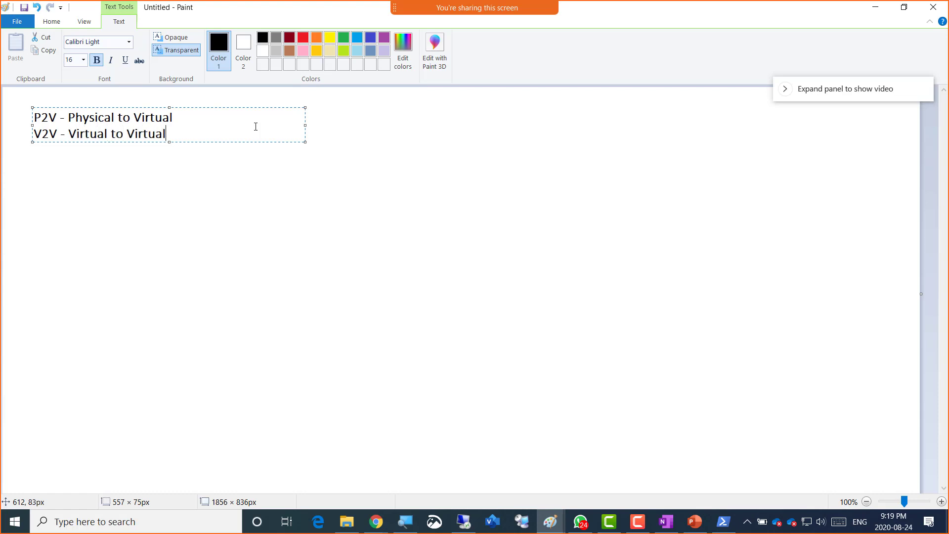
# - Beneath the P2V line, add '- Whatever we have isntalled inside a physical server (OS and Application)'
pyautogui.press('Up')
pyautogui.press('Right')
pyautogui.press('Right')
pyautogui.press('Return')
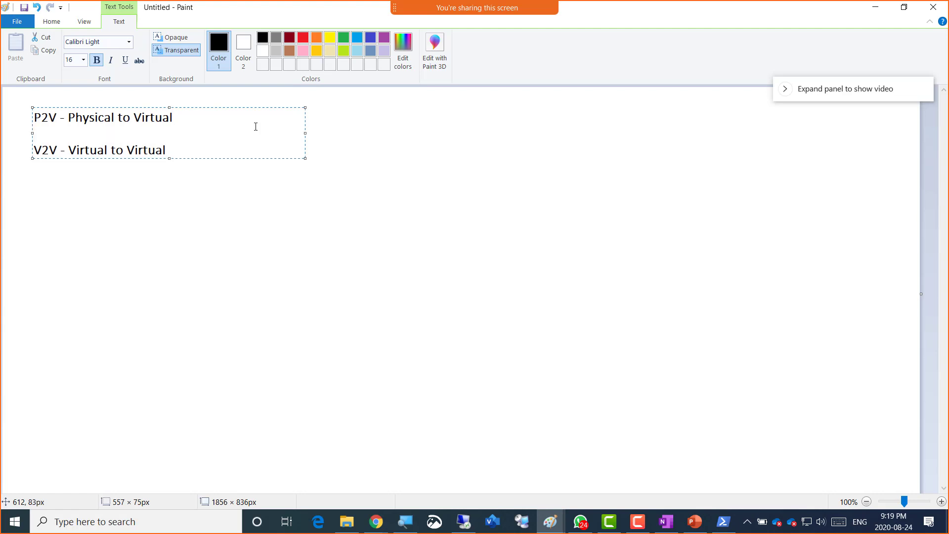
pyautogui.write('- Whatever we have isntall')
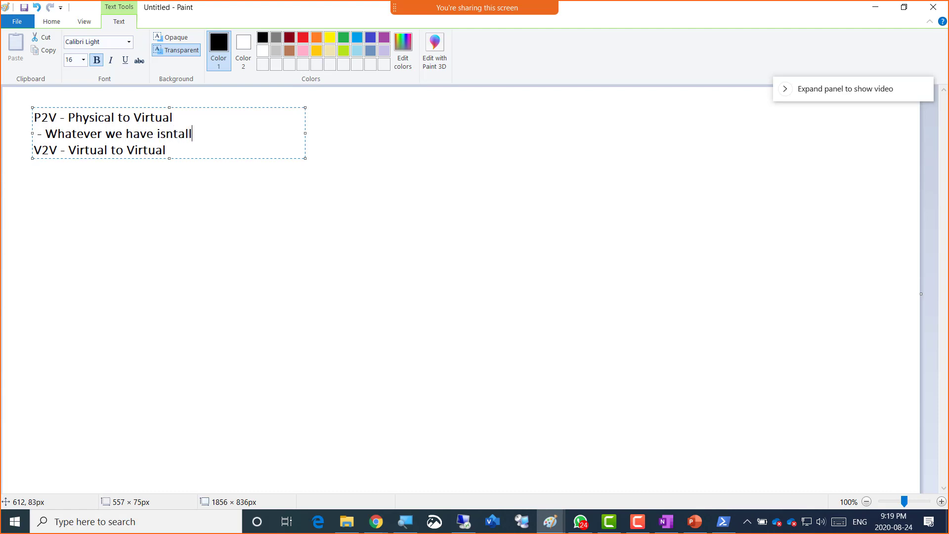
pyautogui.write('ed inside a physical serve')
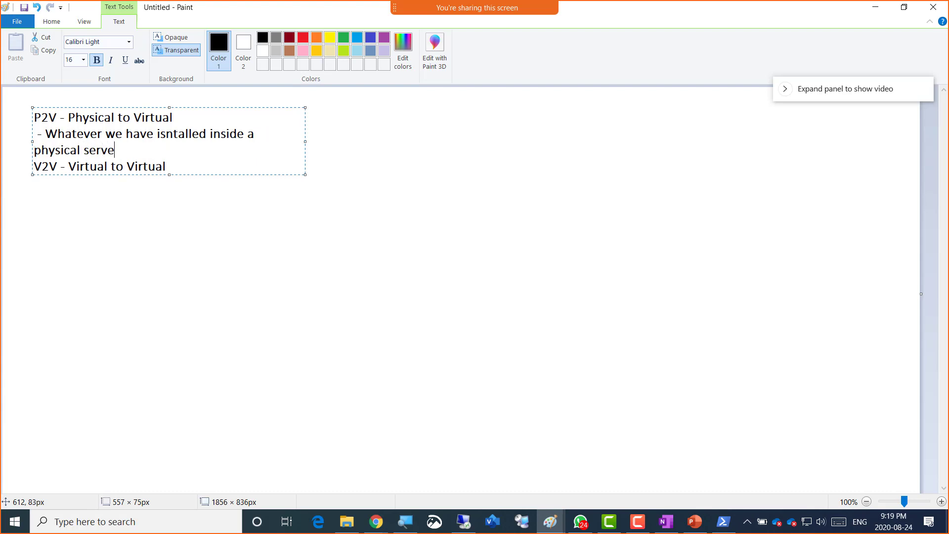
pyautogui.write('r (OS and Applica')
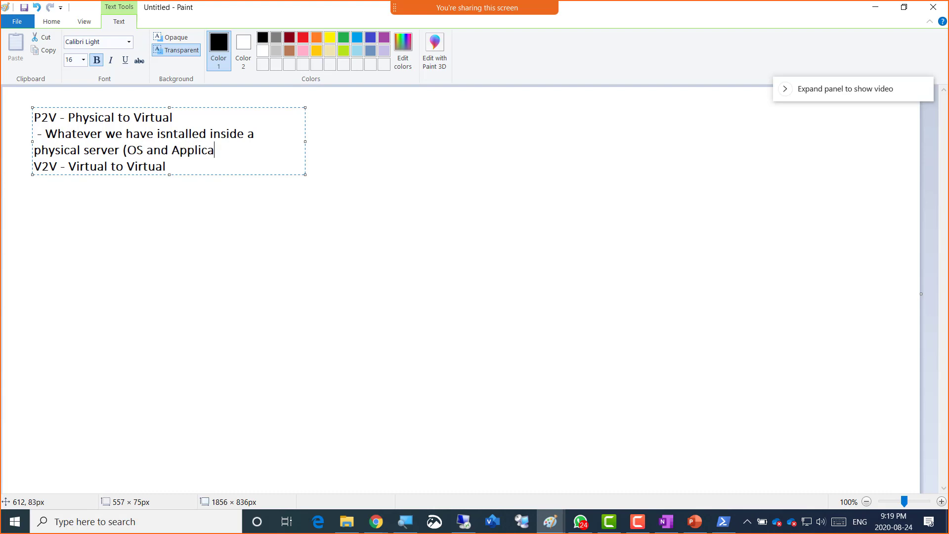
pyautogui.write('tion)')
pyautogui.moveTo(304, 141); pyautogui.dragTo(803, 171)
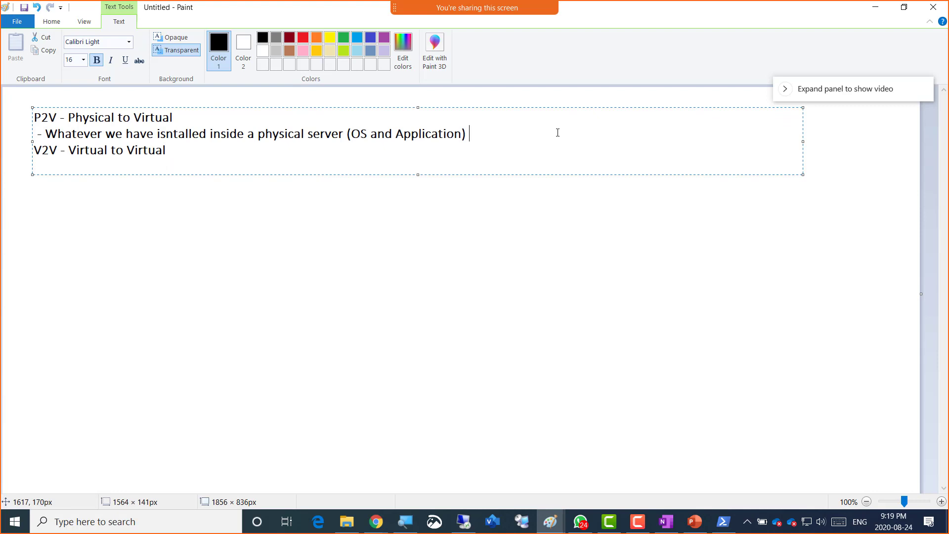
# - Correct 'isntalled' to 'installed' in the P2V explanation
pyautogui.press('Left')
pyautogui.press('Left')
pyautogui.press('Left')
pyautogui.press('Left')
pyautogui.press('Left')
pyautogui.press('Left')
pyautogui.press('Left')
pyautogui.press('Left')
pyautogui.press('Left')
pyautogui.press('Left')
pyautogui.press('Left')
pyautogui.press('Left')
pyautogui.press('Left')
pyautogui.press('Left')
pyautogui.press('Left')
pyautogui.press('Left')
pyautogui.press('Left')
pyautogui.press('Left')
pyautogui.press('Left')
pyautogui.press('Left')
pyautogui.press('Left')
pyautogui.press('Left')
pyautogui.press('Left')
pyautogui.press('Left')
pyautogui.press('Right')
pyautogui.press('BackSpace')
pyautogui.press('BackSpace')
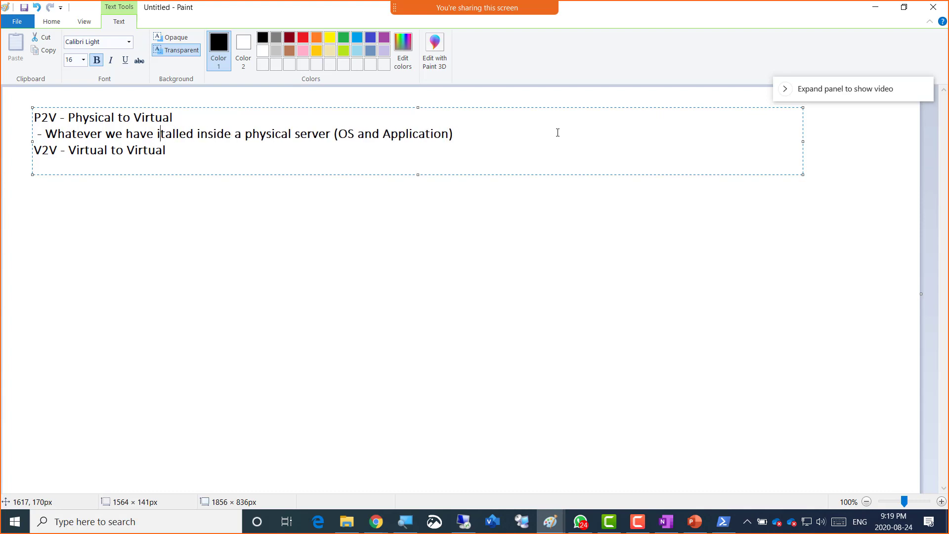
pyautogui.write('ns')
# - Extend the explanation with 'can be copied over the network to a newly created VM'
pyautogui.press('Right')
pyautogui.press('Right')
pyautogui.press('Right')
pyautogui.press('Right')
pyautogui.press('Right')
pyautogui.press('Right')
pyautogui.press('Right')
pyautogui.press('Right')
pyautogui.press('Right')
pyautogui.press('Right')
pyautogui.press('Right')
pyautogui.press('Right')
pyautogui.press('Right')
pyautogui.press('Right')
pyautogui.press('Right')
pyautogui.press('Right')
pyautogui.press('Right')
pyautogui.press('Right')
pyautogui.press('Right')
pyautogui.press('Right')
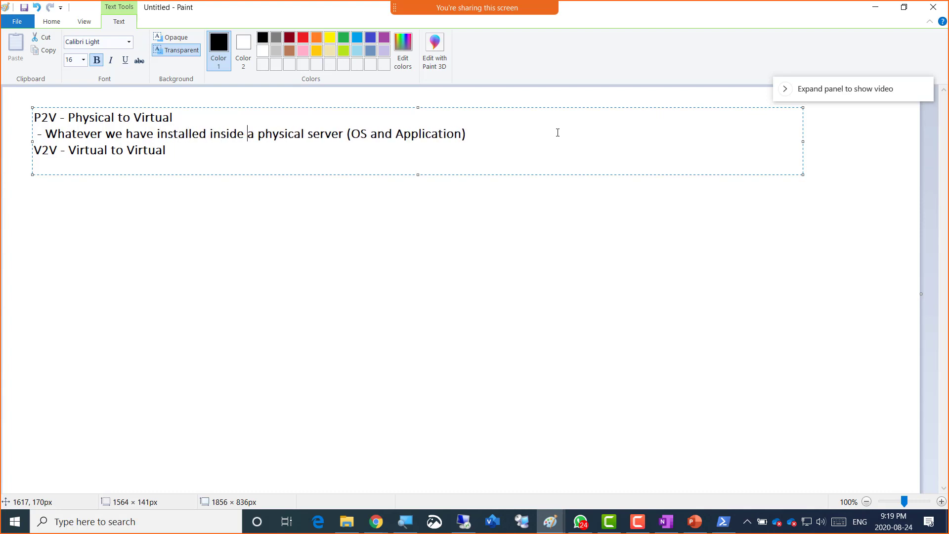
pyautogui.press('Right')
pyautogui.press('Right')
pyautogui.press('Right')
pyautogui.press('Right')
pyautogui.press('Right')
pyautogui.press('Right')
pyautogui.press('Right')
pyautogui.press('Right')
pyautogui.write('can be copied over the networ')
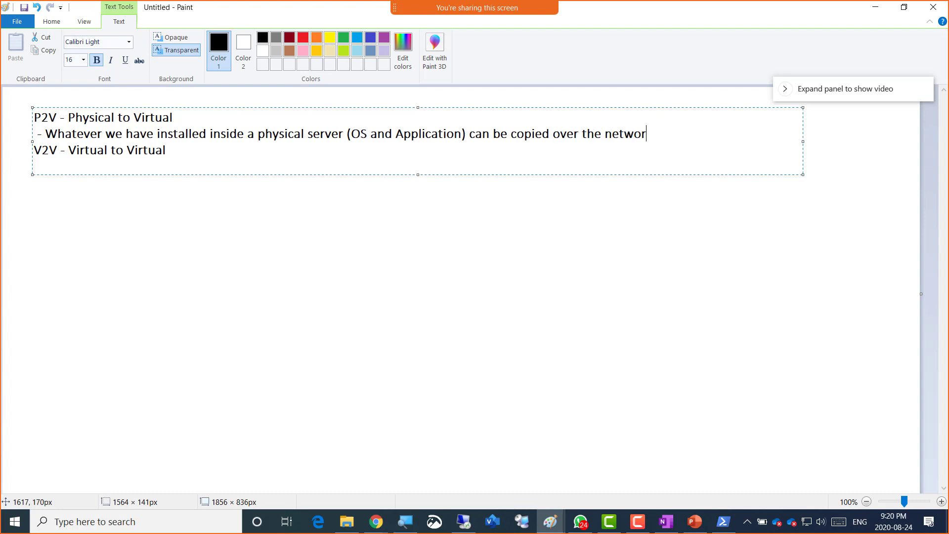
pyautogui.write('k to a')
pyautogui.press('BackSpace')
pyautogui.write('to a newly cre')
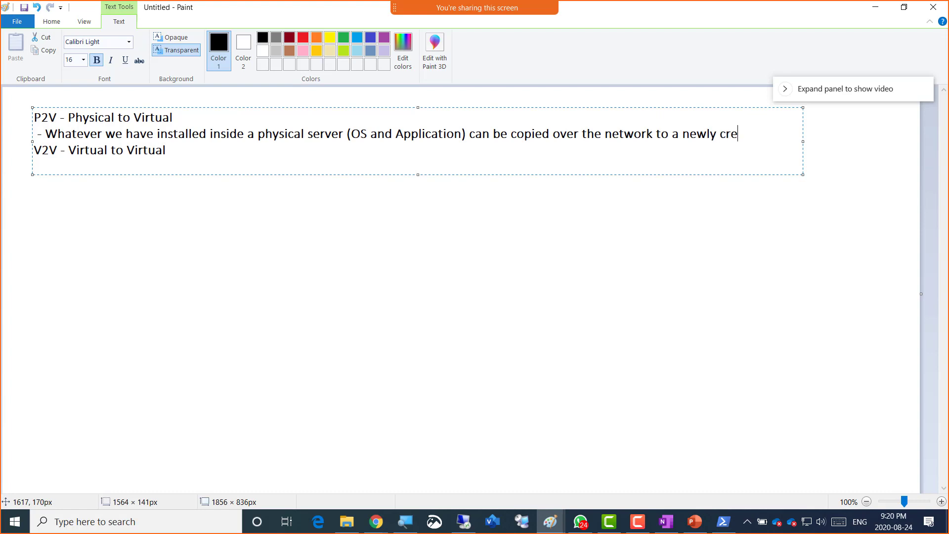
pyautogui.write('ated VM')
pyautogui.click(166, 150)
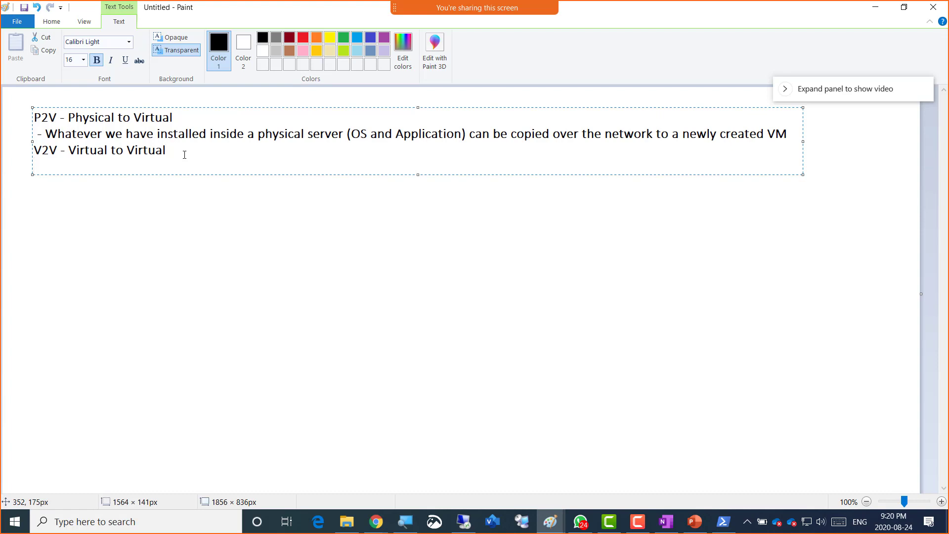
# - Add '- We can convert a VM of Hyper-V to Vmware Esxi or vice versa', then commit the text
pyautogui.write('- ')
pyautogui.write('Virtual to')
pyautogui.write(' V')
pyautogui.press('BackSpace')
pyautogui.press('BackSpace')
pyautogui.press('BackSpace')
pyautogui.press('BackSpace')
pyautogui.press('BackSpace')
pyautogui.press('BackSpace')
pyautogui.press('BackSpace')
pyautogui.press('BackSpace')
pyautogui.press('BackSpace')
pyautogui.press('BackSpace')
pyautogui.press('BackSpace')
pyautogui.press('BackSpace')
pyautogui.write('Wh')
pyautogui.press('BackSpace')
pyautogui.write('e can convert a VM of')
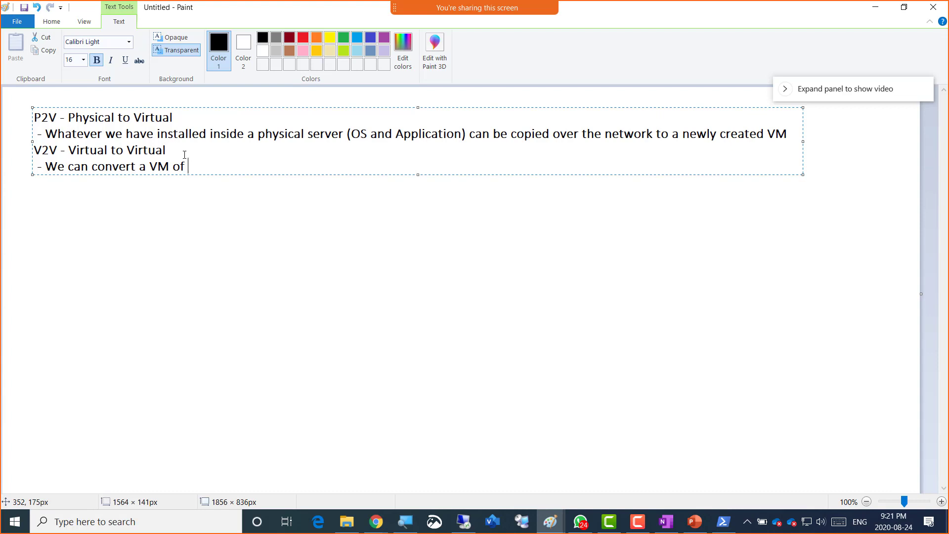
pyautogui.write('Hyper-V to Vmwa')
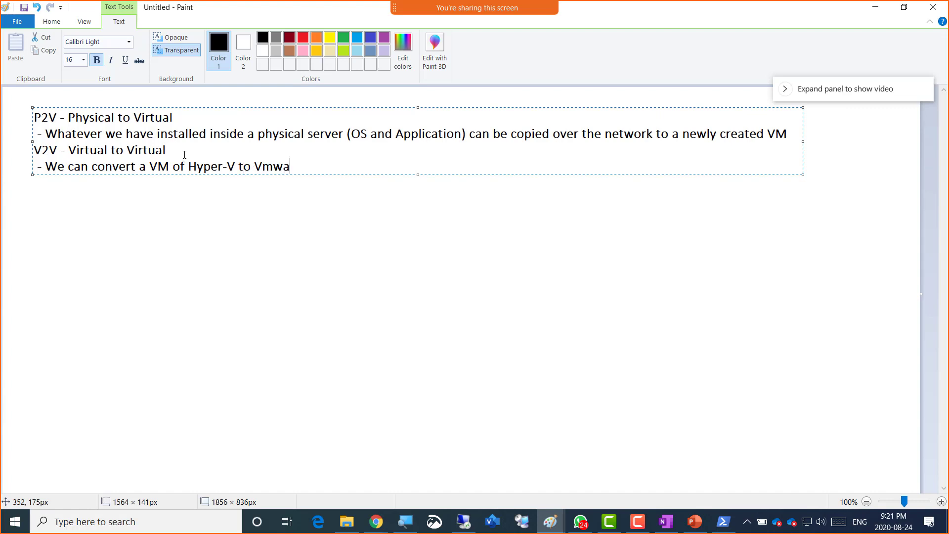
pyautogui.write('re Esxi or vice versa')
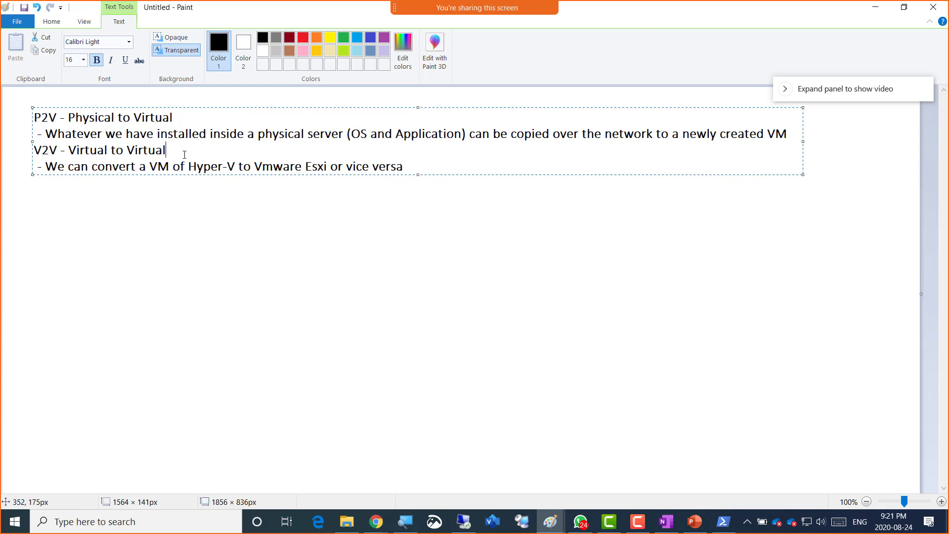
pyautogui.press('Up')
pyautogui.press('Up')
pyautogui.press('End')
pyautogui.press('Right')
pyautogui.press('Right')
pyautogui.click(331, 202)
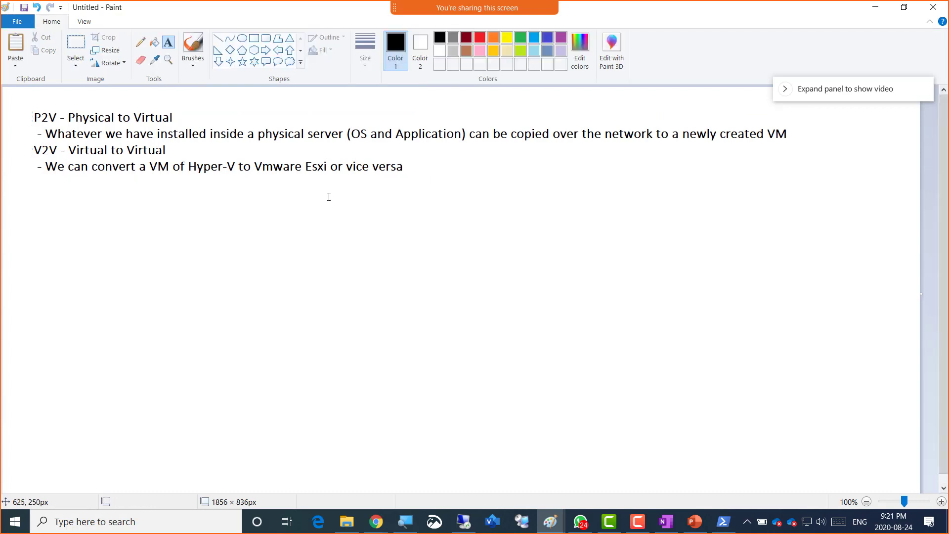
# - Draw four tall black rectangles side by side below the notes
pyautogui.click(468, 41)
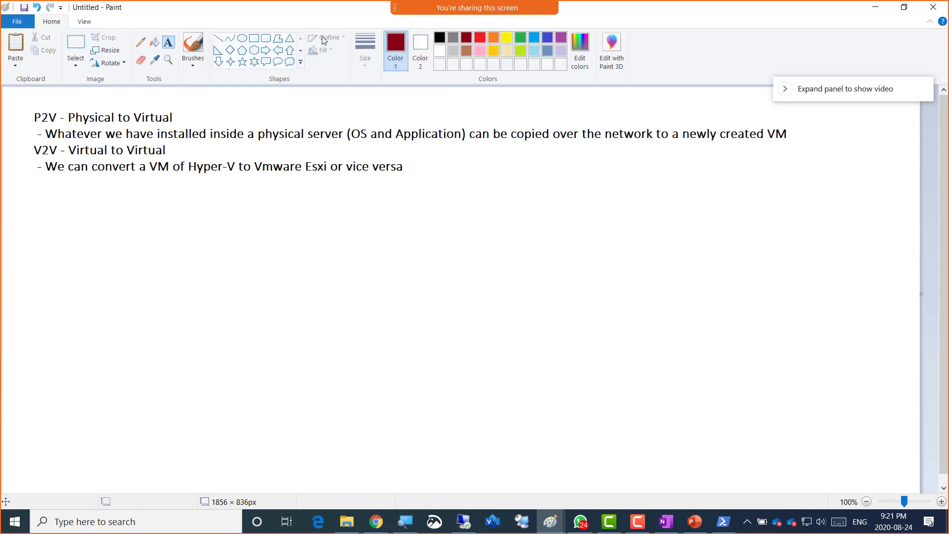
pyautogui.click(253, 38)
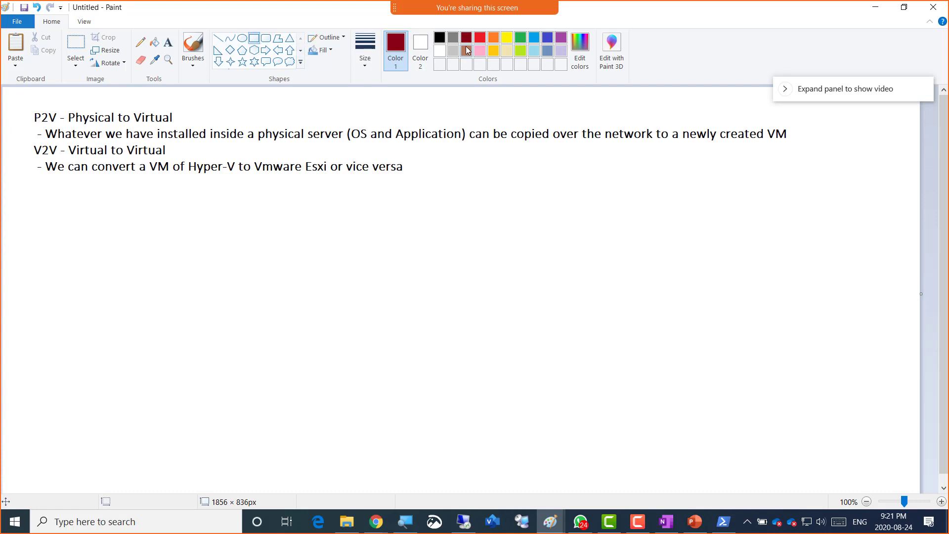
pyautogui.click(439, 38)
pyautogui.moveTo(105, 223)
pyautogui.mouseDown()
pyautogui.moveTo(218, 368)
pyautogui.moveTo(239, 435)
pyautogui.mouseUp()
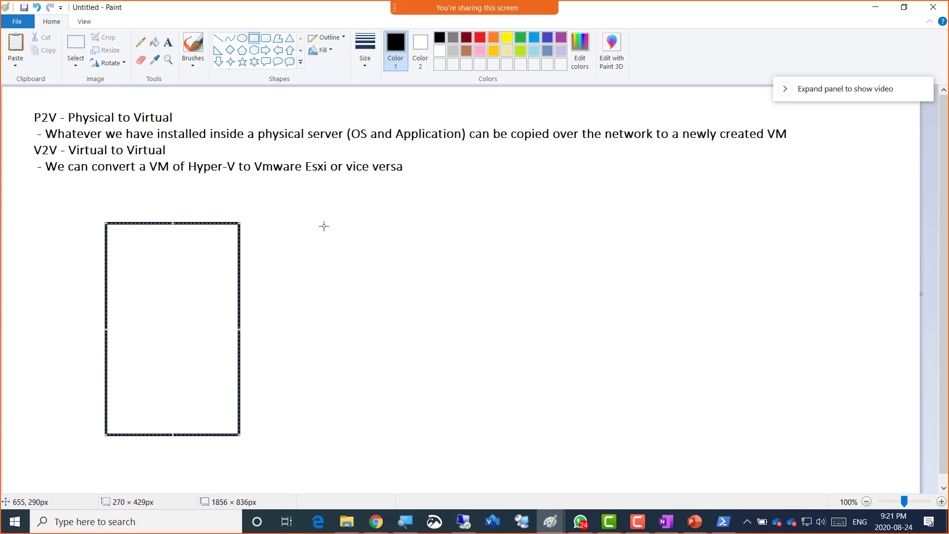
pyautogui.moveTo(289, 224); pyautogui.dragTo(411, 427)
pyautogui.moveTo(453, 224); pyautogui.dragTo(578, 423)
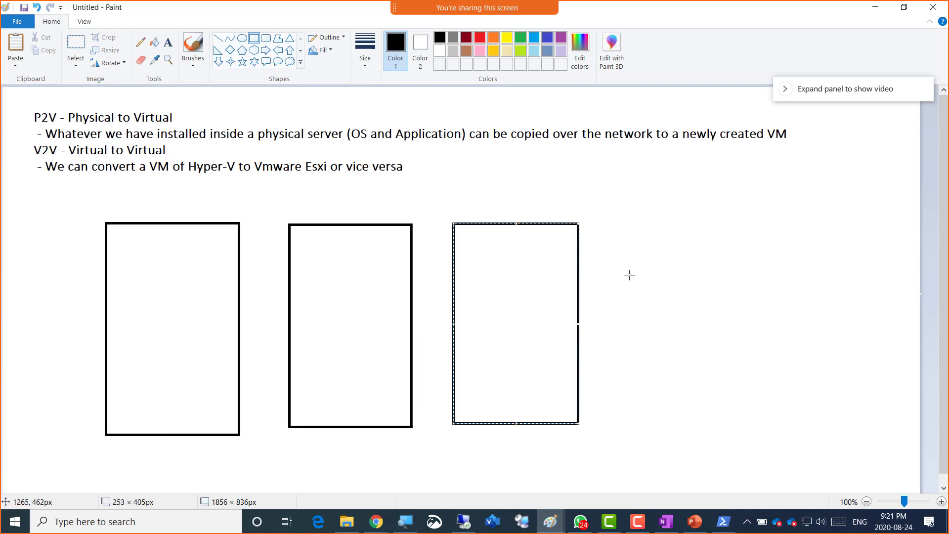
pyautogui.moveTo(614, 222)
pyautogui.mouseDown()
pyautogui.moveTo(692, 292)
pyautogui.moveTo(737, 420)
pyautogui.mouseUp()
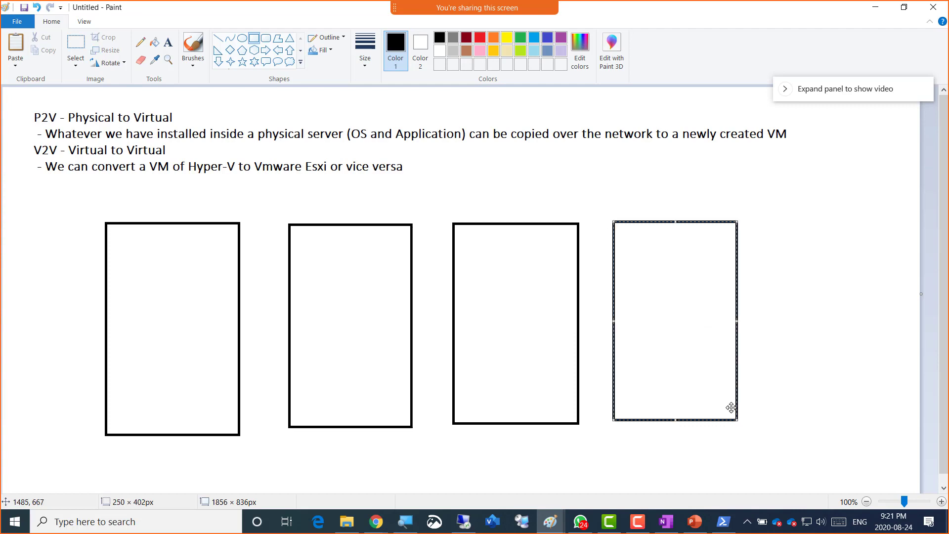
pyautogui.click(475, 181)
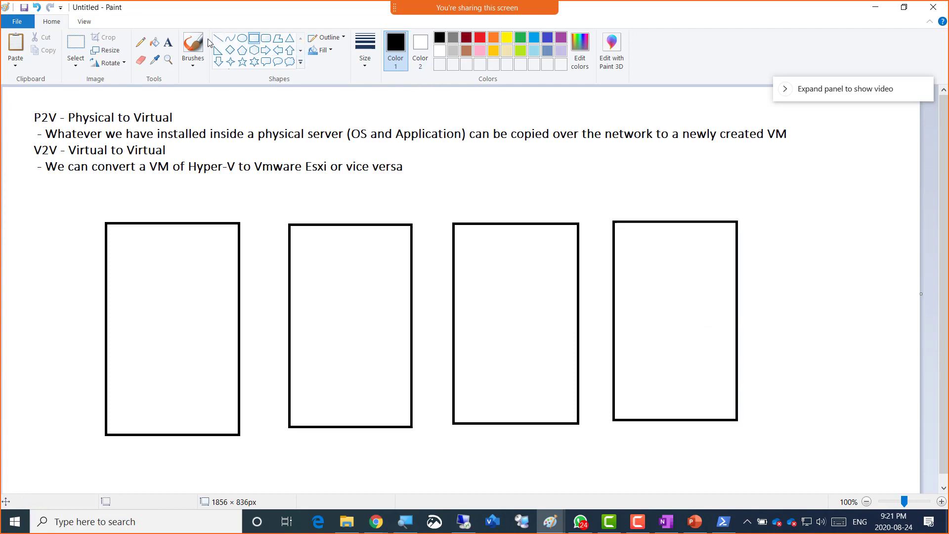
# - Type the label 'P2V' inside the second rectangle
pyautogui.click(168, 43)
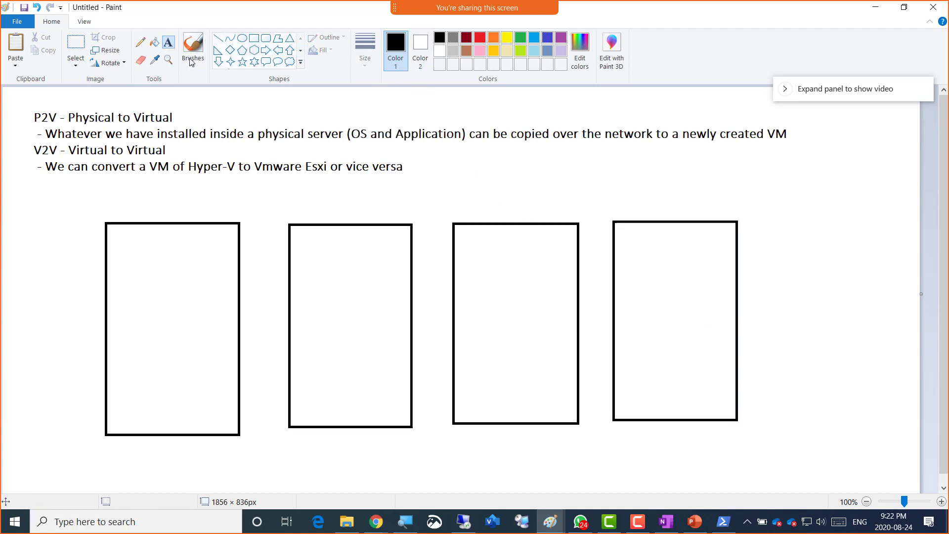
pyautogui.click(311, 244)
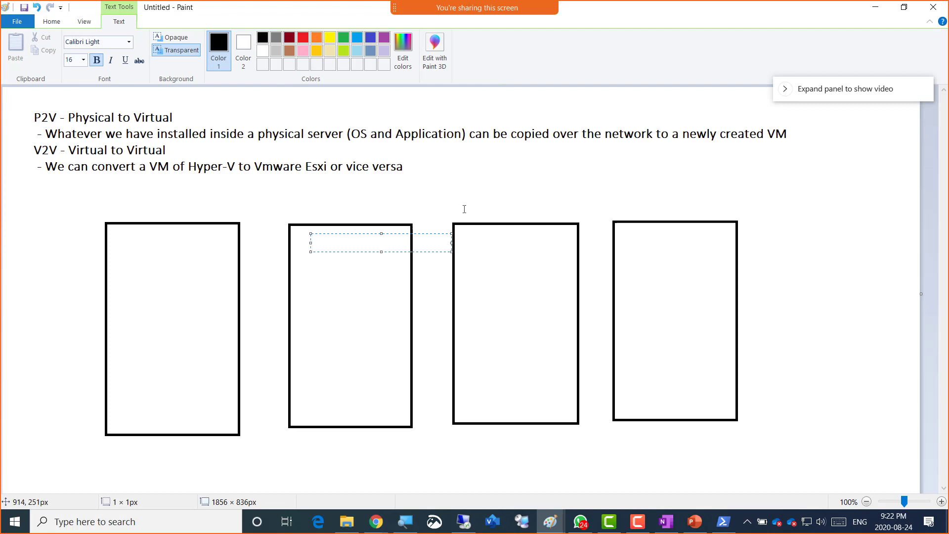
pyautogui.click(325, 273)
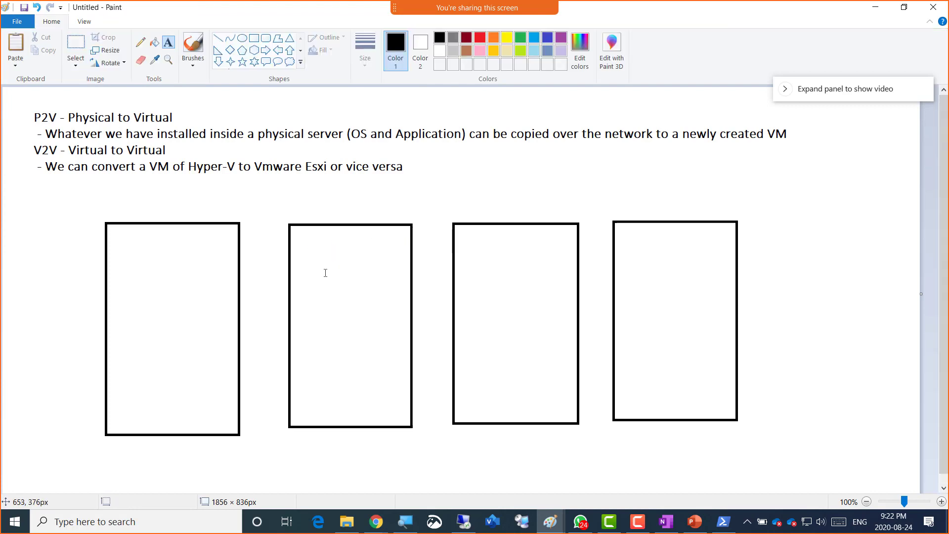
pyautogui.click(325, 273)
pyautogui.write('P2V')
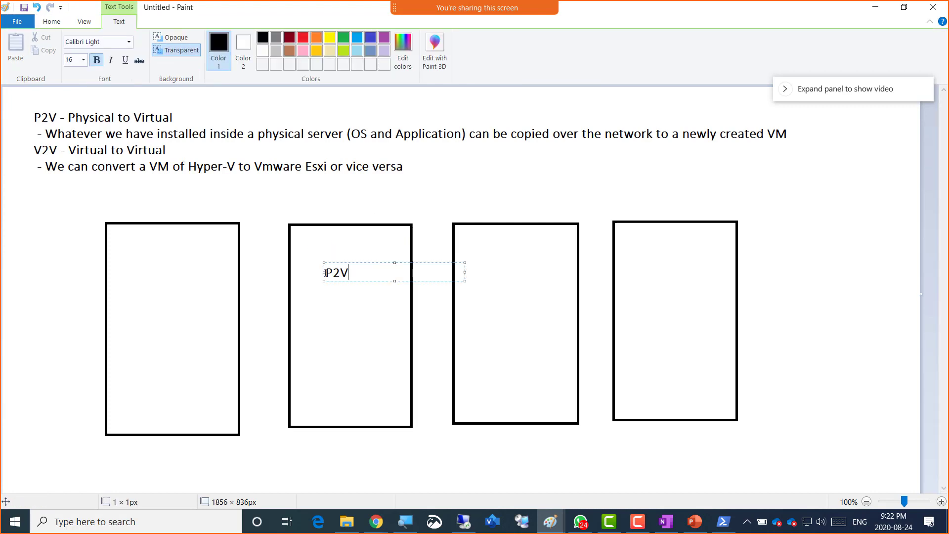
# - Sketch a curved arrow from P2V to a loop around the first rectangle
pyautogui.click(295, 195)
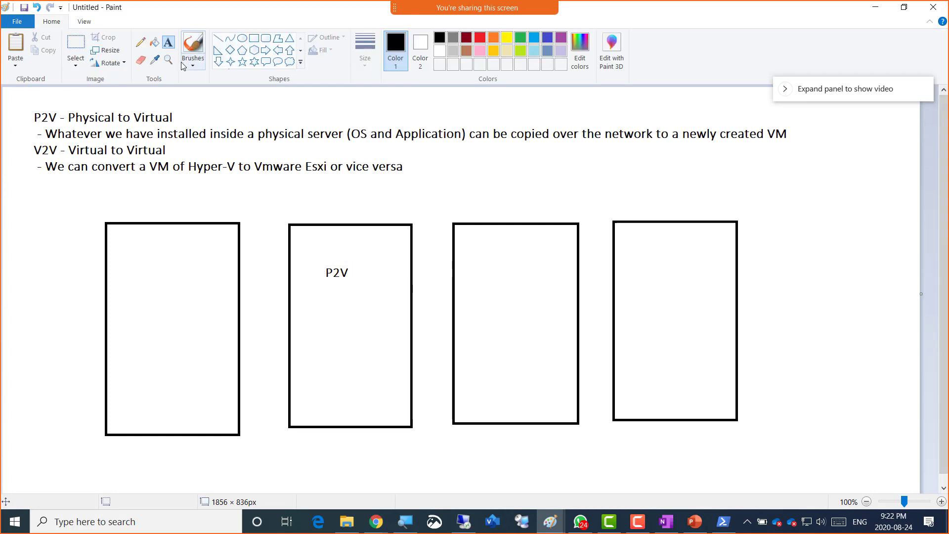
pyautogui.moveTo(326, 265)
pyautogui.mouseDown()
pyautogui.moveTo(311, 222)
pyautogui.moveTo(257, 194)
pyautogui.moveTo(202, 198)
pyautogui.moveTo(195, 208)
pyautogui.moveTo(203, 210)
pyautogui.mouseUp()
pyautogui.moveTo(262, 267)
pyautogui.mouseDown()
pyautogui.moveTo(195, 206)
pyautogui.moveTo(138, 222)
pyautogui.moveTo(112, 395)
pyautogui.moveTo(279, 289)
pyautogui.moveTo(246, 244)
pyautogui.mouseUp()
# - Label the first rectangle 'Server01' over 'Domain controller' on two lines
pyautogui.click(169, 45)
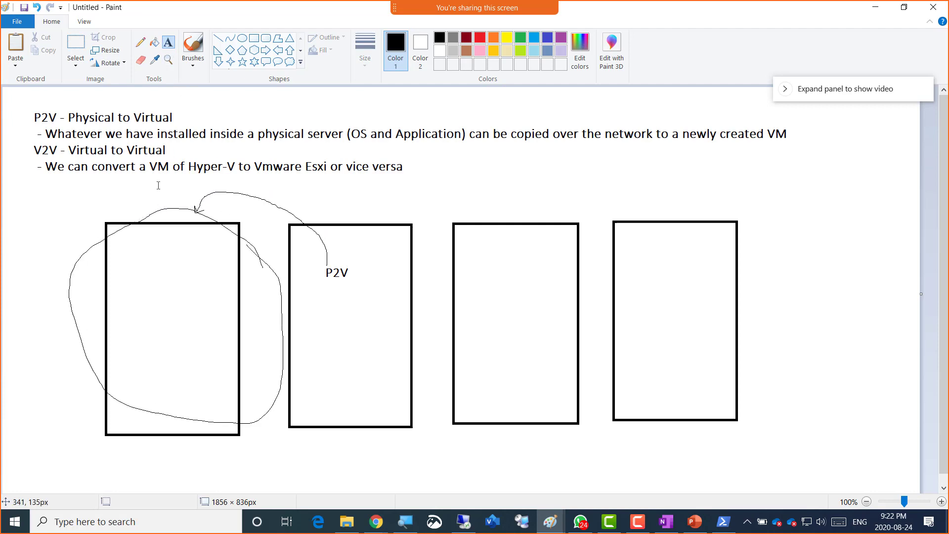
pyautogui.click(137, 251)
pyautogui.write('Server01')
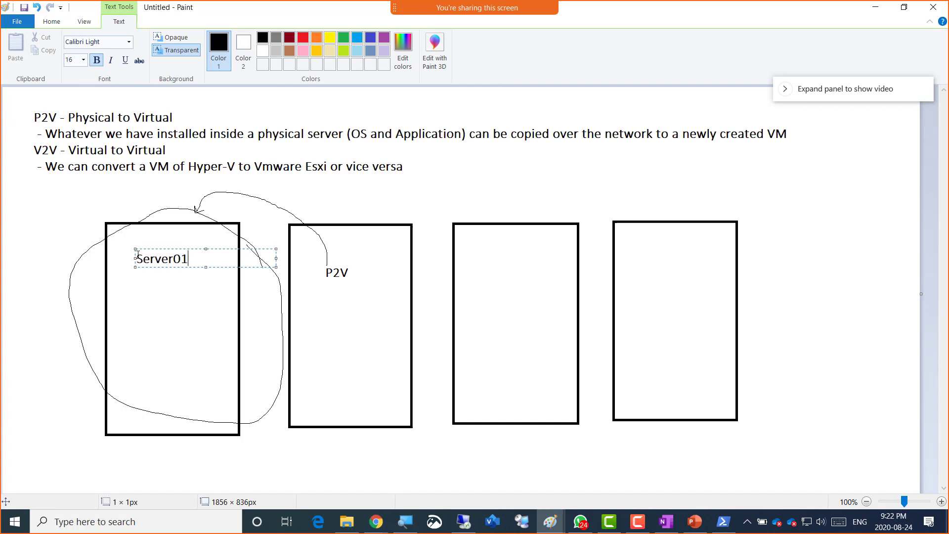
pyautogui.press('Return')
pyautogui.write('Domain controller')
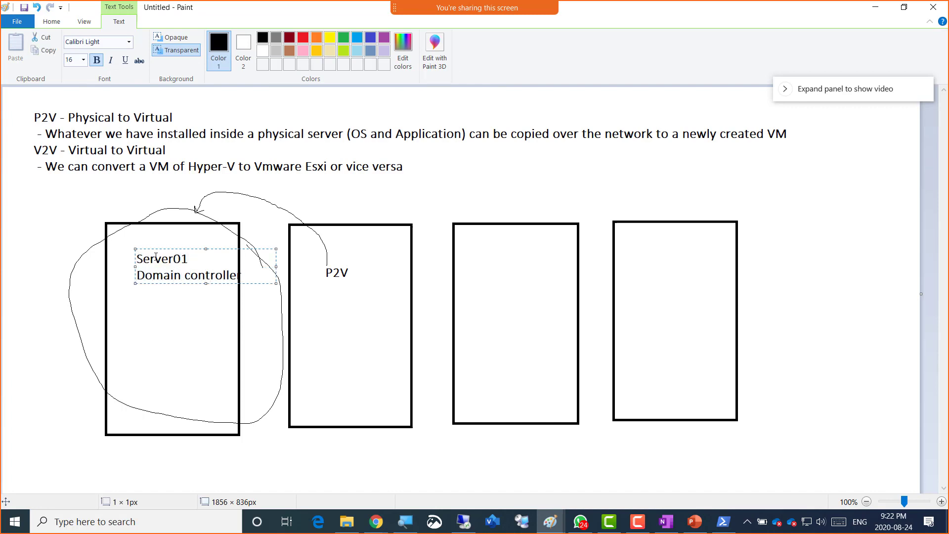
pyautogui.moveTo(184, 249); pyautogui.dragTo(164, 251)
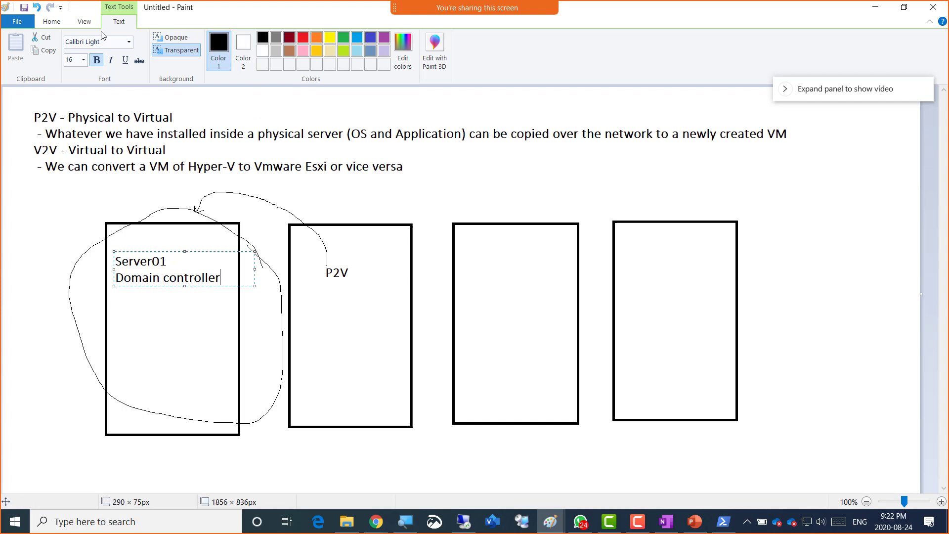
pyautogui.click(51, 21)
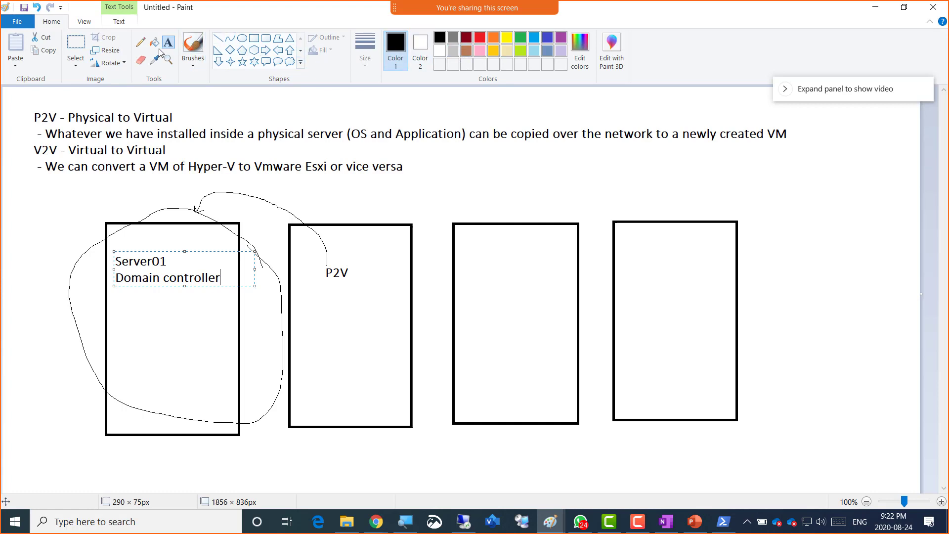
# - Scribble APP inside the Server01 rectangle and draw an arrow to the third rectangle
pyautogui.click(141, 43)
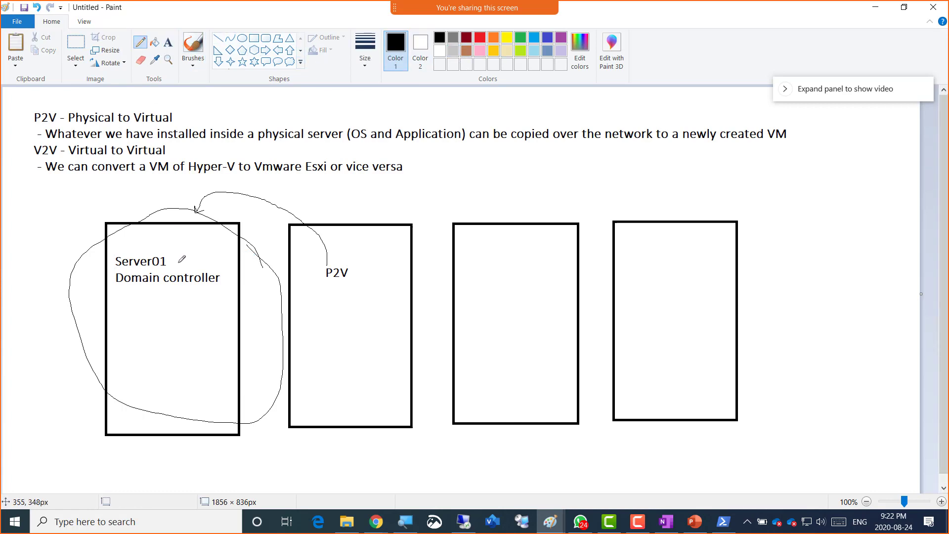
pyautogui.moveTo(172, 383)
pyautogui.mouseDown()
pyautogui.moveTo(137, 398)
pyautogui.moveTo(199, 380)
pyautogui.moveTo(203, 369)
pyautogui.moveTo(212, 381)
pyautogui.mouseUp()
pyautogui.moveTo(151, 352)
pyautogui.mouseDown()
pyautogui.moveTo(160, 327)
pyautogui.moveTo(152, 341)
pyautogui.moveTo(196, 315)
pyautogui.moveTo(202, 329)
pyautogui.mouseUp()
pyautogui.moveTo(155, 374); pyautogui.dragTo(210, 390)
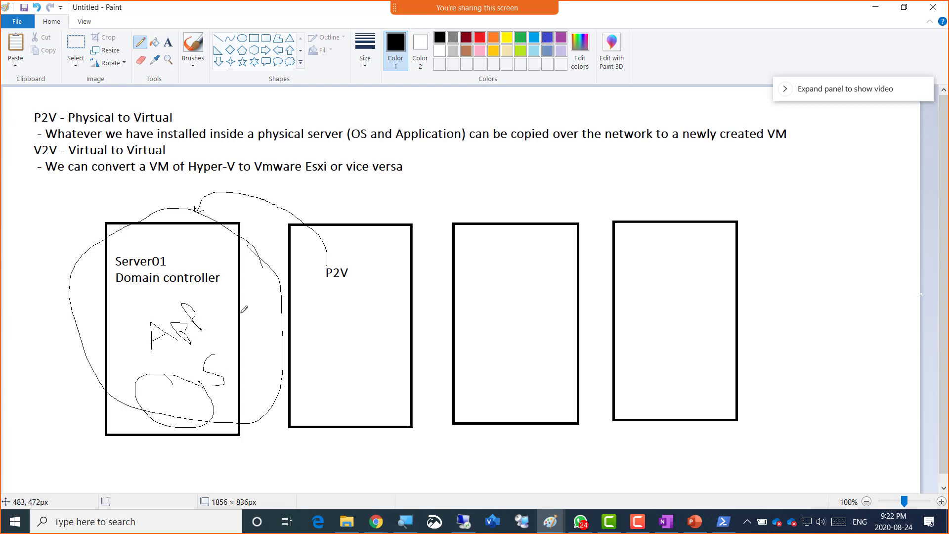
pyautogui.moveTo(179, 302)
pyautogui.mouseDown()
pyautogui.moveTo(250, 209)
pyautogui.moveTo(395, 158)
pyautogui.moveTo(446, 156)
pyautogui.moveTo(484, 187)
pyautogui.moveTo(512, 248)
pyautogui.moveTo(514, 239)
pyautogui.mouseUp()
# - Draw a small light-blue box inside the third rectangle
pyautogui.click(534, 37)
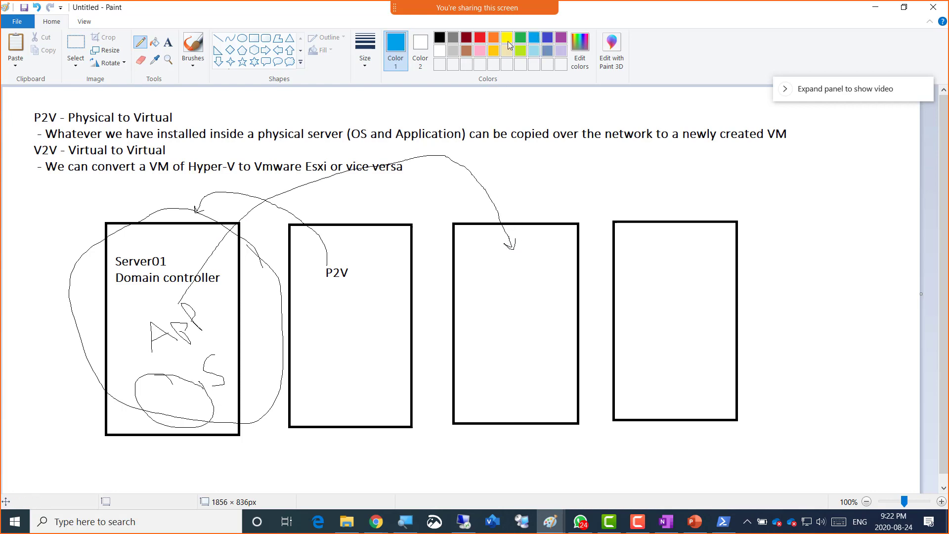
pyautogui.click(253, 38)
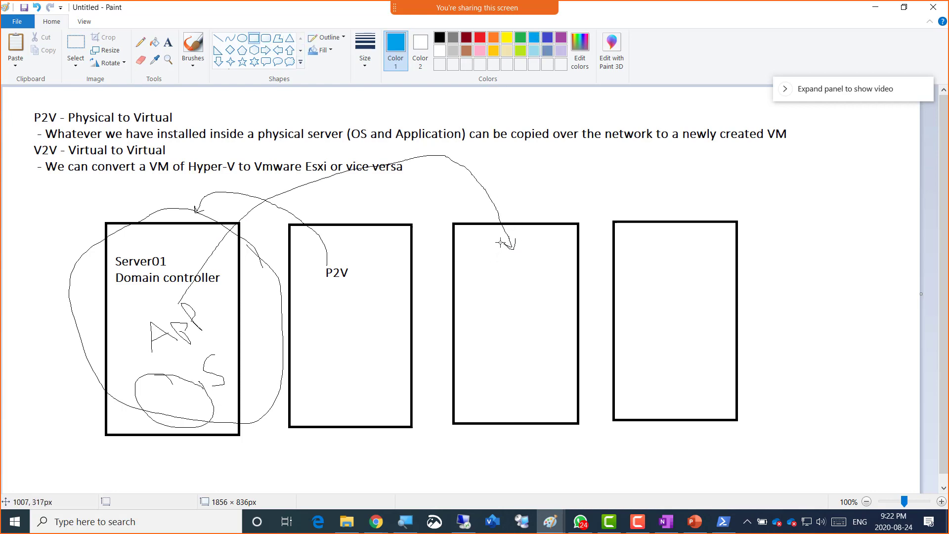
pyautogui.moveTo(500, 241); pyautogui.dragTo(538, 310)
pyautogui.click(369, 186)
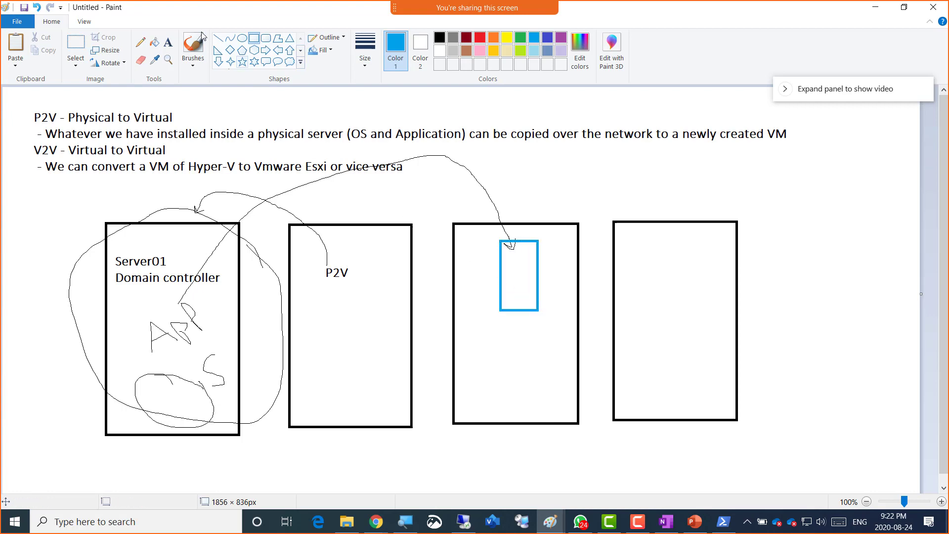
pyautogui.click(169, 44)
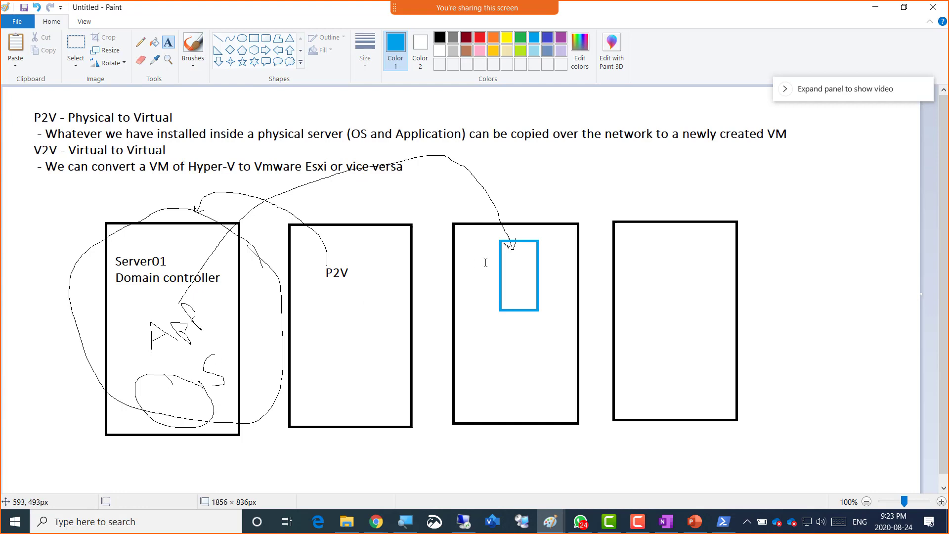
# - Place a blue 'Server01 / Domain Controller' label over the small box, then choose orange
pyautogui.click(503, 250)
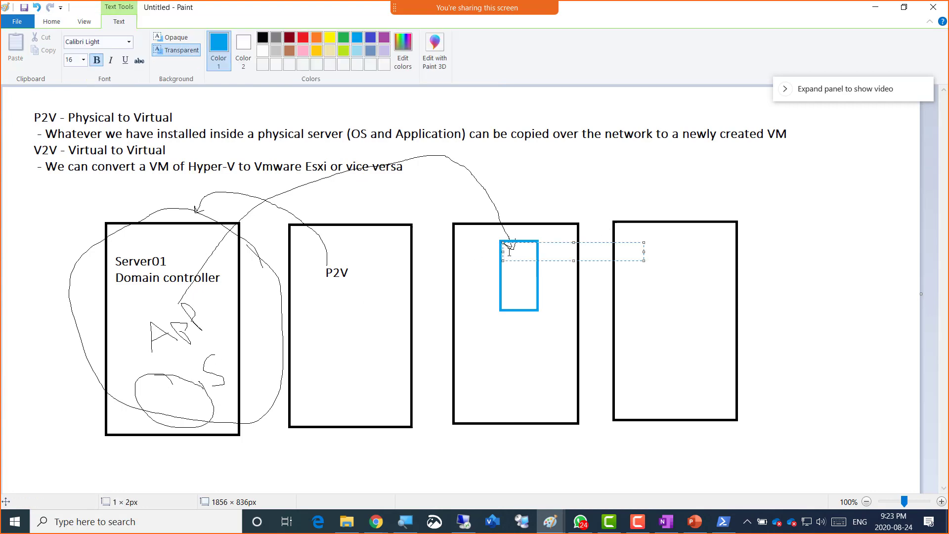
pyautogui.write('Server01')
pyautogui.press('Return')
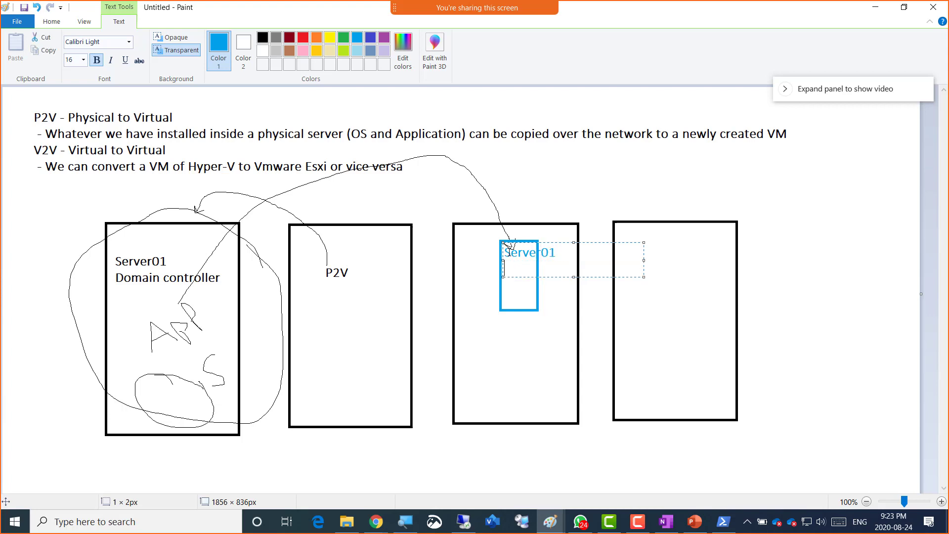
pyautogui.write('Domain Controller')
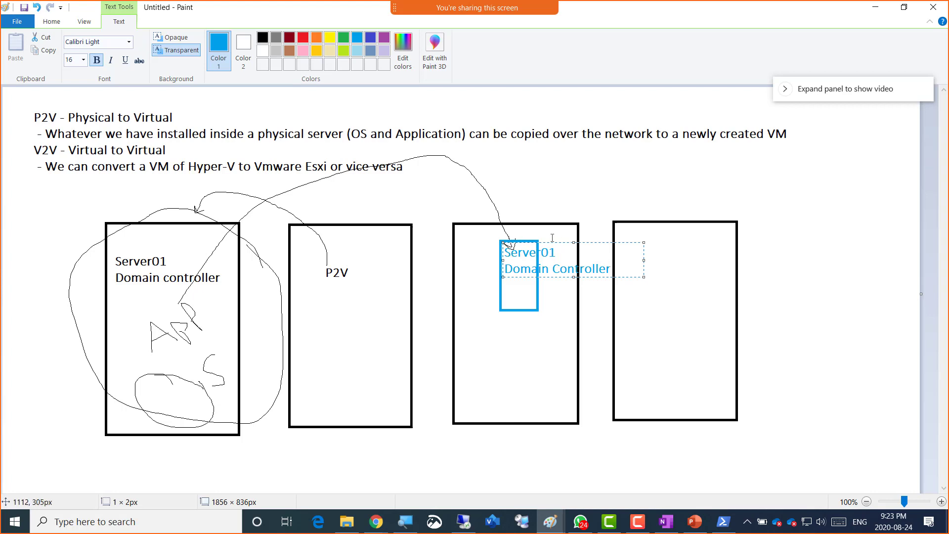
pyautogui.moveTo(550, 241); pyautogui.dragTo(548, 221)
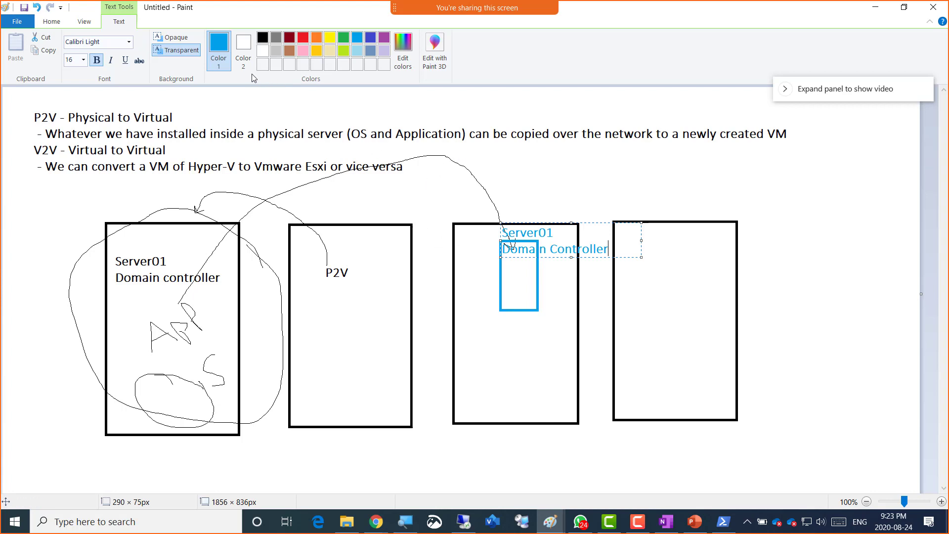
pyautogui.click(316, 40)
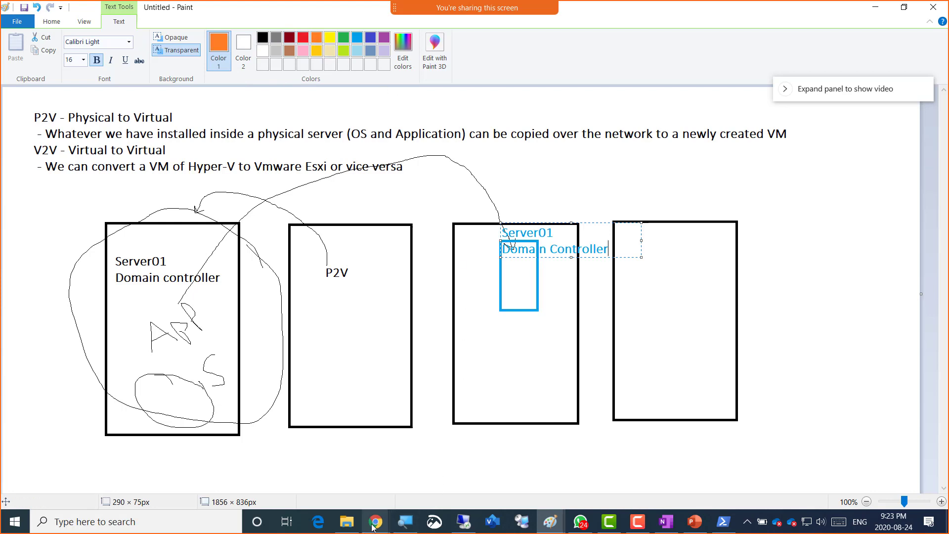
pyautogui.moveTo(373, 527)
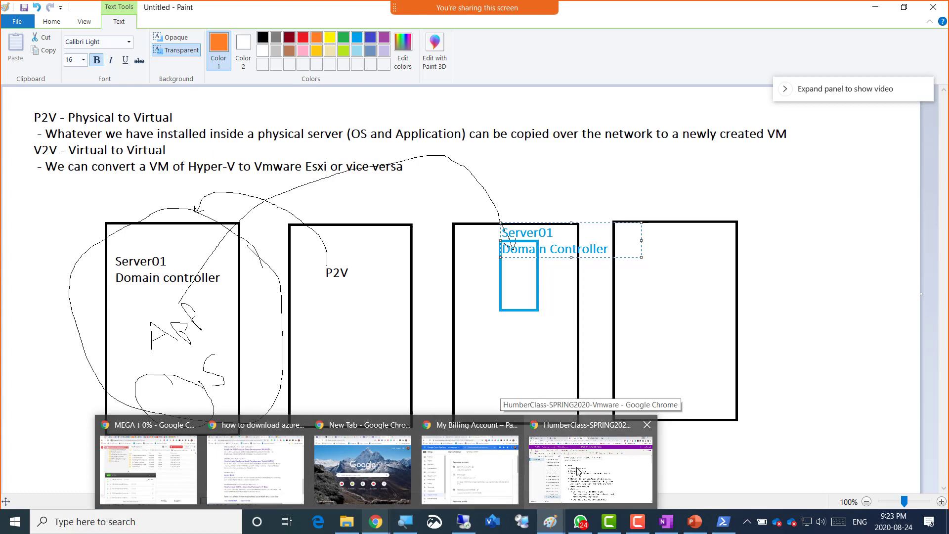
# - In a new Chrome tab, search Google for 'vmware converter download'
pyautogui.click(577, 471)
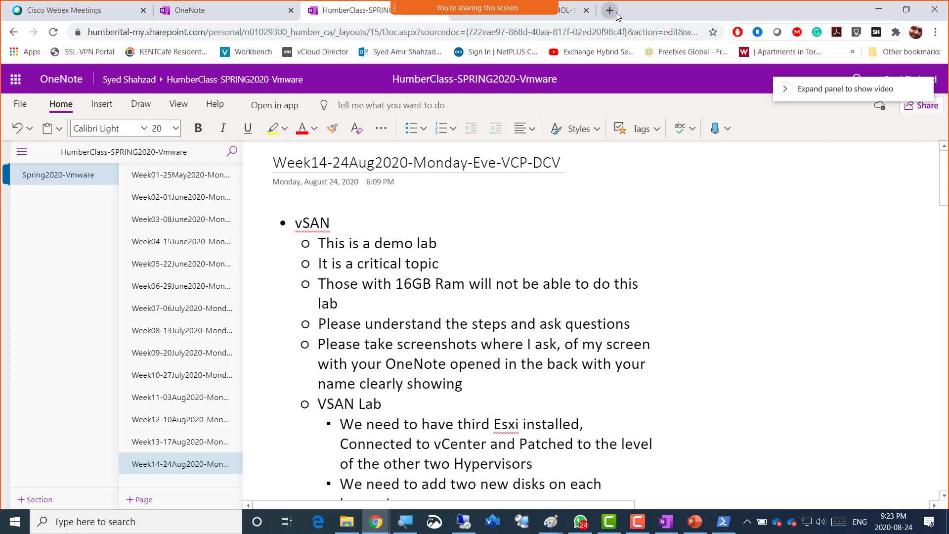
pyautogui.click(611, 11)
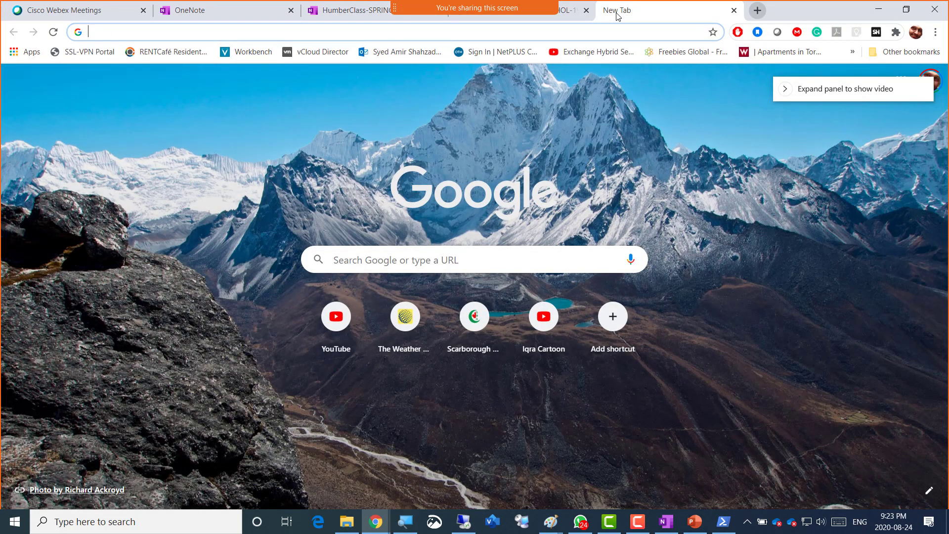
pyautogui.write('vmware ')
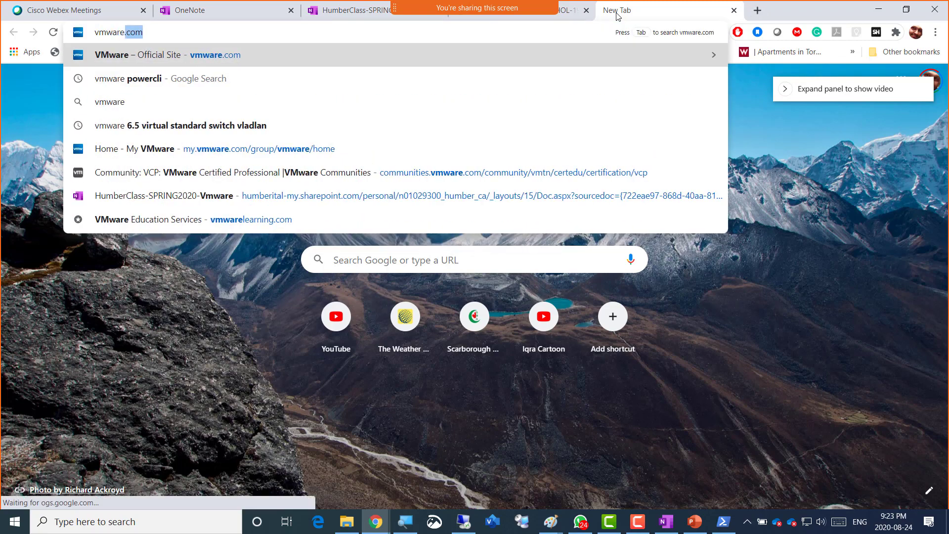
pyautogui.write('con')
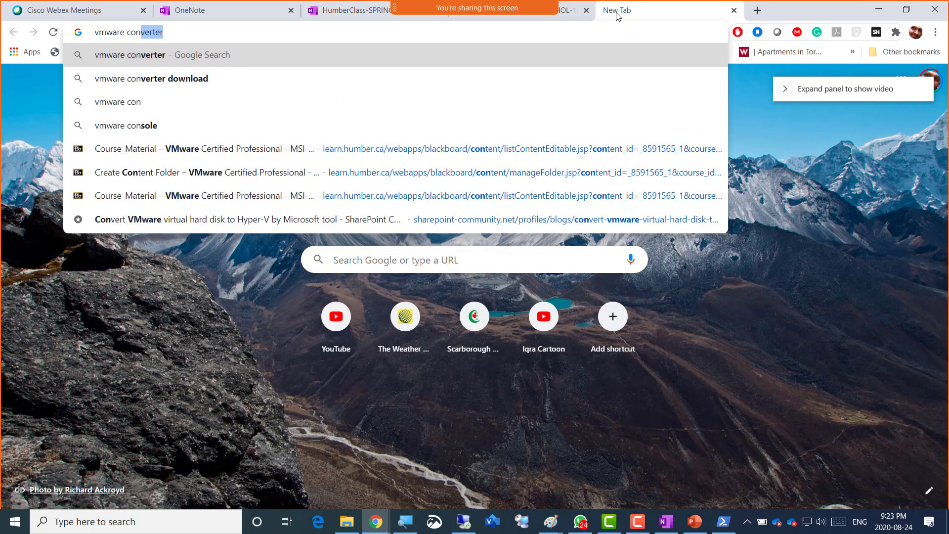
pyautogui.write('verter download')
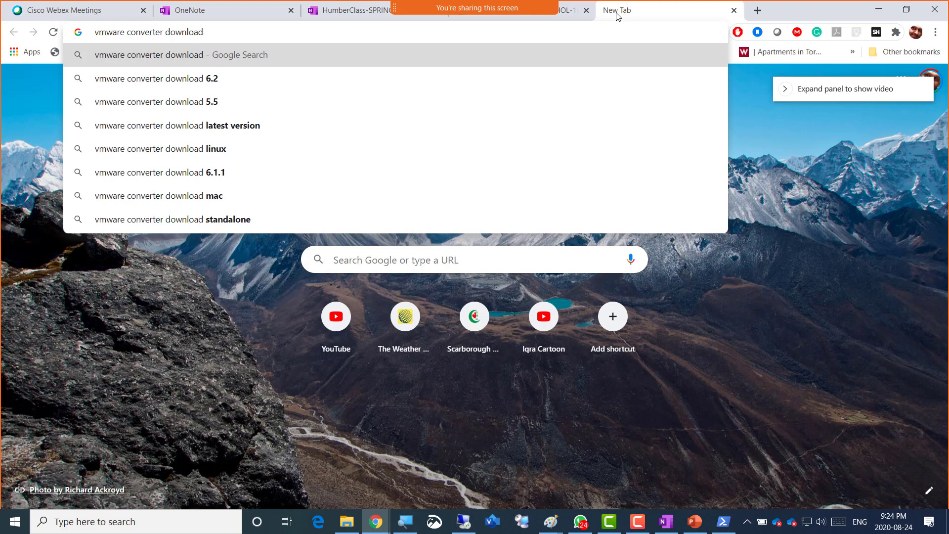
pyautogui.press('Return')
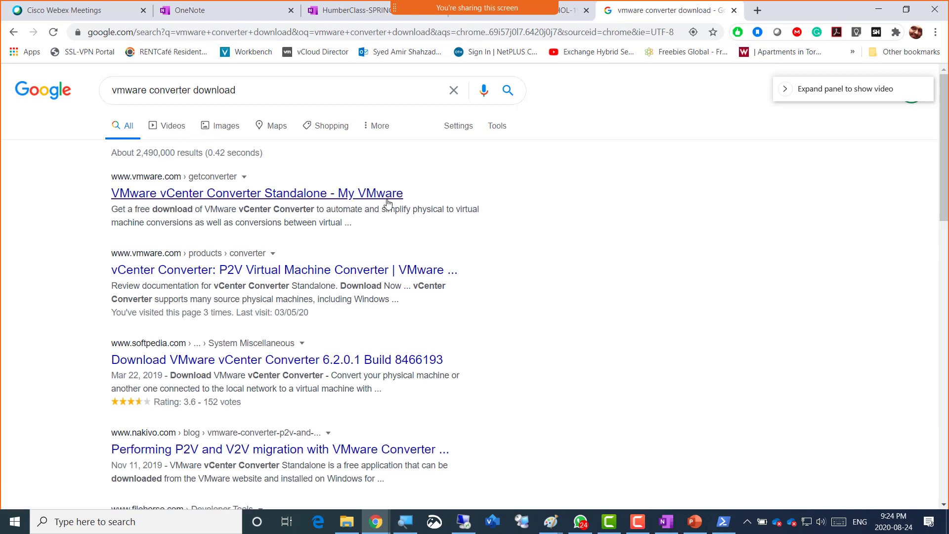
# - Open the VMware vCenter Converter Standalone result and go to its version 6.2 downloads
pyautogui.click(288, 195)
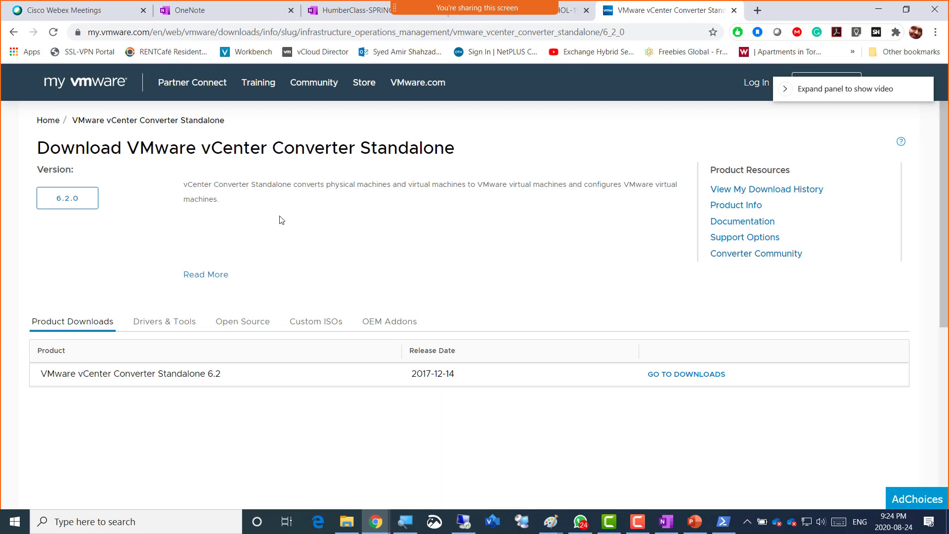
pyautogui.moveTo(803, 90); pyautogui.dragTo(845, 148)
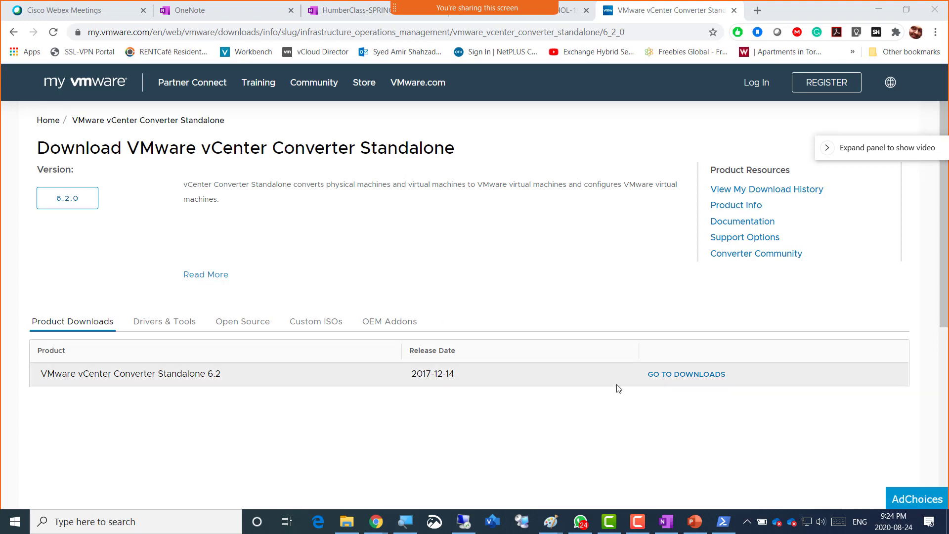
pyautogui.click(684, 377)
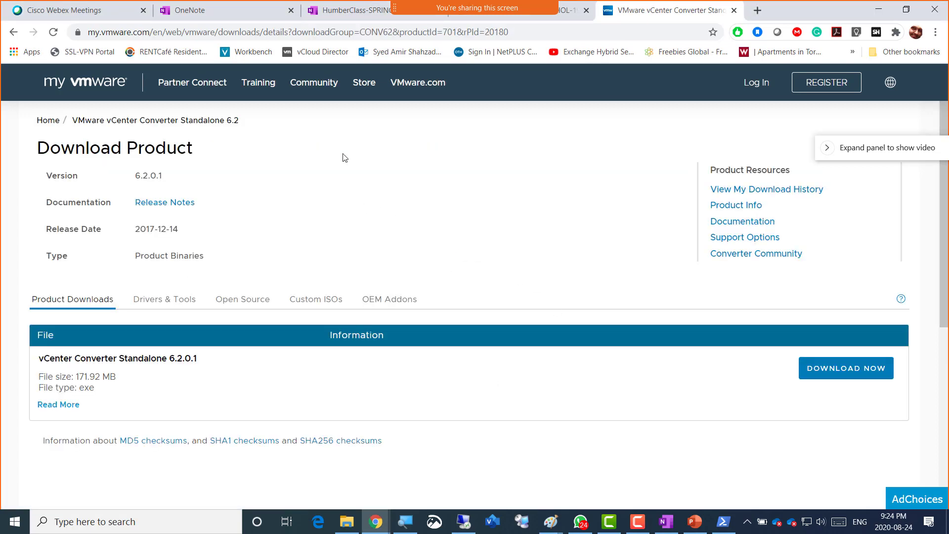
pyautogui.click(512, 33)
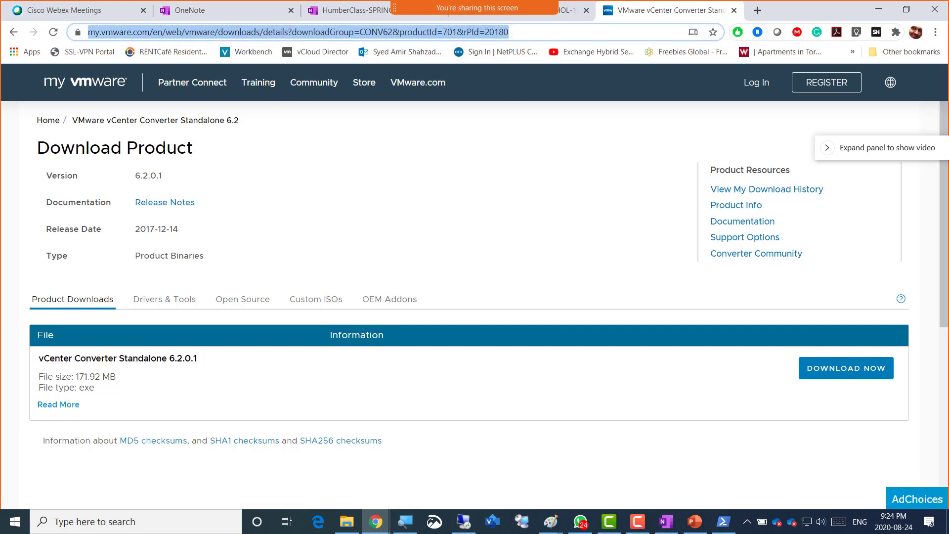
pyautogui.hotkey('alt', 'Tab')
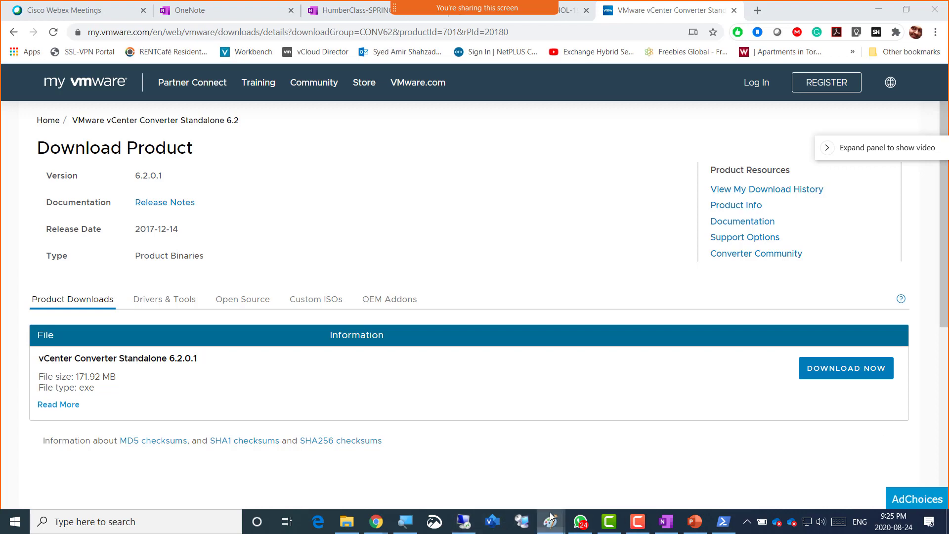
pyautogui.moveTo(551, 521)
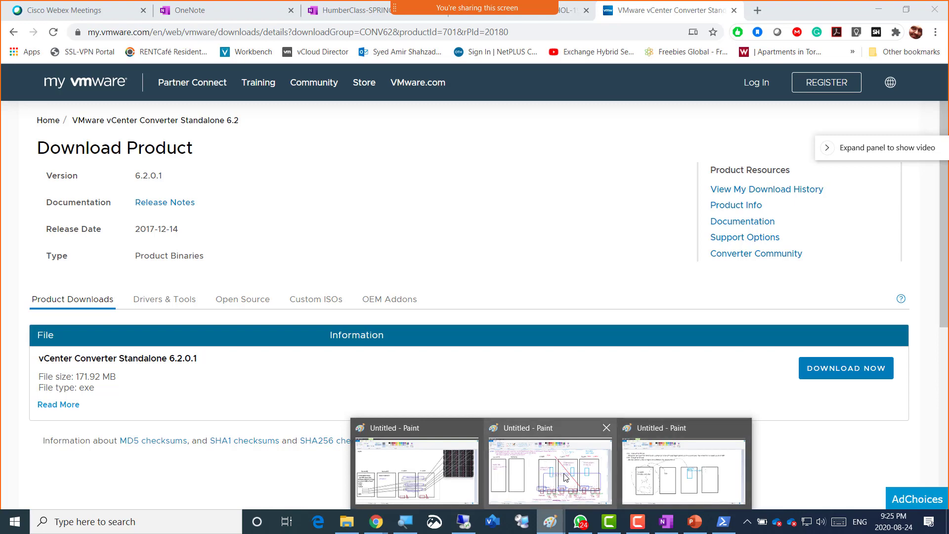
# - Draw orange arcs from P2V through Server01 to the third box, underline P2V, then return to Chrome
pyautogui.click(659, 473)
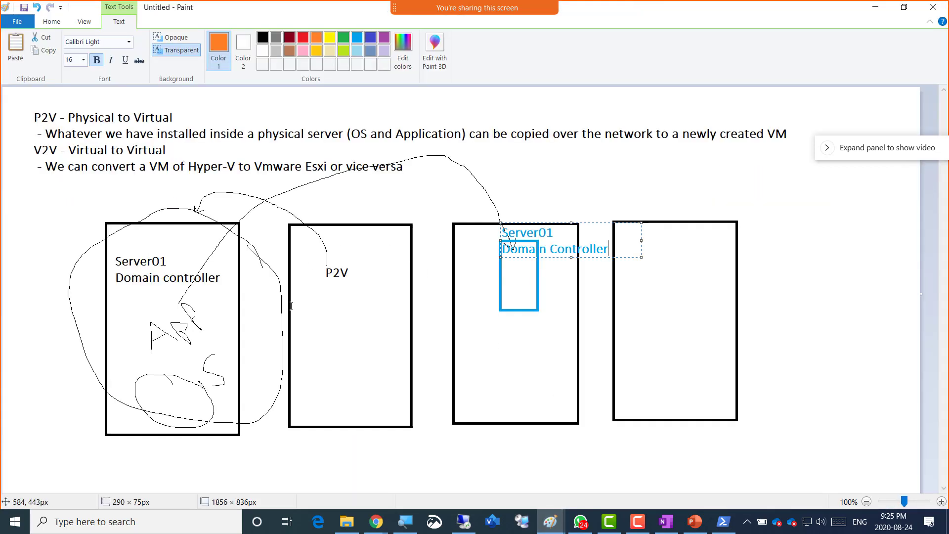
pyautogui.click(52, 24)
pyautogui.click(140, 42)
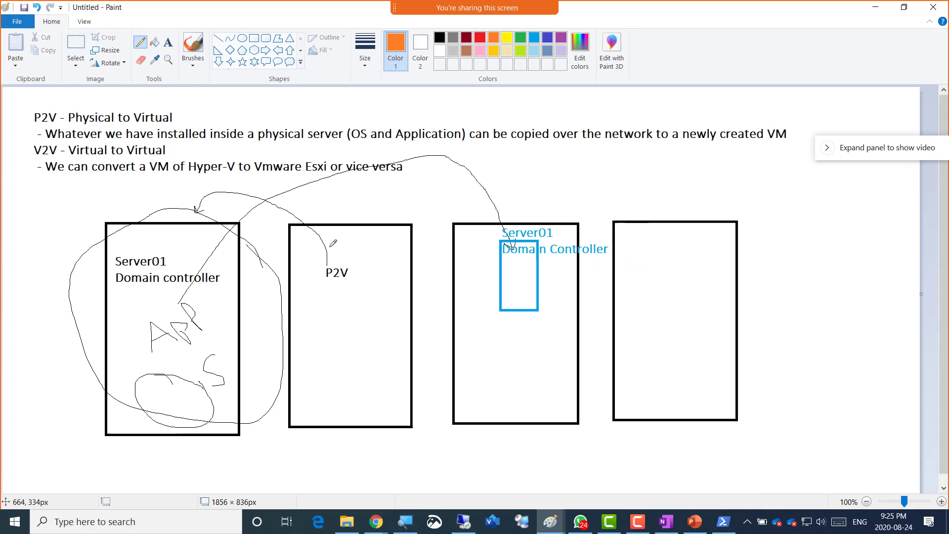
pyautogui.moveTo(307, 211)
pyautogui.mouseDown()
pyautogui.moveTo(232, 189)
pyautogui.moveTo(198, 195)
pyautogui.moveTo(172, 249)
pyautogui.mouseUp()
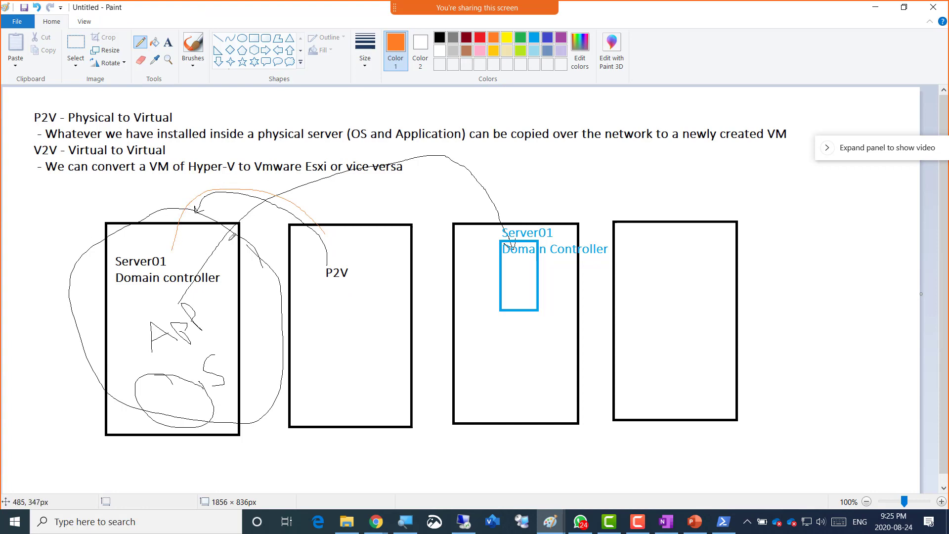
pyautogui.moveTo(182, 227)
pyautogui.mouseDown()
pyautogui.moveTo(277, 174)
pyautogui.moveTo(377, 171)
pyautogui.moveTo(446, 200)
pyautogui.moveTo(475, 250)
pyautogui.mouseUp()
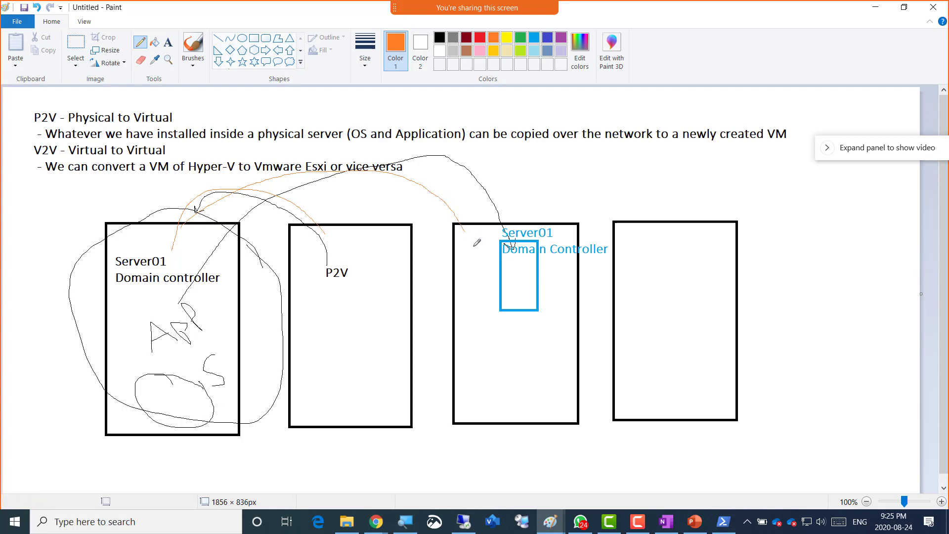
pyautogui.moveTo(520, 180)
pyautogui.mouseDown()
pyautogui.moveTo(488, 183)
pyautogui.moveTo(499, 214)
pyautogui.moveTo(523, 199)
pyautogui.moveTo(529, 210)
pyautogui.moveTo(535, 201)
pyautogui.moveTo(554, 206)
pyautogui.moveTo(545, 212)
pyautogui.moveTo(567, 193)
pyautogui.moveTo(600, 198)
pyautogui.mouseUp()
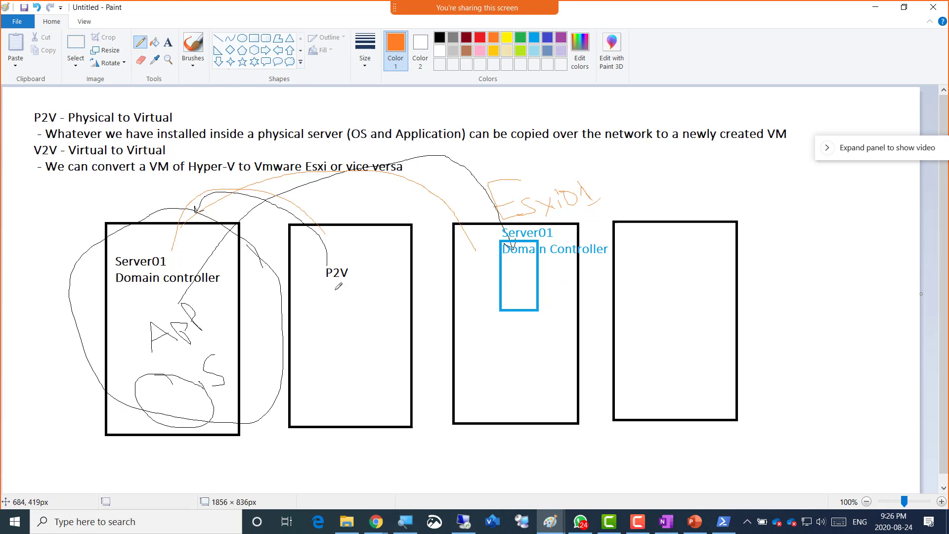
pyautogui.moveTo(319, 295); pyautogui.dragTo(360, 291)
pyautogui.click(375, 521)
pyautogui.click(575, 458)
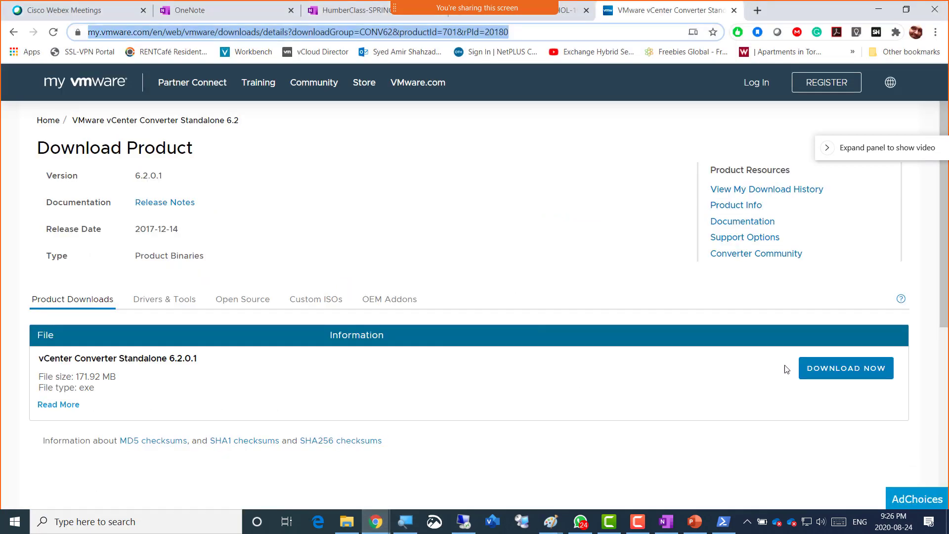
# - Sign in to My VMware with the saved credentials and accept the vCenter Converter 6.2.0.1 EULA
pyautogui.click(826, 372)
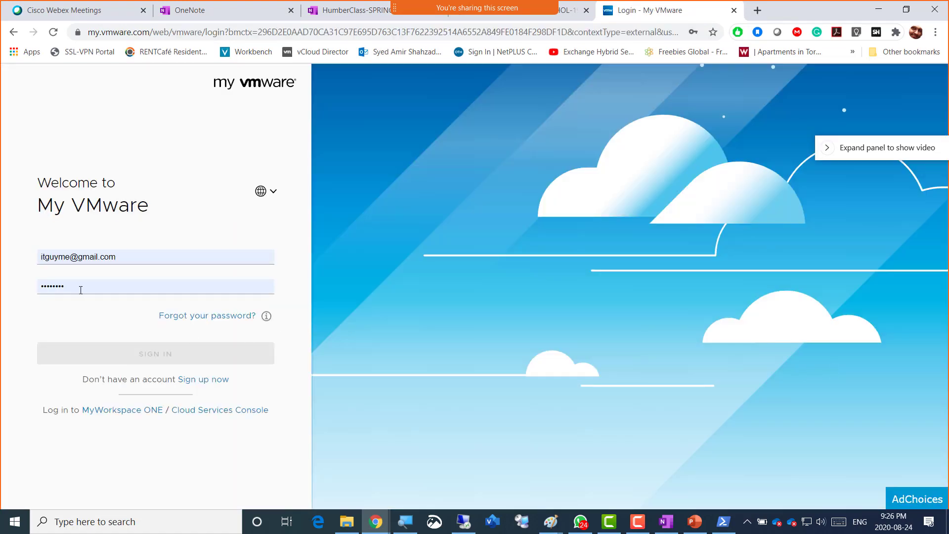
pyautogui.click(80, 290)
pyautogui.click(21, 297)
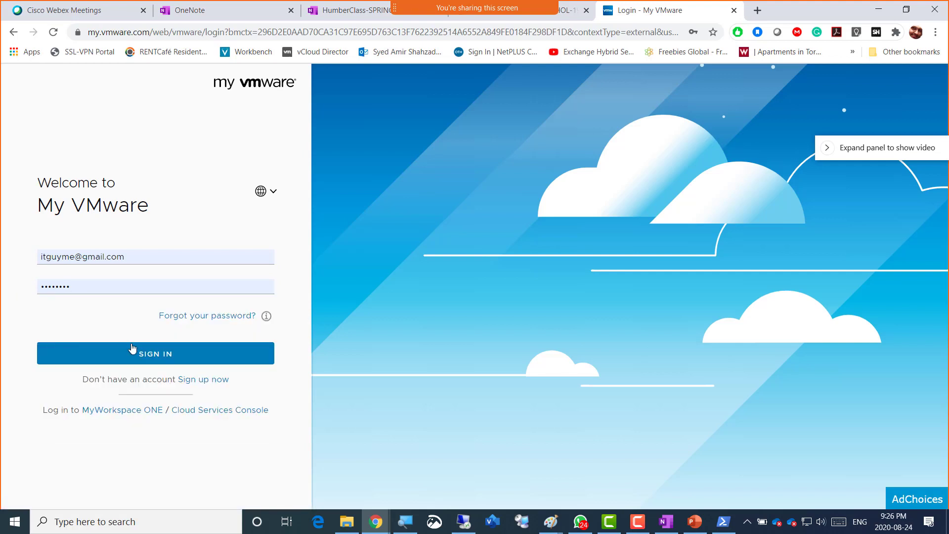
pyautogui.click(149, 356)
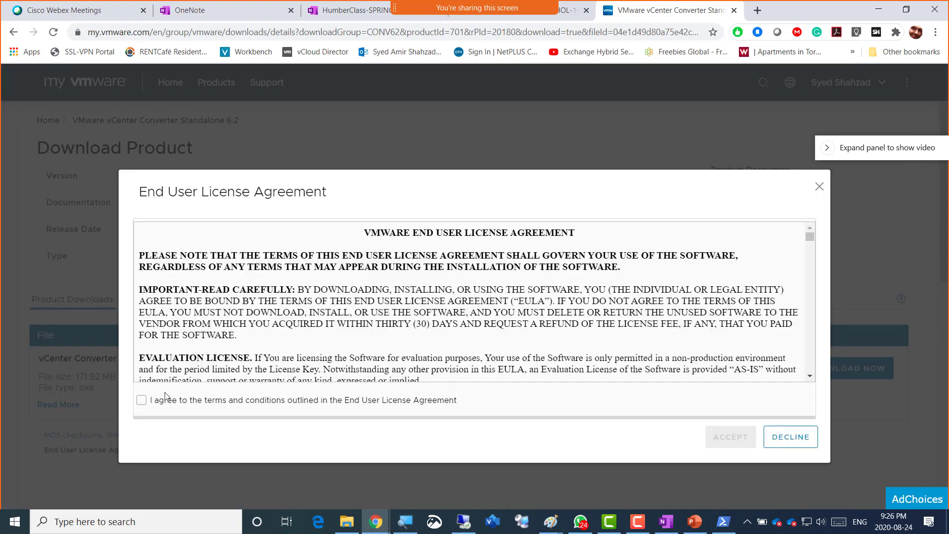
pyautogui.click(166, 398)
pyautogui.click(736, 446)
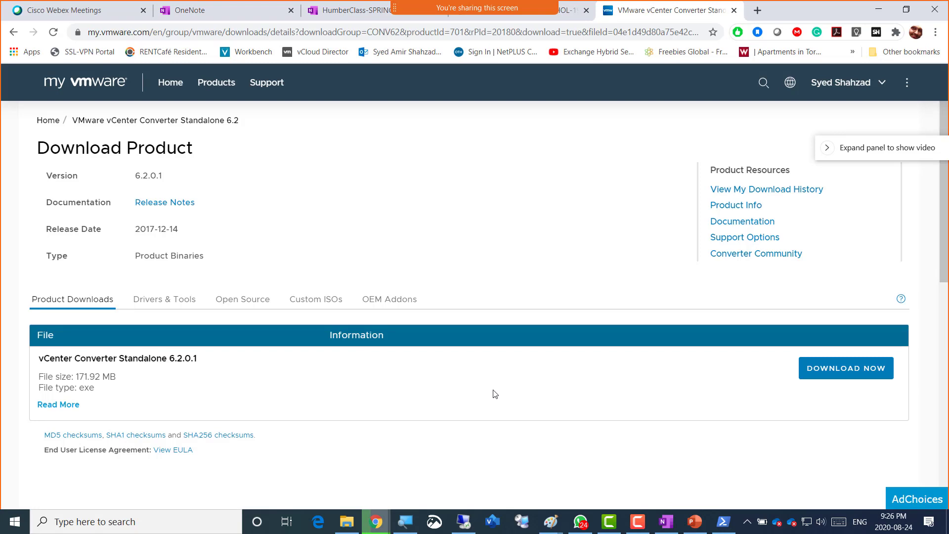
# - Start the vCenter Converter 6.2.0.1 exe download and look for it in File Explorer
pyautogui.click(839, 375)
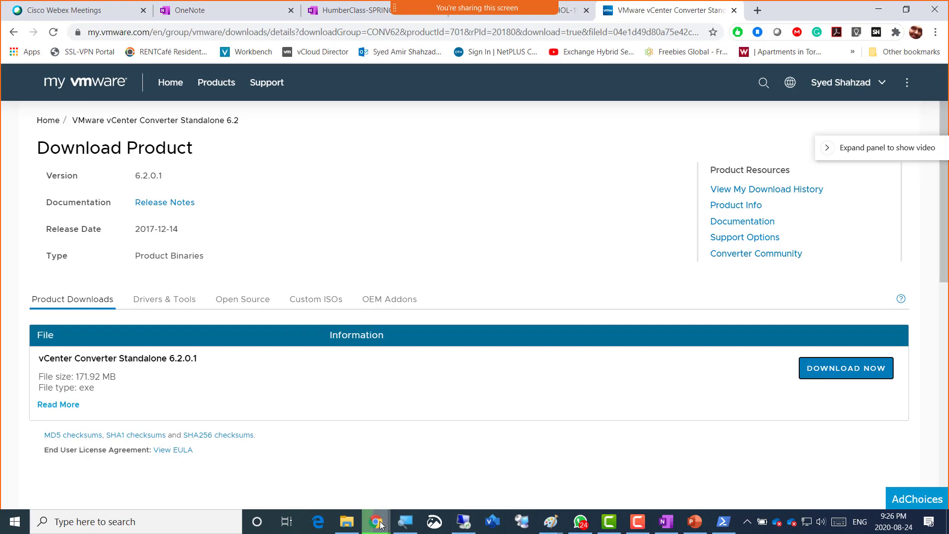
pyautogui.moveTo(380, 525)
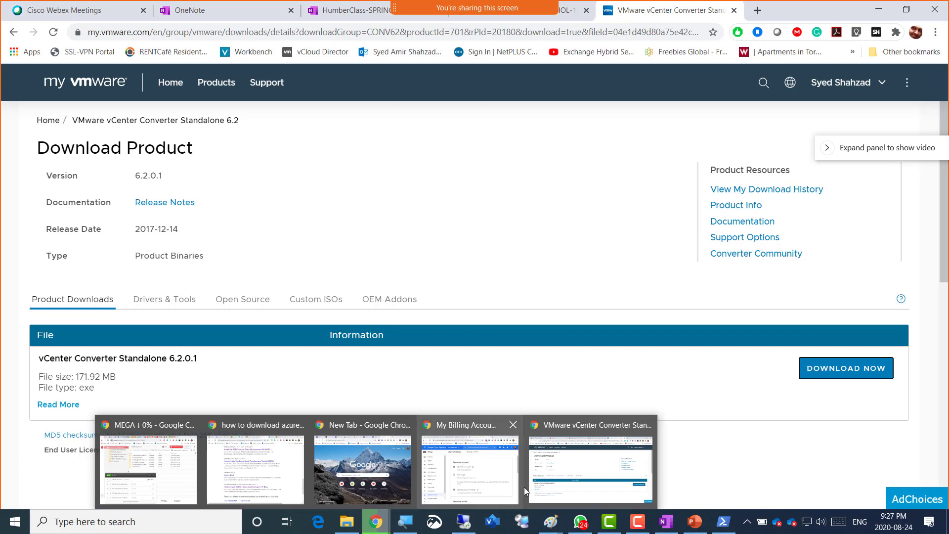
pyautogui.click(591, 465)
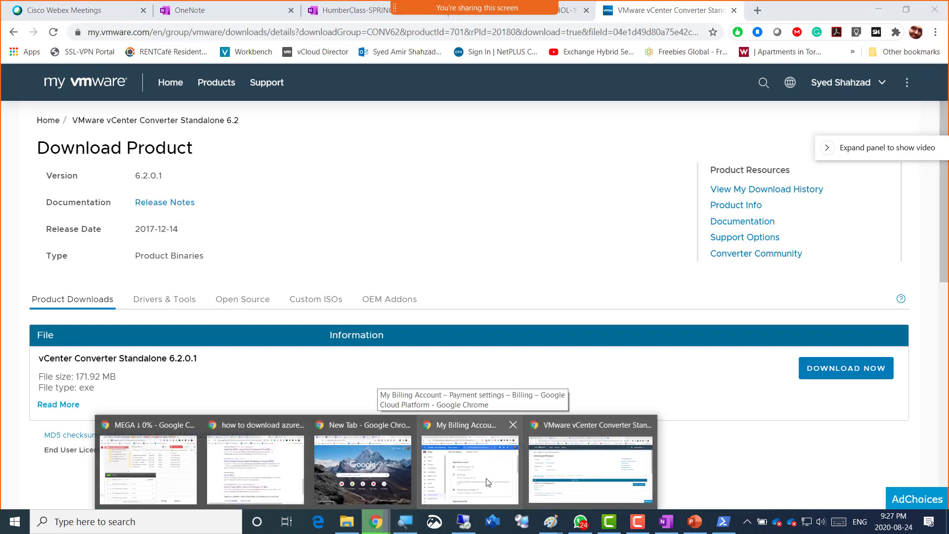
pyautogui.click(554, 470)
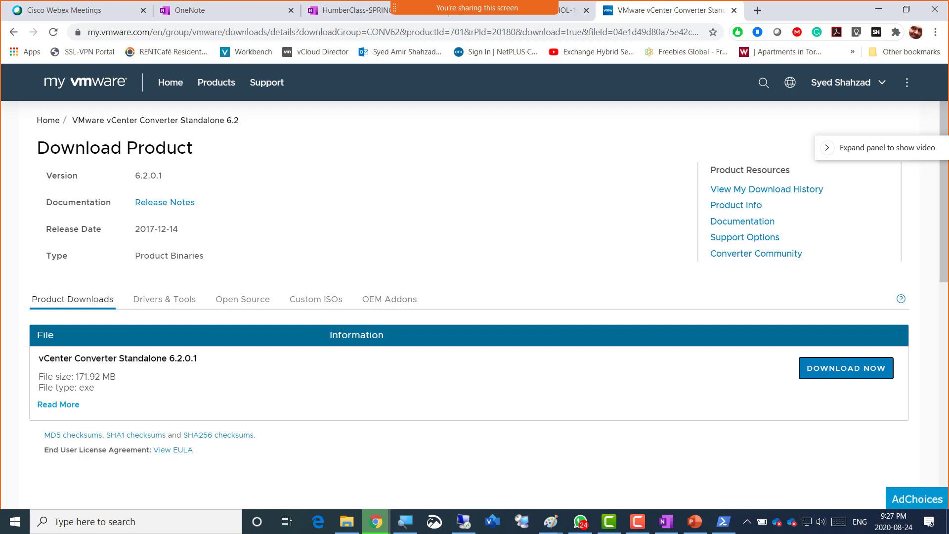
pyautogui.scroll(-5, 947, 258)
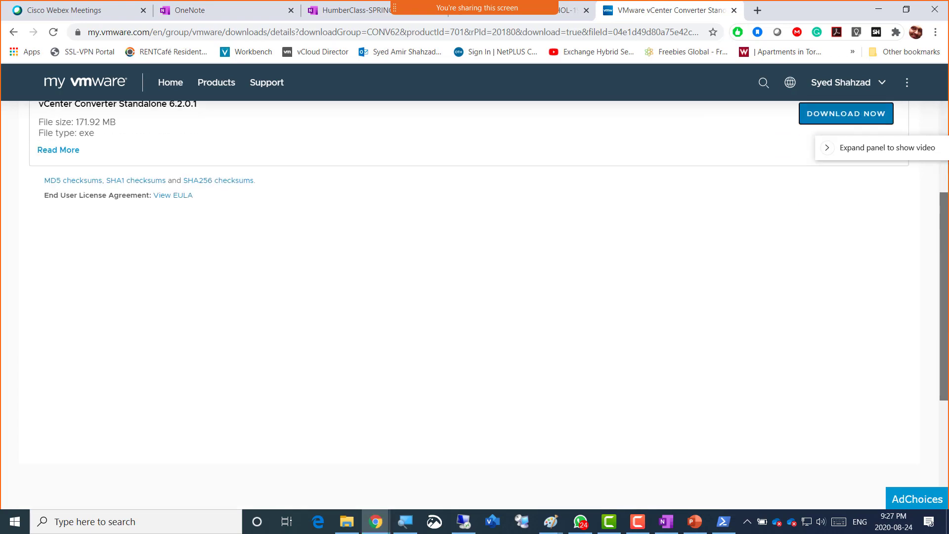
pyautogui.scroll(5, 474, 297)
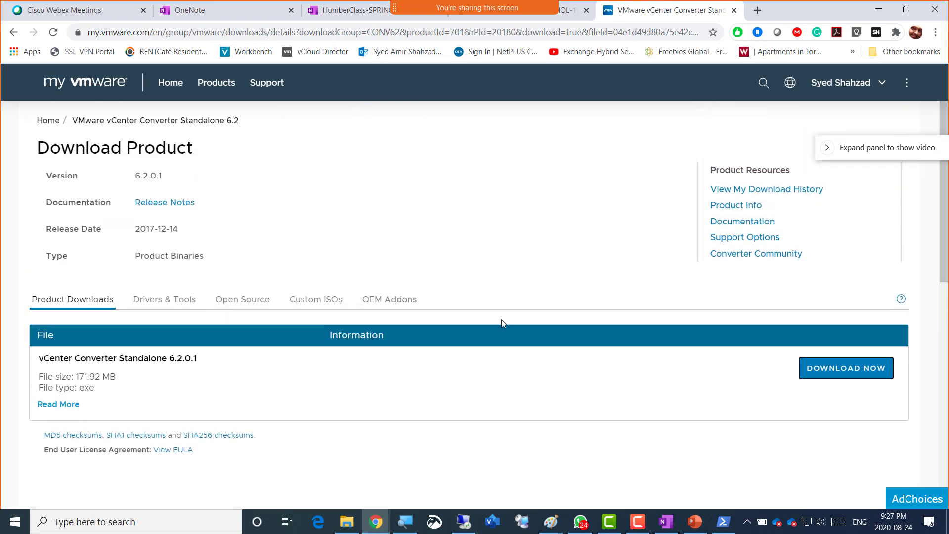
pyautogui.click(348, 522)
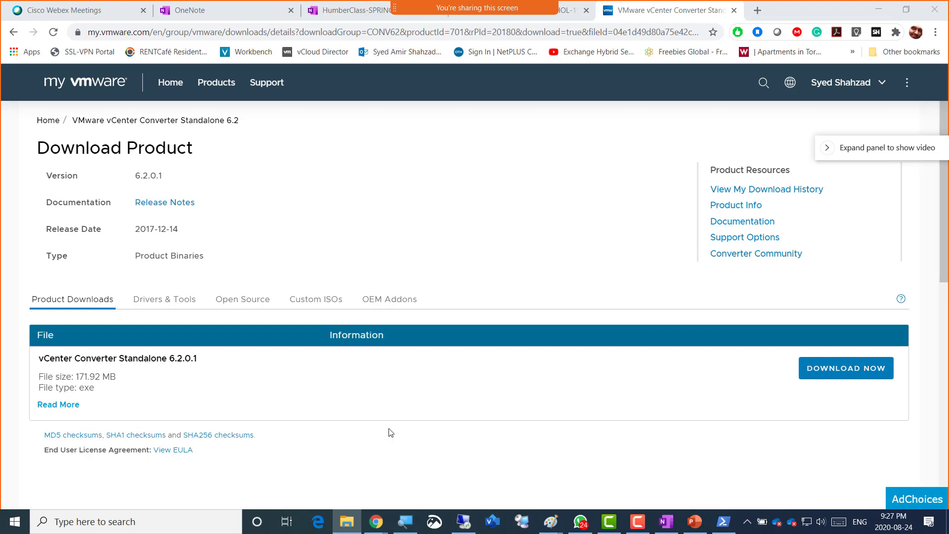
# - Restart the 6.2.0.1 installer download and bring up Chrome's main menu
pyautogui.click(820, 368)
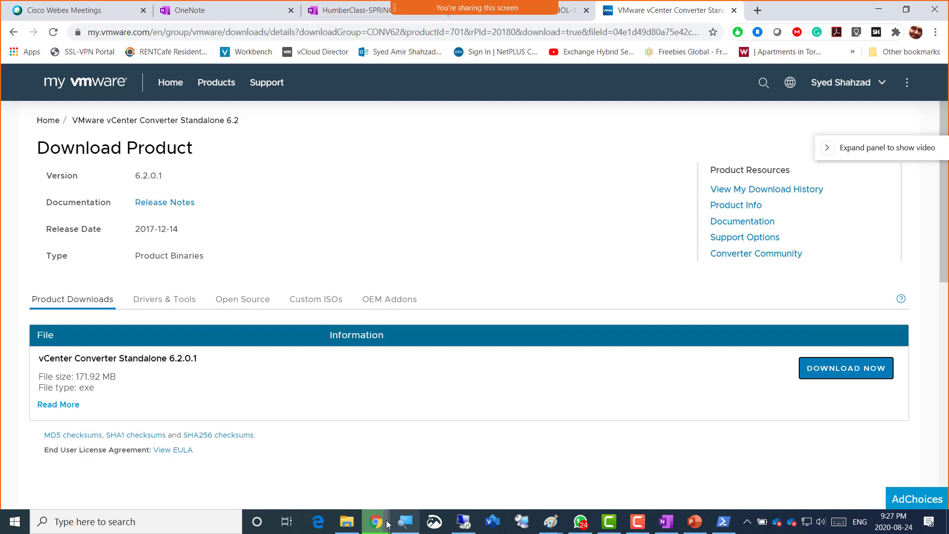
pyautogui.moveTo(384, 525)
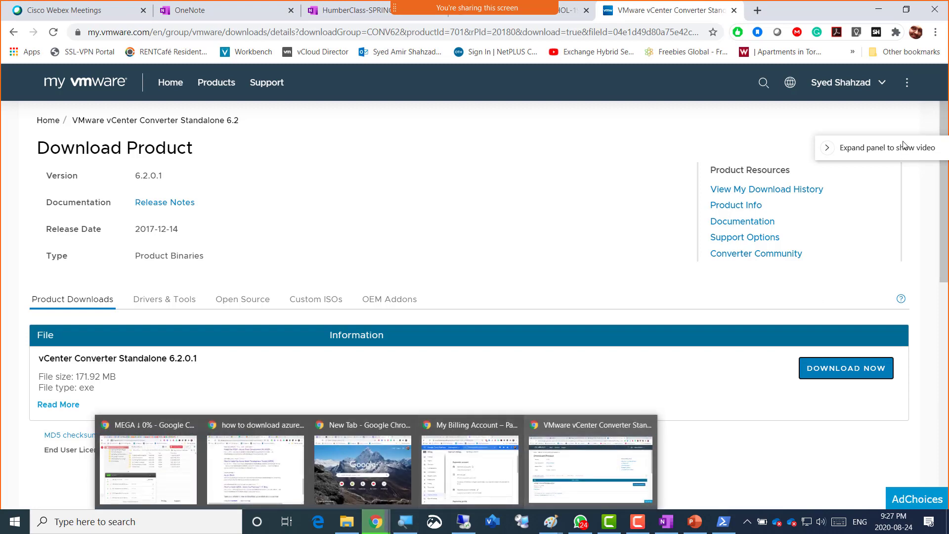
pyautogui.click(935, 32)
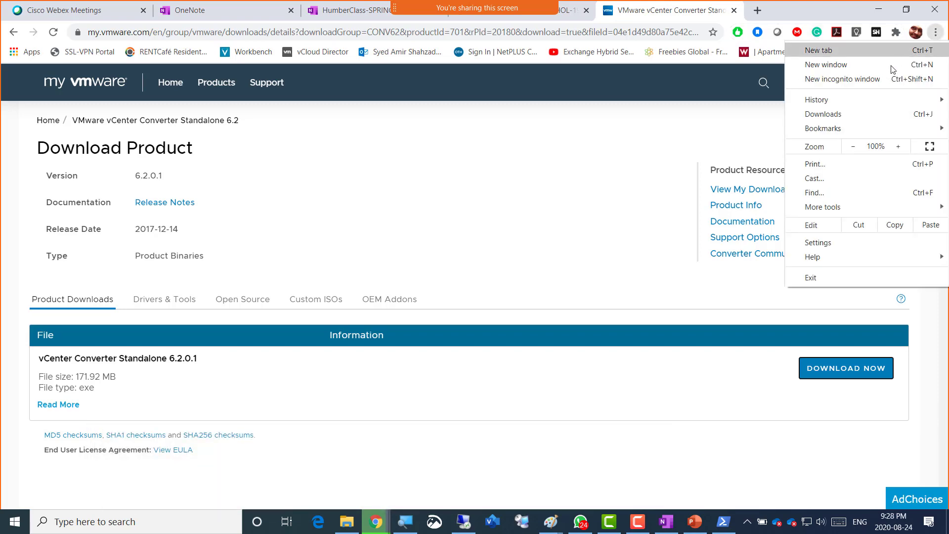
# - Review Chrome's Downloads page, then open a new tab on Google's search page
pyautogui.click(853, 112)
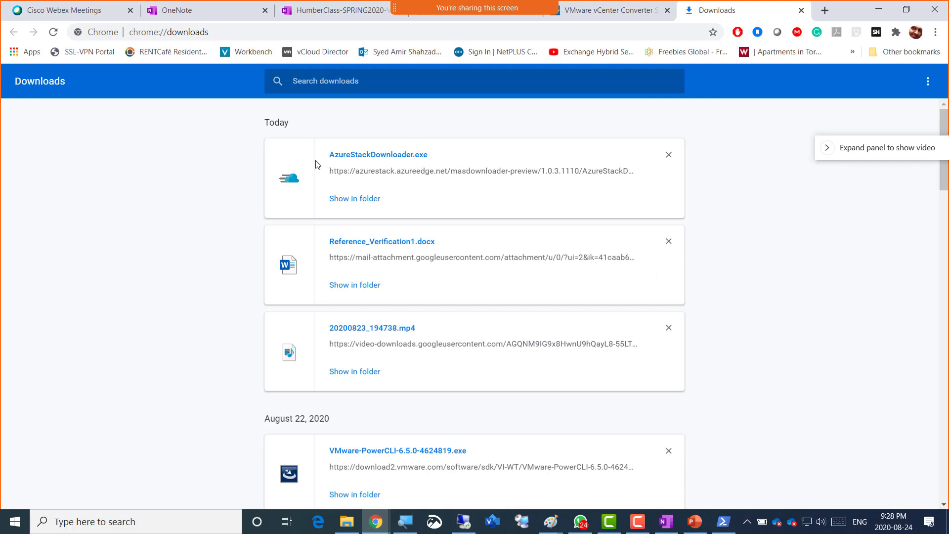
pyautogui.click(358, 511)
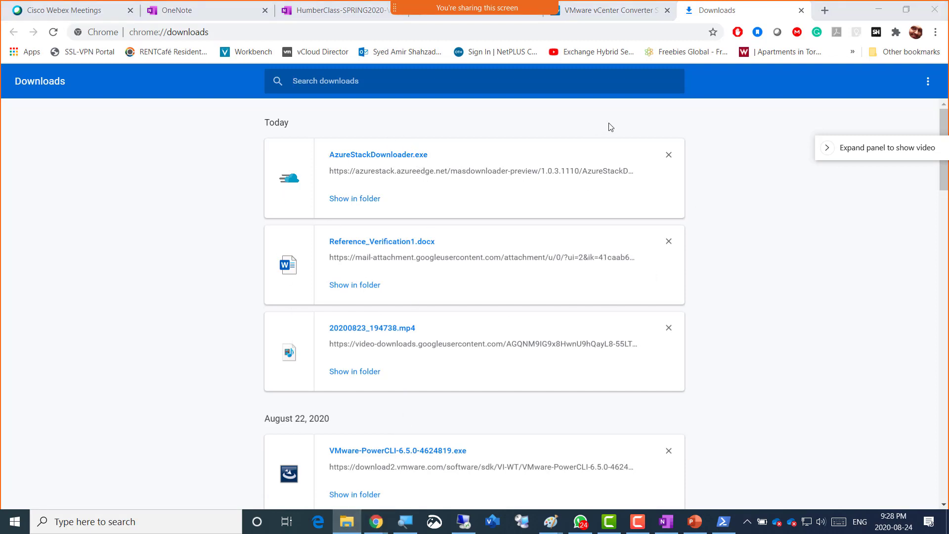
pyautogui.click(825, 14)
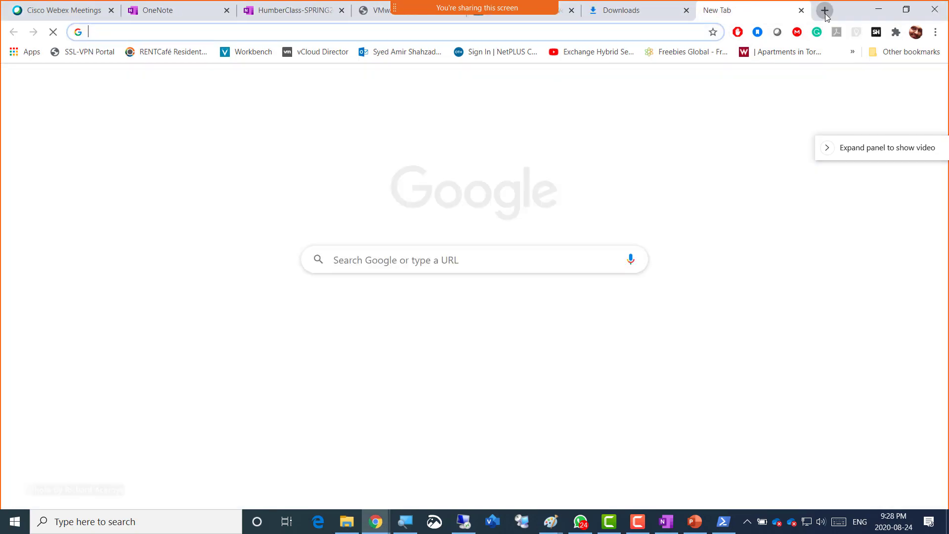
# - Browse Drive's EDU folder through Software, VMware-Software, VMWARE_Stuff, SOFT, Vmware-6.5 into VCSA-6.5-Files
pyautogui.write('dr')
pyautogui.press('Return')
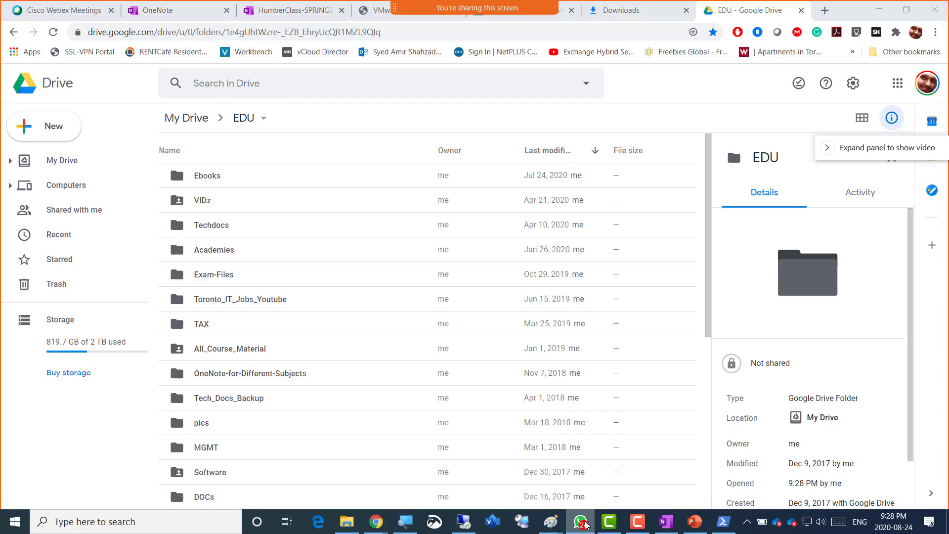
pyautogui.moveTo(499, 10)
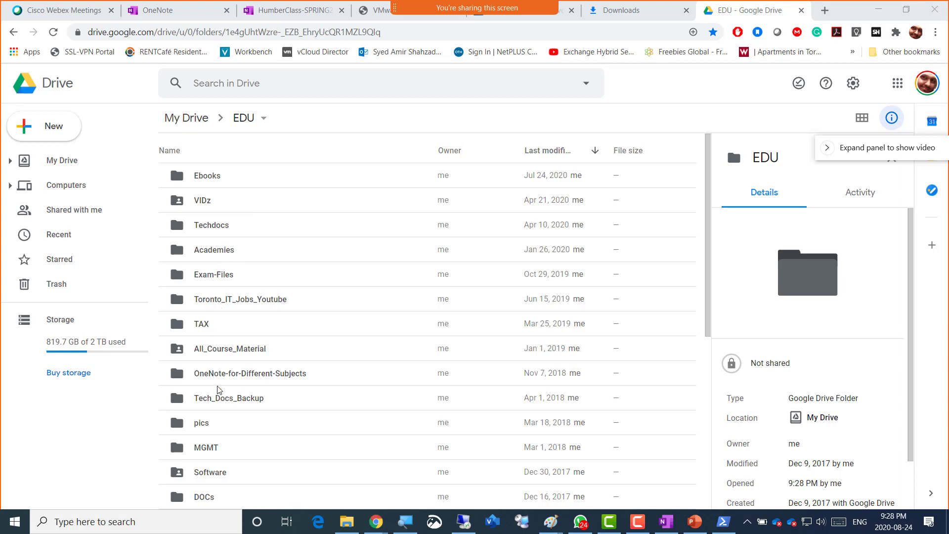
pyautogui.doubleClick(213, 474)
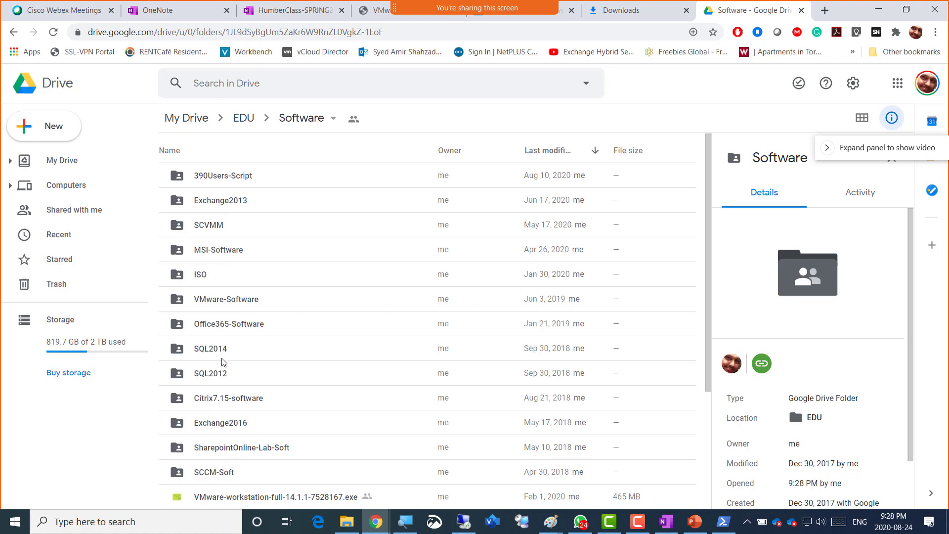
pyautogui.doubleClick(223, 301)
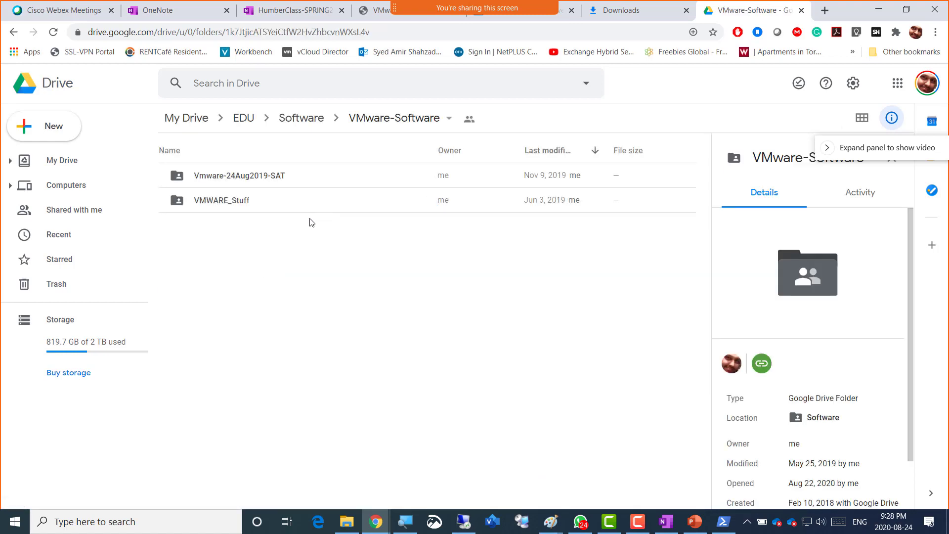
pyautogui.click(245, 203)
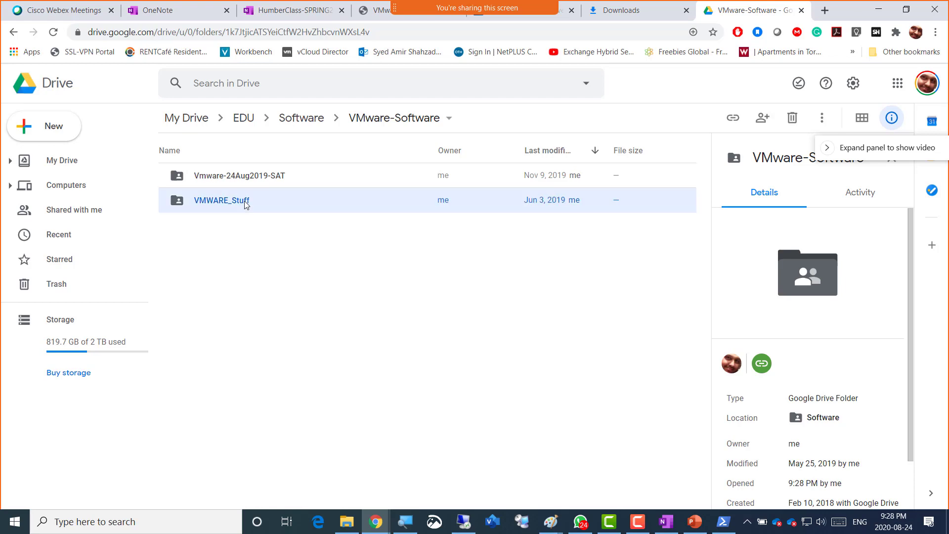
pyautogui.doubleClick(246, 204)
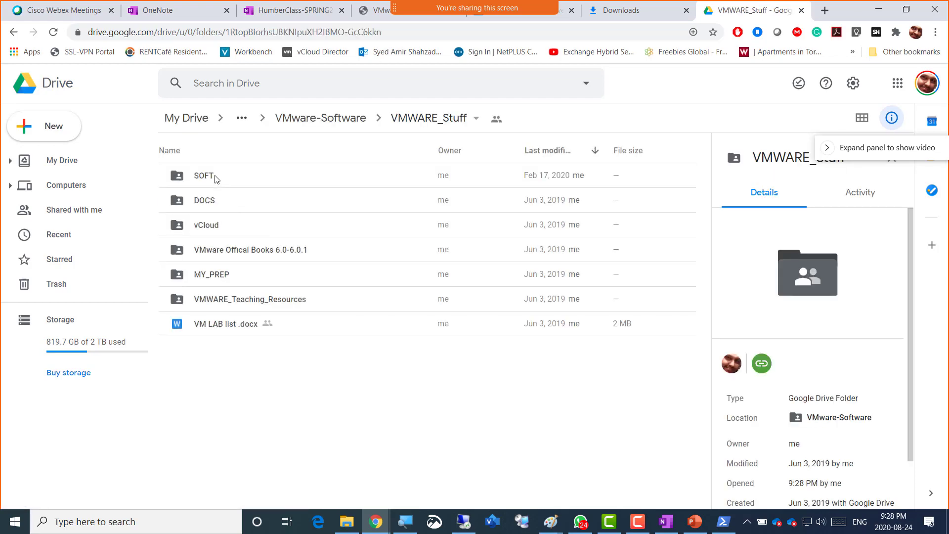
pyautogui.doubleClick(214, 177)
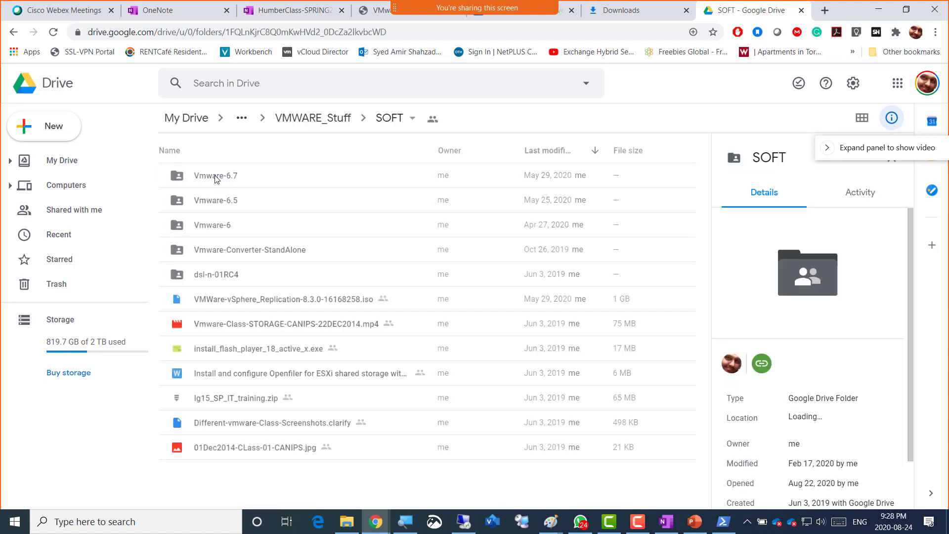
pyautogui.doubleClick(239, 200)
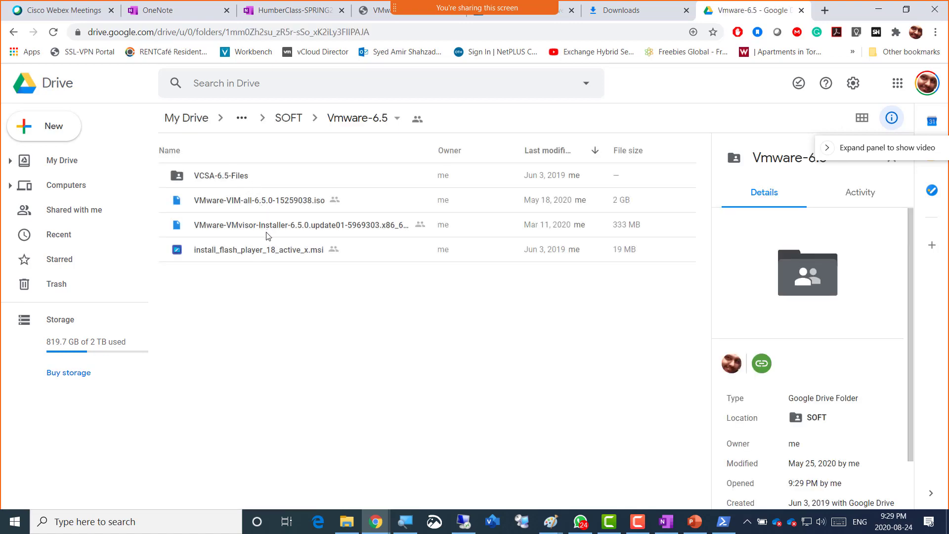
pyautogui.doubleClick(222, 184)
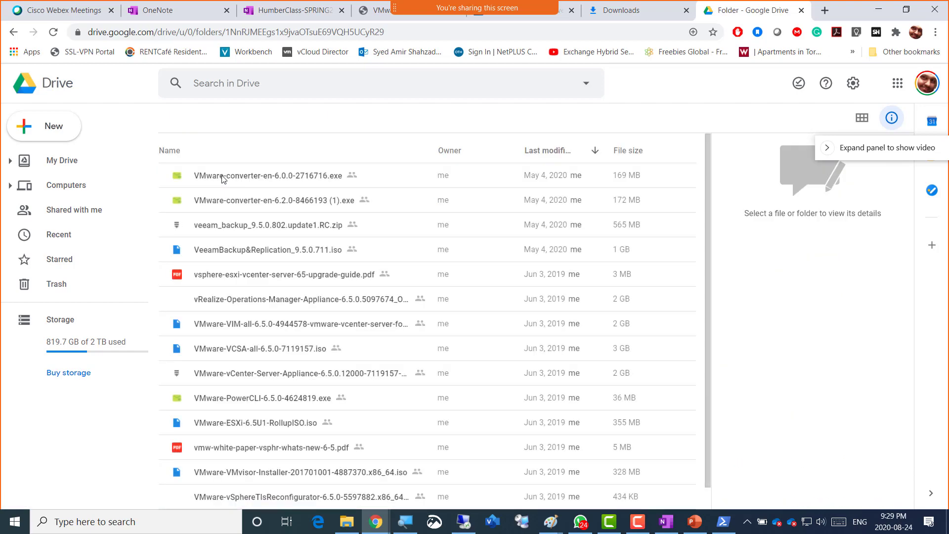
# - Choose Get shareable link for VMware-converter-en-6.0.0-2716716.exe
pyautogui.click(274, 181)
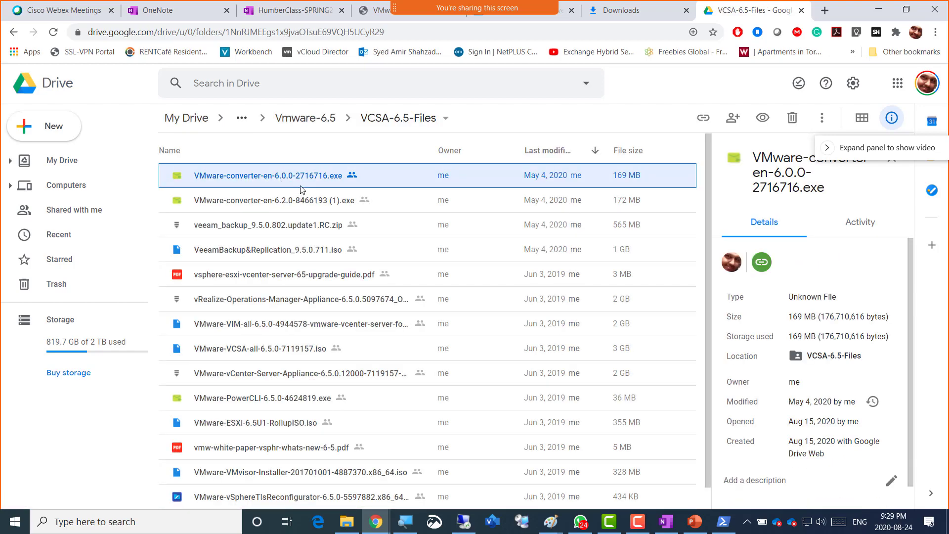
pyautogui.click(302, 179)
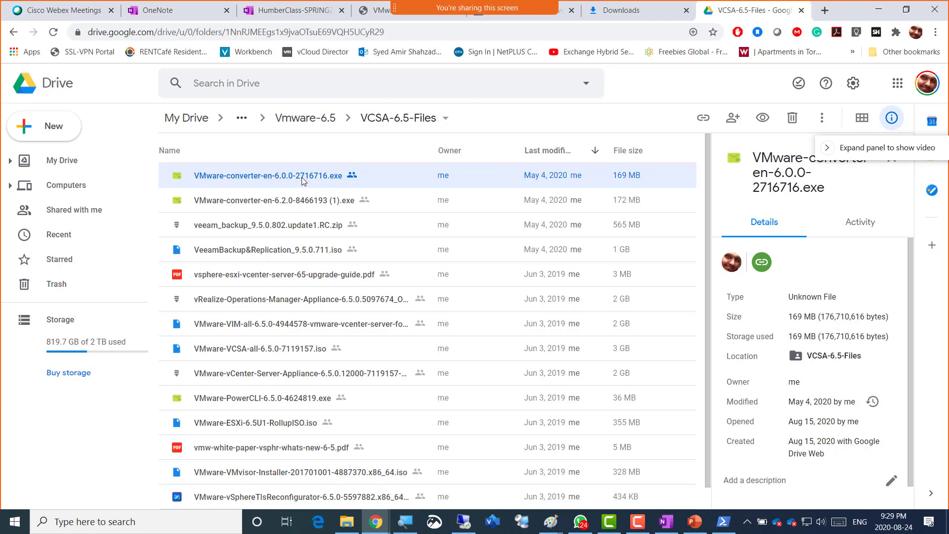
pyautogui.rightClick(301, 177)
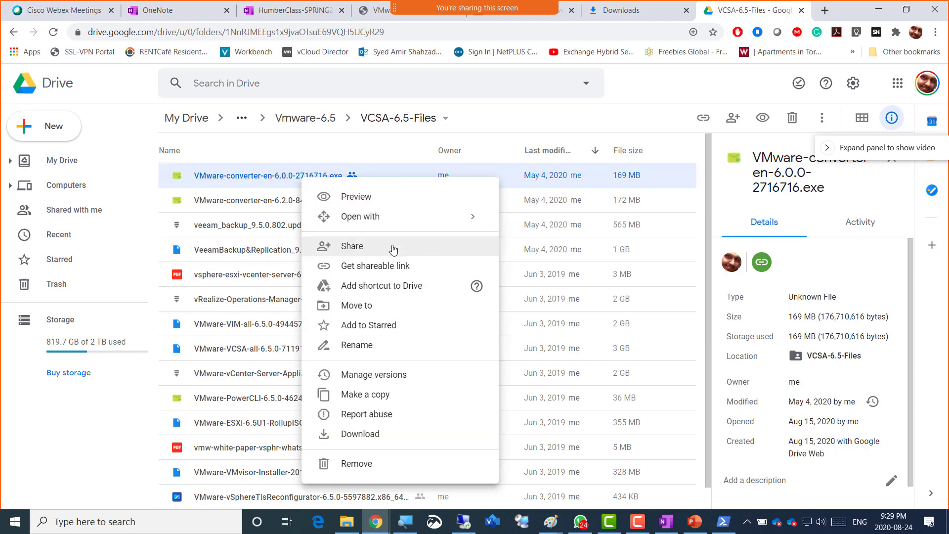
pyautogui.click(397, 266)
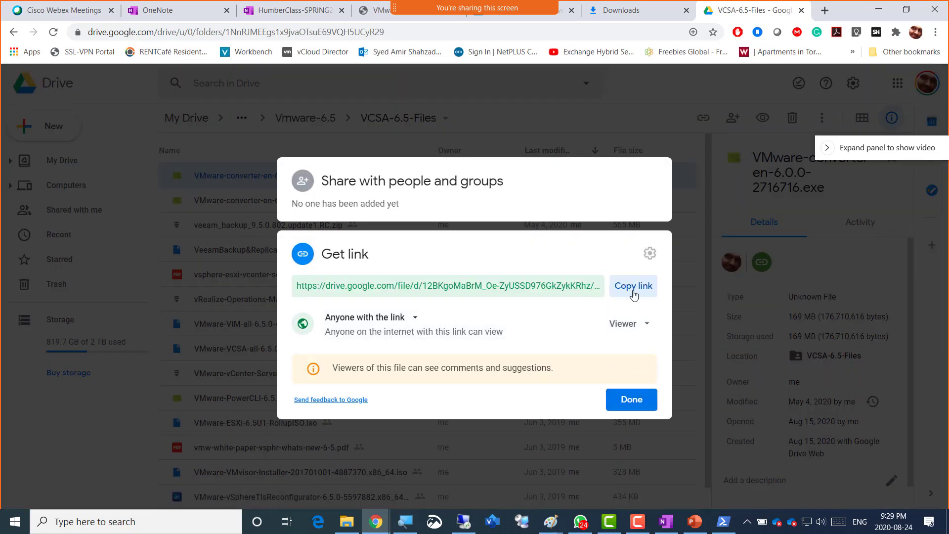
# - Copy the converter 6.0.0 installer's viewer link and close the Get link dialog
pyautogui.click(632, 292)
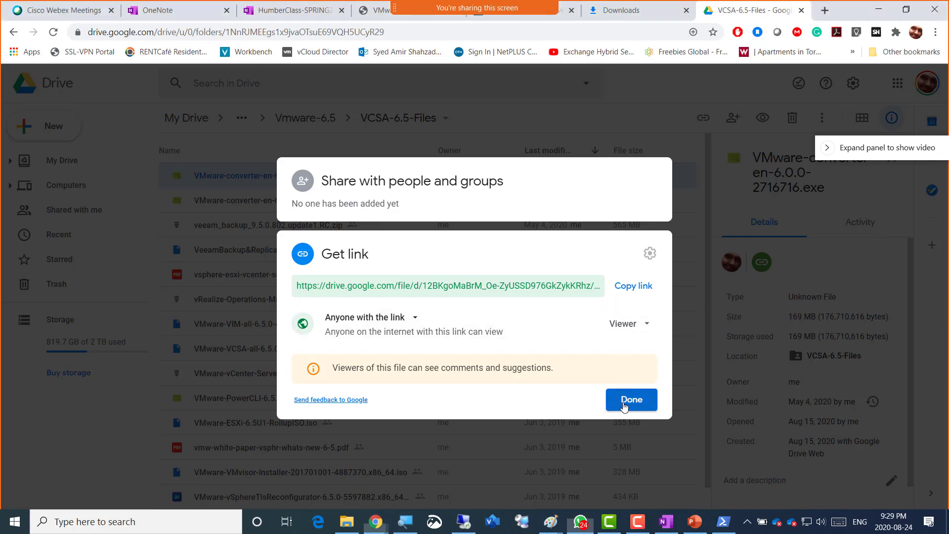
pyautogui.click(623, 406)
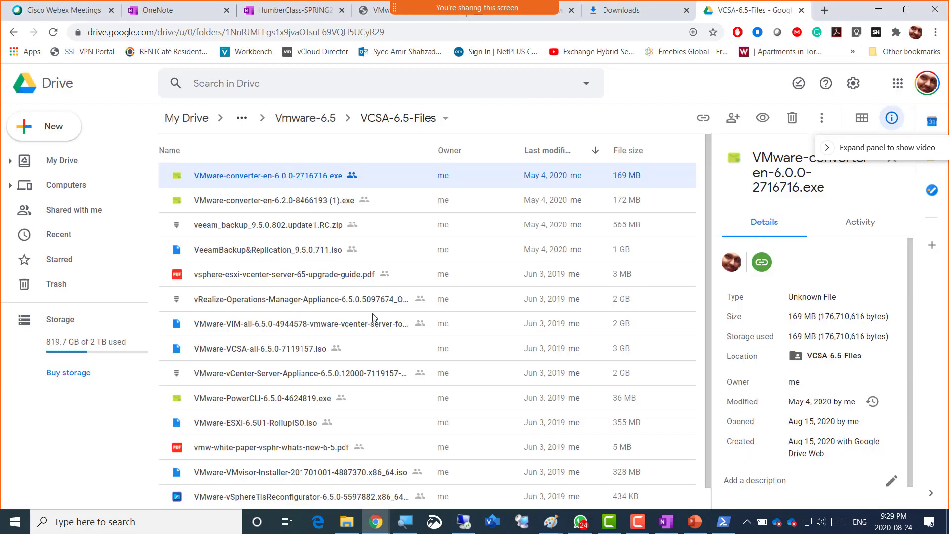
# - Download VMware-converter-en-6.0.0-2716716.exe from Drive twice, bypassing the virus-scan warning
pyautogui.rightClick(253, 175)
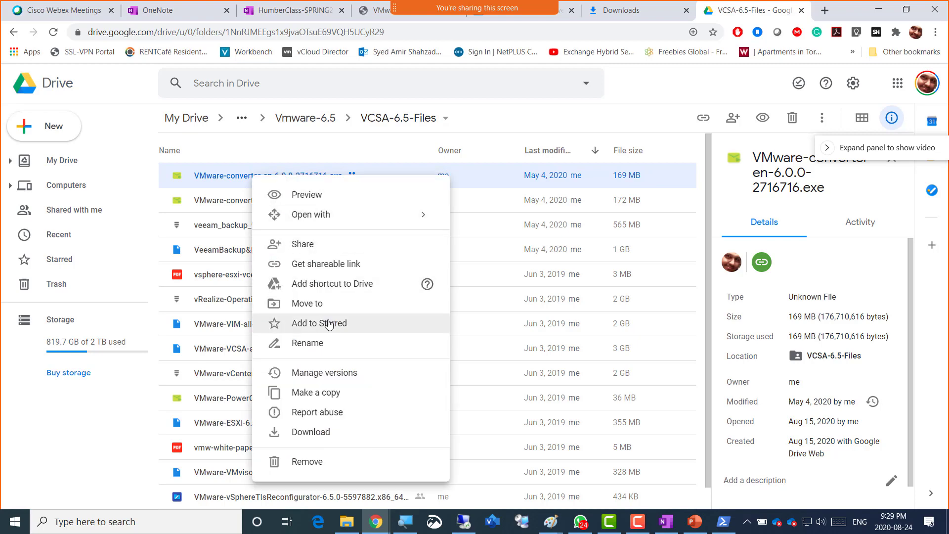
pyautogui.click(330, 439)
pyautogui.click(557, 327)
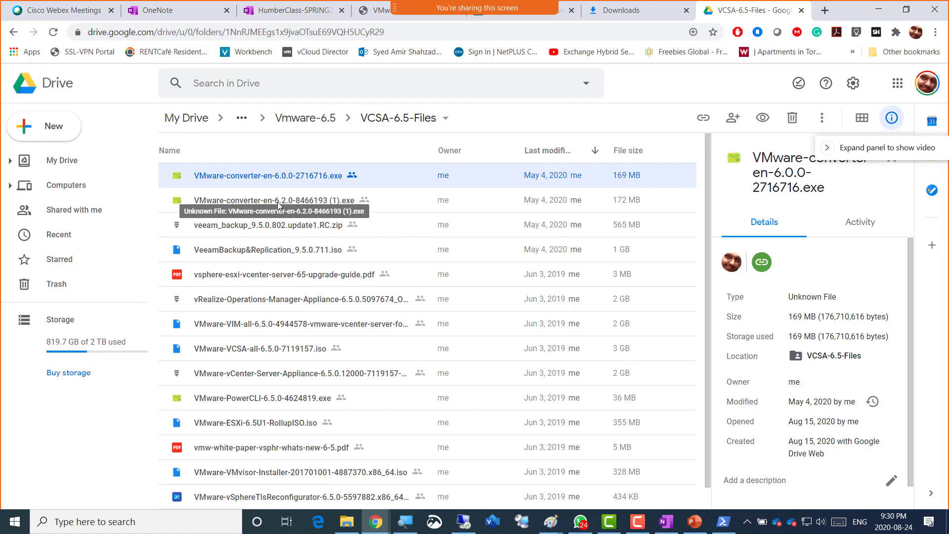
pyautogui.rightClick(242, 175)
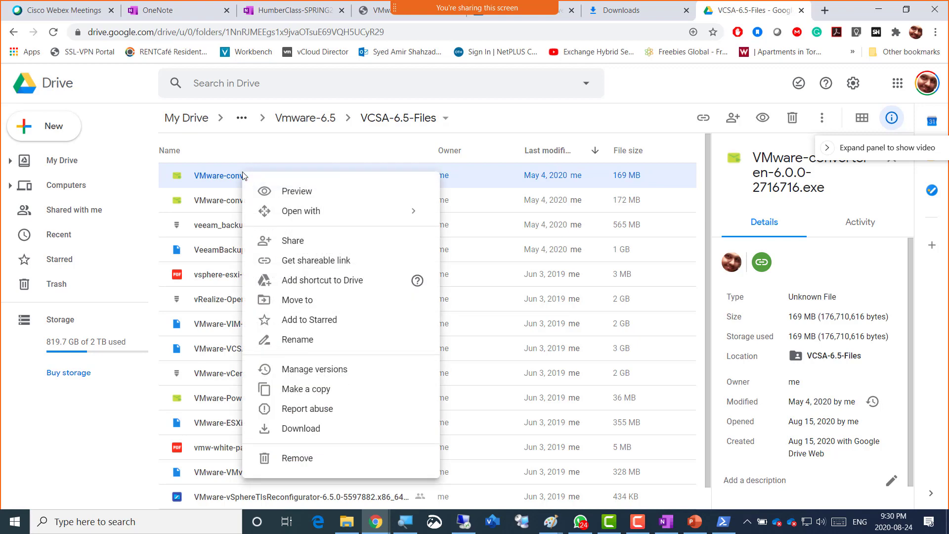
pyautogui.click(333, 429)
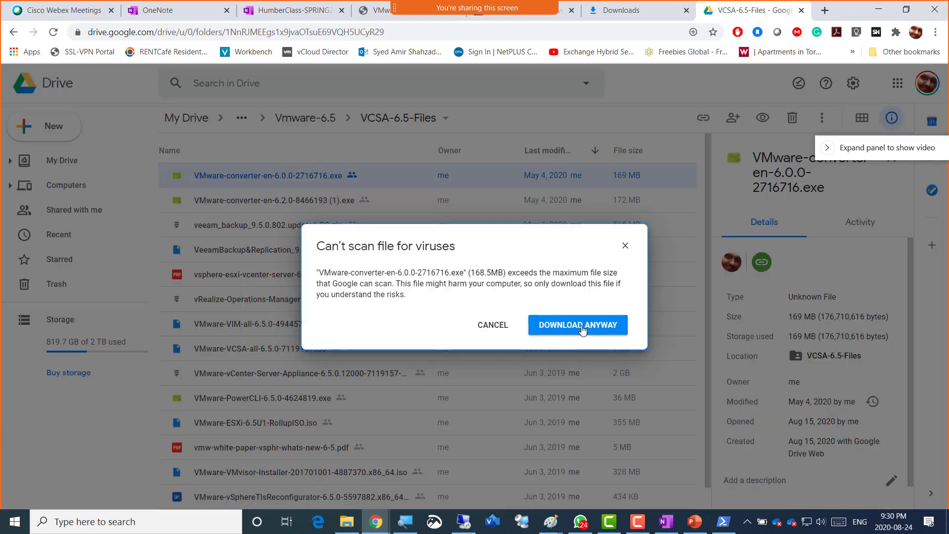
pyautogui.click(578, 325)
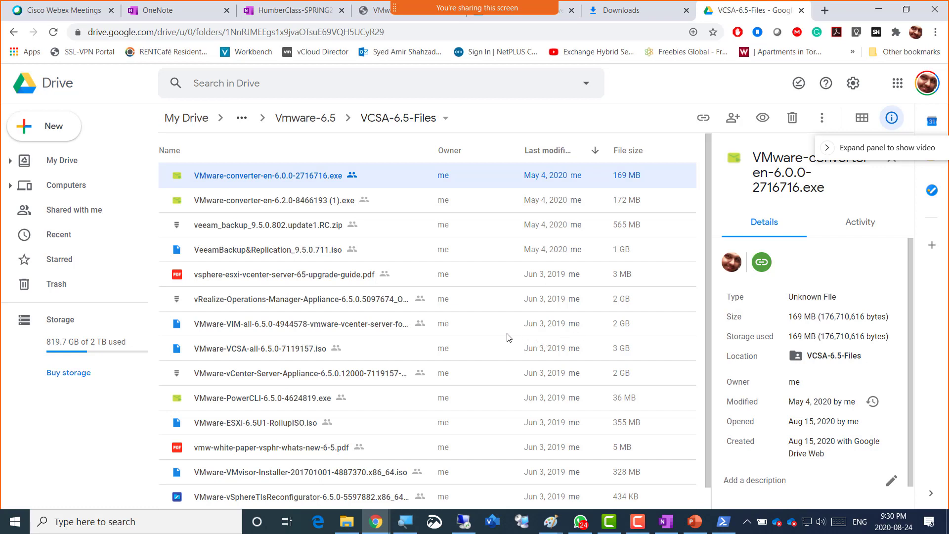
# - Check File Explorer, then switch to the Server02 virtual machine's desktop
pyautogui.rightClick(329, 174)
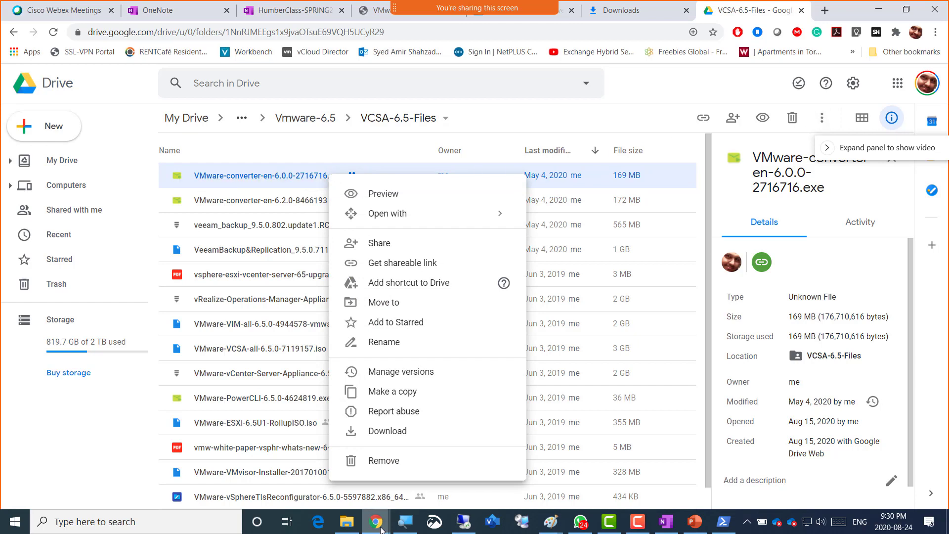
pyautogui.click(346, 524)
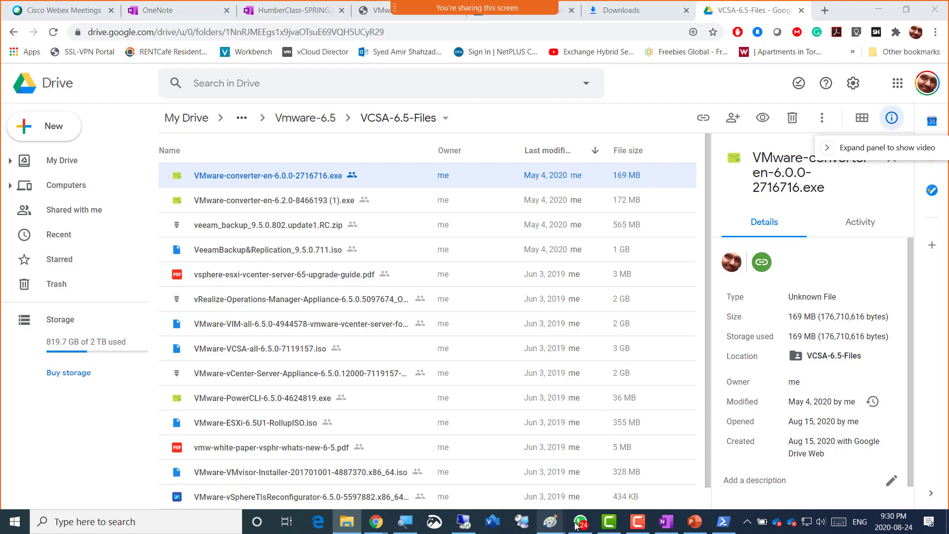
pyautogui.click(463, 522)
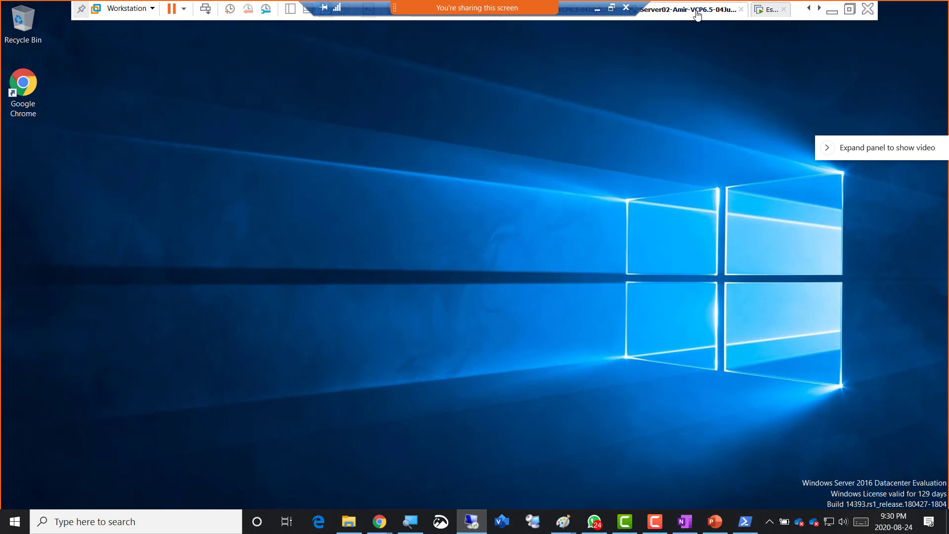
# - Exit the VM's full-screen view and shrink the Remote Desktop session into a window
pyautogui.rightClick(233, 129)
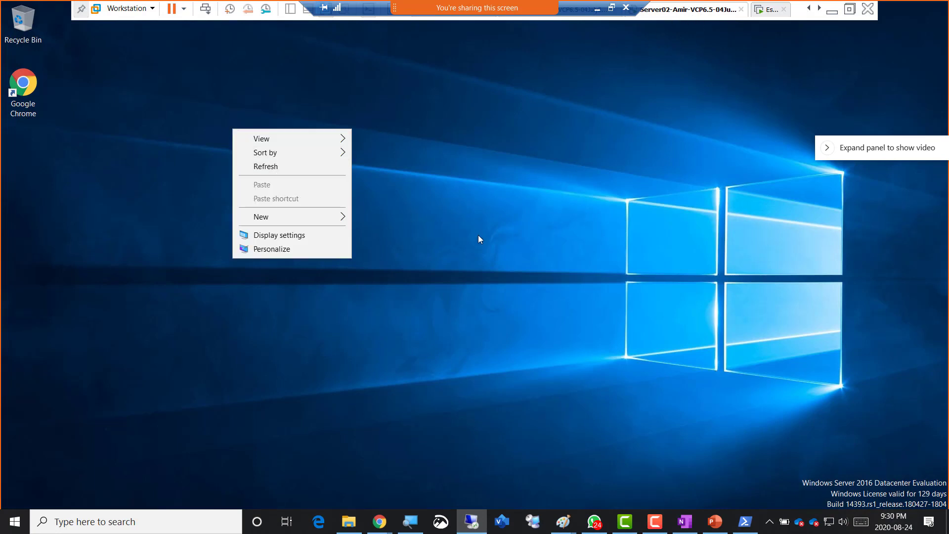
pyautogui.click(497, 243)
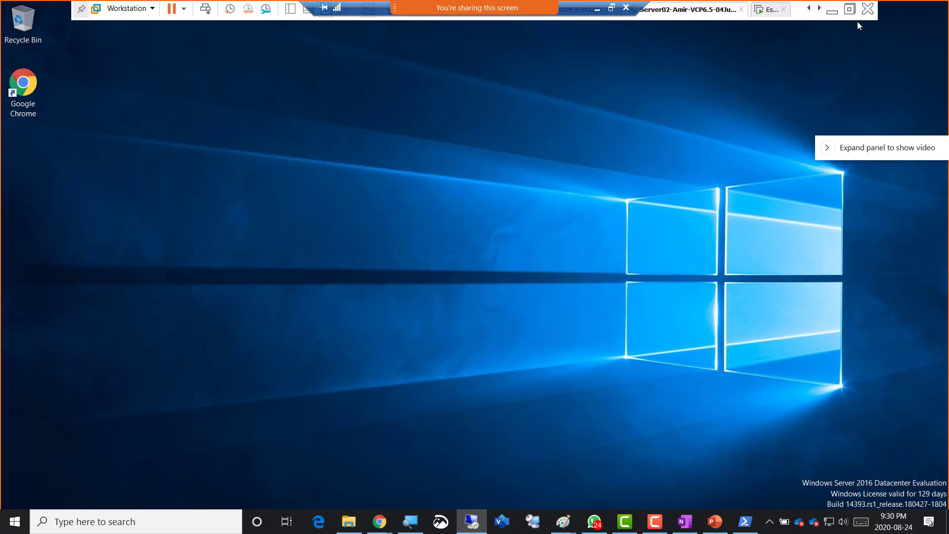
pyautogui.click(849, 9)
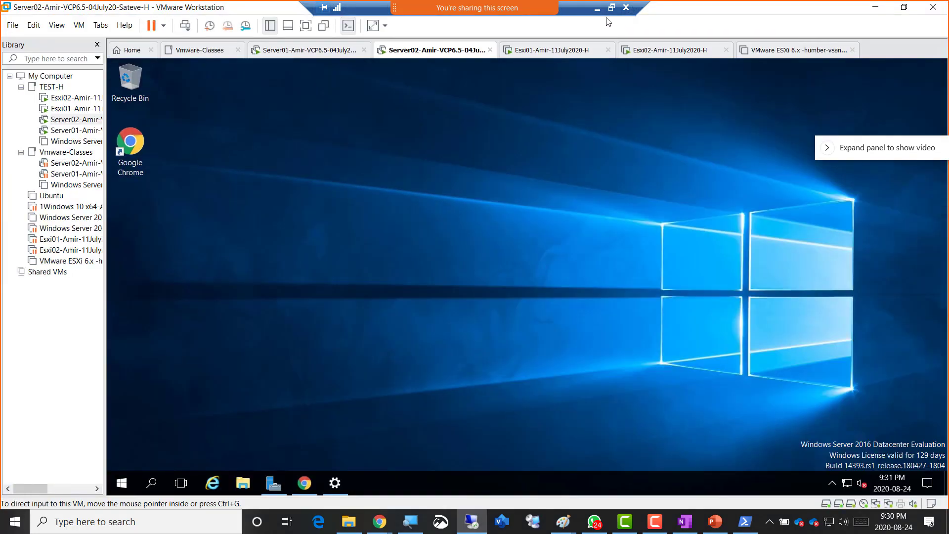
pyautogui.click(611, 9)
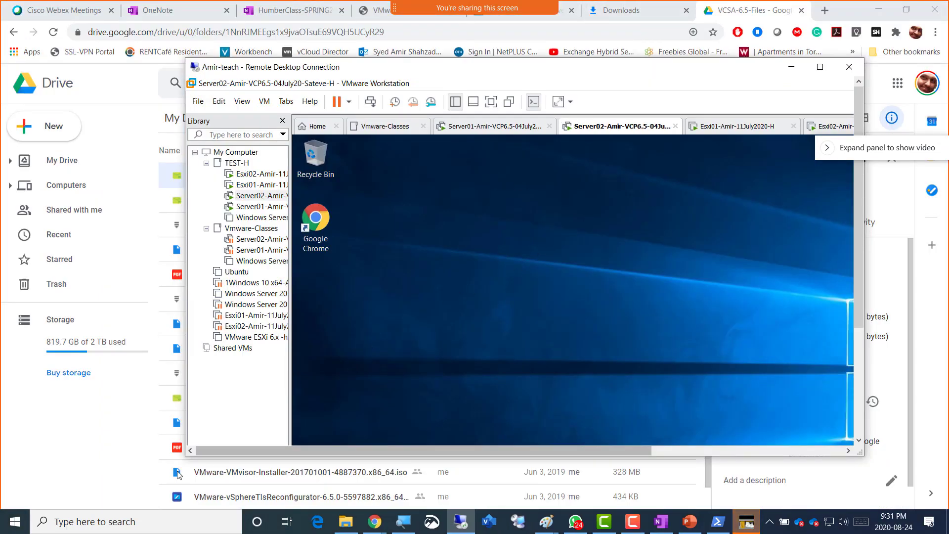
pyautogui.click(746, 521)
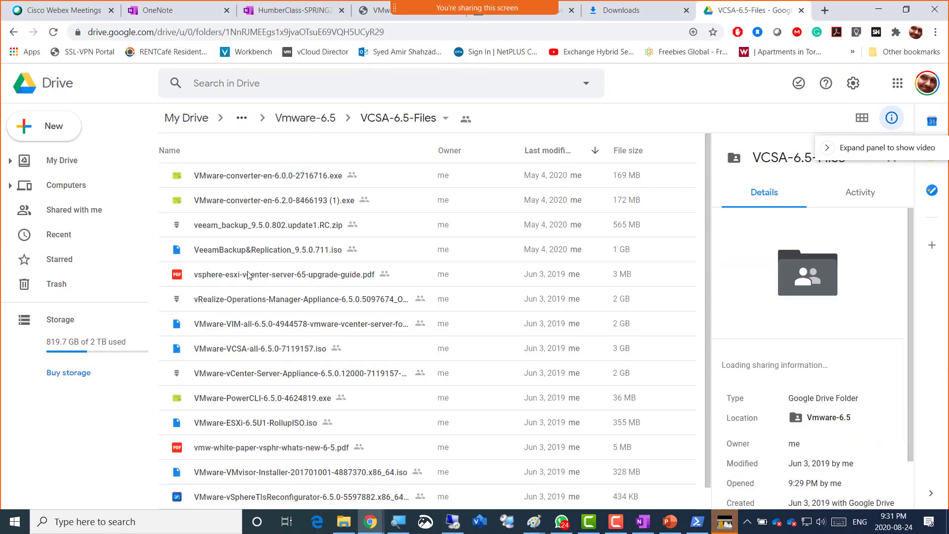
pyautogui.rightClick(247, 176)
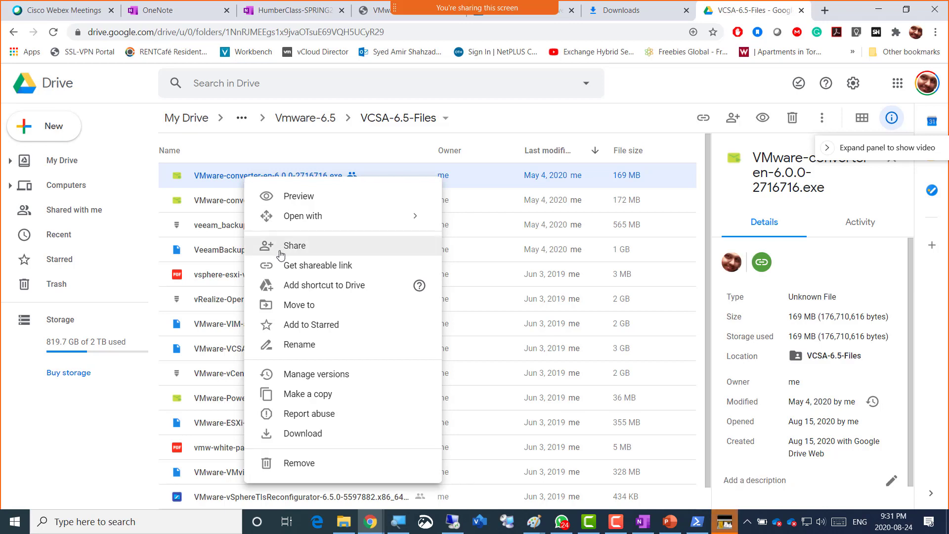
pyautogui.click(344, 523)
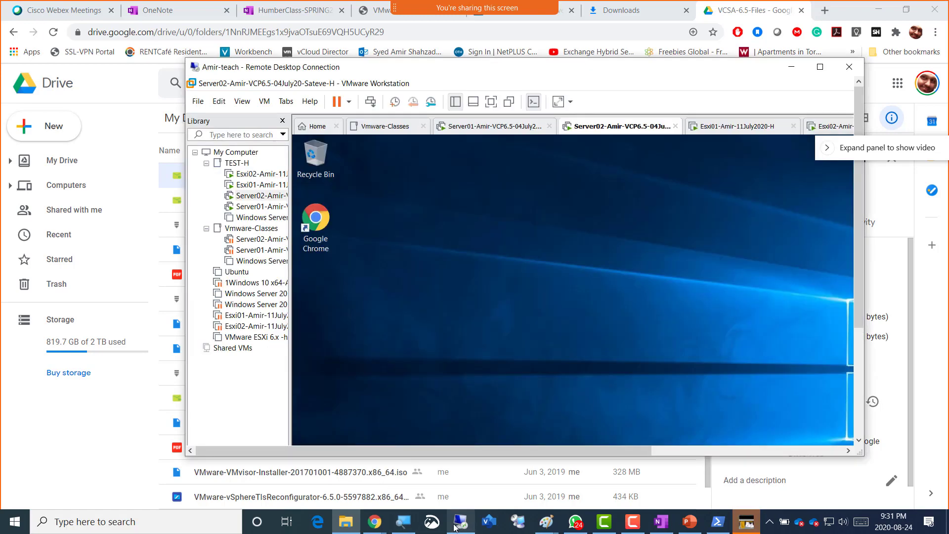
# - Maximize the Remote Desktop session and minimize VMware Workstation to reveal the remote desktop
pyautogui.click(452, 522)
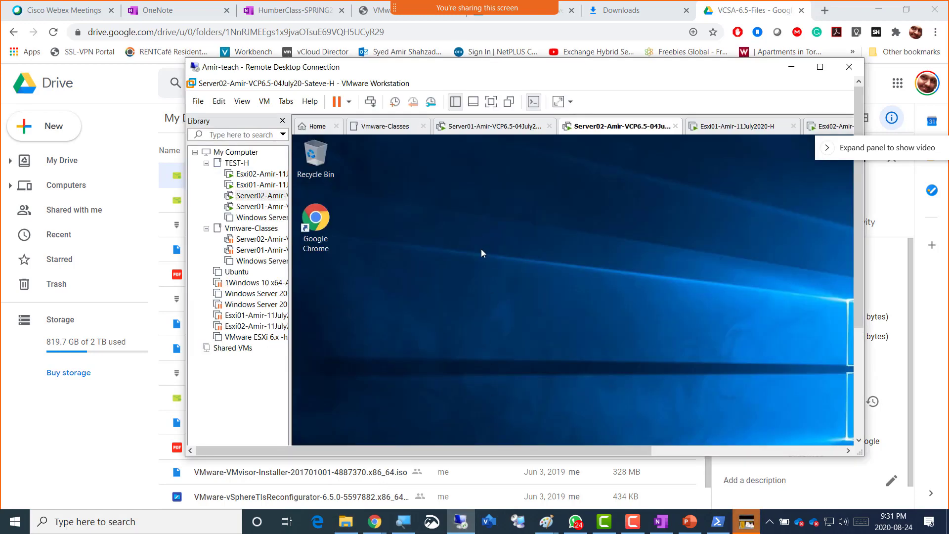
pyautogui.rightClick(481, 248)
pyautogui.click(494, 270)
pyautogui.click(819, 67)
pyautogui.click(875, 7)
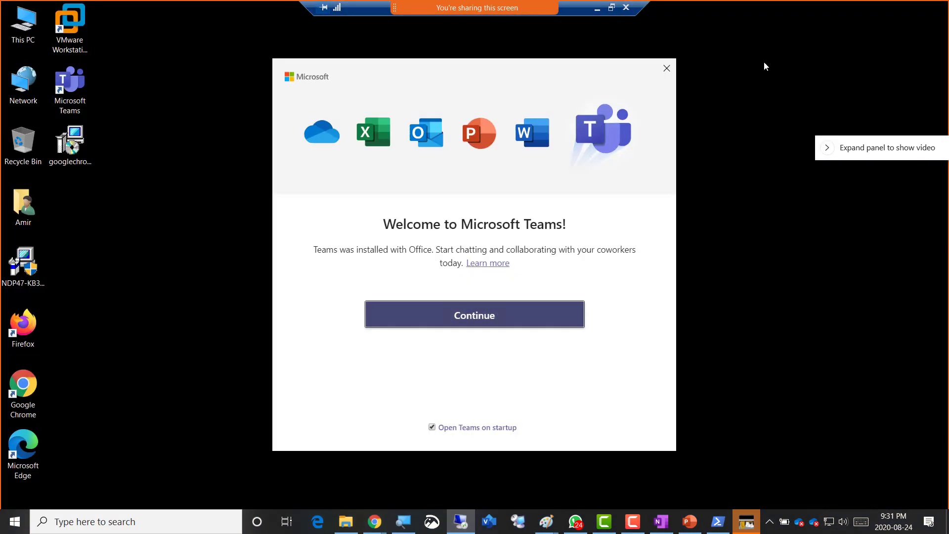
# - Dismiss the Teams welcome and paste the converter 6.0.0 installer onto the remote desktop
pyautogui.click(667, 68)
pyautogui.rightClick(239, 93)
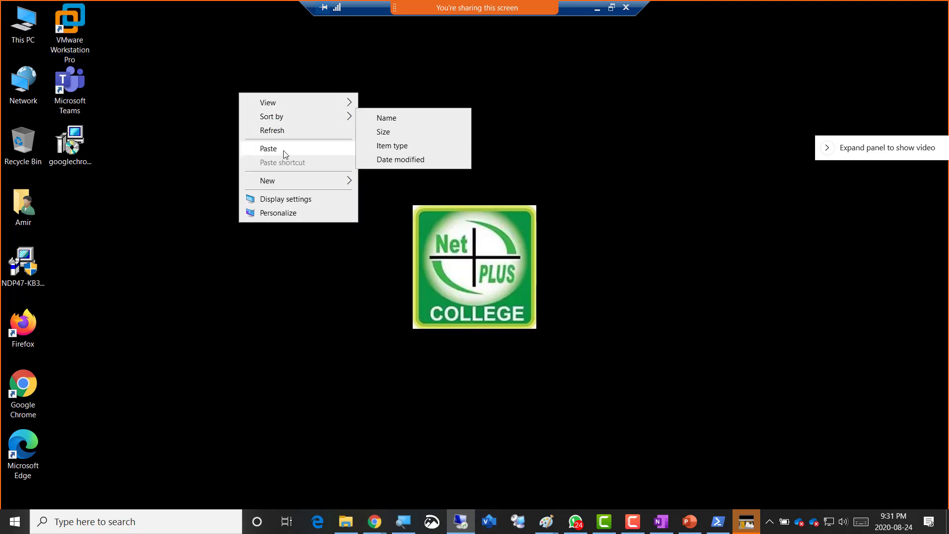
pyautogui.click(284, 150)
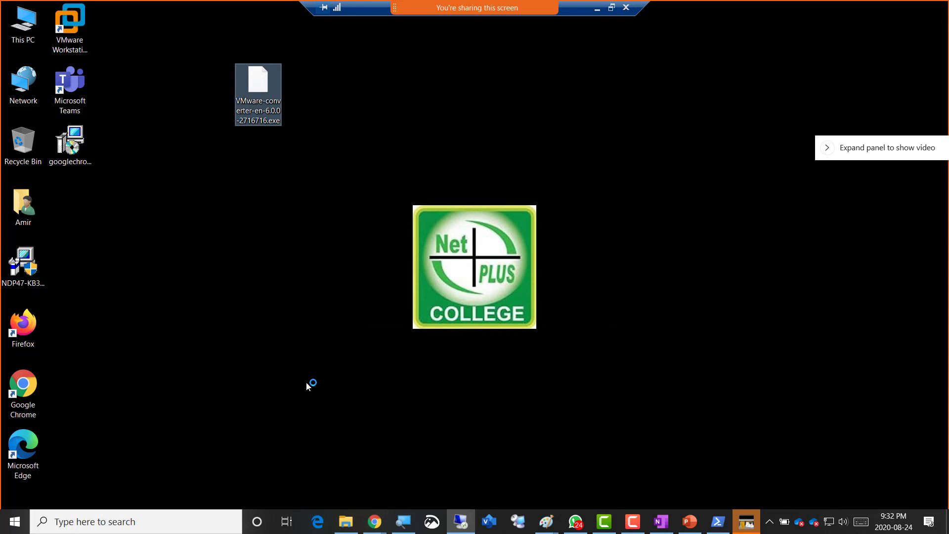
# - Cut the VMware-converter-en-6.0.0-2716716.exe icon from the remote desktop
pyautogui.rightClick(259, 89)
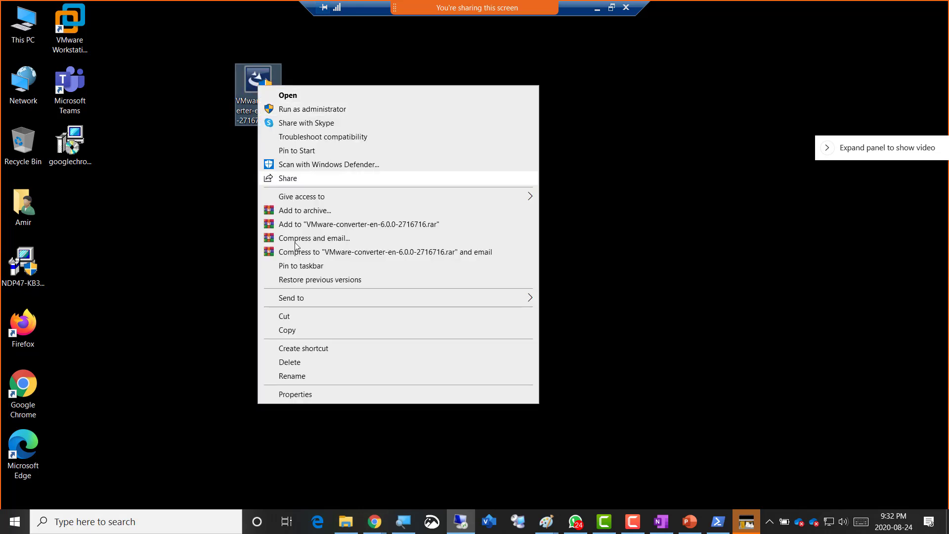
pyautogui.click(289, 318)
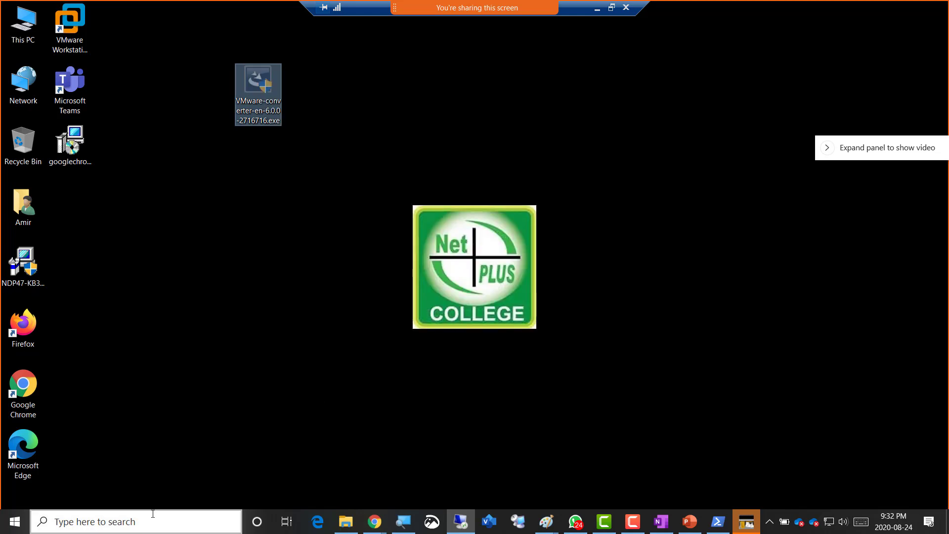
pyautogui.click(191, 519)
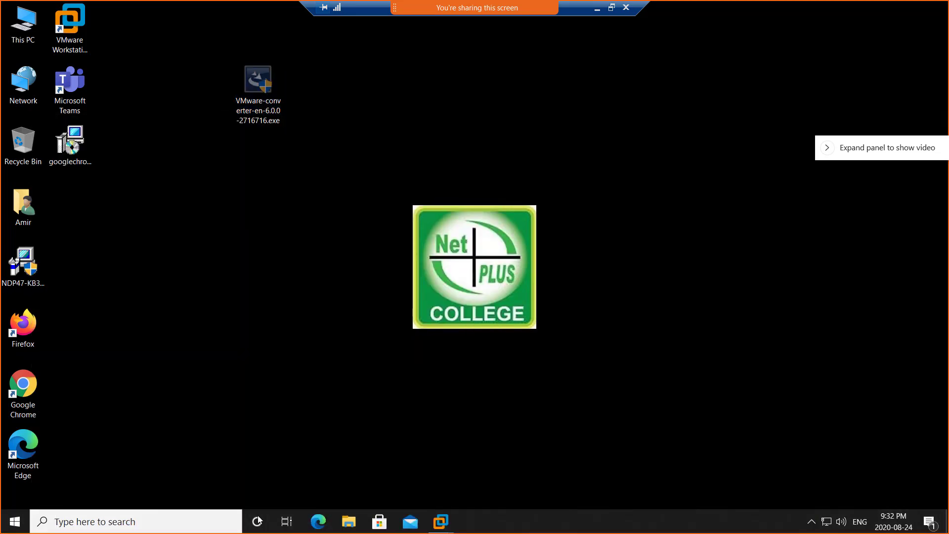
# - Open the Vmware_SOFT folder on New Volume (D:) in File Explorer
pyautogui.press('super+e')
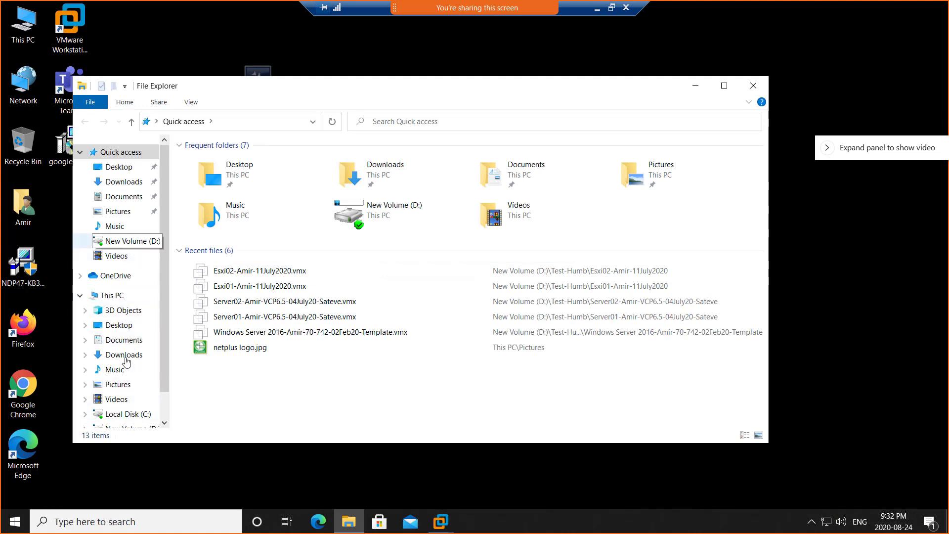
pyautogui.scroll(-1, 125, 417)
pyautogui.click(125, 389)
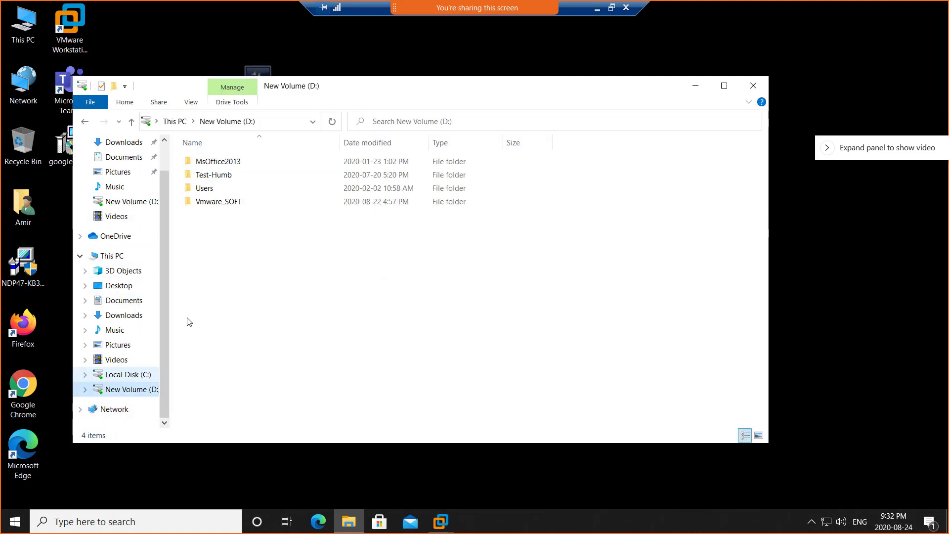
pyautogui.click(222, 205)
pyautogui.doubleClick(222, 205)
# - Copy VMware-converter-en-6.0.0-2716716.exe and switch back to the Server02 virtual machine
pyautogui.rightClick(226, 228)
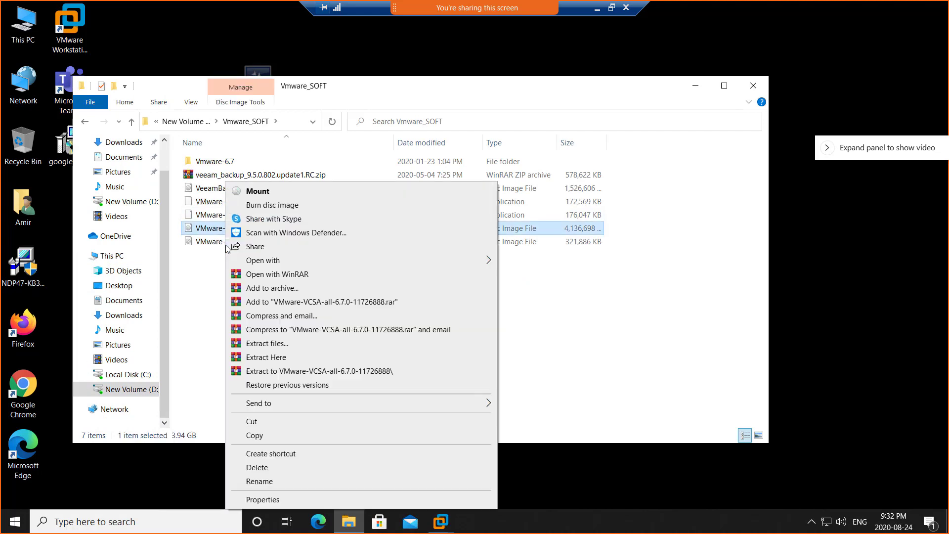
pyautogui.click(208, 282)
pyautogui.rightClick(206, 278)
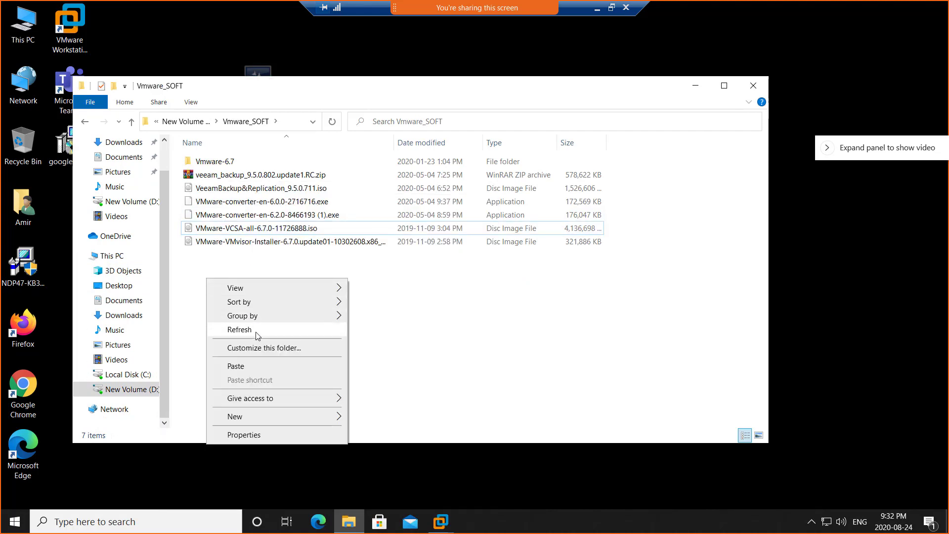
pyautogui.rightClick(290, 202)
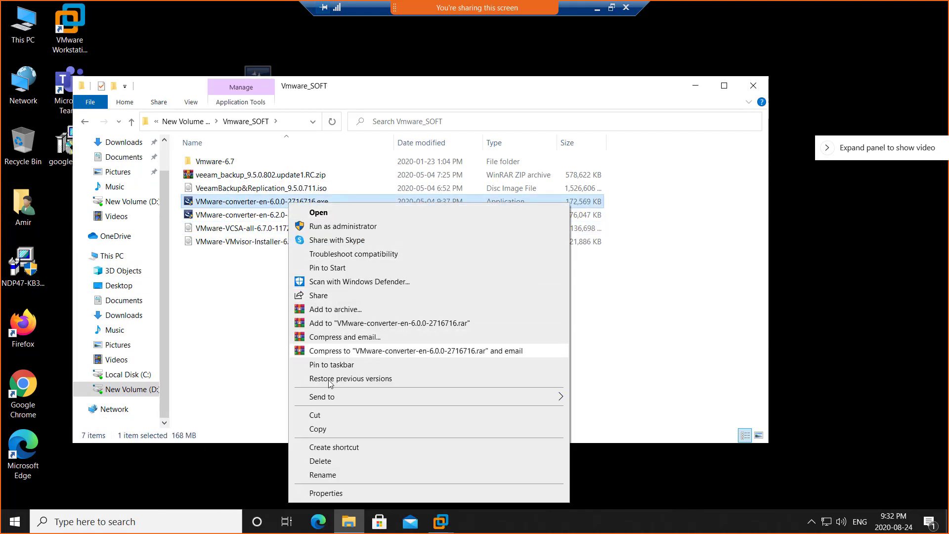
pyautogui.click(324, 429)
pyautogui.moveTo(441, 522)
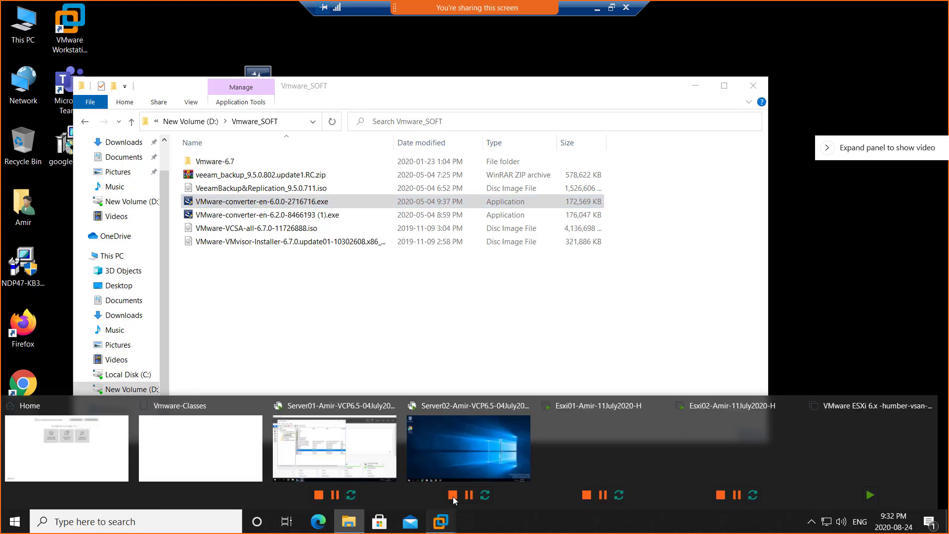
pyautogui.click(481, 439)
# - Paste the VMware-converter-en-6.0.0-2716716.exe installer onto the Server02 VM desktop and focus the VM
pyautogui.rightClick(324, 215)
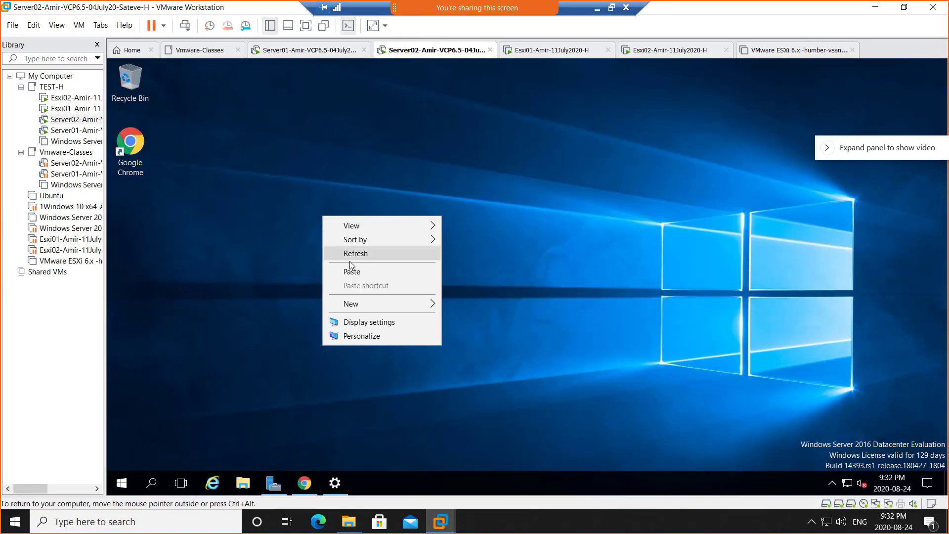
pyautogui.click(348, 271)
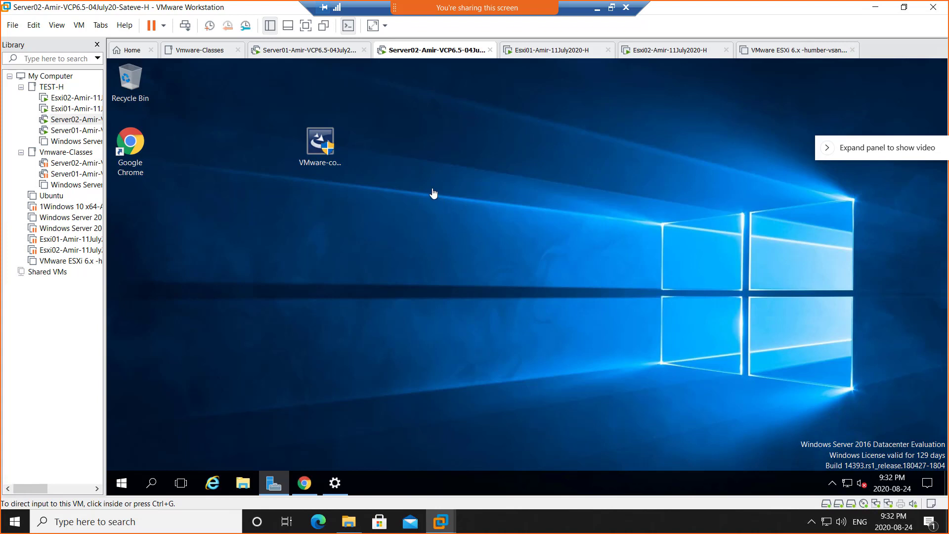
pyautogui.click(348, 182)
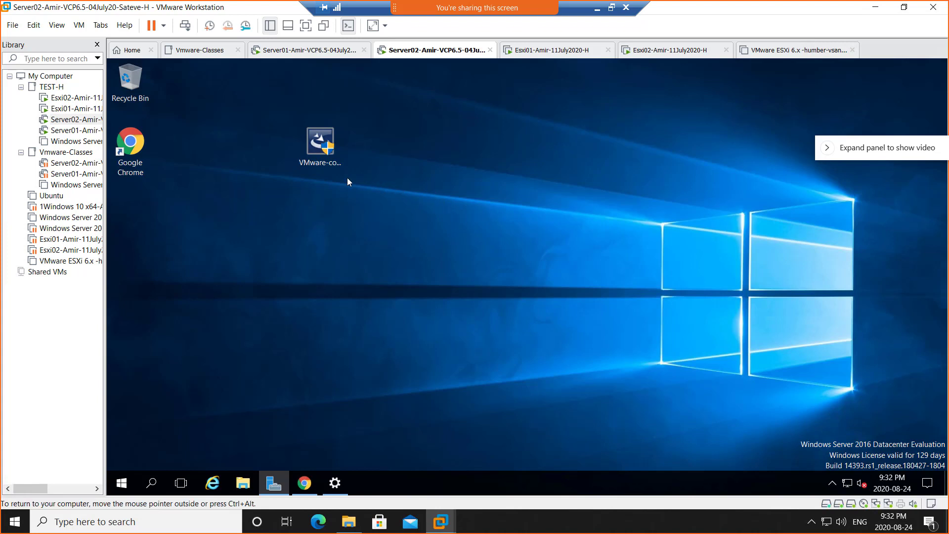
# - Launch the converter installer on Server02 and approve the User Account Control prompt
pyautogui.click(326, 156)
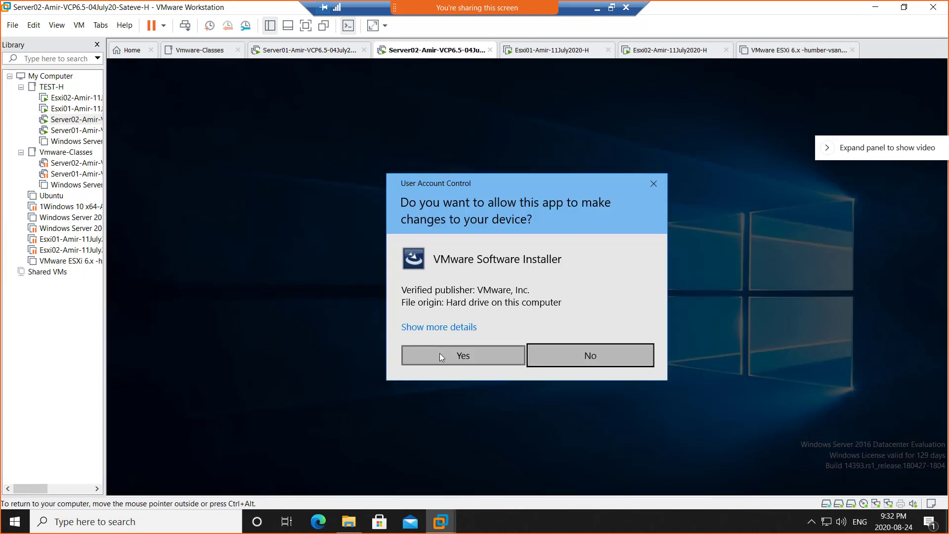
pyautogui.click(439, 353)
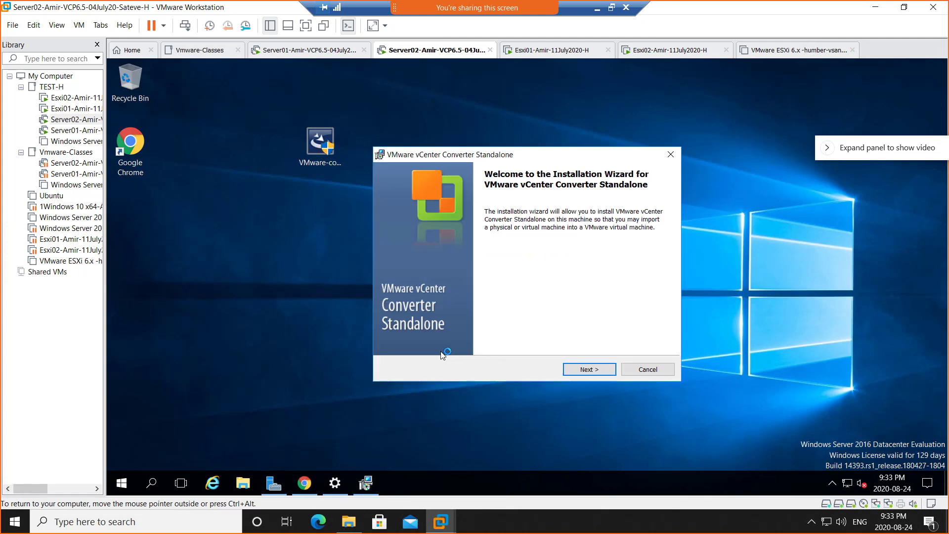
# - Accept the licence, keep the default folder, choose Local installation and install the Converter
pyautogui.click(591, 367)
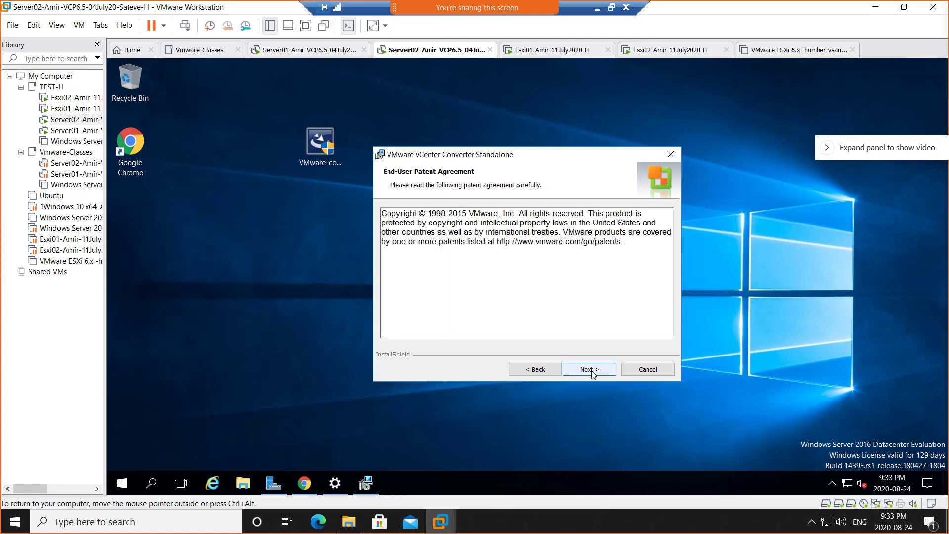
pyautogui.click(590, 370)
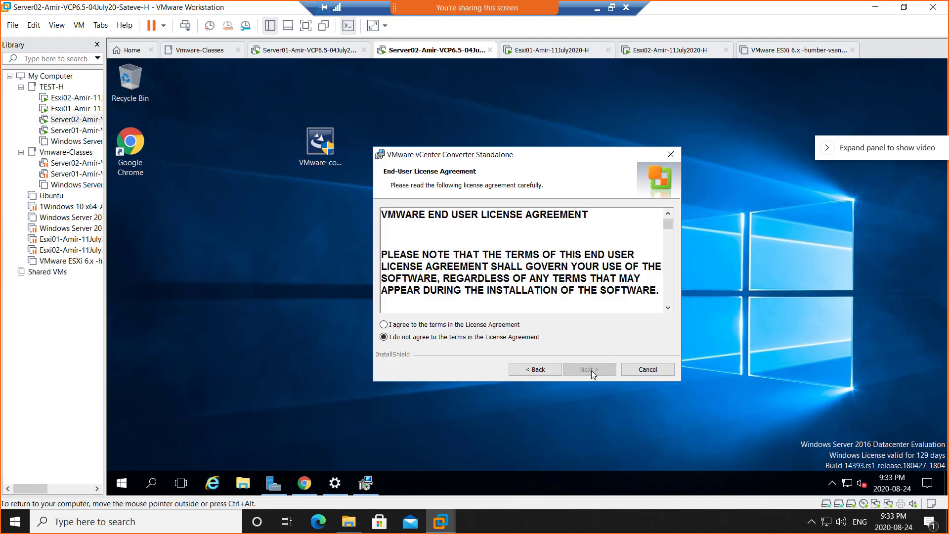
pyautogui.click(498, 326)
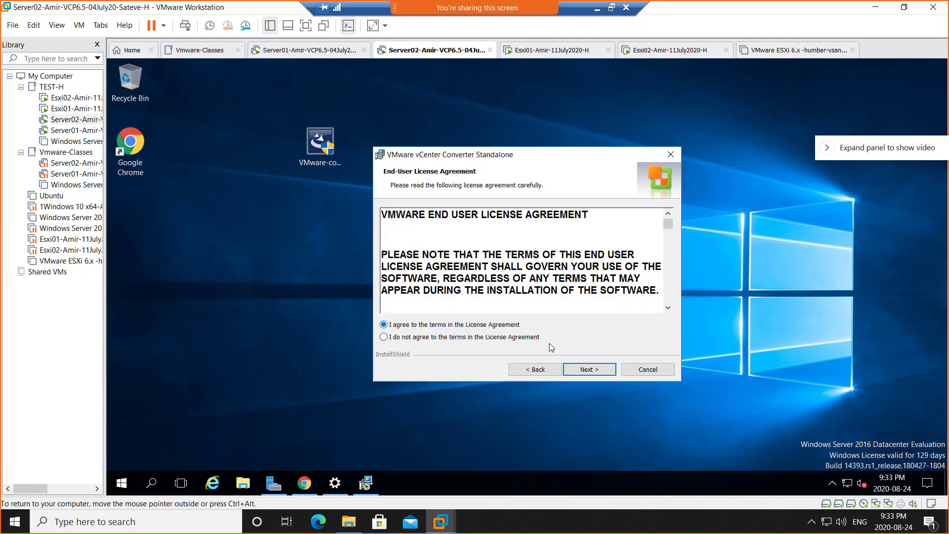
pyautogui.click(588, 372)
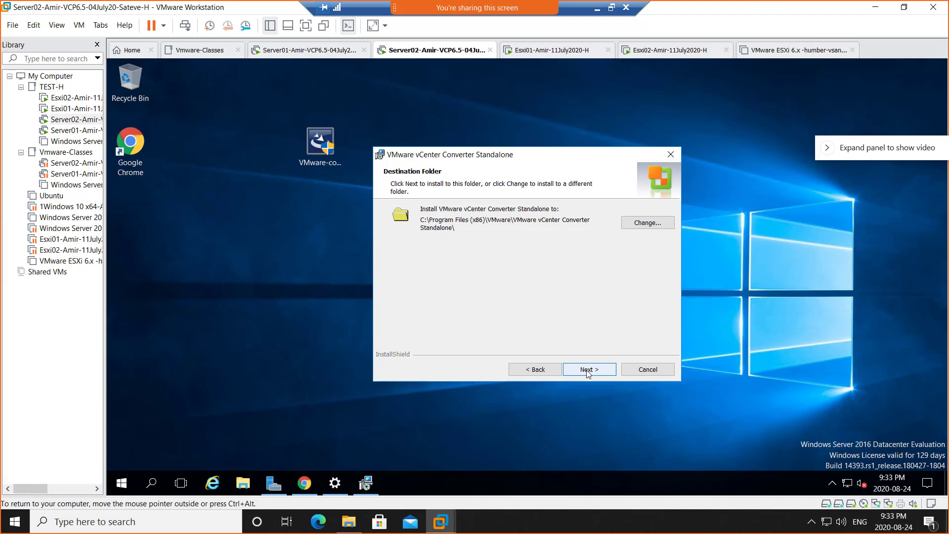
pyautogui.click(588, 371)
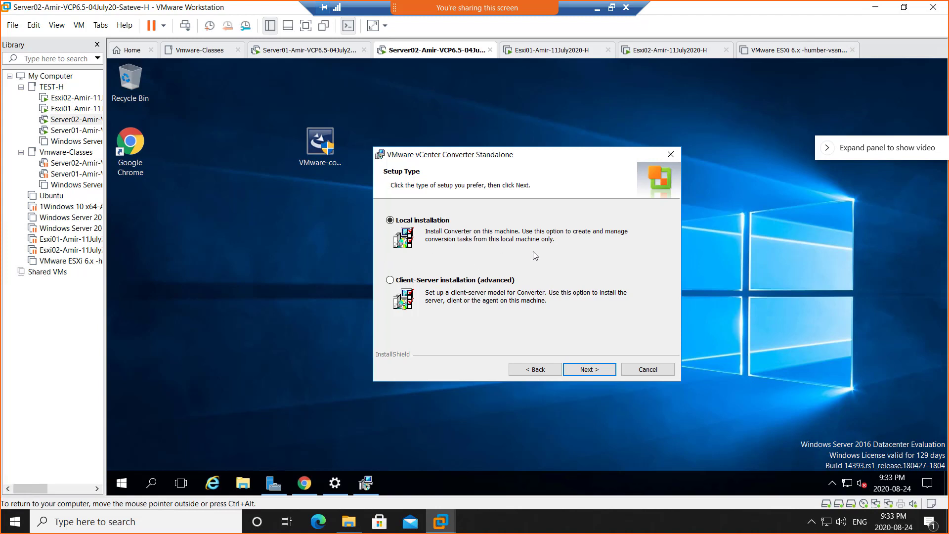
pyautogui.click(585, 371)
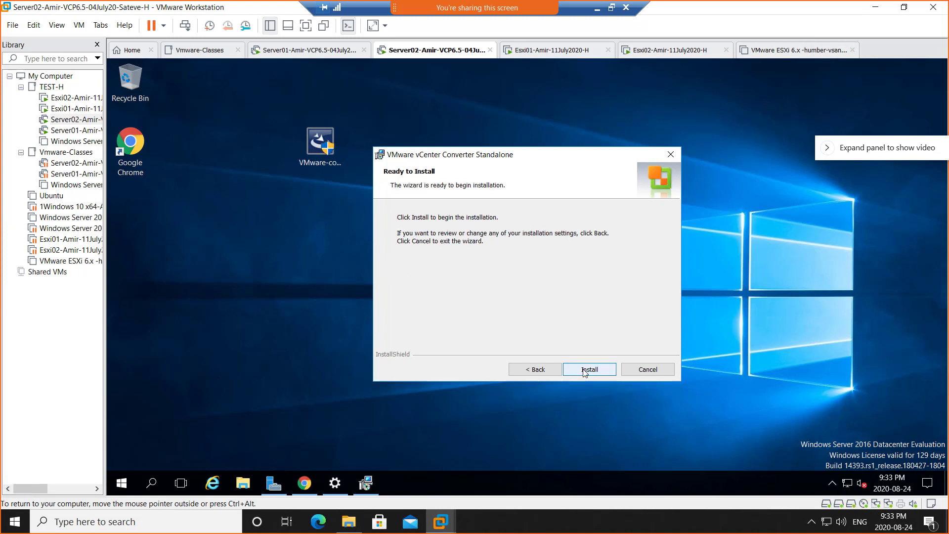
pyautogui.click(584, 371)
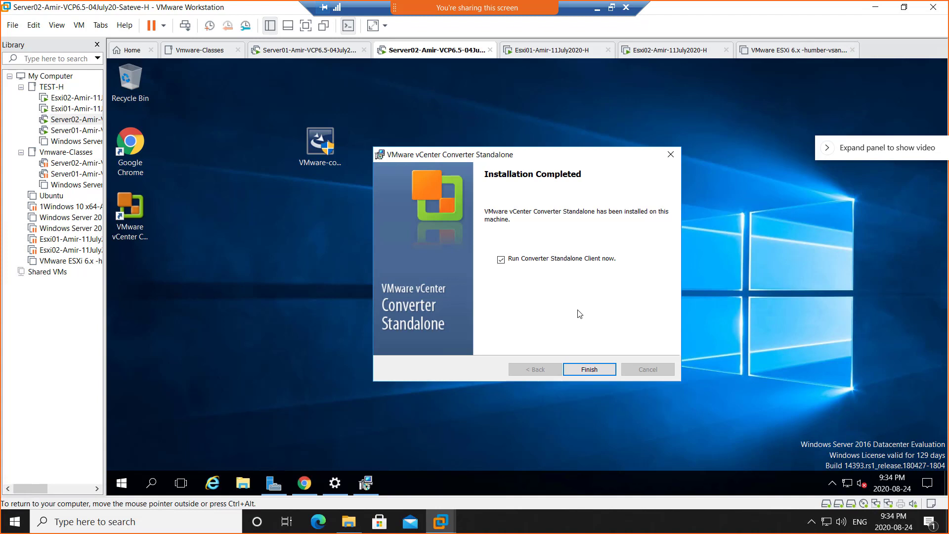
# - Finish setup with 'Run Converter Standalone Client now' checked to open the Converter client
pyautogui.click(594, 369)
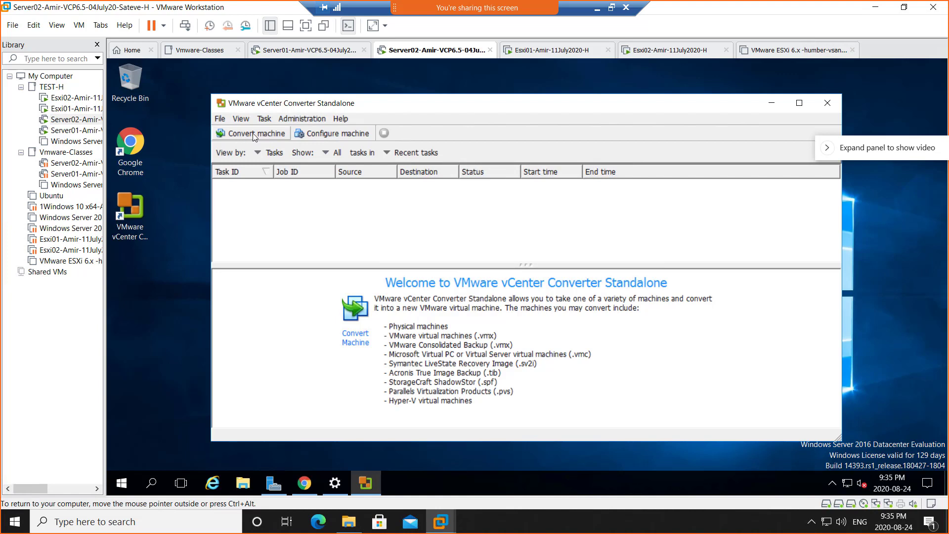
# - Start a conversion from remote Windows machine 192.168.200.1 using the administrator user name and password
pyautogui.click(253, 133)
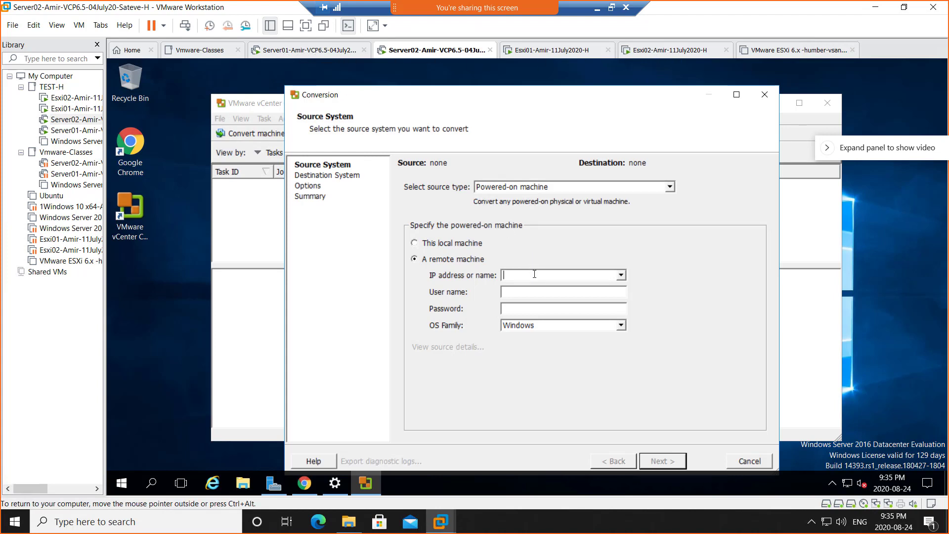
pyautogui.write('92.168.200.1')
pyautogui.click(547, 290)
pyautogui.write('admin')
pyautogui.write('istrat')
pyautogui.write('or')
pyautogui.write('*******')
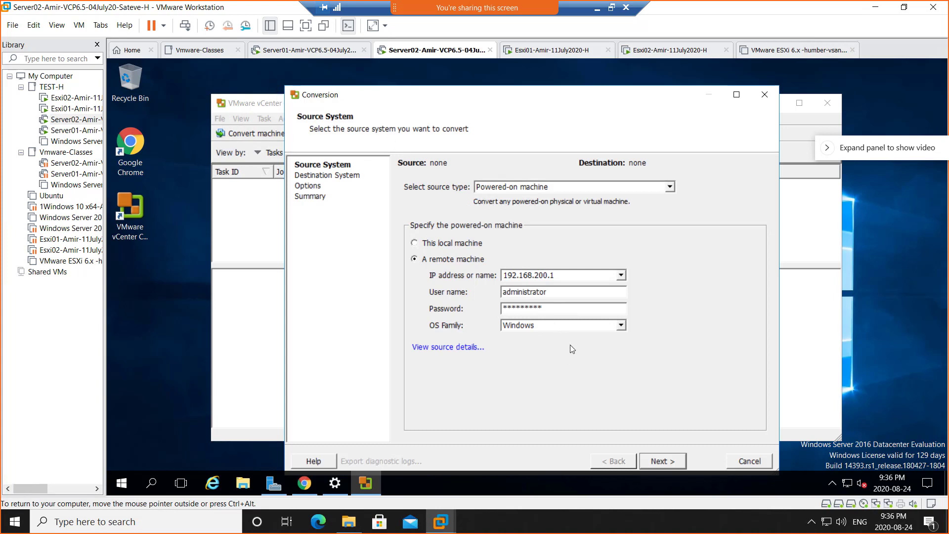
# - Request source details for 192.168.200.1, allow the Converter agent deployment, and switch to Server01
pyautogui.click(437, 348)
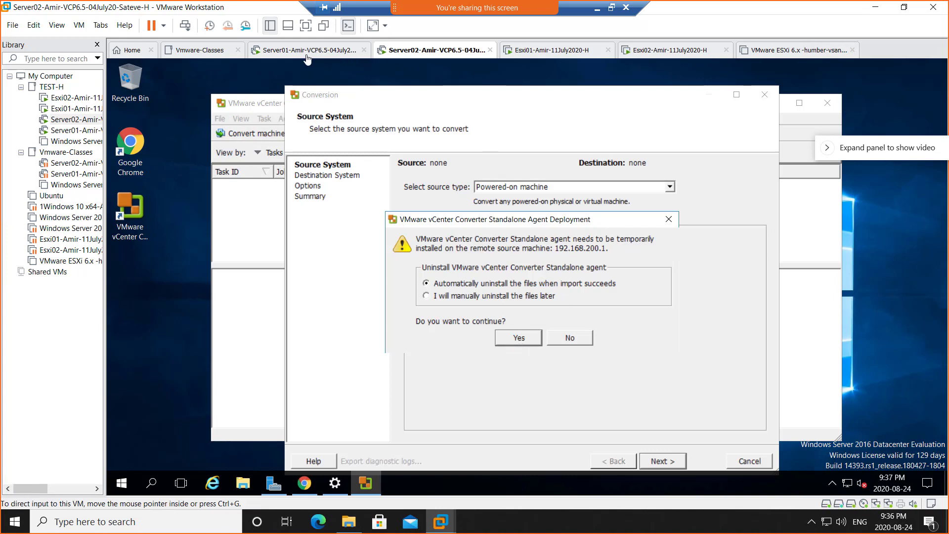
pyautogui.click(516, 342)
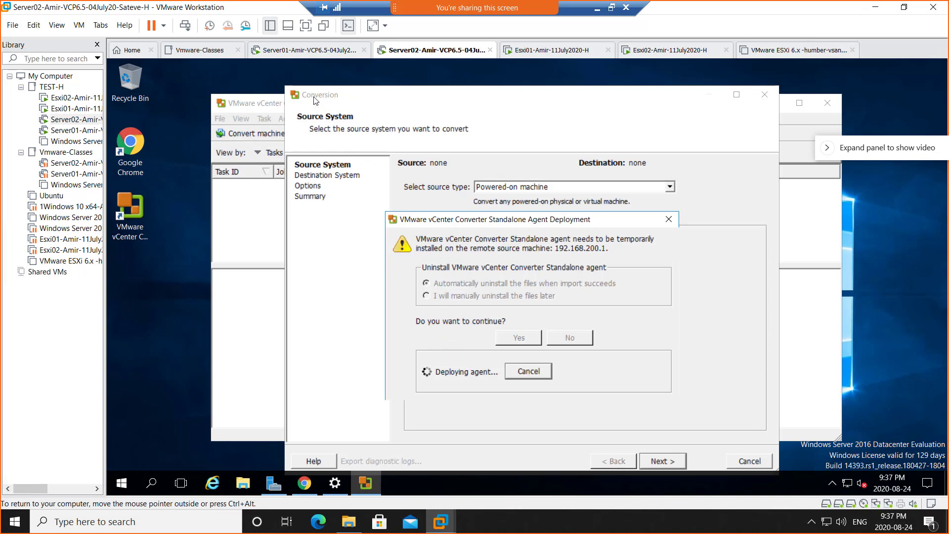
pyautogui.click(296, 51)
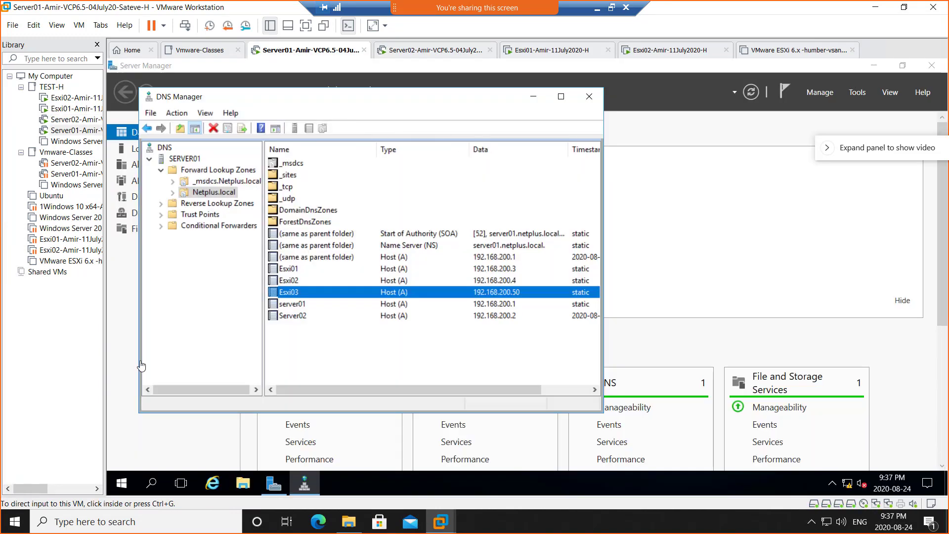
# - Verify on Server01's Local Server page that Windows Firewall is off, then return to Server02
pyautogui.click(273, 483)
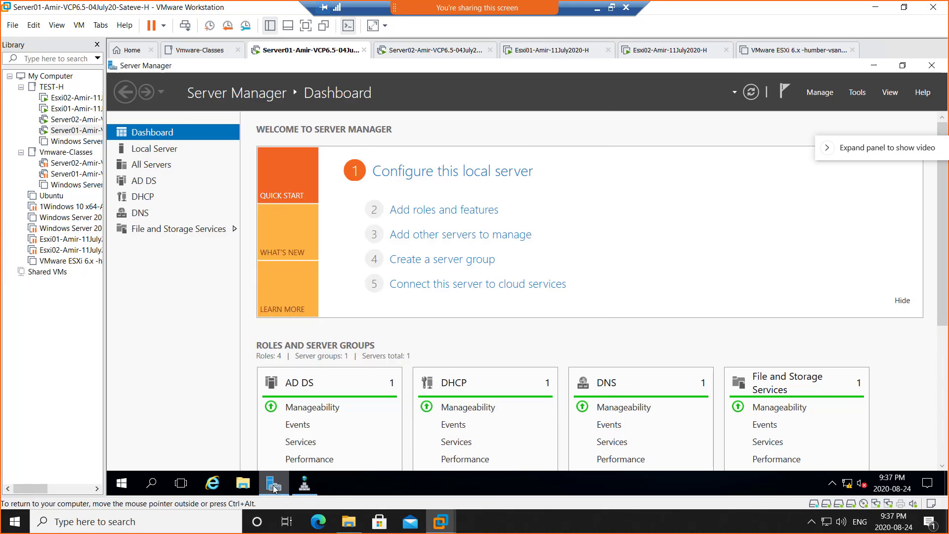
pyautogui.click(163, 154)
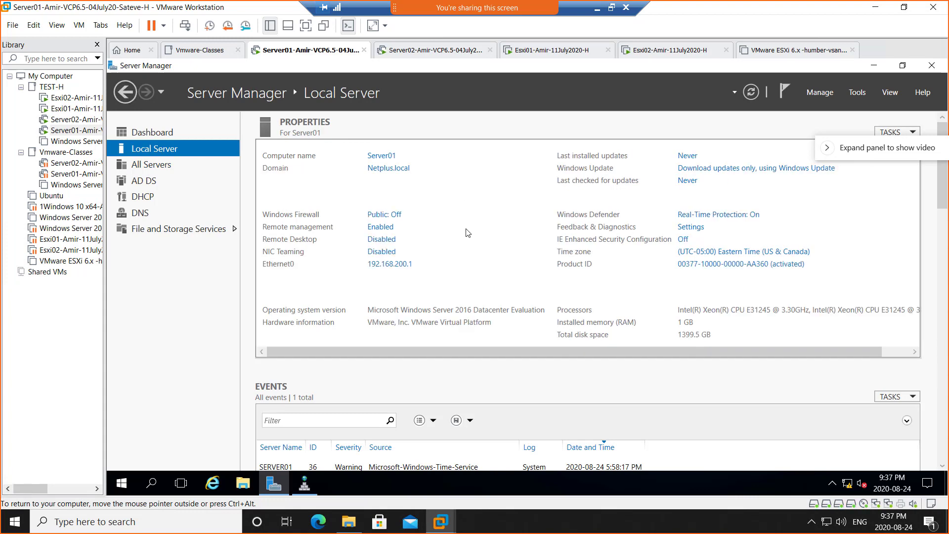
pyautogui.click(392, 215)
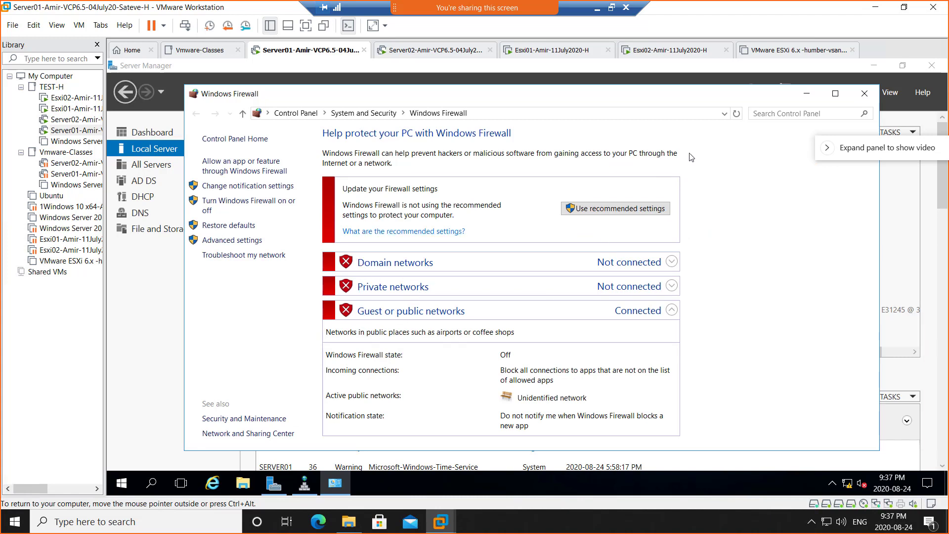
pyautogui.click(863, 94)
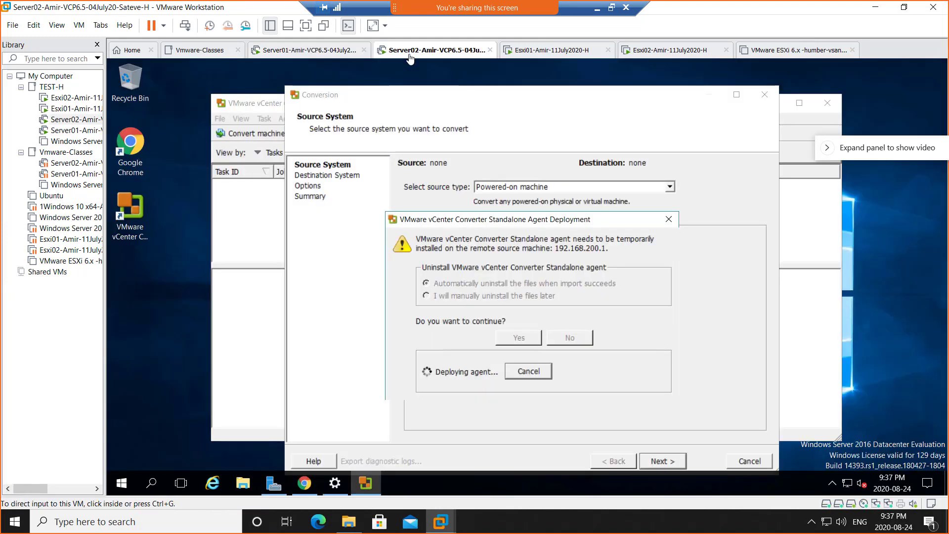
pyautogui.click(409, 51)
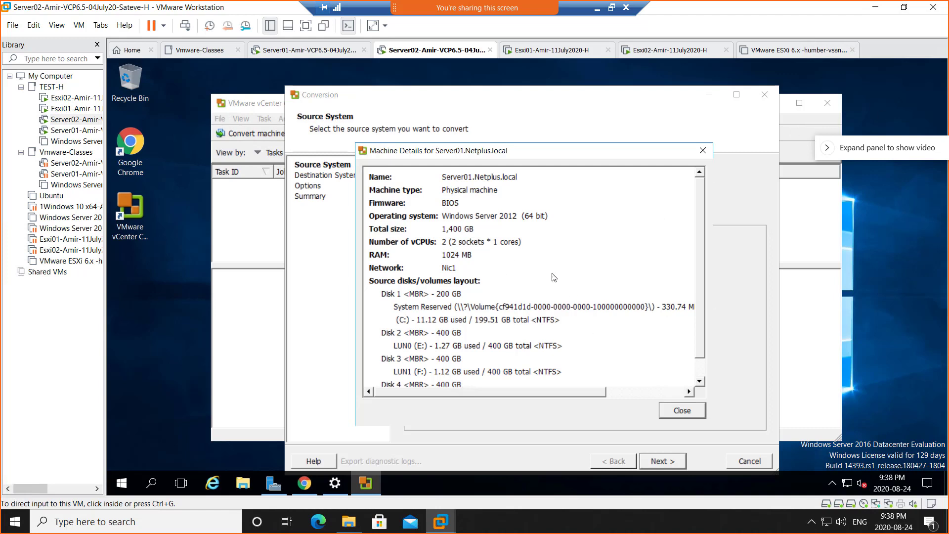
# - Close the Server01.Netplus.local machine details dialog to return to the Source System page
pyautogui.click(684, 415)
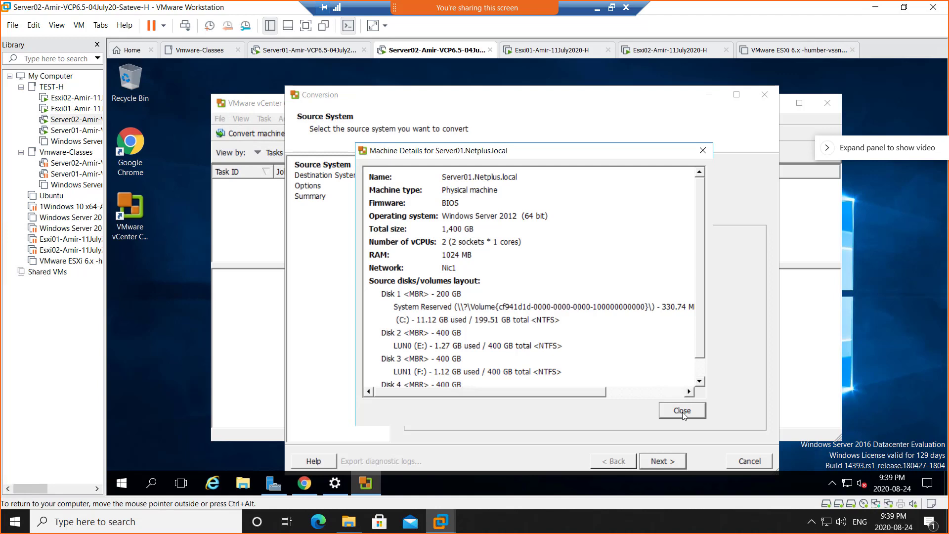
pyautogui.click(683, 414)
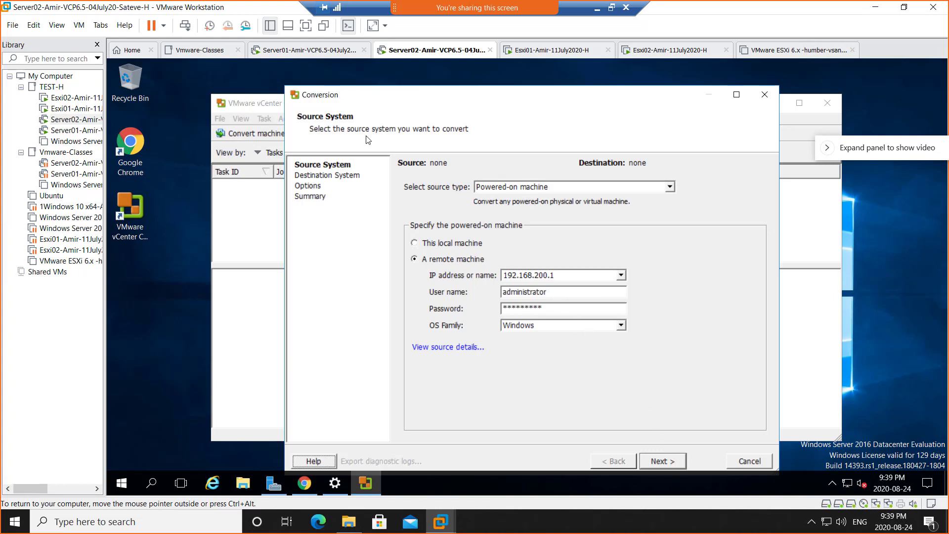
# - Set the destination to vCenter server 192.168.200.2 with the SSO administrator account and its password
pyautogui.click(674, 461)
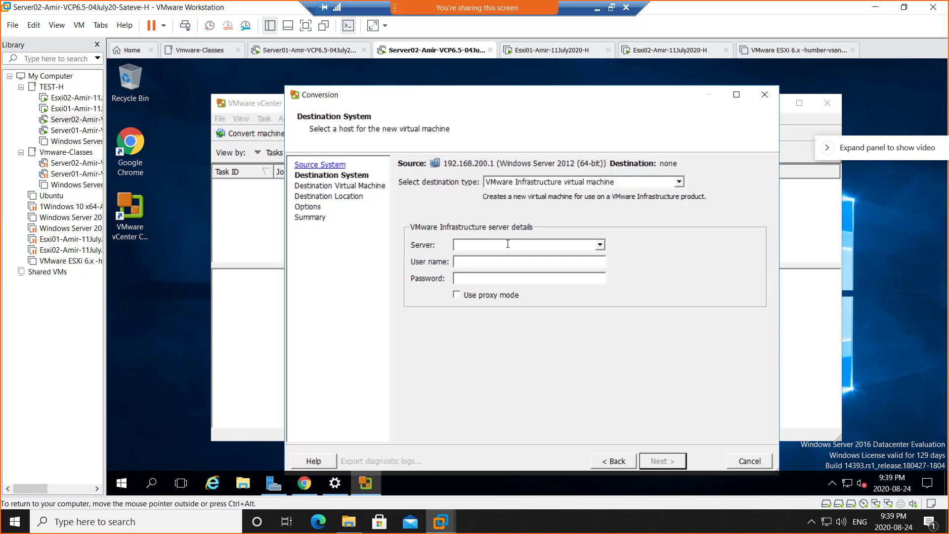
pyautogui.write('192.1')
pyautogui.write('68')
pyautogui.write('.200.2')
pyautogui.write('admini')
pyautogui.write('s')
pyautogui.write('trator')
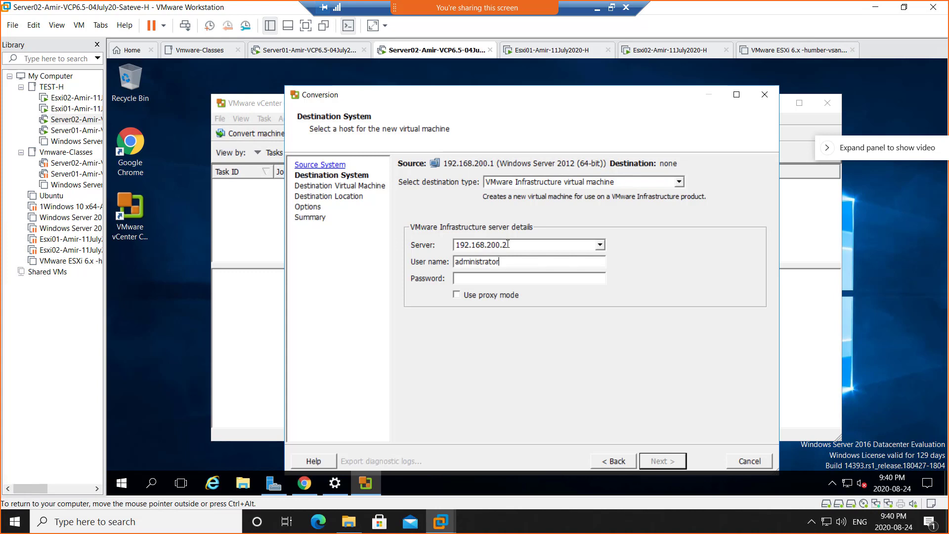
pyautogui.write('@vsphere.local')
pyautogui.press('Tab')
pyautogui.write('******')
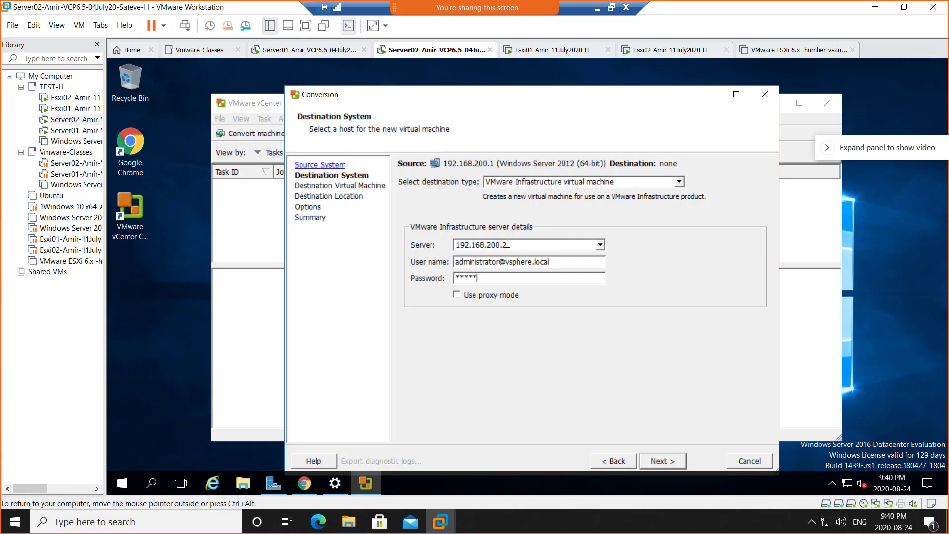
pyautogui.write('******')
pyautogui.moveTo(948, 25); pyautogui.dragTo(470, 43)
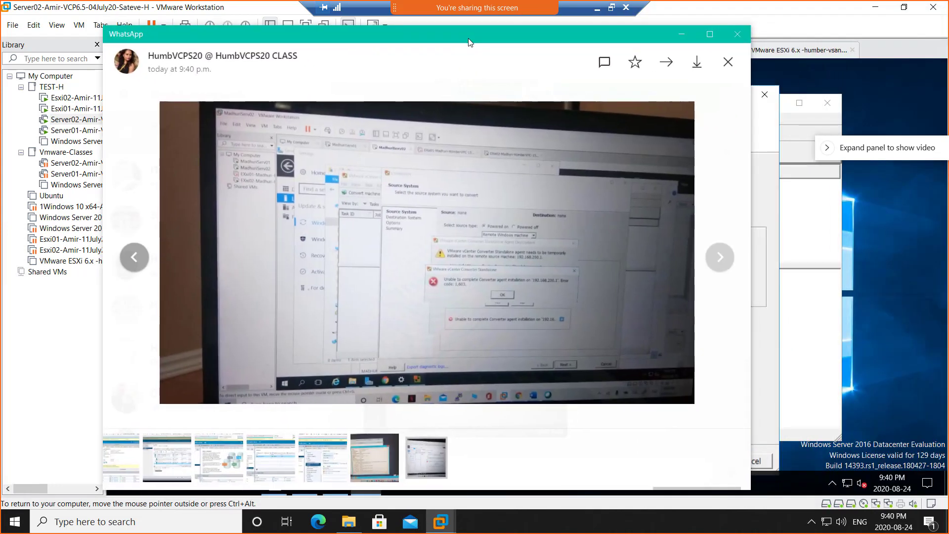
pyautogui.click(524, 300)
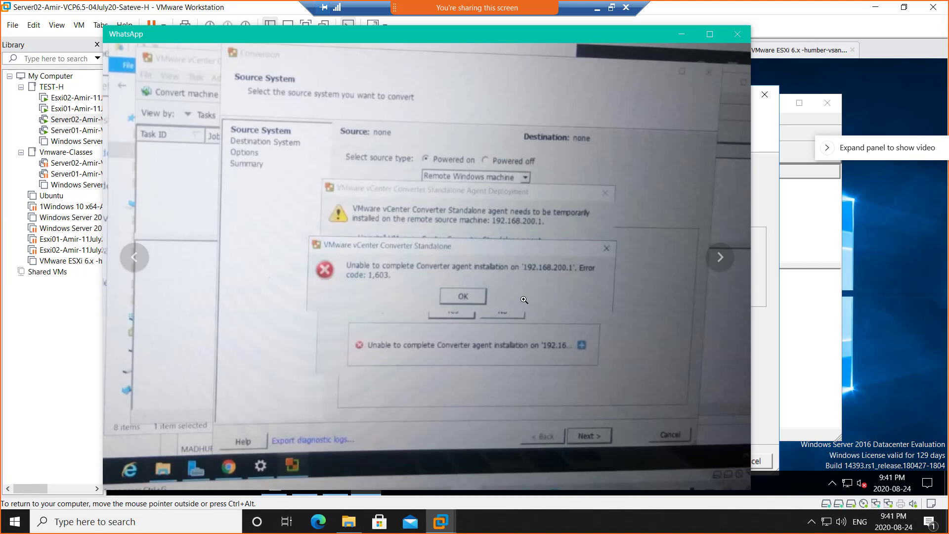
pyautogui.click(538, 263)
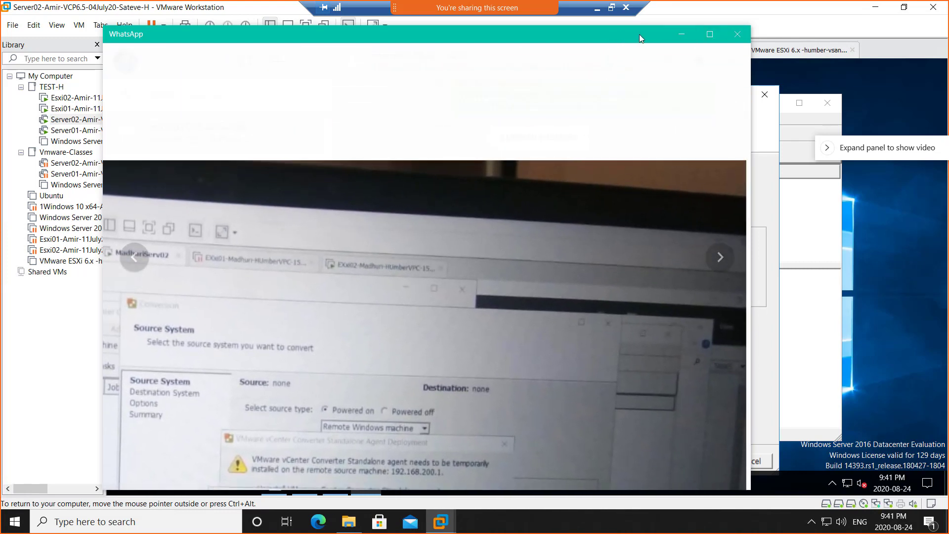
pyautogui.moveTo(414, 37); pyautogui.dragTo(944, 27)
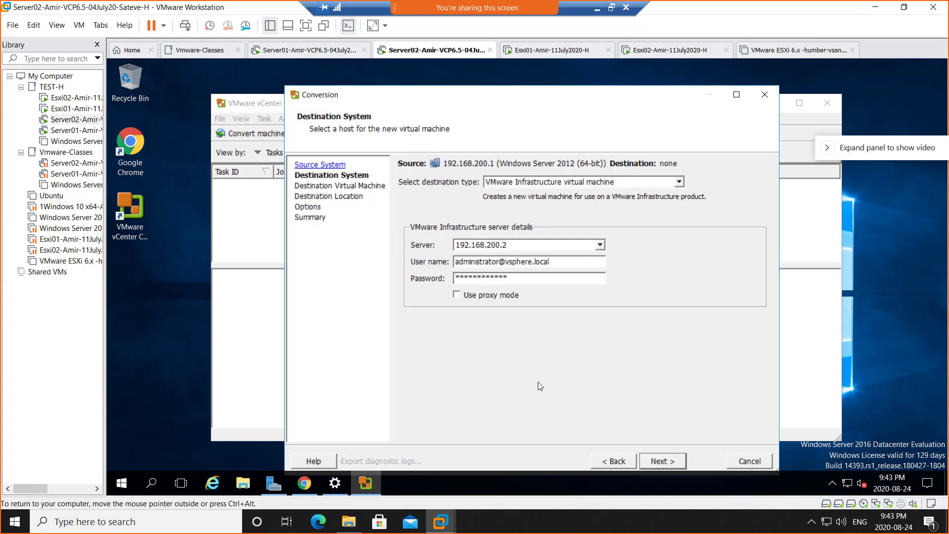
# - Review Server01.Netplus.local's hardware and disk details, then close them
pyautogui.click(604, 464)
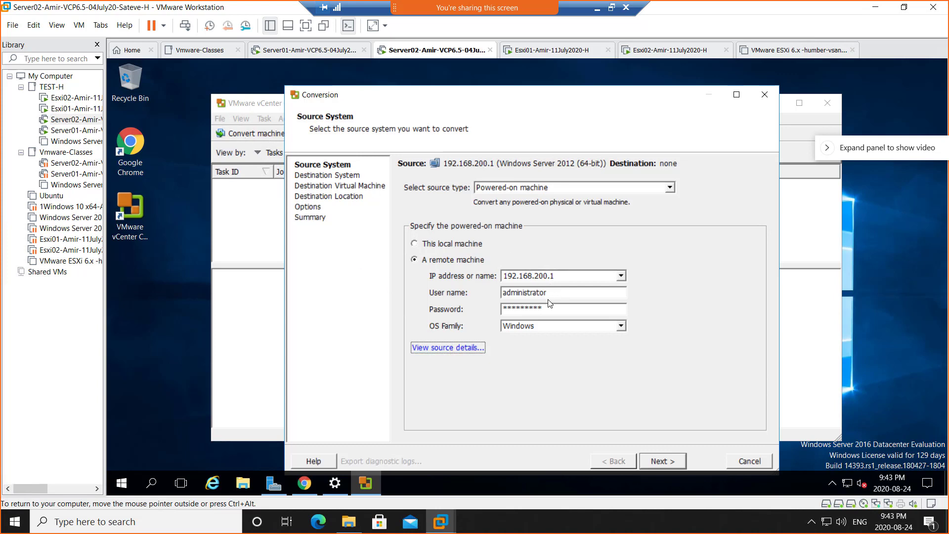
pyautogui.click(444, 351)
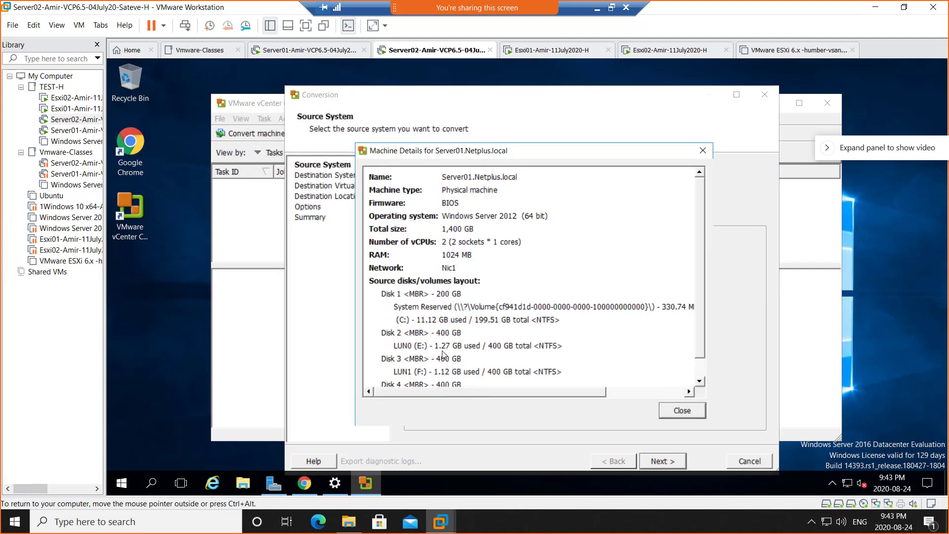
pyautogui.click(678, 413)
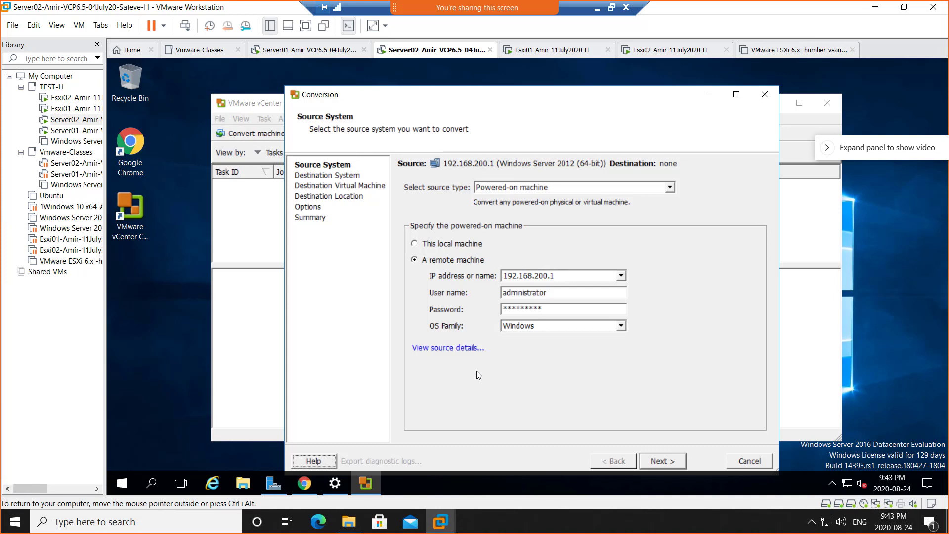
# - Connect to vCenter 192.168.200.2 despite its certificate warning and place the VM in datacenter TorDC
pyautogui.click(671, 464)
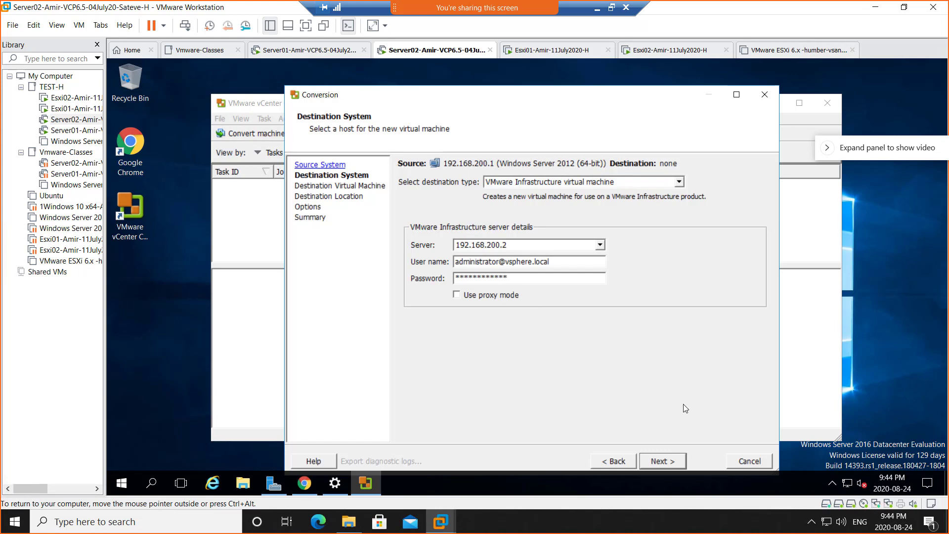
pyautogui.click(666, 461)
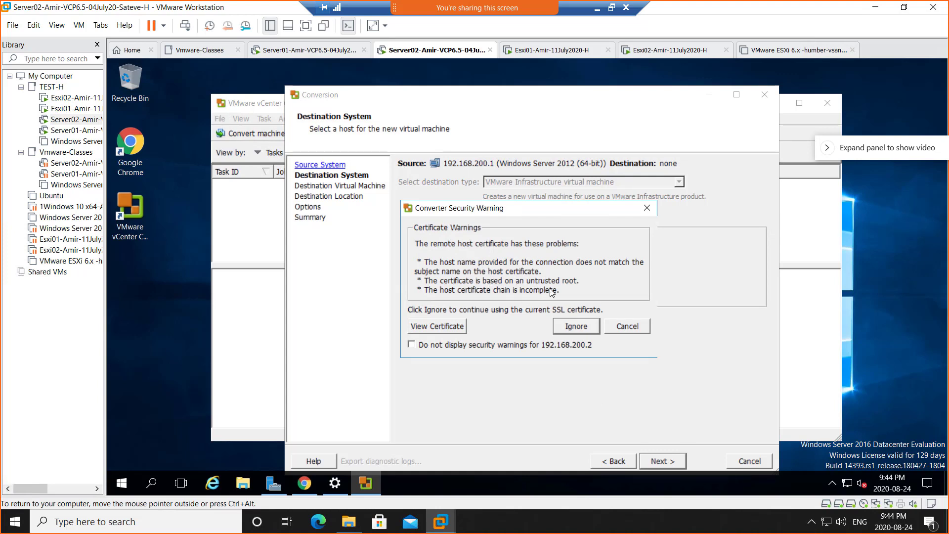
pyautogui.click(576, 326)
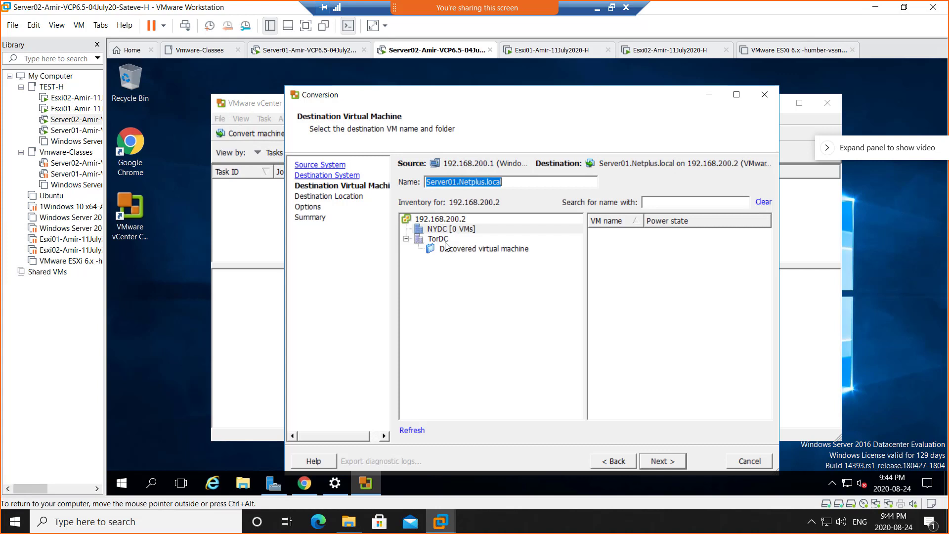
pyautogui.click(446, 241)
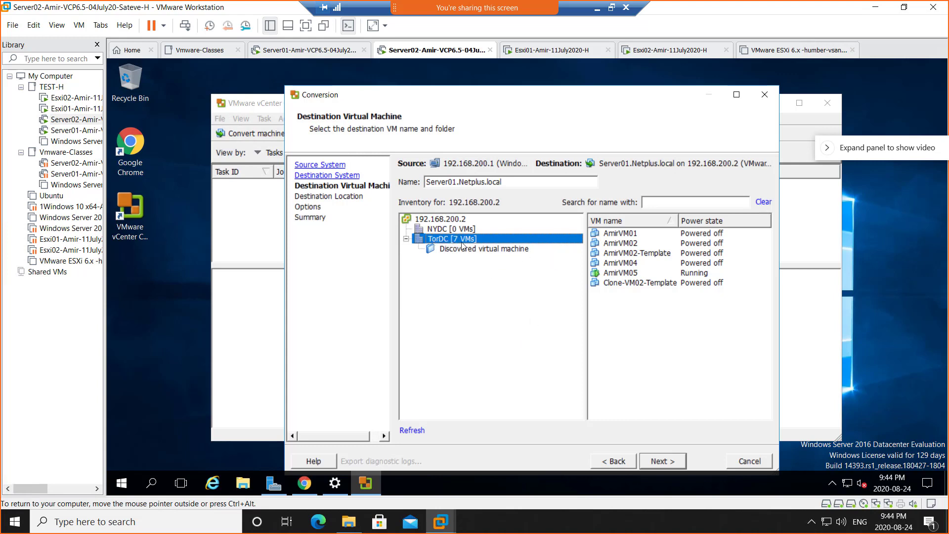
pyautogui.click(661, 461)
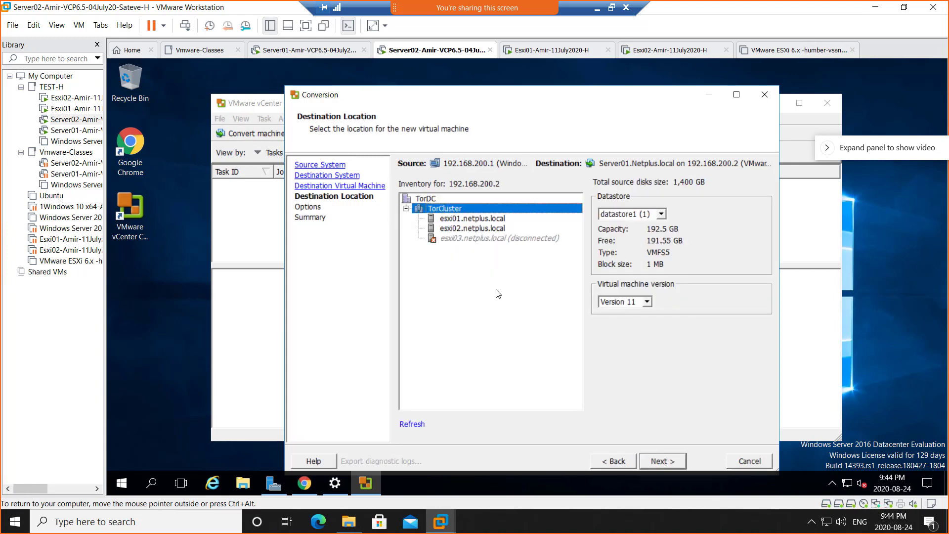
# - Target host esxi01.netplus.local with datastore Srv1DS0LUN0, then move on to the Options step
pyautogui.click(474, 218)
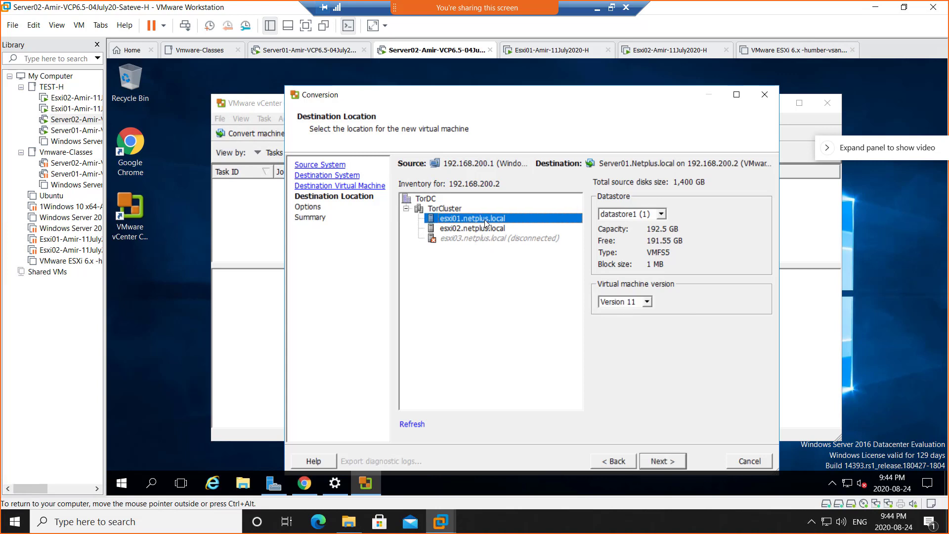
pyautogui.click(662, 214)
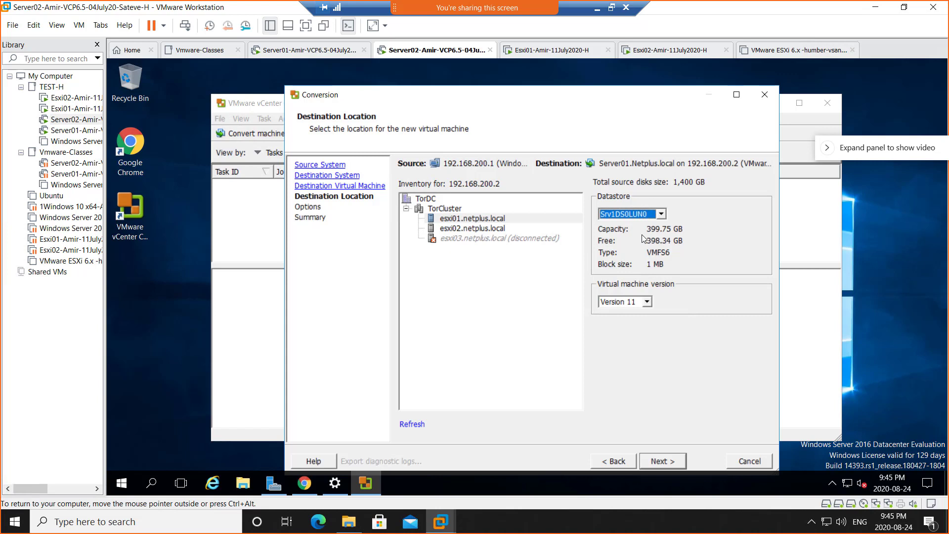
pyautogui.click(470, 221)
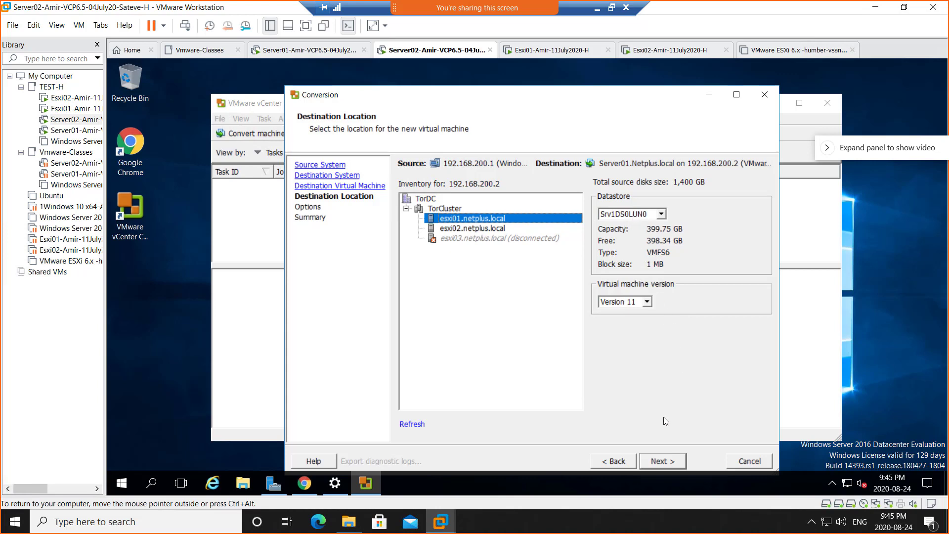
pyautogui.click(664, 461)
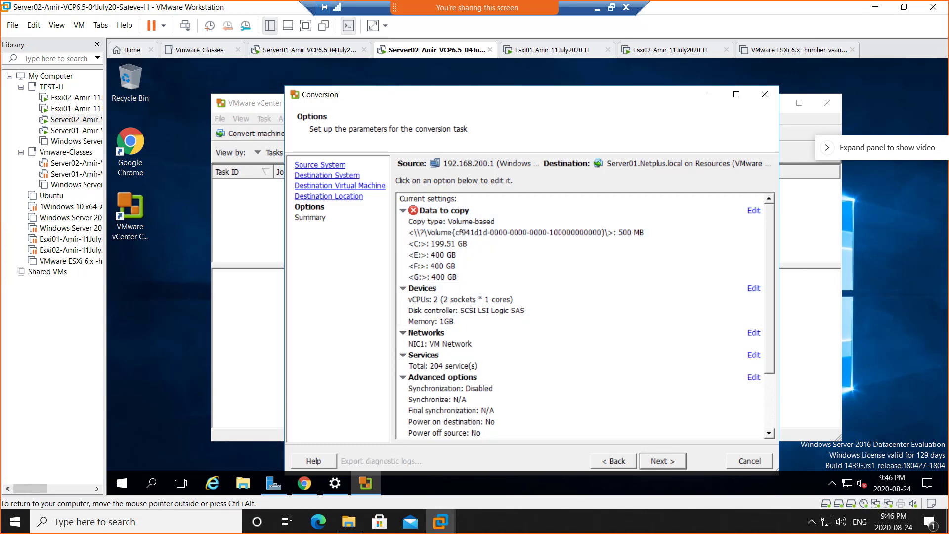
pyautogui.hotkey('alt', 'Tab')
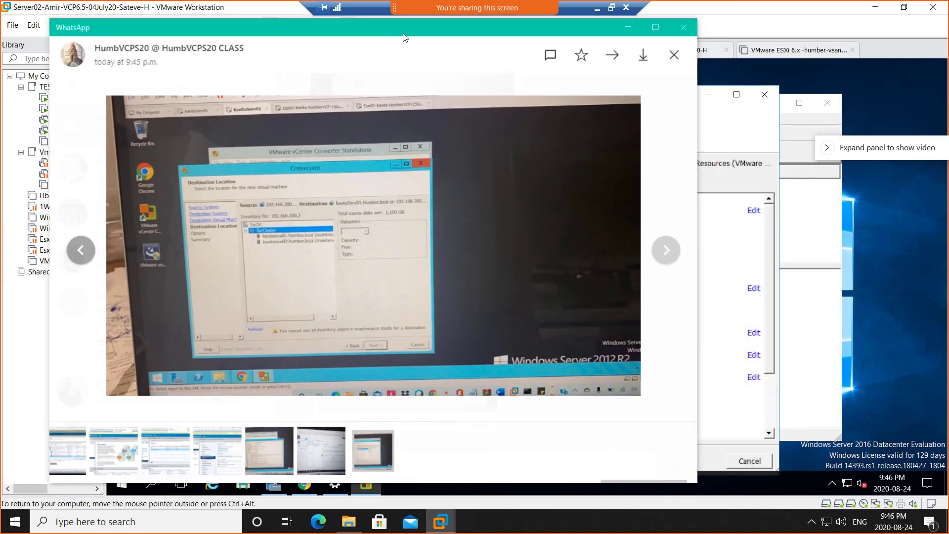
pyautogui.click(335, 234)
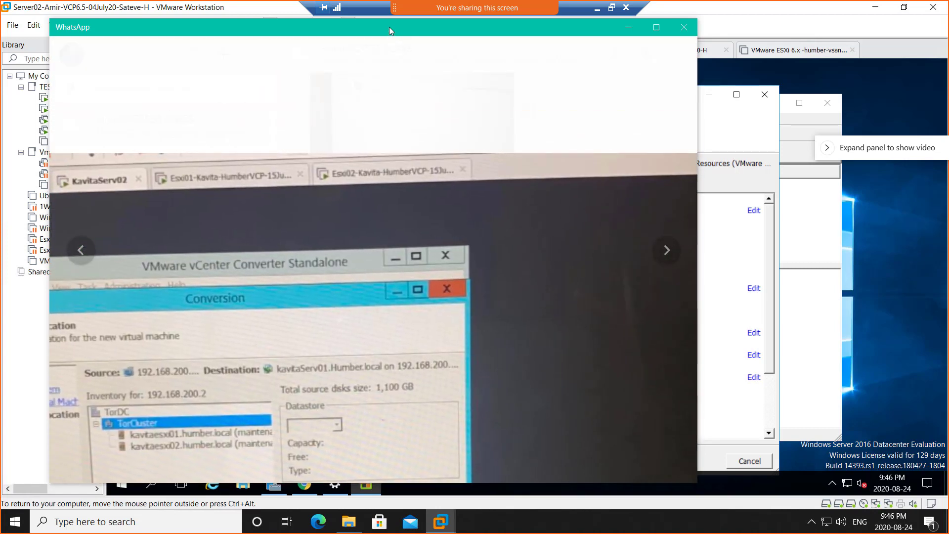
pyautogui.moveTo(389, 27); pyautogui.dragTo(948, 27)
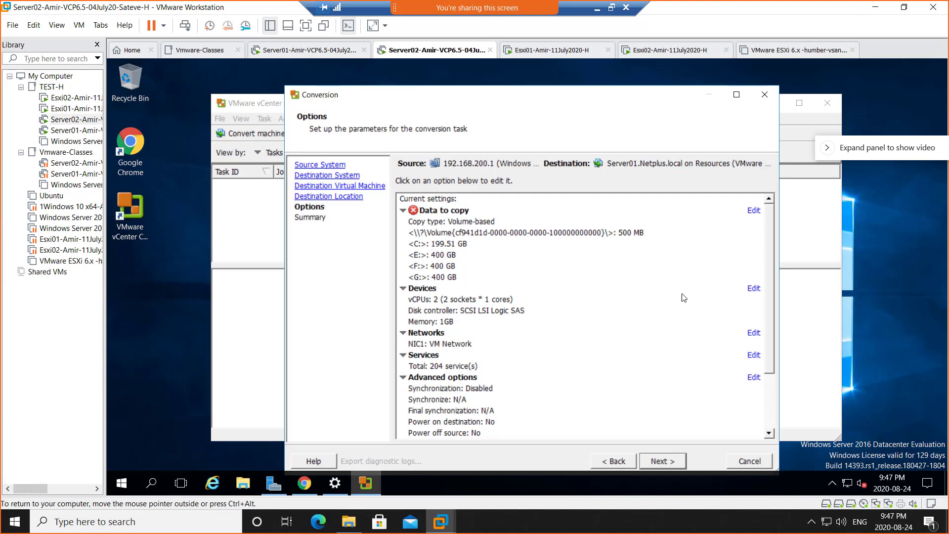
pyautogui.click(598, 465)
pyautogui.click(598, 465)
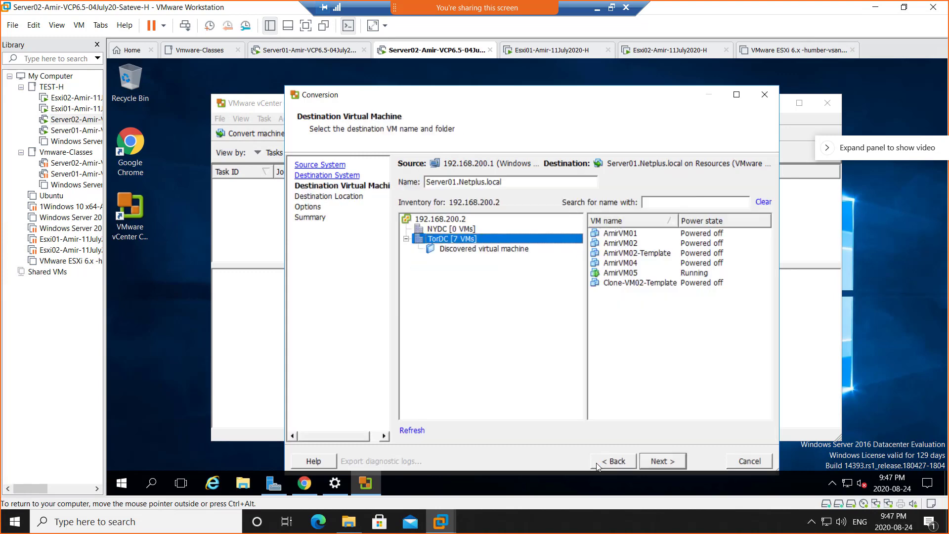
pyautogui.click(598, 465)
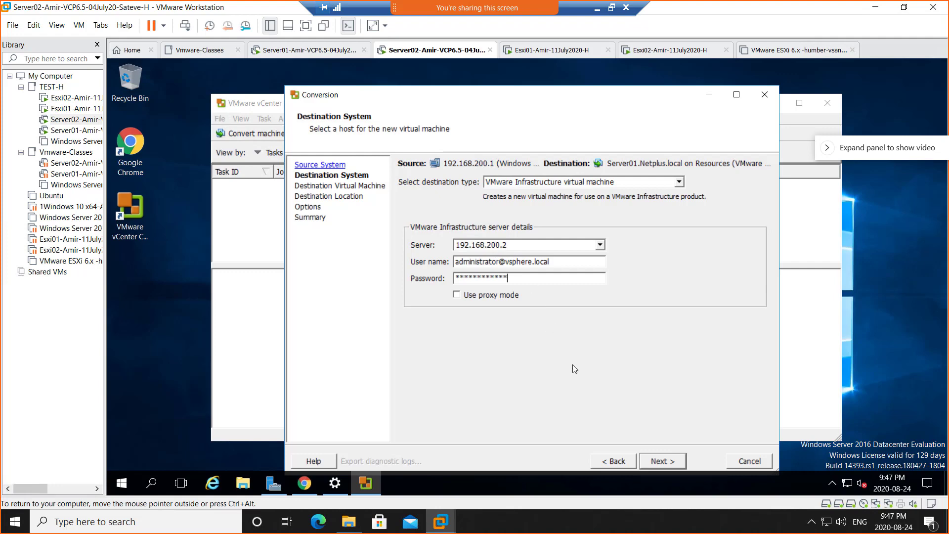
pyautogui.click(657, 462)
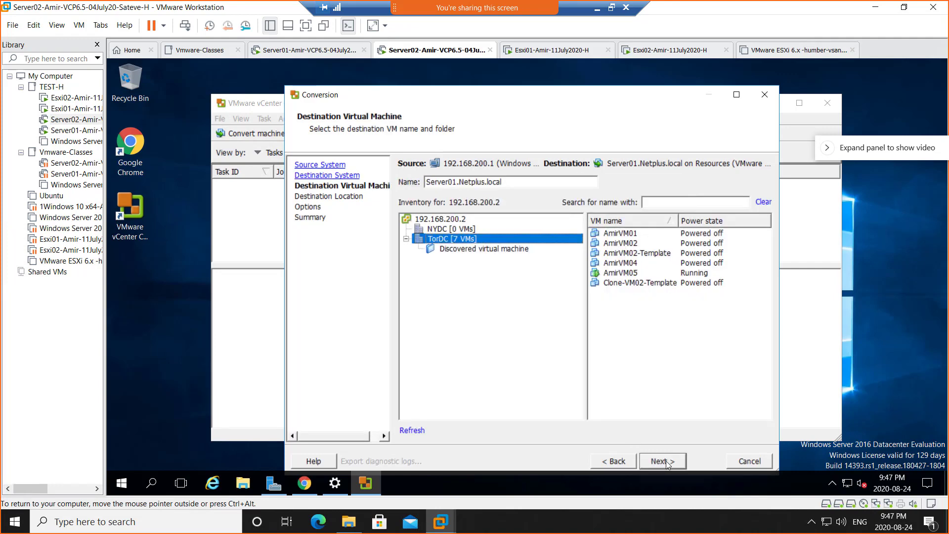
pyautogui.click(665, 462)
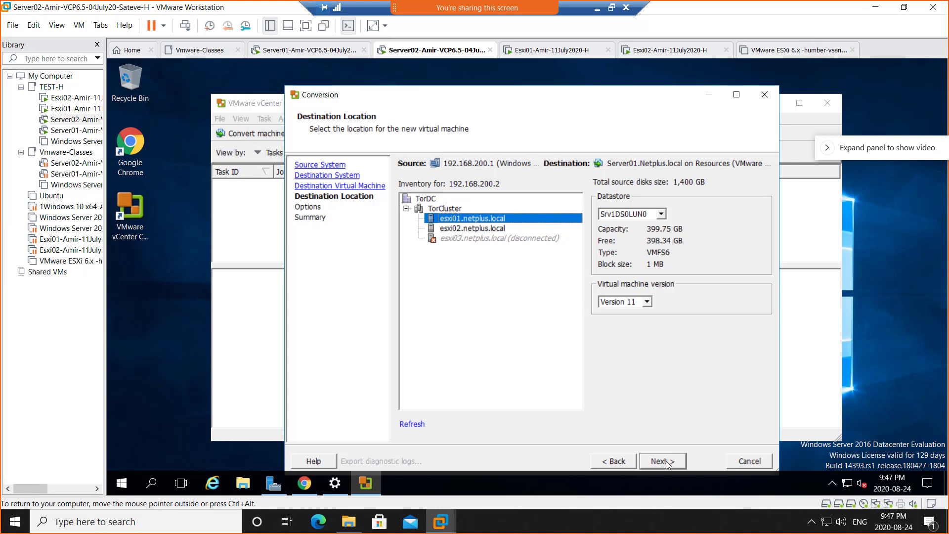
pyautogui.click(662, 461)
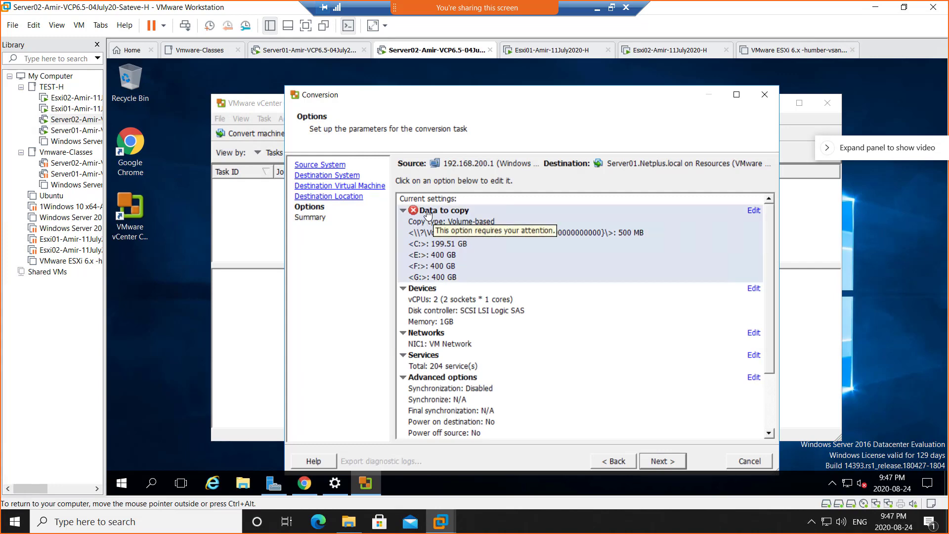
# - Open Data to copy and switch between Advanced and Basic views, ending in Basic with destination sizes shown
pyautogui.click(428, 214)
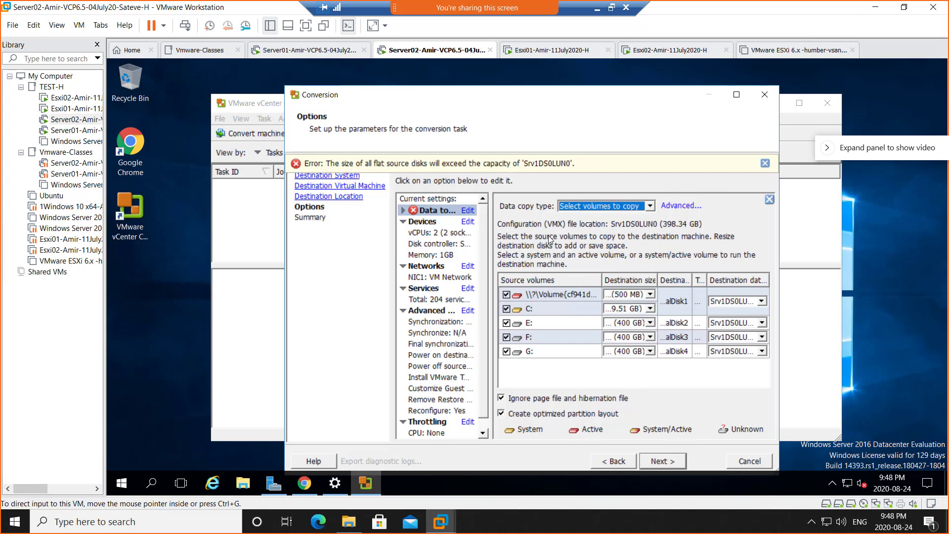
pyautogui.click(682, 206)
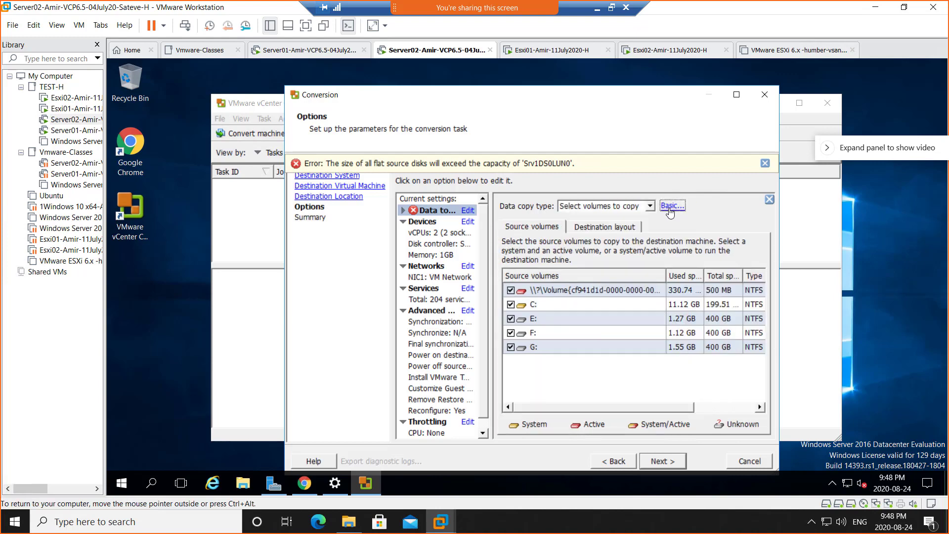
pyautogui.click(670, 207)
pyautogui.click(680, 208)
pyautogui.click(678, 208)
pyautogui.click(684, 207)
pyautogui.click(681, 209)
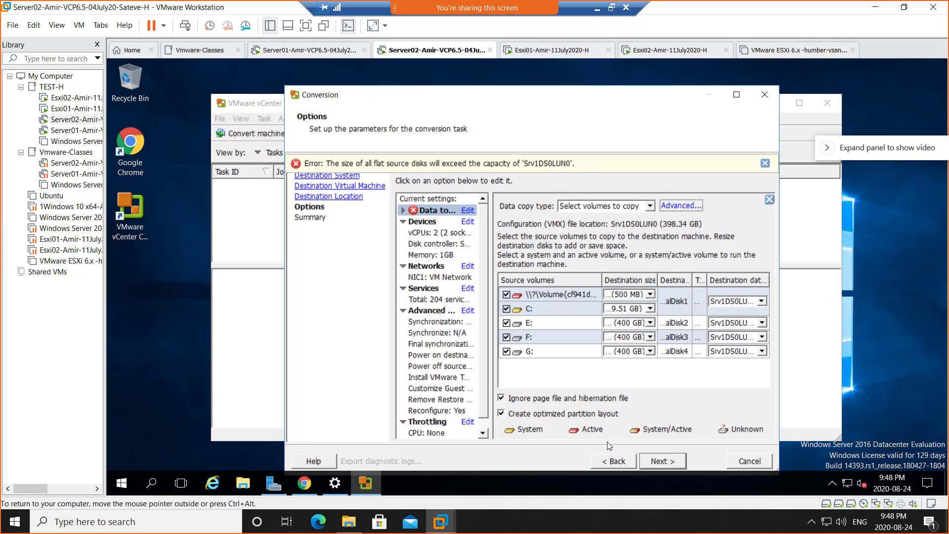
# - Step back through the destination pages, then forward again to the Options page
pyautogui.click(607, 462)
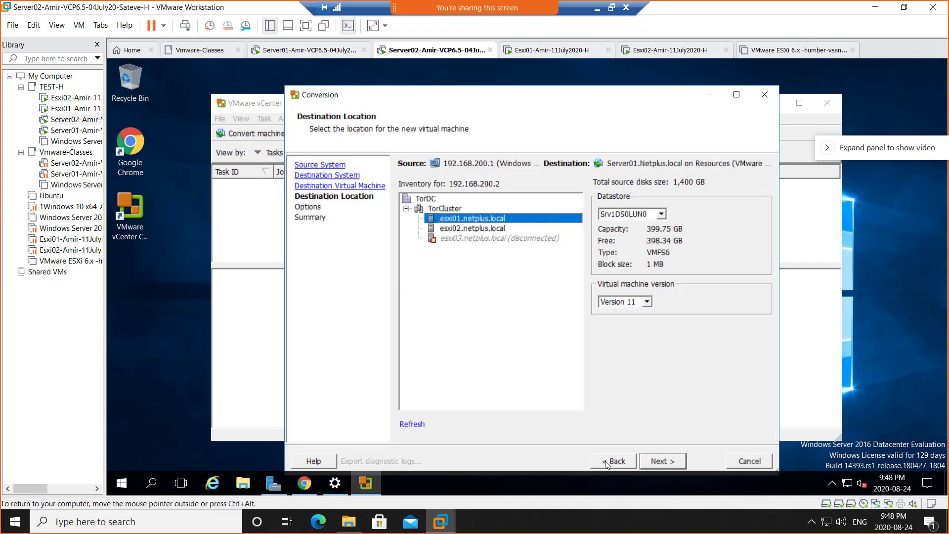
pyautogui.click(607, 463)
pyautogui.click(607, 462)
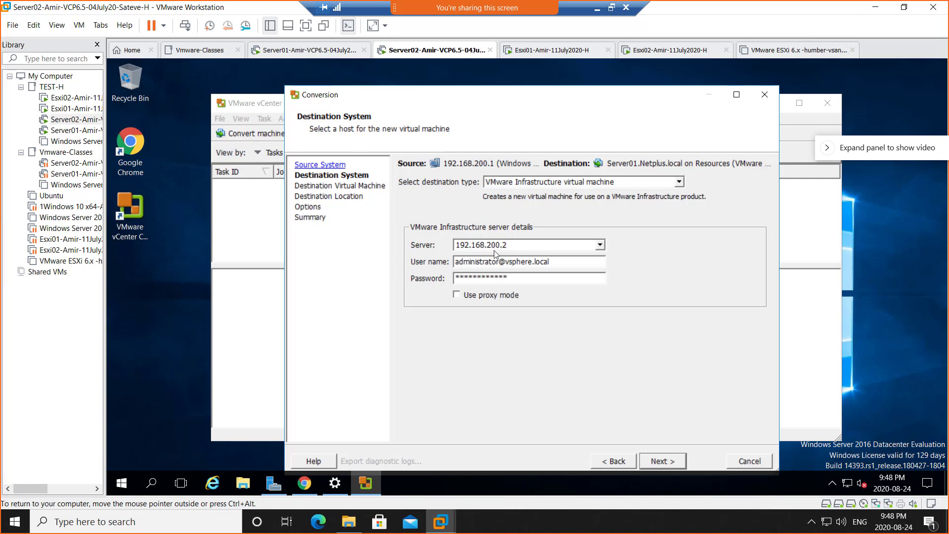
pyautogui.click(663, 461)
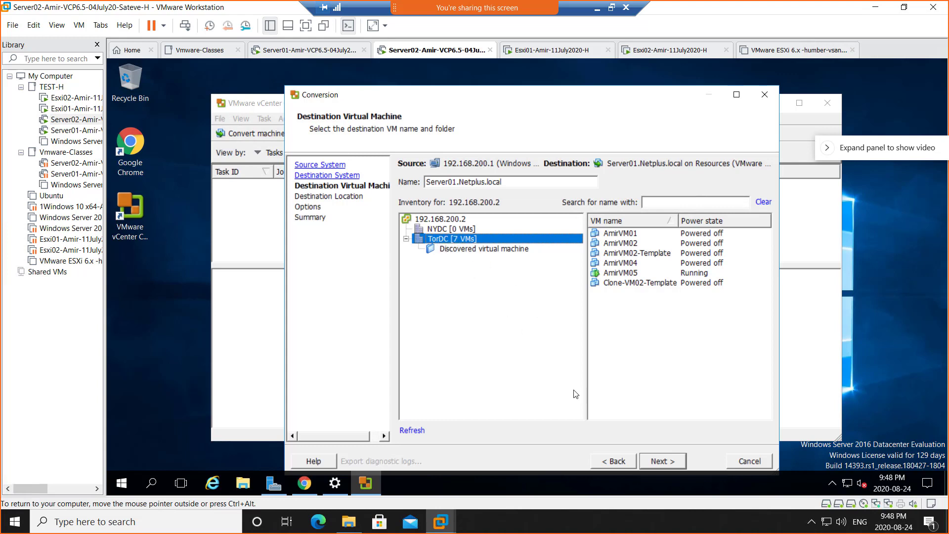
pyautogui.click(663, 462)
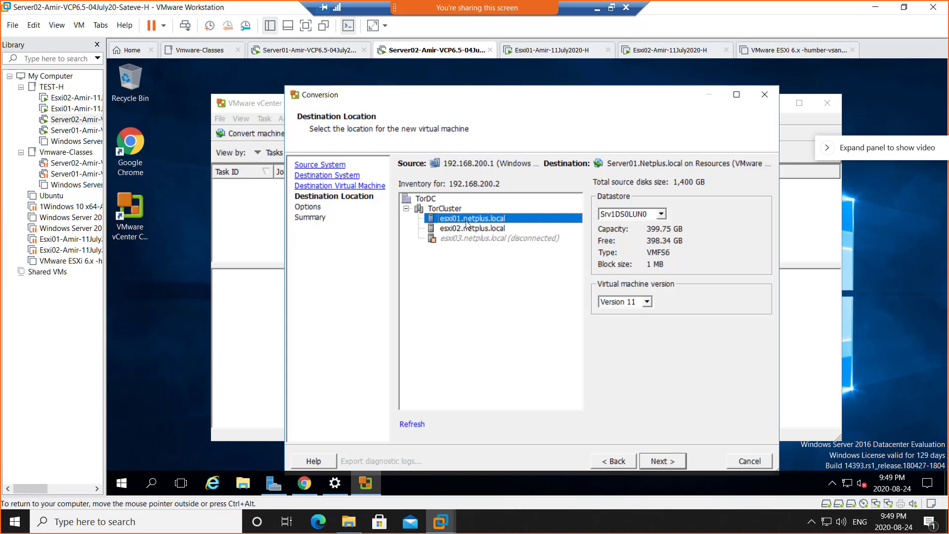
pyautogui.click(659, 464)
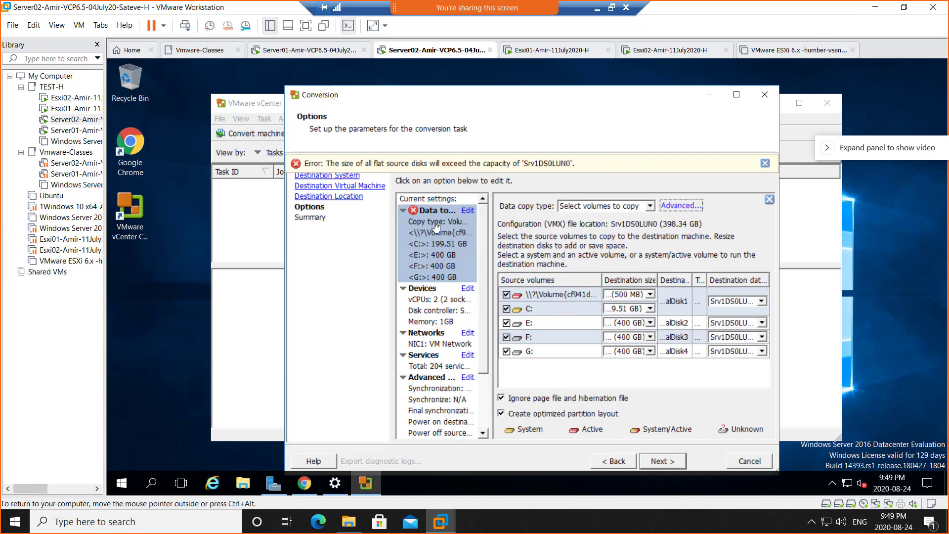
# - Show the Advanced Destination layout listing VirtualDisk1 at 200 GB and VirtualDisk2–3 at 400 GB, thick
pyautogui.click(427, 238)
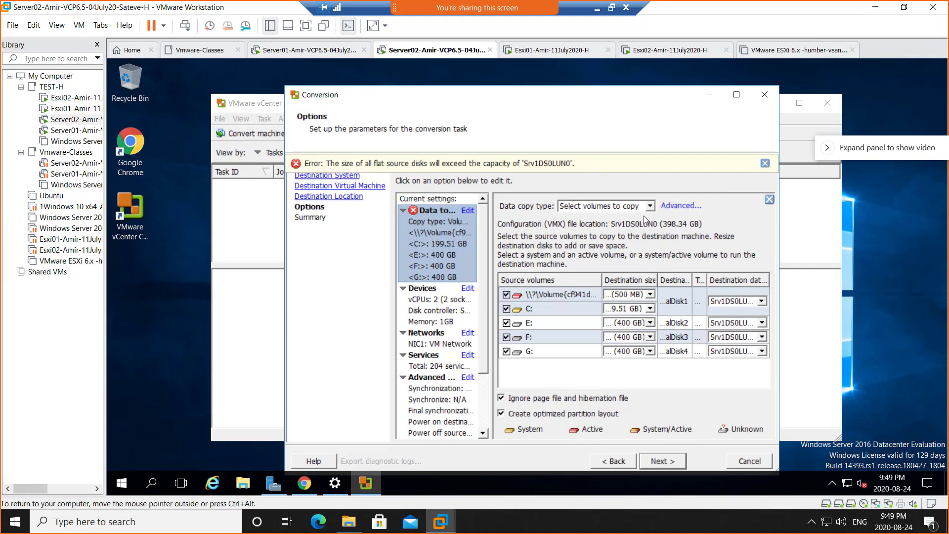
pyautogui.click(681, 206)
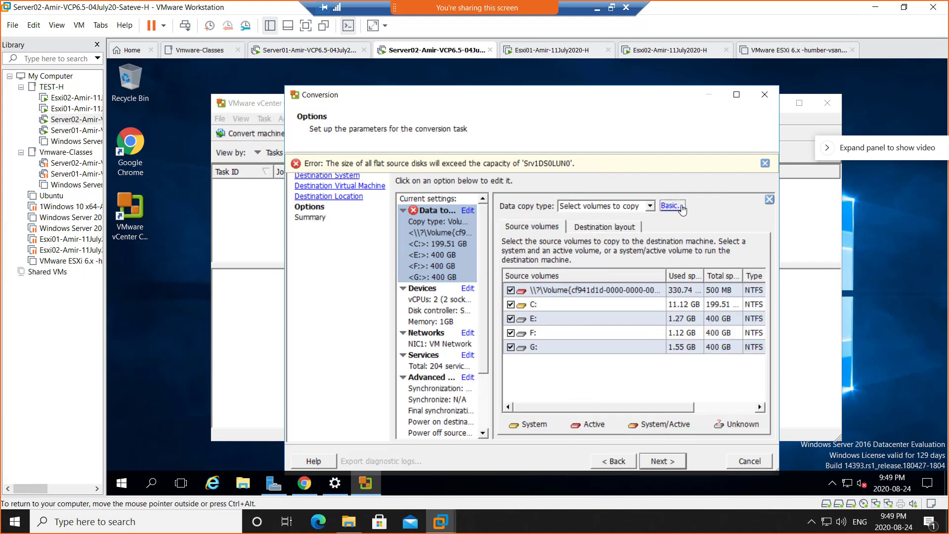
pyautogui.click(681, 207)
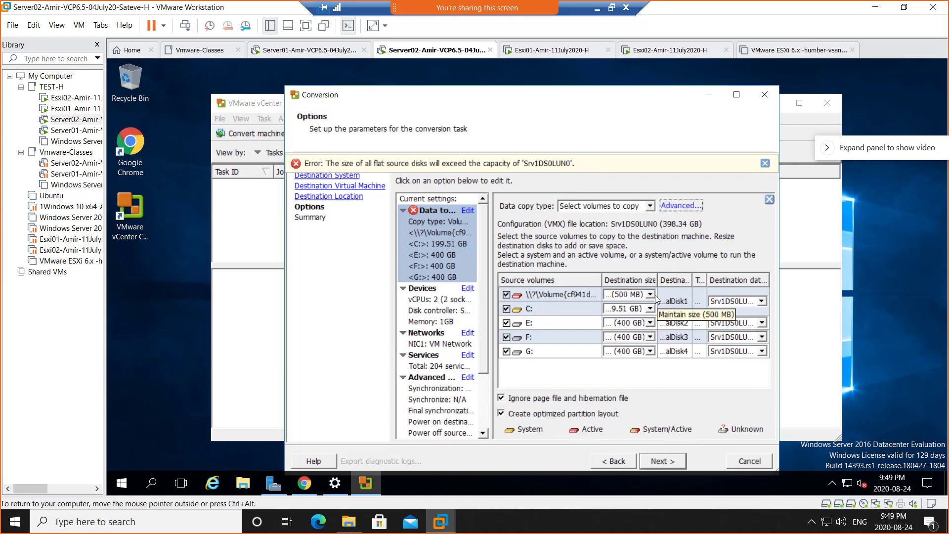
pyautogui.click(650, 206)
pyautogui.click(651, 207)
pyautogui.click(677, 206)
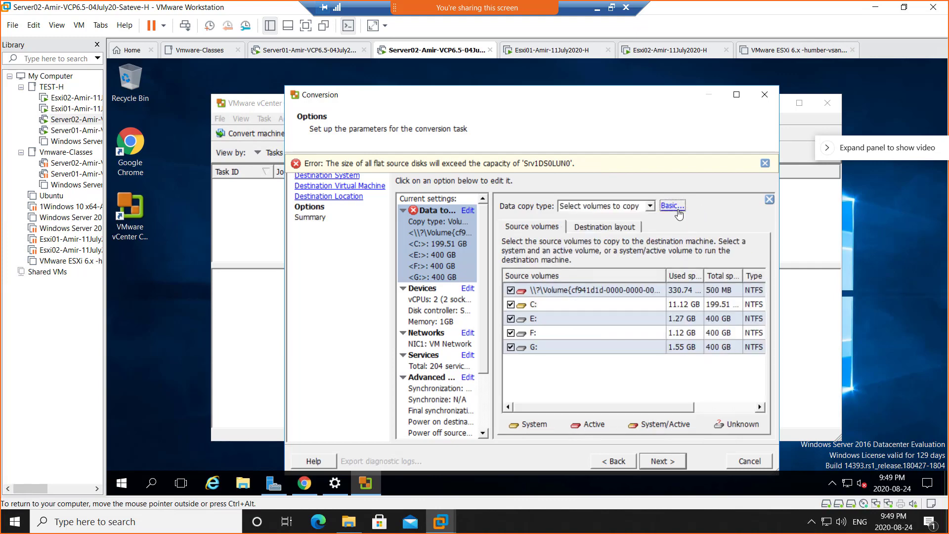
pyautogui.click(676, 207)
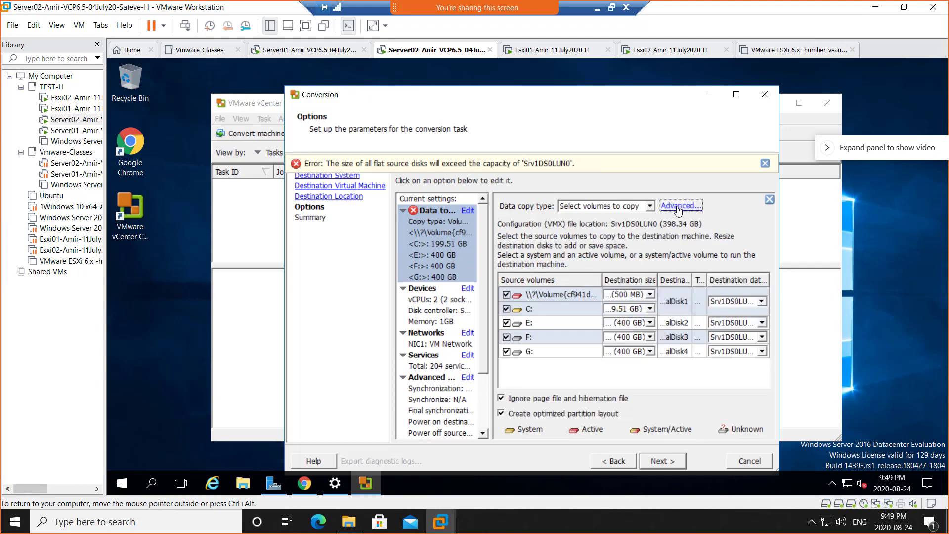
pyautogui.click(676, 206)
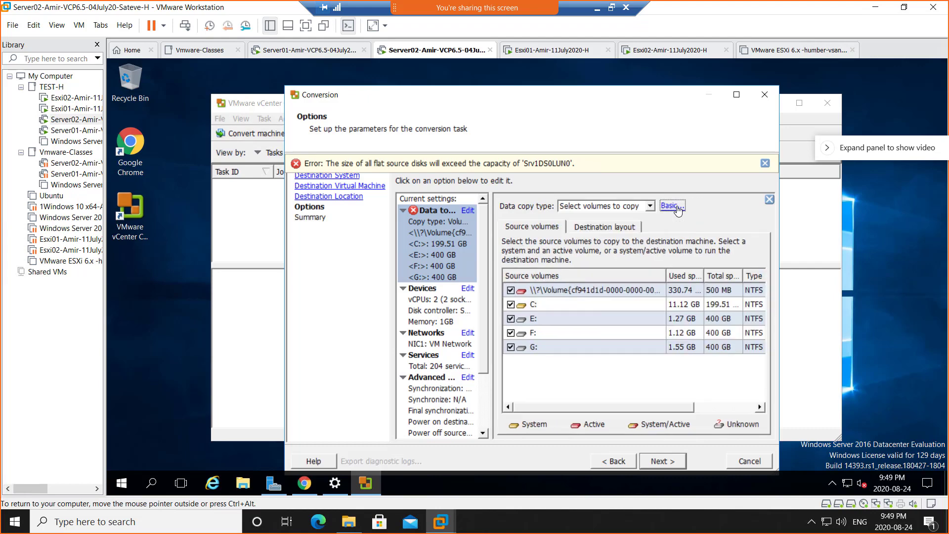
pyautogui.click(607, 229)
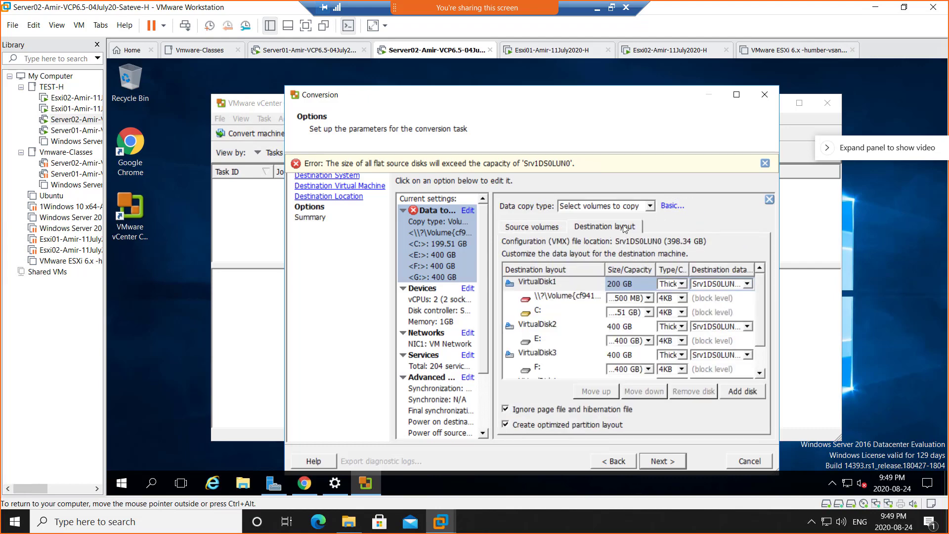
pyautogui.click(674, 207)
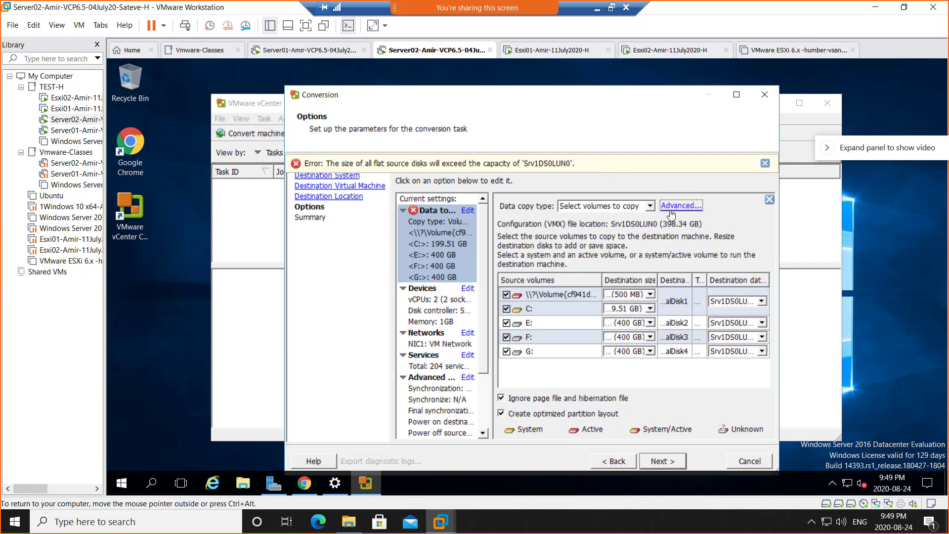
pyautogui.click(673, 206)
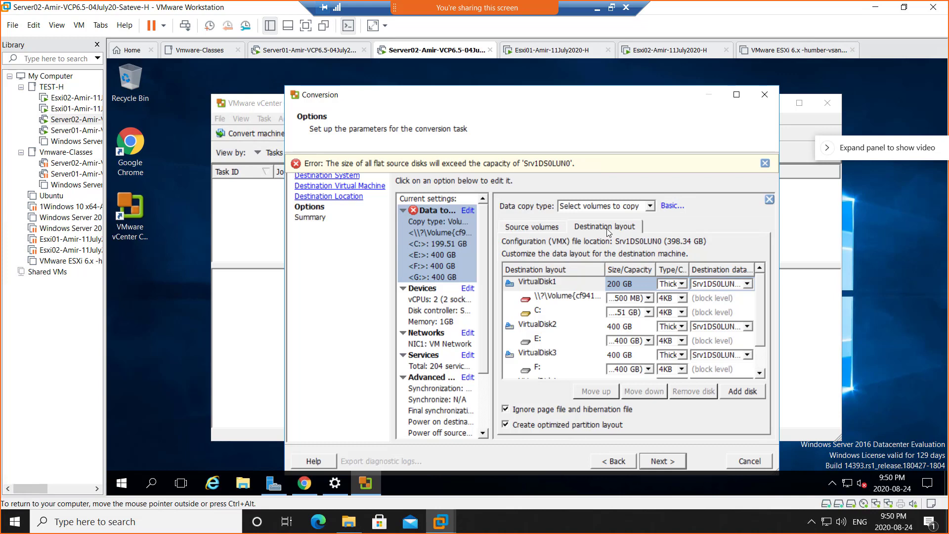
# - Change VirtualDisk1, VirtualDisk2 and VirtualDisk3 from Thick to Thin provisioning
pyautogui.click(683, 284)
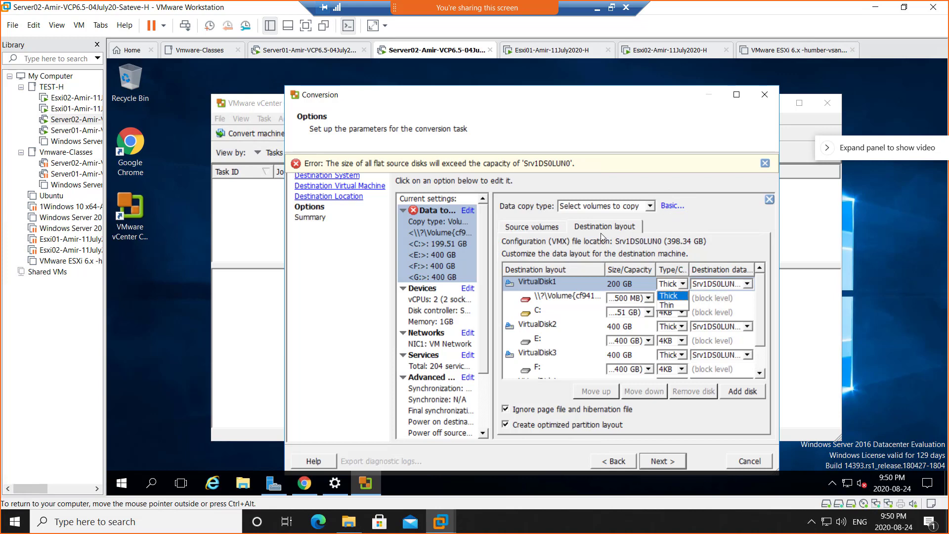
pyautogui.click(683, 284)
pyautogui.click(681, 285)
pyautogui.click(673, 307)
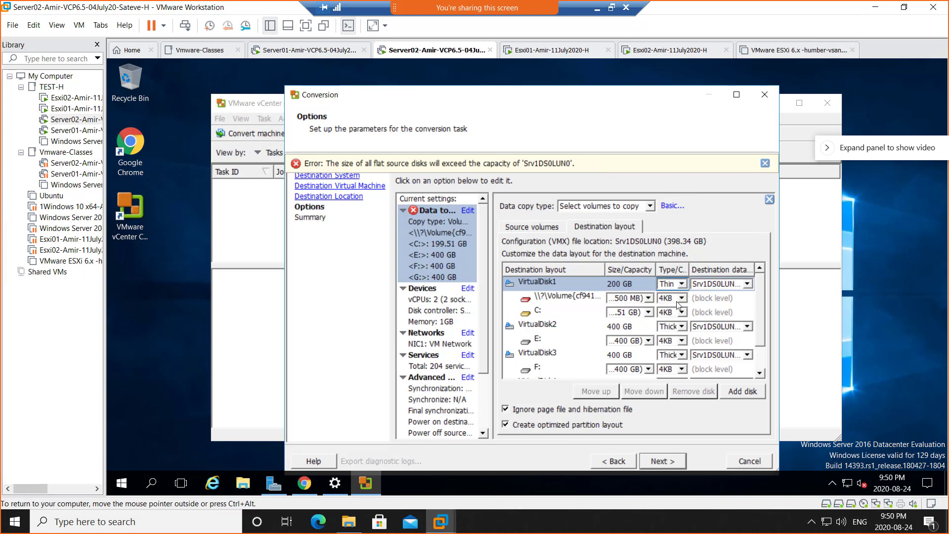
pyautogui.click(682, 326)
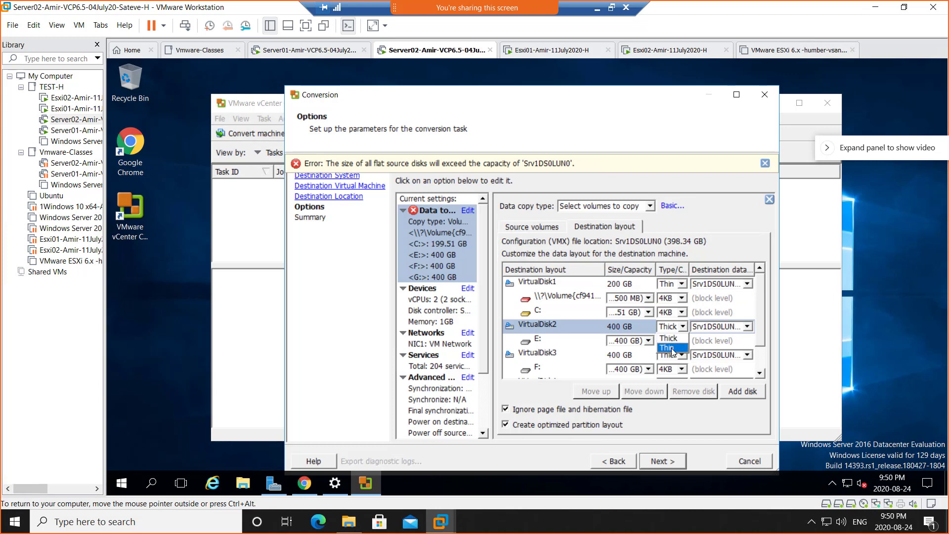
pyautogui.click(672, 349)
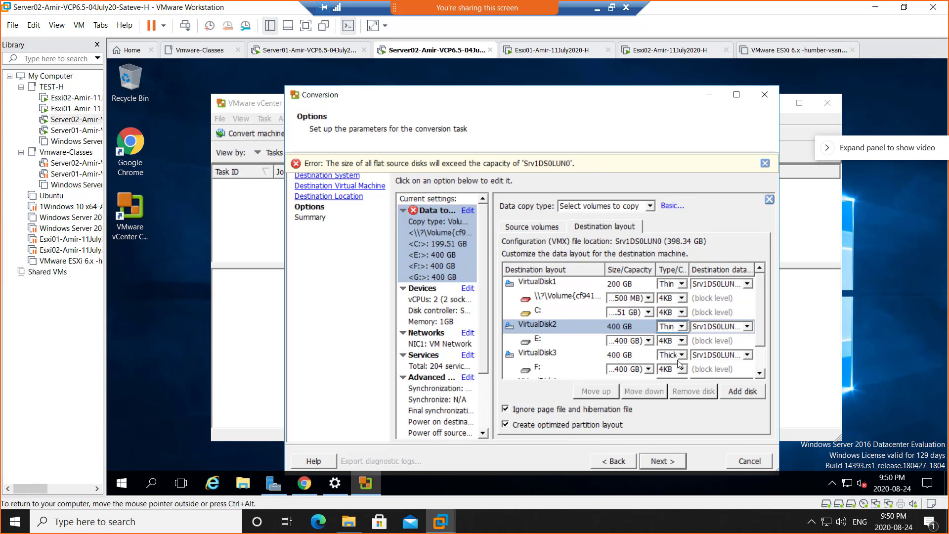
pyautogui.click(681, 355)
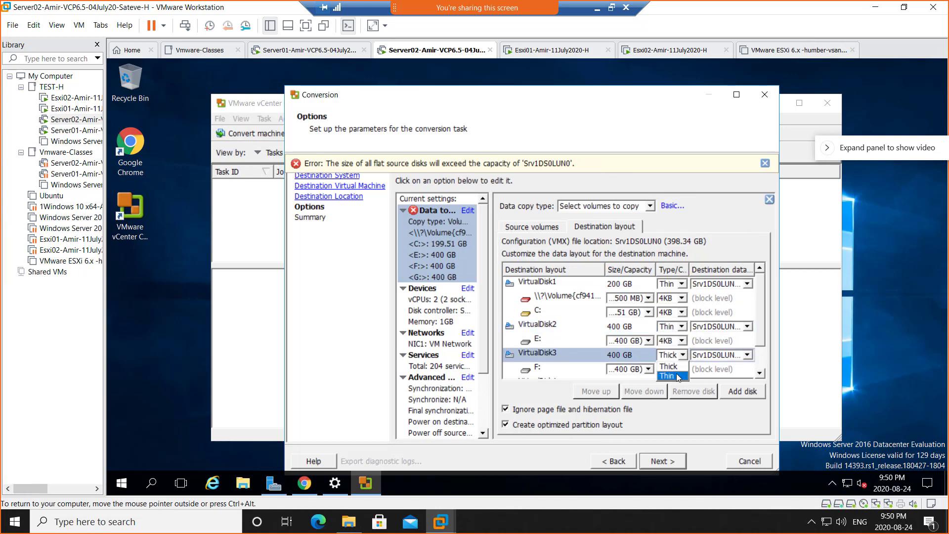
pyautogui.click(677, 377)
# - Set VirtualDisk4 to Thin as well and advance to the Summary
pyautogui.click(758, 370)
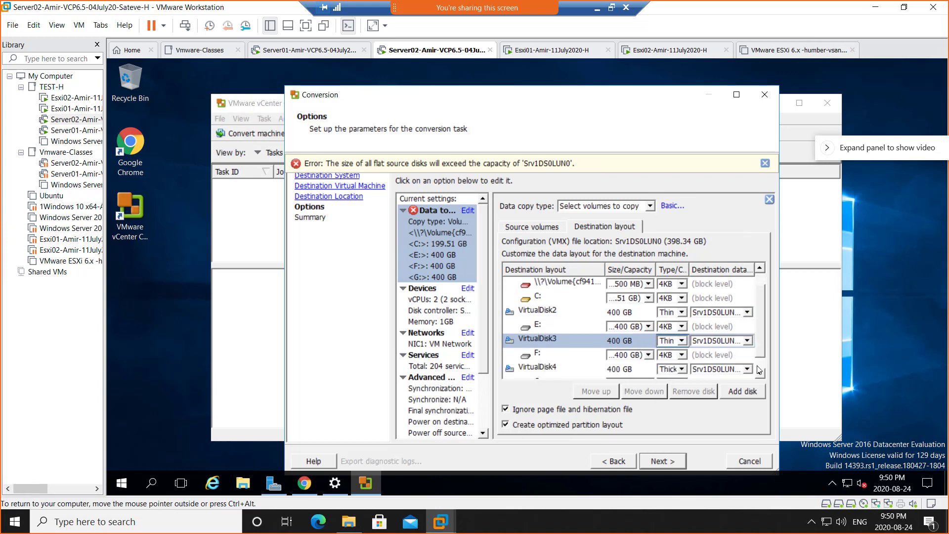
pyautogui.click(758, 371)
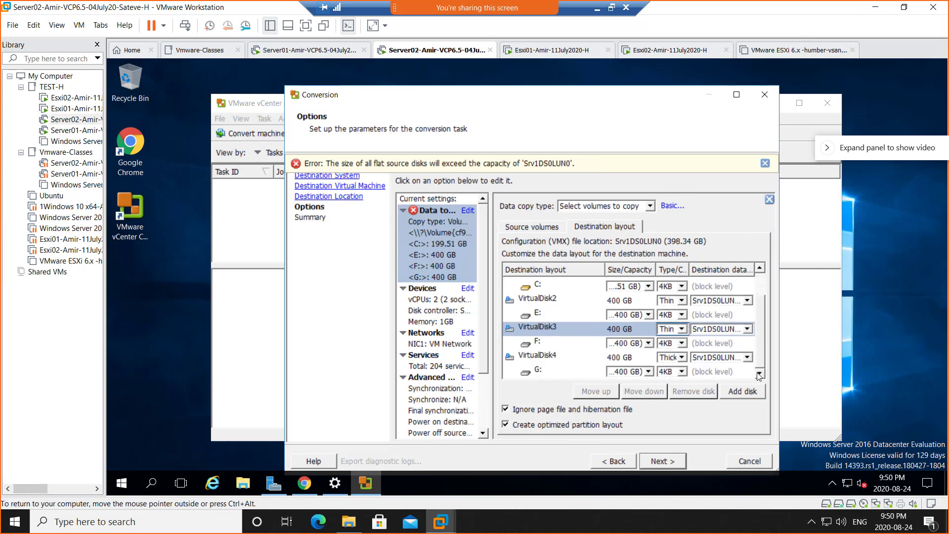
pyautogui.click(681, 357)
pyautogui.click(671, 381)
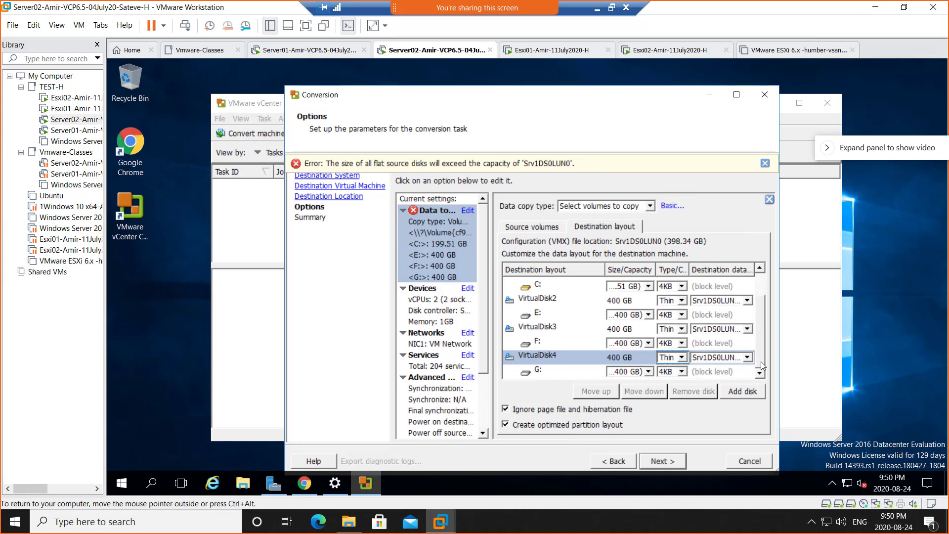
pyautogui.moveTo(760, 366); pyautogui.dragTo(760, 315)
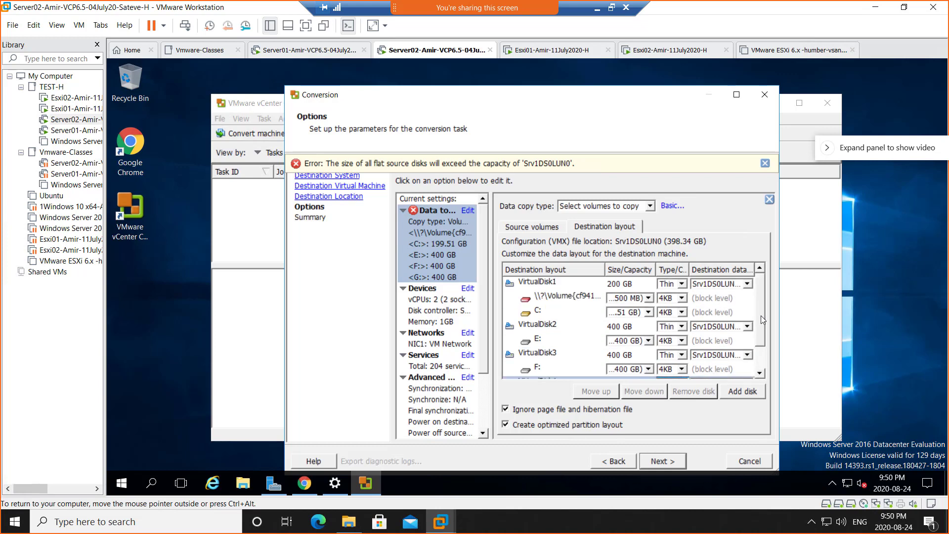
pyautogui.click(760, 363)
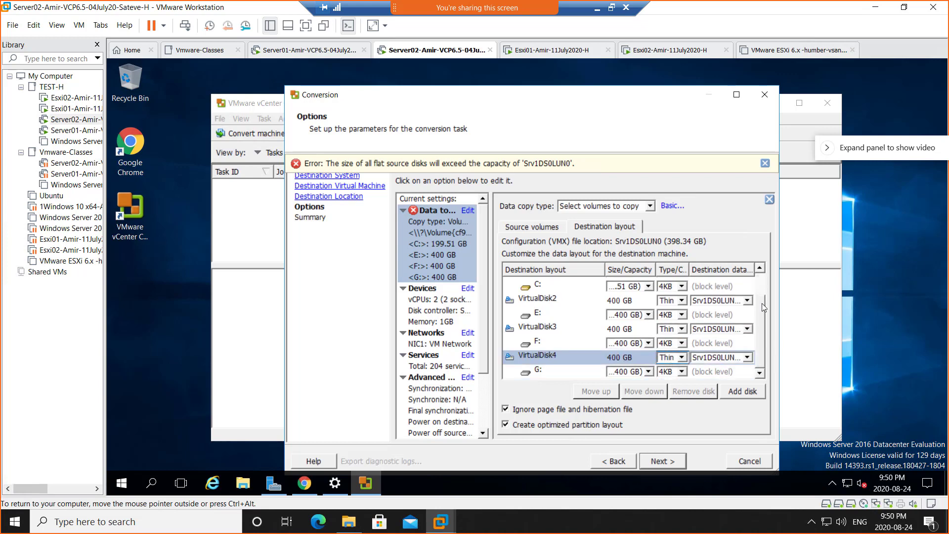
pyautogui.click(761, 301)
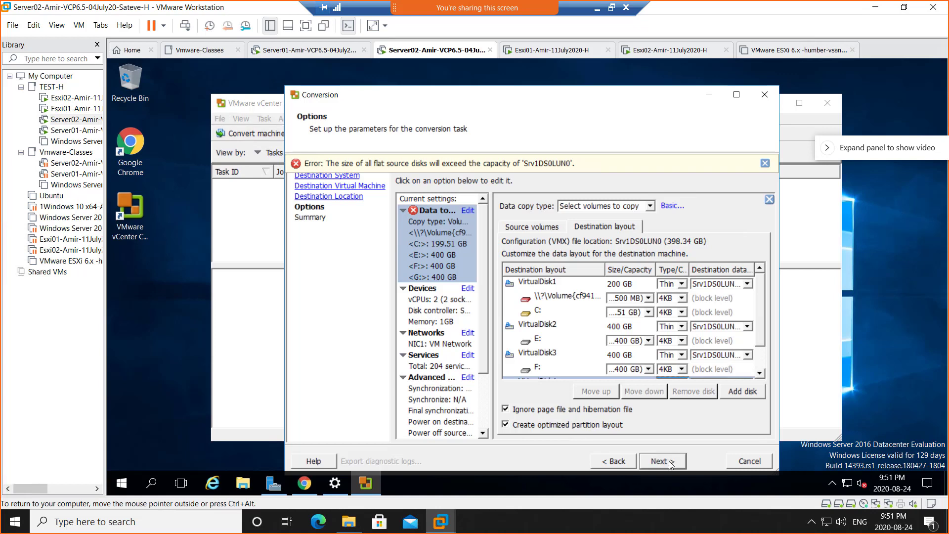
pyautogui.click(670, 462)
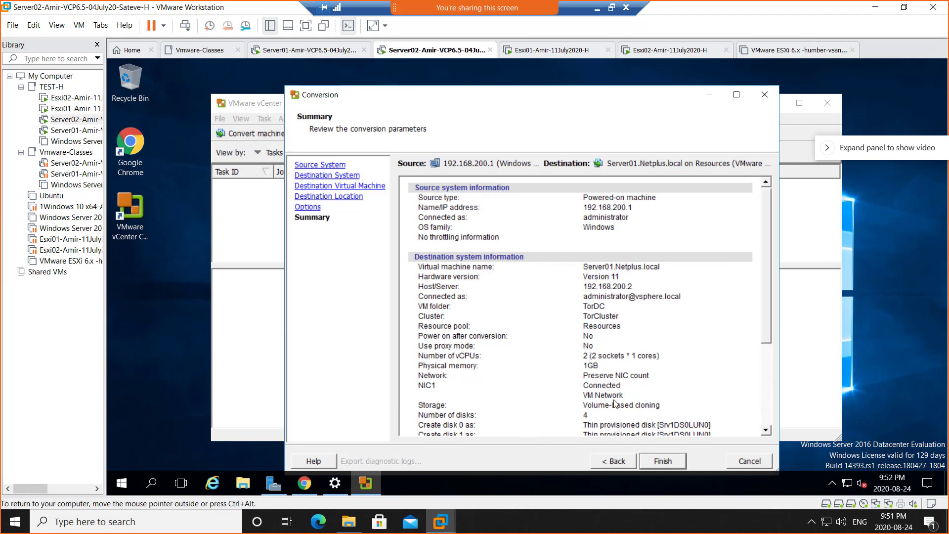
# - Read the Summary listing thin disks, then return to the Options page
pyautogui.click(602, 464)
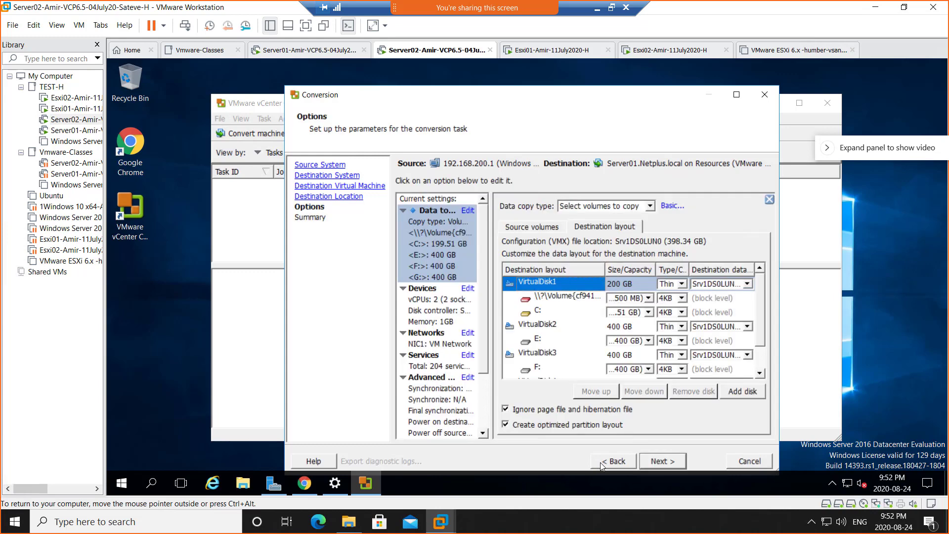
# - Reopen the Data to copy destination layout and confirm VirtualDisk1–3 remain Thin on Srv1DS0LUN0
pyautogui.click(431, 236)
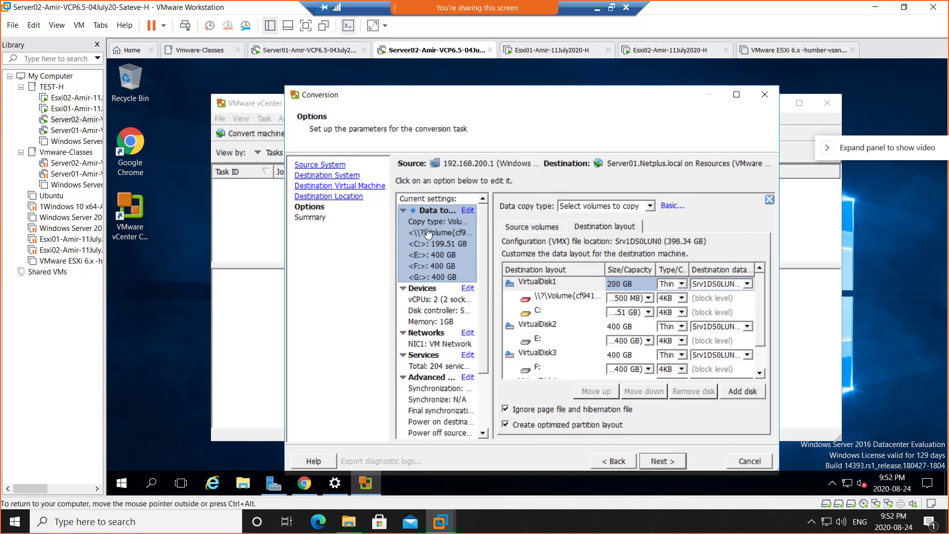
pyautogui.click(769, 199)
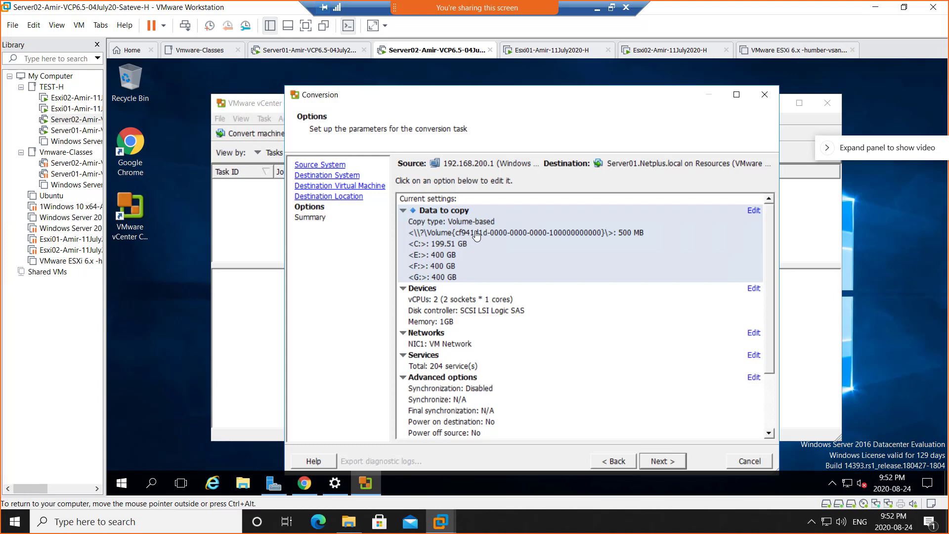
pyautogui.click(475, 235)
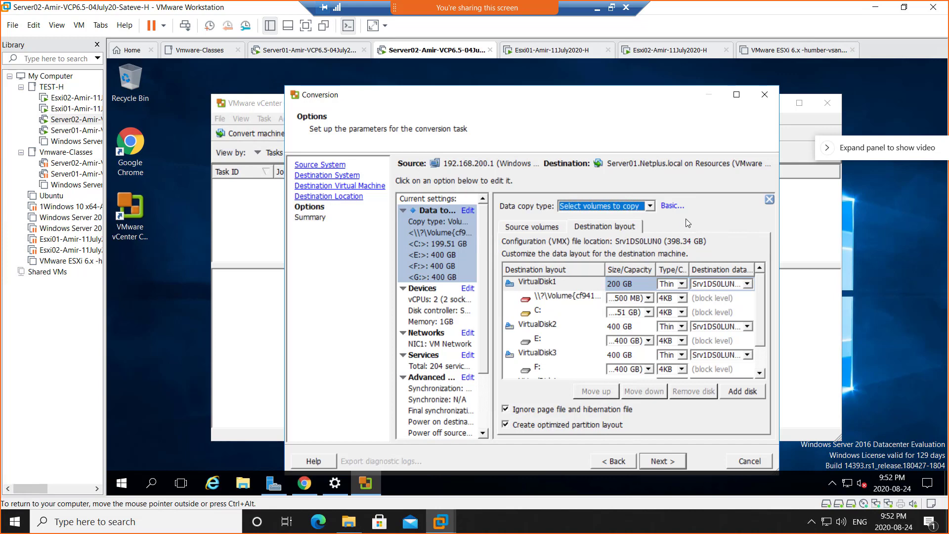
pyautogui.click(682, 284)
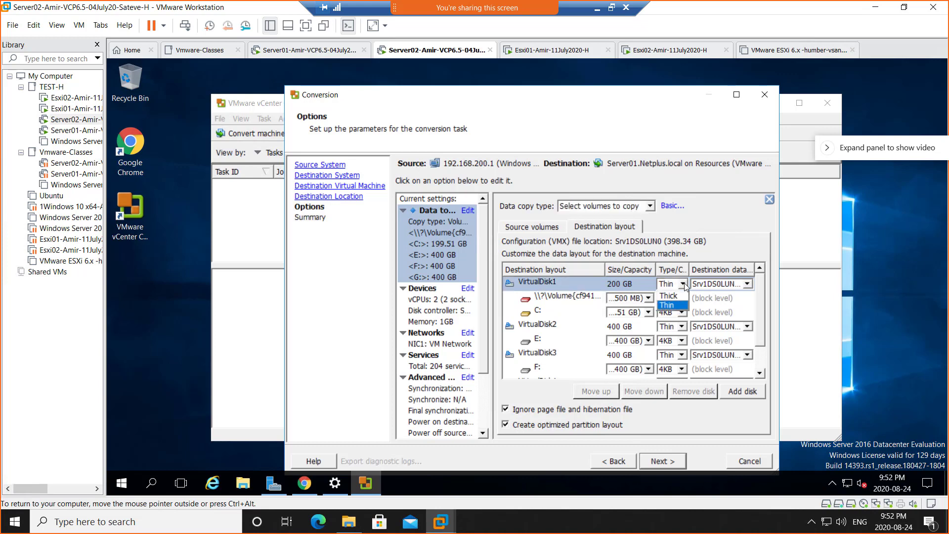
pyautogui.click(682, 327)
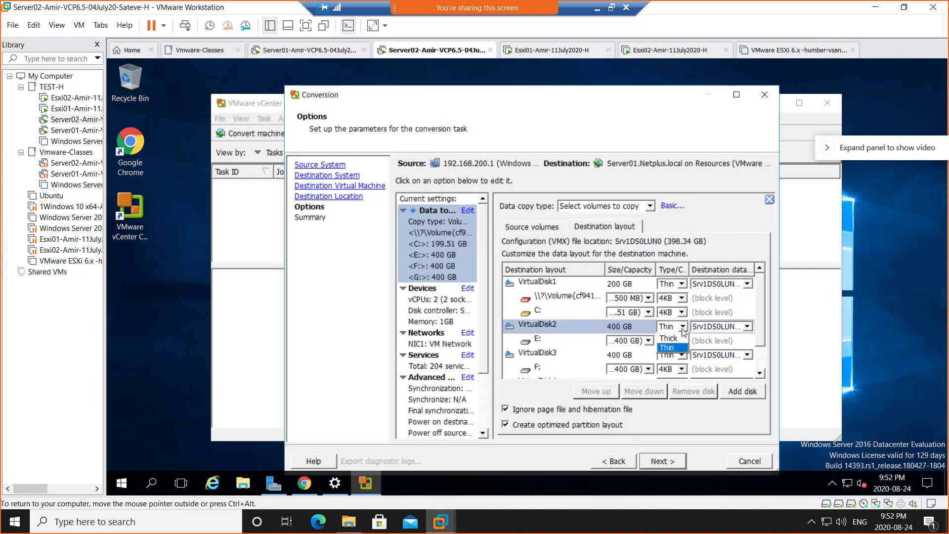
pyautogui.click(682, 356)
pyautogui.click(684, 356)
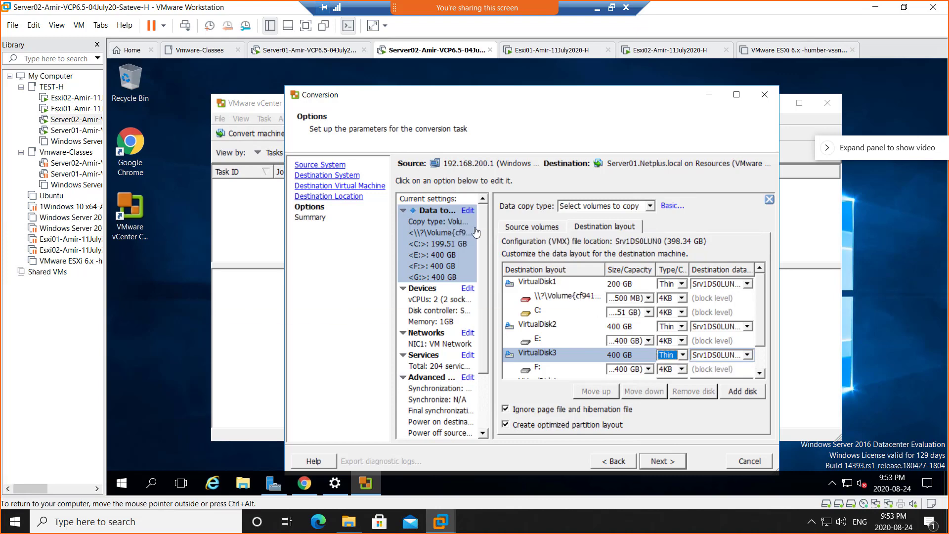
pyautogui.click(769, 199)
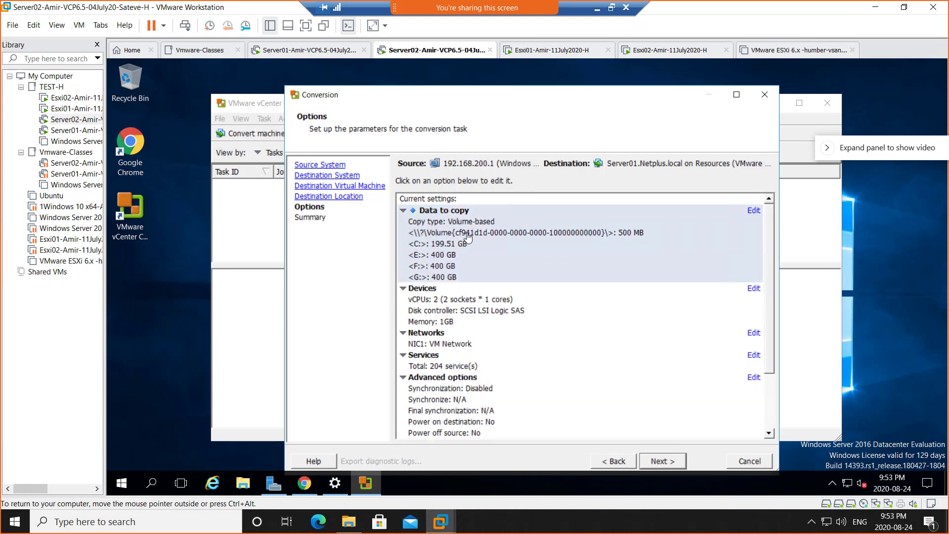
pyautogui.click(450, 236)
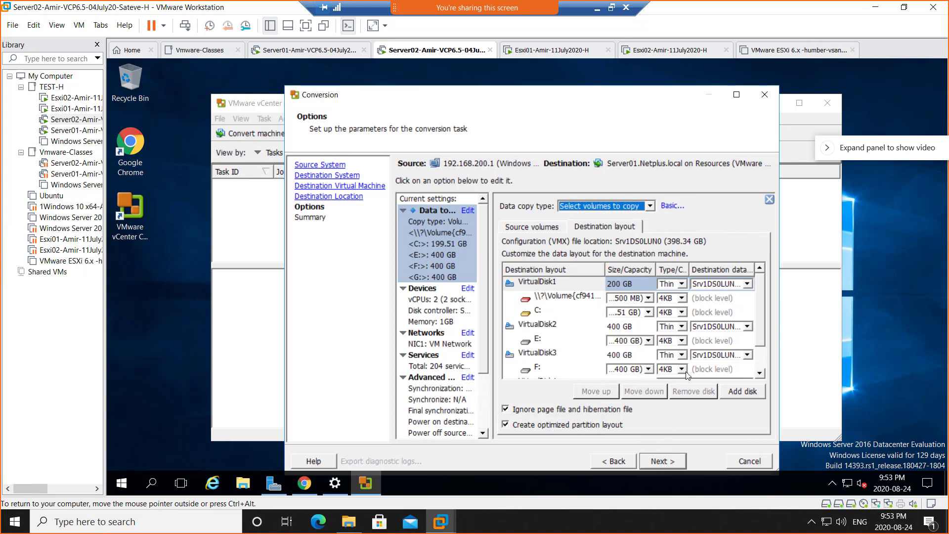
# - Go to the Summary and Finish, launching conversion task 1 to 192.168.200.2
pyautogui.click(671, 462)
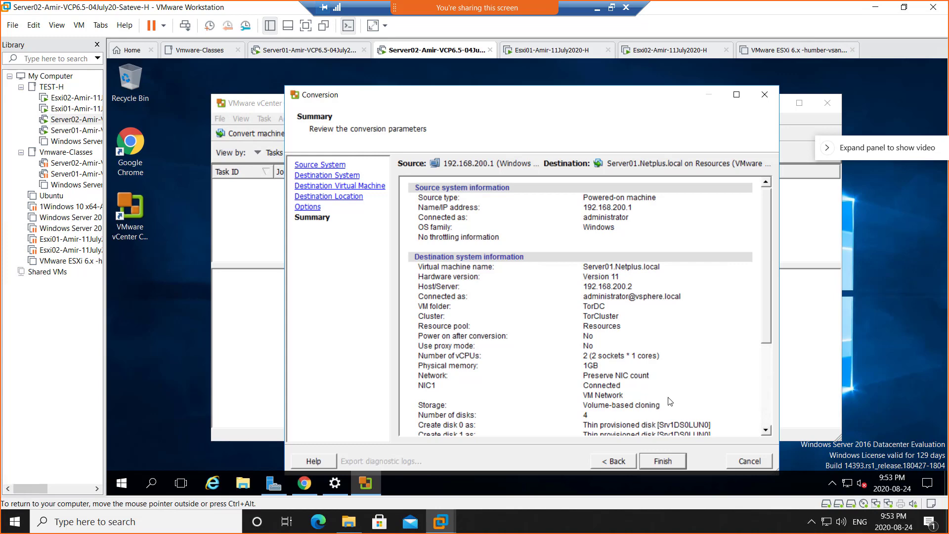
pyautogui.click(662, 461)
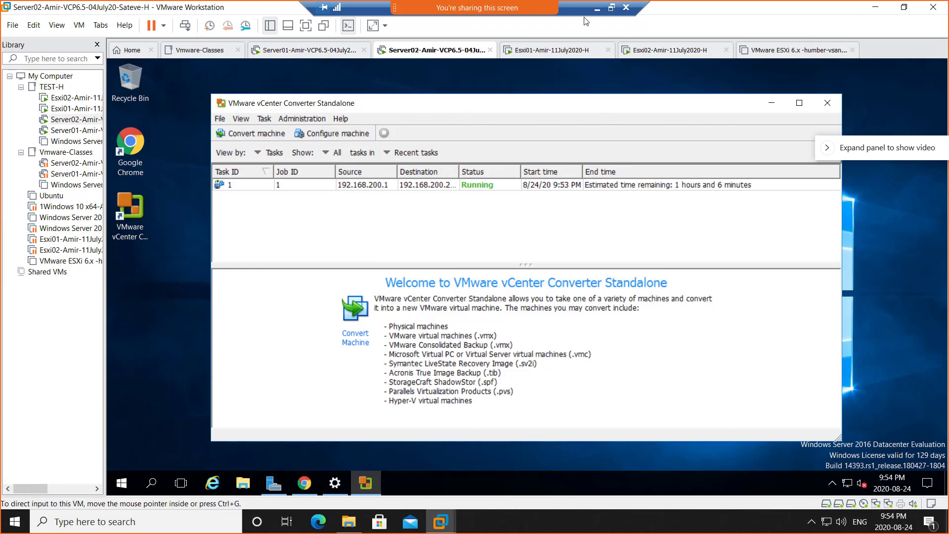
# - Snip a screenshot of the Converter task list, then leave the VM and switch to Chrome
pyautogui.press('super+shift+s')
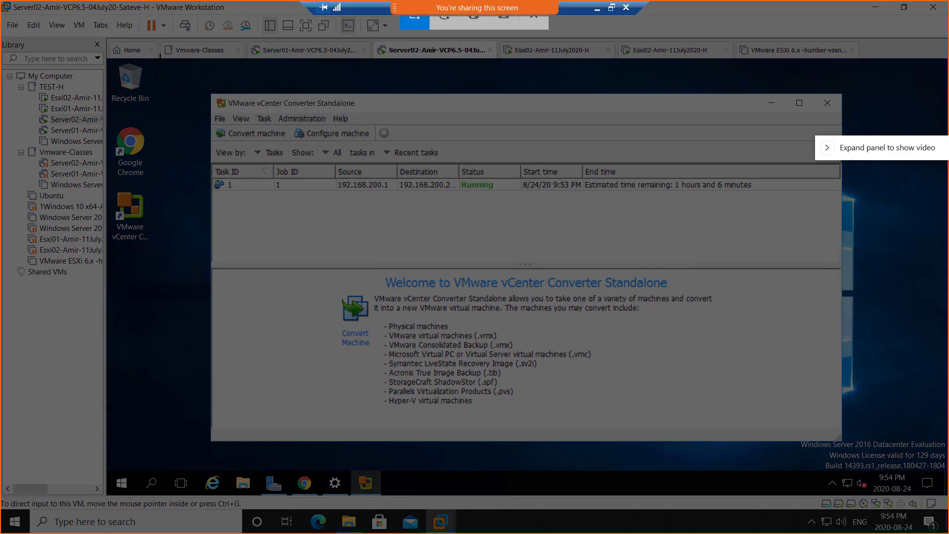
pyautogui.moveTo(163, 54); pyautogui.dragTo(751, 248)
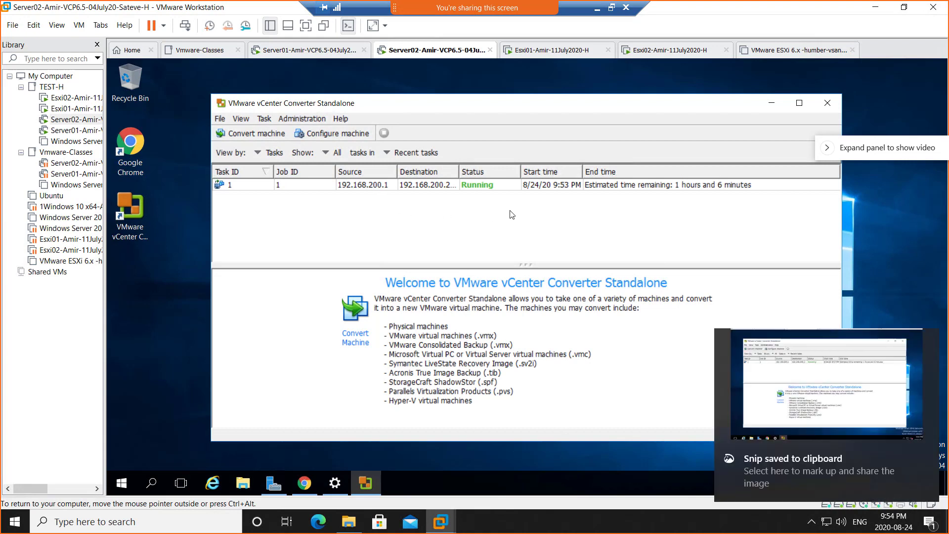
pyautogui.hotkey('ctrl', 'alt')
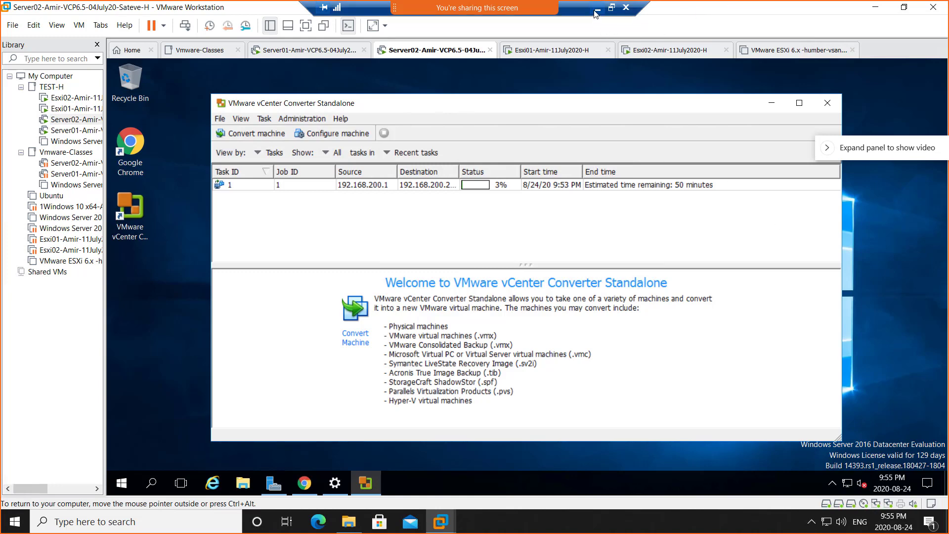
pyautogui.hotkey('alt', 'Tab')
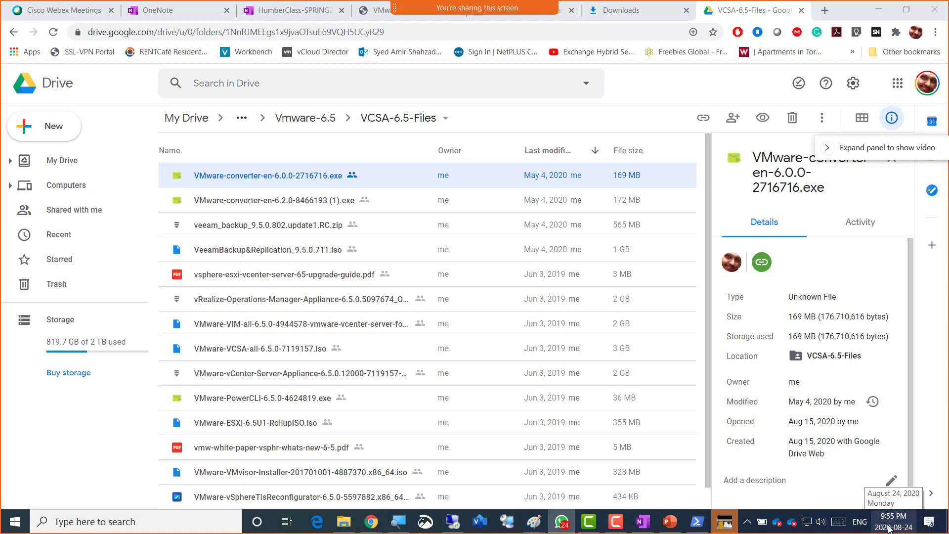
# - Check today's date on the taskbar clock, then go to Chrome's Downloads page
pyautogui.click(888, 524)
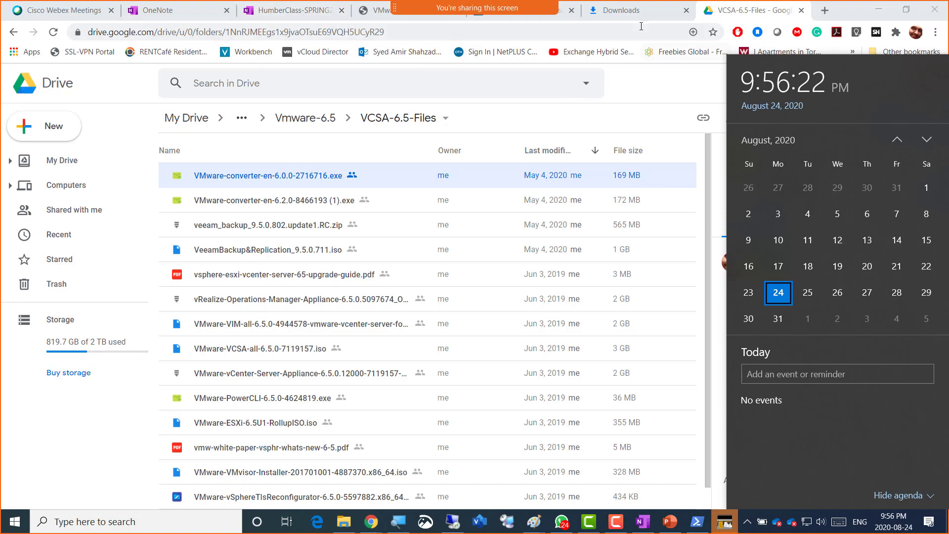
pyautogui.click(627, 12)
# - Search 'bb humber' from the address bar and open the Humber Central Authentication Service result
pyautogui.click(599, 32)
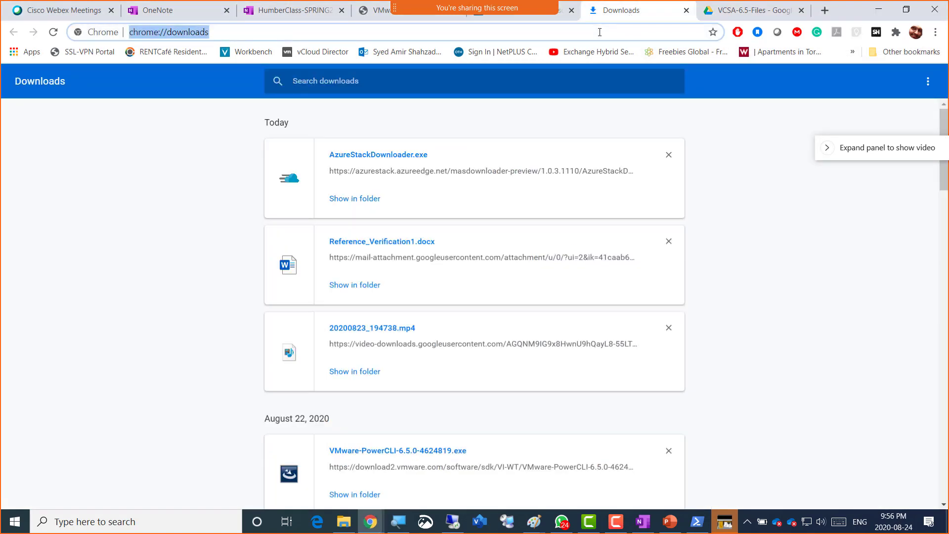
pyautogui.write('bb')
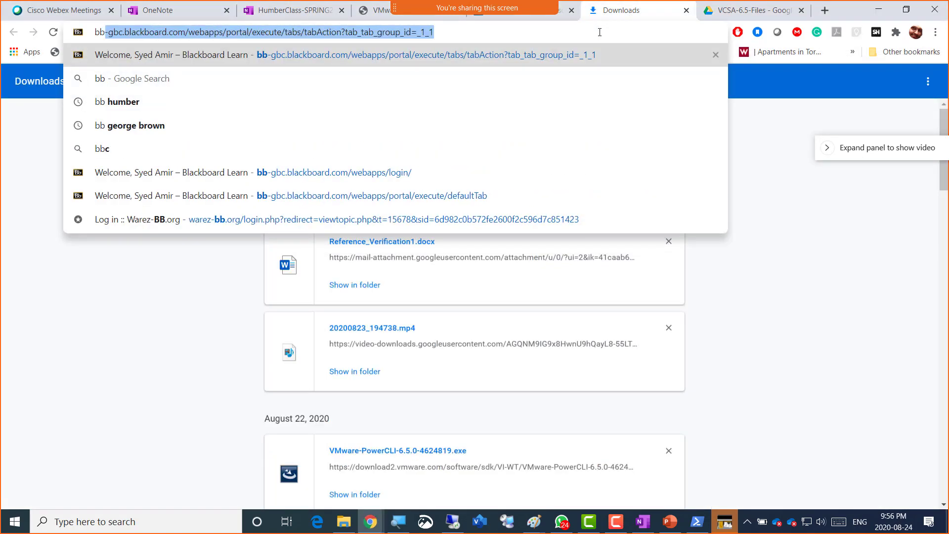
pyautogui.press('Down')
pyautogui.press('Down')
pyautogui.press('Return')
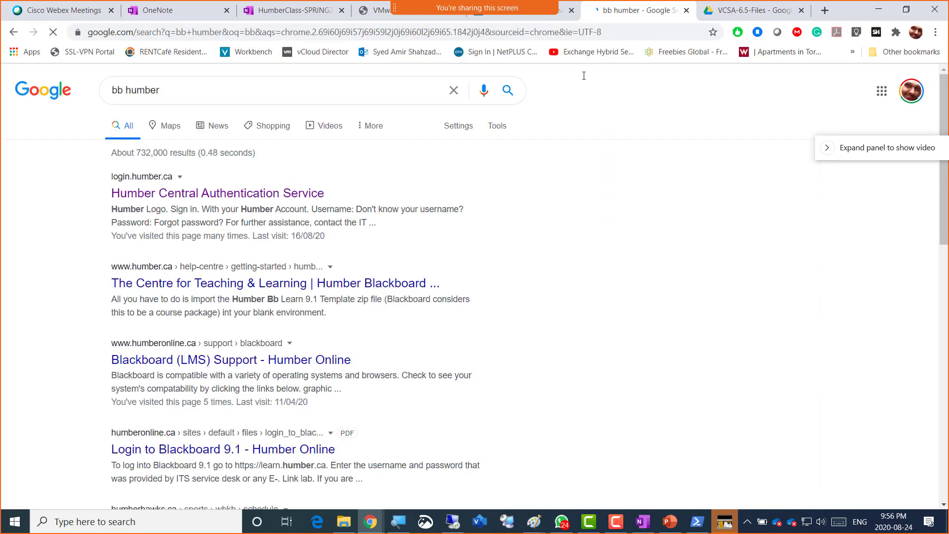
pyautogui.click(250, 194)
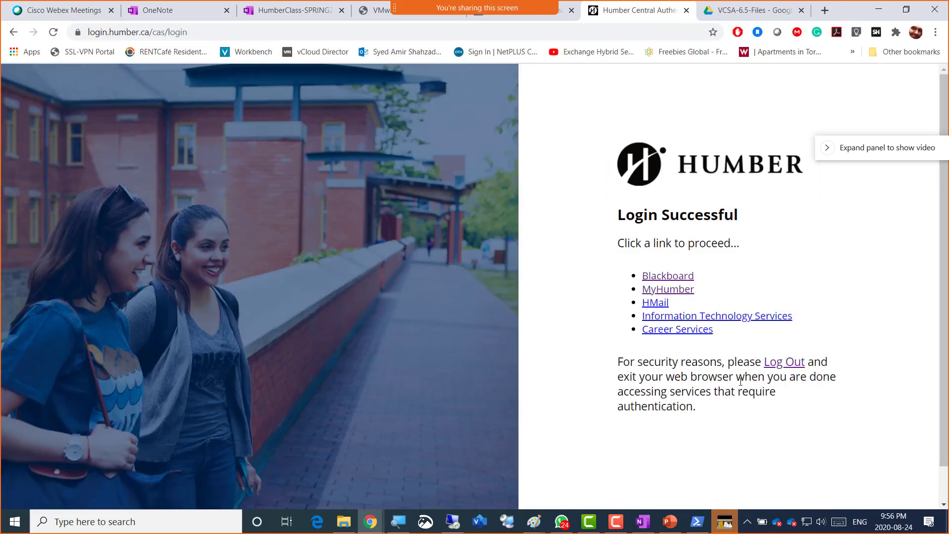
# - Continue to Blackboard and sign in using the saved Humber login from autofill
pyautogui.click(685, 275)
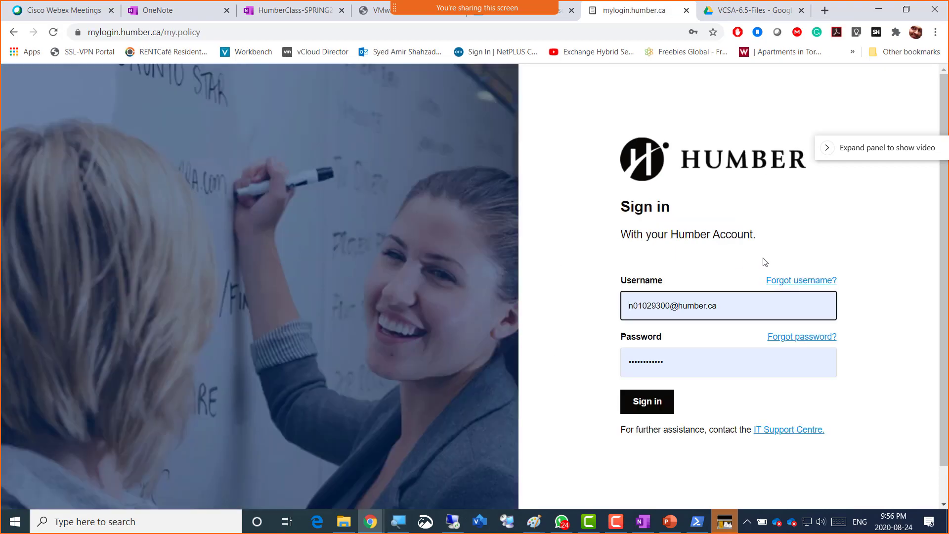
pyautogui.click(695, 305)
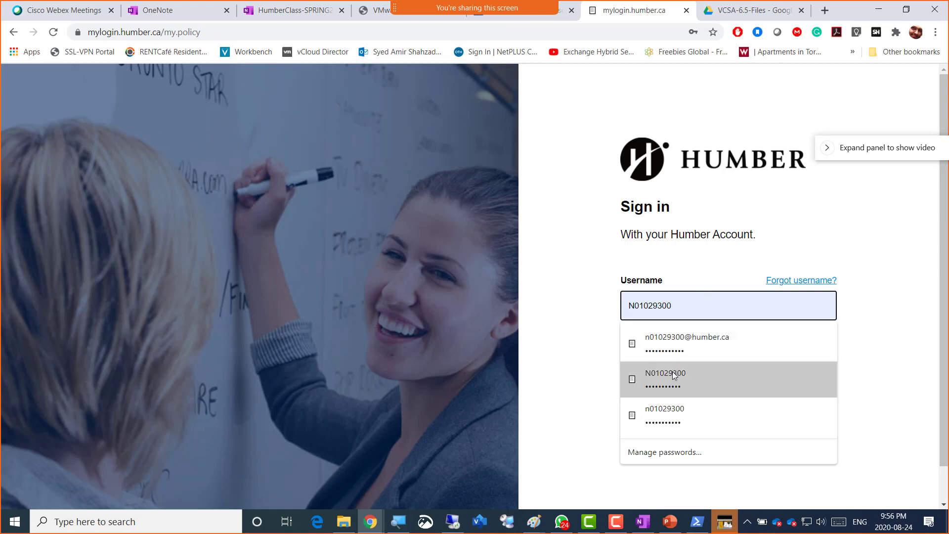
pyautogui.click(652, 377)
pyautogui.click(651, 402)
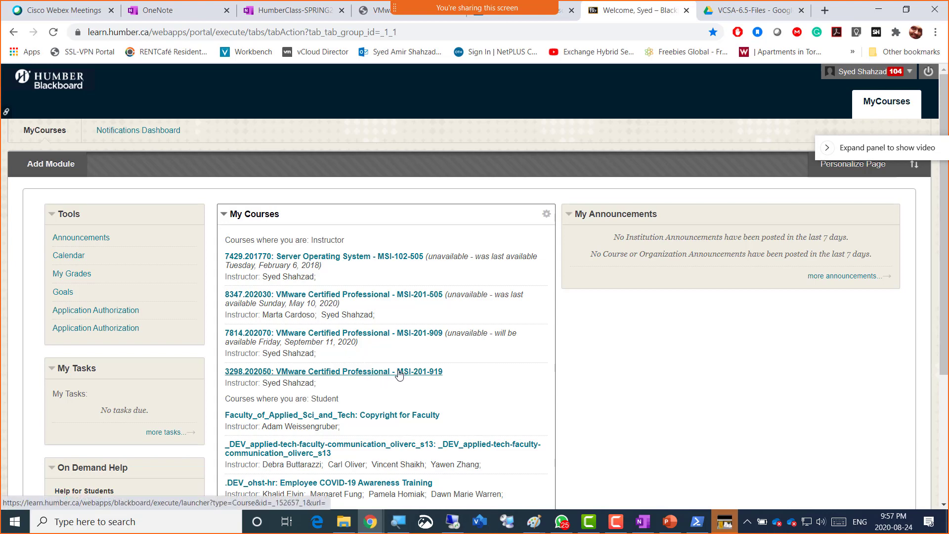
# - Open course 3298.202050 VMware Certified Professional - MSI-201-919 and its Course_Material page
pyautogui.click(400, 375)
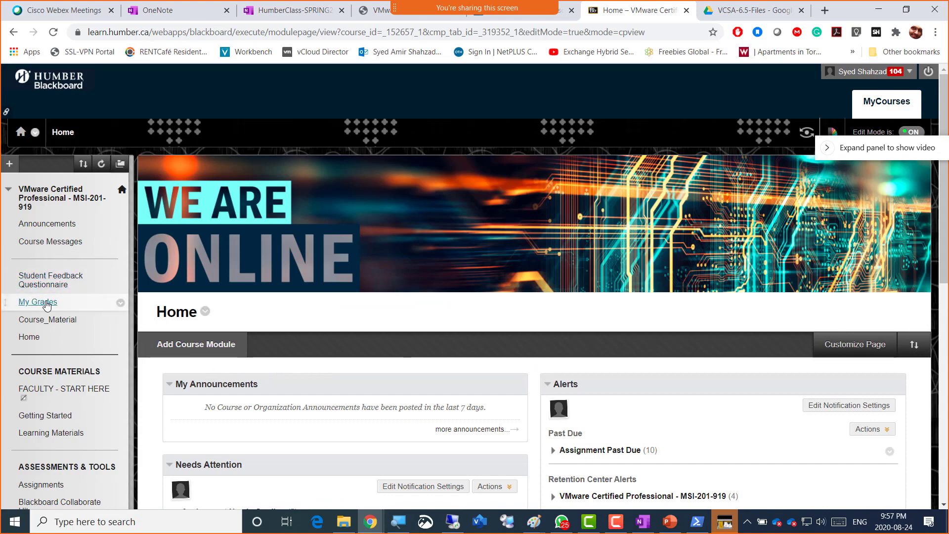
pyautogui.click(43, 319)
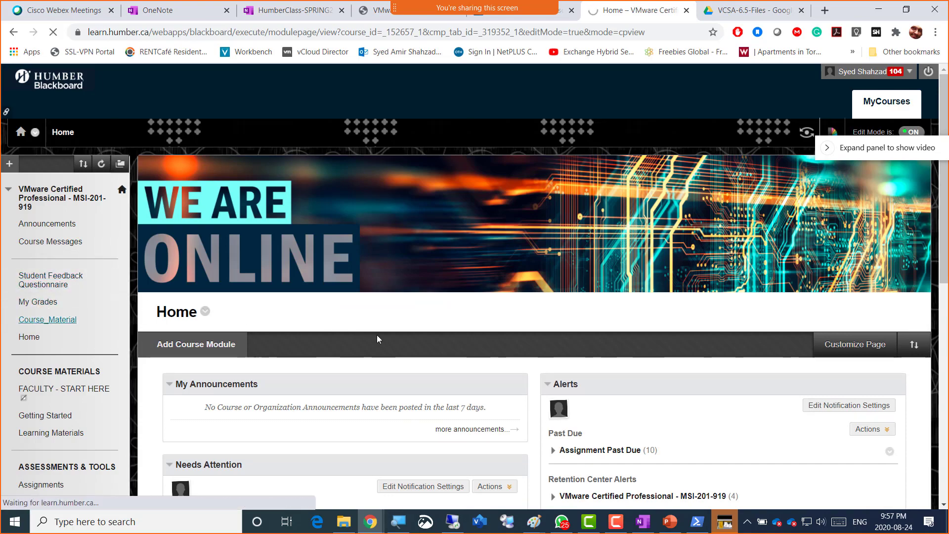
pyautogui.scroll(-15, 379, 338)
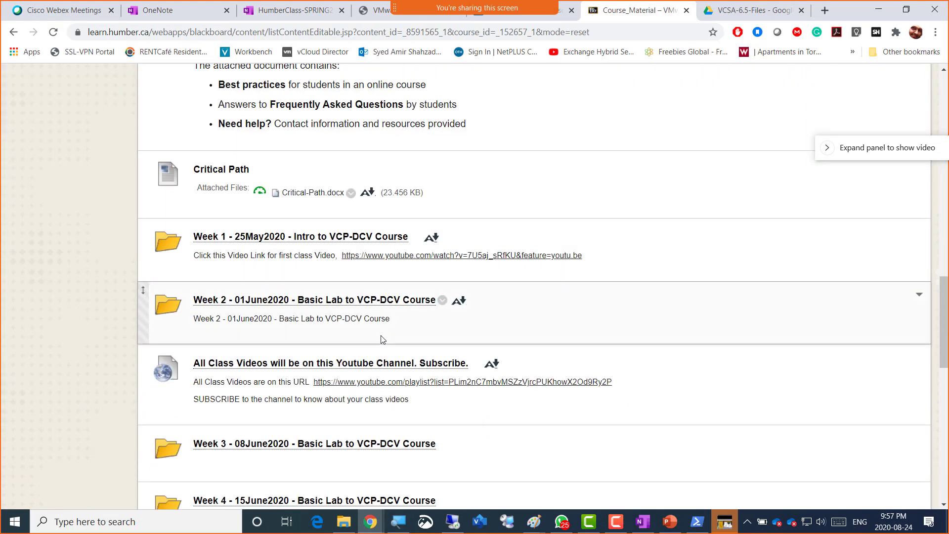
# - Copy the Week 13 folder's name from its edit form, cancel, and show Build Content options
pyautogui.scroll(-12, 383, 339)
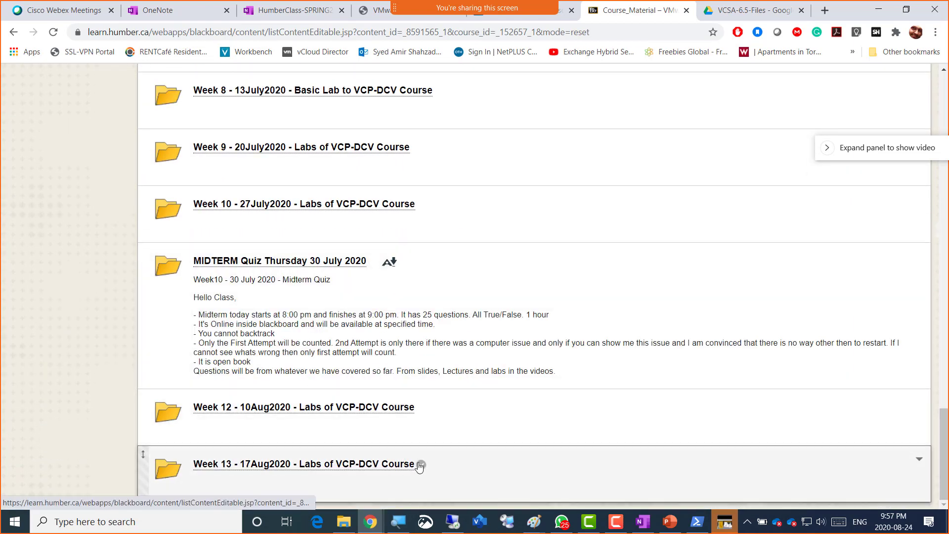
pyautogui.click(421, 467)
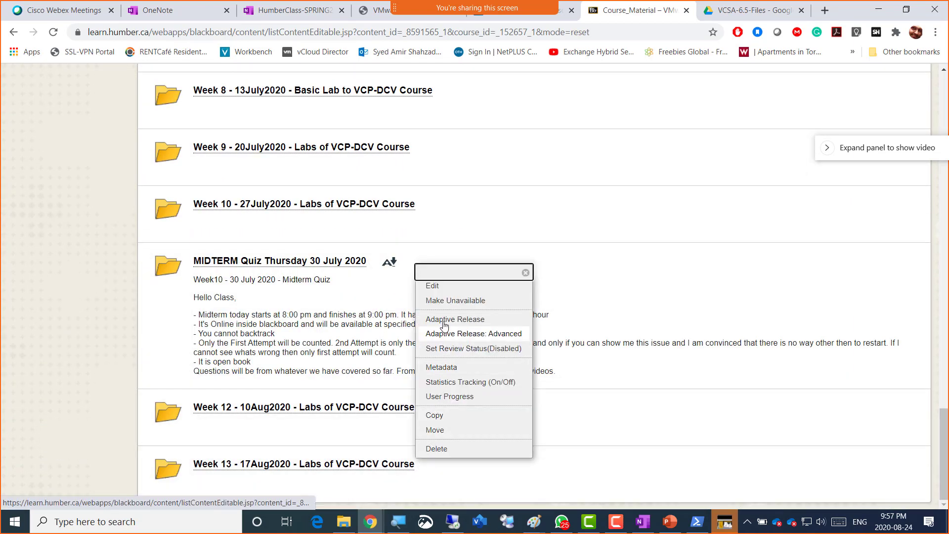
pyautogui.click(442, 288)
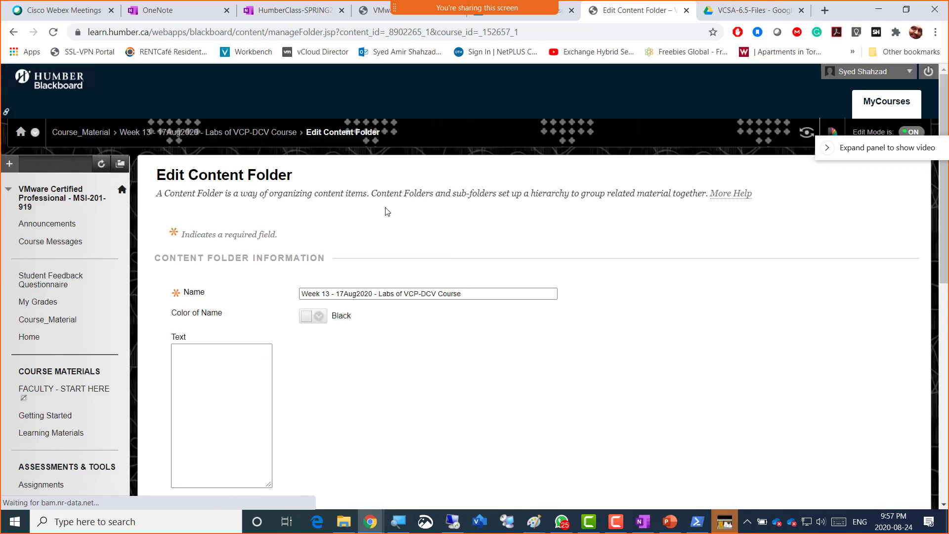
pyautogui.moveTo(466, 291); pyautogui.dragTo(255, 289)
pyautogui.hotkey('ctrl', 'c')
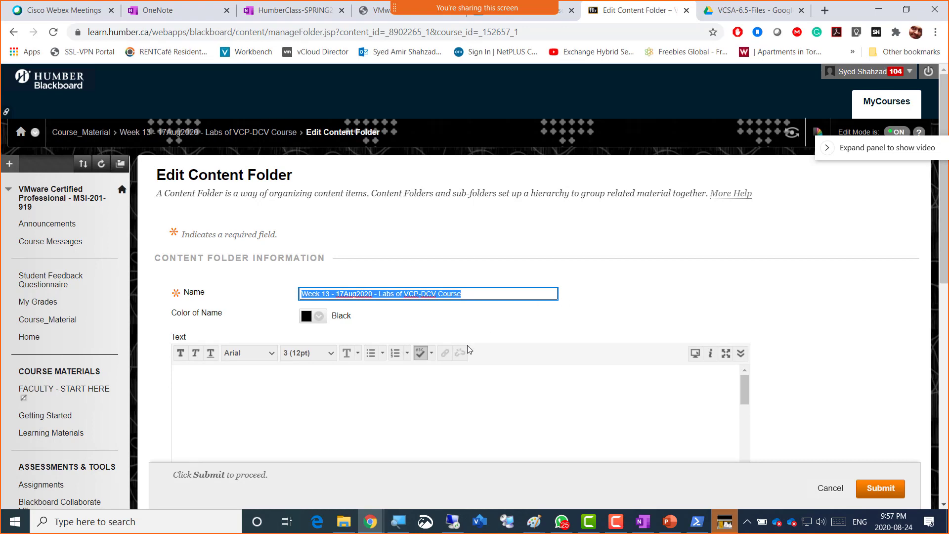
pyautogui.click(823, 491)
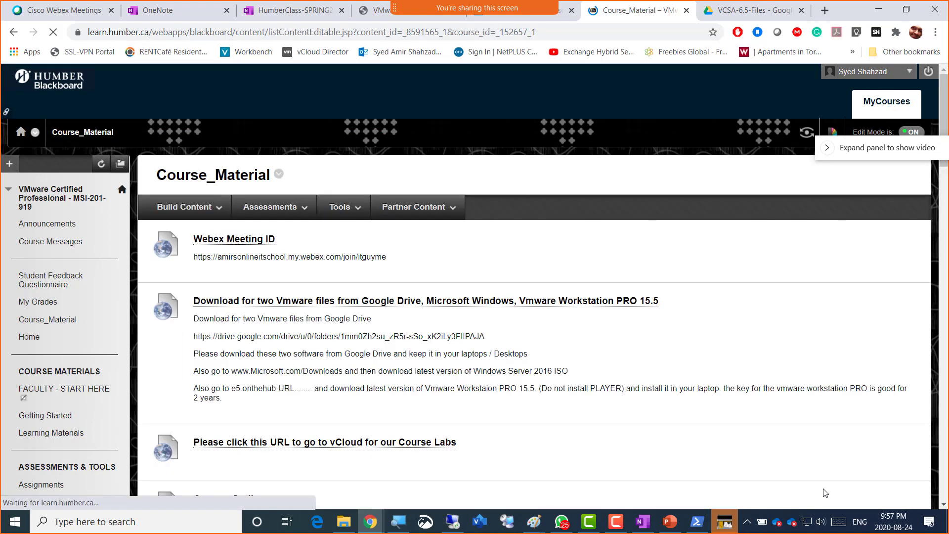
pyautogui.scroll(-7, 515, 428)
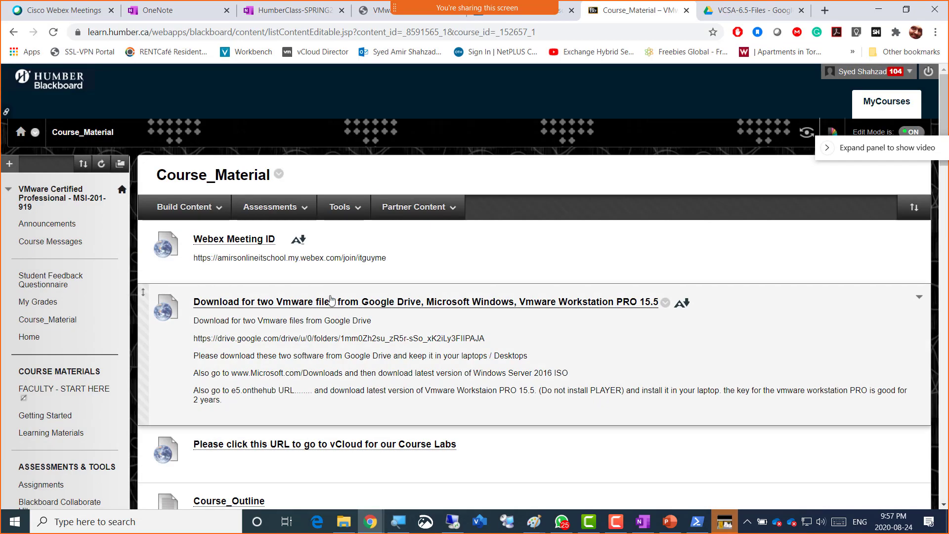
pyautogui.click(188, 206)
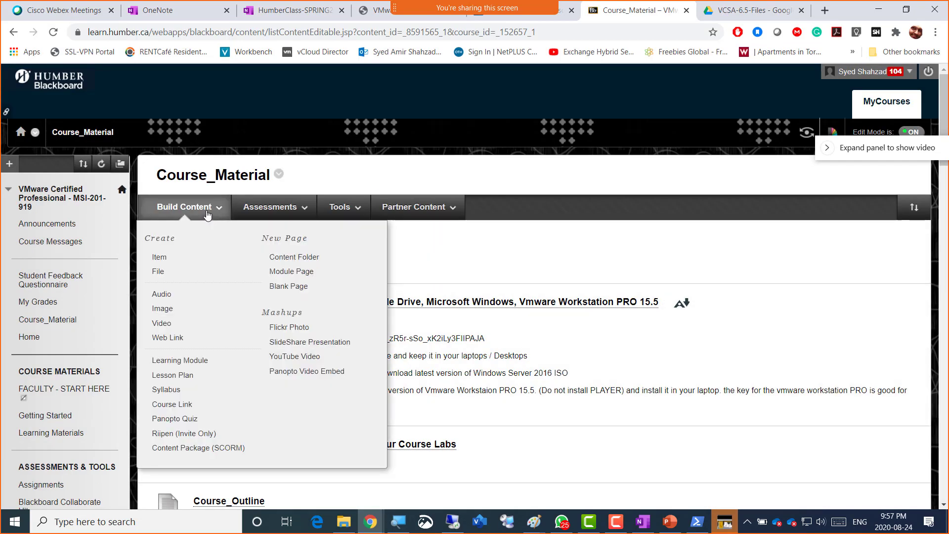
# - Create content folder 'Week 14 - 24Aug2020 - Labs of VCP-DCV Course' by adapting the Week 13 name
pyautogui.click(277, 258)
pyautogui.click(336, 294)
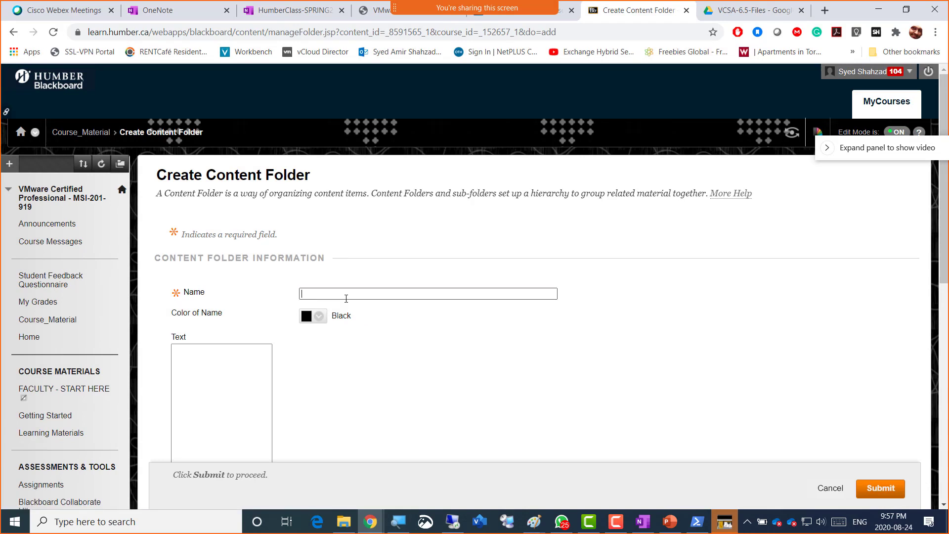
pyautogui.hotkey('ctrl', 'v')
pyautogui.click(329, 293)
pyautogui.press('BackSpace')
pyautogui.write('4')
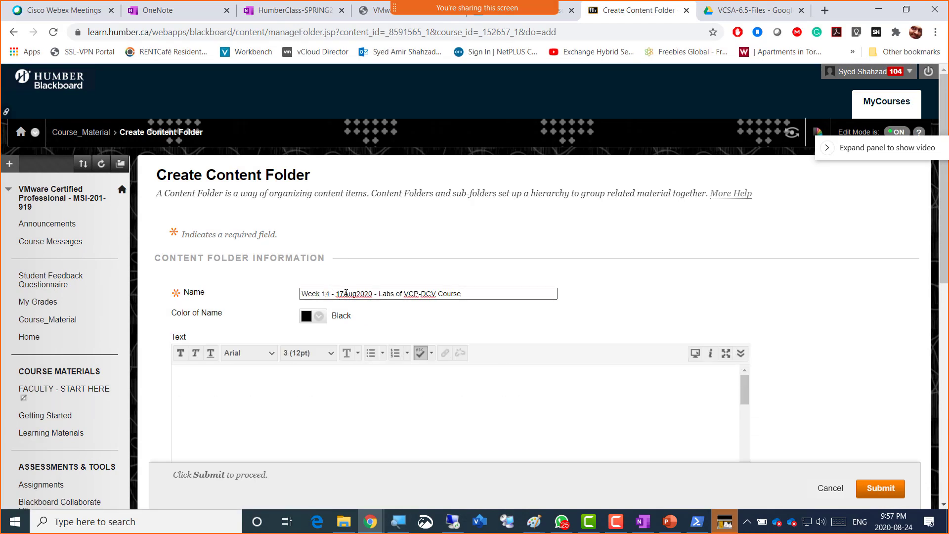
pyautogui.moveTo(343, 293); pyautogui.dragTo(336, 293)
pyautogui.write('24')
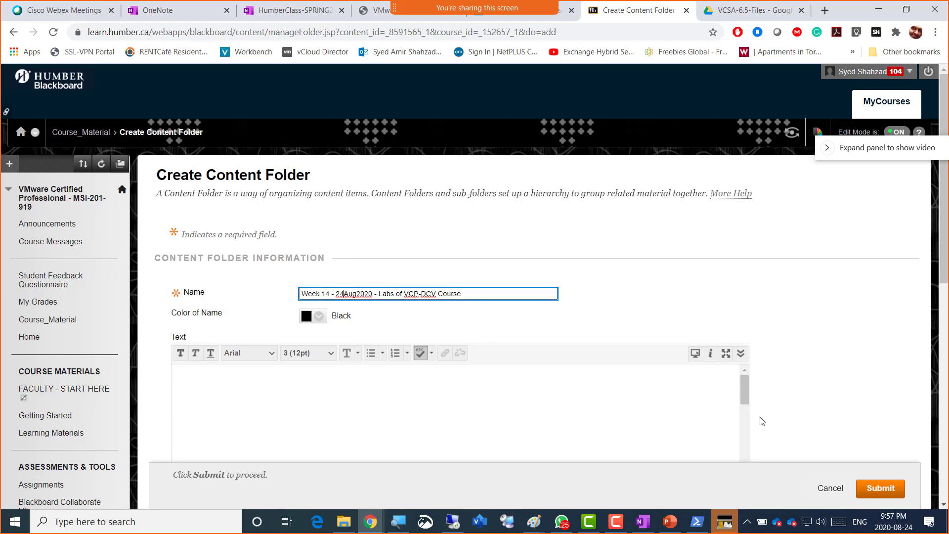
pyautogui.click(872, 490)
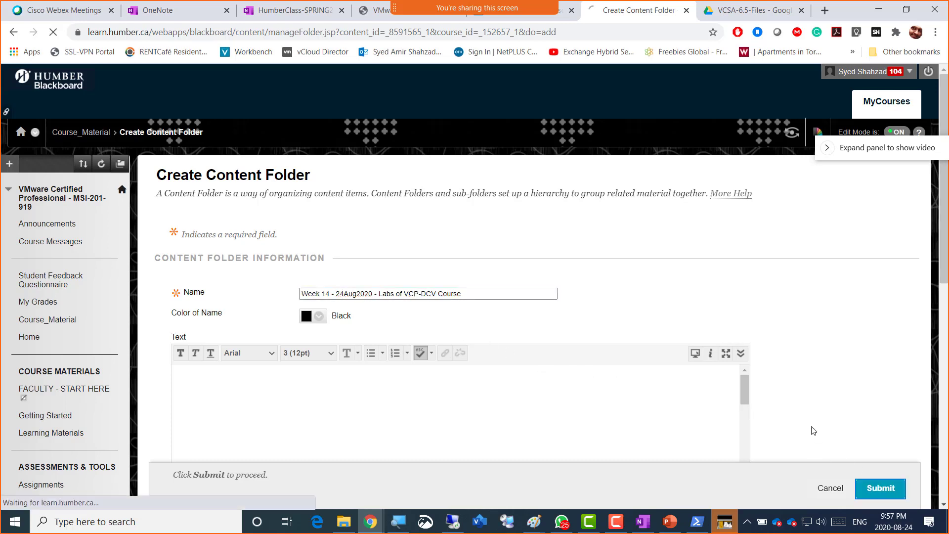
# - Open the new Week 14 folder from the Course_Material list
pyautogui.scroll(-10, 335, 351)
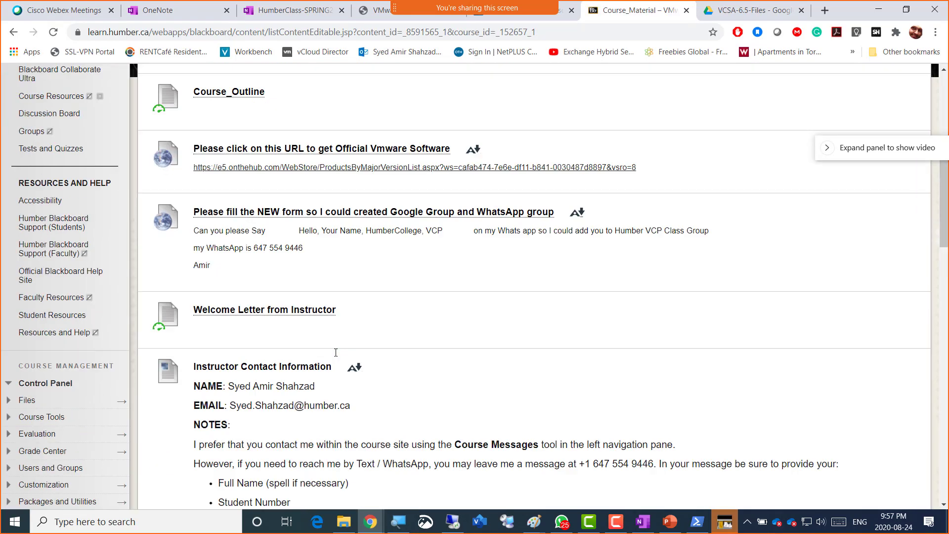
pyautogui.scroll(-20, 336, 351)
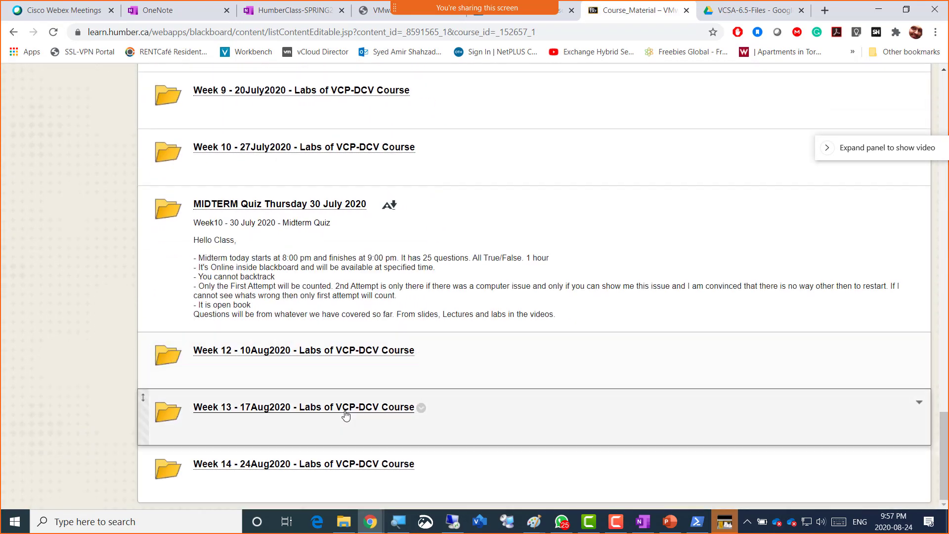
pyautogui.click(346, 413)
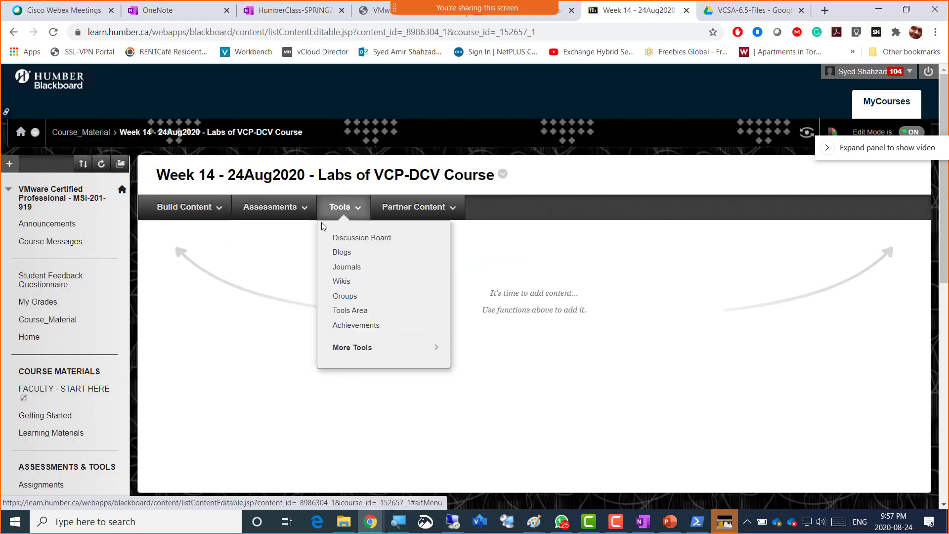
# - Start an assignment named 'upload week 14', reusing the name as its instructions
pyautogui.moveTo(277, 212)
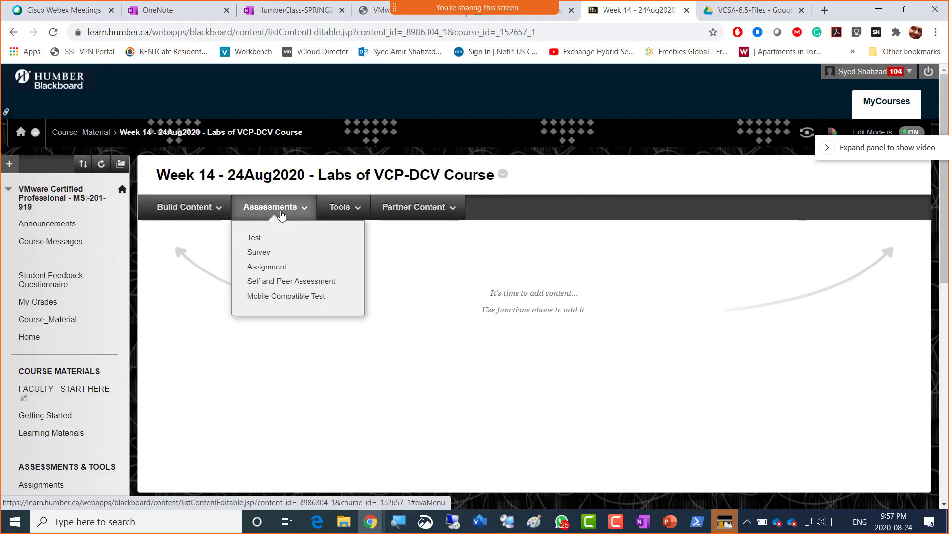
pyautogui.click(271, 268)
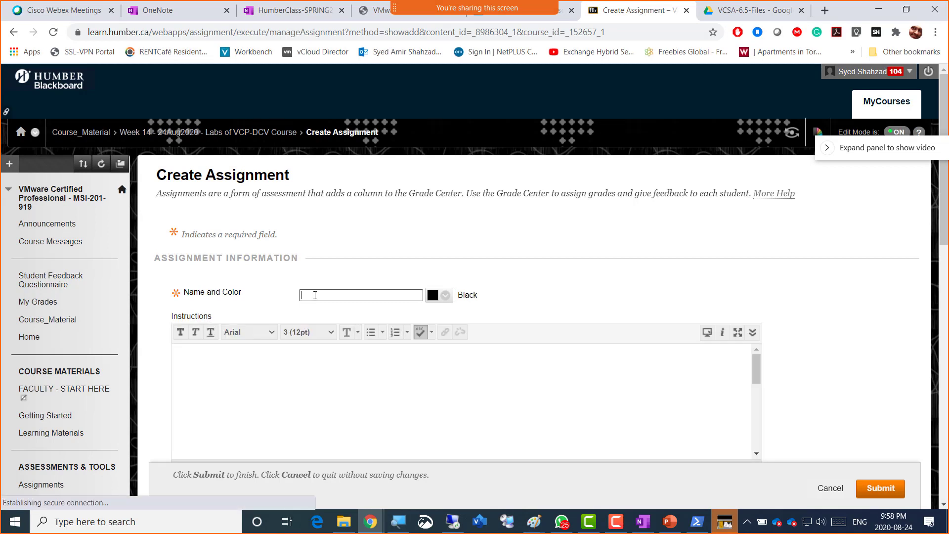
pyautogui.write('p')
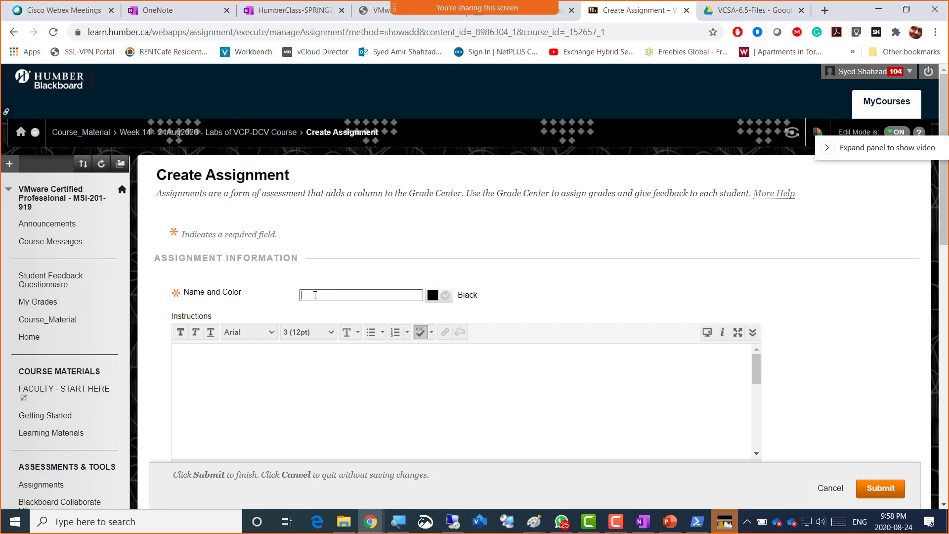
pyautogui.write('upload week 14')
pyautogui.hotkey('ctrl', 'a')
pyautogui.hotkey('ctrl', 'c')
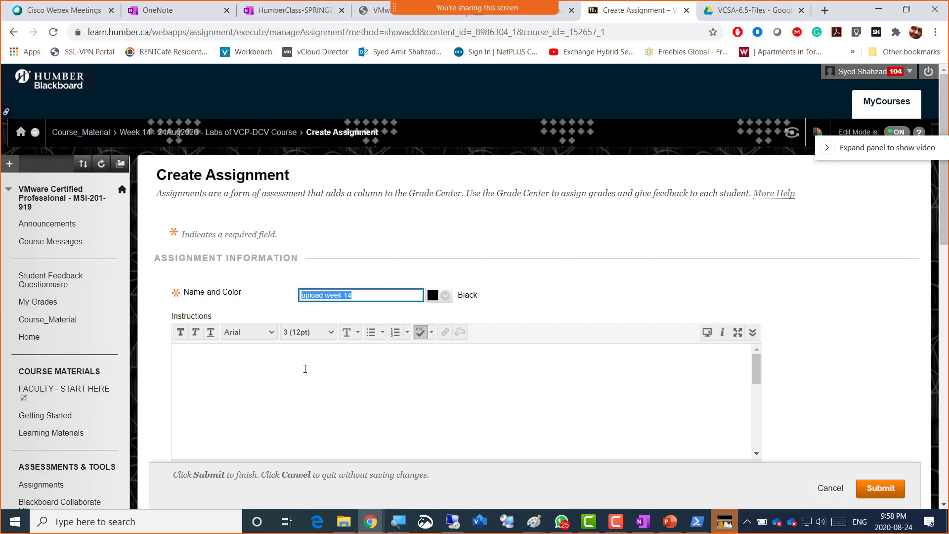
pyautogui.click(303, 368)
pyautogui.hotkey('ctrl', 'v')
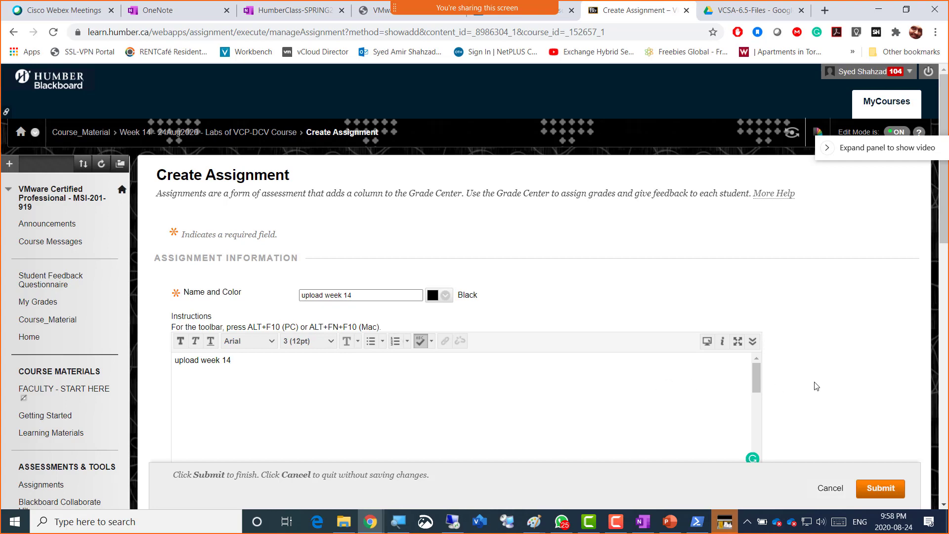
# - Set the assignment due date to 08/24/2020 and its points possible to 4
pyautogui.scroll(-5, 813, 385)
pyautogui.scroll(-3, 849, 423)
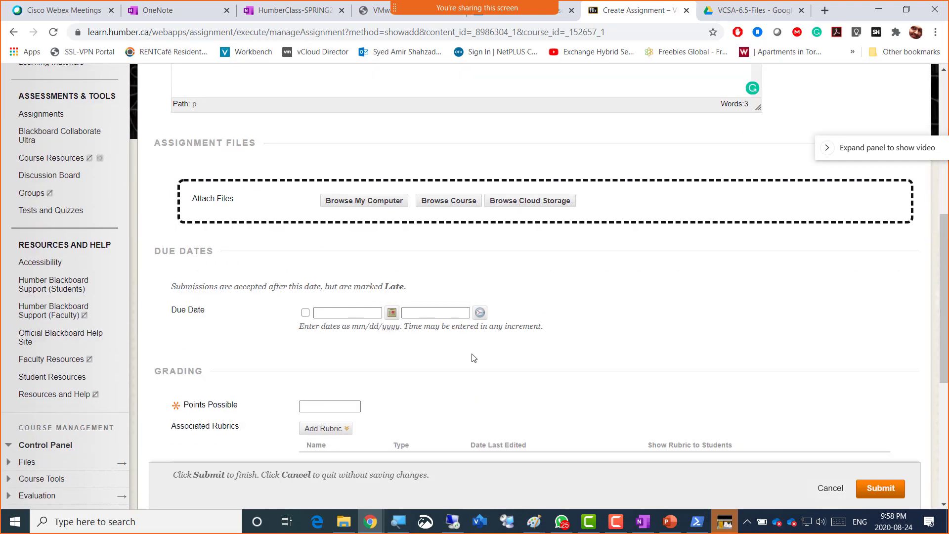
pyautogui.click(392, 312)
pyautogui.click(419, 282)
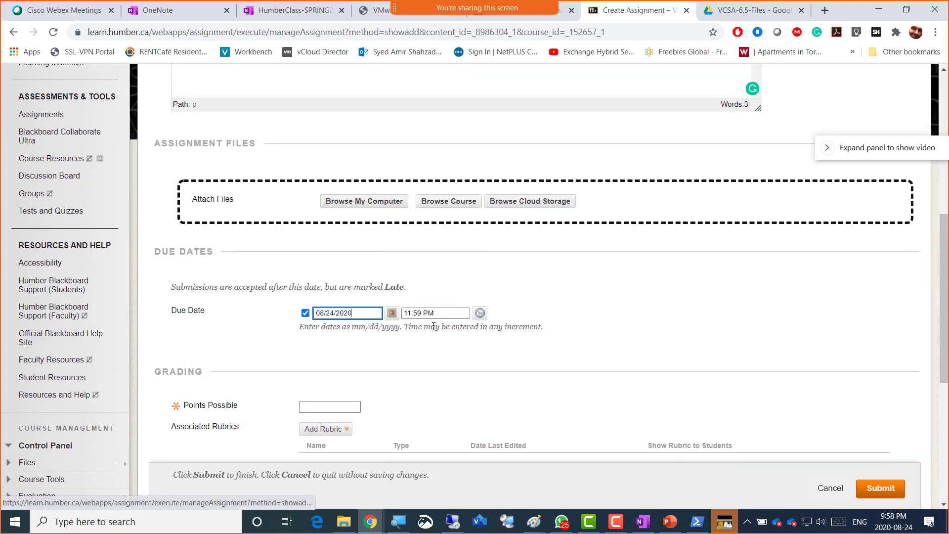
pyautogui.scroll(-2, 547, 352)
pyautogui.scroll(-2, 548, 352)
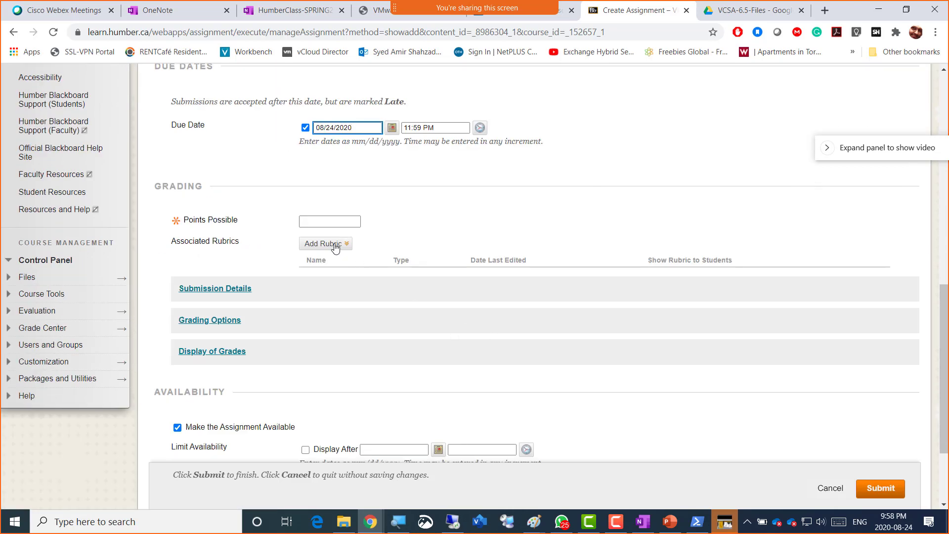
pyautogui.click(309, 222)
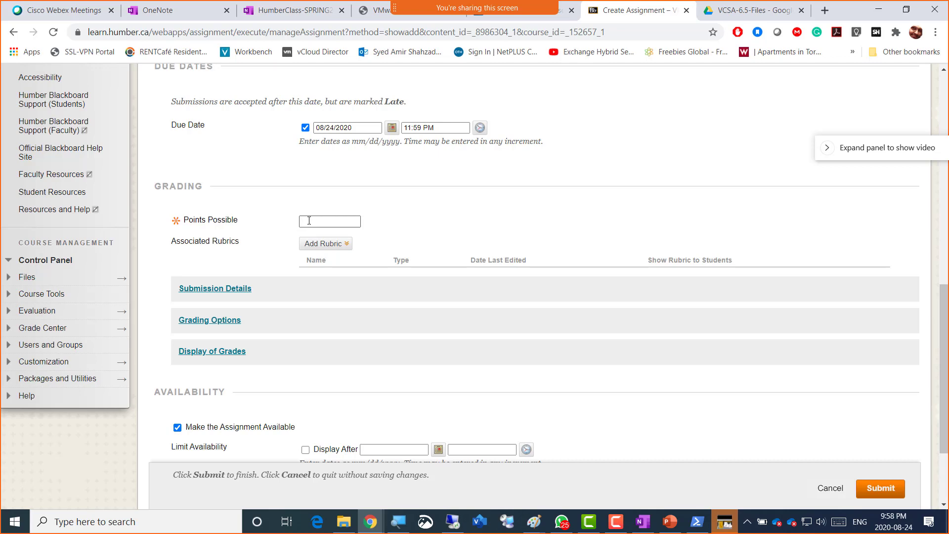
# - Allow multiple attempts with a maximum of 4 in Submission Details
pyautogui.click(227, 290)
pyautogui.scroll(-3, 313, 348)
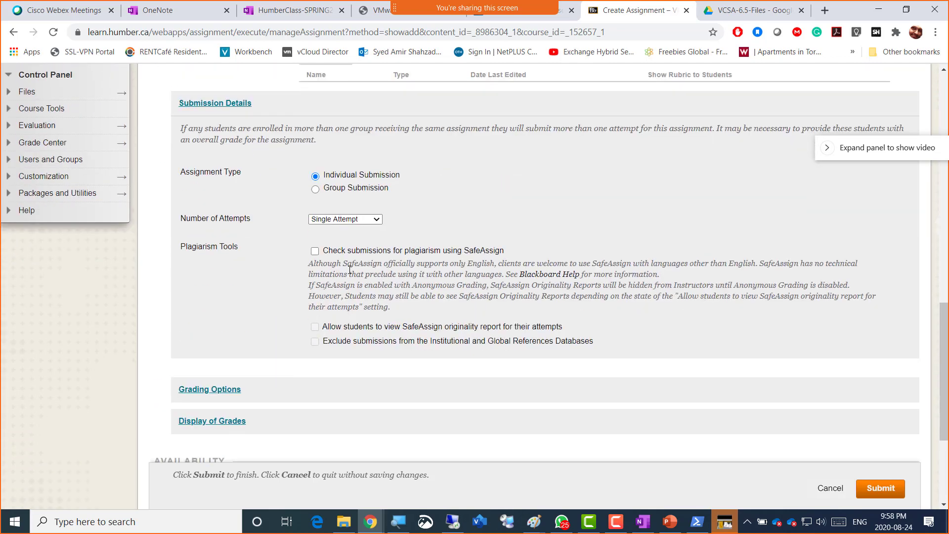
pyautogui.click(357, 220)
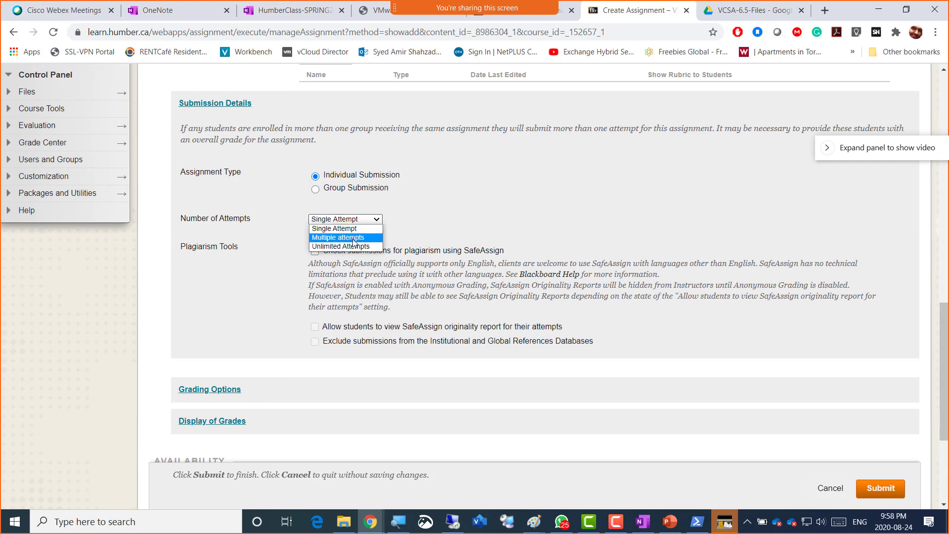
pyautogui.click(357, 237)
pyautogui.click(321, 248)
pyautogui.write('4')
pyautogui.click(453, 295)
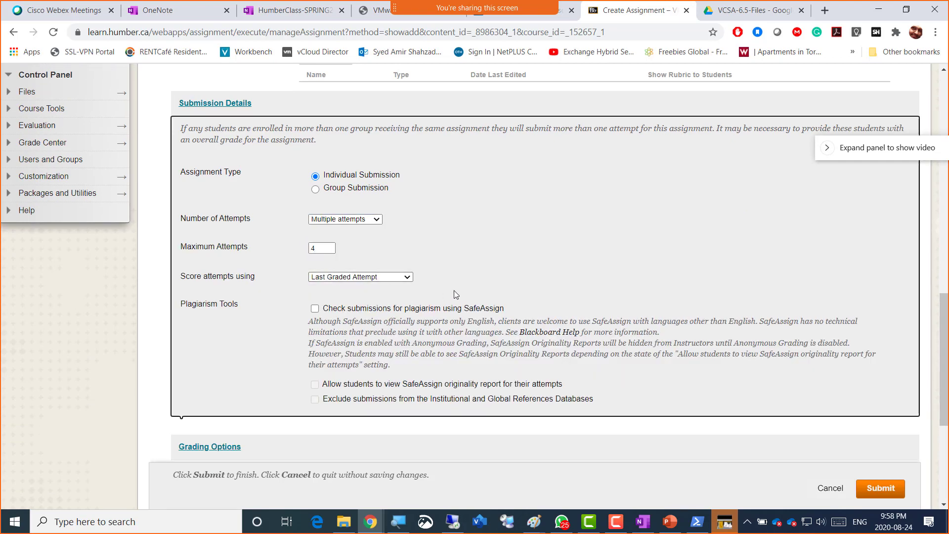
# - Turn on Track Number of Views and submit the assignment
pyautogui.scroll(-4, 451, 298)
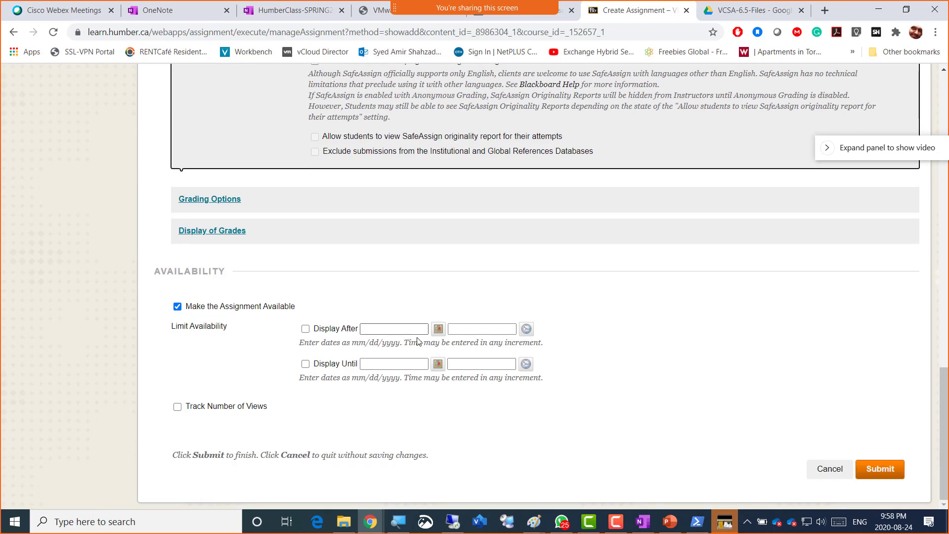
pyautogui.click(252, 410)
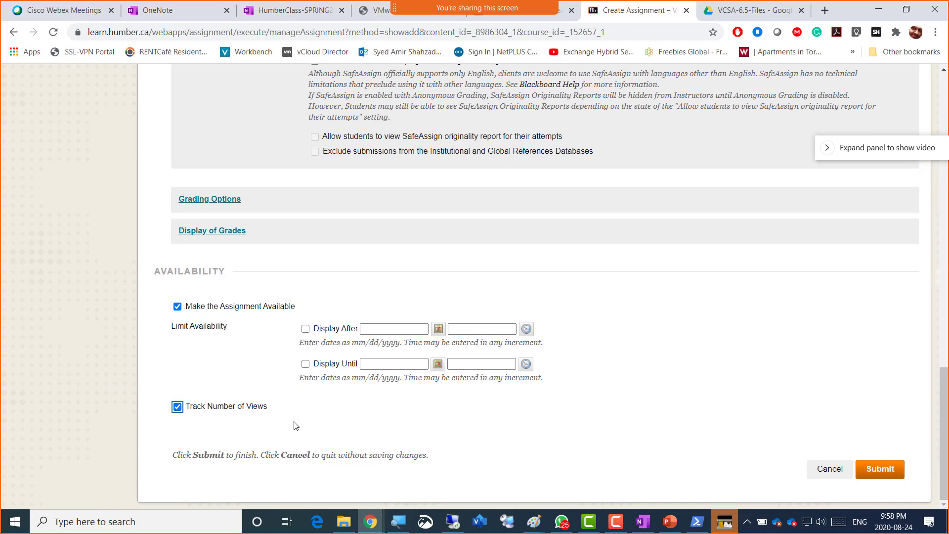
pyautogui.click(879, 470)
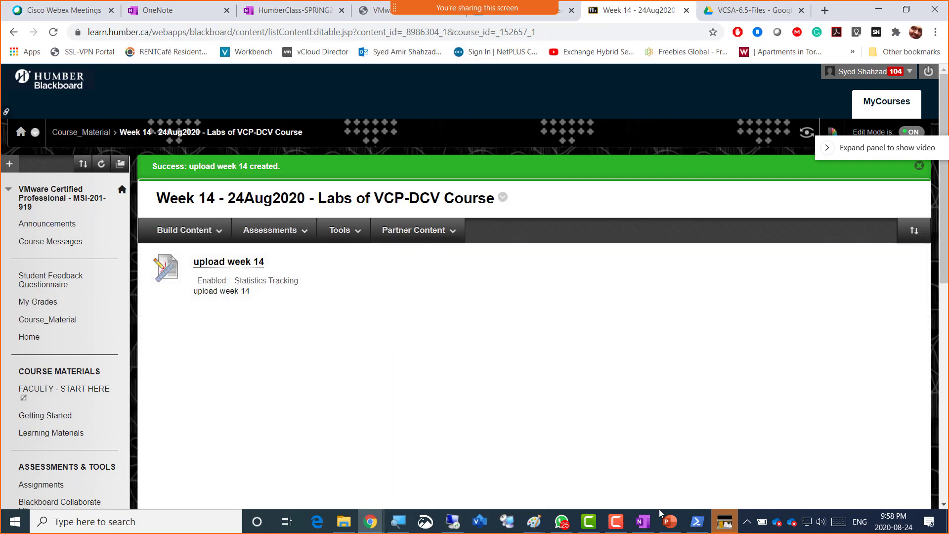
pyautogui.click(615, 524)
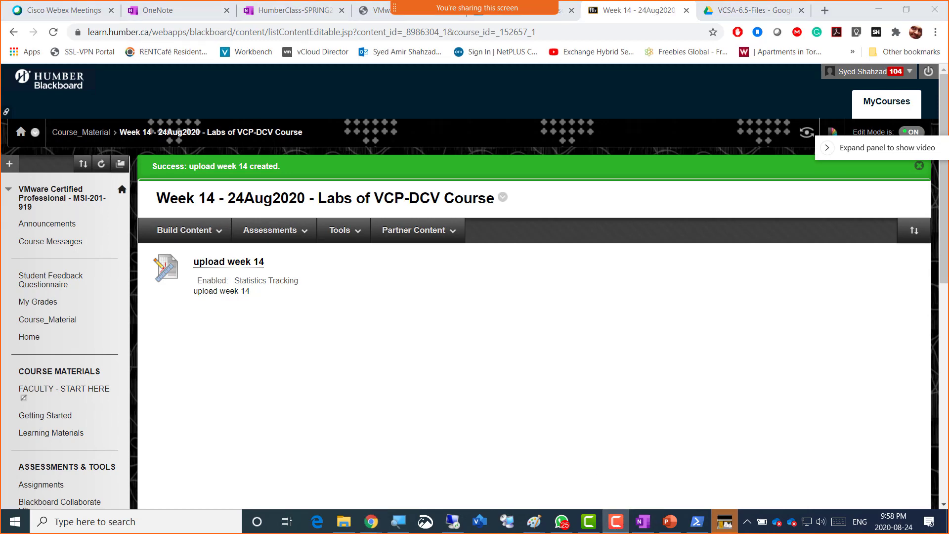